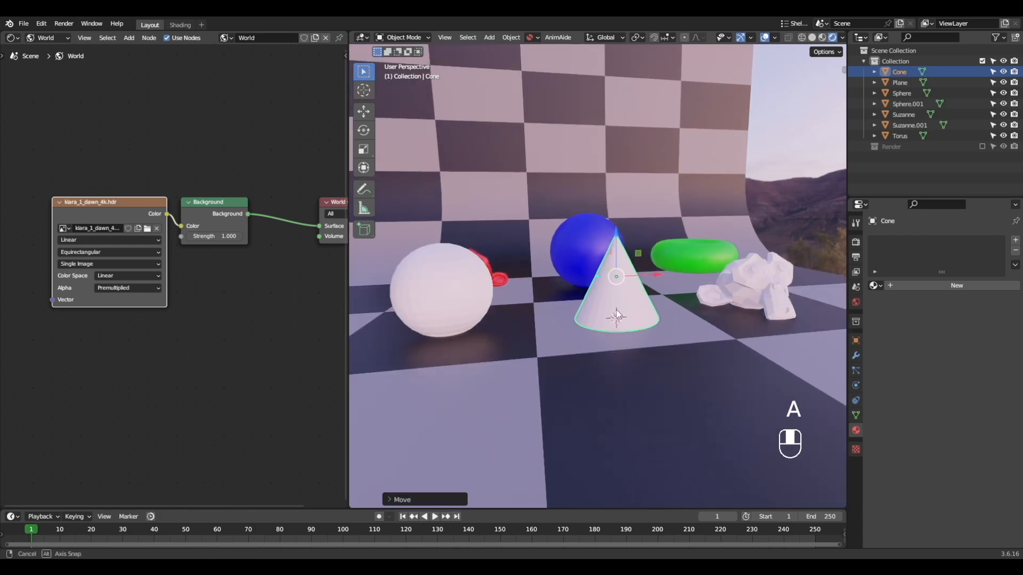
click(423, 295)
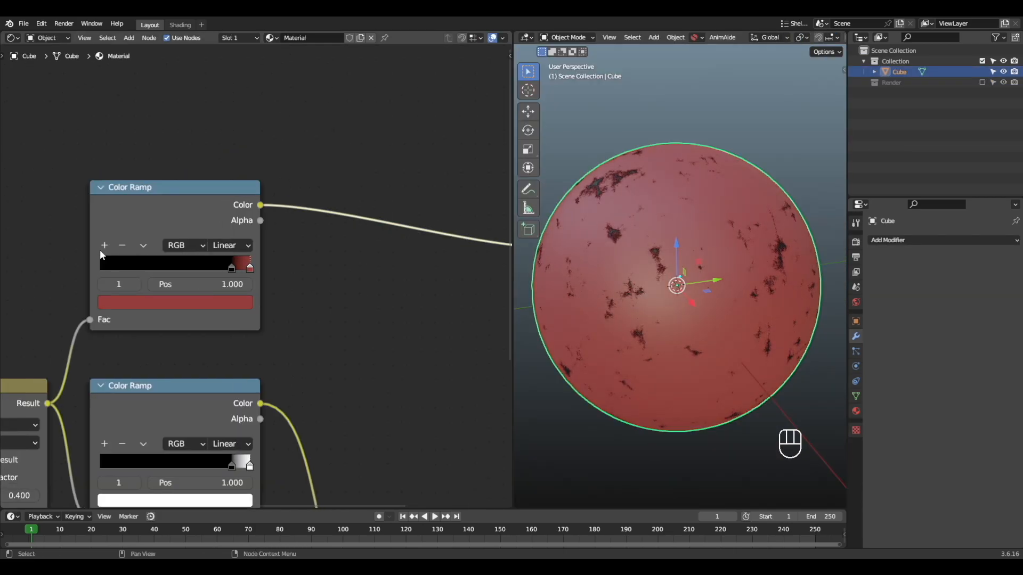
Add a stop to the upper Color Ramp of the cube's material and reposition it along the gradient
click(105, 246)
scroll(256, 275, up, 2)
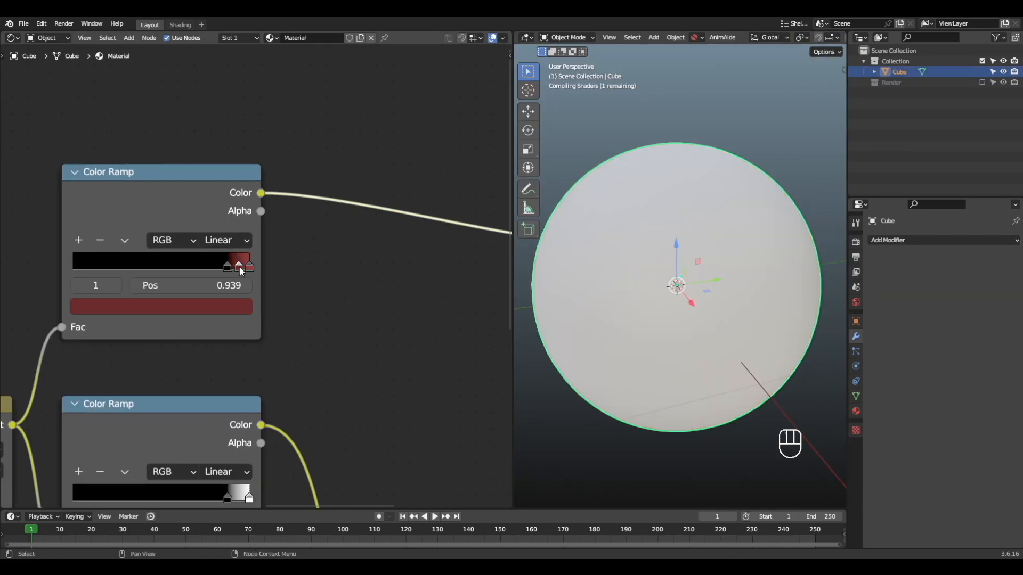
drag(239, 267, 80, 249)
click(177, 306)
drag(96, 265, 195, 265)
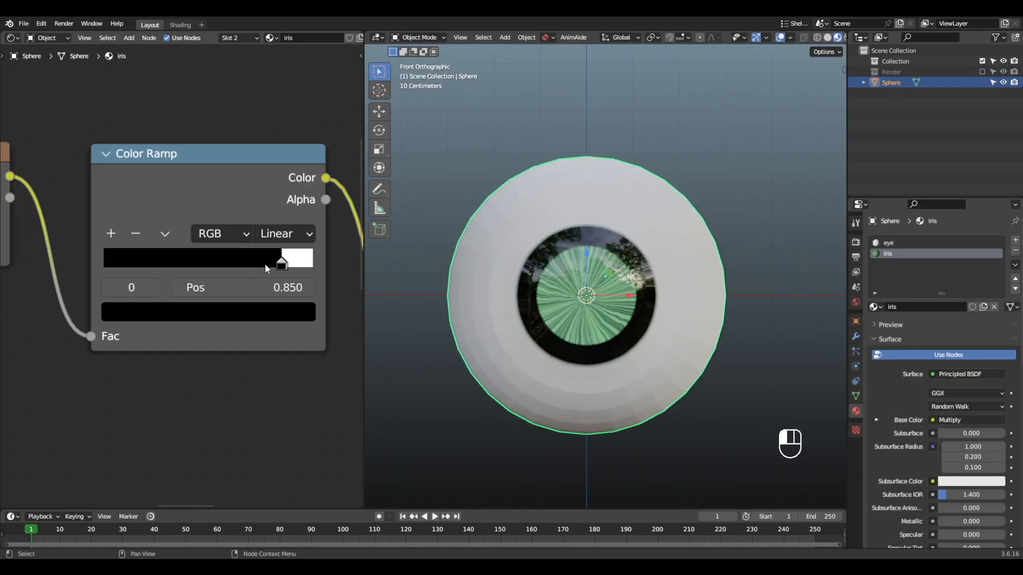
Move the stop of the iris material's Color Ramp to position 0.868 and view the eye from the side
drag(280, 257, 286, 259)
scroll(612, 299, down, 4)
alt+middle_drag(612, 336, 596, 320)
scroll(596, 320, up, 4)
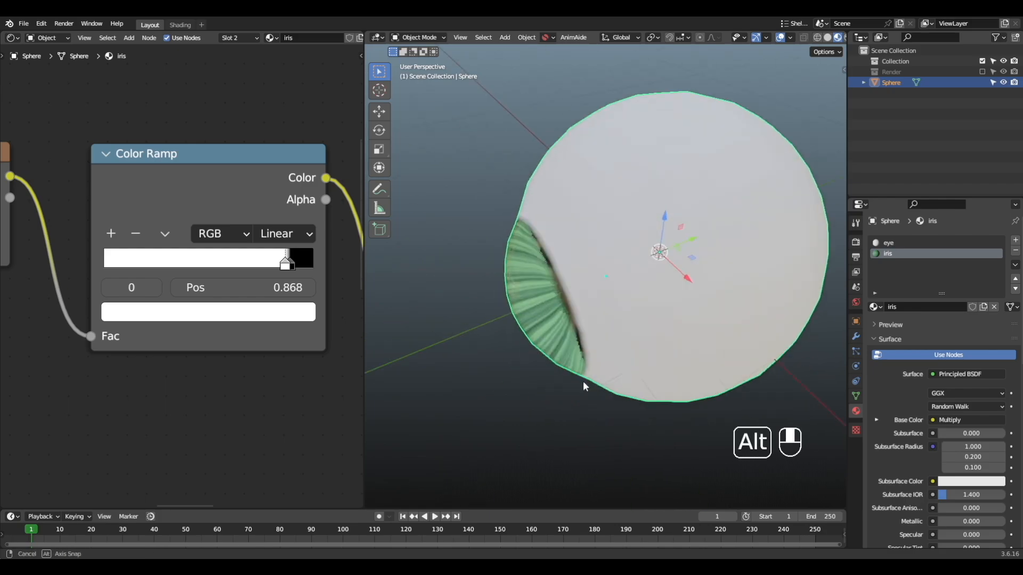
middle_drag(582, 383, 463, 376)
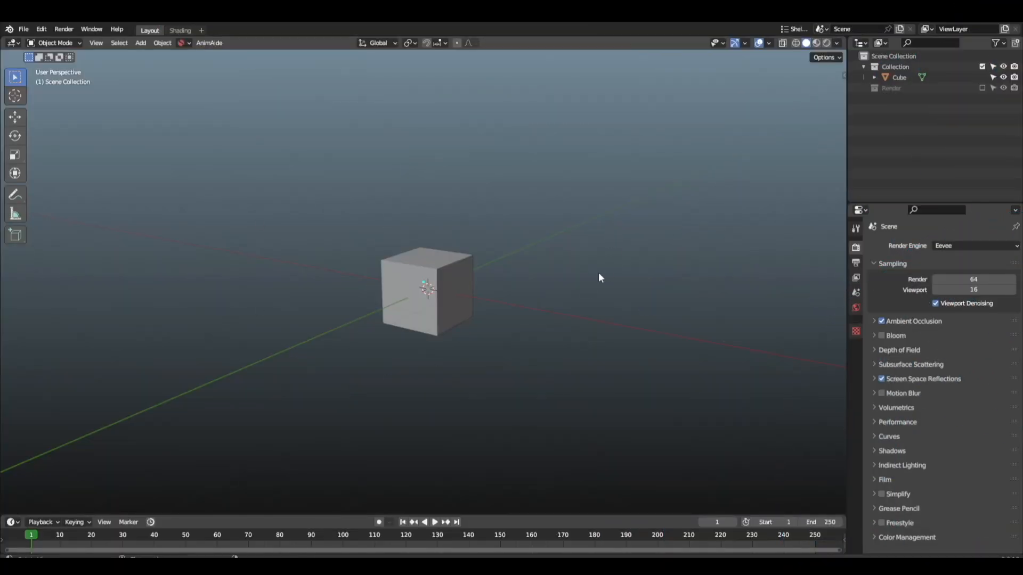
middle_drag(598, 274, 623, 283)
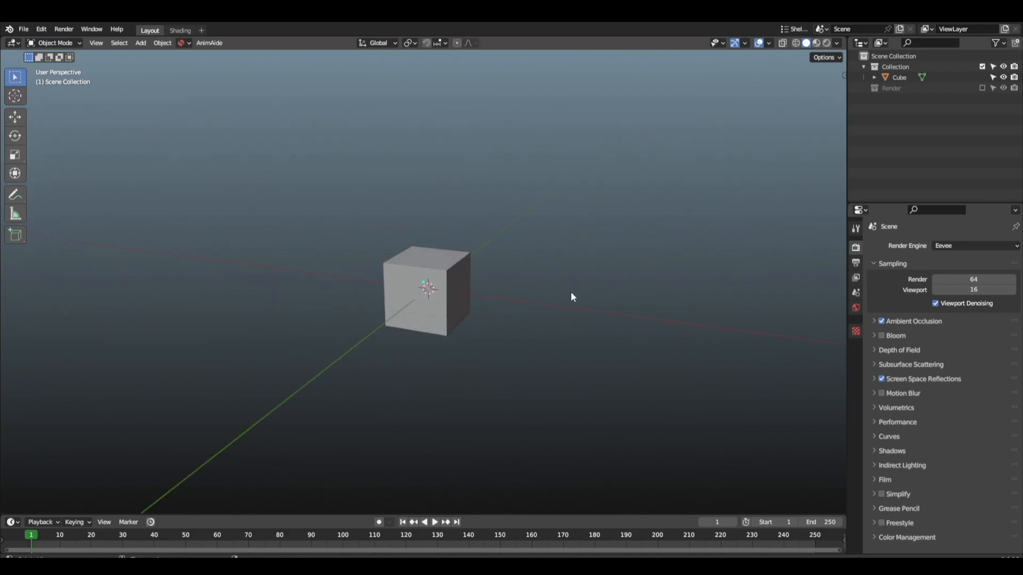
middle_drag(555, 302, 491, 286)
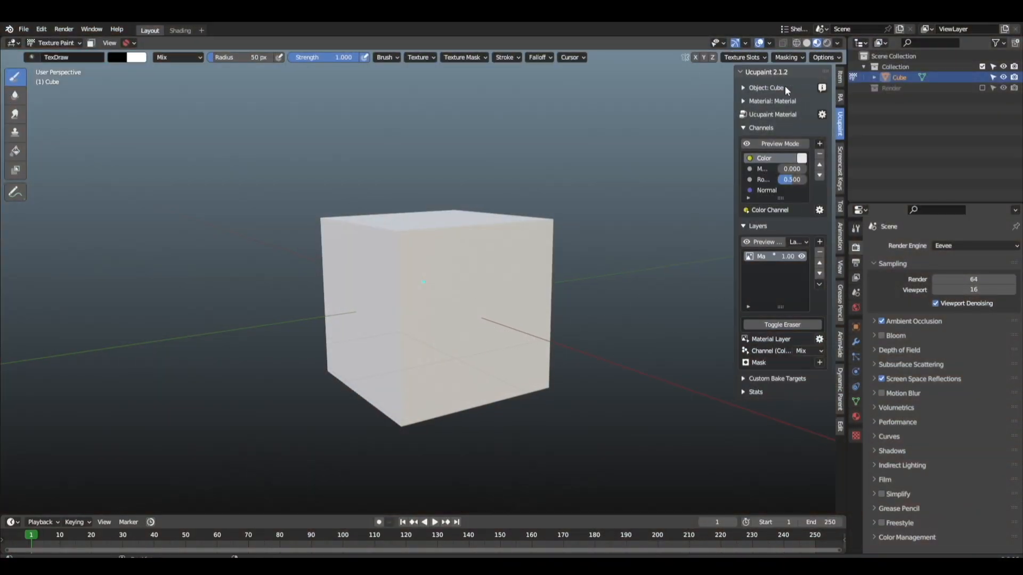
Paint freehand black strokes across the cube's faces on the material layer
drag(486, 299, 366, 351)
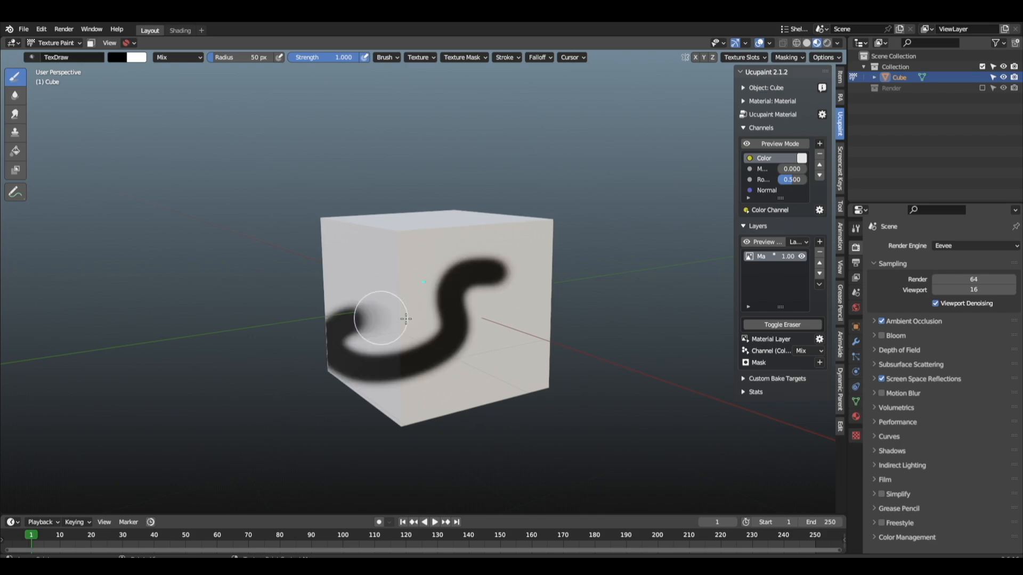
mouse_move(365, 351)
middle_down()
mouse_move(530, 296)
mouse_move(559, 309)
middle_up()
drag(493, 250, 473, 298)
middle_drag(473, 298, 525, 309)
drag(391, 322, 530, 281)
mouse_move(529, 280)
middle_down()
mouse_move(479, 307)
mouse_move(405, 289)
mouse_move(555, 313)
middle_up()
Return to Object Mode and start a new file without saving the changes
key(ctrl+Tab)
key(ctrl+n)
click(466, 318)
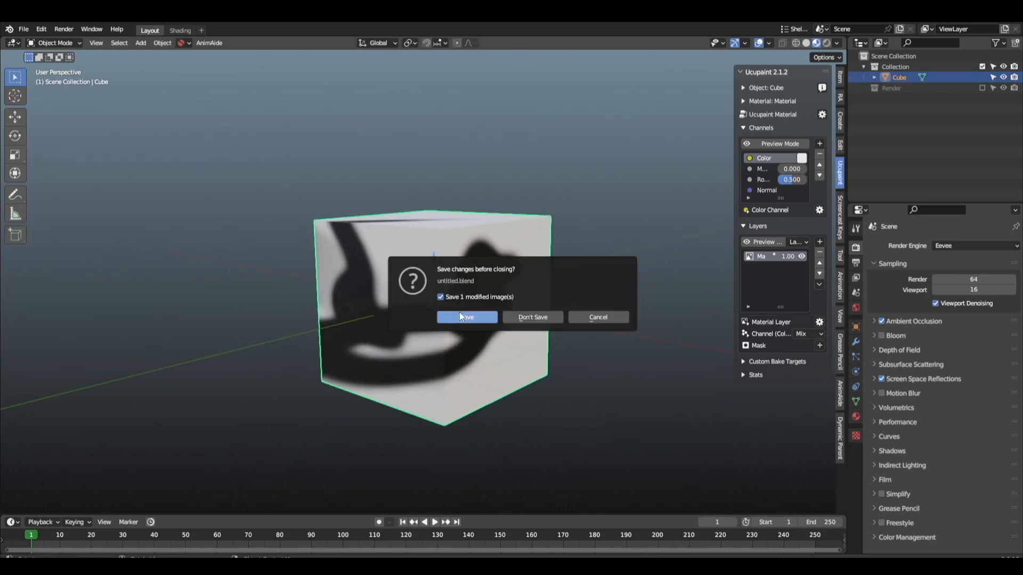
click(528, 318)
Delete the default cube from the scene
middle_drag(522, 393, 535, 283)
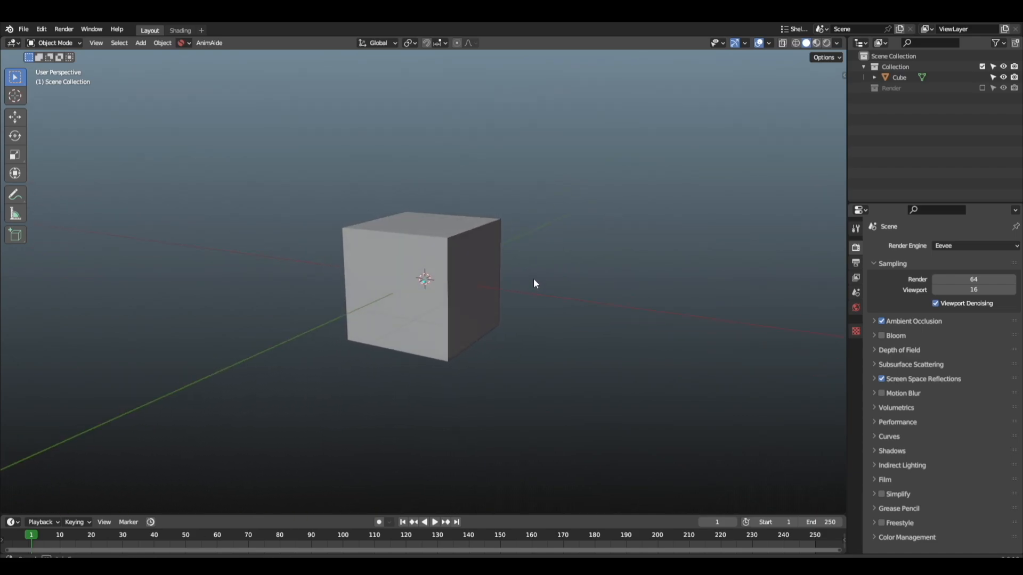
click(465, 285)
key(Delete)
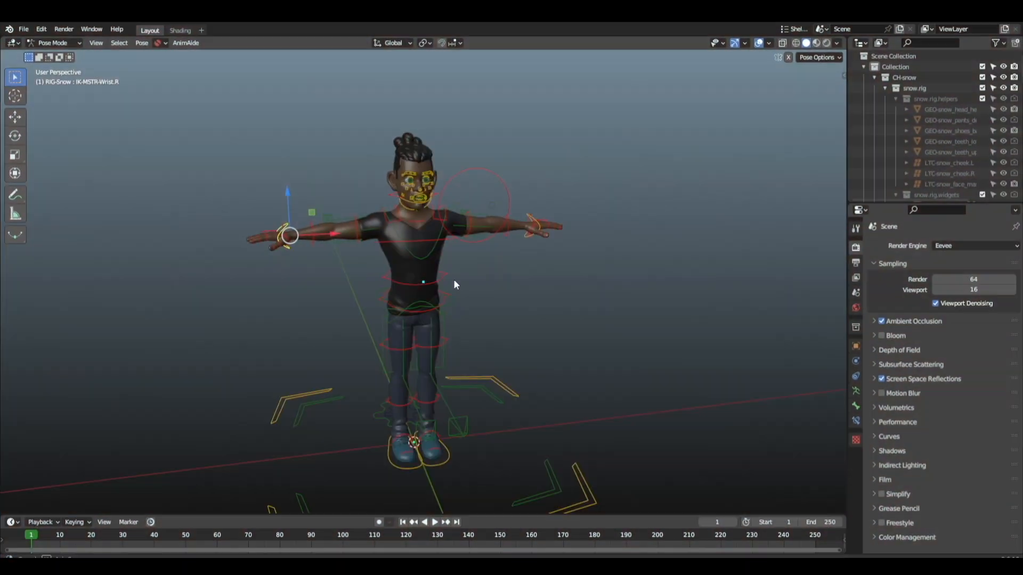
middle_drag(454, 285, 10, 281)
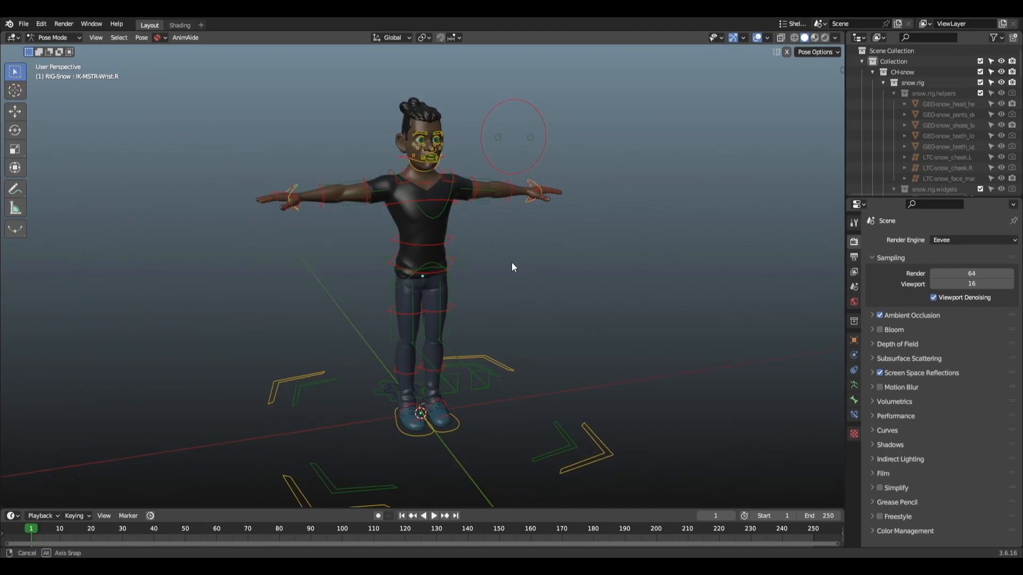
middle_drag(511, 262, 538, 249)
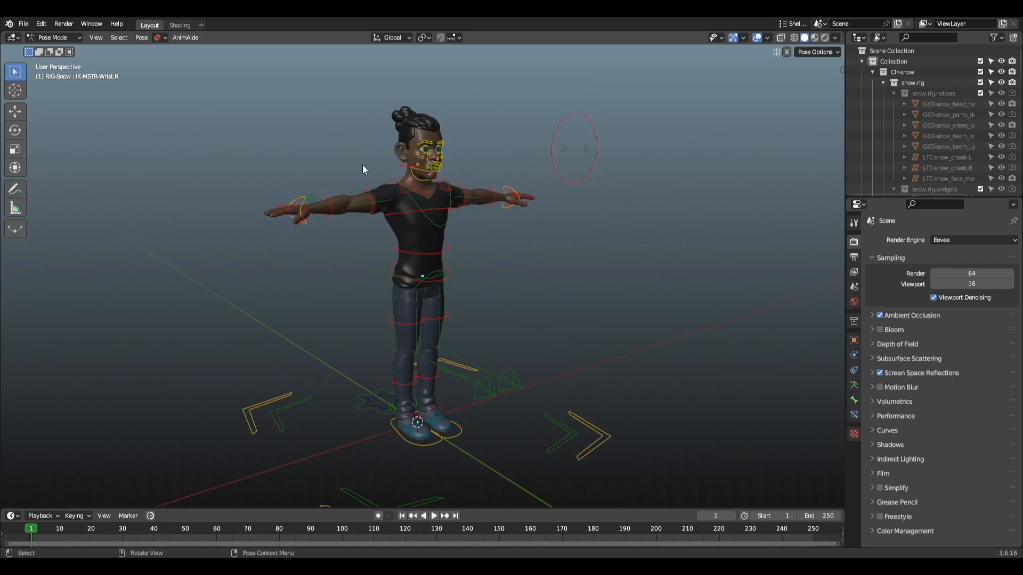
Look at the Add-ons section of the preferences, and close the preferences window
click(42, 24)
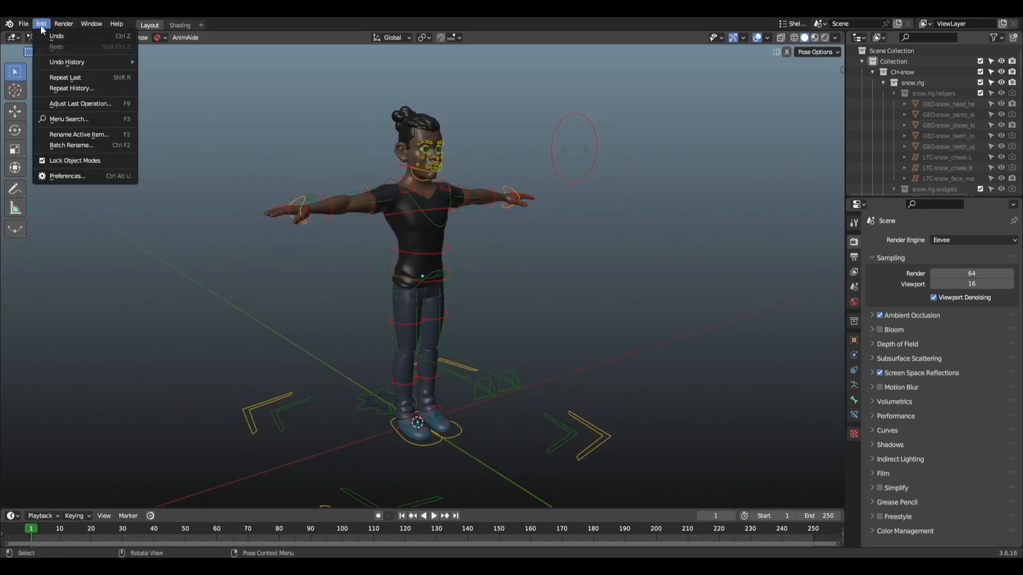
click(68, 176)
drag(151, 32, 464, 130)
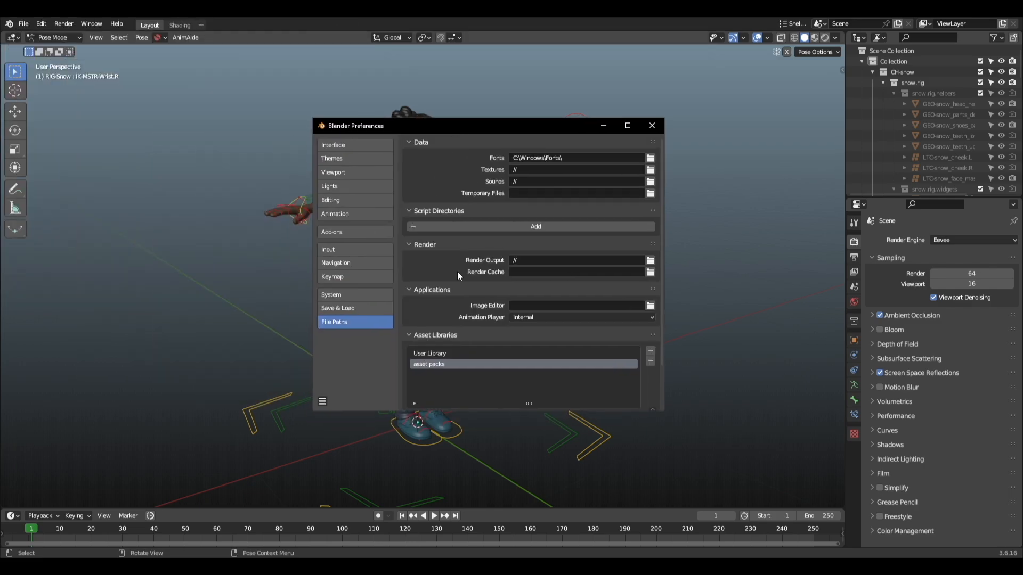
click(356, 234)
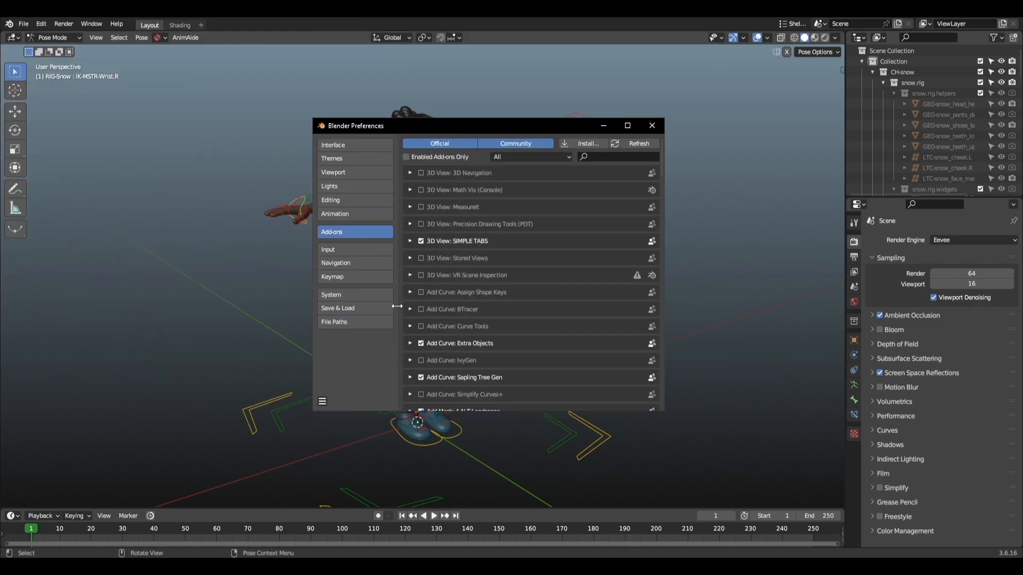
drag(359, 125, 288, 107)
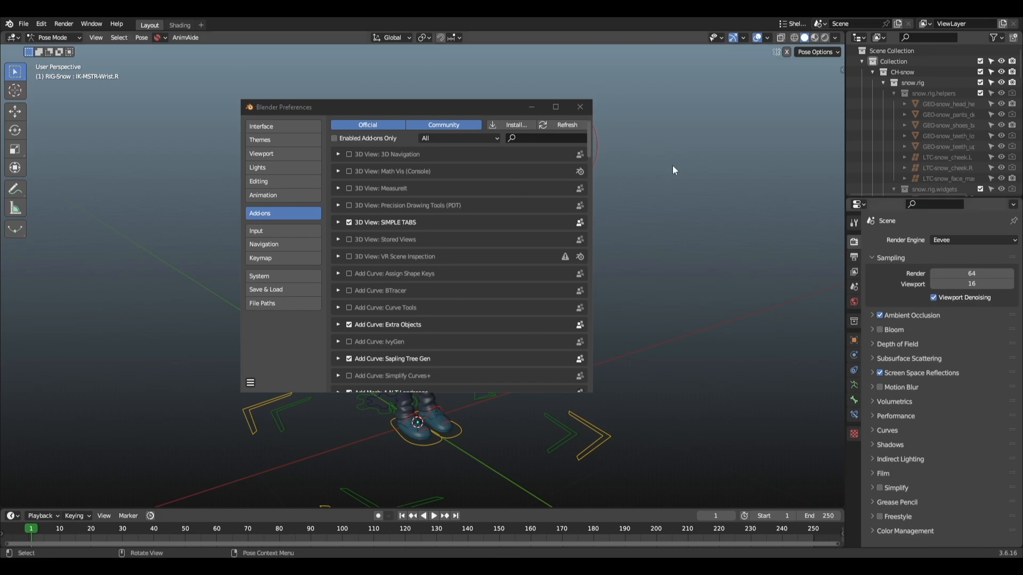
click(580, 106)
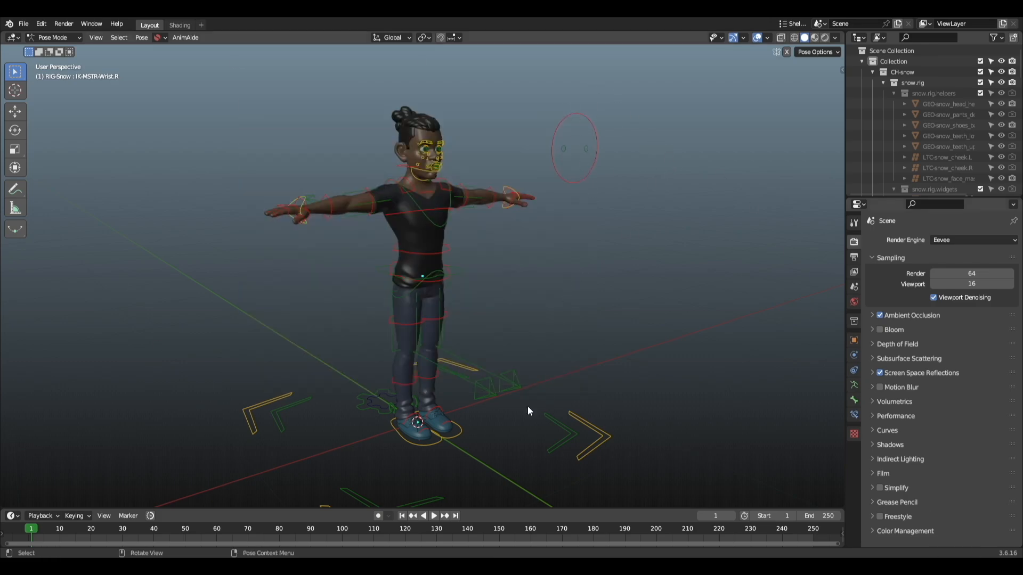
Try rotating the whole character with the rig's root control, and cancel the rotation
click(585, 423)
middle_drag(585, 422, 490, 392)
key(r)
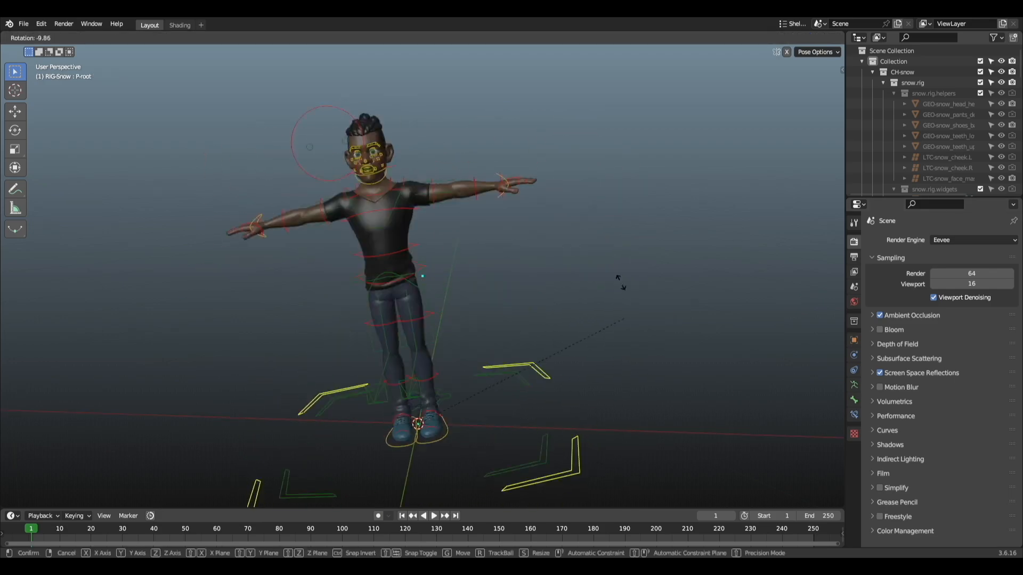
right_click(541, 391)
middle_drag(509, 348, 304, 236)
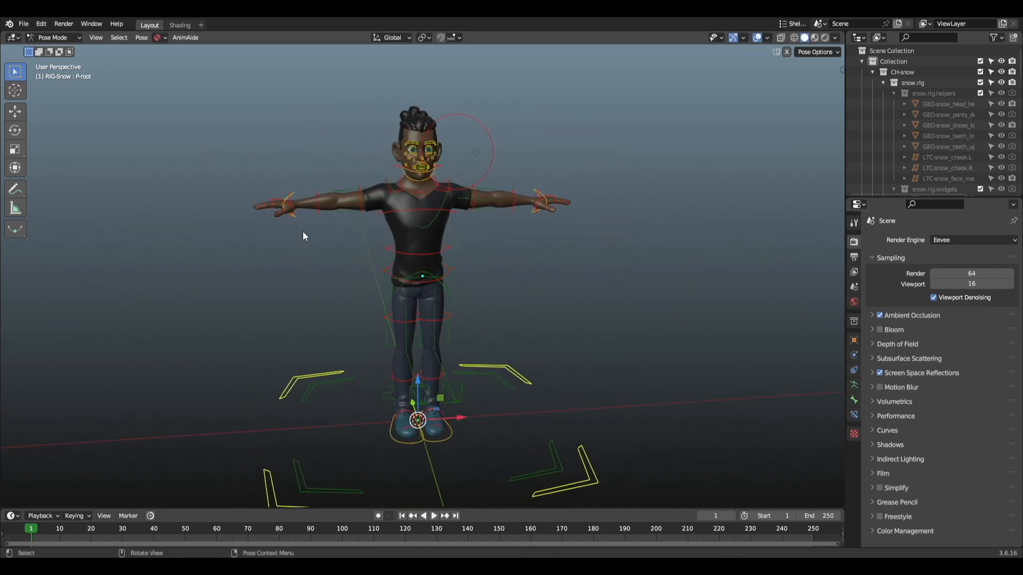
Try moving the character's right wrist IK control down toward the hip, and cancel the move
click(297, 219)
key(g)
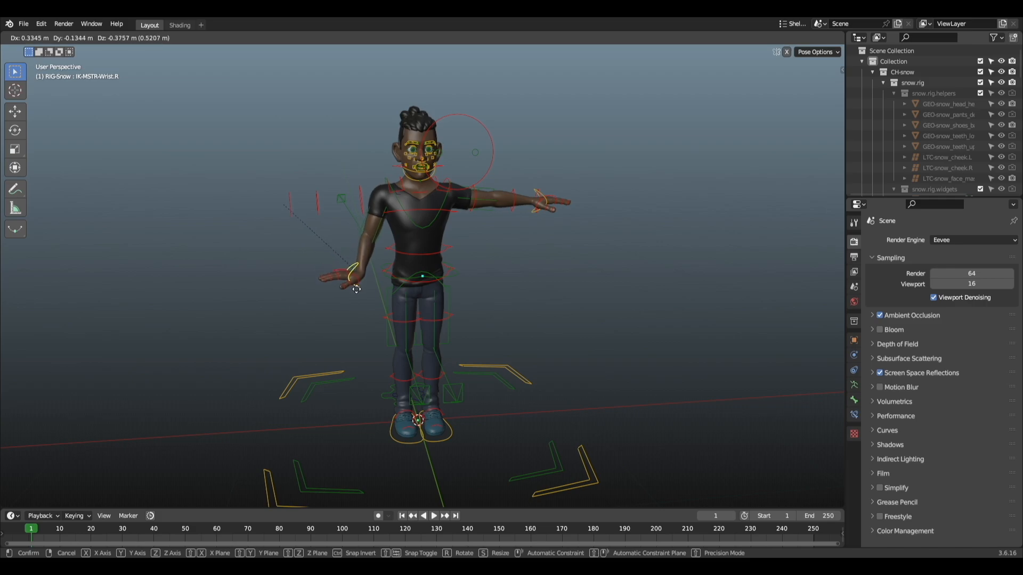
right_click(356, 288)
middle_drag(443, 320, 507, 277)
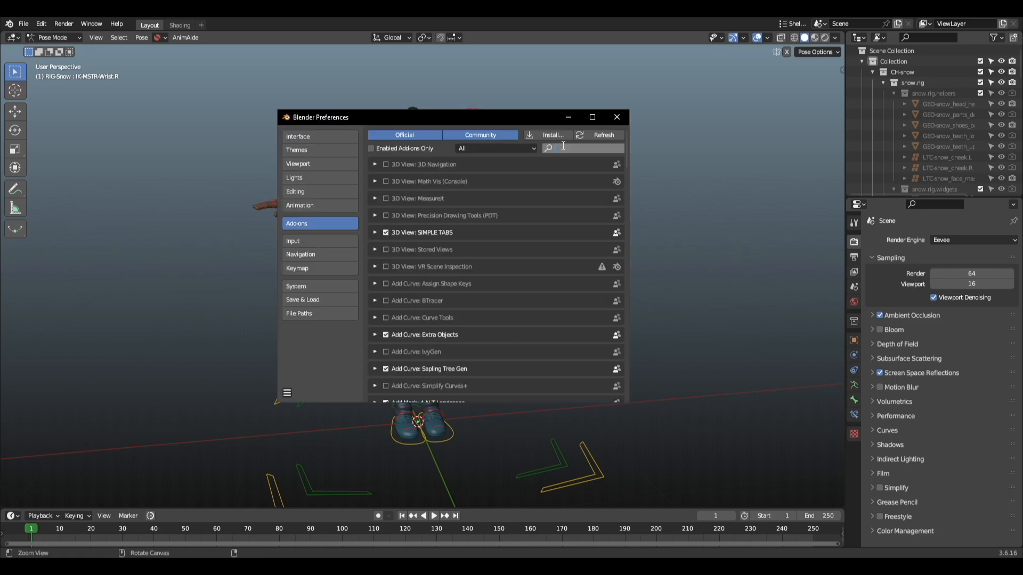
Search the add-ons for "grease", re-enable Grease Pencil Tools, and scrub the timeline in the viewport to about frame 30
text(grea)
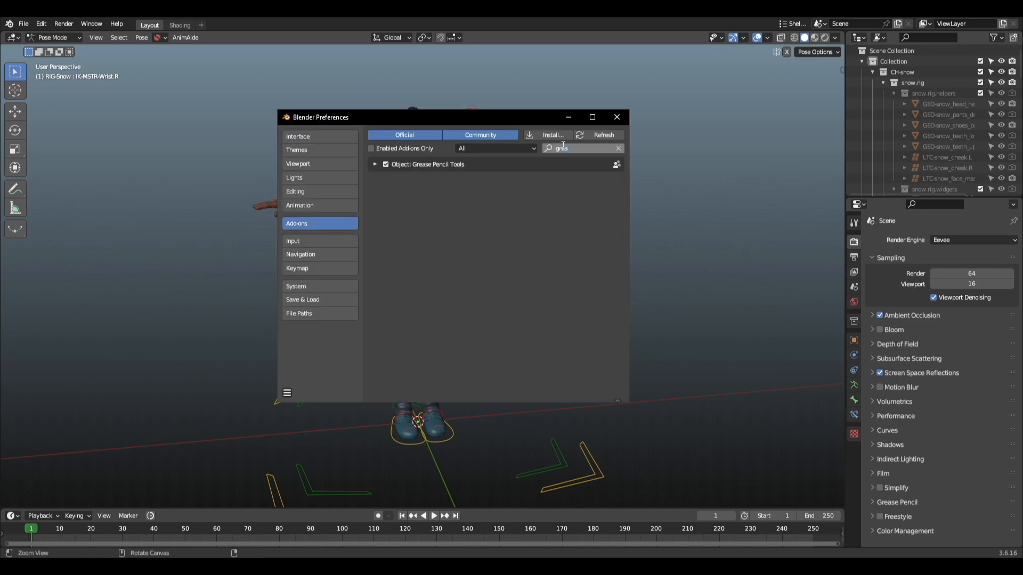
text(se)
key(Return)
click(386, 164)
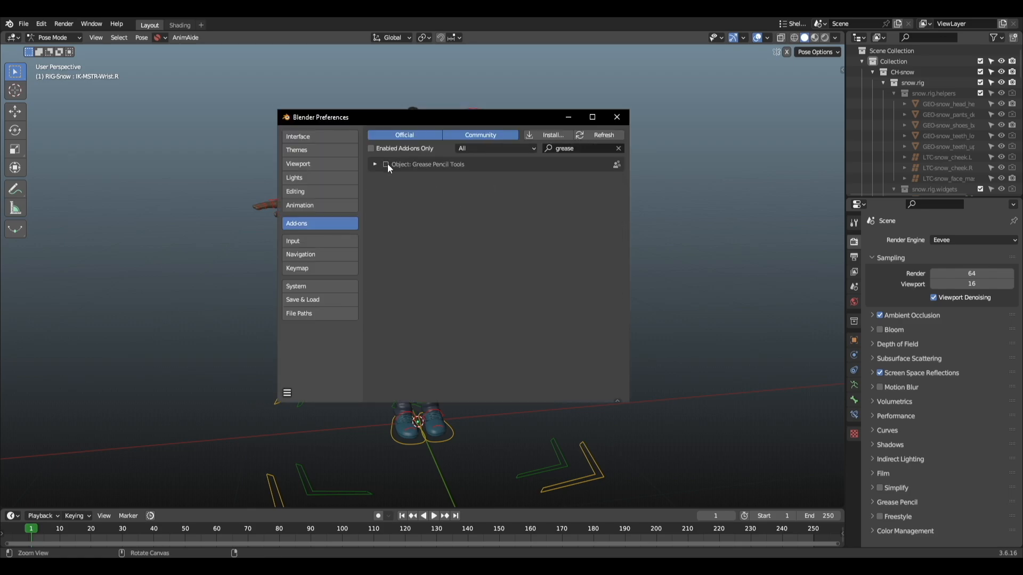
click(386, 164)
drag(394, 117, 485, 104)
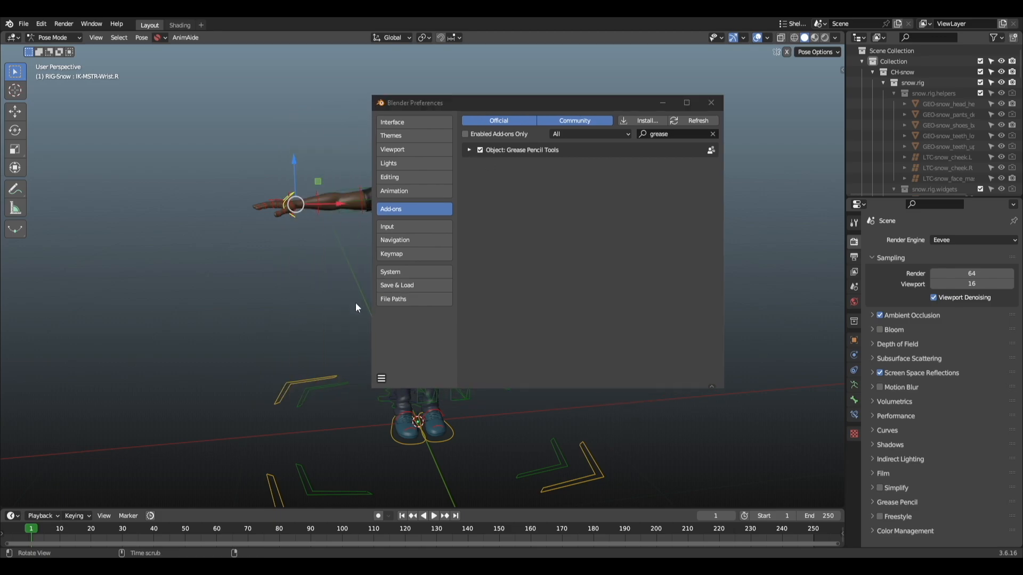
mouse_move(330, 303)
alt+middle_down()
mouse_move(214, 302)
mouse_move(715, 278)
mouse_move(354, 283)
mouse_move(487, 283)
alt+middle_up()
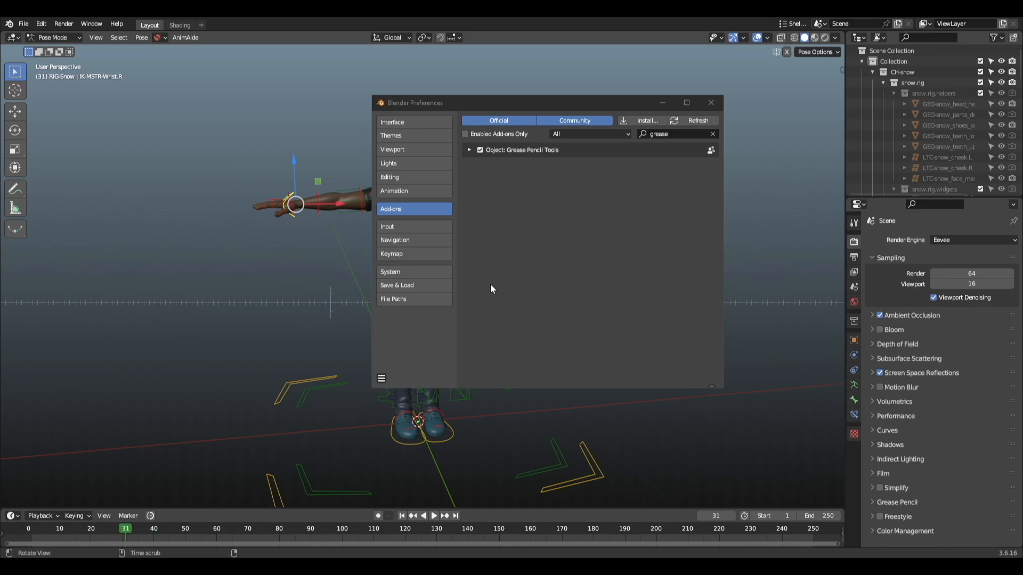
Show the Timeline Scrub preferences of Grease Pencil Tools and scrub in the viewport to frame 49
click(469, 150)
scroll(650, 320, down, 1)
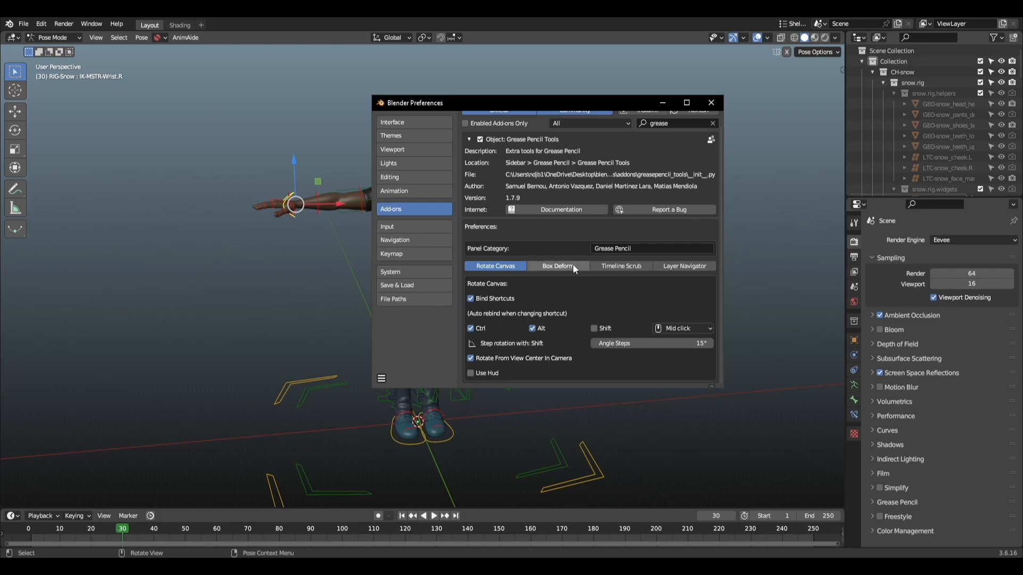
click(638, 266)
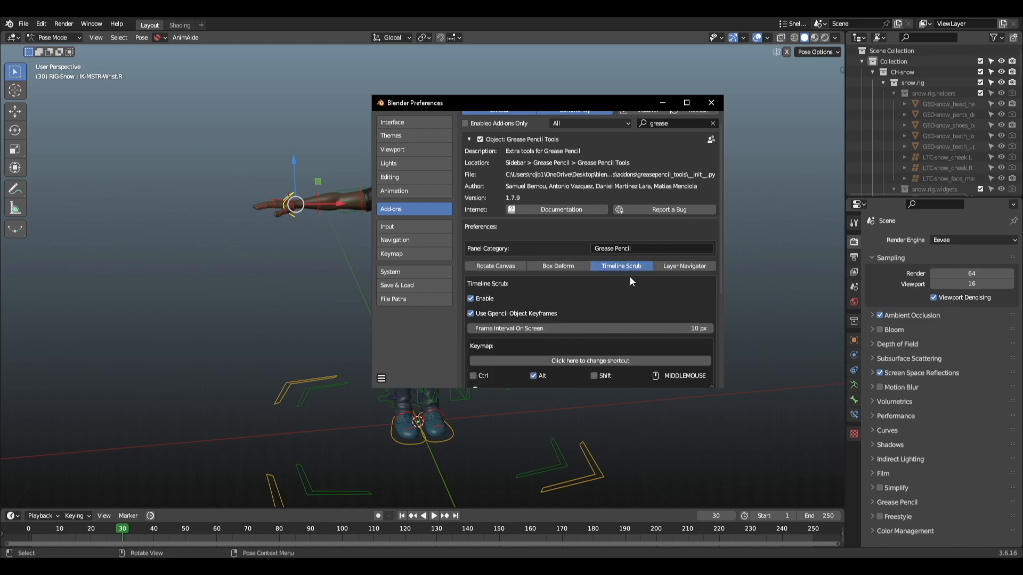
scroll(623, 288, down, 8)
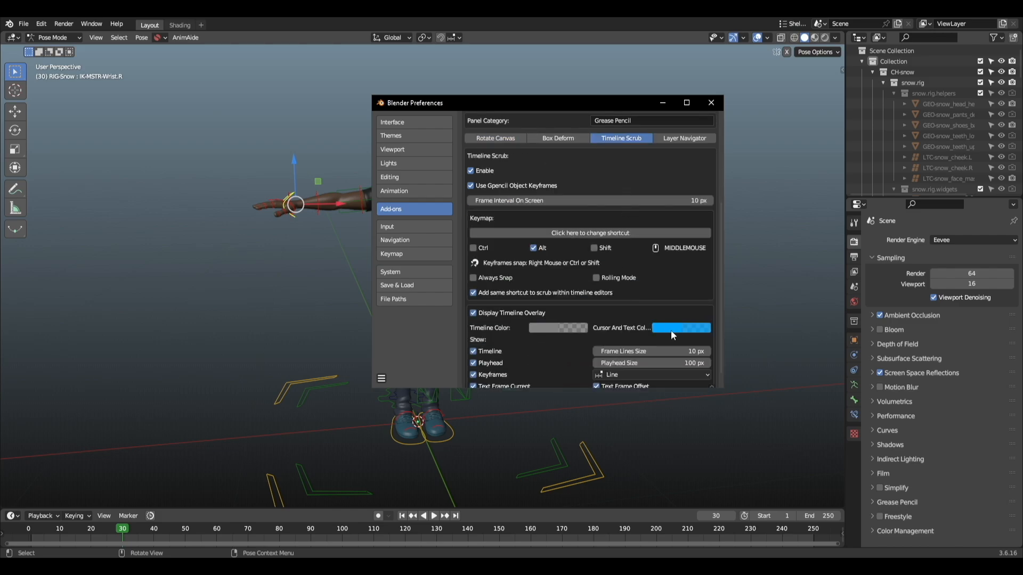
alt+middle_drag(359, 292, 319, 330)
Set the keyframe display of the timeline scrub overlay to Diamond
scroll(605, 365, down, 1)
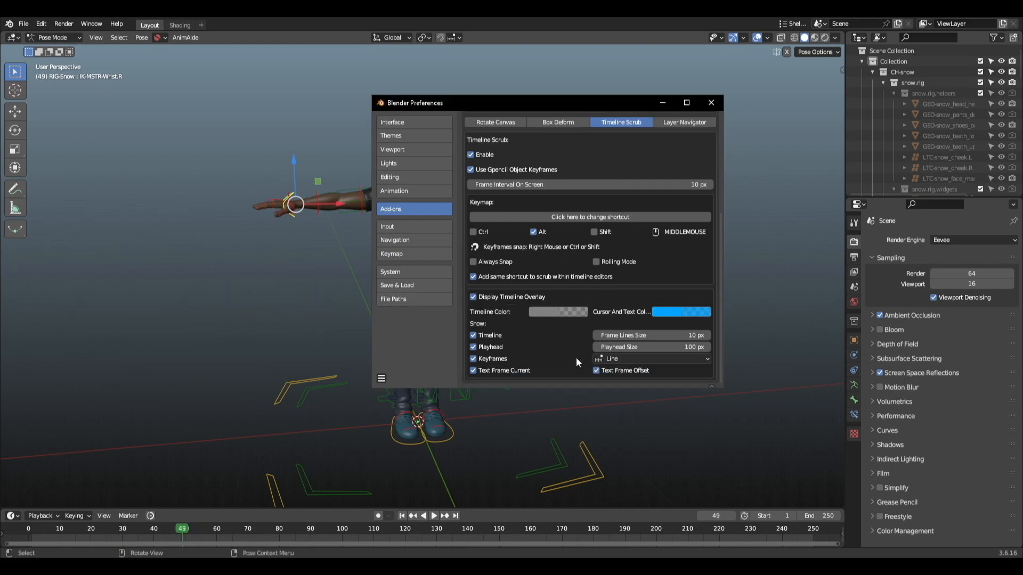
click(611, 360)
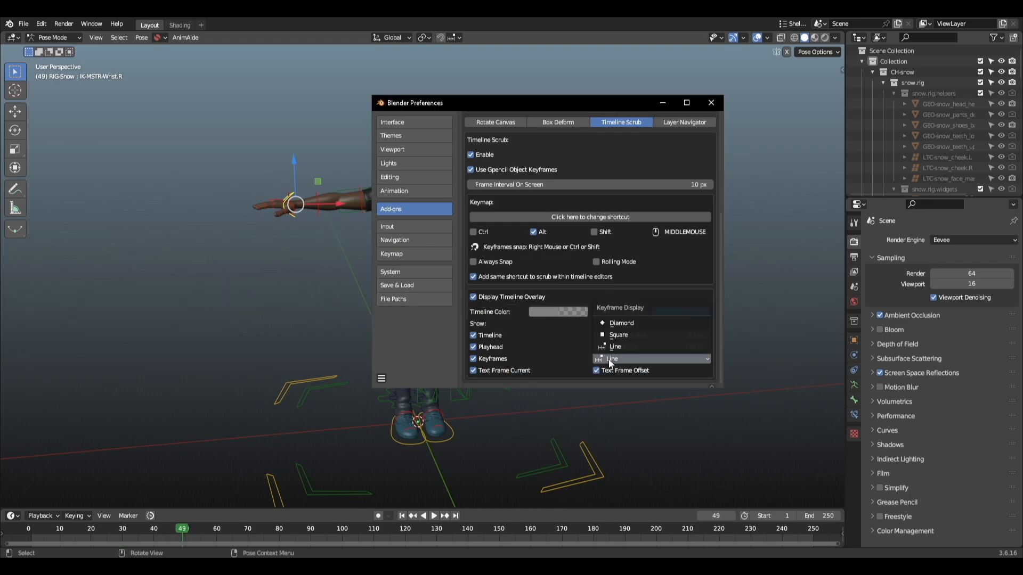
click(625, 323)
Insert keyframes for all of the rig's bones at frame 49 and at about frame 98
click(283, 366)
key(a)
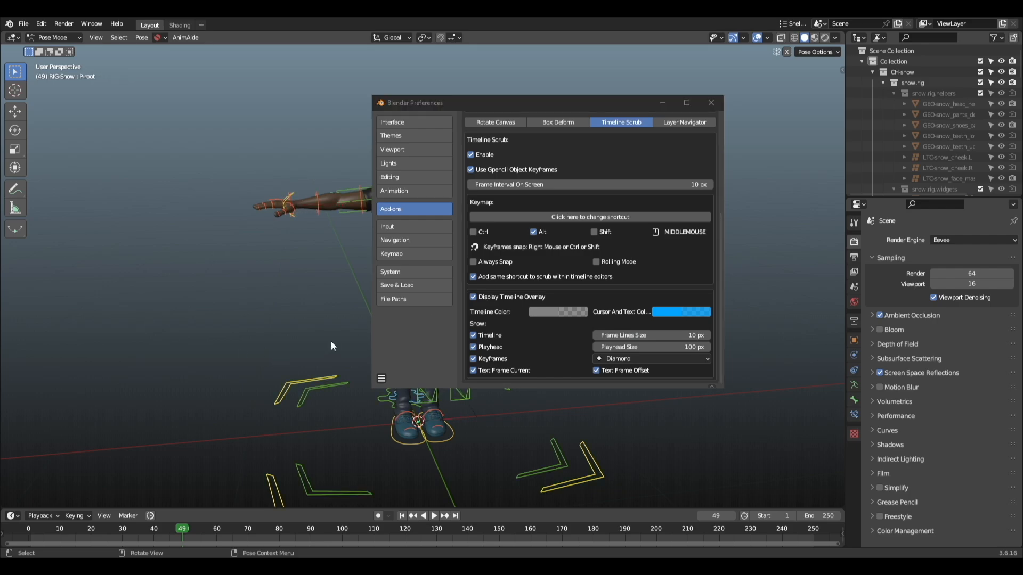
key(i)
click(336, 529)
key(i)
Uncover the character by moving the preferences window aside, and scrub through the keyframes in the viewport
alt+middle_drag(269, 254, 179, 255)
drag(433, 103, 616, 110)
alt+middle_drag(406, 233, 482, 245)
Switch the overlay's keyframe display to Line and scrub the viewport timeline to check it
click(823, 366)
click(811, 353)
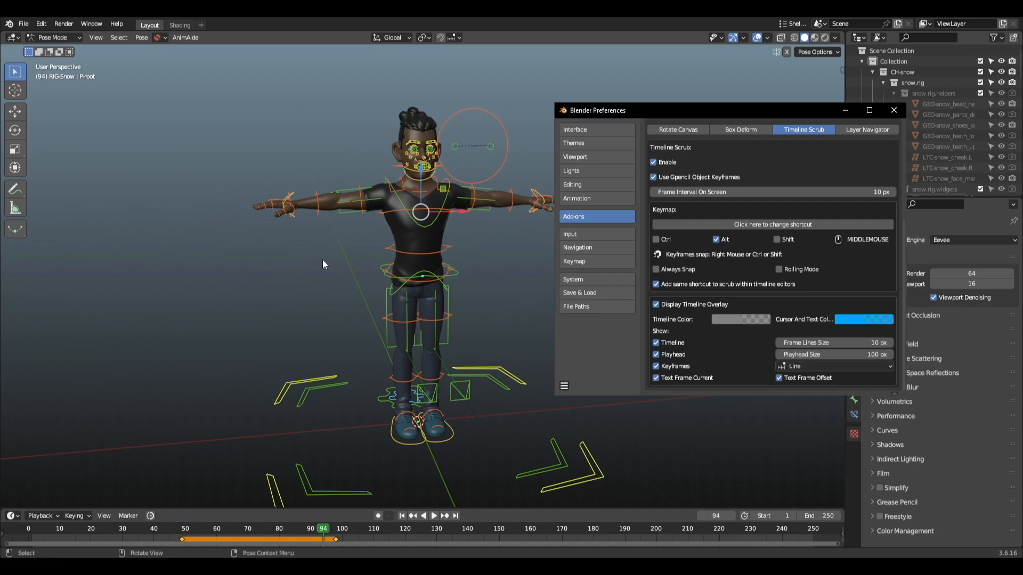
alt+middle_drag(322, 260, 198, 261)
Change the overlay's keyframe display back to Diamond and make the timeline area taller
click(834, 366)
click(837, 330)
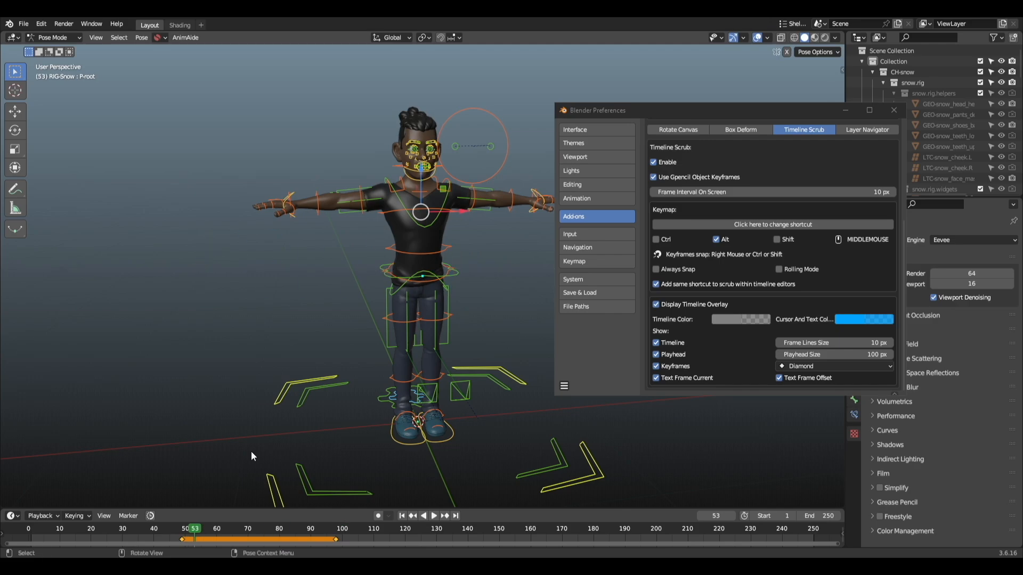
drag(269, 509, 271, 467)
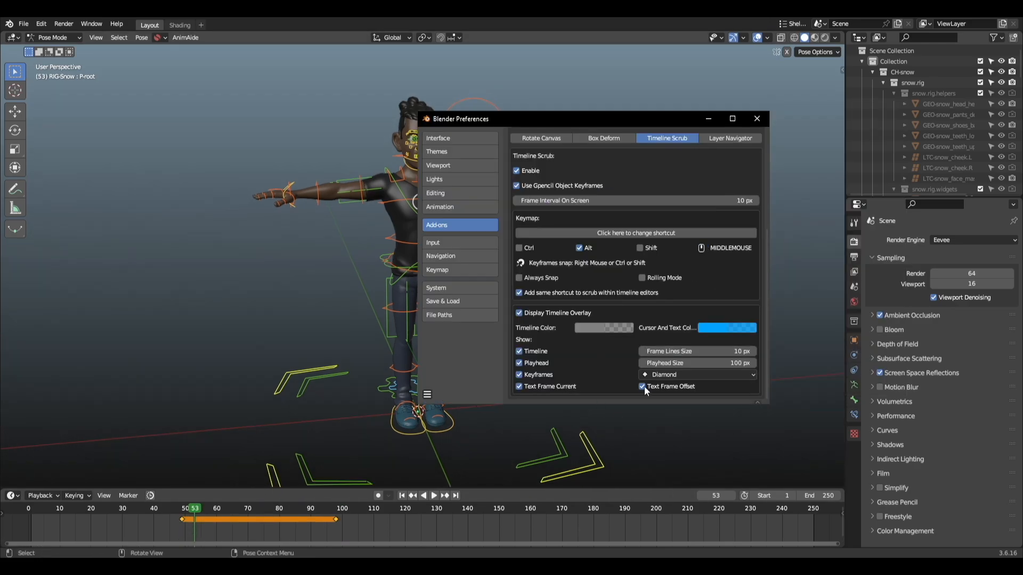
Review the keyframe display options and collapse the details of the Grease Pencil Tools add-on
click(660, 375)
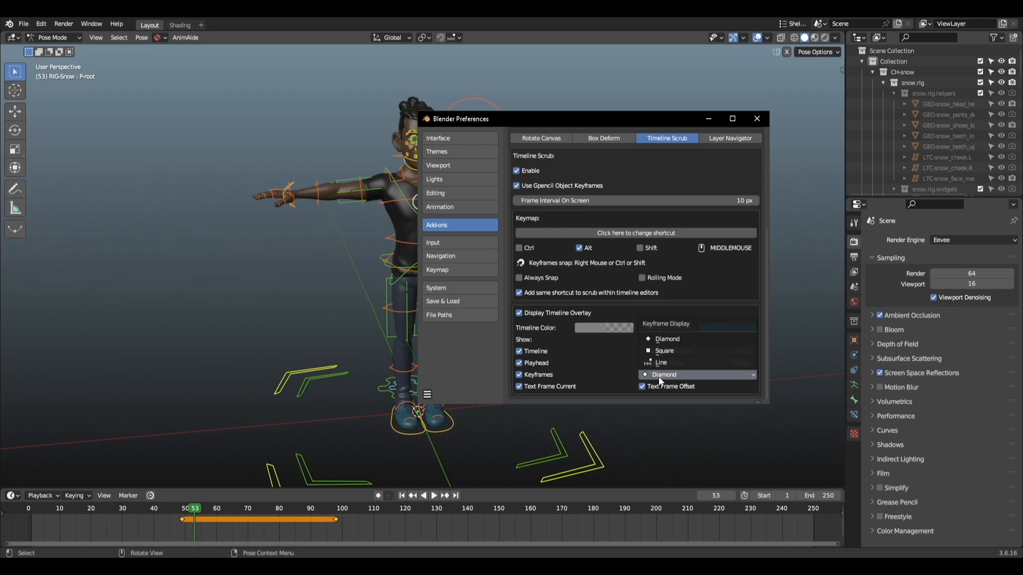
scroll(730, 189, up, 6)
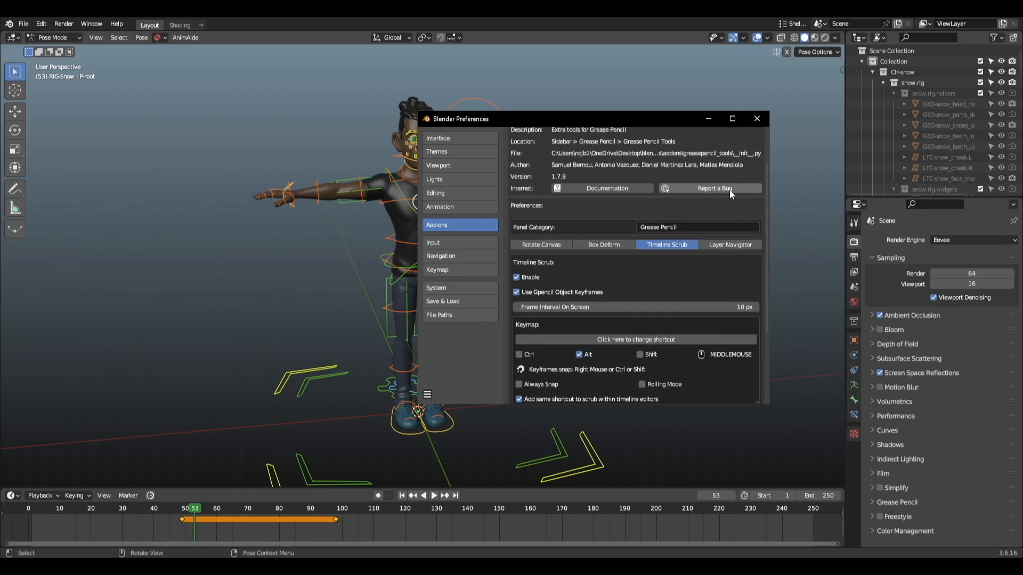
click(515, 166)
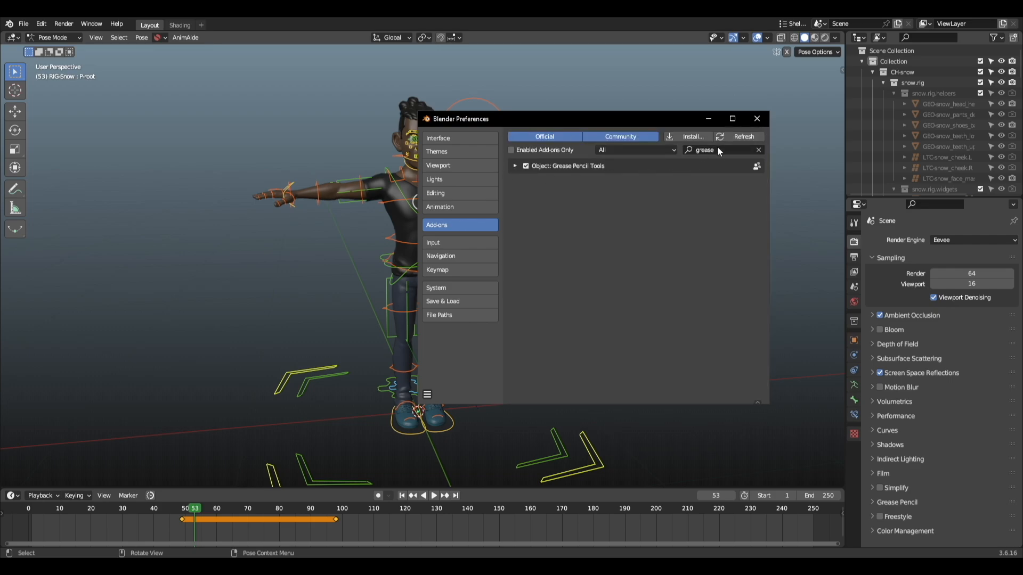
Search the add-ons for "copy att" and expand the details of the Copy Attributes Menu add-on
text(copy)
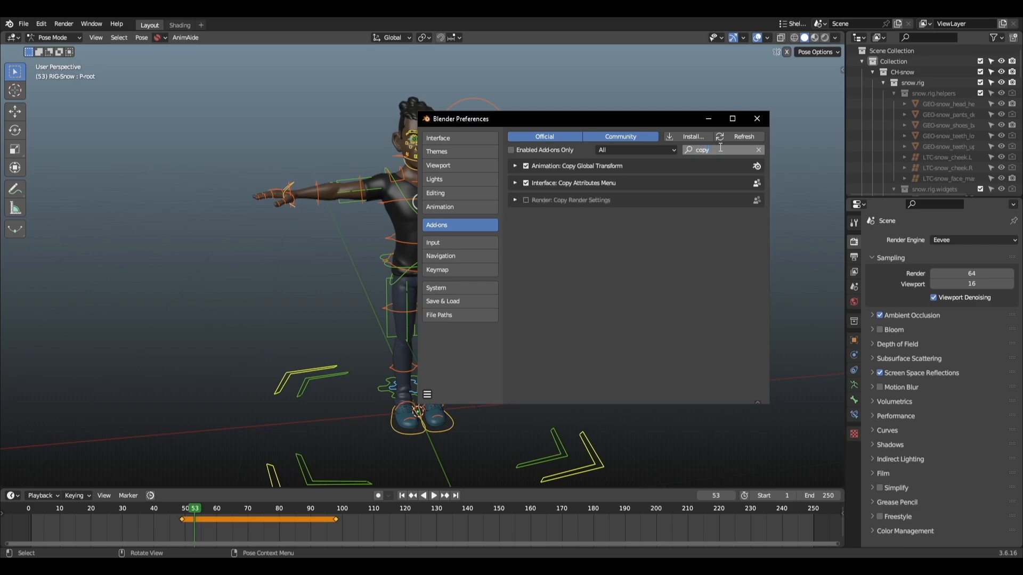
text( att)
key(Return)
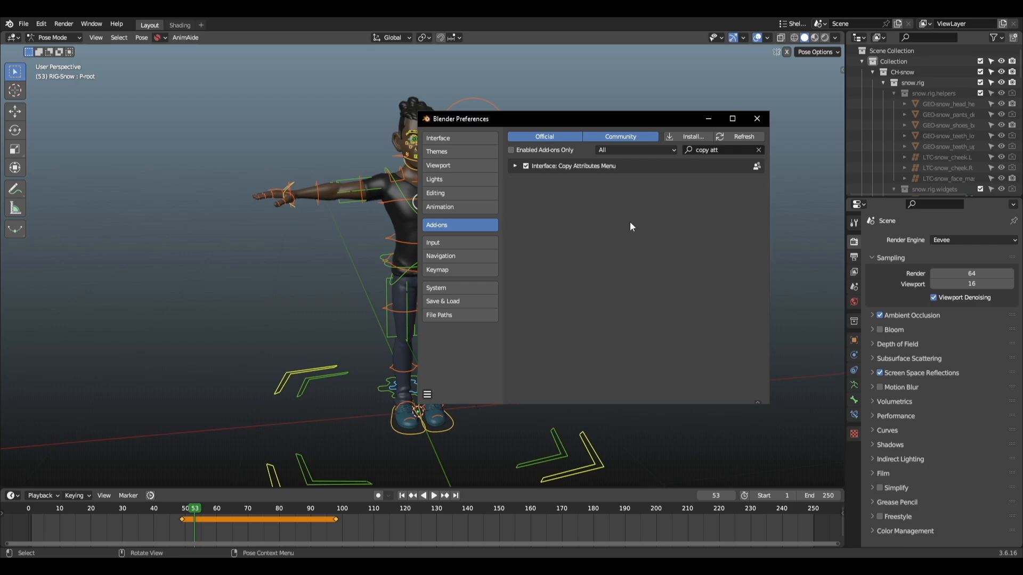
click(515, 166)
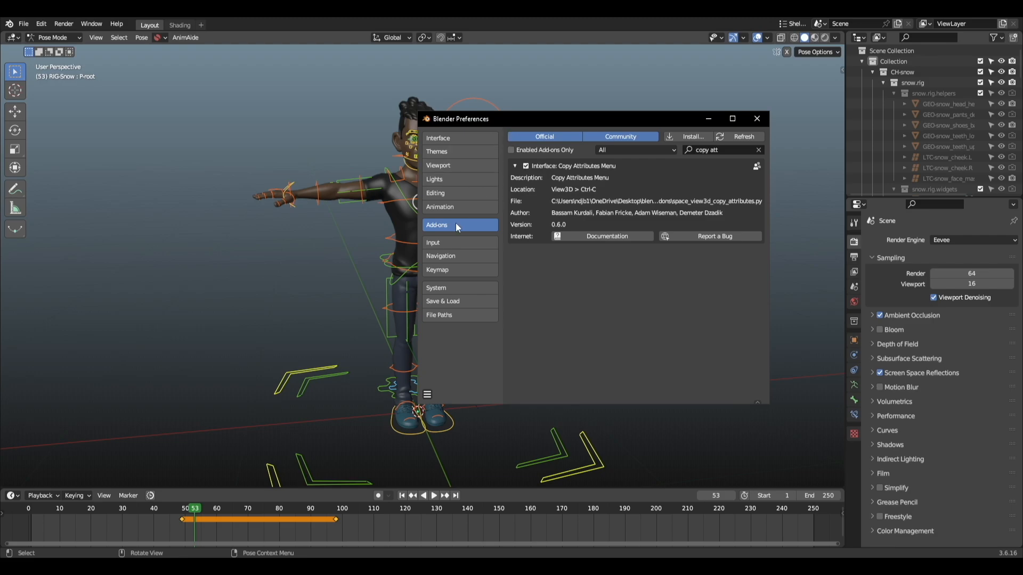
Show the Emulate 3 Button Mouse option in the Input preferences, and test orbiting, panning and zooming around the character
click(454, 241)
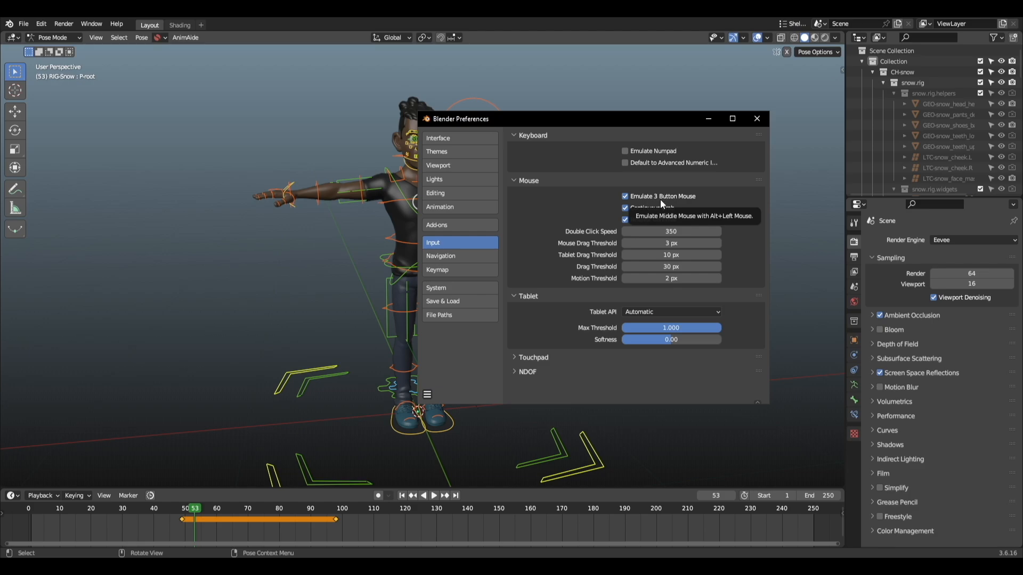
click(709, 122)
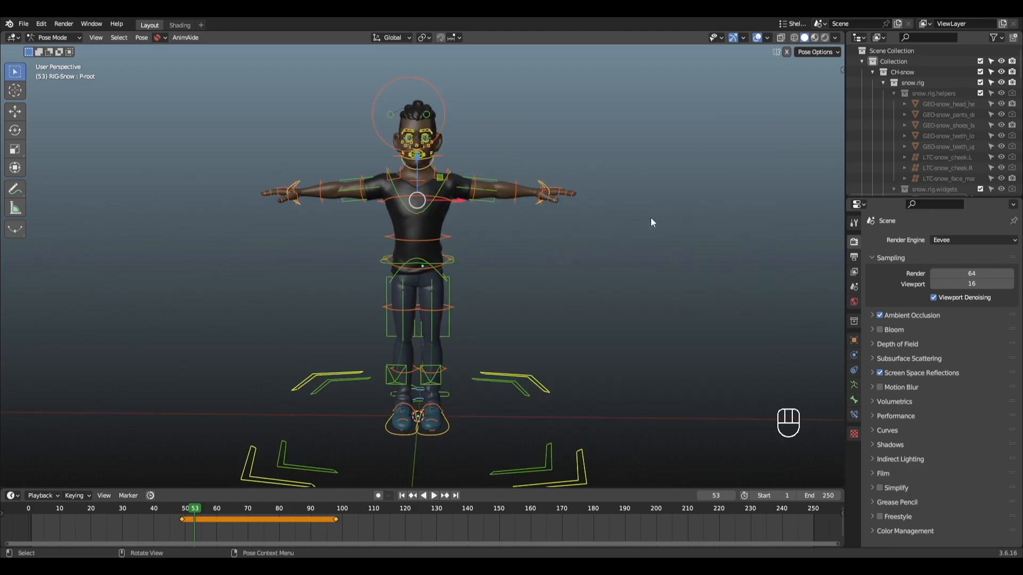
alt+drag(651, 219, 576, 267)
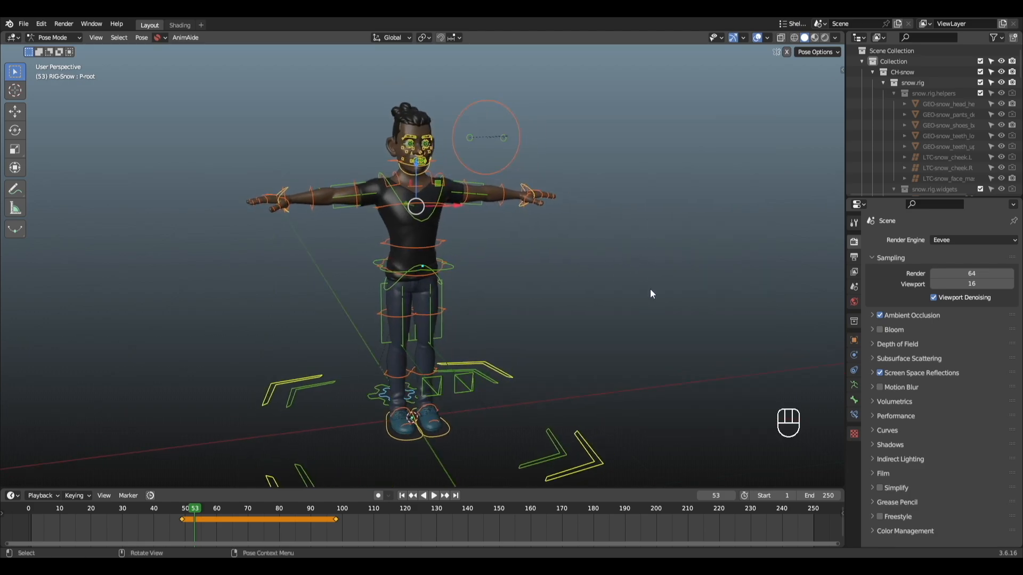
alt+drag(650, 289, 480, 301)
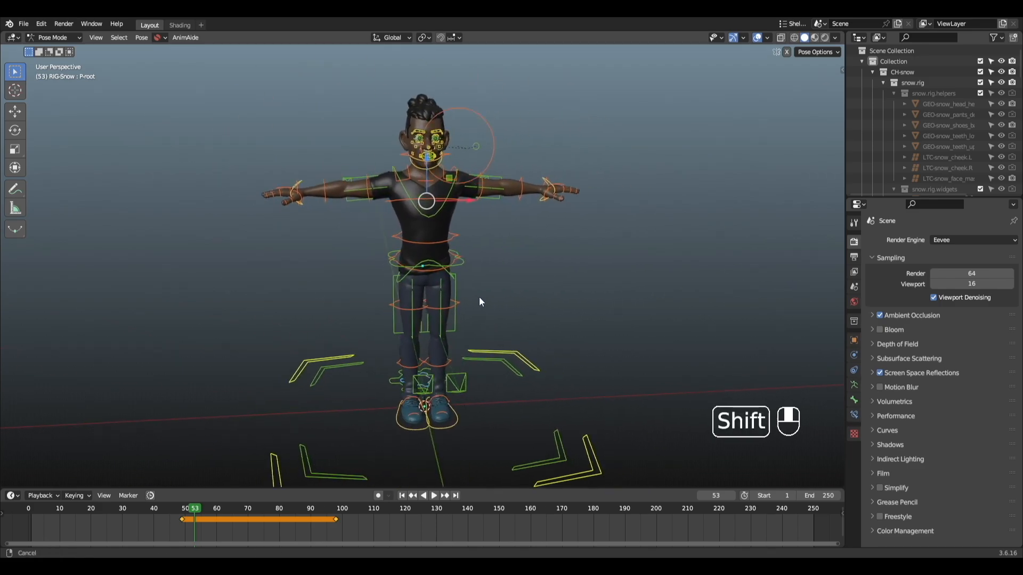
mouse_move(479, 301)
shift+middle_down()
mouse_move(535, 290)
mouse_move(500, 324)
mouse_move(468, 308)
mouse_move(577, 264)
mouse_move(445, 279)
mouse_move(471, 294)
shift+middle_up()
scroll(508, 310, up, 3)
scroll(509, 310, down, 3)
scroll(510, 314, up, 2)
scroll(510, 316, down, 2)
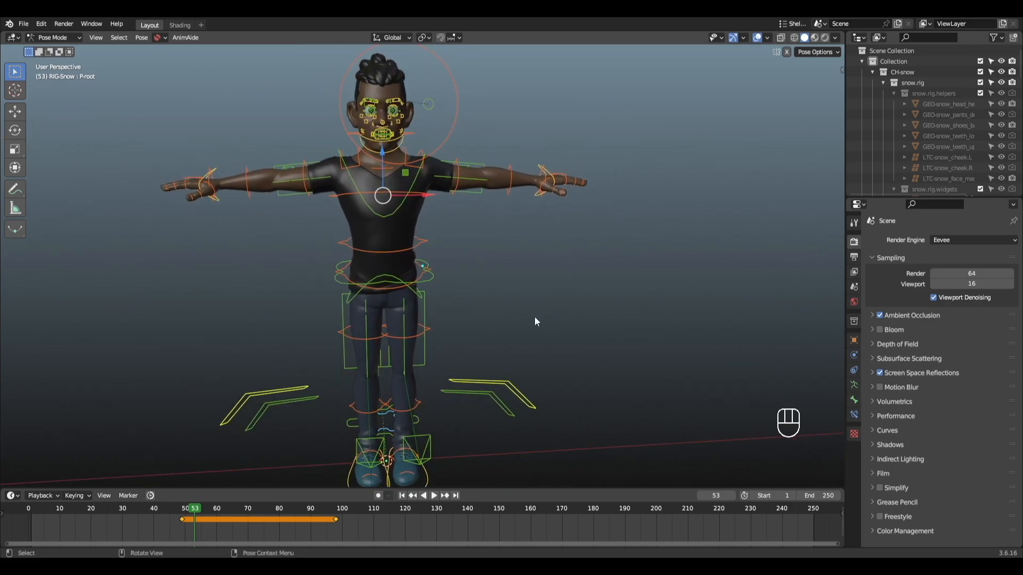
scroll(535, 318, down, 4)
ctrl+middle_drag(525, 319, 519, 293)
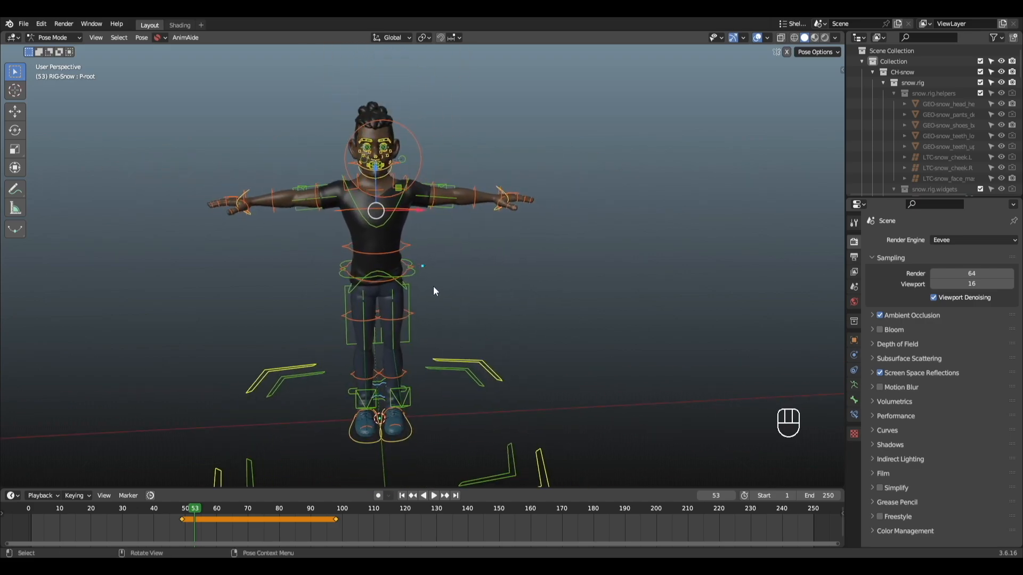
Revisit Emulate 3 Button Mouse in the preferences, and demonstrate orbiting around the character with it
key(ctrl+alt+u)
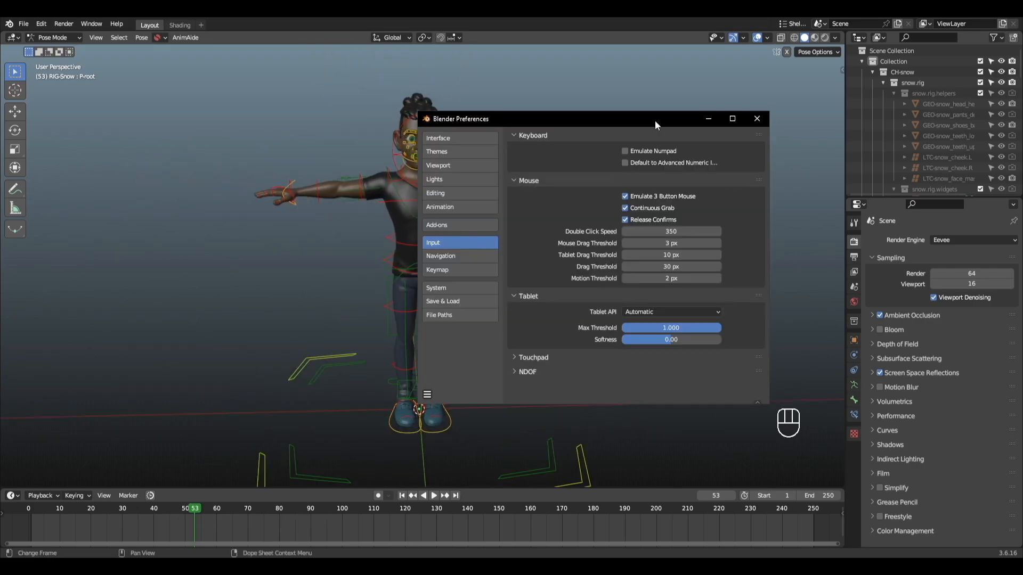
click(625, 197)
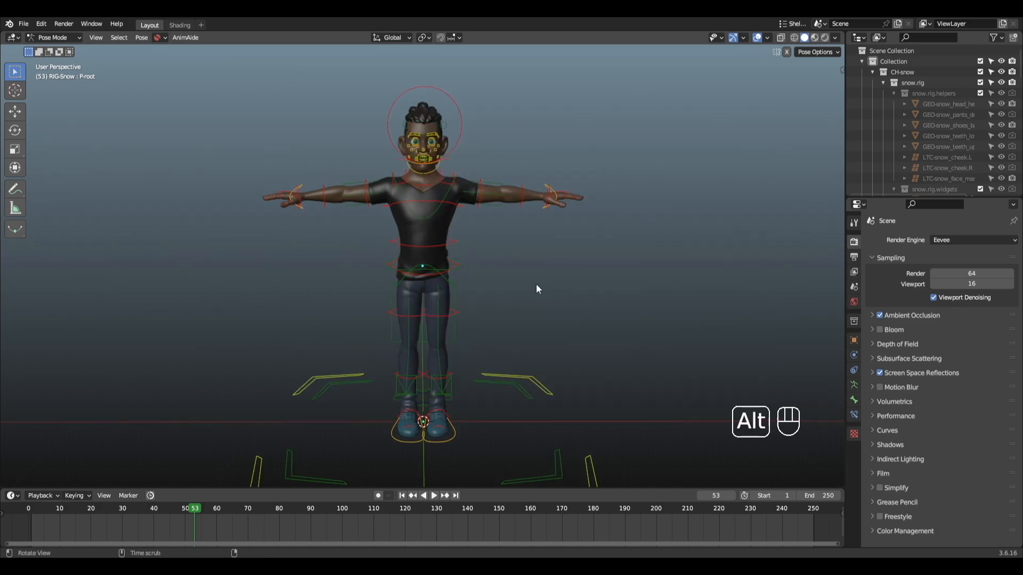
alt+drag(536, 284, 472, 311)
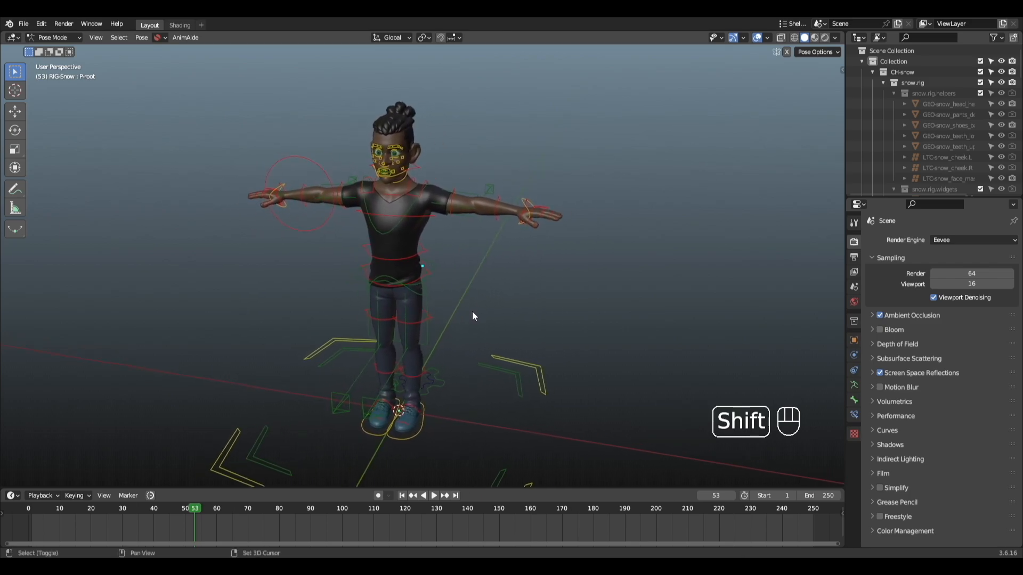
mouse_move(535, 267)
alt+mouse_down()
mouse_move(528, 287)
mouse_move(564, 263)
mouse_move(514, 288)
mouse_move(538, 283)
mouse_move(539, 236)
mouse_move(521, 257)
alt+mouse_up()
alt+shift+drag(521, 257, 508, 274)
Enter Edit Mode on the character's body mesh, focus on the arm and deselect all of its geometry
key(ctrl+Tab)
click(507, 205)
key(Tab)
alt+shift+drag(507, 232, 449, 270)
scroll(447, 274, up, 11)
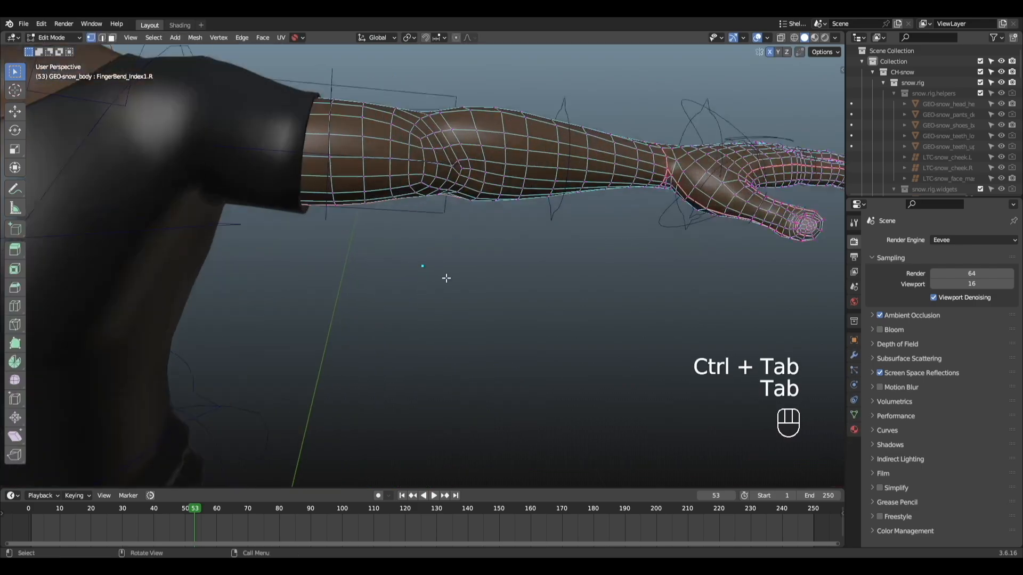
alt+shift+drag(509, 184, 467, 243)
key(a)
key(a)
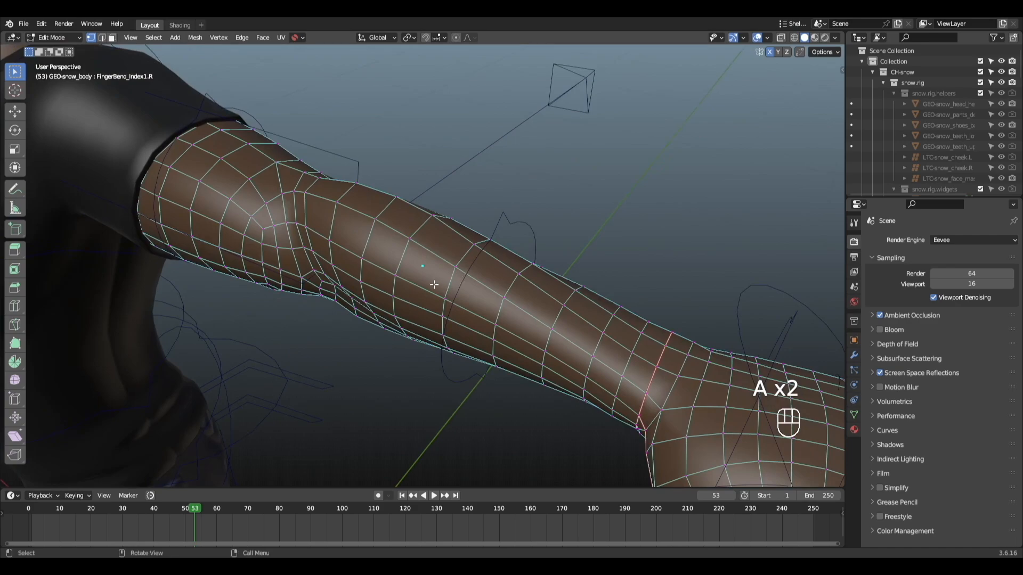
Select the vertex loop around the character's forearm and view it from several angles
double_click(402, 257)
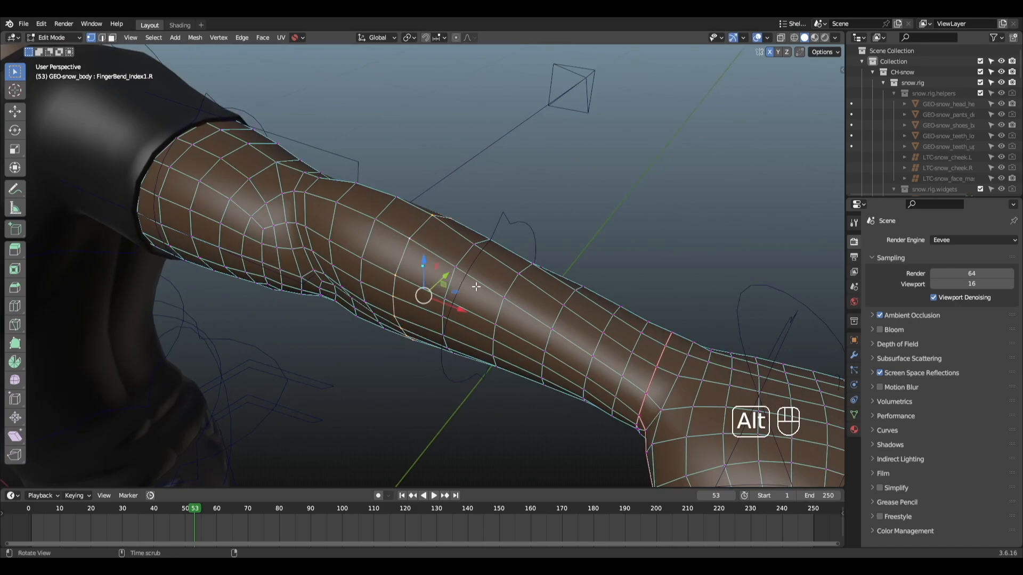
alt+drag(403, 257, 425, 232)
mouse_move(424, 232)
alt+shift+mouse_down()
mouse_move(435, 216)
mouse_move(427, 222)
alt+shift+mouse_up()
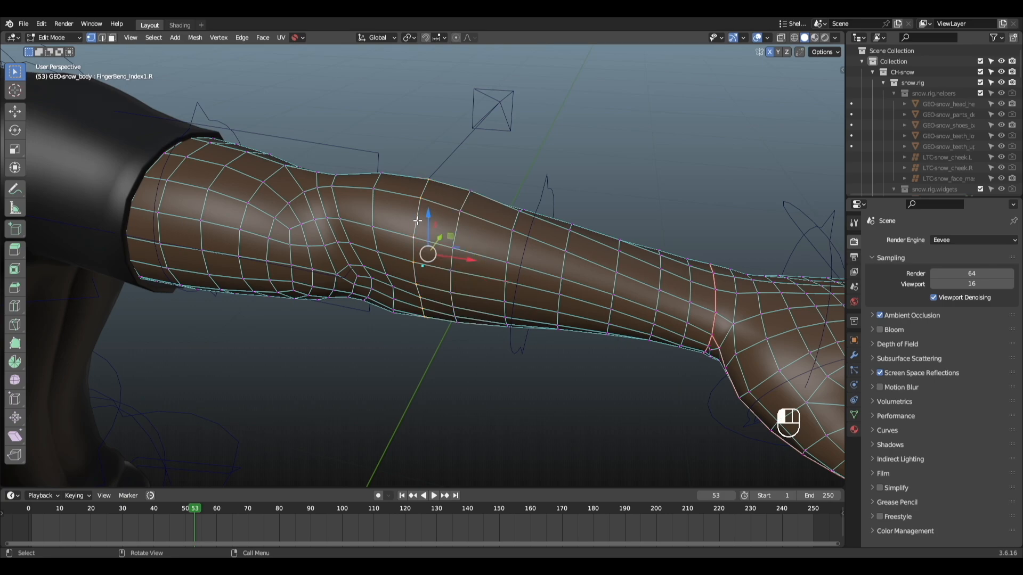
alt+drag(422, 229, 476, 231)
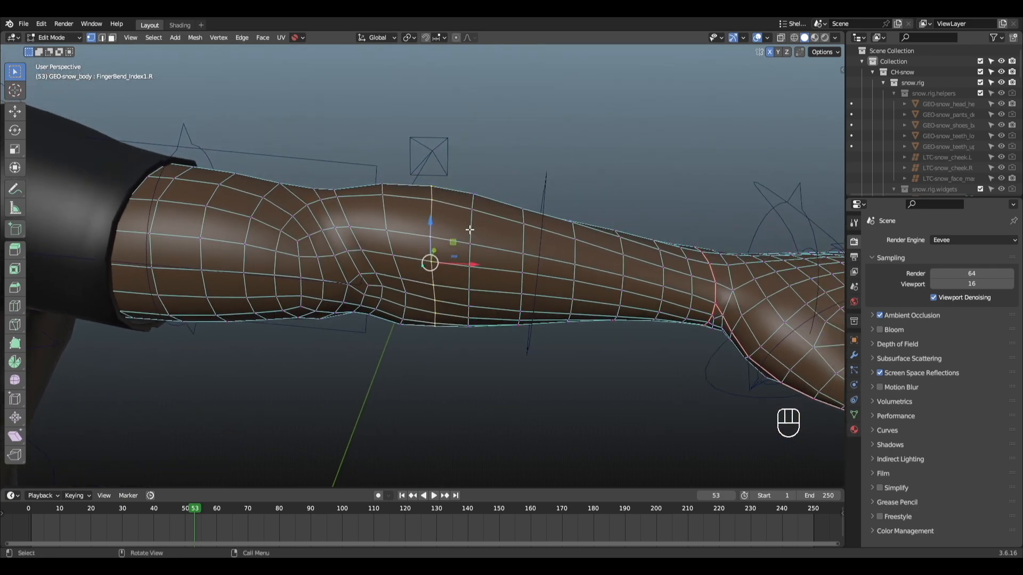
double_click(470, 230)
Compare the forearm loop in vertex and edge selection, and change to face select mode
key(2)
key(1)
key(q)
key(a)
key(a)
key(1)
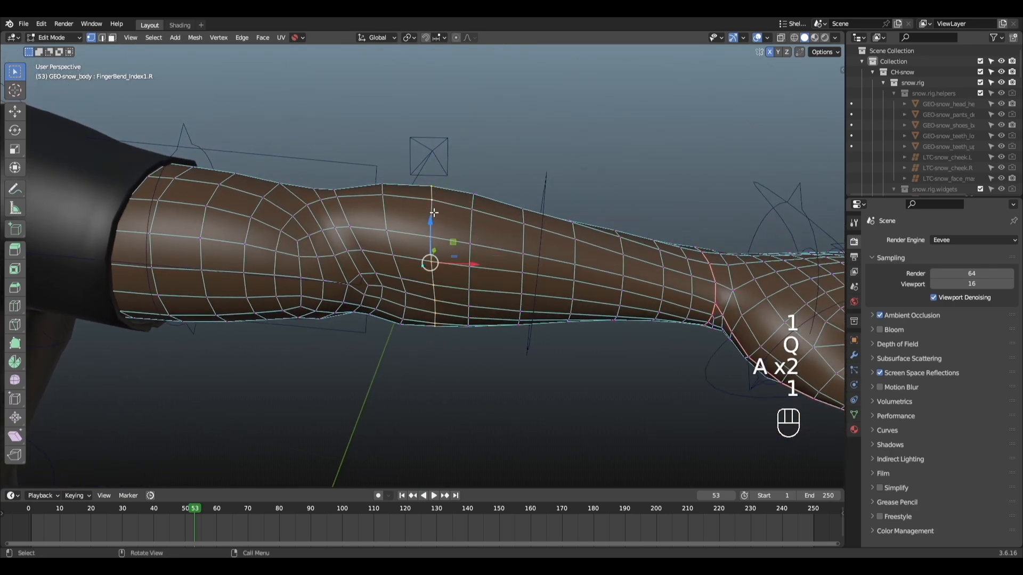
key(2)
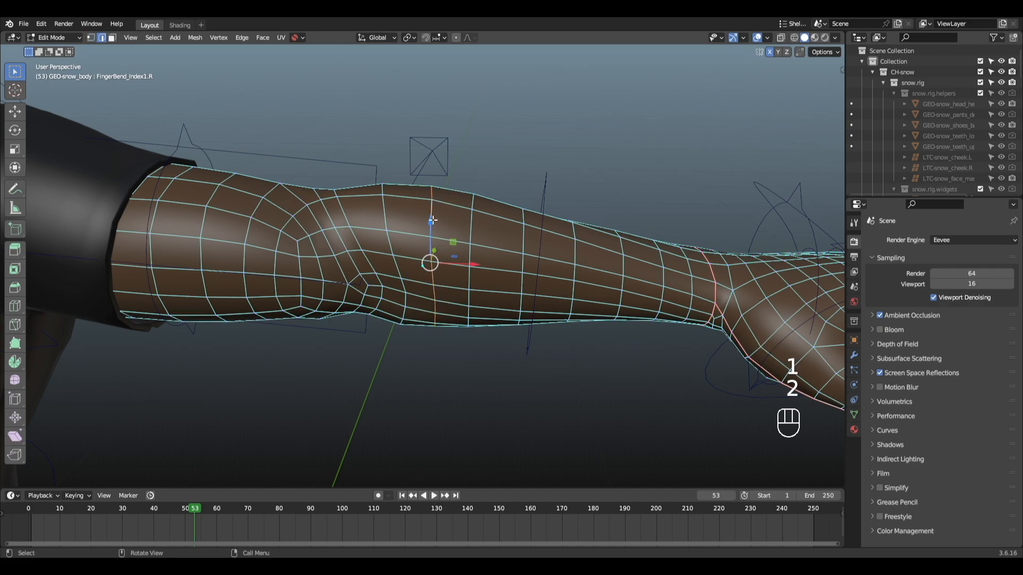
key(2)
key(3)
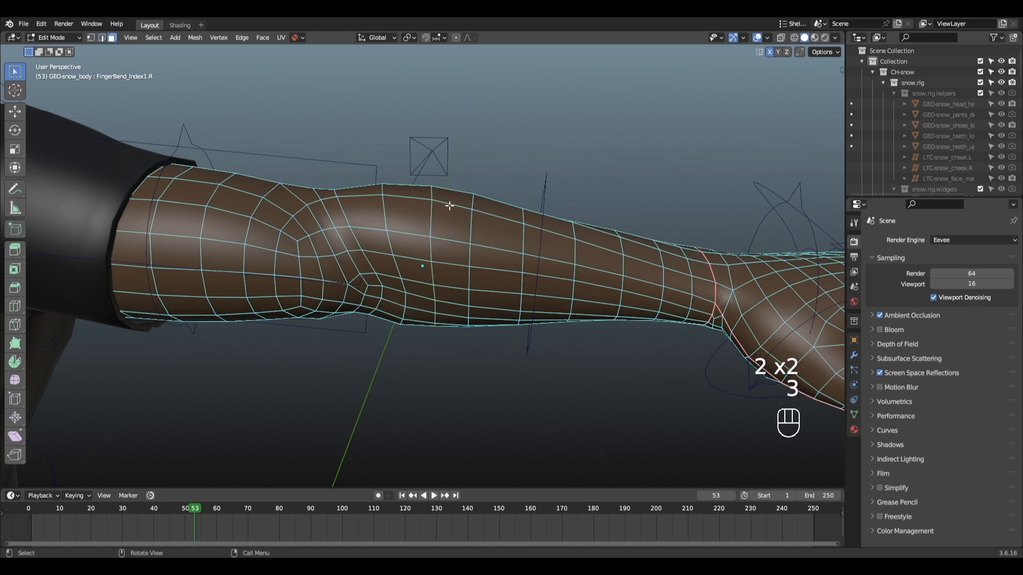
Select the face loop around the forearm, followed by the face loop running lengthwise along the arm
double_click(449, 206)
alt+shift+drag(449, 205, 431, 222)
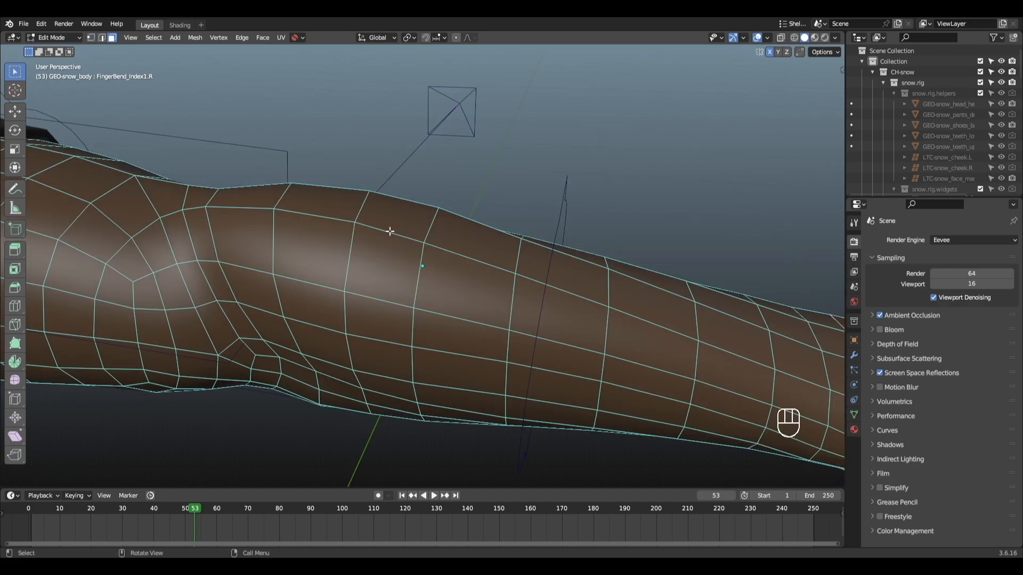
alt+shift+click(390, 231)
middle_drag(389, 232, 373, 284)
alt+shift+click(335, 299)
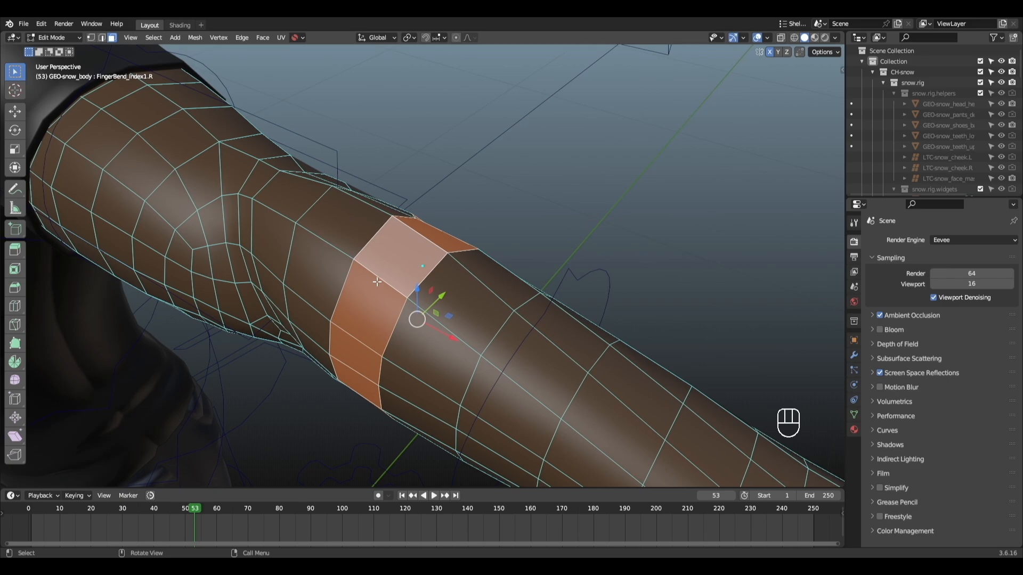
alt+drag(380, 279, 470, 246)
double_click(439, 270)
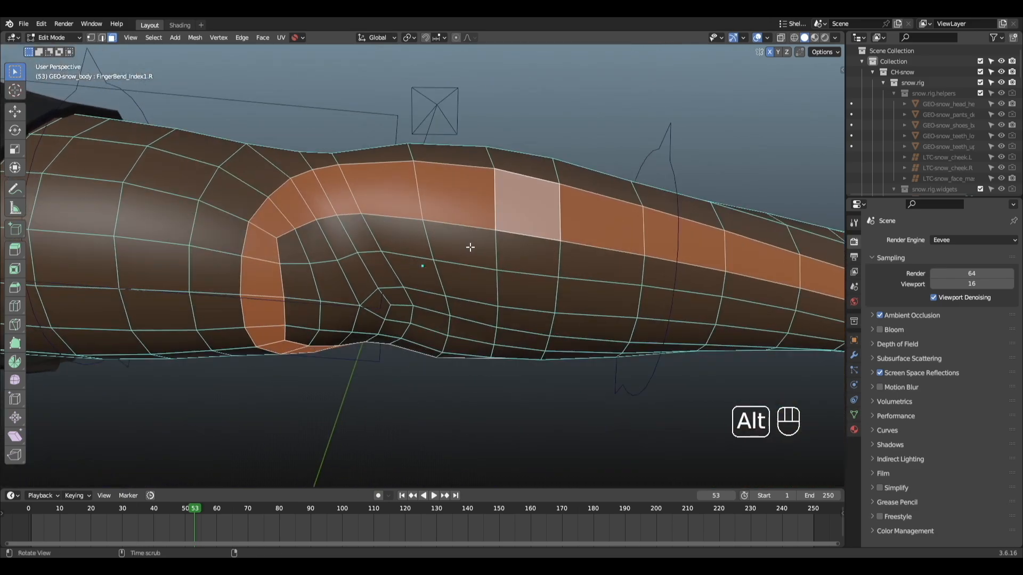
Return the body mesh to Object Mode and bring the character's upper body into view
key(Tab)
alt+right_drag(470, 247, 400, 297)
scroll(399, 295, down, 3)
alt+shift+drag(426, 287, 460, 276)
Reopen the preferences at the Copy Attributes Menu add-on, check its details and close the window
key(ctrl+alt+u)
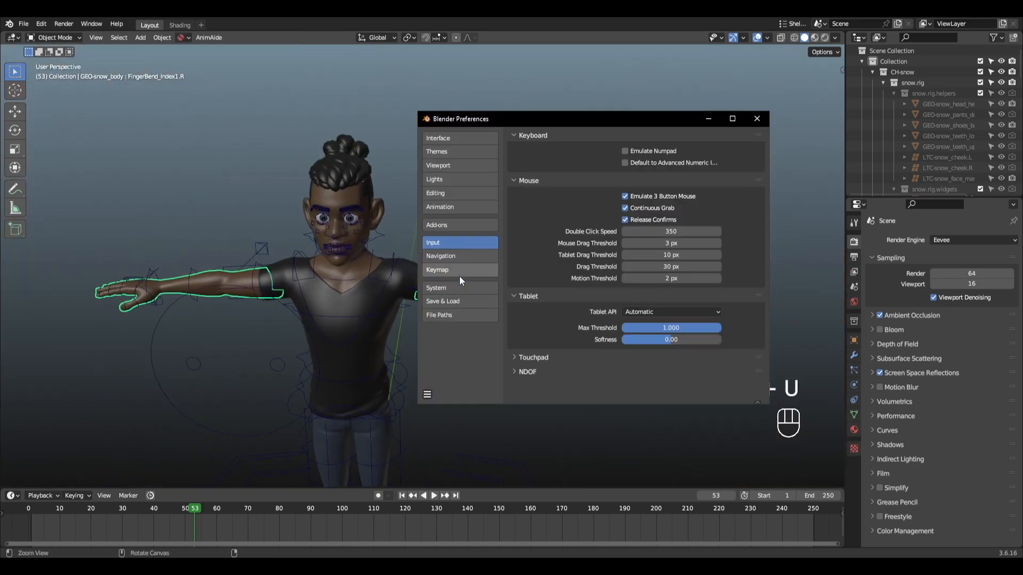
drag(448, 119, 491, 98)
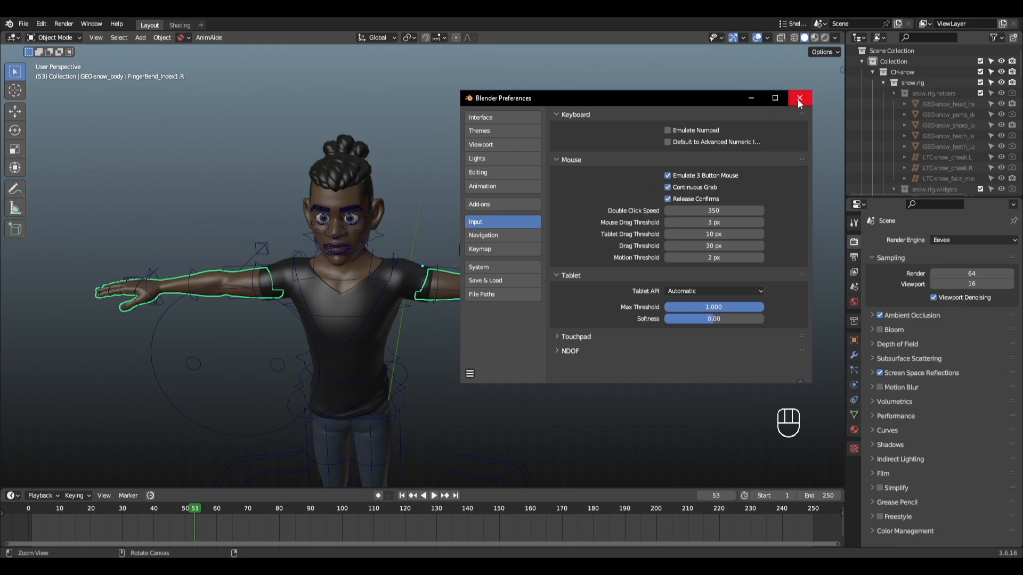
click(502, 204)
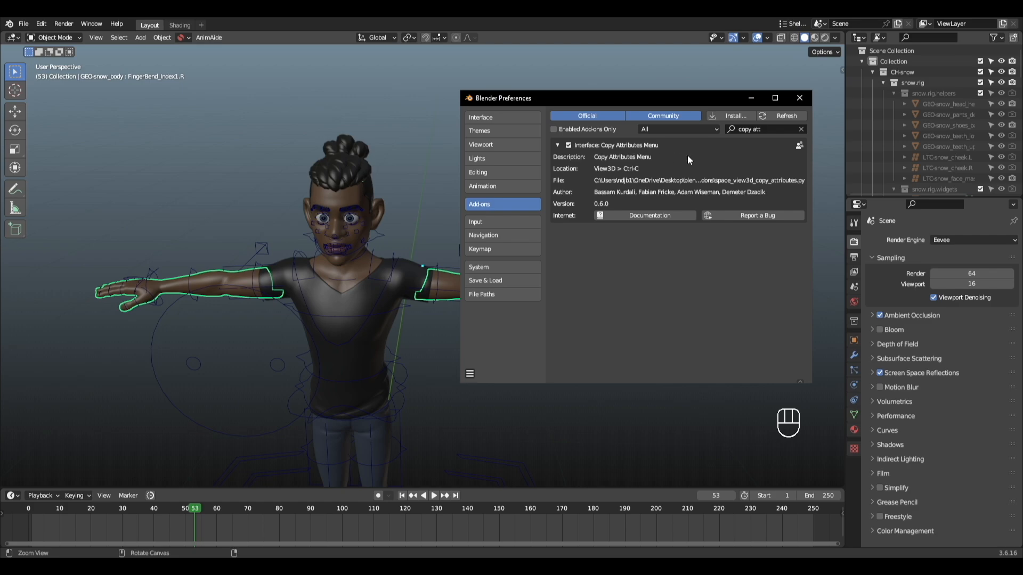
click(799, 97)
Switch the rig to Pose Mode and move the character's right wrist IK control down to lower the arm
key(ctrl+Tab)
shift+middle_drag(436, 311, 439, 239)
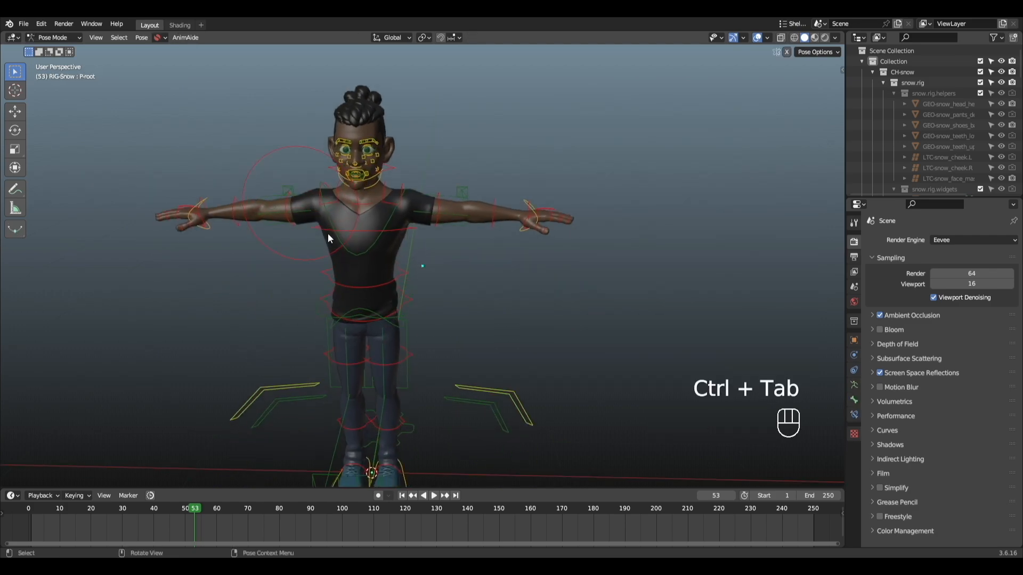
click(208, 231)
key(g)
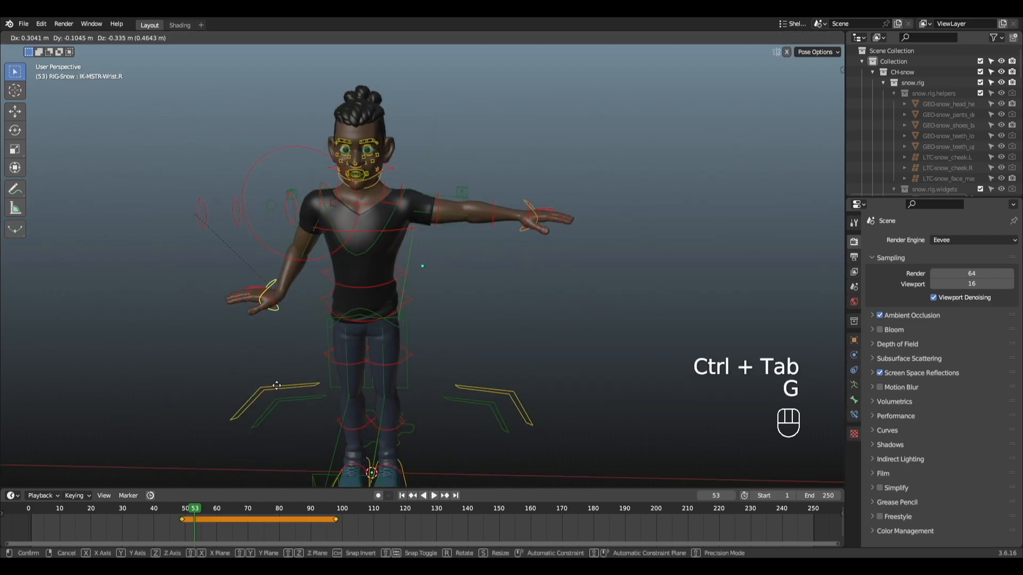
click(283, 375)
alt+drag(413, 309, 318, 295)
key(g)
click(218, 275)
middle_drag(392, 254, 494, 242)
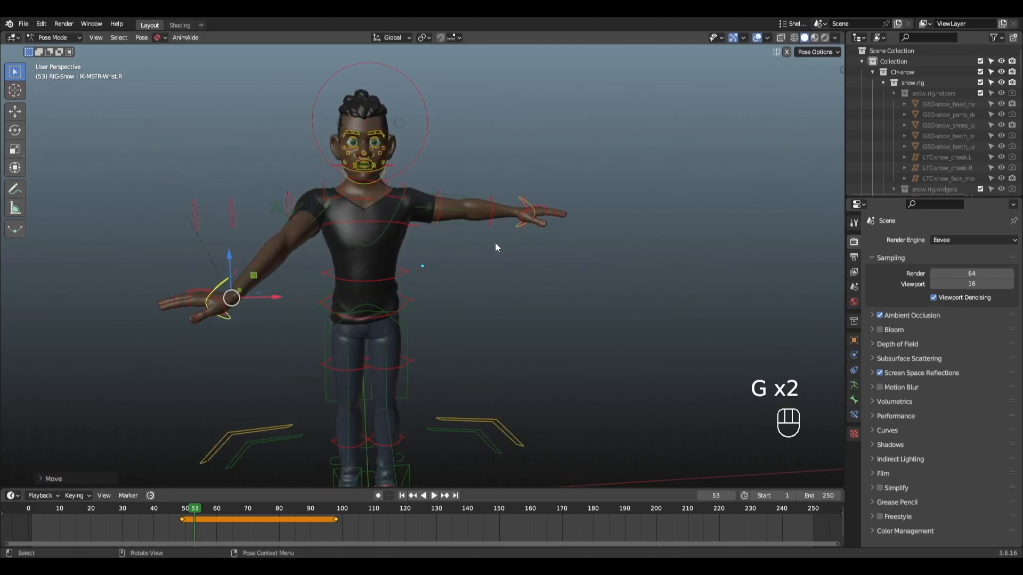
Select all of the rig's bones and copy their pose through the Copy Attributes menu
key(a)
key(ctrl+c)
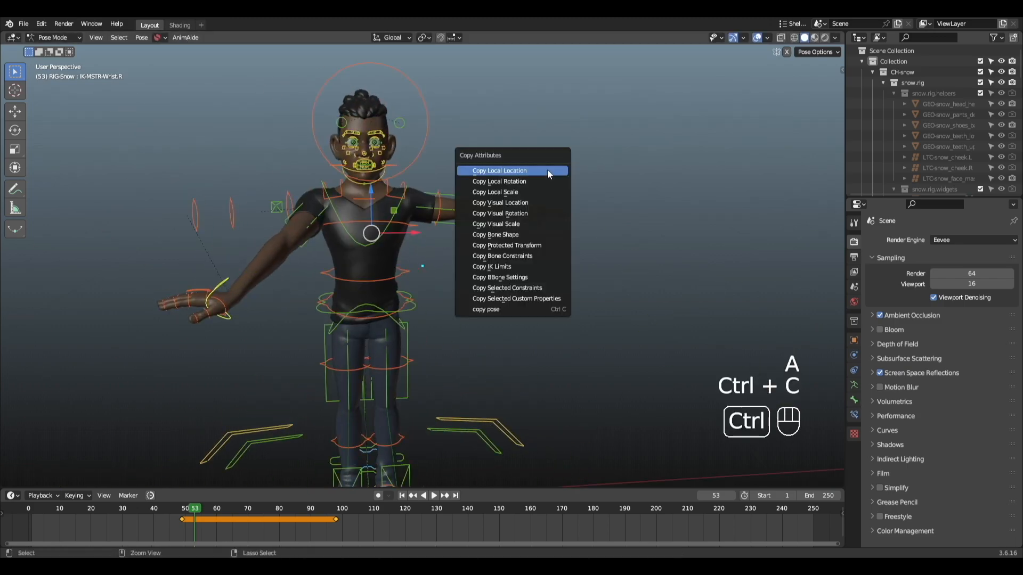
drag(546, 159, 593, 122)
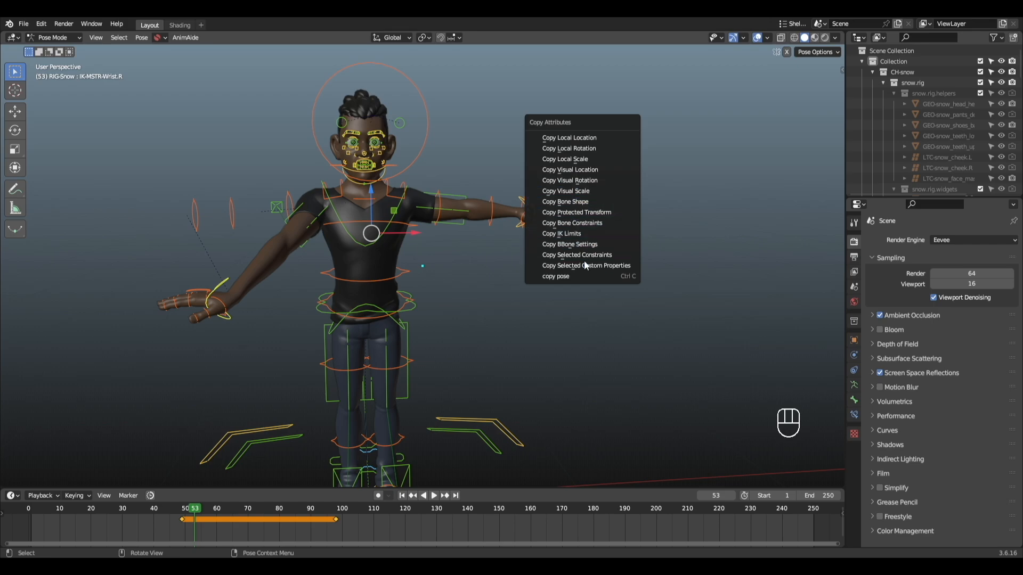
key(ctrl+c)
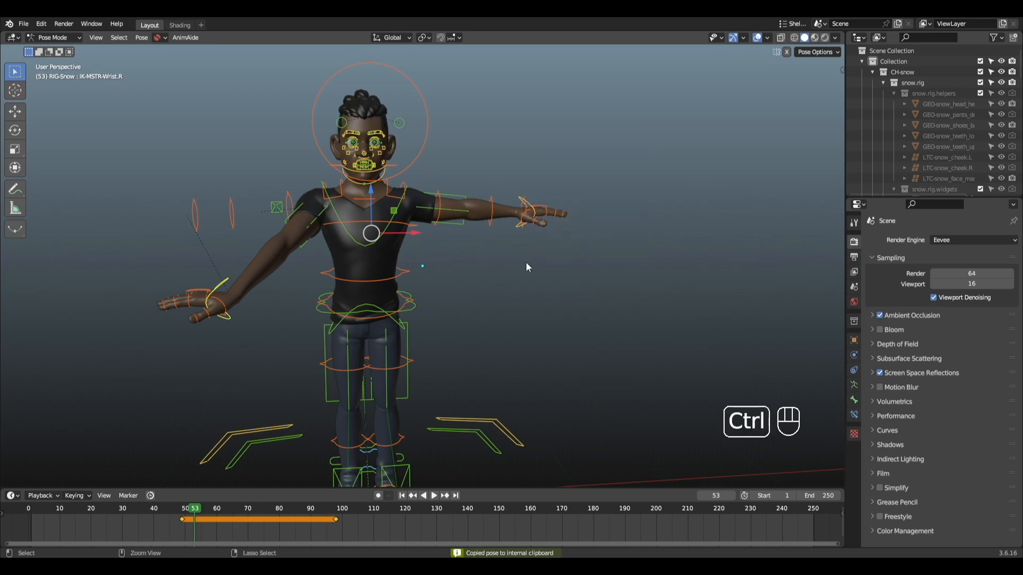
Paste the copied pose mirrored so the opposite arm is lowered
key(ctrl+shift+v)
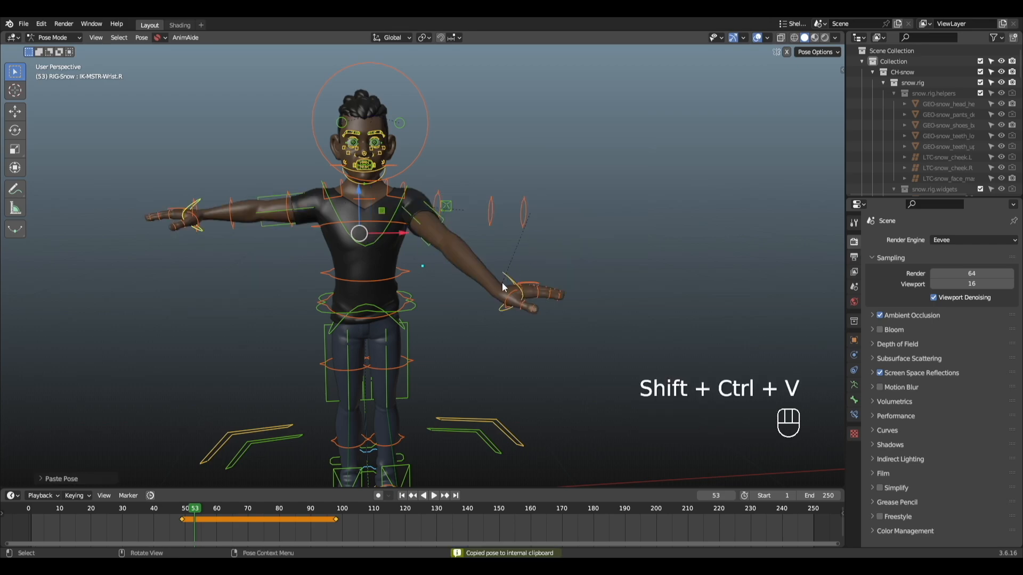
alt+middle_drag(526, 262, 501, 250)
Start a new General file and frame the default cube more closely
key(ctrl+n)
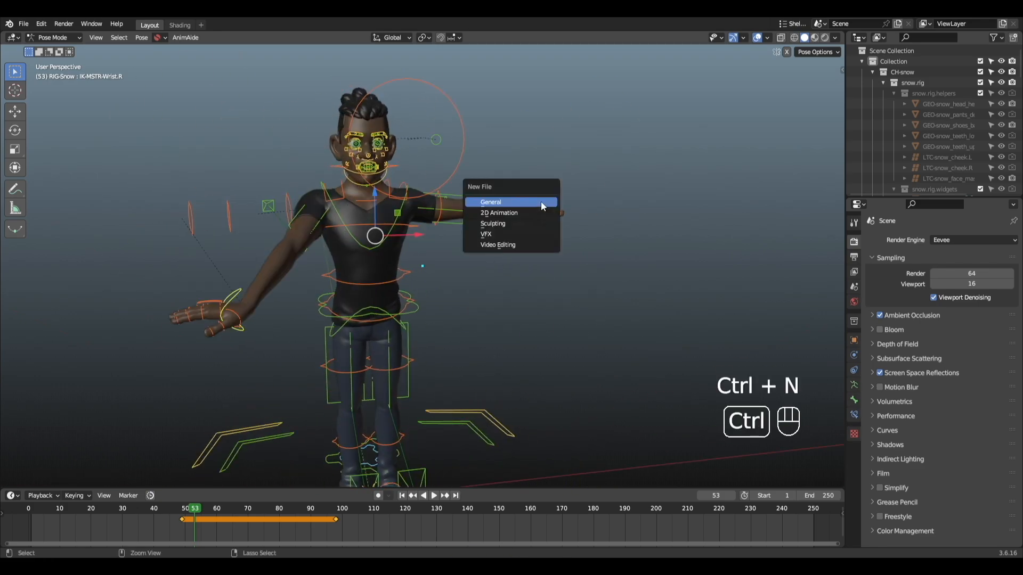
click(541, 201)
click(532, 305)
scroll(530, 306, up, 3)
Select the default cube, show its Ucupaint settings and open the add-on preferences
key(n)
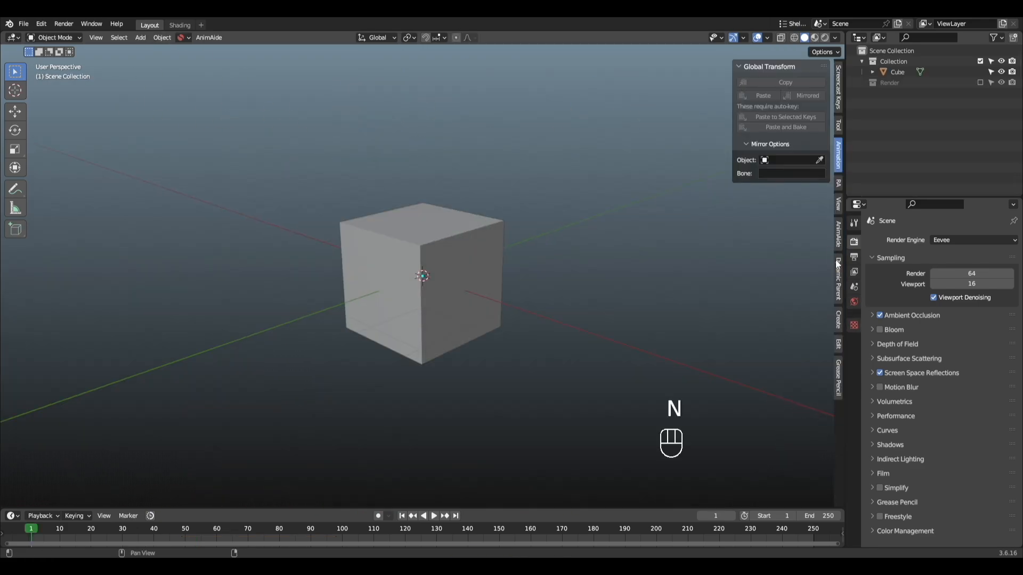
click(837, 266)
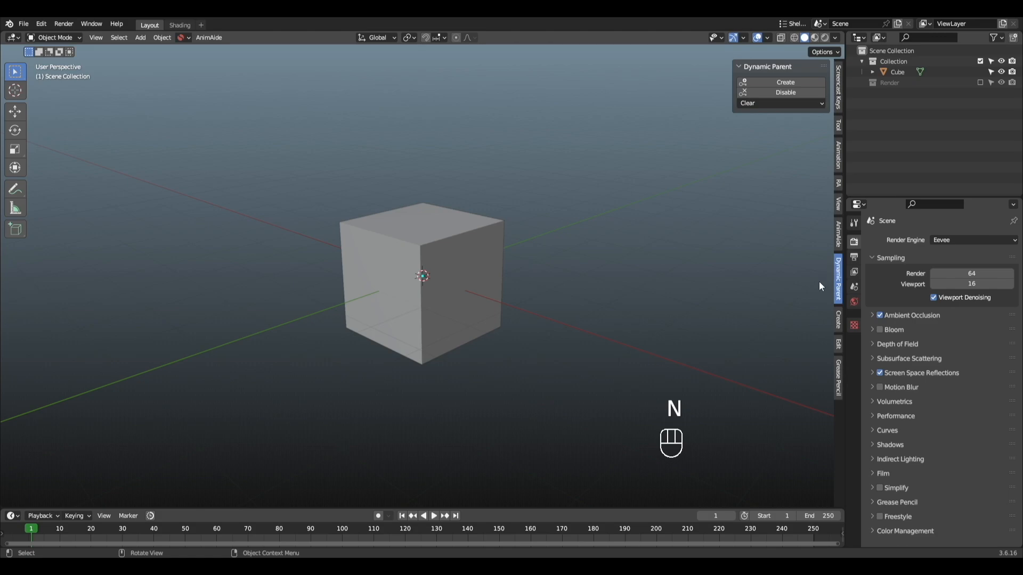
click(468, 273)
click(837, 165)
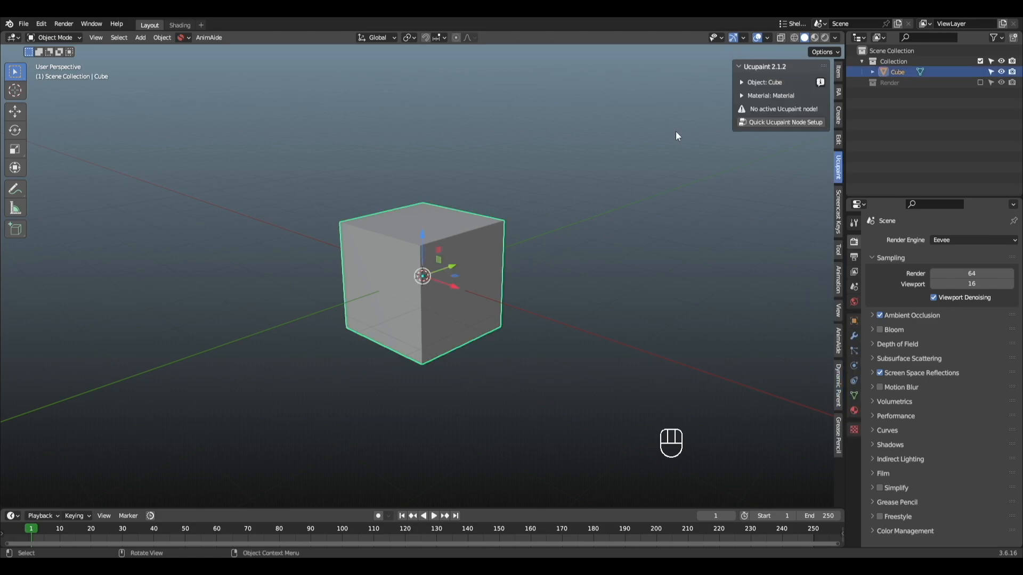
key(ctrl+alt+u)
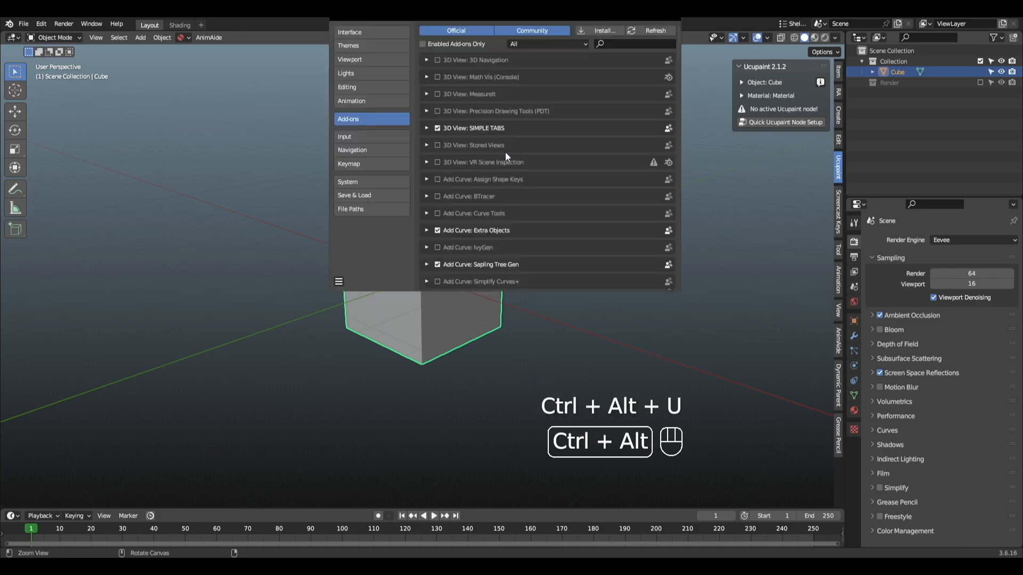
click(400, 218)
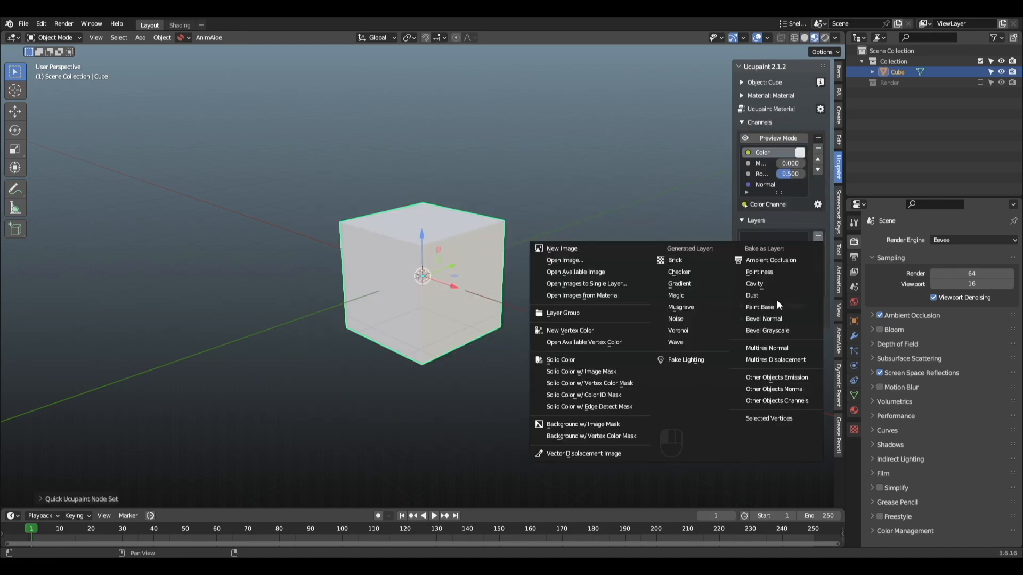
Add a new image layer to the cube's Ucupaint material and enter Texture Paint mode
click(600, 246)
click(612, 369)
alt+drag(575, 309, 504, 257)
key(ctrl+Tab)
click(459, 202)
Switch the brush color to black and paint thick freehand strokes across the cube's two visible side faces
mouse_move(482, 181)
alt+mouse_down()
mouse_move(448, 191)
mouse_move(406, 305)
mouse_move(437, 276)
alt+mouse_up()
scroll(430, 230, up, 2)
key(x)
alt+drag(456, 314, 393, 304)
mouse_move(396, 325)
mouse_down()
mouse_move(490, 329)
mouse_move(466, 256)
mouse_move(482, 218)
mouse_up()
Select the lower image layer, choose grey as the brush color and paint strokes across the cube's sides
click(771, 262)
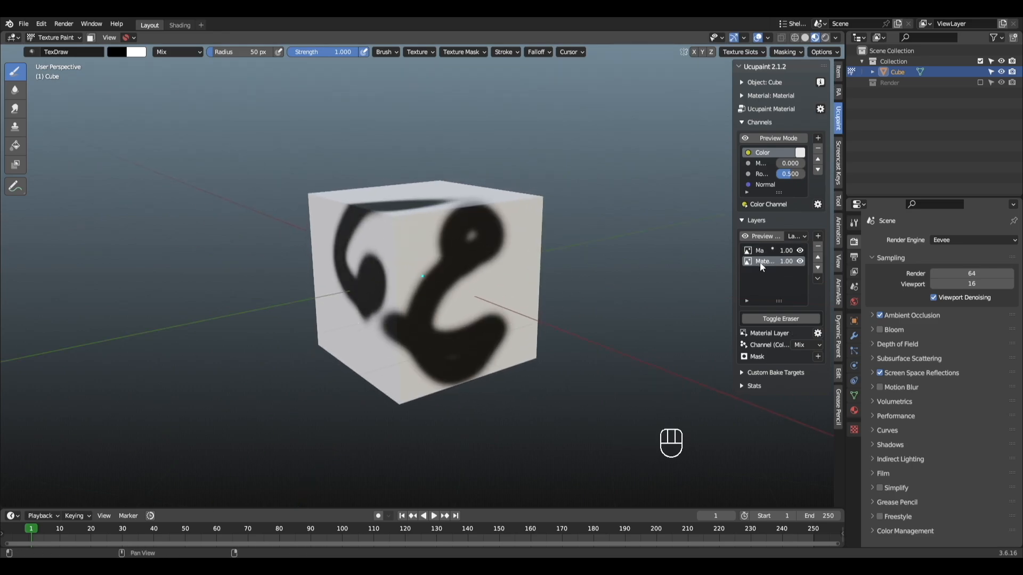
mouse_move(559, 278)
alt+mouse_down()
mouse_move(577, 261)
mouse_move(575, 202)
alt+mouse_up()
right_click(576, 261)
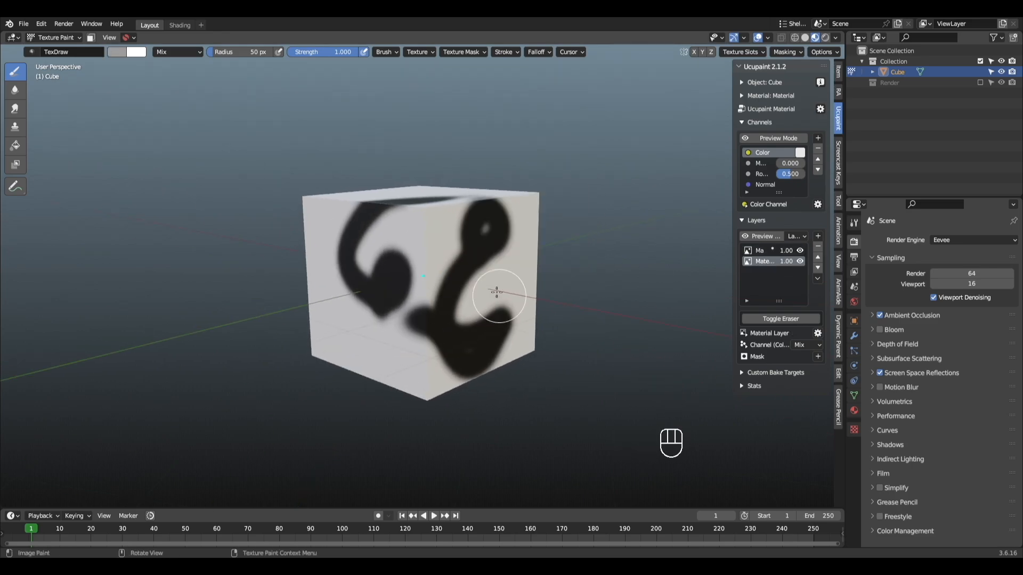
mouse_move(498, 292)
mouse_down()
mouse_move(392, 245)
mouse_move(376, 269)
mouse_move(393, 297)
mouse_move(405, 287)
mouse_up()
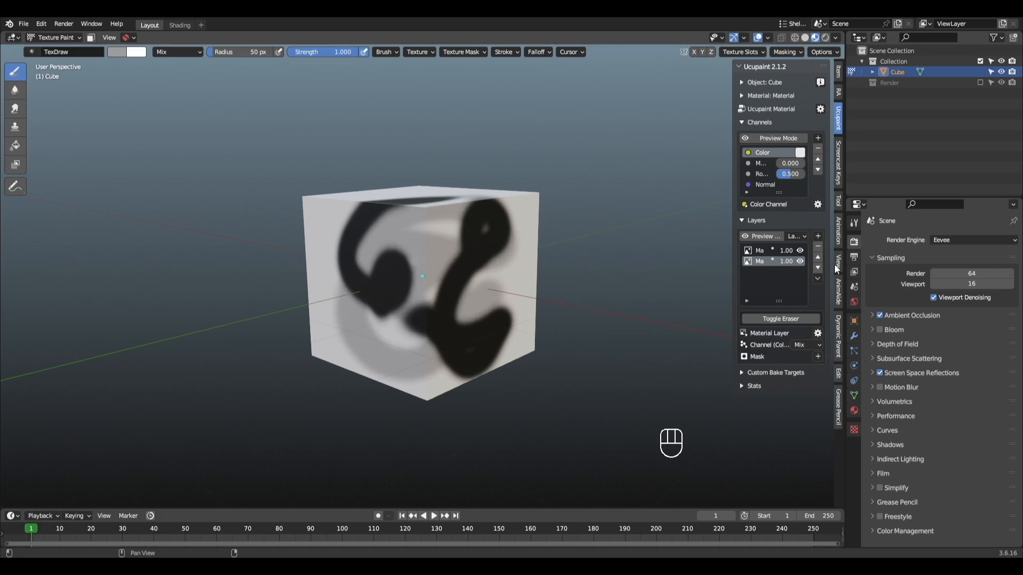
Move the grey paint layer above the black one and back below it to compare the stacking order
click(818, 257)
click(818, 267)
click(818, 257)
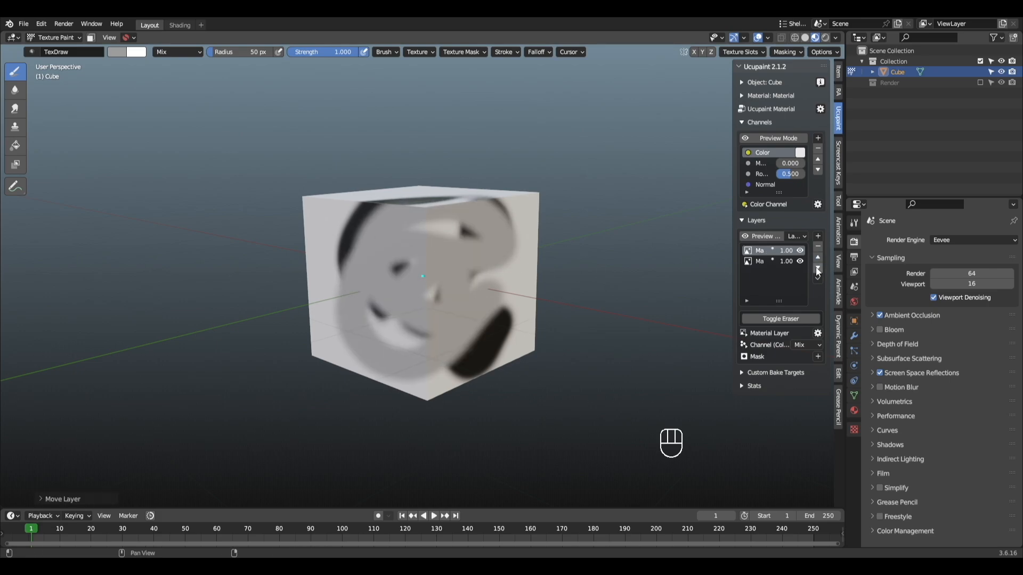
click(818, 267)
mouse_move(785, 260)
mouse_down()
mouse_move(766, 259)
mouse_move(787, 260)
mouse_move(767, 251)
mouse_move(788, 251)
mouse_up()
scroll(628, 277, down, 1)
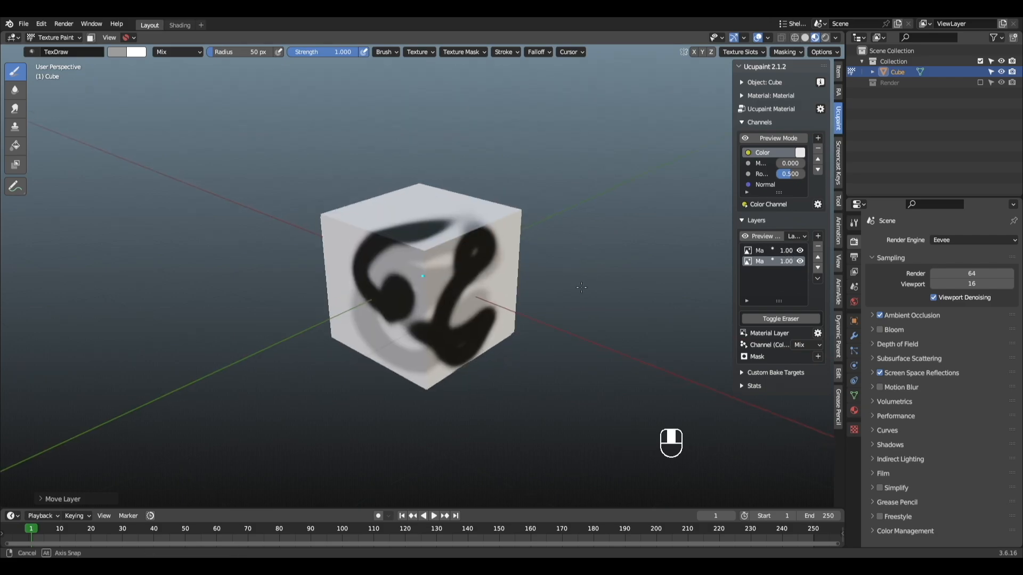
mouse_move(581, 275)
alt+middle_down()
mouse_move(631, 295)
mouse_move(571, 285)
alt+middle_up()
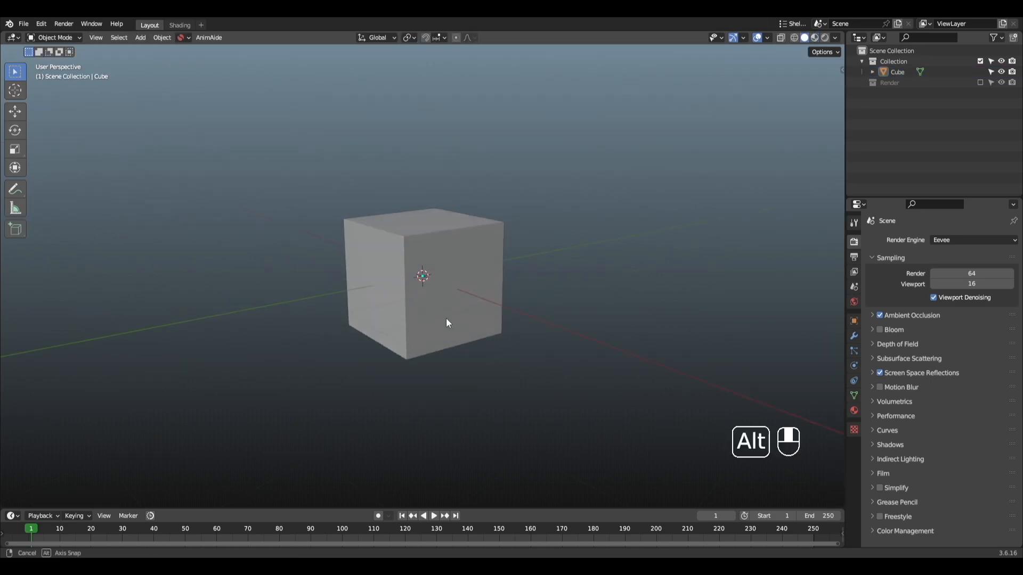
Look around the unpainted default cube and open the preferences
mouse_move(446, 319)
alt+middle_down()
mouse_move(453, 353)
mouse_move(506, 343)
mouse_move(521, 328)
mouse_move(478, 373)
mouse_move(420, 322)
mouse_move(453, 302)
mouse_move(525, 298)
mouse_move(414, 306)
mouse_move(470, 308)
alt+middle_up()
click(470, 312)
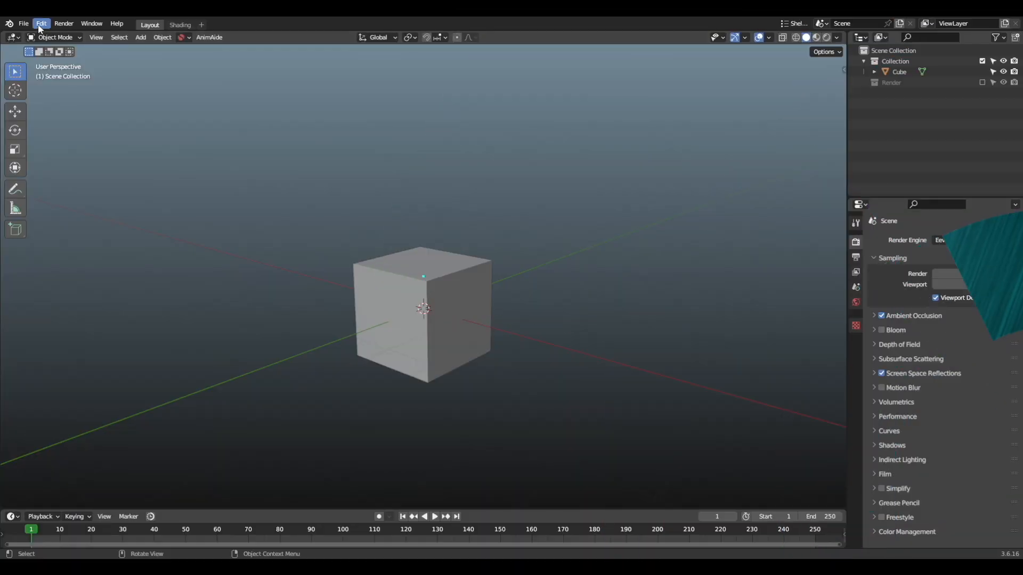
click(40, 24)
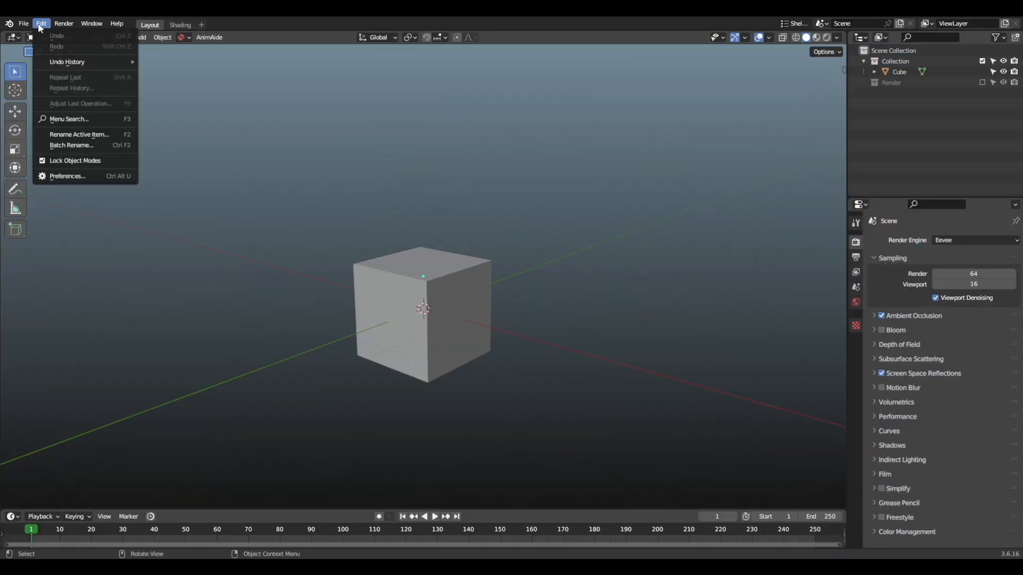
click(78, 176)
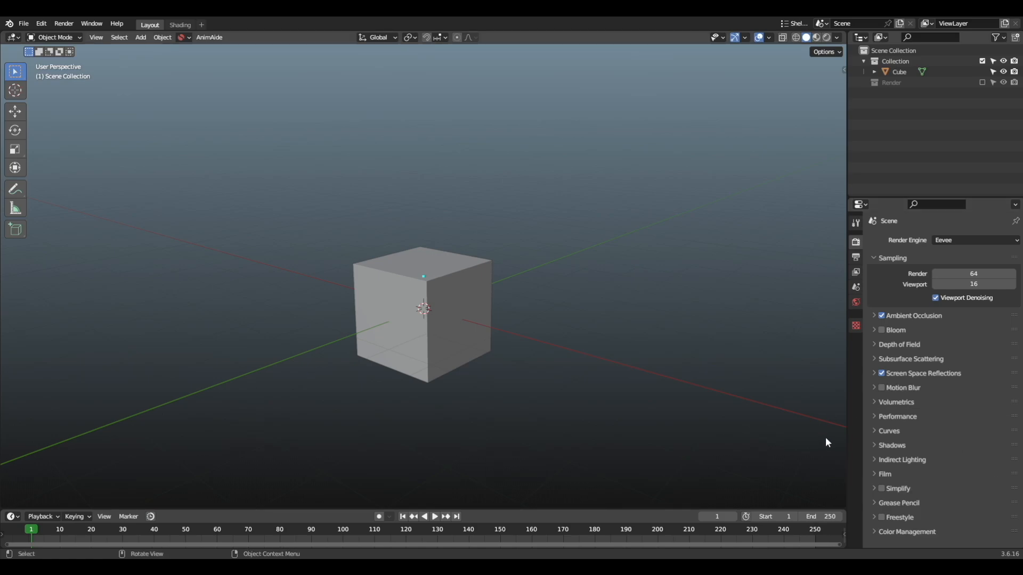
Enable the Screencast Keys display for the viewport and hide the sidebar
middle_drag(827, 442, 595, 311)
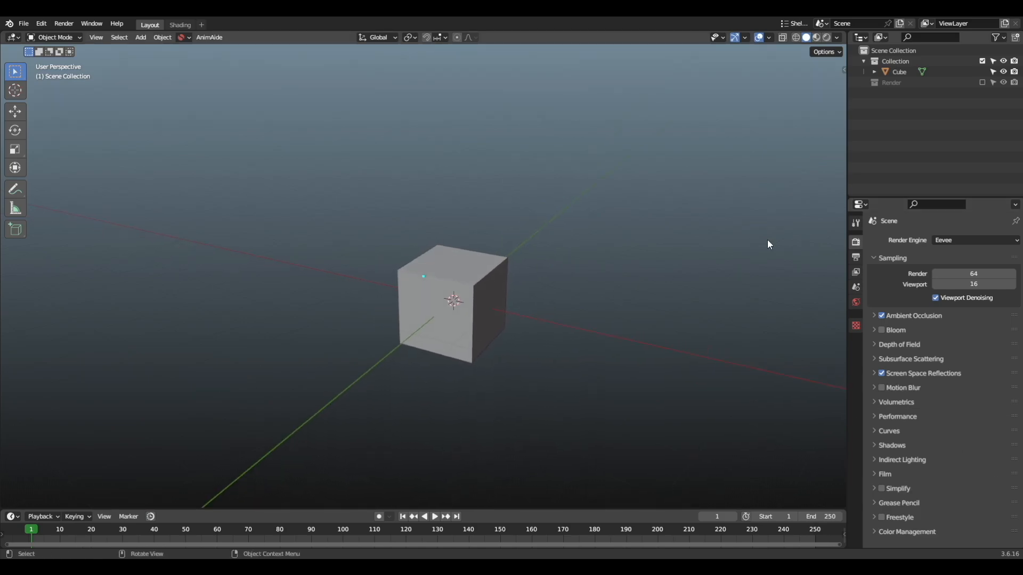
key(n)
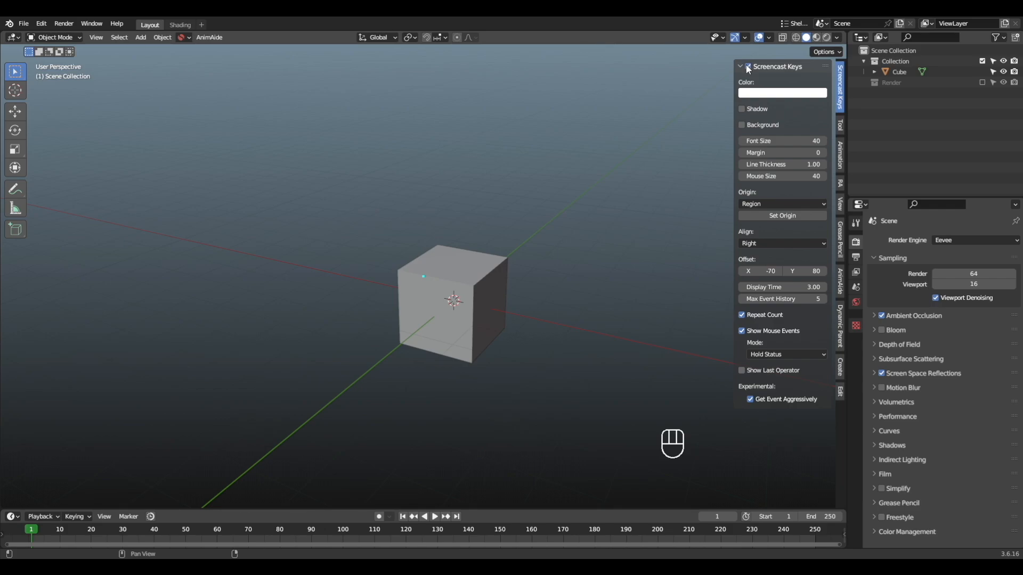
key(n)
Add a level 4 Subdivision modifier to the cube and shade it smooth
alt+shift+middle_drag(578, 347, 546, 334)
click(480, 308)
alt+middle_drag(504, 366, 483, 313)
key(ctrl+4)
right_click(483, 313)
click(459, 276)
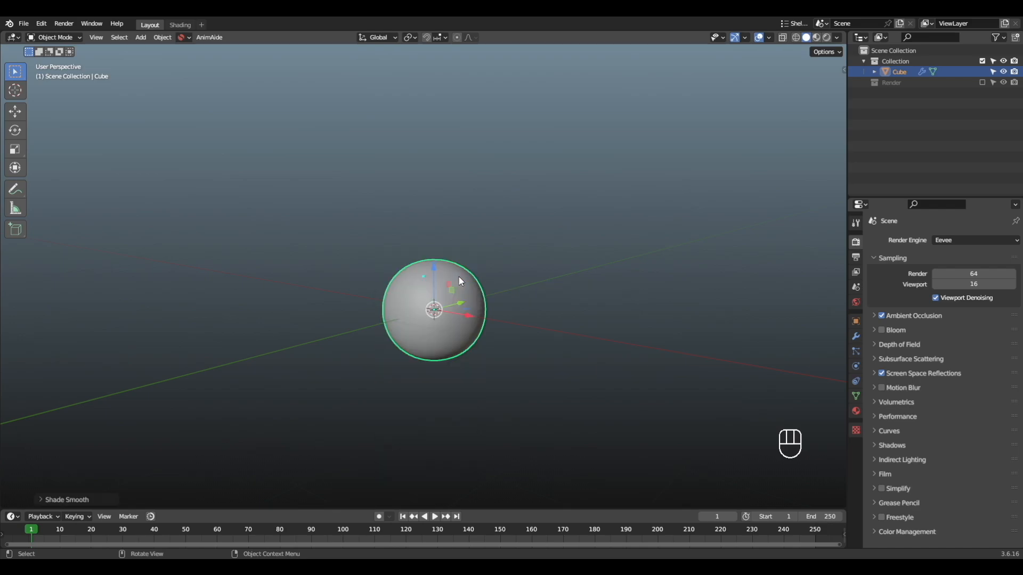
Add a Displace modifier below the cube's Subdivision modifier and create a new texture for it
shift+middle_drag(458, 277, 546, 276)
click(855, 336)
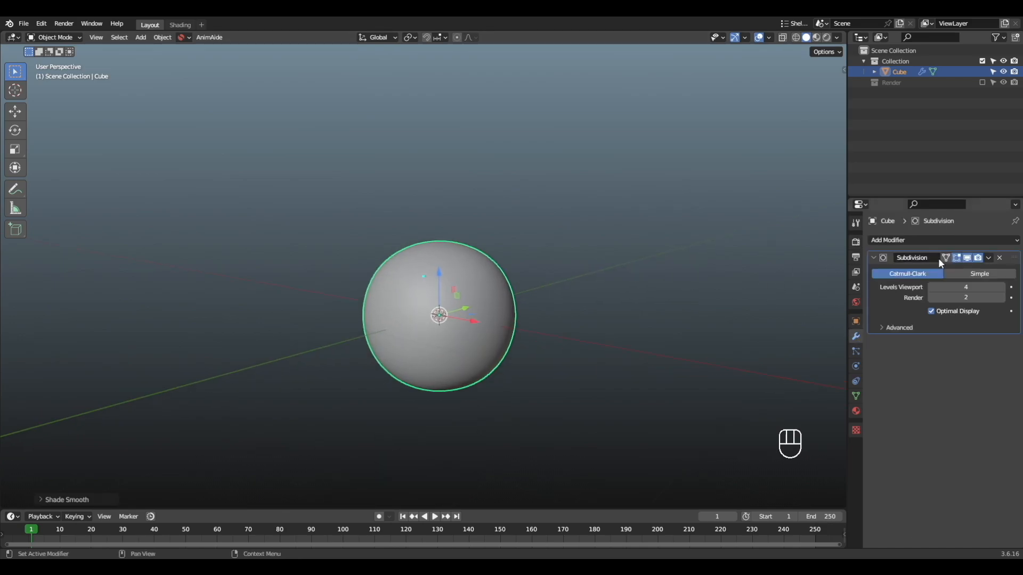
click(935, 240)
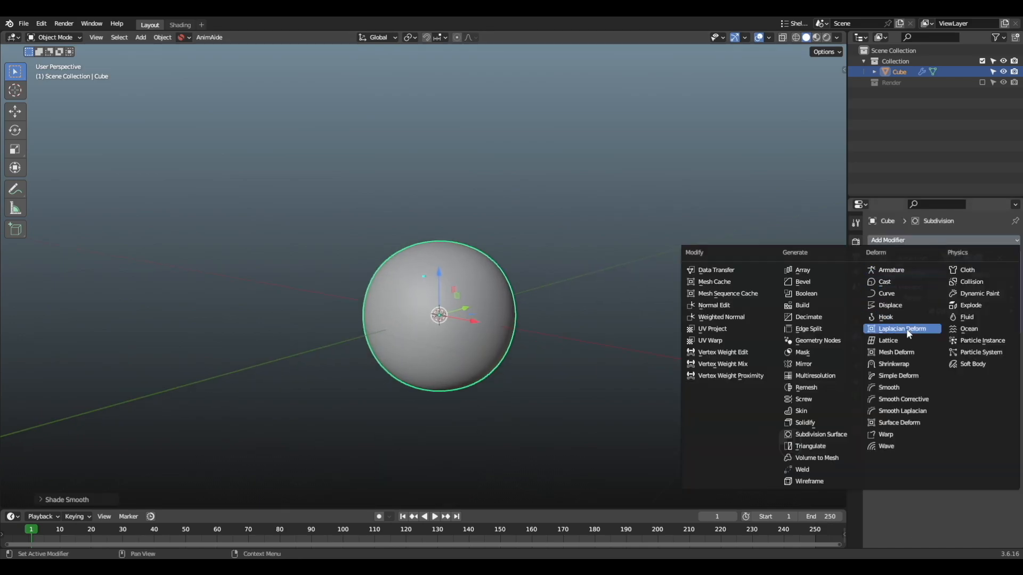
click(910, 305)
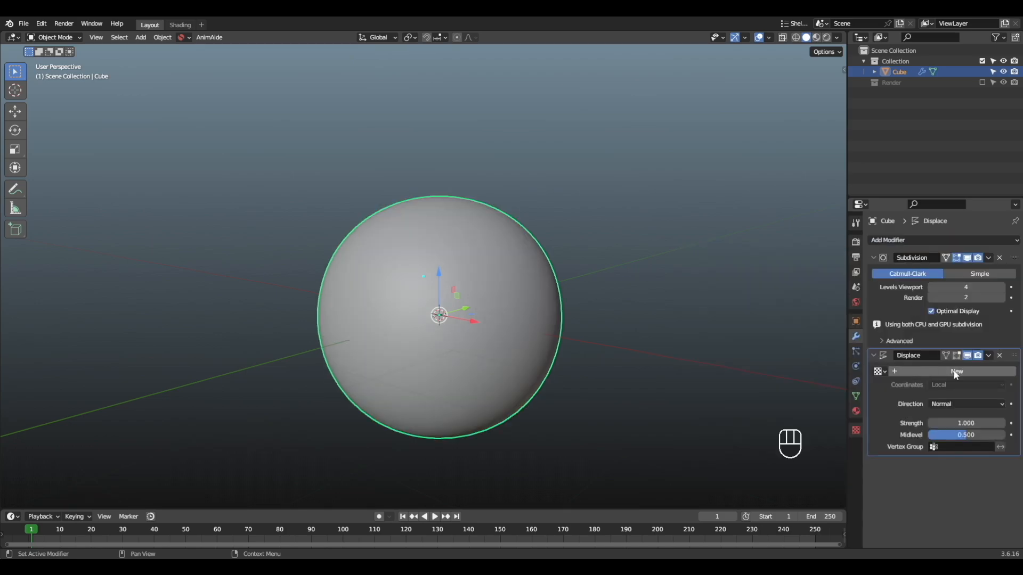
click(985, 371)
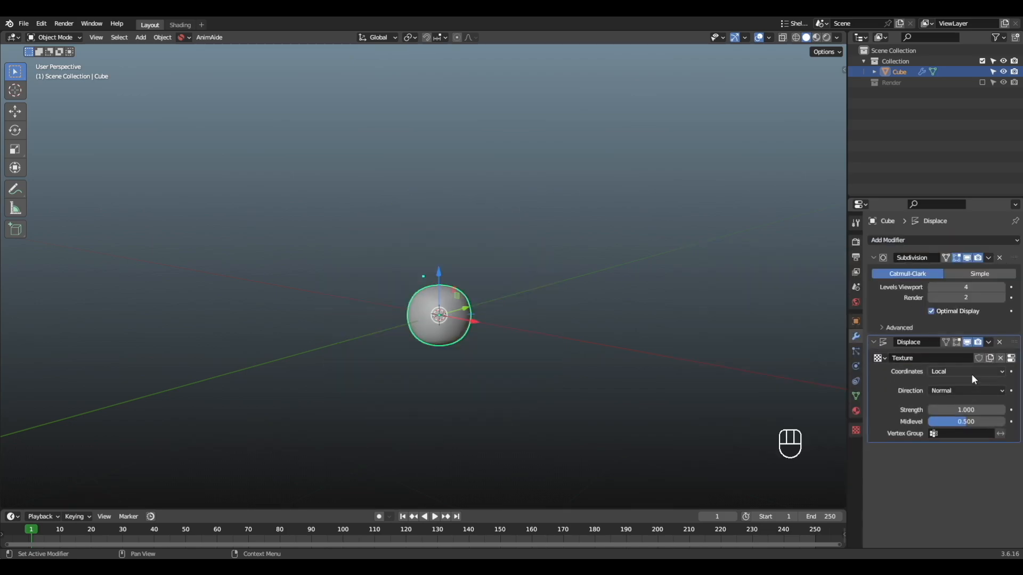
Change the displacement texture's type to Clouds
click(1014, 362)
click(922, 271)
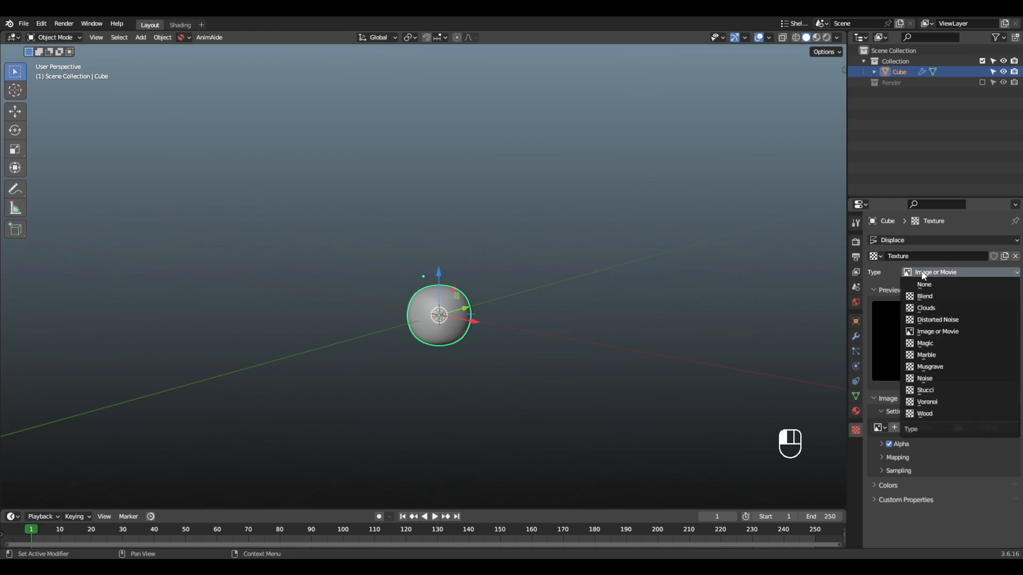
click(940, 308)
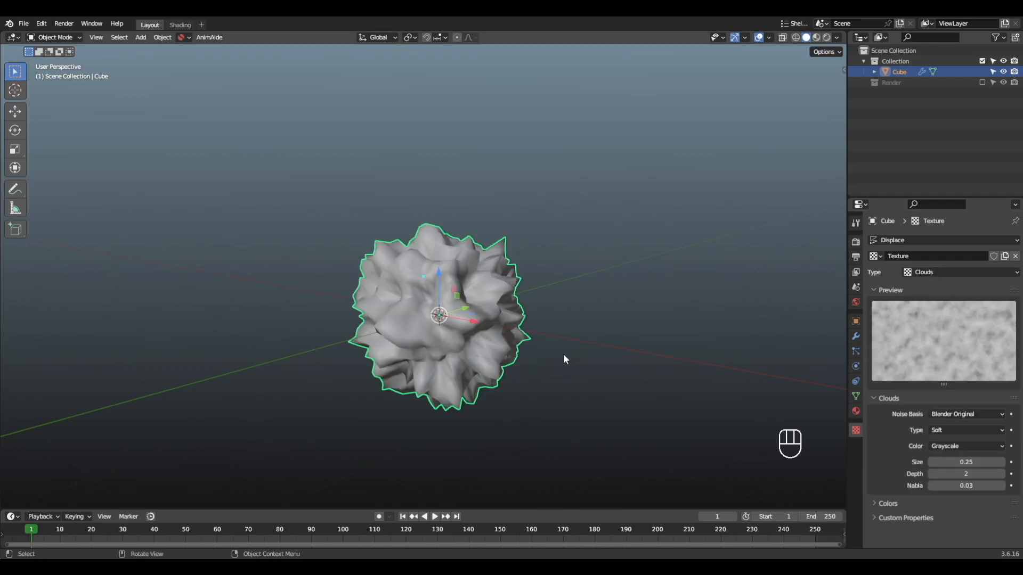
Increase the Clouds texture's size until the spiky surface turns into broad, rock-like bumps
scroll(522, 392, up, 2)
alt+shift+drag(548, 364, 512, 302)
drag(966, 463, 999, 462)
alt+drag(463, 376, 623, 394)
mouse_move(966, 462)
mouse_down()
mouse_move(938, 463)
mouse_move(983, 462)
mouse_move(892, 462)
mouse_move(954, 463)
mouse_up()
alt+drag(628, 331, 657, 292)
Set the Displace modifier's strength to 0.730
click(857, 335)
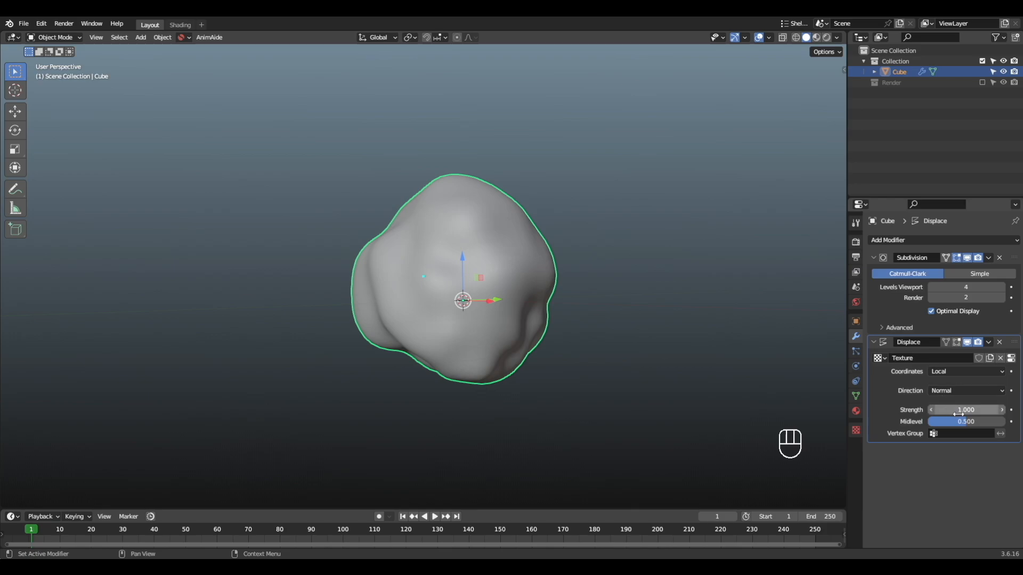
drag(959, 410, 927, 410)
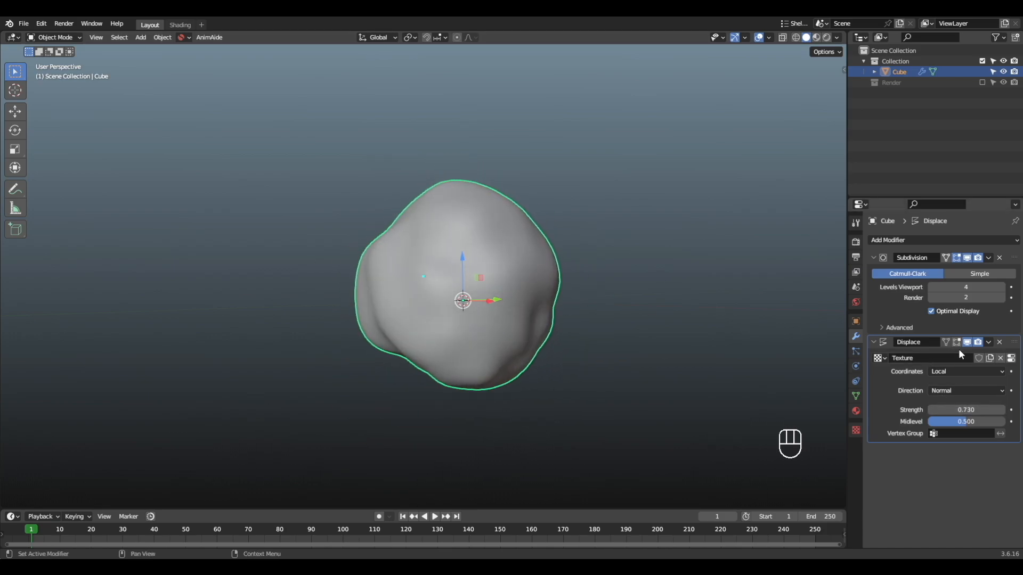
alt+drag(693, 298, 520, 249)
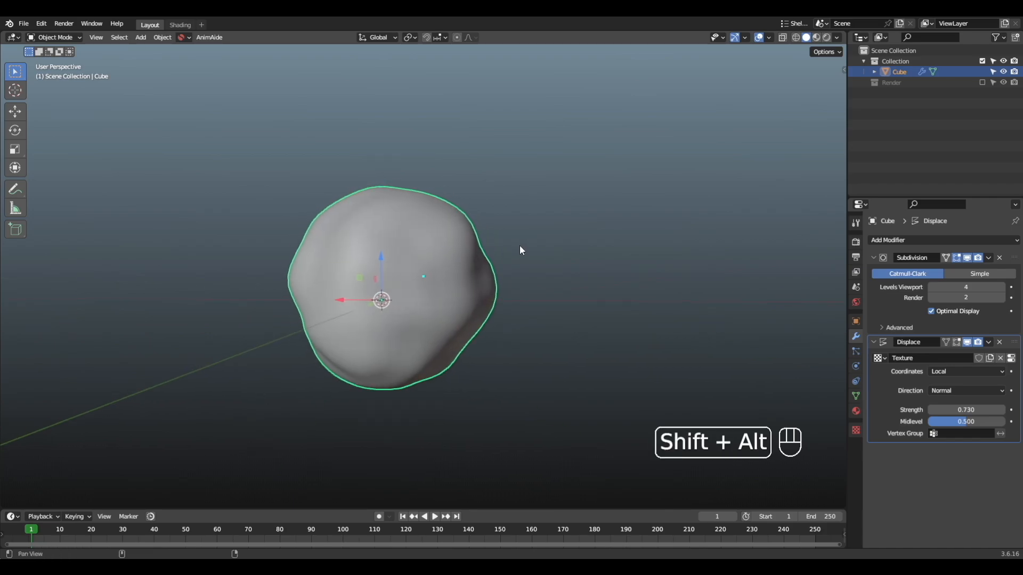
Turn on the Displace modifier's Edit Mode display and bring the cube into Edit Mode
click(957, 342)
shift+middle_drag(496, 245, 497, 246)
alt+right_drag(445, 301, 602, 309)
scroll(554, 305, down, 2)
alt+right_drag(500, 299, 594, 299)
Select the vertices at one upper side of the cube's cage and try moving them upward
drag(483, 258, 606, 160)
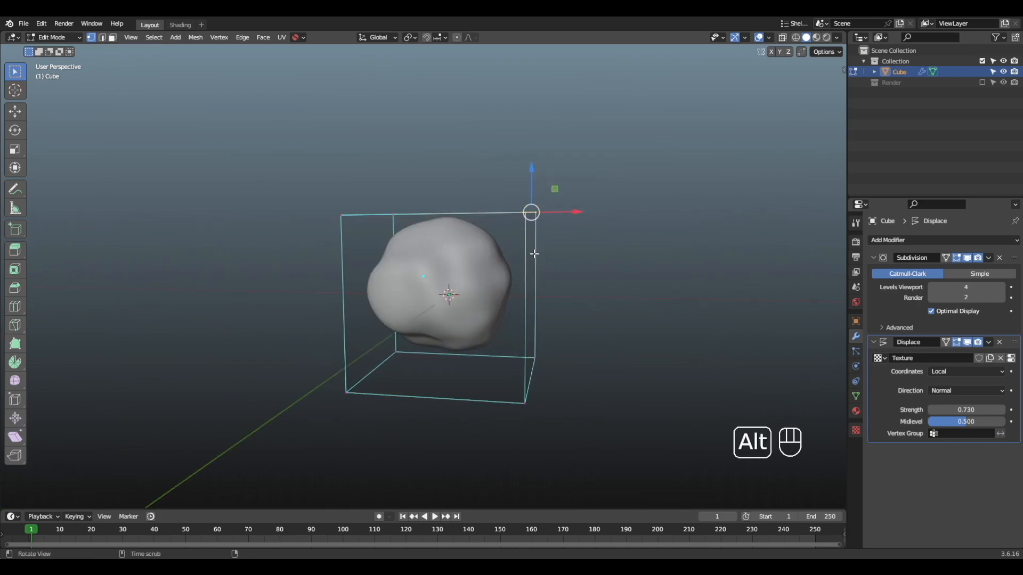
key(g)
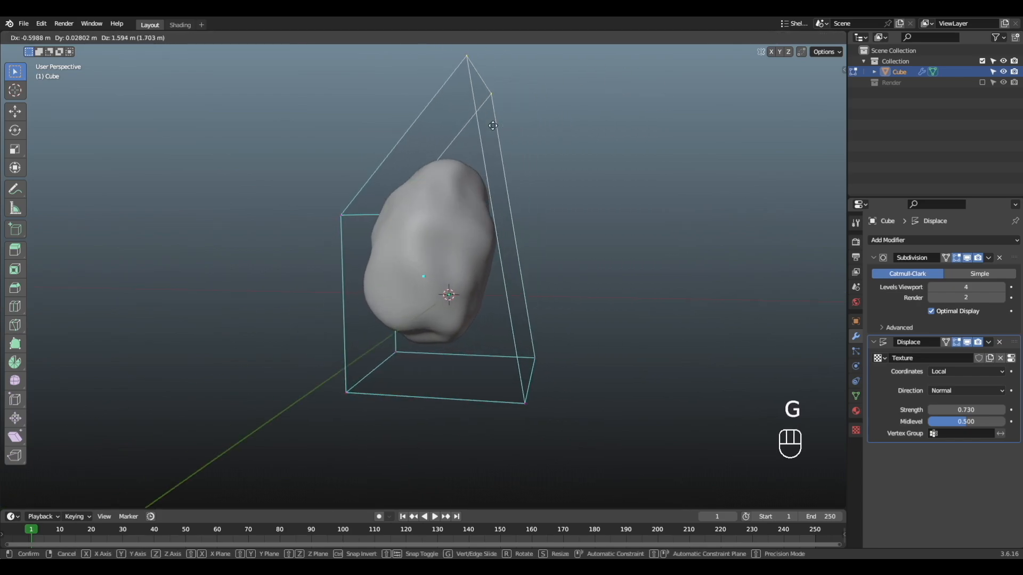
click(529, 262)
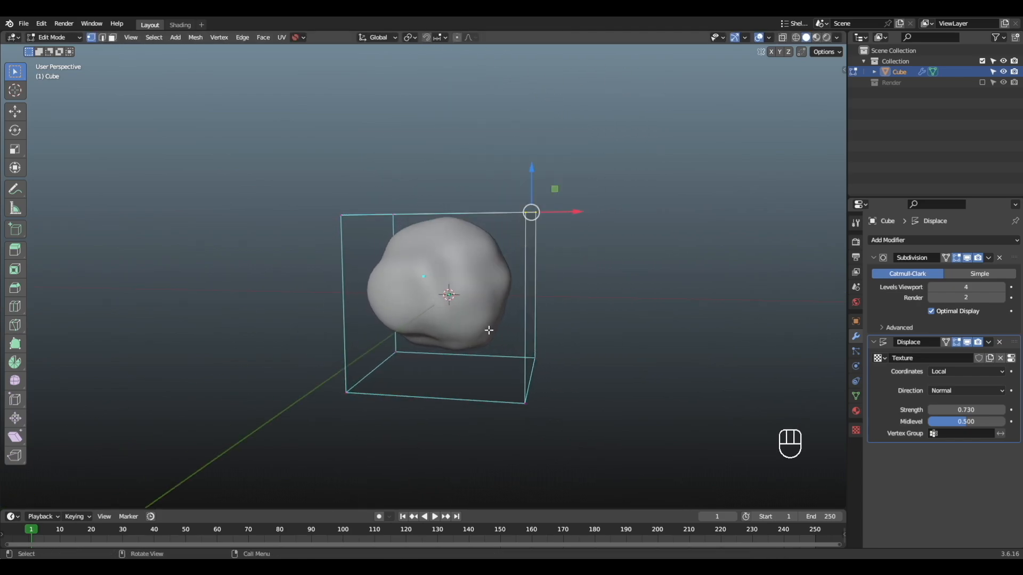
Select the cube's whole mesh and try moving it to preview how the displacement changes
key(g)
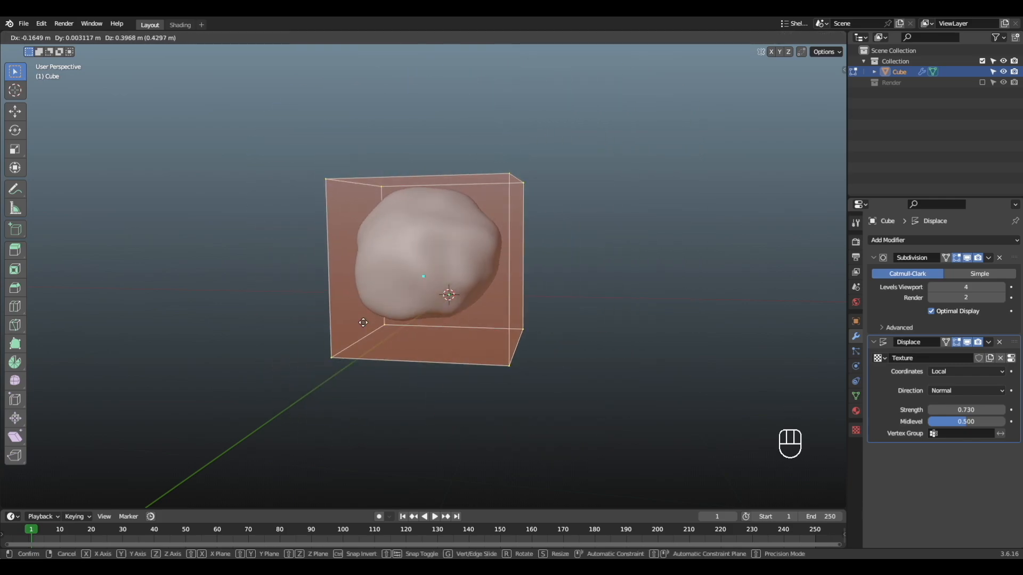
right_click(371, 359)
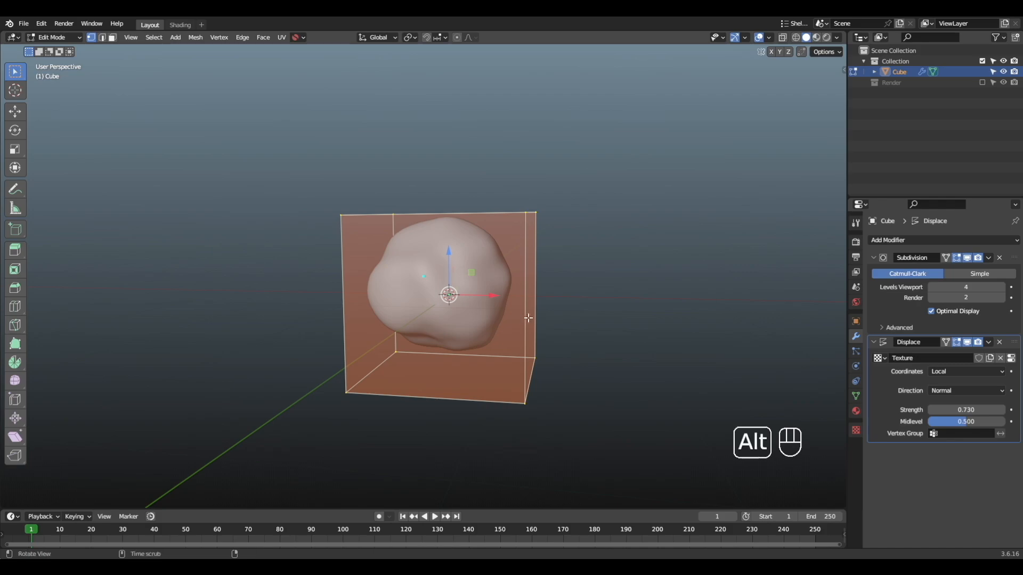
alt+middle_drag(529, 318, 407, 321)
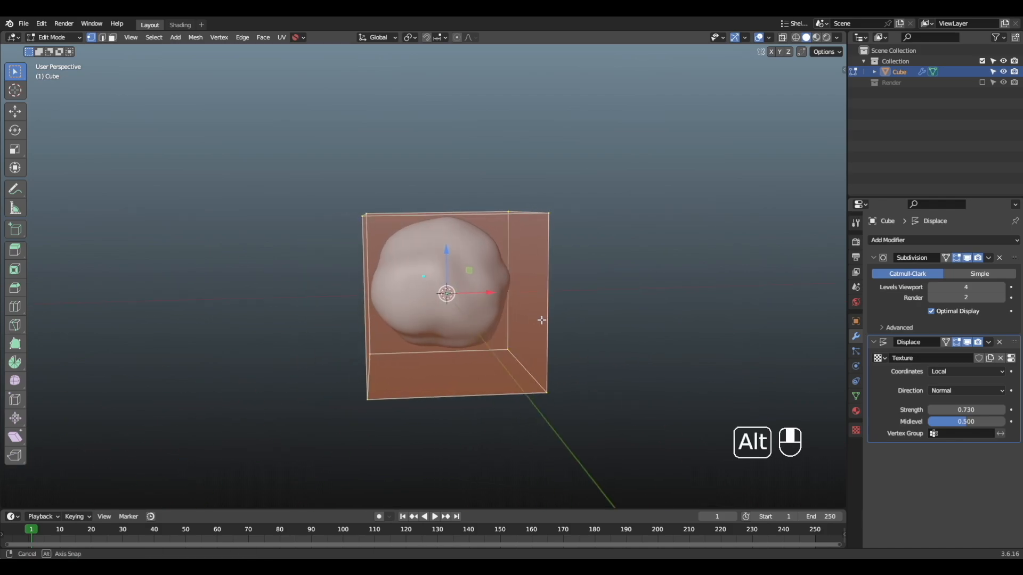
alt+middle_drag(641, 318, 3, 324)
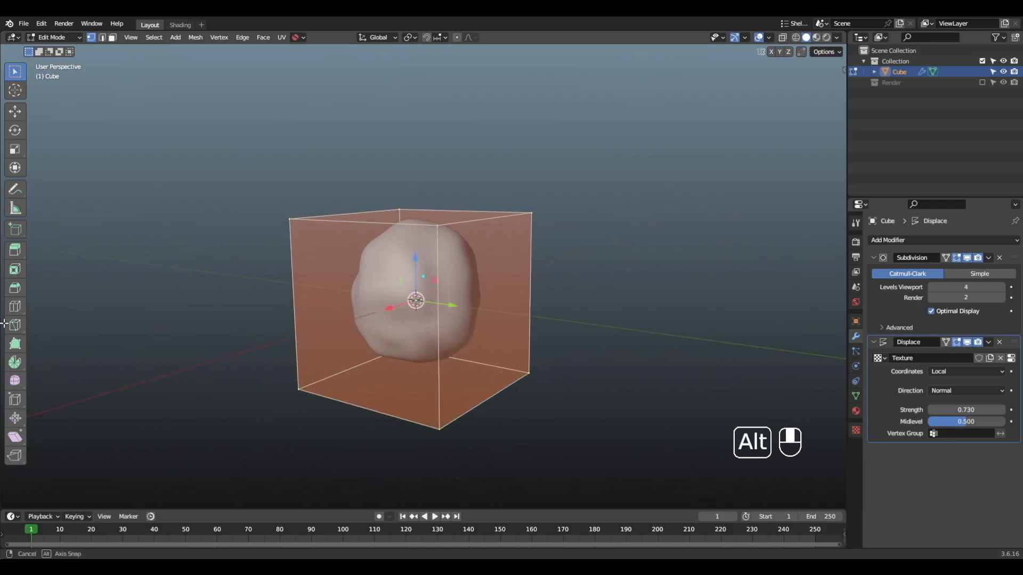
Narrow the whole cage mesh by scaling it horizontally in X and Y with the Z height locked
alt+middle_drag(96, 277, 400, 274)
key(s)
key(shift+z)
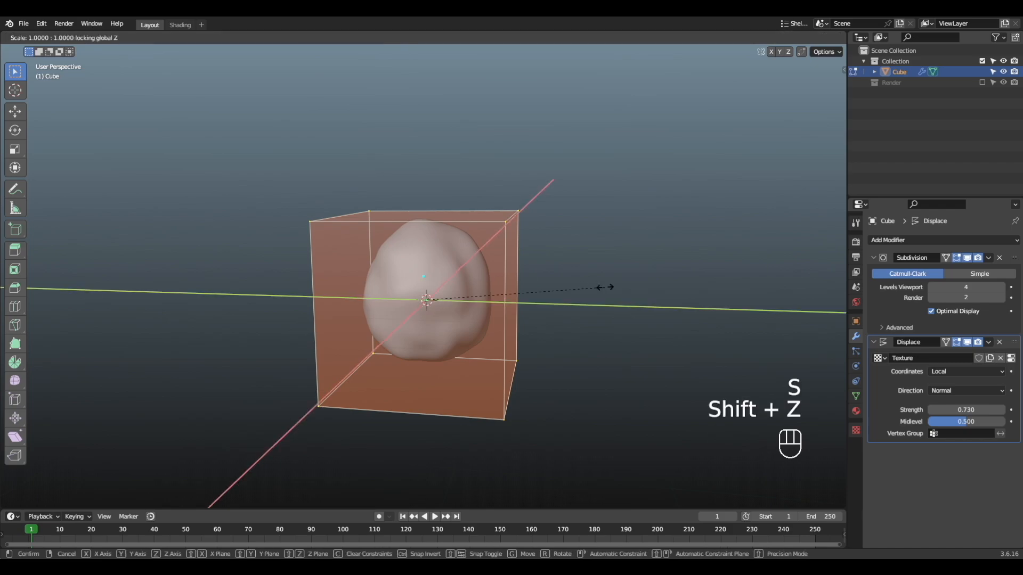
key(ctrl)
click(570, 307)
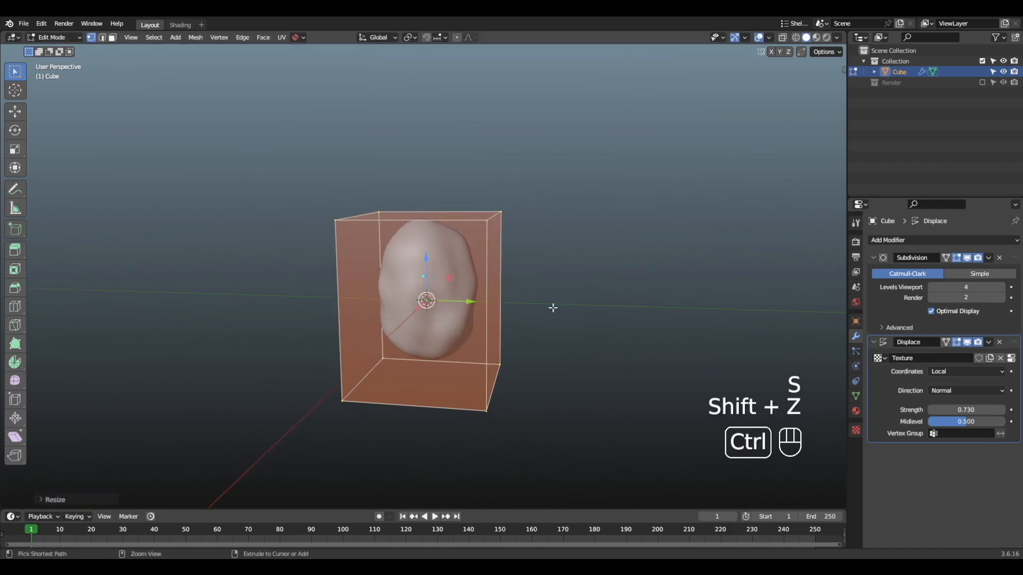
Select the cage's four bottom vertices and enlarge that face to about 1.4 times its size
alt+middle_drag(553, 303, 385, 291)
alt+middle_drag(328, 436, 367, 414)
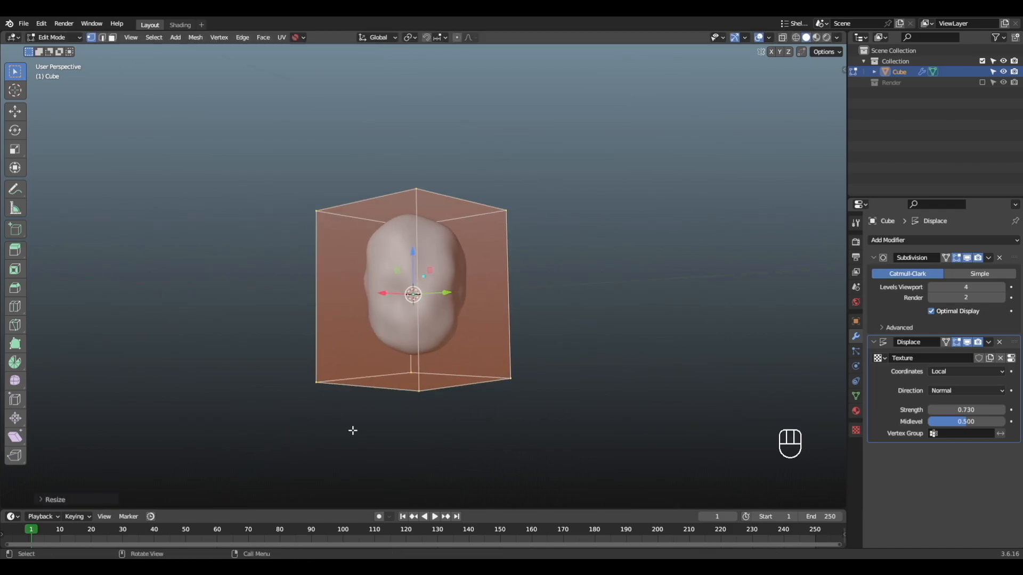
key(z)
mouse_move(282, 428)
mouse_down()
mouse_move(379, 390)
mouse_move(575, 350)
mouse_up()
key(z)
key(s)
key(ctrl)
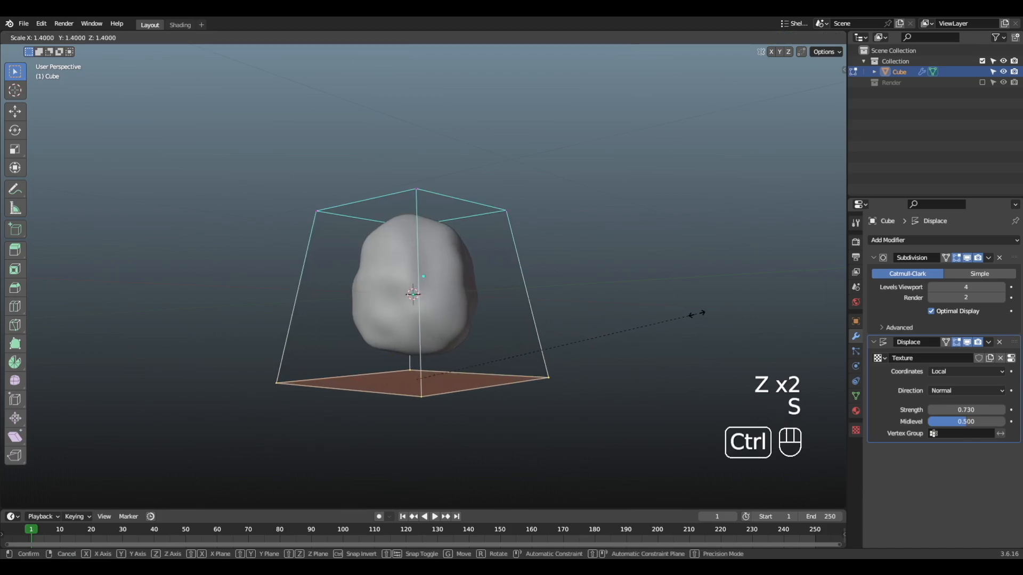
click(714, 310)
Select the cage's four top vertices, scale that face down and raise it slightly along Z
alt+middle_drag(580, 274, 571, 299)
key(z)
drag(265, 274, 451, 203)
key(z)
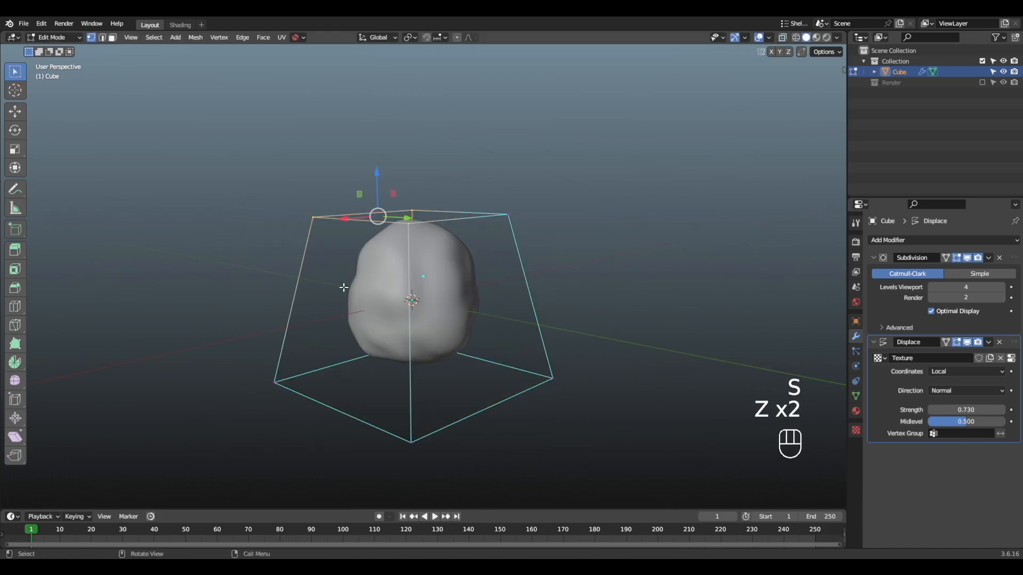
shift+click(507, 215)
key(s)
ctrl+click(535, 231)
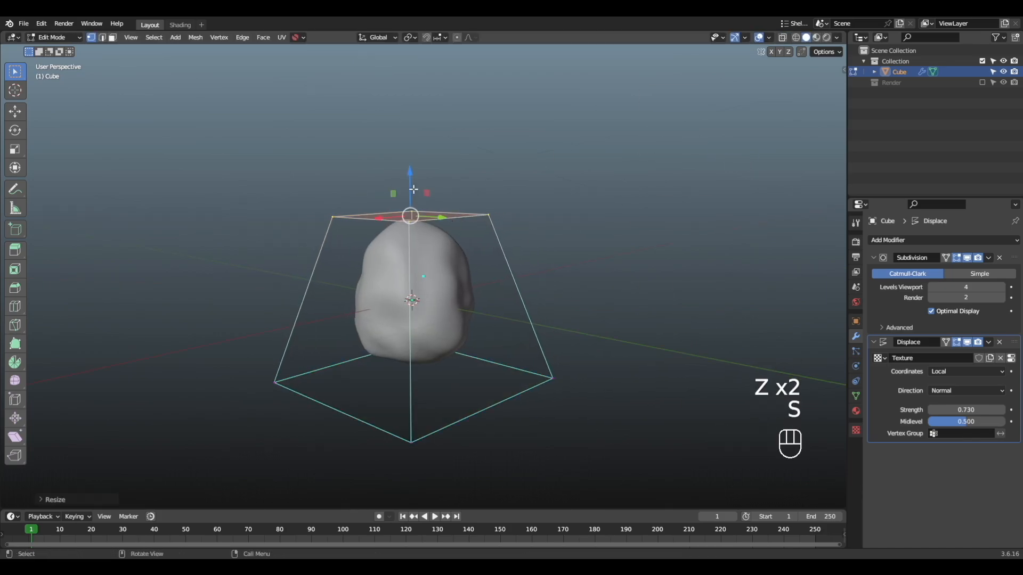
drag(414, 190, 413, 168)
Move one bottom corner vertex of the cage to make the rock irregular and return to Object Mode
alt+middle_drag(453, 183, 315, 208)
middle_drag(498, 242, 526, 275)
click(531, 391)
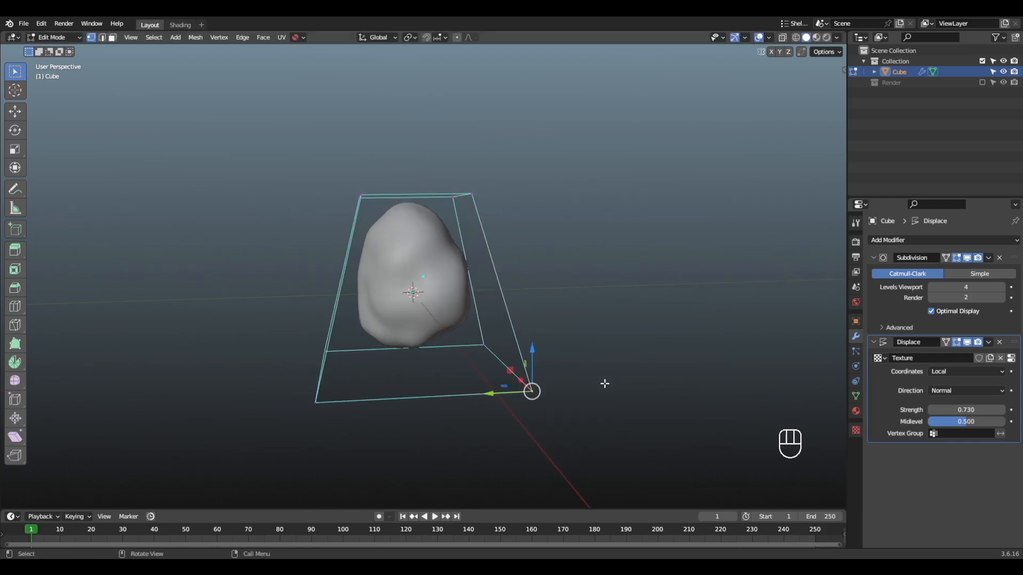
key(g)
click(535, 395)
key(Tab)
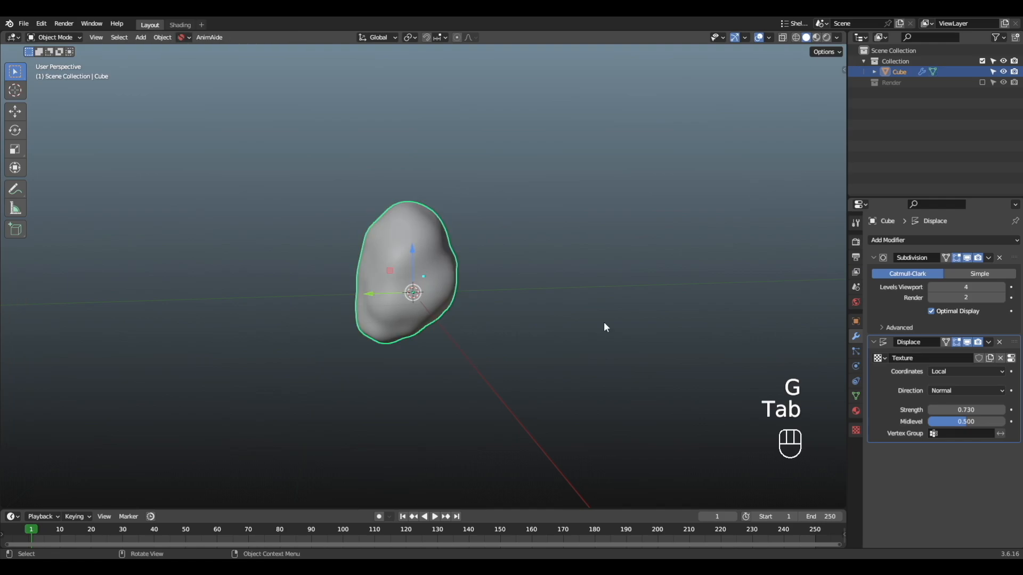
alt+shift+middle_drag(496, 288, 496, 288)
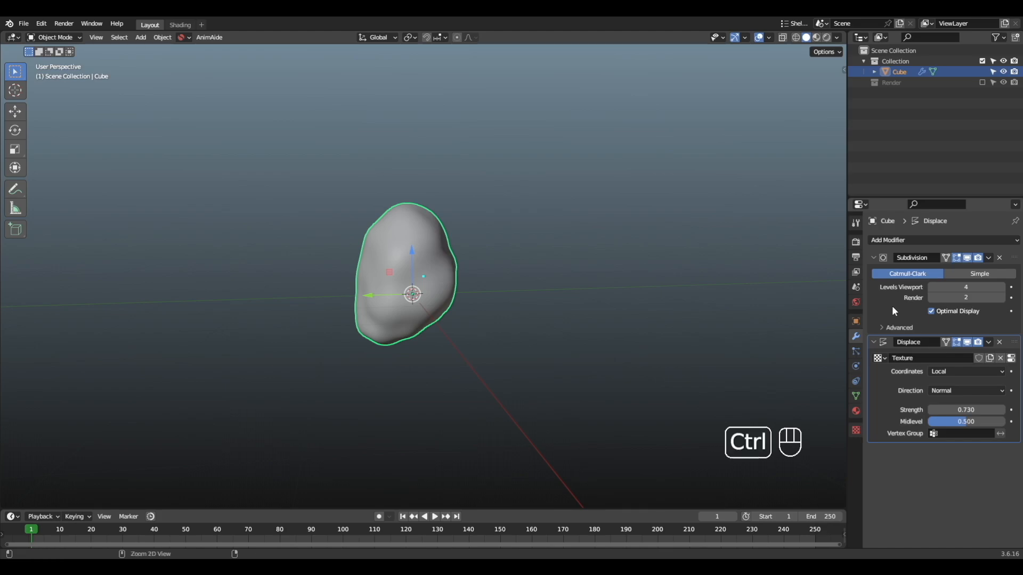
Apply the Subdivision and Displace modifiers and check the resulting mesh in Edit Mode
key(ctrl+a)
key(ctrl+a)
middle_drag(497, 285, 521, 276)
key(Tab)
key(a)
key(Tab)
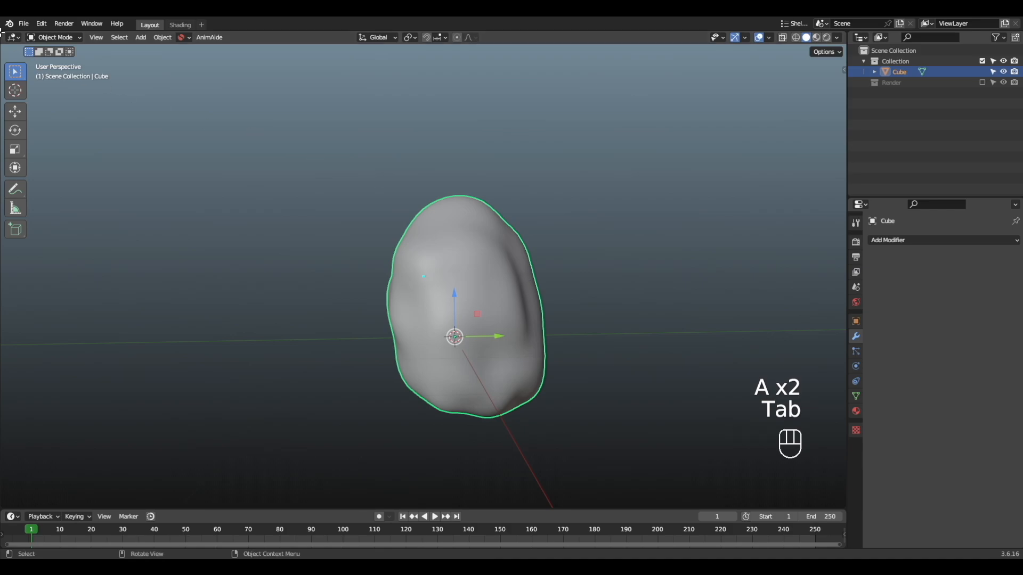
Split the 3D viewport in two, turn one half into a Shader Editor and hide its sidebar
drag(2, 32, 397, 80)
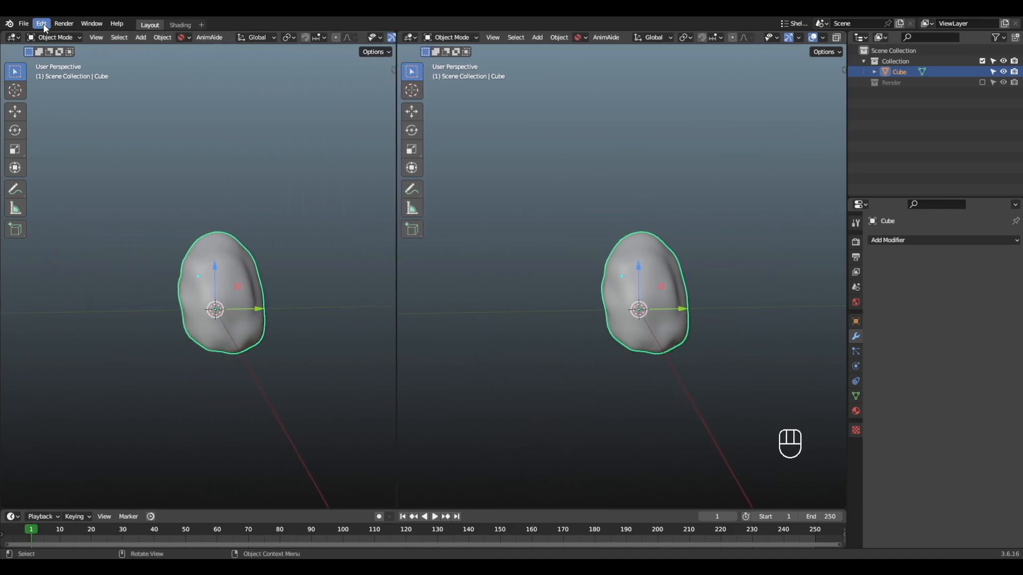
click(18, 39)
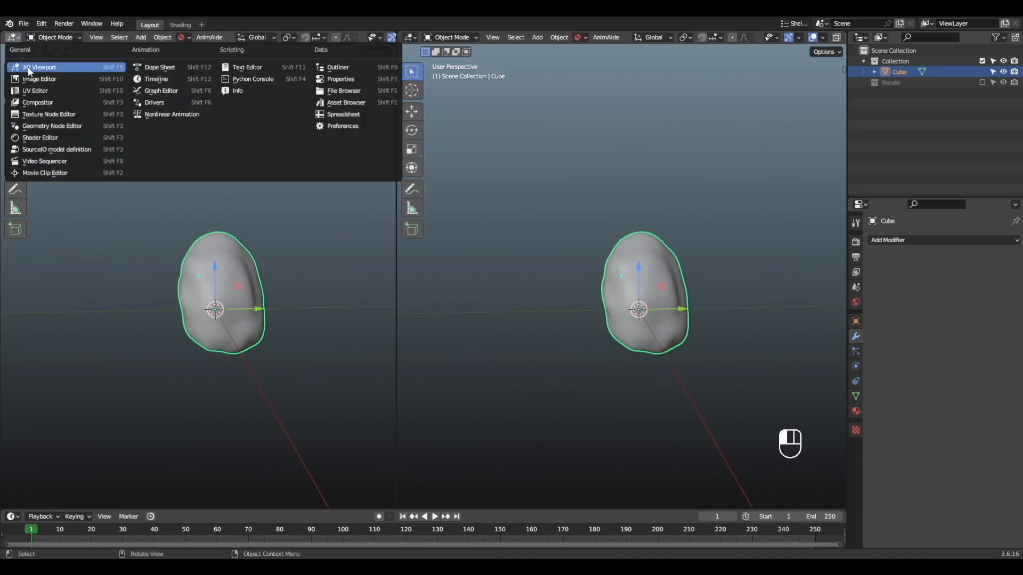
click(80, 139)
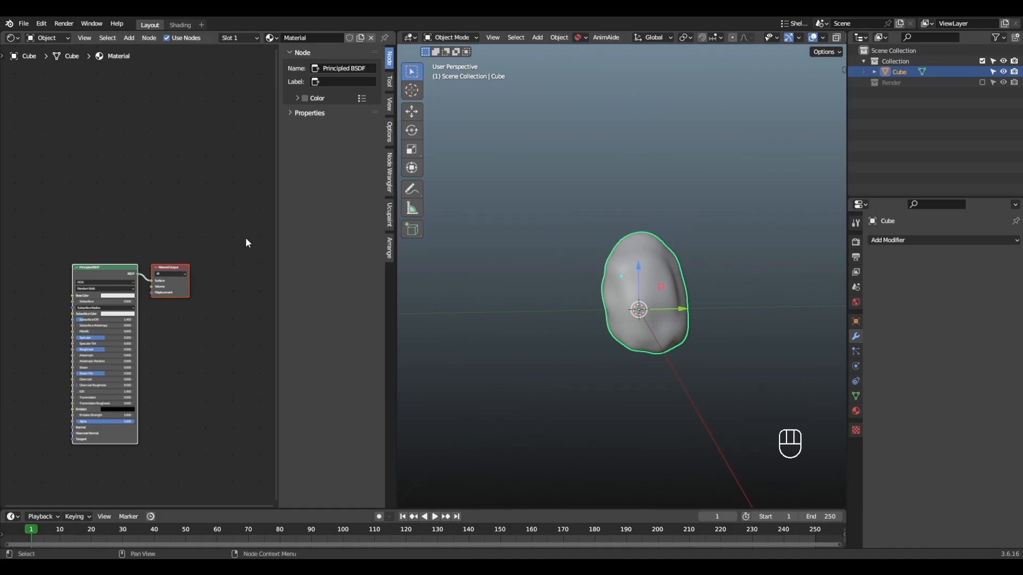
key(n)
shift+middle_drag(283, 263, 301, 276)
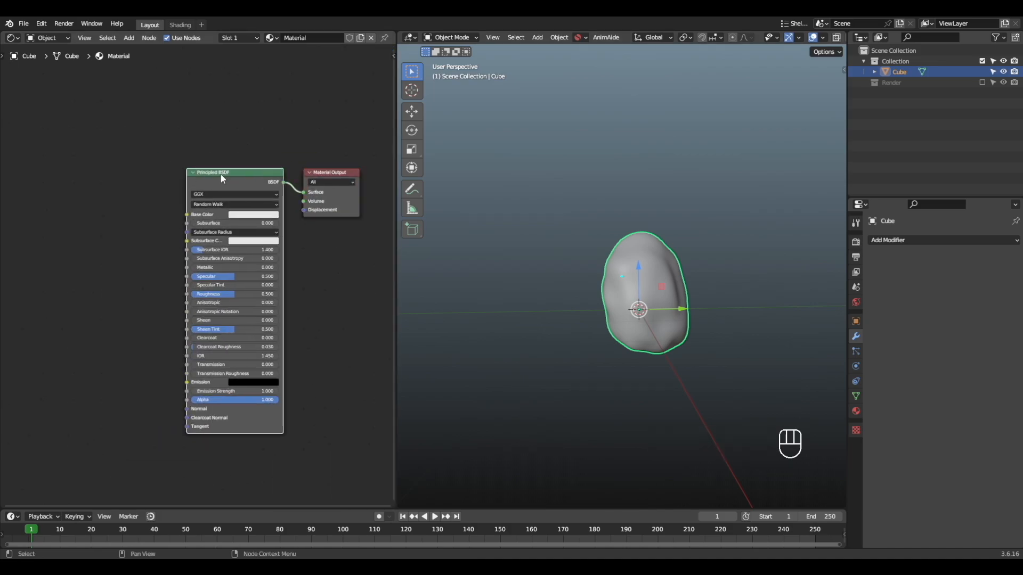
scroll(132, 226, down, 1)
alt+shift+middle_drag(132, 226, 181, 225)
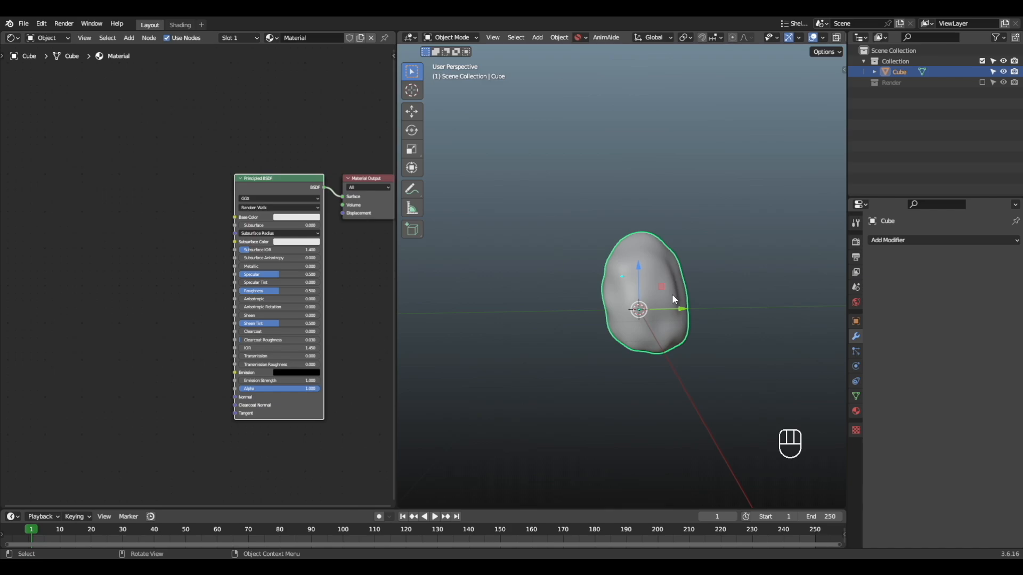
Add a Noise Texture node to the rock's material and place it well before the Principled BSDF
alt+middle_drag(672, 295, 742, 293)
scroll(674, 276, up, 4)
alt+middle_drag(681, 274, 692, 274)
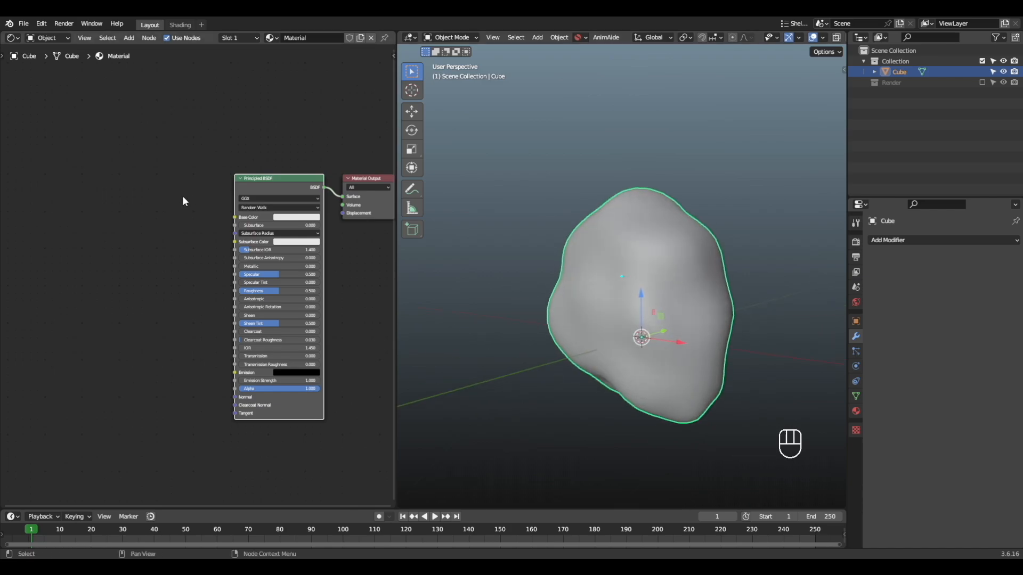
key(shift+a)
text(noise)
key(Return)
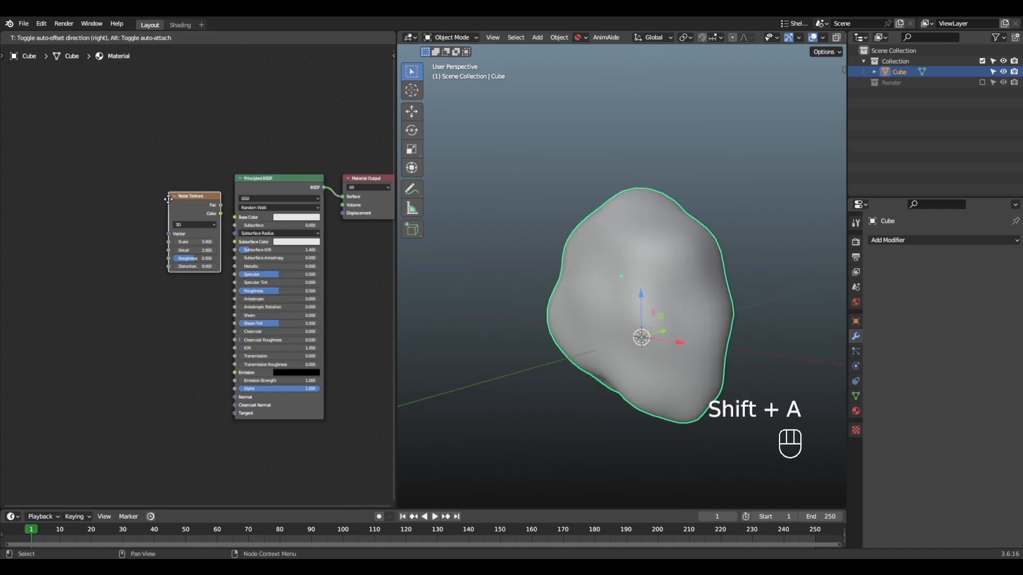
click(75, 315)
middle_drag(120, 322, 166, 307)
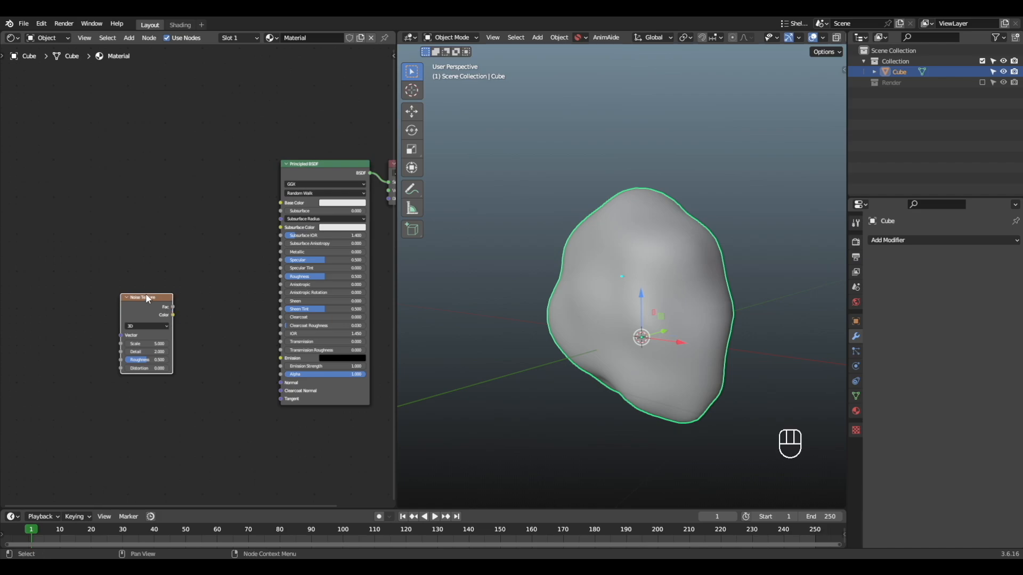
drag(148, 299, 127, 296)
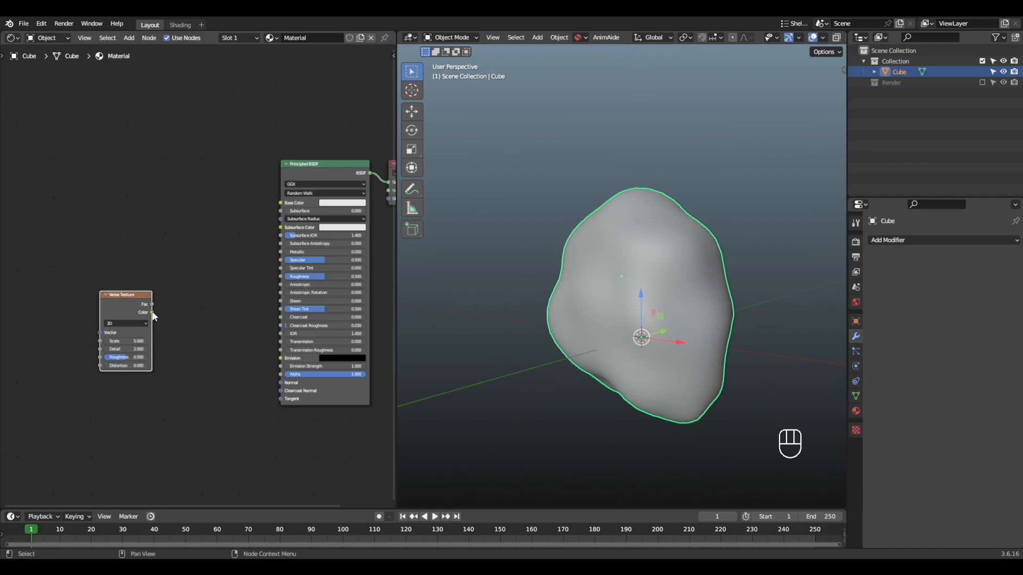
Link the Noise Texture's Color to a new Bump node's Strength and the Bump's Normal to the Principled BSDF's Normal
drag(182, 312, 215, 312)
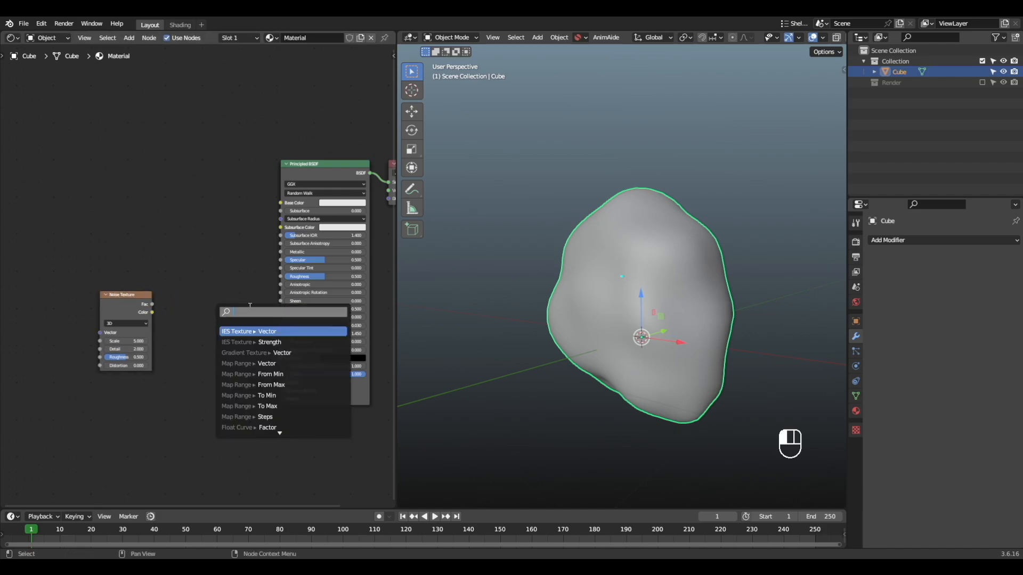
text(bump)
key(Return)
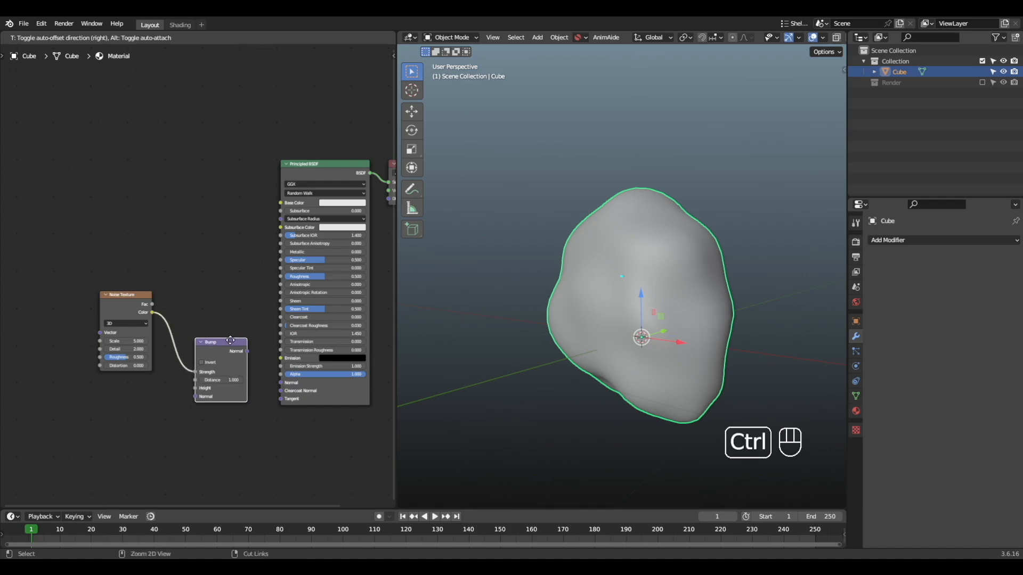
click(230, 348)
alt+right_drag(220, 366, 314, 386)
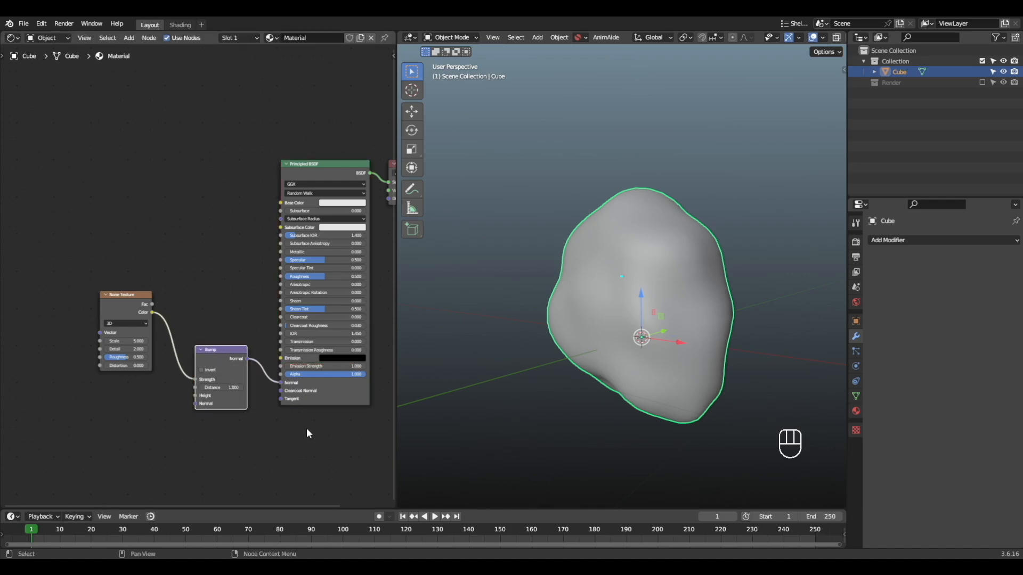
alt+right_drag(226, 367, 337, 367)
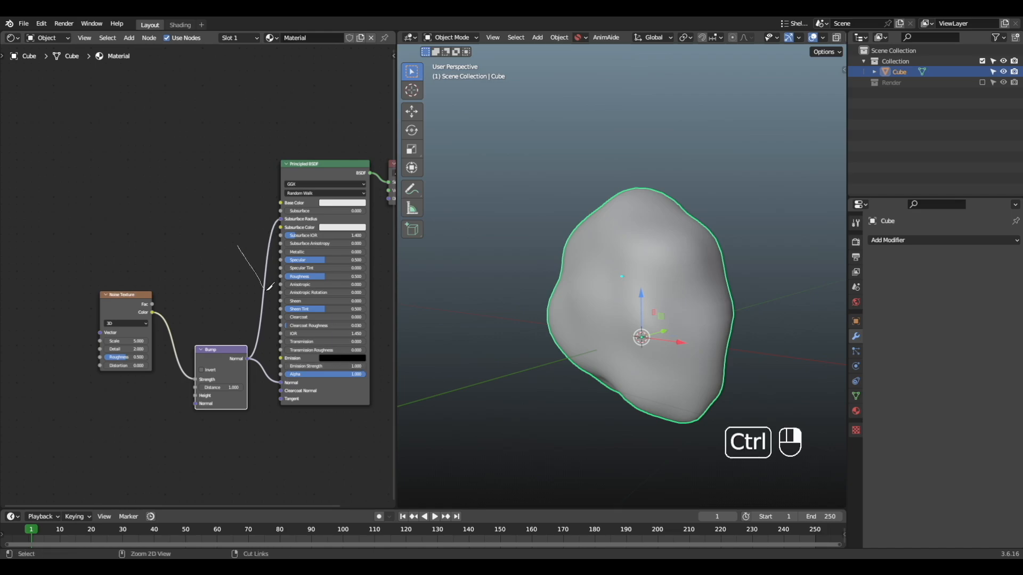
drag(120, 297, 138, 344)
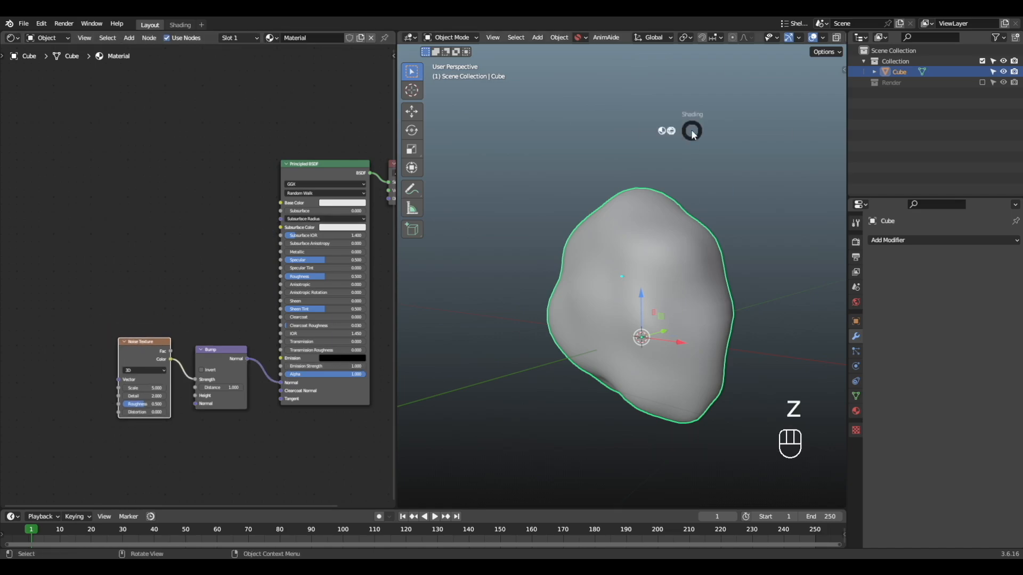
Show the rock in Material Preview and move the Noise Texture's link from the Bump node's Strength to its Height
click(690, 192)
alt+shift+middle_drag(740, 241, 658, 240)
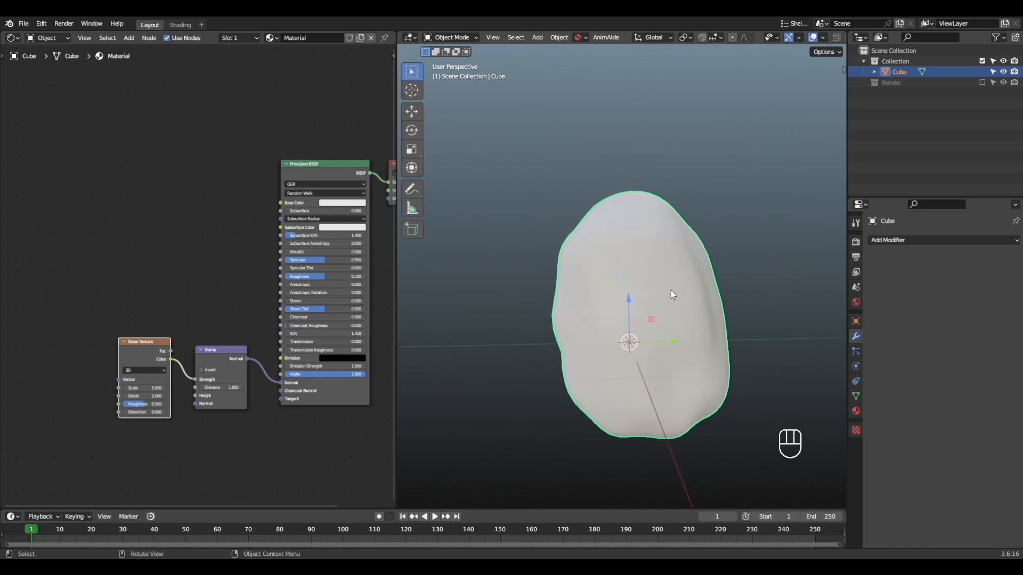
alt+middle_drag(783, 310, 722, 312)
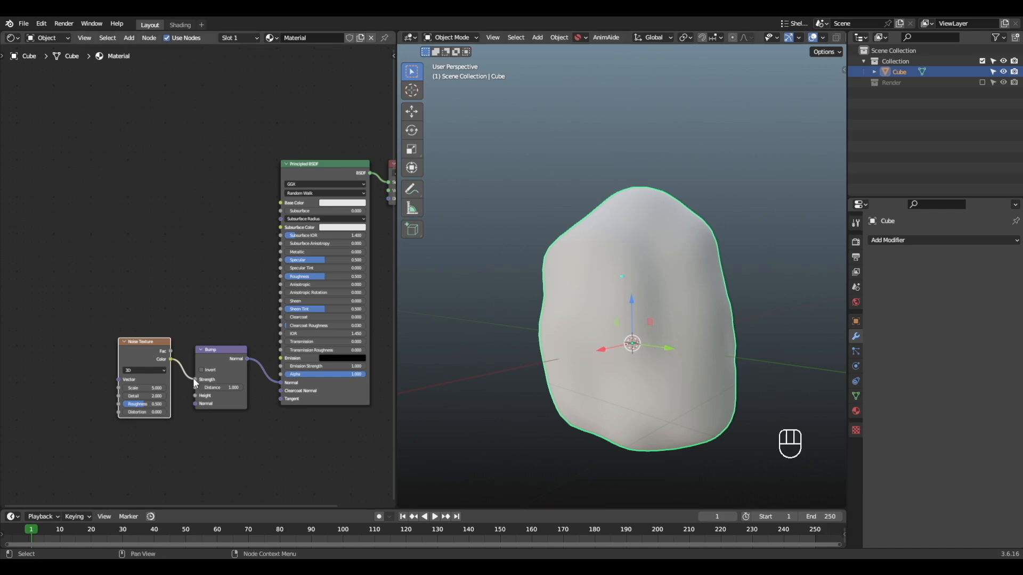
drag(195, 380, 178, 373)
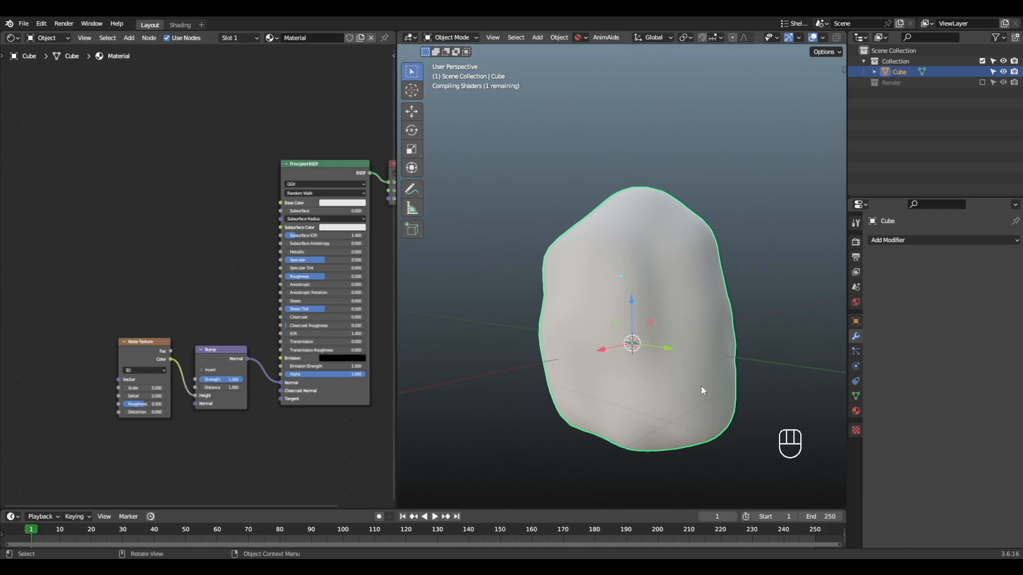
alt+middle_drag(733, 338, 627, 345)
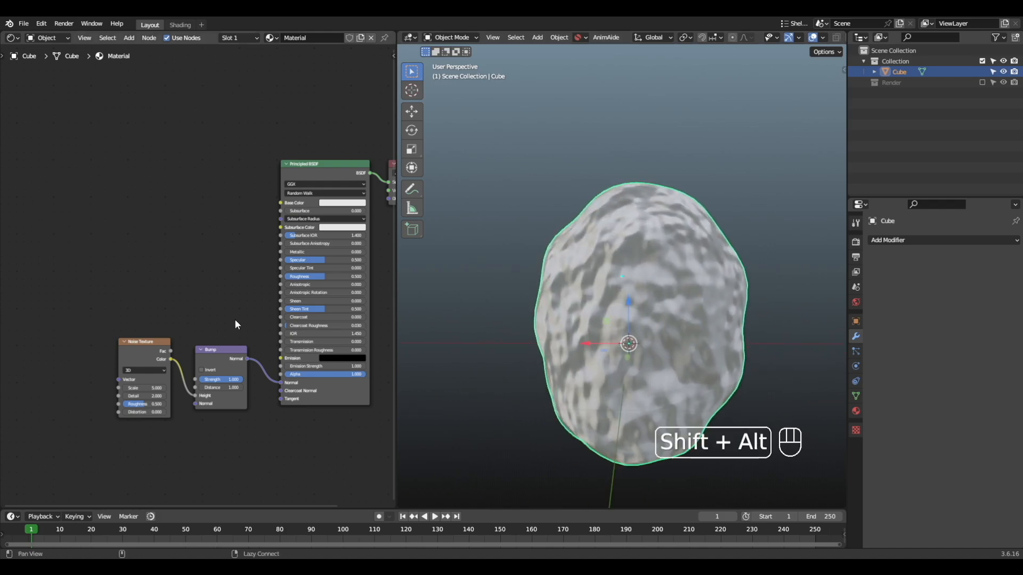
Add Texture Coordinate and Mapping nodes in front of the Noise Texture using Node Wrangler
alt+shift+middle_drag(234, 319, 245, 290)
alt+shift+middle_drag(186, 305, 195, 282)
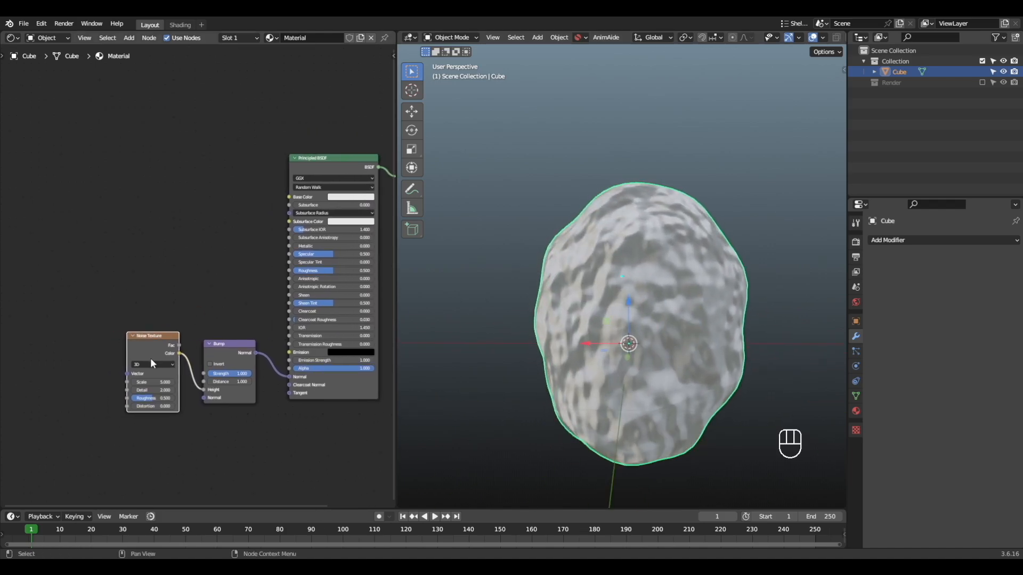
alt+shift+middle_drag(174, 321, 267, 269)
key(ctrl+t)
scroll(218, 269, up, 2)
alt+shift+middle_drag(218, 266, 133, 241)
Try changing the Mapping node's X location and X rotation to preview how the noise shifts
mouse_move(118, 339)
mouse_down()
mouse_move(141, 340)
mouse_move(125, 339)
mouse_up()
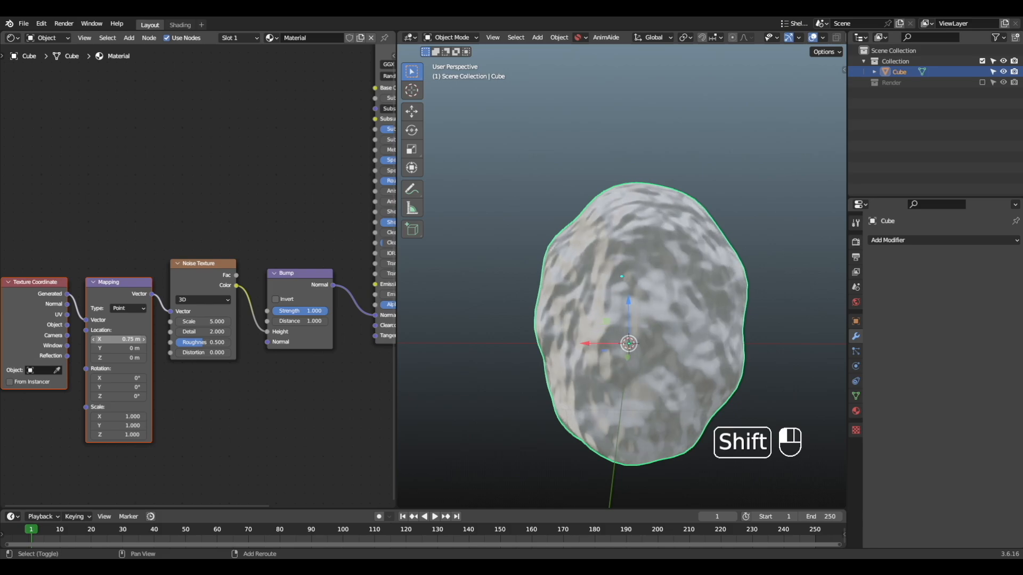
right_click(118, 339)
mouse_move(118, 378)
mouse_down()
mouse_move(133, 378)
mouse_move(122, 378)
mouse_up()
right_click(118, 378)
alt+shift+middle_drag(265, 289, 313, 322)
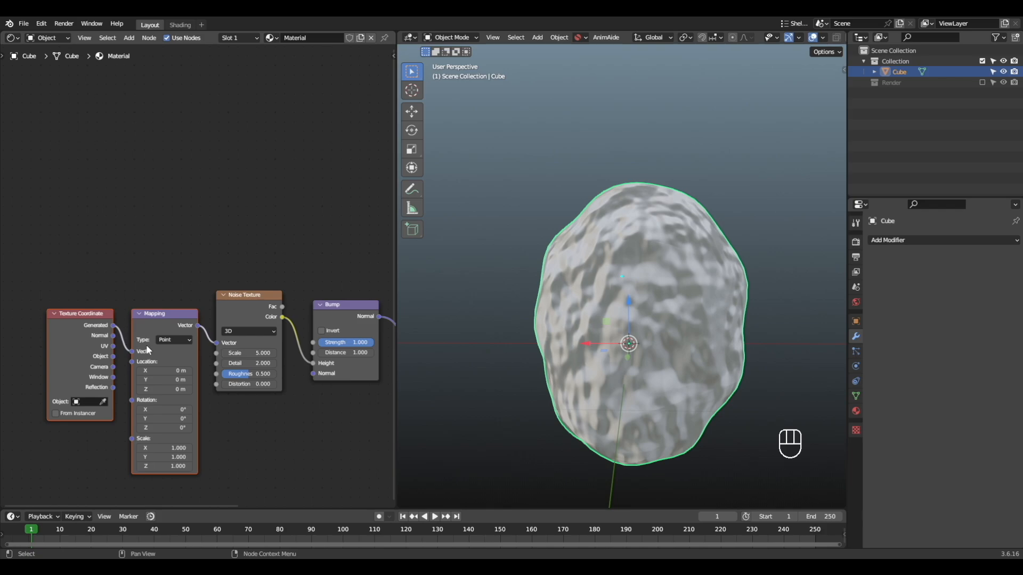
Spread the texture nodes apart and insert a Musgrave Texture node between the Noise Texture and the Bump node
alt+shift+middle_drag(225, 287, 206, 279)
scroll(143, 273, down, 4)
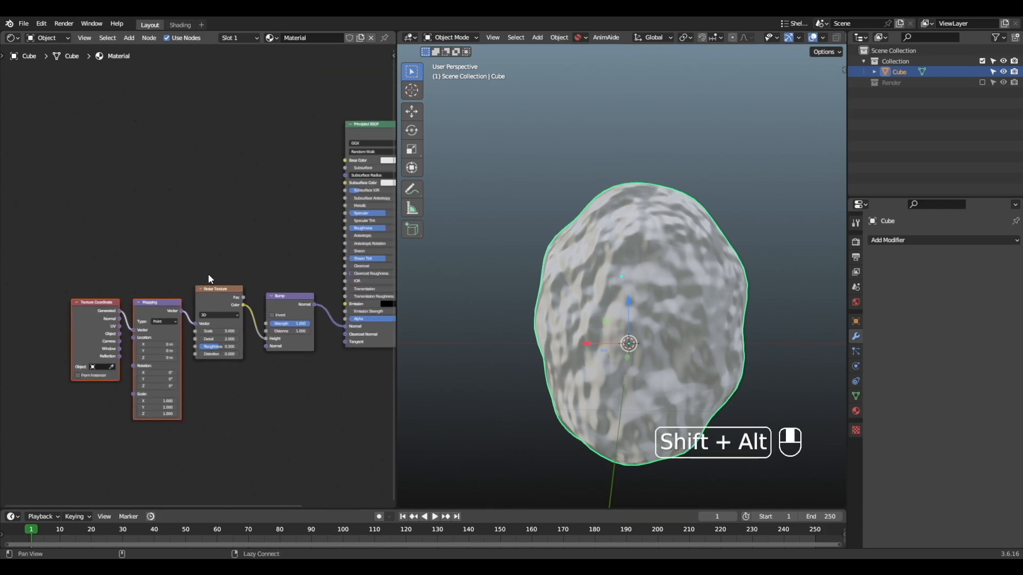
drag(42, 259, 204, 352)
drag(211, 299, 131, 299)
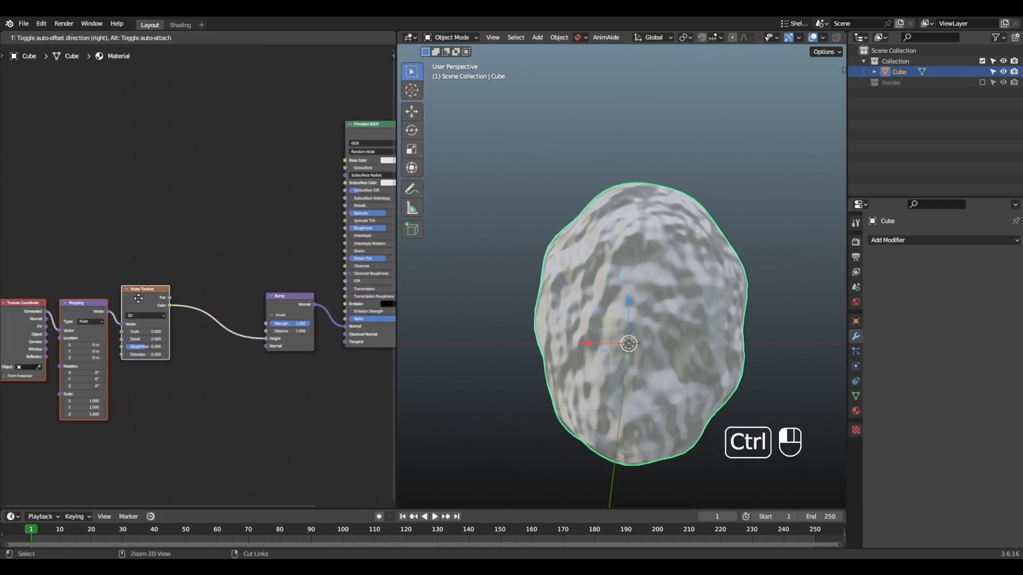
key(shift+a)
click(197, 261)
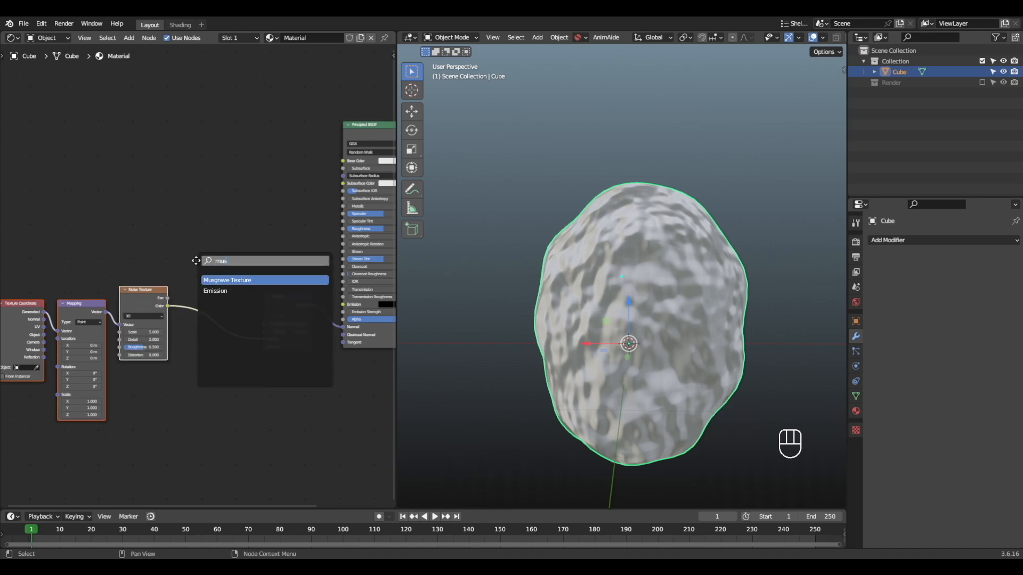
key(Return)
ctrl+click(197, 296)
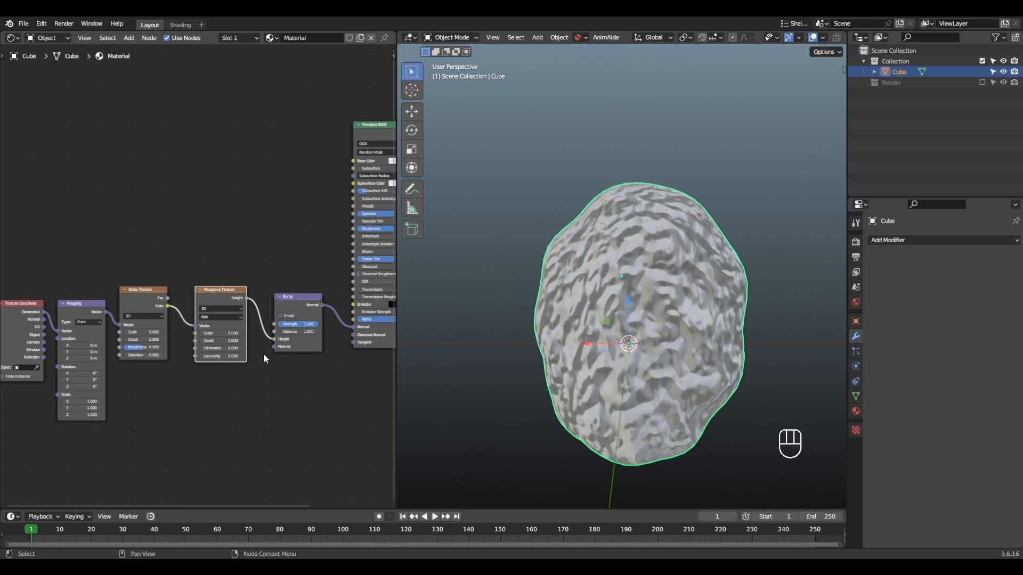
Set the Noise Texture's Scale to 2.000 and its Detail to 15.000
scroll(642, 308, up, 3)
scroll(231, 306, up, 1)
alt+shift+middle_drag(162, 300, 181, 284)
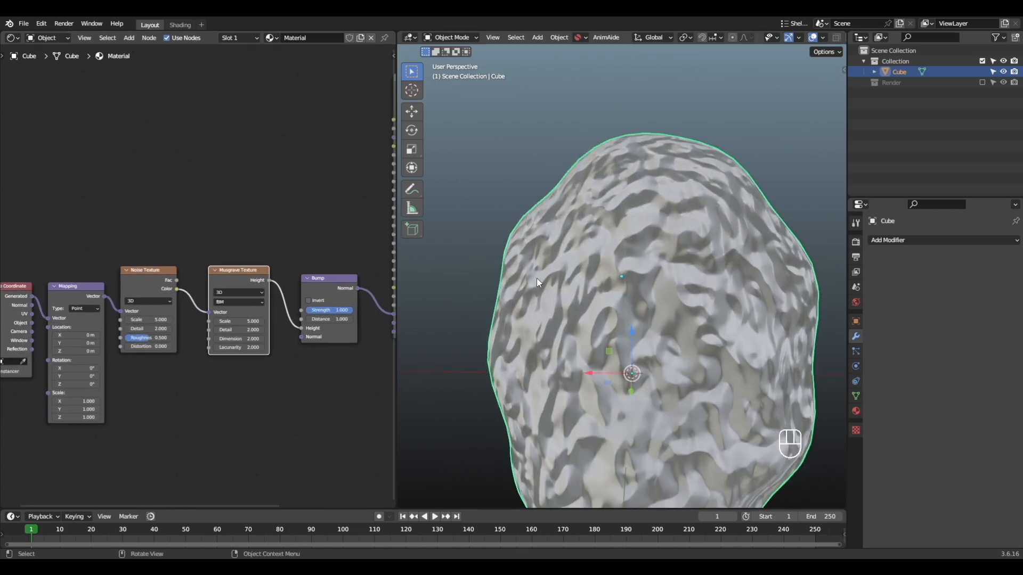
alt+middle_drag(536, 278, 676, 286)
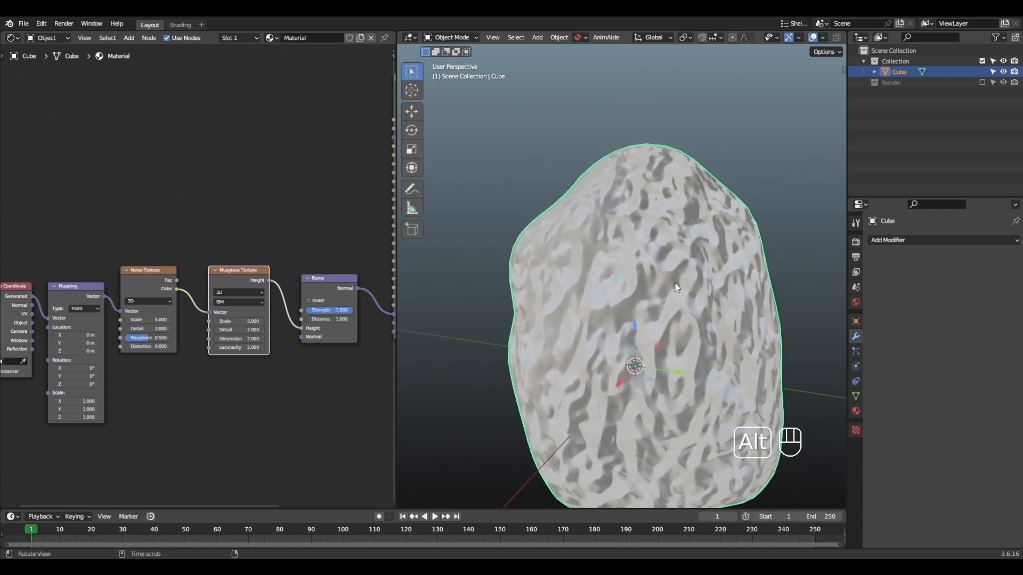
alt+shift+middle_drag(194, 253, 148, 248)
scroll(170, 256, up, 2)
scroll(115, 315, up, 1)
alt+shift+middle_drag(115, 315, 296, 319)
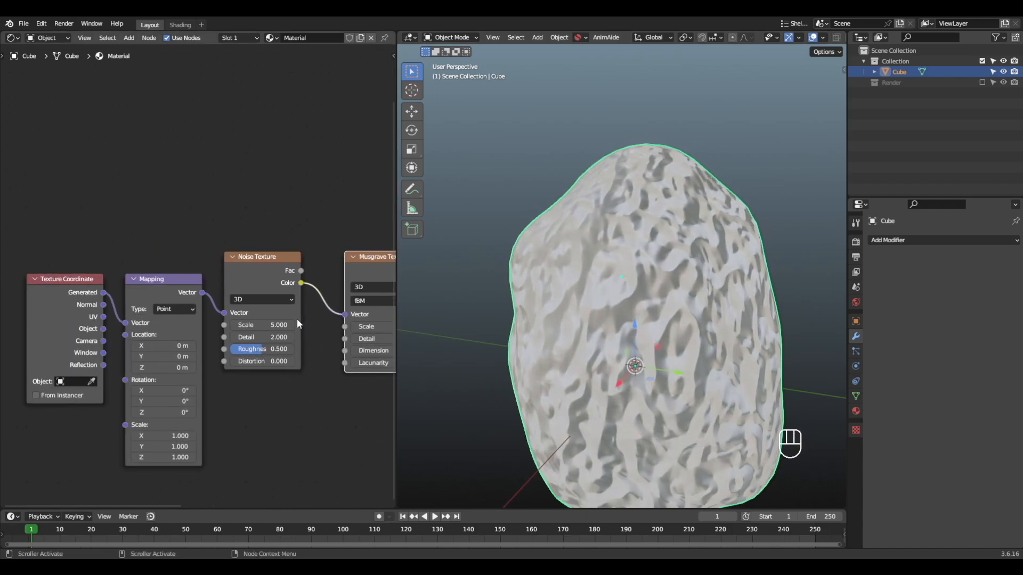
drag(271, 324, 230, 324)
alt+shift+middle_drag(266, 303, 228, 303)
mouse_move(227, 338)
mouse_down()
mouse_move(250, 338)
mouse_move(215, 321)
mouse_move(234, 323)
mouse_move(223, 323)
mouse_up()
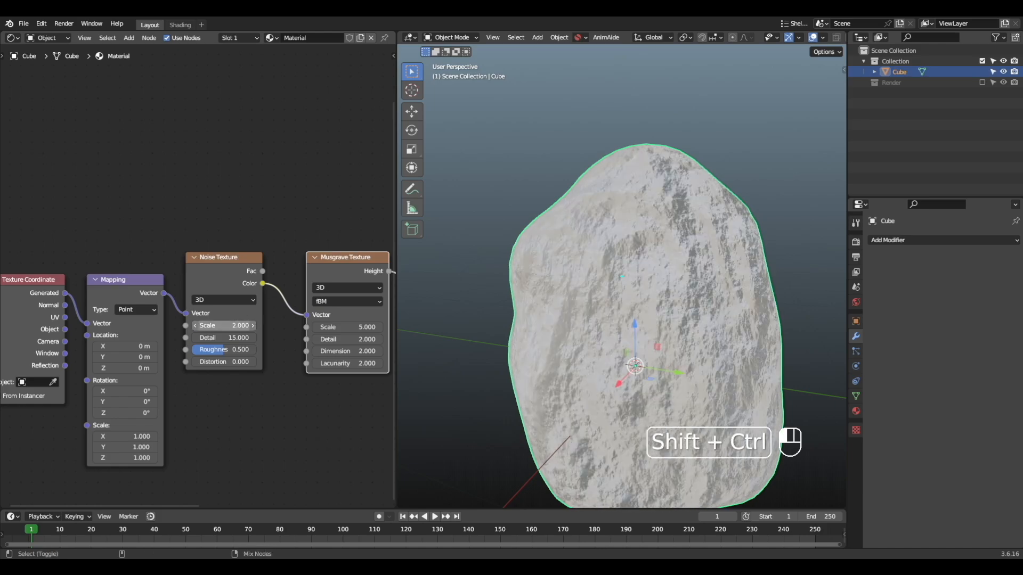
Set the Musgrave Texture's Scale to 2.480 and Detail to 0.080, and the Noise Texture's Scale to 3.240 and Roughness to 0.455
alt+shift+middle_drag(362, 324, 211, 335)
alt+middle_drag(556, 298, 469, 304)
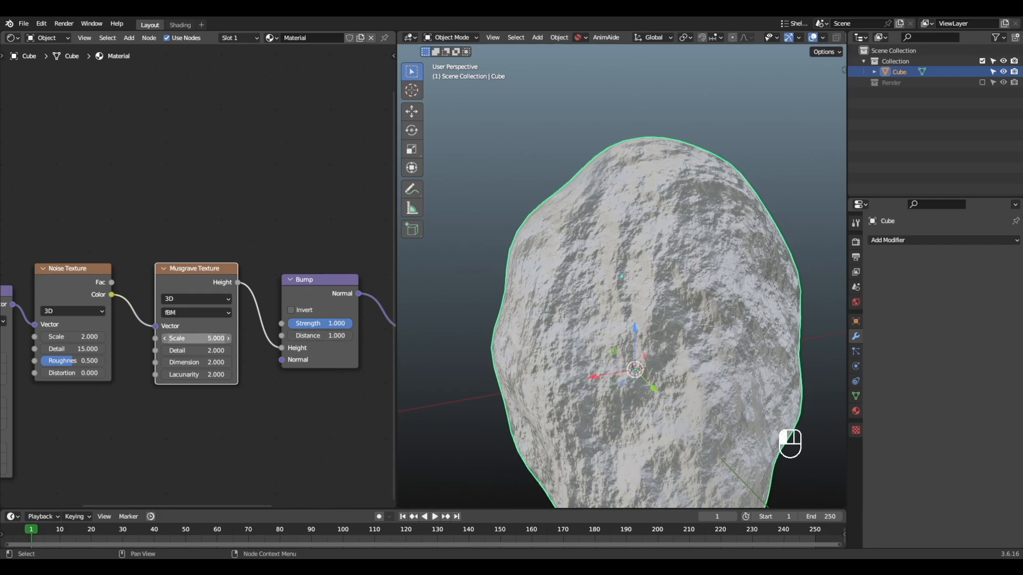
shift+drag(213, 338, 259, 325)
mouse_move(210, 338)
shift+mouse_down()
mouse_move(200, 338)
mouse_move(201, 327)
shift+mouse_up()
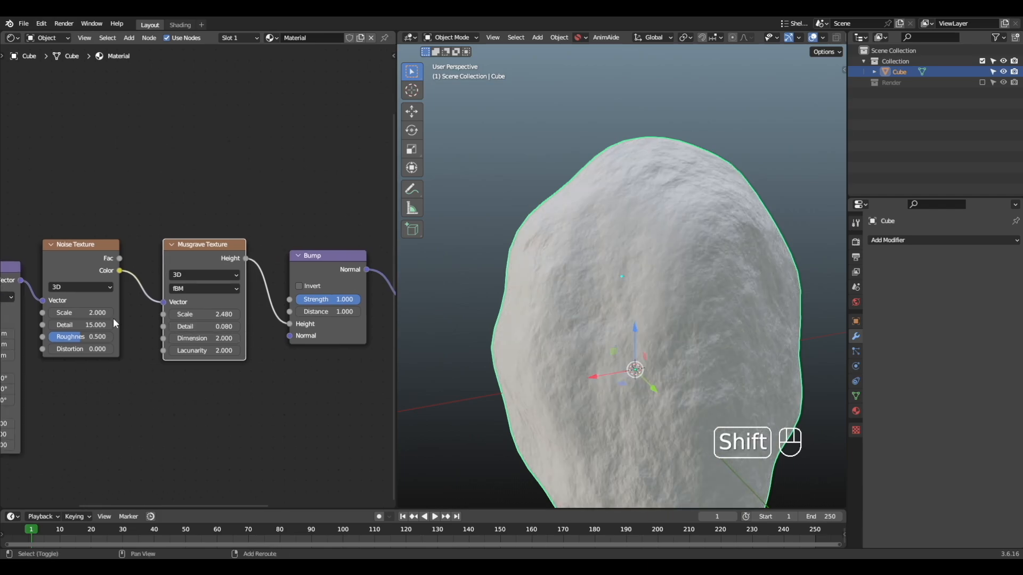
shift+drag(100, 314, 79, 337)
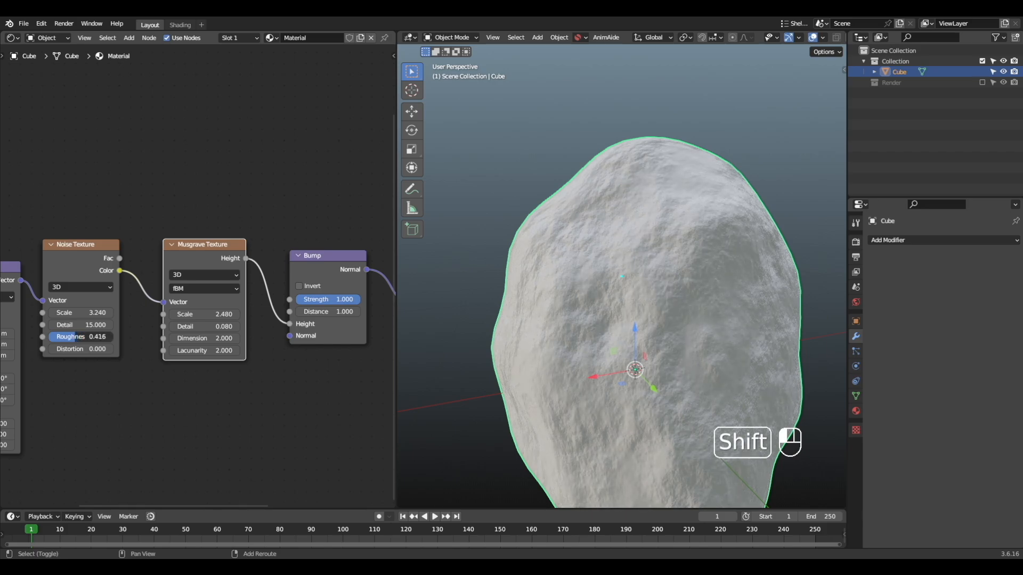
alt+middle_drag(458, 320, 644, 243)
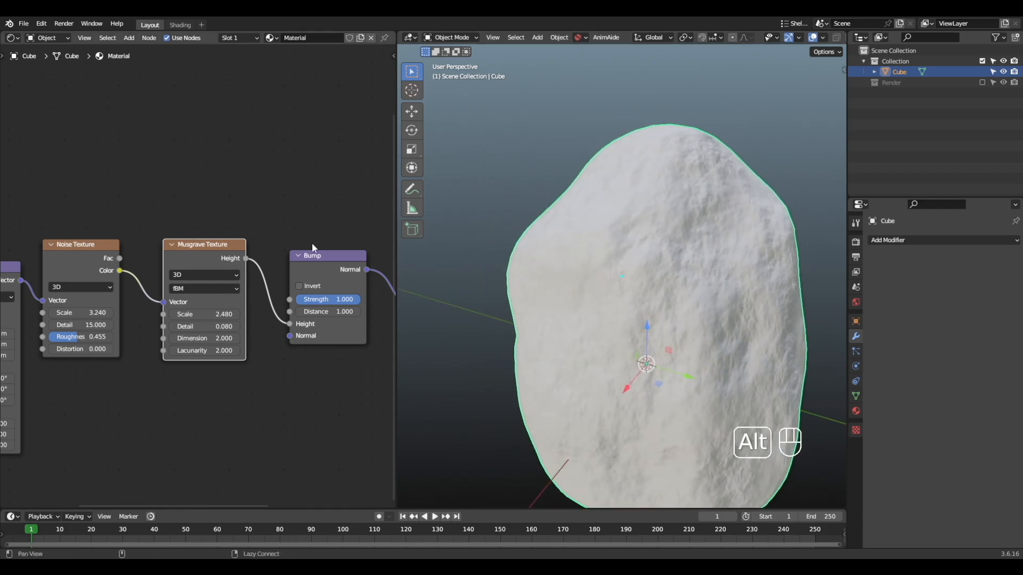
Add a Color Ramp node above the texture nodes and connect its Color output to the Principled BSDF's Base Color
alt+drag(312, 244, 197, 248)
scroll(205, 200, down, 4)
alt+drag(660, 231, 681, 226)
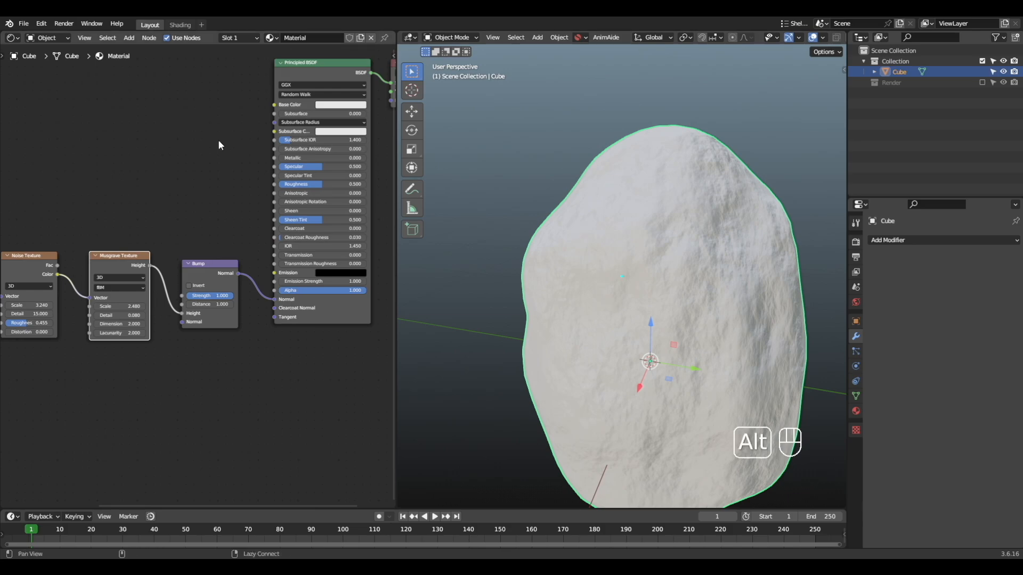
alt+drag(218, 145, 181, 203)
key(shift+a)
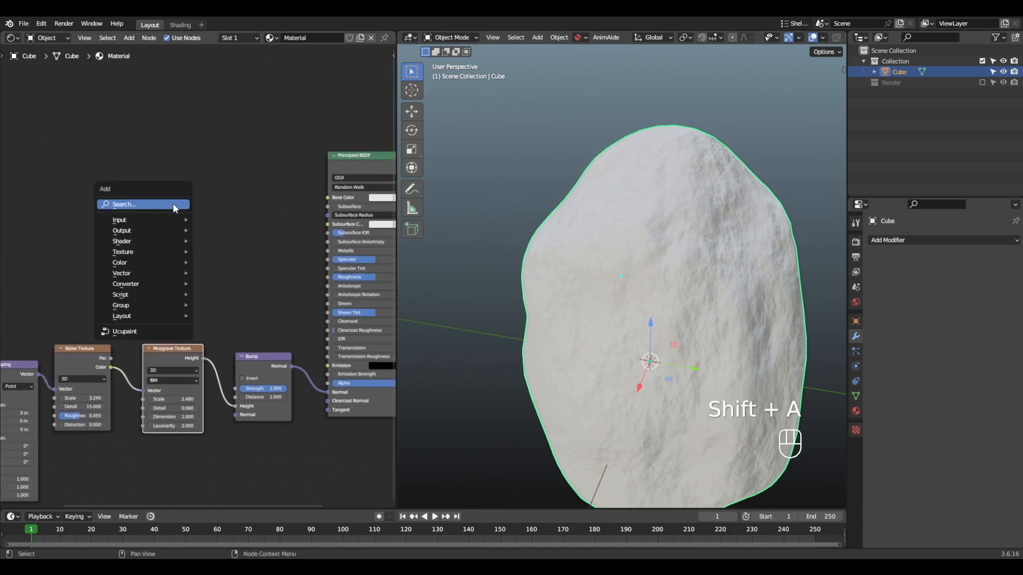
click(173, 205)
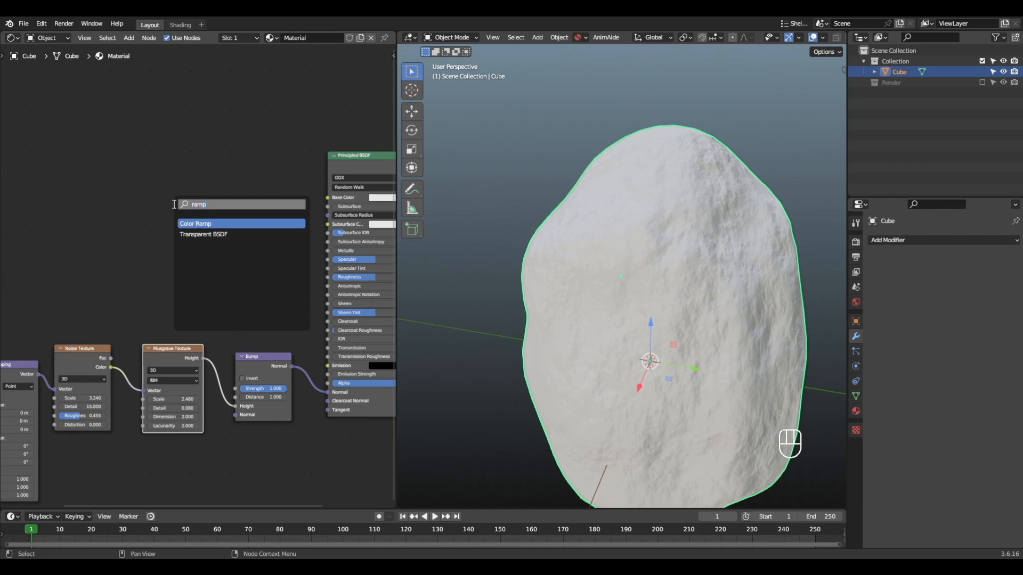
key(Return)
ctrl+click(179, 195)
mouse_move(272, 199)
alt+mouse_down()
mouse_move(220, 206)
mouse_move(276, 206)
alt+mouse_up()
alt+shift+drag(171, 246, 226, 245)
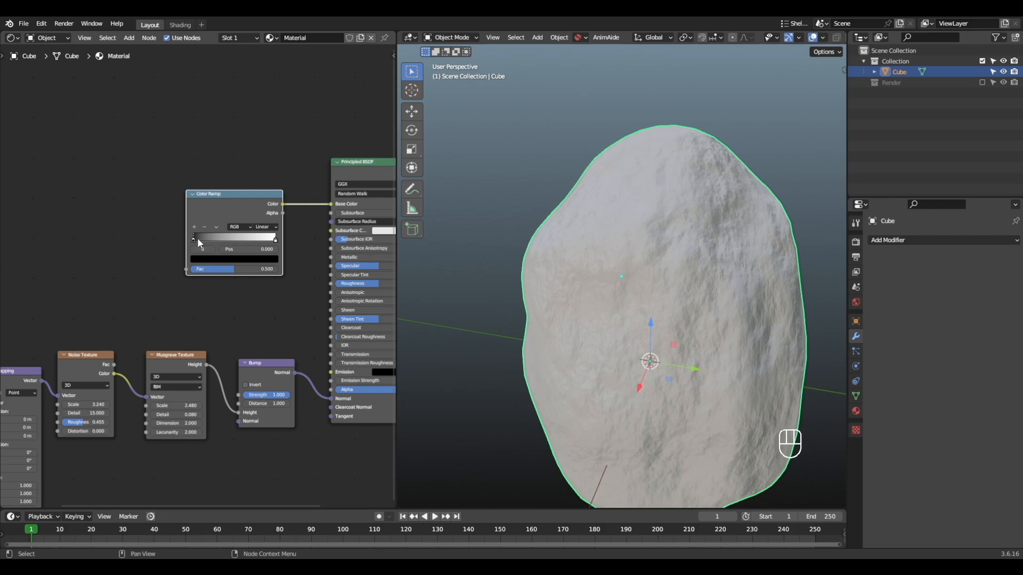
Link the Noise Texture's Fac output to the Color Ramp's Fac input
mouse_move(197, 238)
mouse_down()
mouse_move(258, 242)
mouse_move(188, 247)
mouse_up()
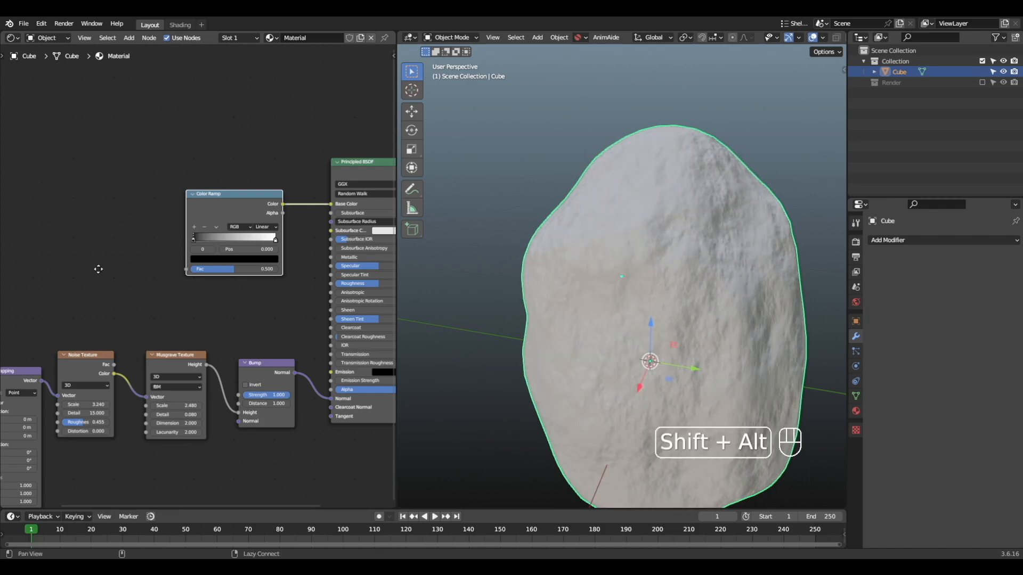
alt+shift+drag(99, 269, 95, 267)
drag(111, 362, 181, 266)
alt+shift+drag(72, 385, 48, 384)
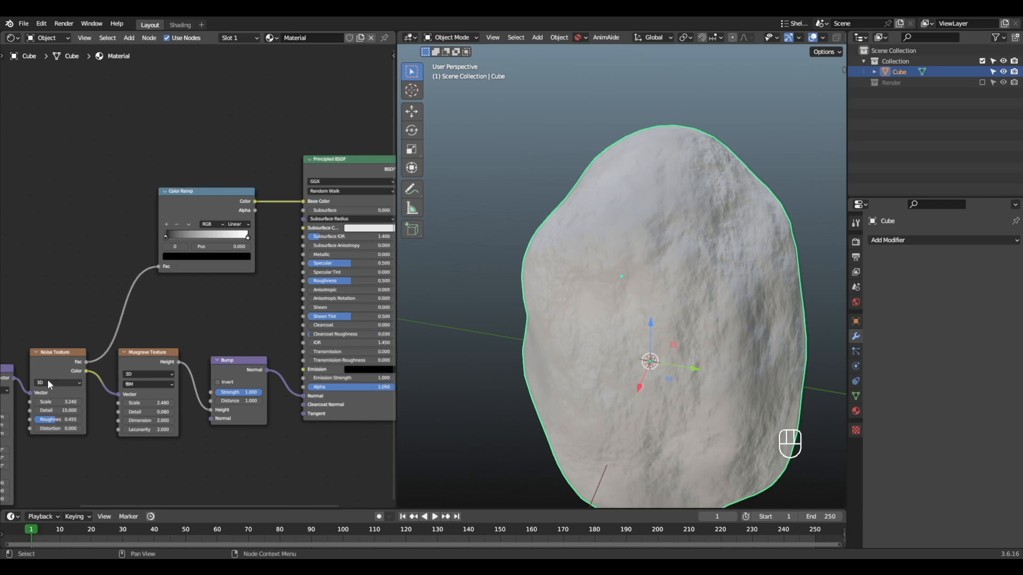
Move the Color Ramp's black stop to position 0.323 and recolor it dark grey
alt+drag(582, 248, 639, 253)
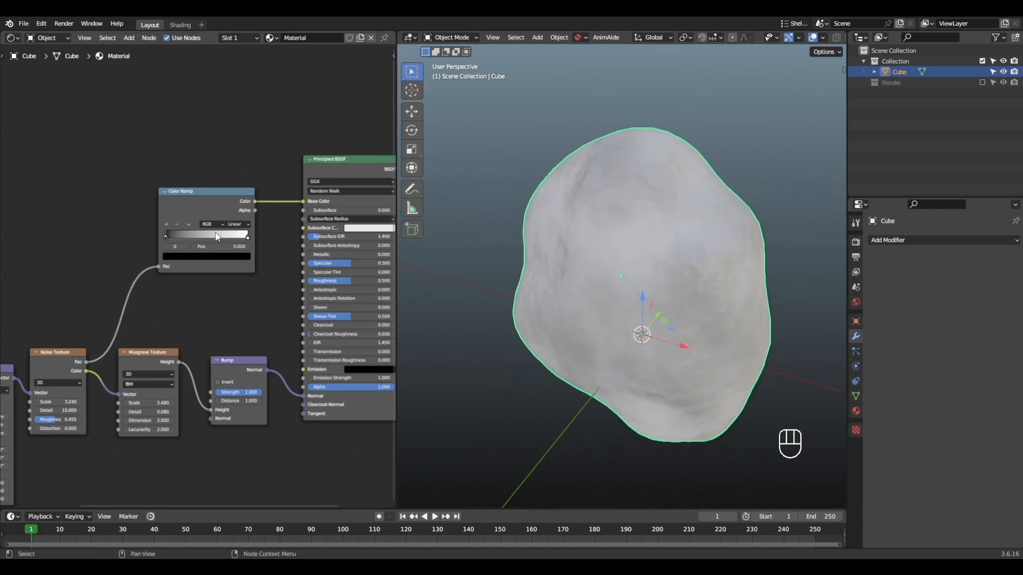
drag(171, 233, 195, 239)
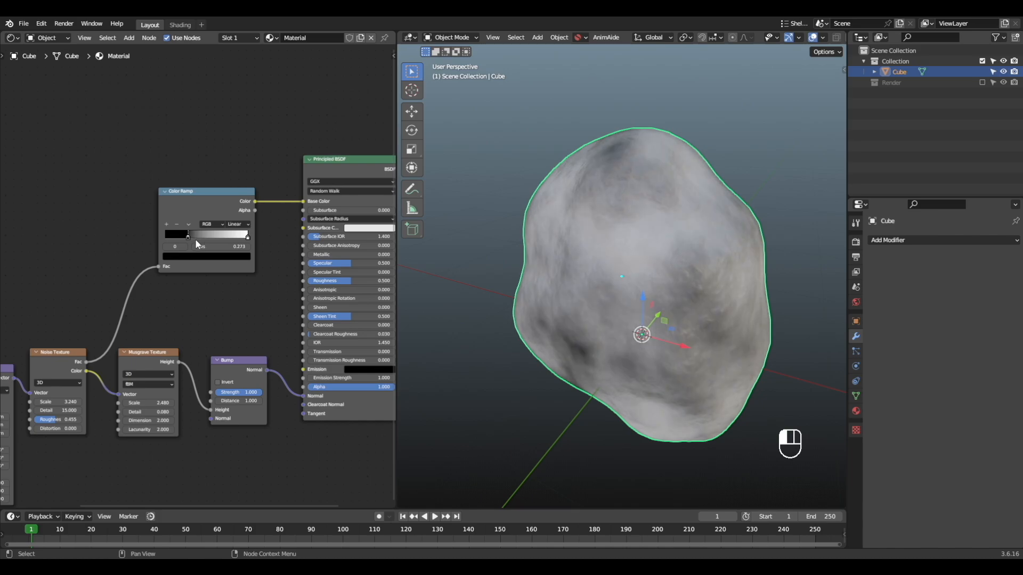
alt+drag(591, 250, 490, 246)
alt+right_drag(490, 246, 539, 244)
scroll(198, 276, up, 2)
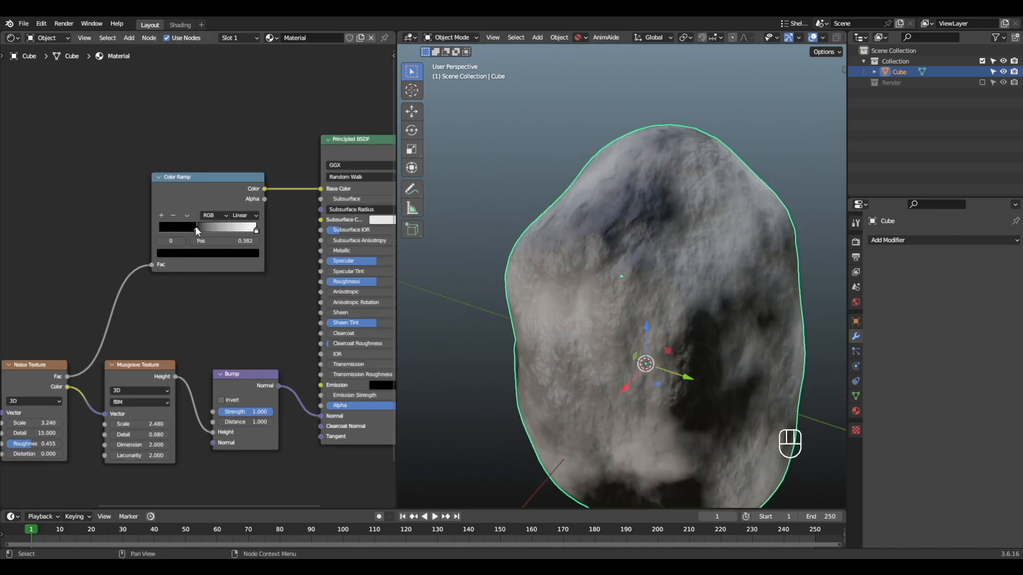
drag(195, 229, 230, 229)
click(198, 251)
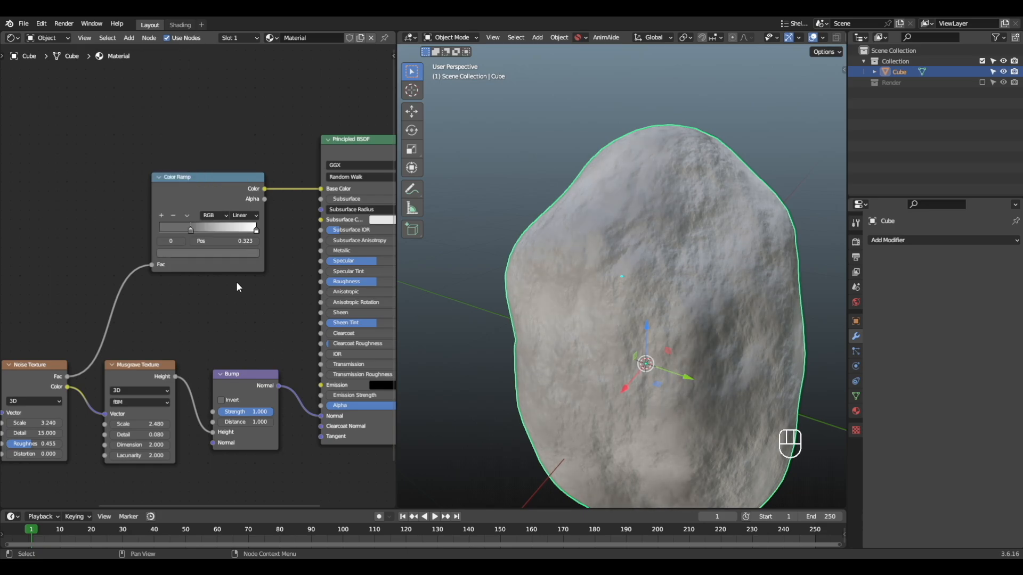
Copy the first stop's grey onto the Color Ramp's white end stop and lighten it slightly
key(ctrl+c)
click(256, 230)
key(ctrl+v)
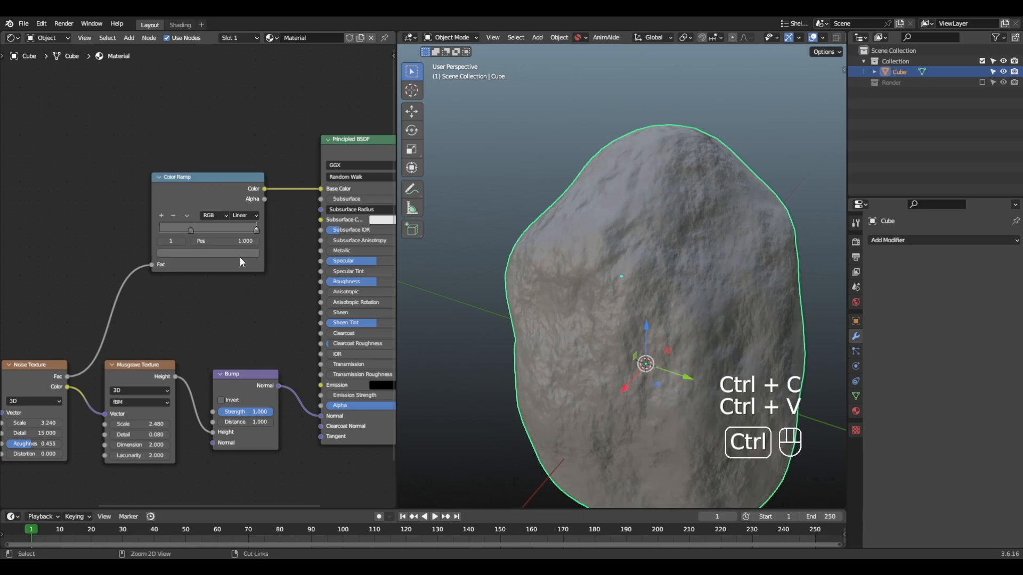
click(246, 252)
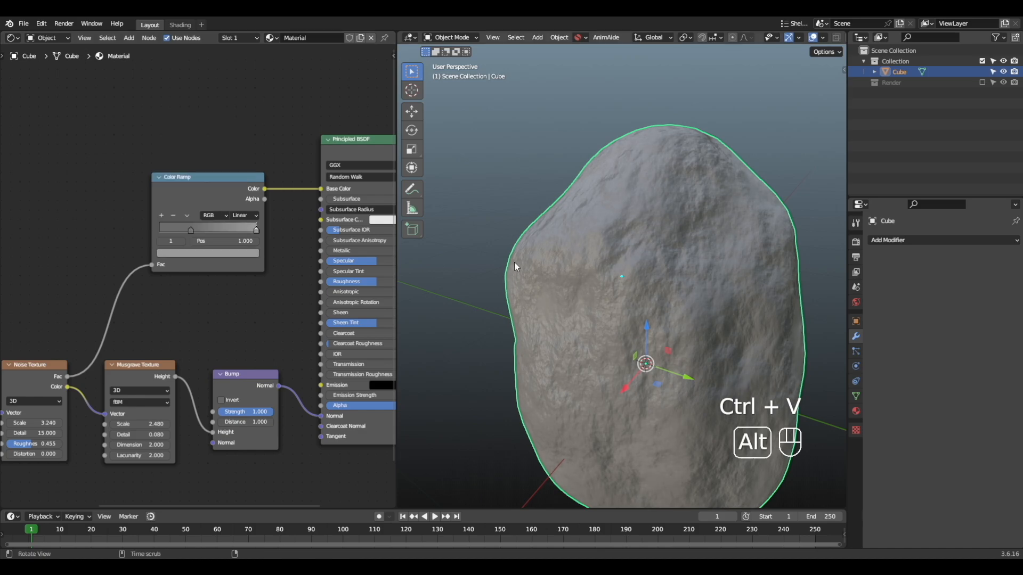
Add a middle stop to the Color Ramp at position 0.480 and slide the end stop inward close to it
click(161, 215)
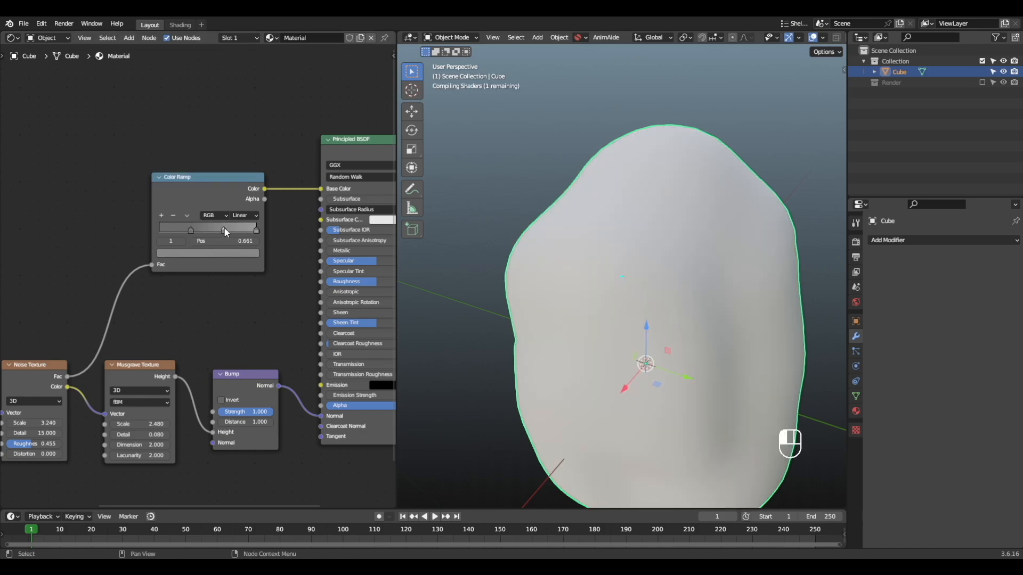
drag(218, 230, 215, 230)
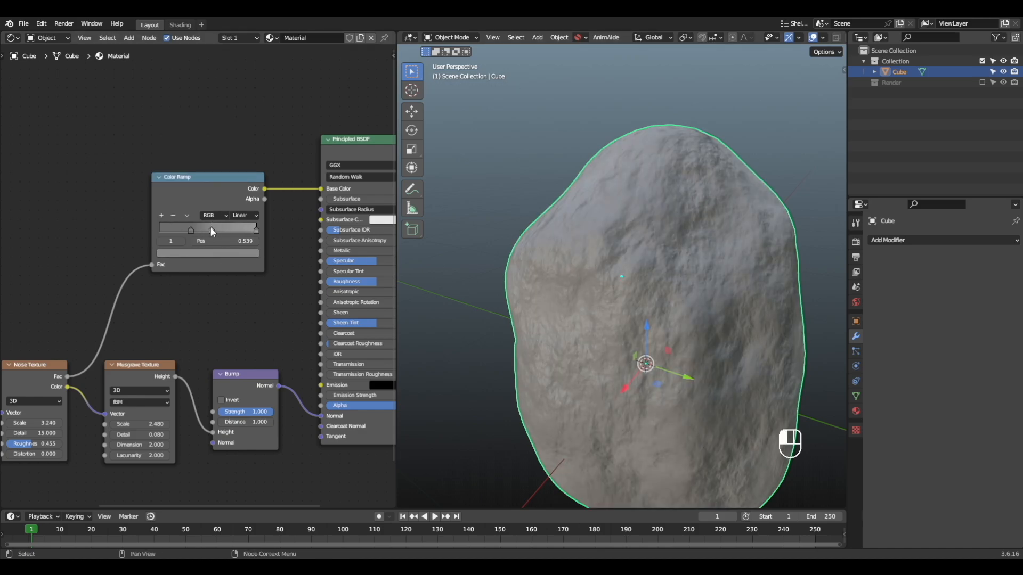
middle_drag(528, 260, 453, 264)
drag(254, 231, 218, 233)
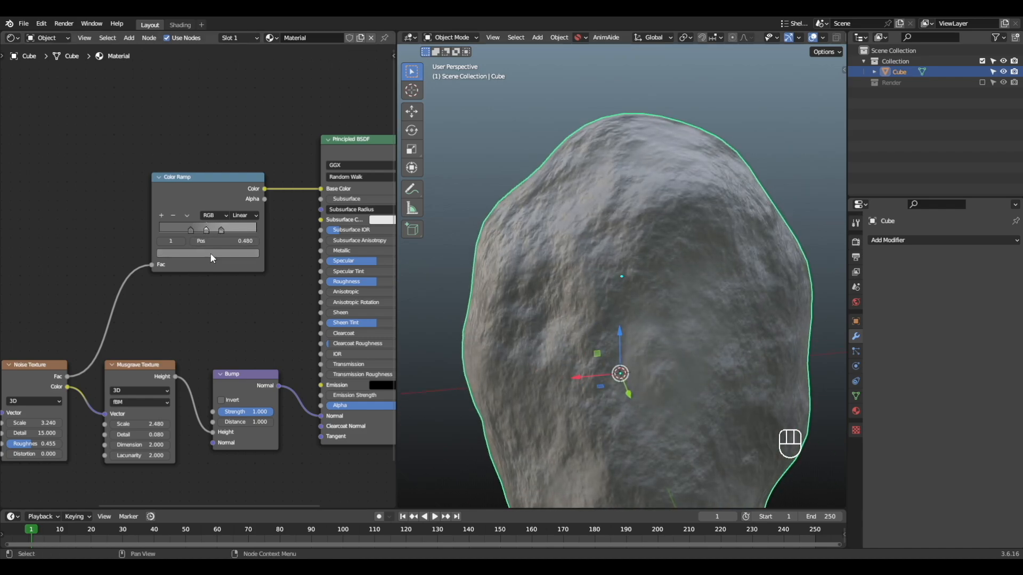
Darken the Color Ramp's middle stop and bring the first stop beside it at position 0.455
click(211, 253)
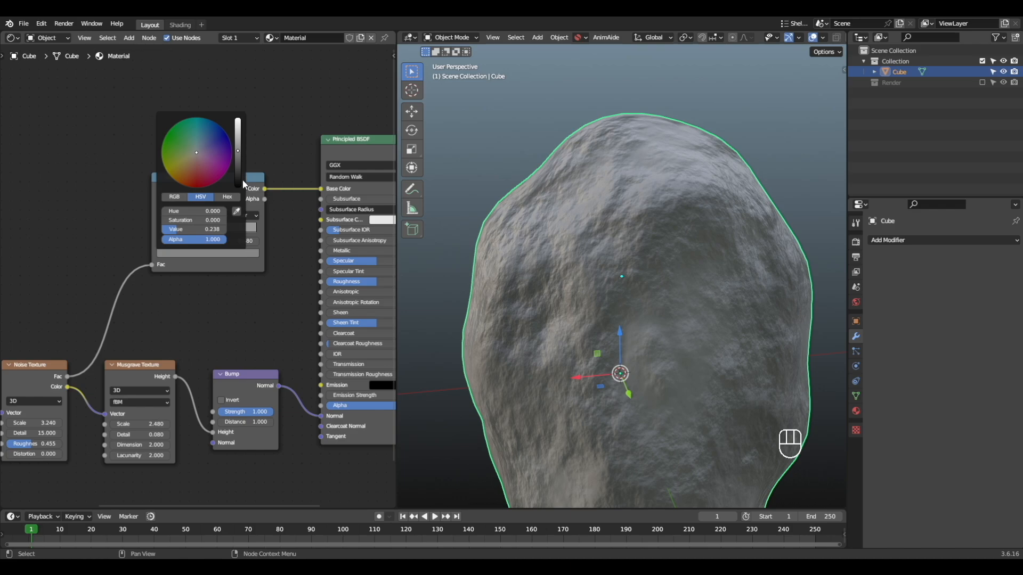
drag(238, 157, 238, 170)
drag(221, 227, 204, 228)
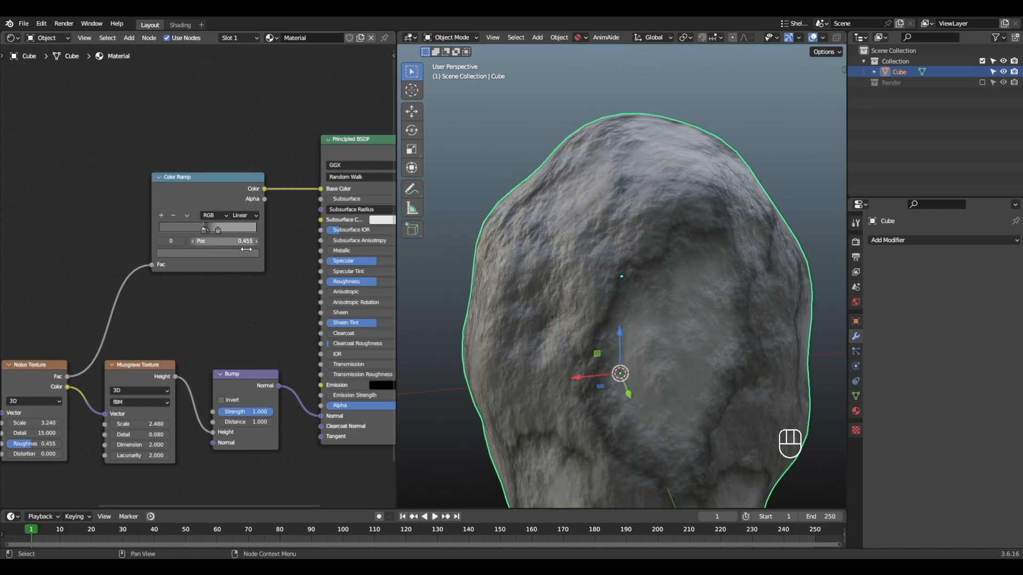
middle_drag(637, 306, 721, 258)
scroll(212, 252, up, 1)
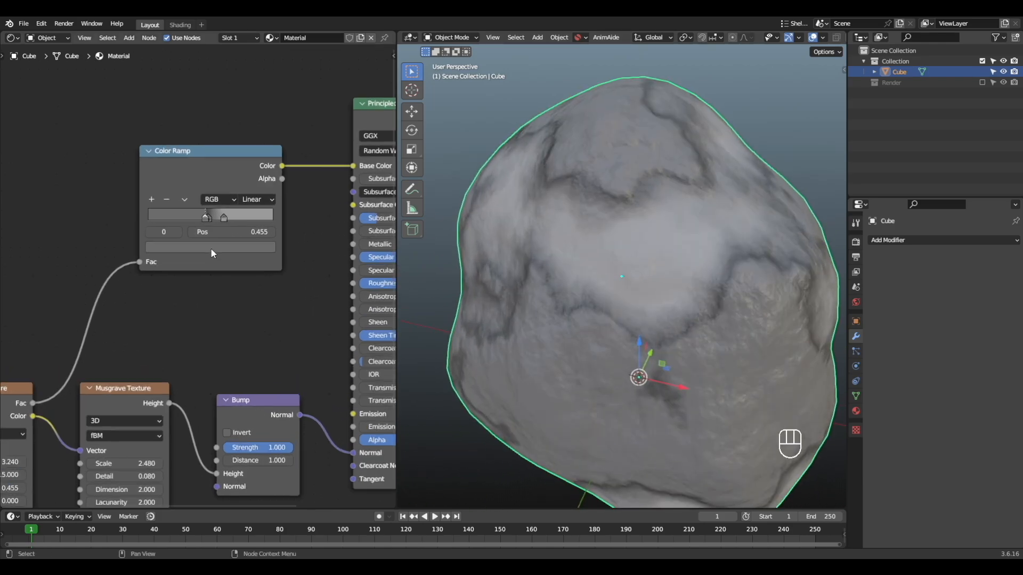
Add a fourth Color Ramp stop at position 0.499, darken its grey, and place the end stop at 0.645
scroll(211, 248, up, 3)
alt+shift+drag(211, 249, 208, 276)
mouse_move(227, 235)
mouse_down()
mouse_move(206, 234)
mouse_move(242, 235)
mouse_move(206, 238)
mouse_up()
click(132, 214)
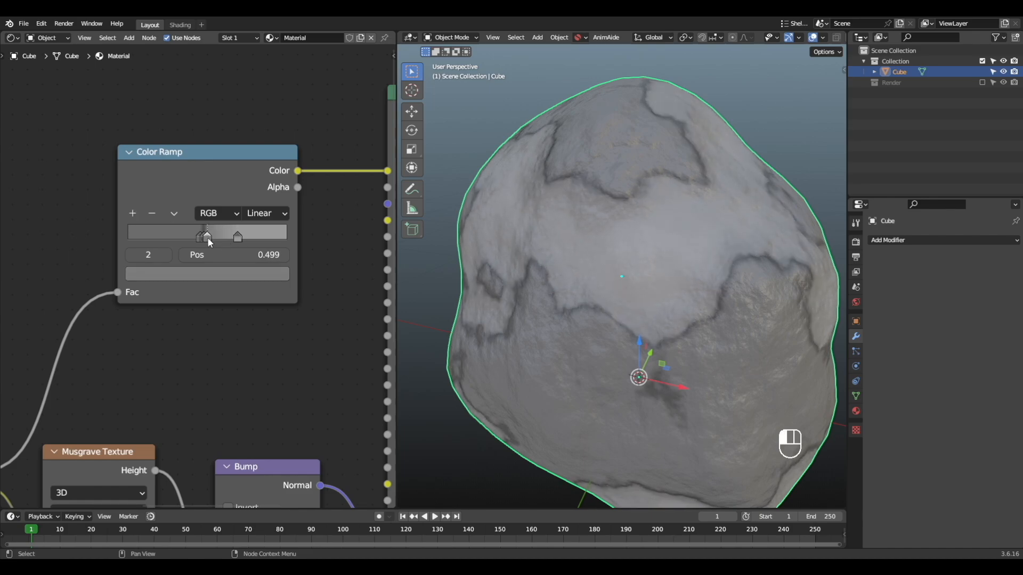
click(213, 269)
drag(256, 118, 248, 140)
drag(238, 237, 237, 241)
Check the rock from several sides and darken the Color Ramp's end stop to a medium grey
alt+middle_drag(590, 305, 740, 299)
scroll(163, 287, up, 2)
alt+shift+middle_drag(162, 286, 132, 298)
alt+middle_drag(620, 304, 746, 272)
scroll(705, 280, down, 2)
scroll(597, 289, down, 2)
alt+middle_drag(597, 289, 619, 269)
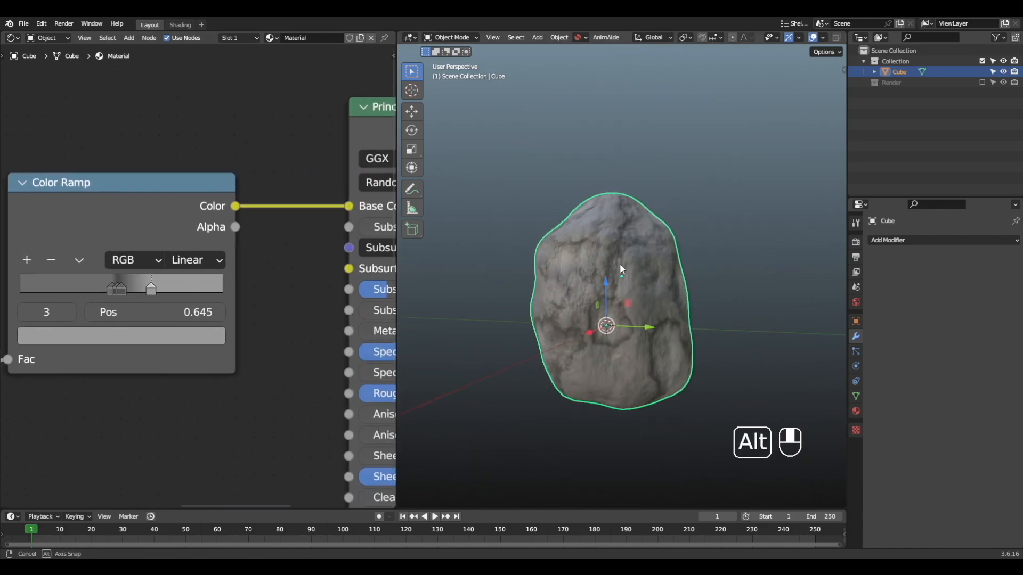
click(178, 337)
mouse_move(181, 140)
mouse_down()
mouse_move(181, 156)
mouse_move(181, 136)
mouse_up()
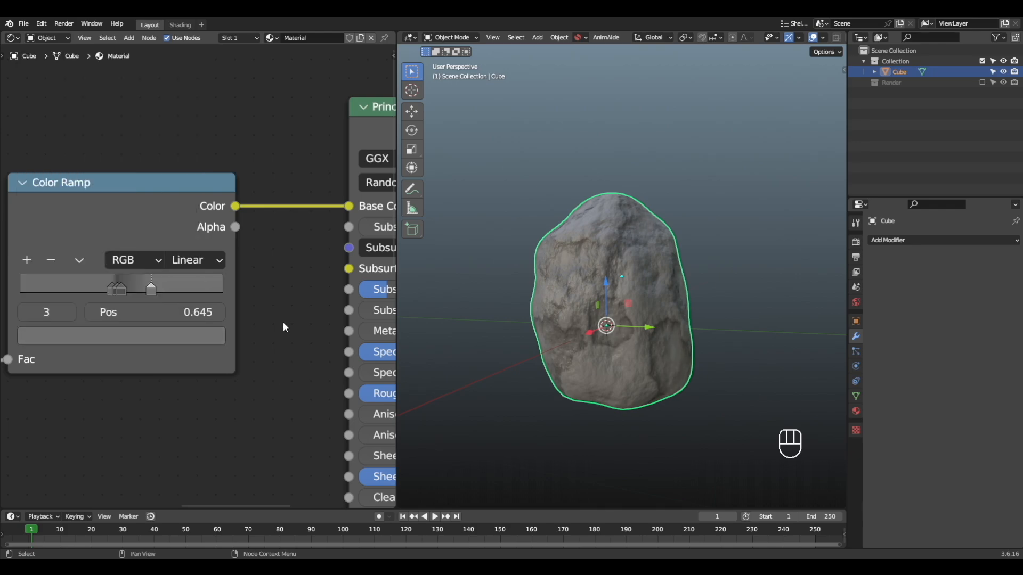
Add a fifth Color Ramp stop, move it beyond the others, and color it light grey
click(27, 261)
drag(135, 290, 187, 290)
click(177, 335)
drag(180, 153, 181, 88)
alt+right_drag(564, 272, 585, 279)
scroll(529, 278, up, 3)
Place the light grey stop at position 0.777 and the medium grey stop before it at 0.614
drag(194, 291, 141, 289)
alt+middle_drag(591, 290, 756, 286)
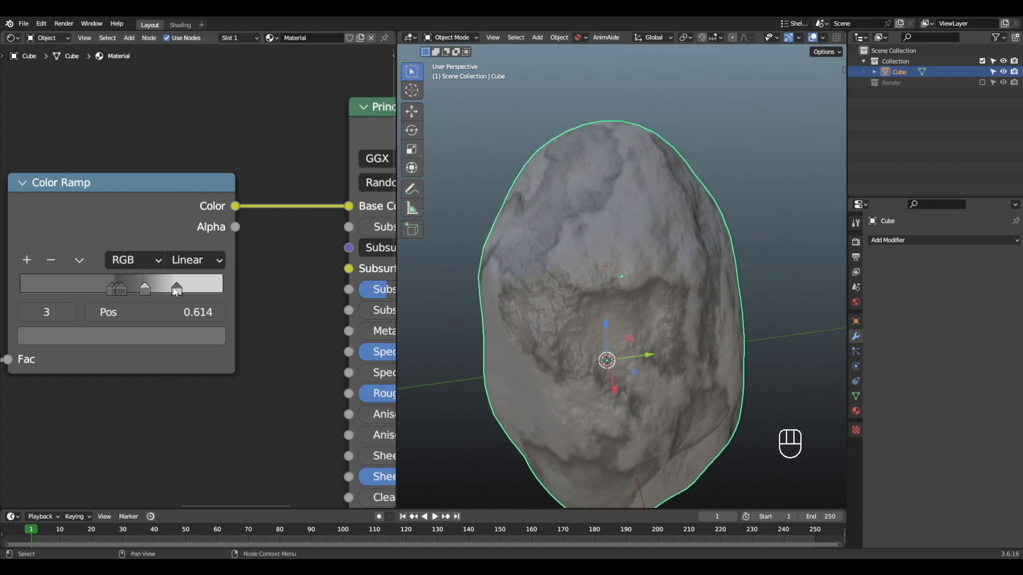
mouse_move(176, 288)
mouse_down()
mouse_move(199, 289)
mouse_move(178, 288)
mouse_up()
alt+middle_drag(567, 288, 735, 288)
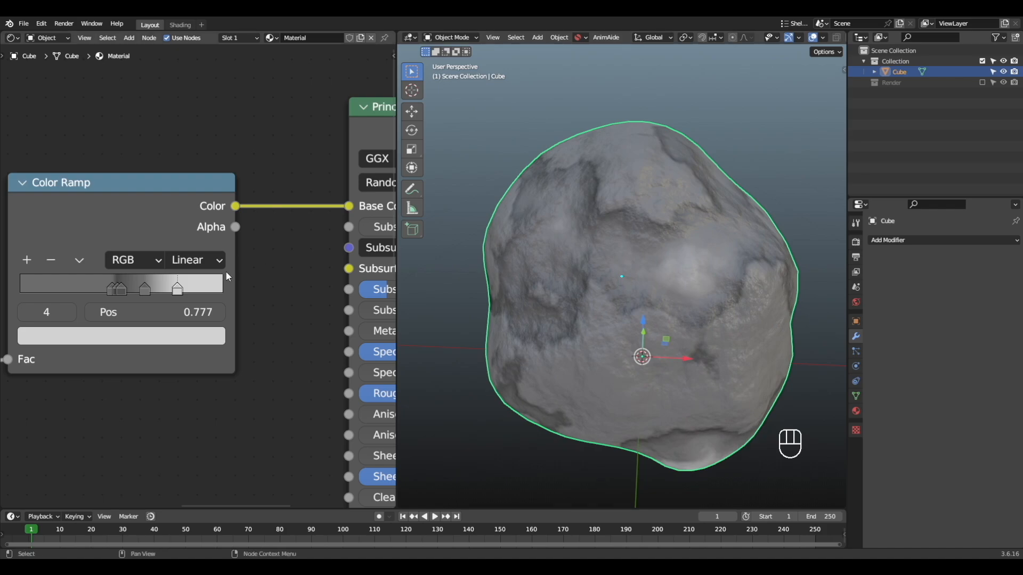
Slide the light grey stop farther toward the ramp's end and set the medium grey stop to position 0.609
mouse_move(177, 289)
mouse_down()
mouse_move(196, 289)
mouse_move(143, 290)
mouse_up()
alt+middle_drag(585, 287, 659, 298)
drag(145, 296, 187, 295)
mouse_move(143, 294)
mouse_down()
mouse_move(126, 292)
mouse_move(152, 290)
mouse_up()
alt+middle_drag(454, 320, 585, 320)
drag(153, 290, 198, 289)
drag(129, 290, 143, 290)
scroll(113, 306, up, 1)
middle_drag(113, 306, 195, 299)
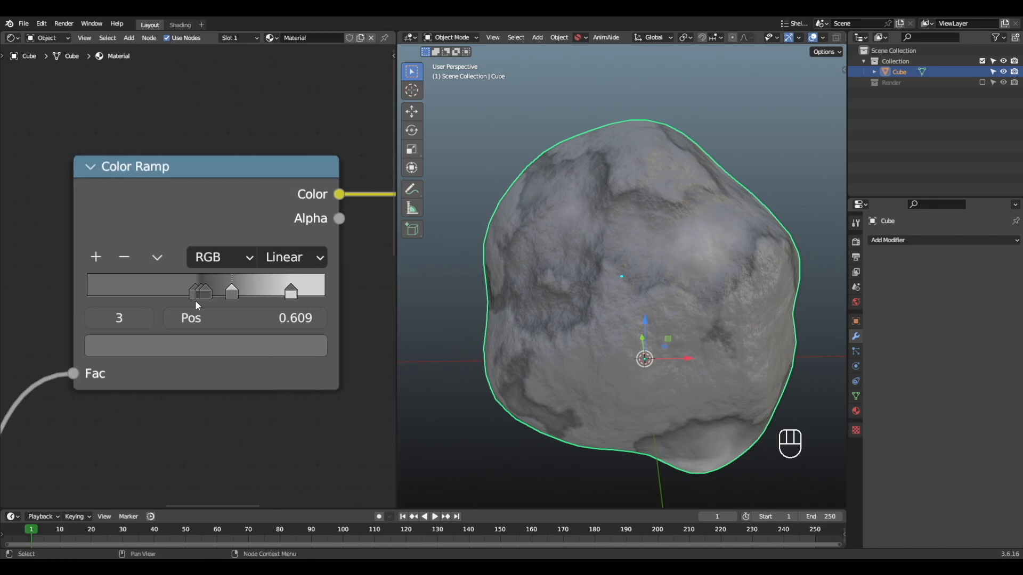
Try shifting the closely spaced inner stops of the Color Ramp, and undo the last changes
click(204, 296)
drag(180, 292, 194, 293)
click(193, 292)
key(ctrl+z)
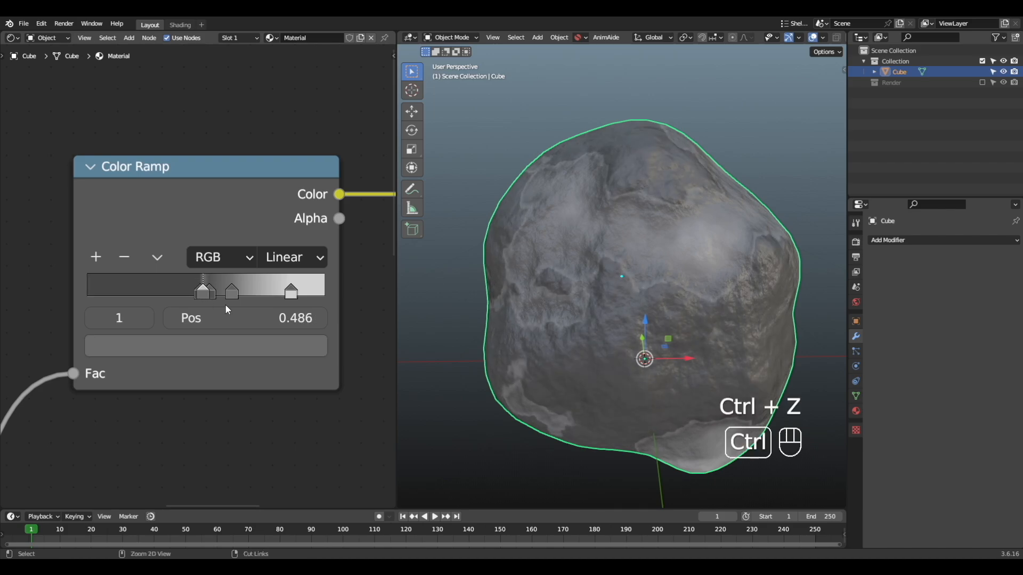
key(ctrl+z)
key(ctrl+z)
Readjust the Color Ramp's closely spaced inner stops, placing the third one at position 0.499
drag(193, 293, 197, 295)
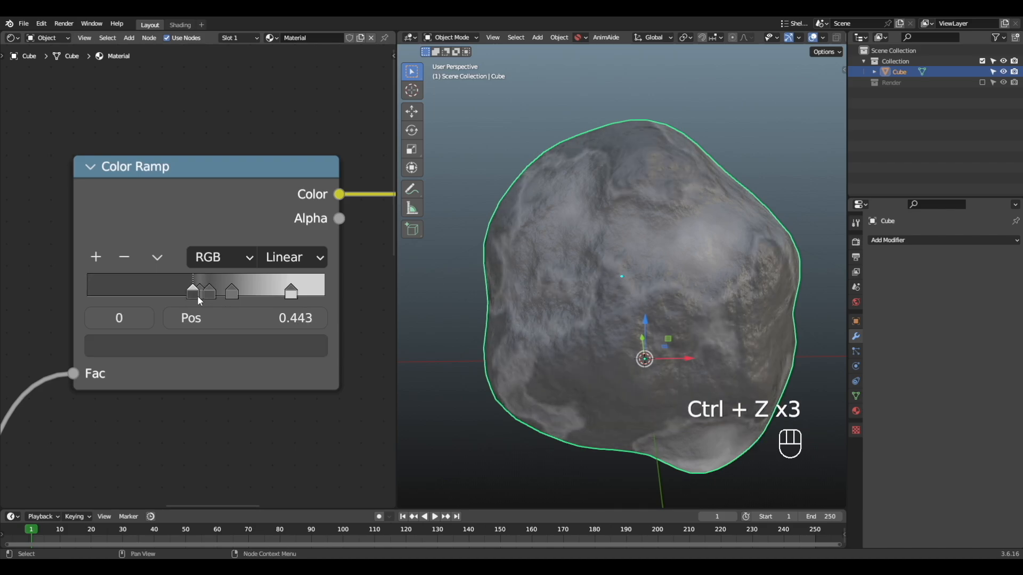
alt+middle_drag(634, 279, 675, 273)
scroll(202, 299, up, 1)
mouse_move(201, 296)
mouse_down()
mouse_move(185, 298)
mouse_move(206, 296)
mouse_up()
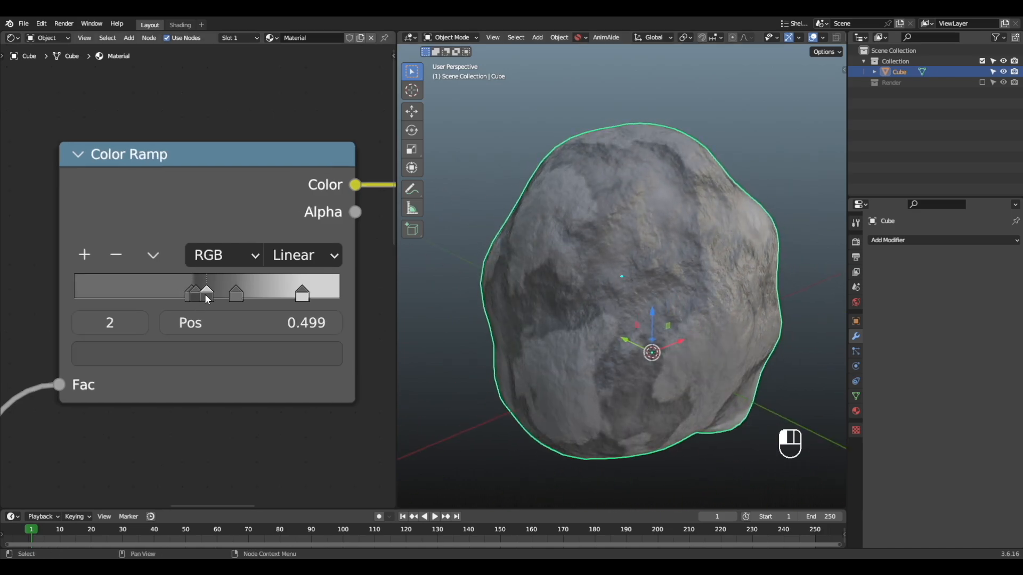
Shift the Color Ramp's medium grey stop closer to the dark stops and move the light grey stop to position 1.000
alt+middle_drag(681, 314, 488, 296)
mouse_move(235, 295)
mouse_down()
mouse_move(214, 292)
mouse_move(227, 295)
mouse_up()
scroll(628, 296, down, 3)
alt+middle_drag(628, 296, 534, 269)
key(a)
key(a)
drag(308, 296, 411, 301)
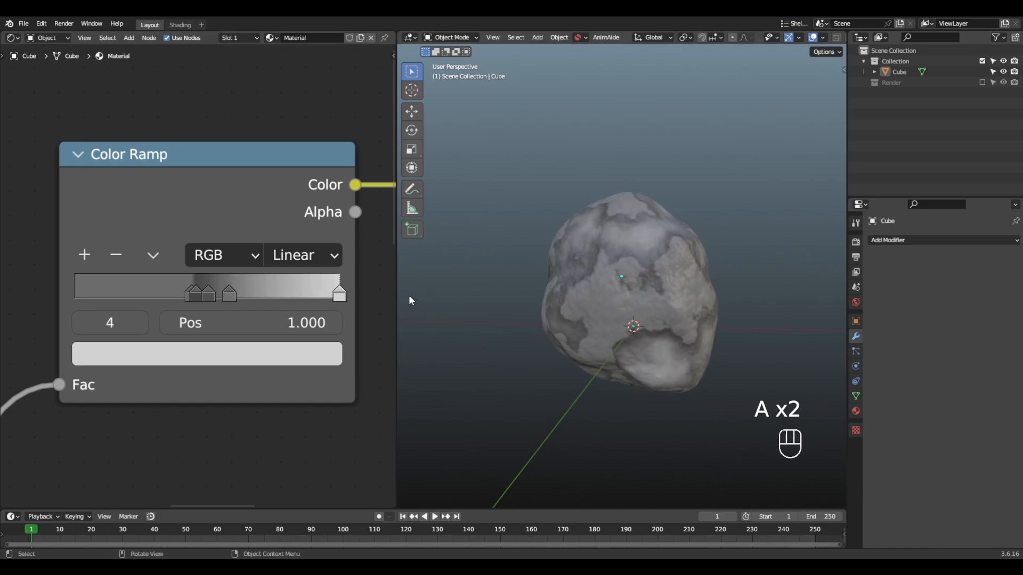
Add another stop near the light end of the Color Ramp and place it at position 0.882
click(84, 255)
drag(286, 296, 306, 302)
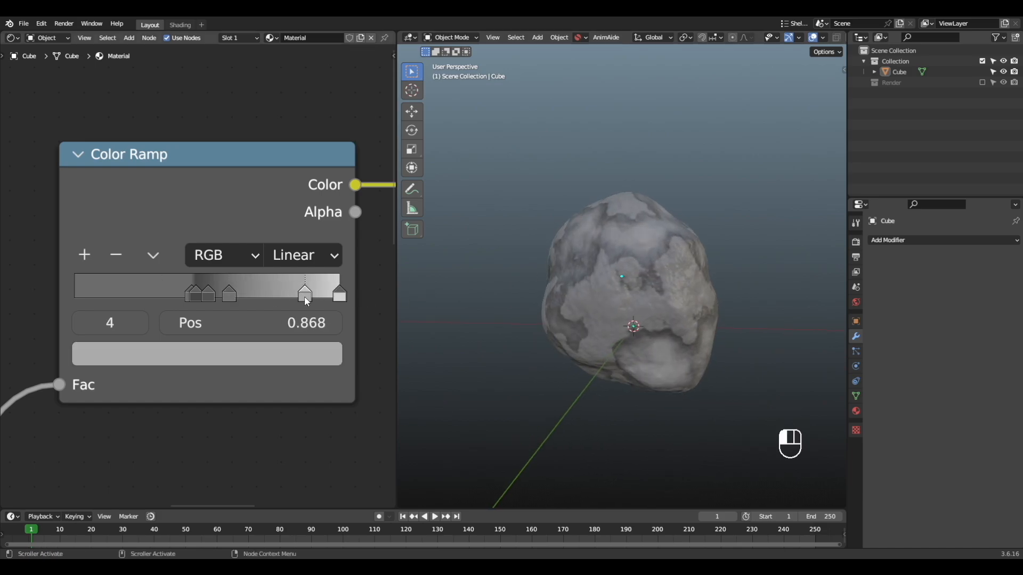
scroll(308, 354, down, 8)
alt+drag(663, 362, 500, 362)
scroll(609, 337, down, 2)
alt+drag(609, 341, 664, 350)
scroll(675, 334, up, 3)
scroll(198, 280, up, 2)
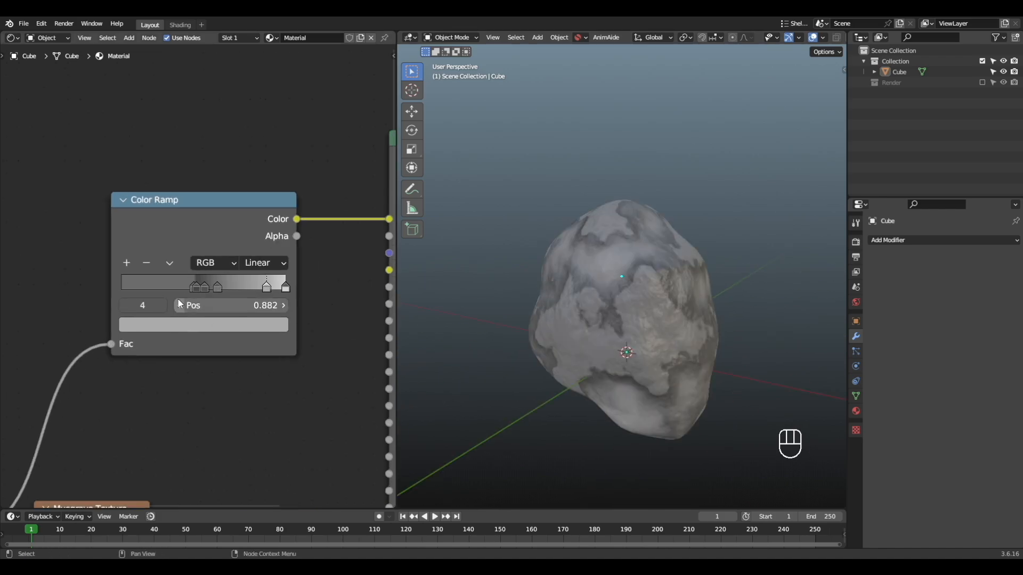
Set the colour of the Color Ramp stop at position 0.457 to a grey with value 0.101 and inspect the rock
click(196, 287)
click(204, 324)
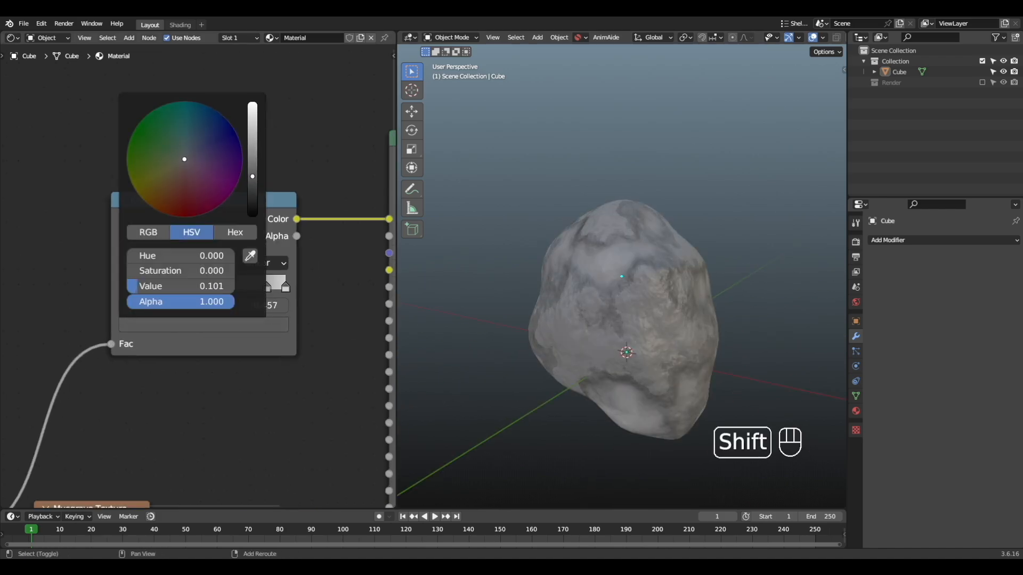
scroll(680, 380, down, 5)
alt+drag(680, 380, 590, 363)
drag(527, 375, 675, 252)
alt+drag(675, 251, 642, 296)
scroll(646, 300, up, 3)
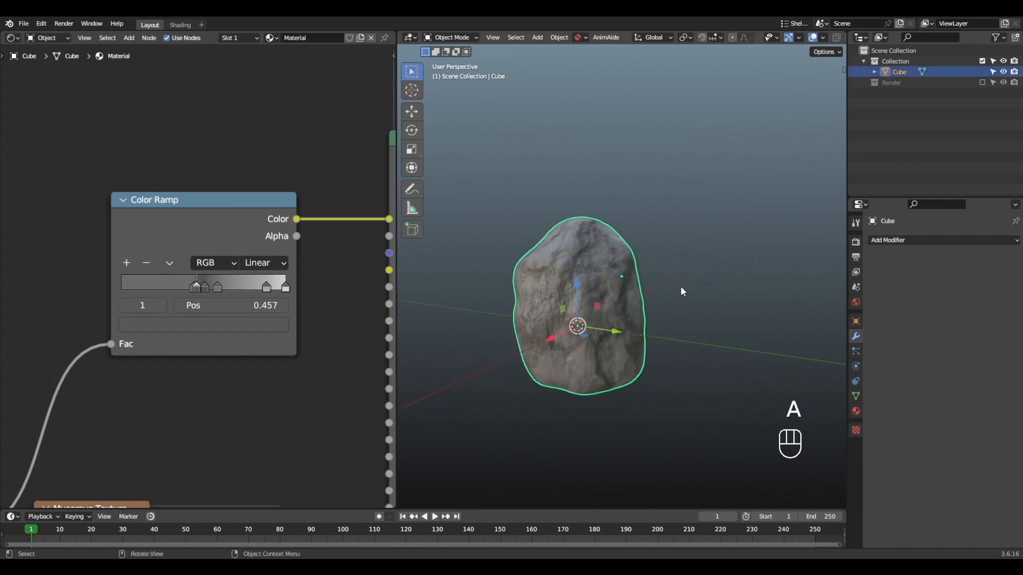
key(a)
scroll(198, 276, down, 2)
alt+shift+drag(648, 285, 608, 285)
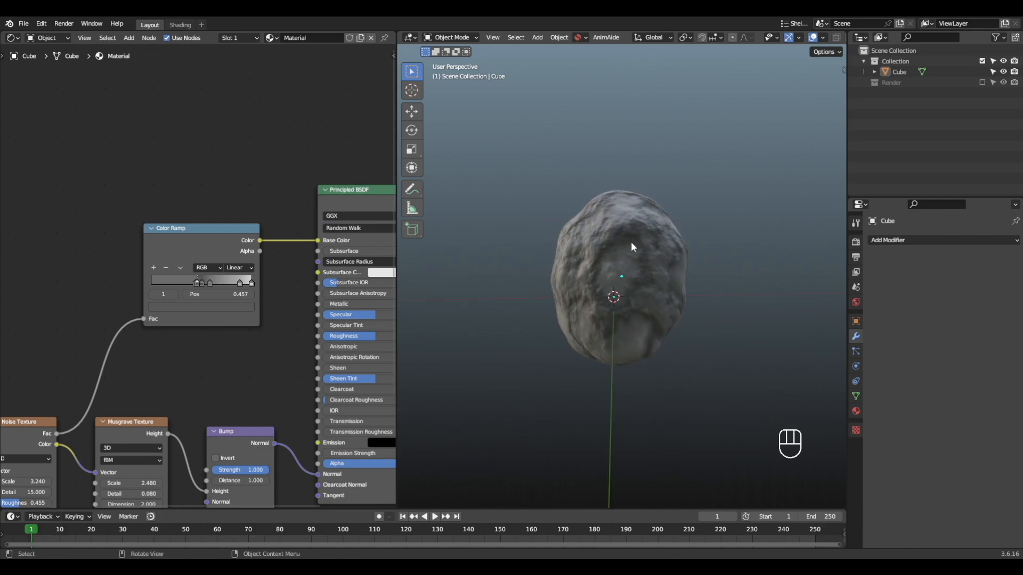
Widen the node editor to review the rock material's complete node network
click(681, 295)
alt+shift+scroll(277, 343, down, 4)
drag(397, 319, 664, 310)
scroll(100, 395, up, 2)
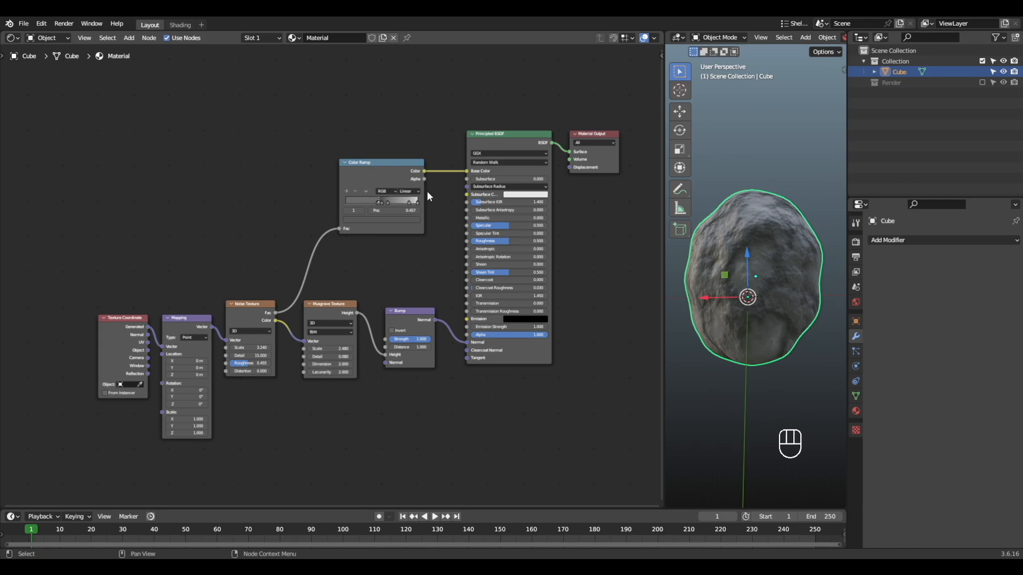
middle_drag(403, 342, 387, 373)
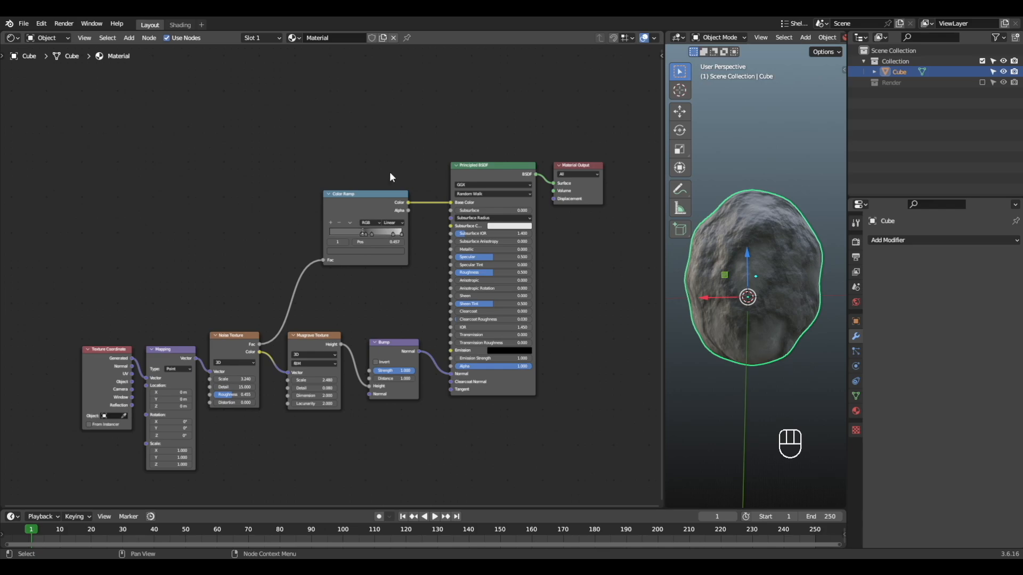
Merge the node editor into a single large 3D viewport and show the deselected rock without overlays
drag(661, 290, 303, 299)
right_click(303, 301)
click(291, 324)
alt+drag(436, 337, 824, 397)
key(a)
key(a)
key(shift+alt+z)
alt+drag(664, 340, 466, 391)
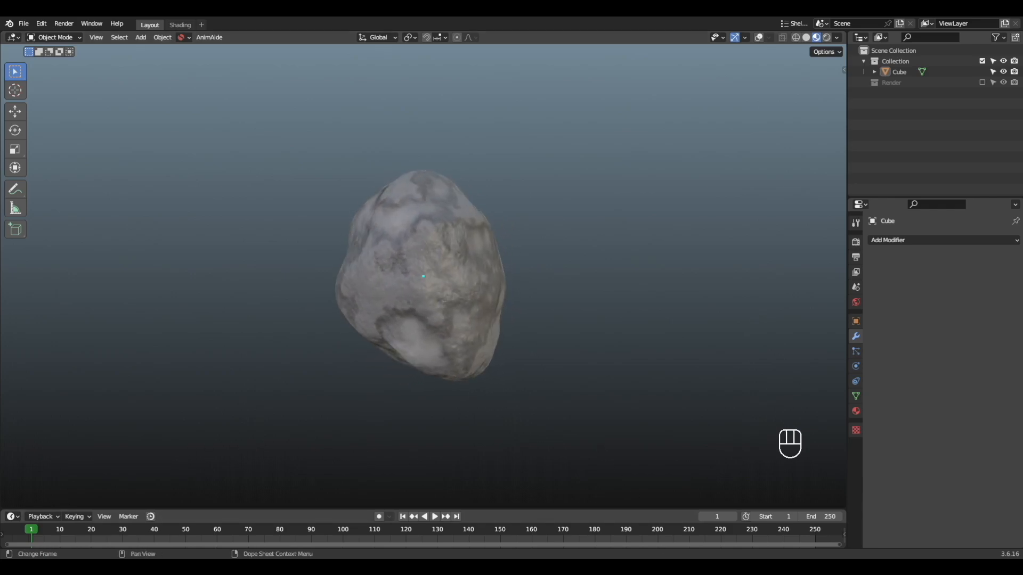
alt+drag(607, 397, 360, 397)
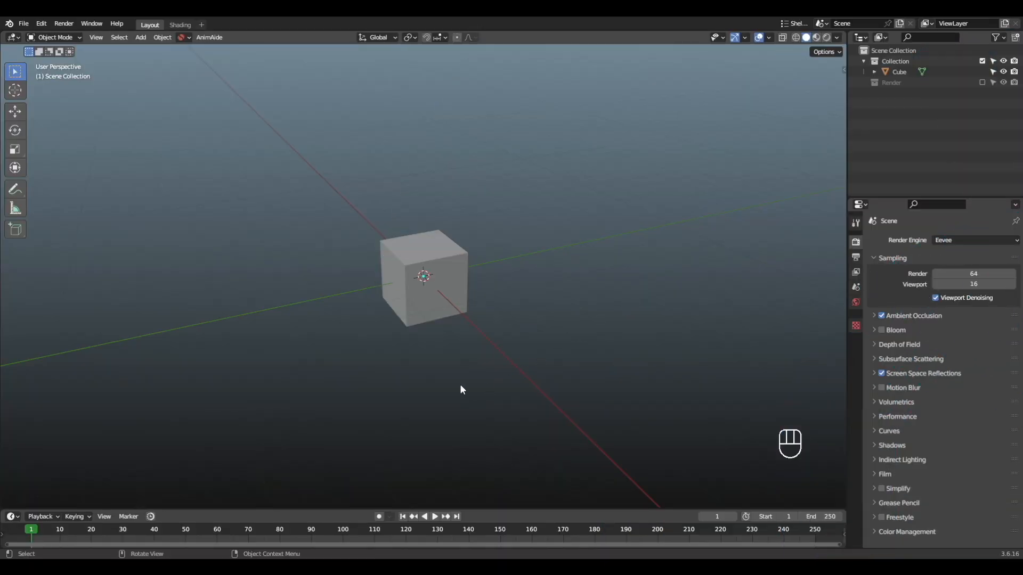
Give the default cube a level 4 Subdivision modifier and show its modifier settings
alt+drag(416, 368, 459, 354)
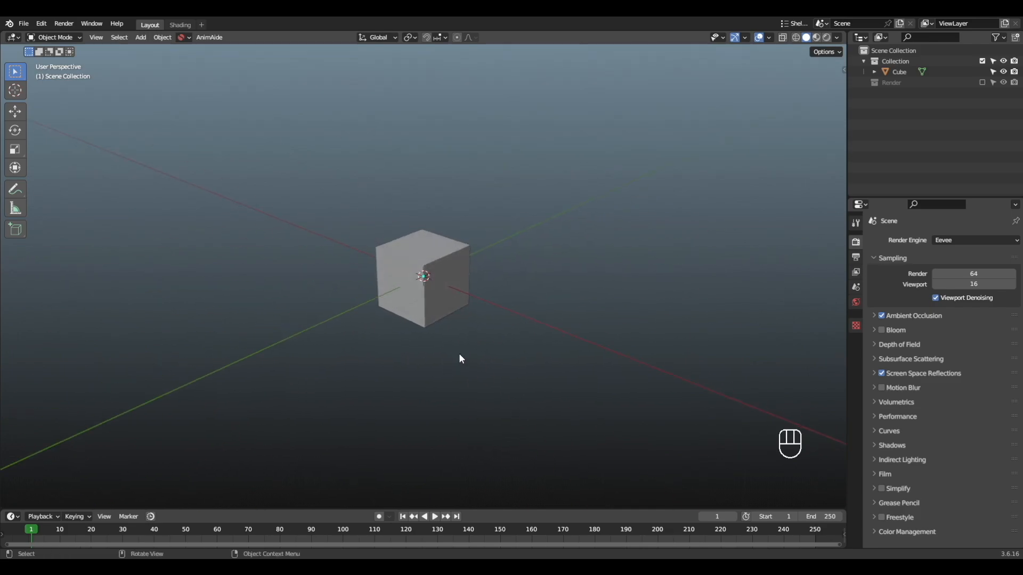
scroll(458, 349, up, 2)
alt+shift+drag(456, 317, 770, 363)
click(457, 307)
key(ctrl+4)
click(855, 336)
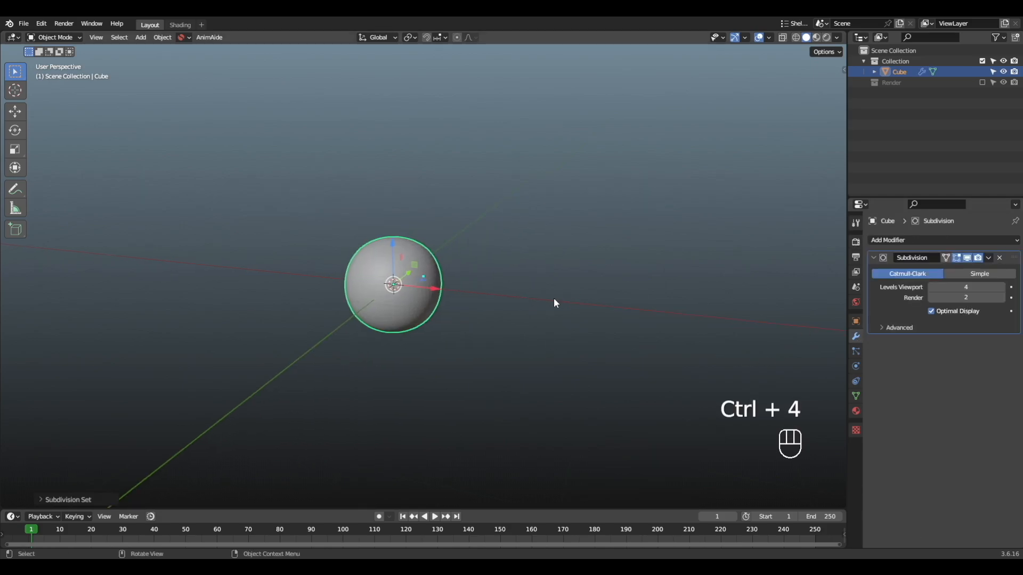
Shade the subdivided cube smooth and apply its Subdivision modifier
right_click(417, 289)
click(417, 290)
scroll(494, 316, up, 2)
mouse_move(493, 313)
alt+shift+mouse_down()
mouse_move(539, 304)
mouse_move(500, 300)
alt+shift+mouse_up()
key(ctrl+a)
Round the whole mesh in Edit Mode using To Sphere with a factor of 1.0, and return to Object Mode
key(Tab)
key(shift+alt+s)
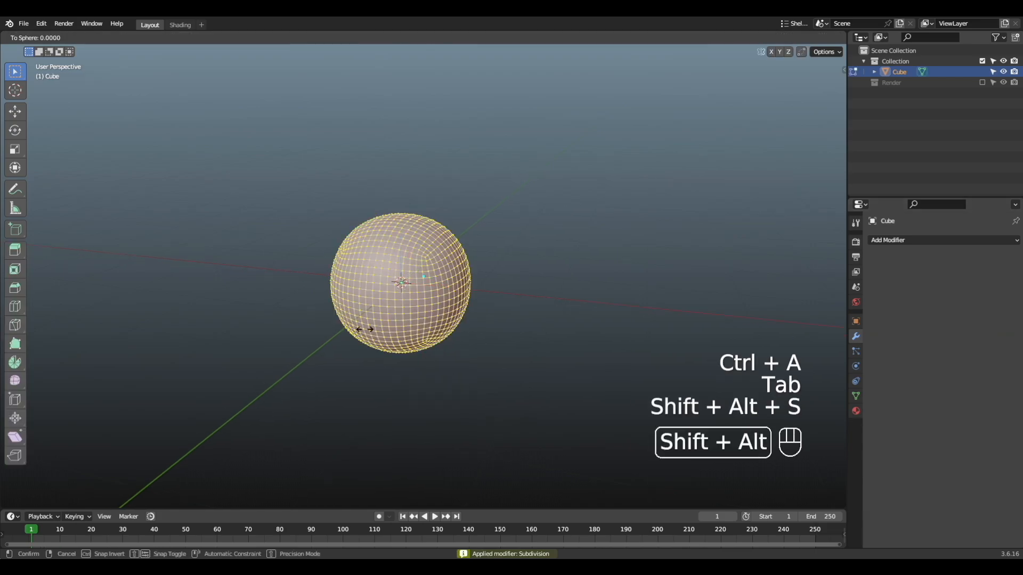
click(548, 307)
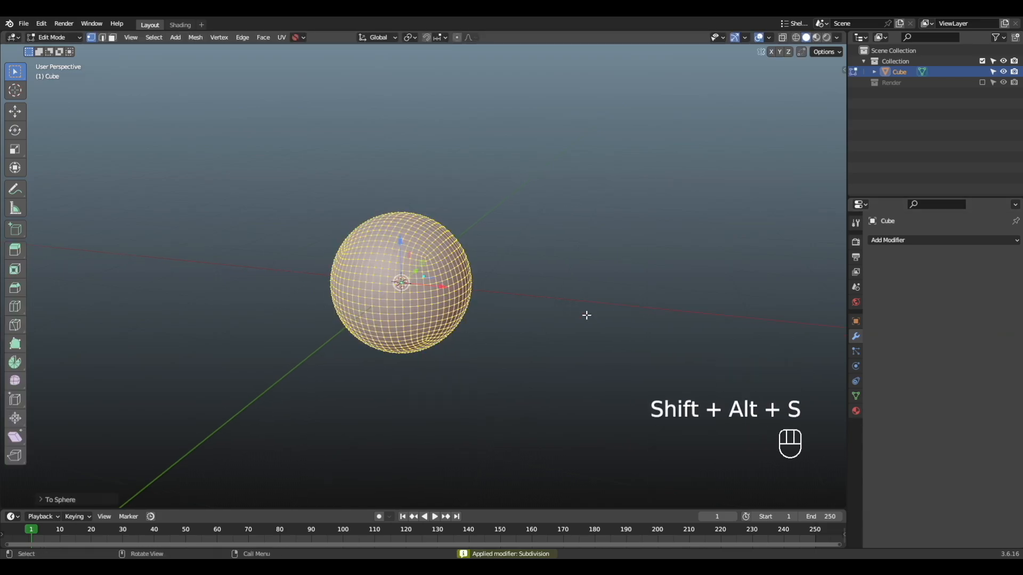
scroll(496, 283, up, 2)
alt+shift+middle_drag(492, 282, 509, 281)
alt+middle_drag(508, 281, 329, 285)
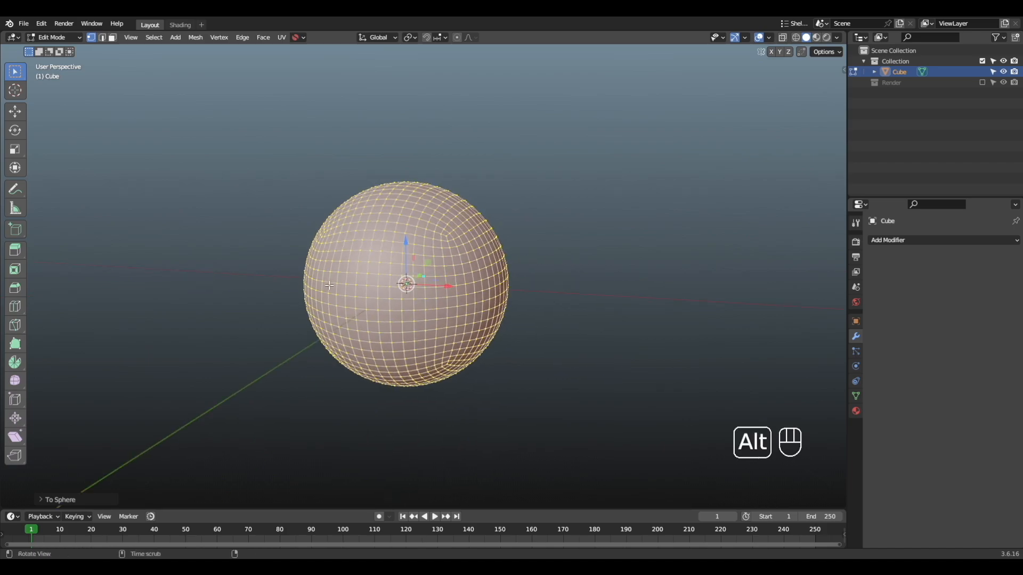
key(shift+alt+s)
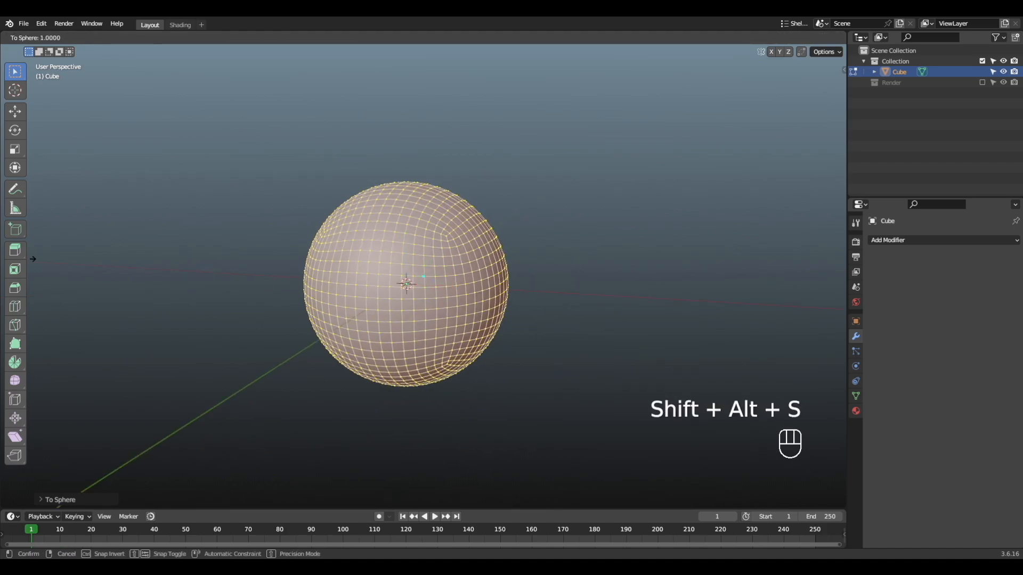
click(671, 241)
scroll(708, 252, down, 2)
key(Tab)
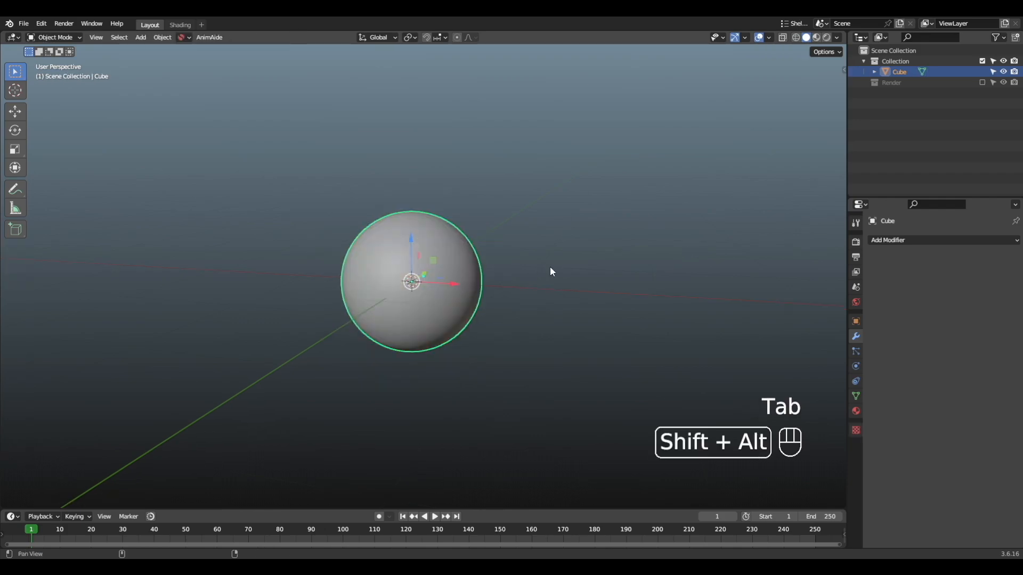
scroll(564, 269, up, 1)
scroll(566, 272, up, 1)
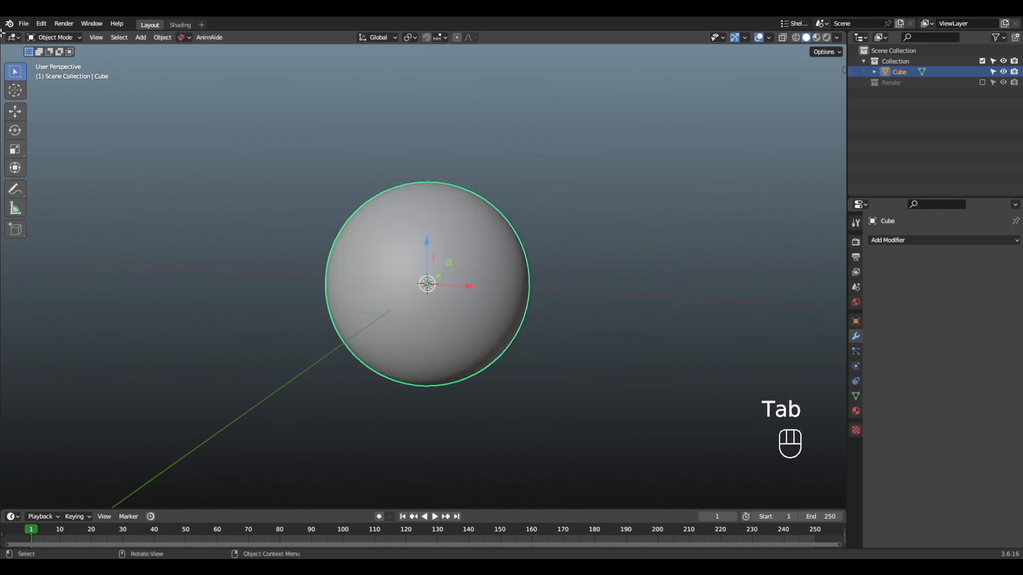
Split the 3D viewport into two areas and switch one of them to the Shader Editor
drag(2, 32, 426, 80)
click(48, 37)
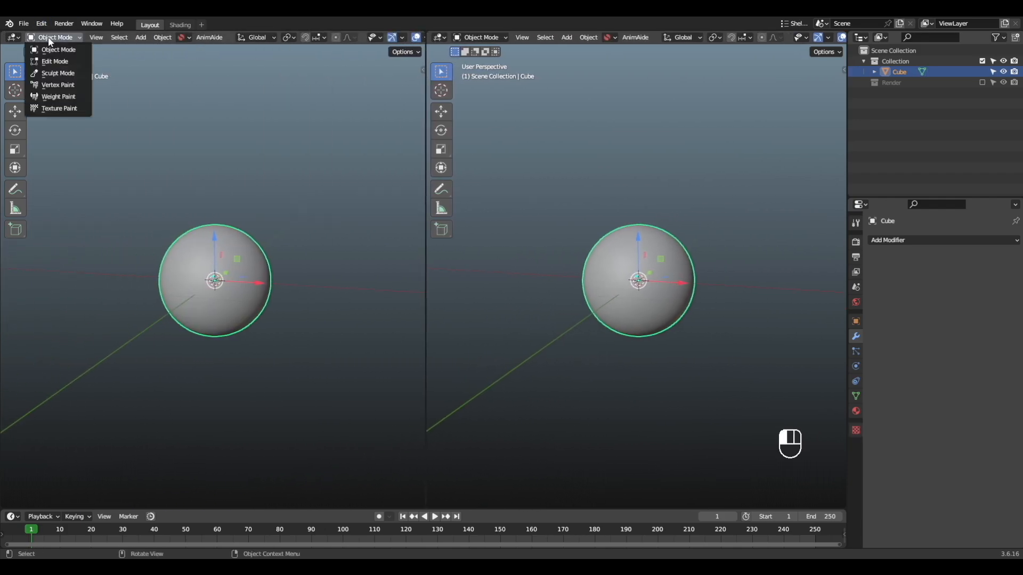
click(13, 38)
click(54, 37)
click(12, 40)
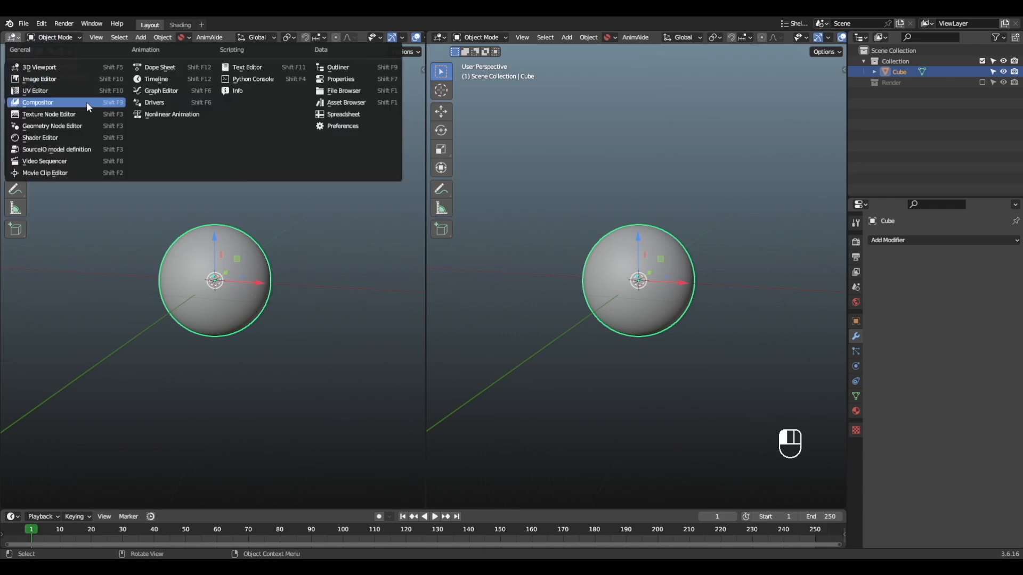
click(67, 136)
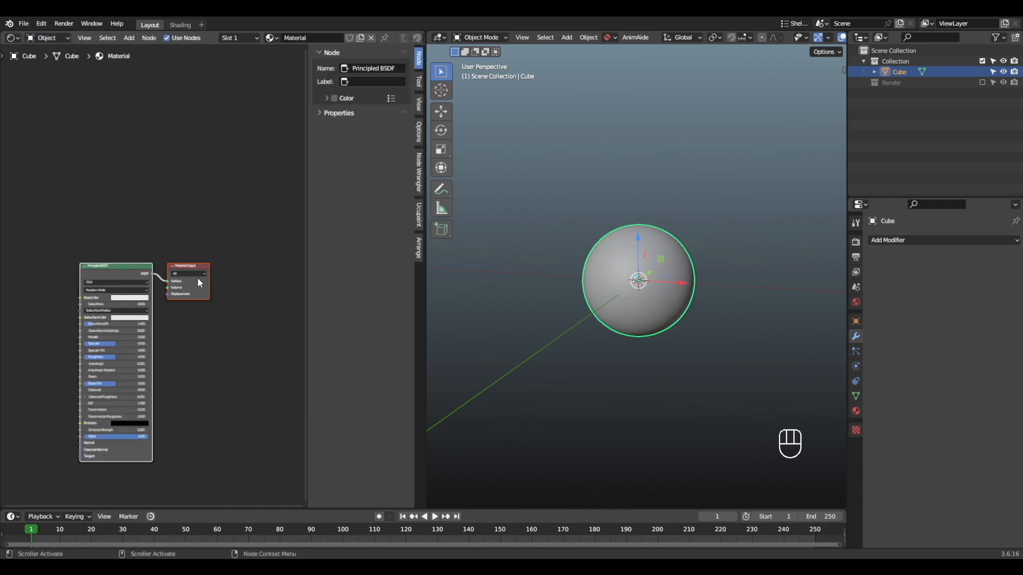
Hide the Shader Editor's sidebar and display the sphere with Material Preview shading
key(n)
scroll(197, 277, up, 3)
alt+shift+middle_drag(197, 277, 230, 175)
scroll(250, 213, up, 2)
alt+shift+middle_drag(283, 241, 315, 250)
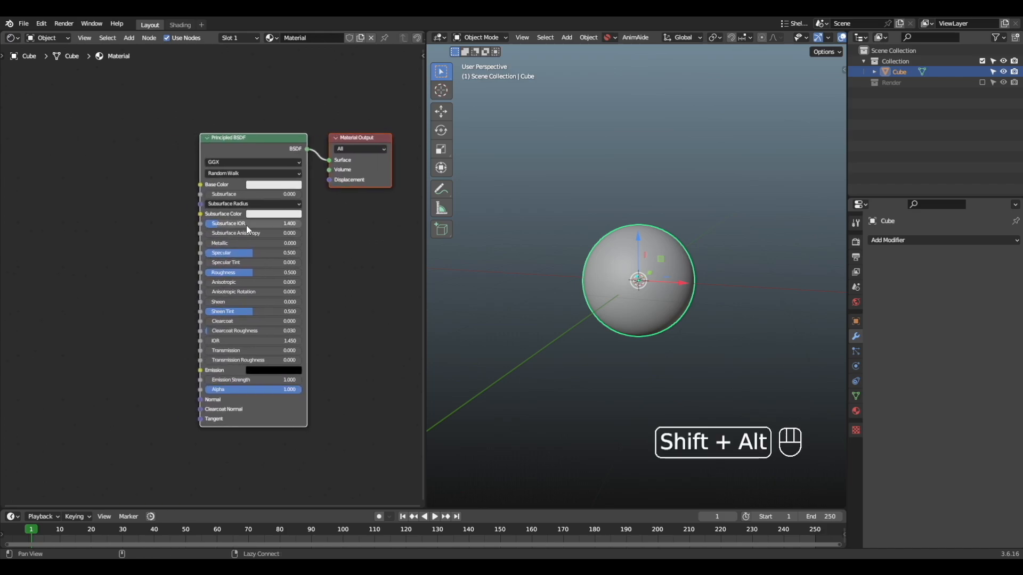
alt+shift+middle_drag(243, 226, 233, 247)
scroll(221, 242, down, 2)
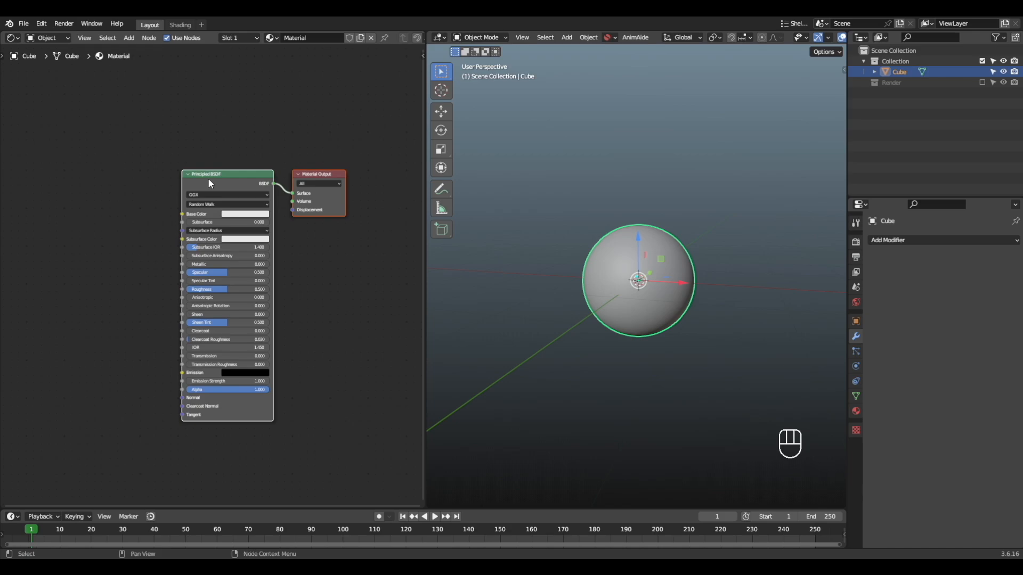
scroll(679, 264, up, 4)
key(z)
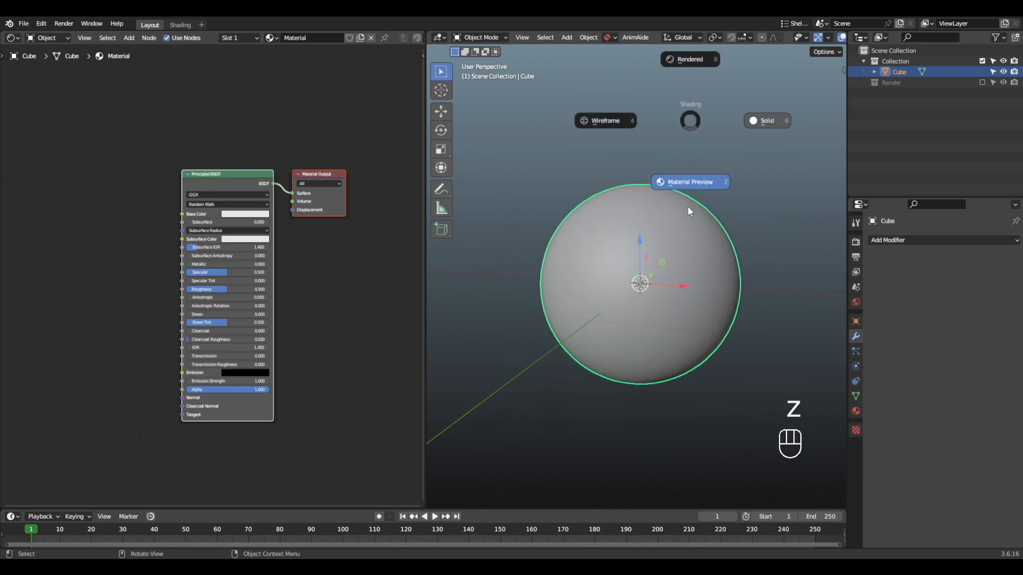
click(689, 207)
Add a Noise Texture node ahead of the Principled BSDF
alt+shift+middle_drag(141, 291, 132, 235)
key(shift+a)
click(131, 231)
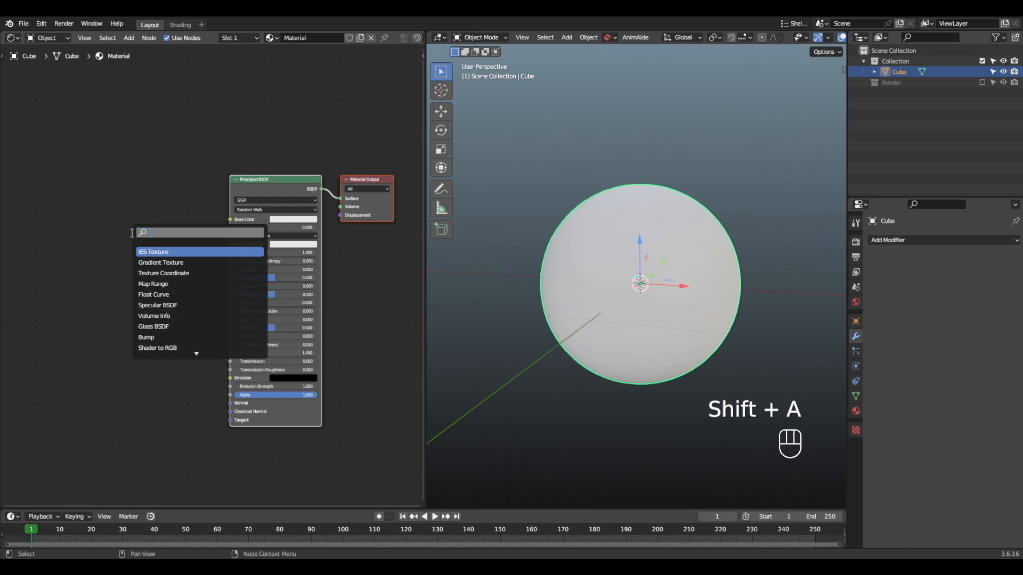
text(noi)
key(Return)
click(66, 237)
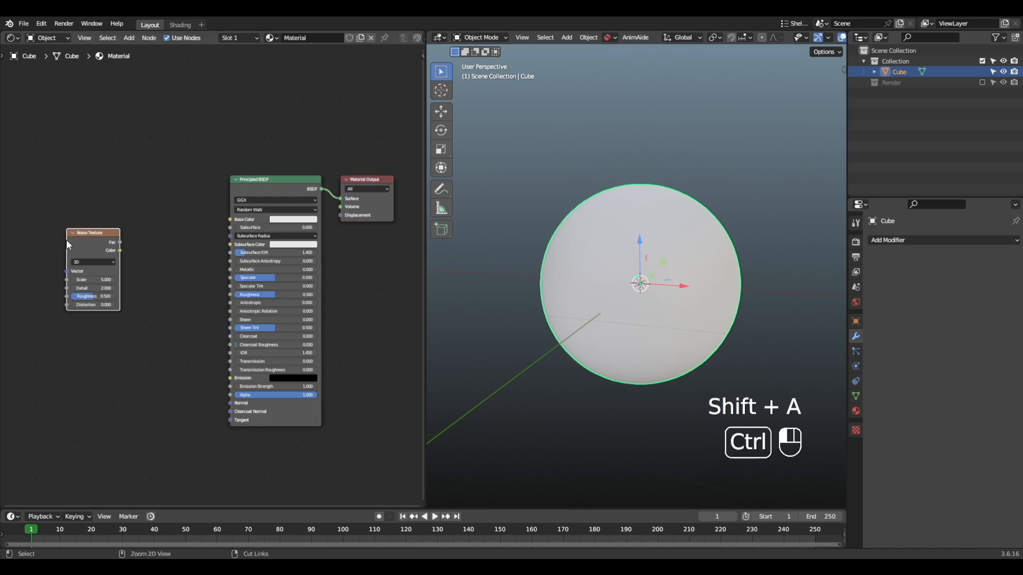
Widen the Shader Editor and move the Noise Texture node farther away from the Principled BSDF
alt+shift+middle_drag(159, 275, 232, 273)
scroll(229, 263, down, 1)
scroll(228, 252, up, 2)
drag(425, 263, 561, 271)
drag(218, 226, 184, 230)
scroll(252, 252, up, 2)
alt+shift+middle_drag(250, 251, 297, 247)
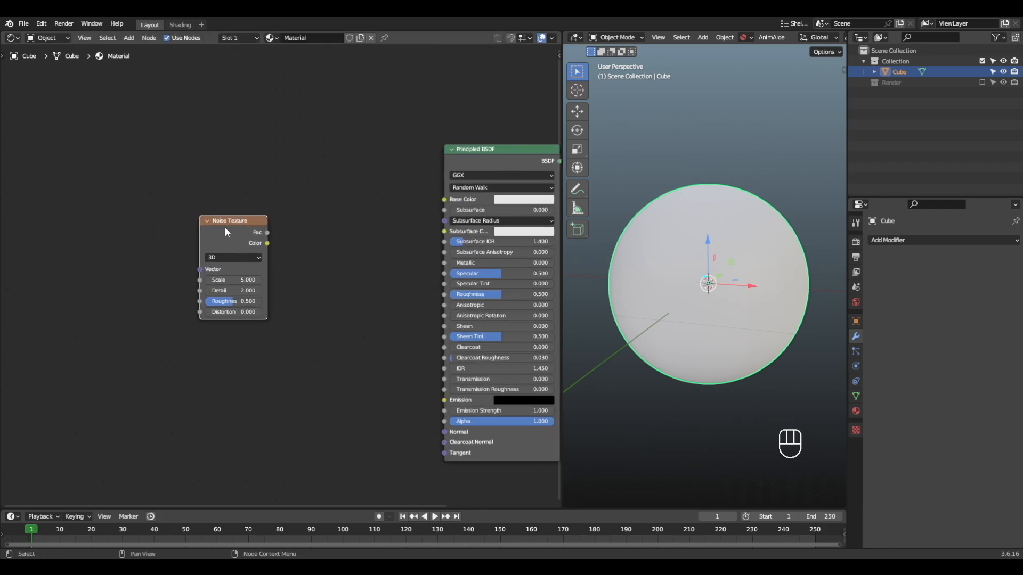
drag(224, 226, 164, 230)
Add a Color Ramp node beside the Noise Texture and connect the noise's Fac output to the ramp's Fac input
key(shift+a)
text(color ramp)
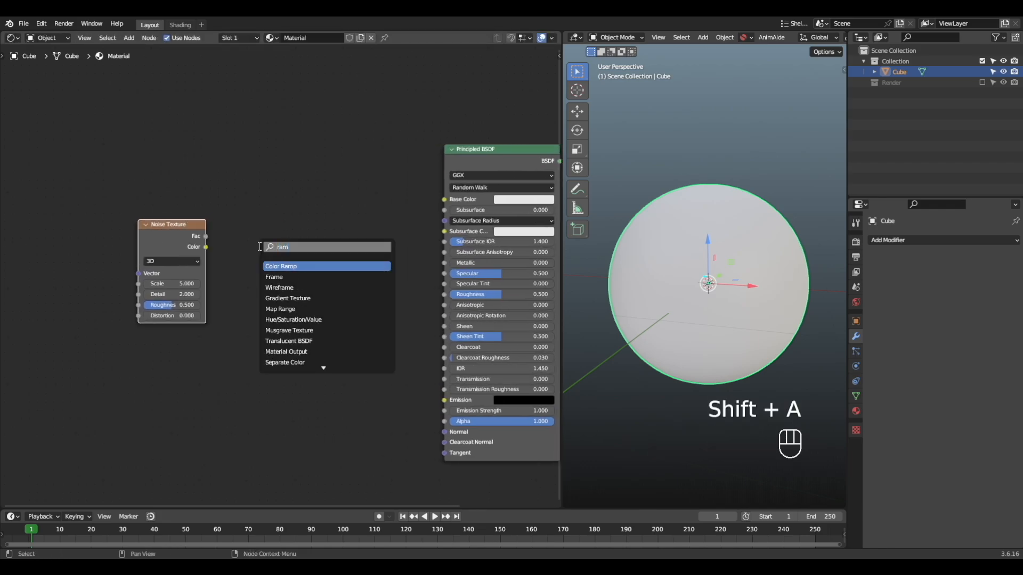
key(Return)
click(228, 232)
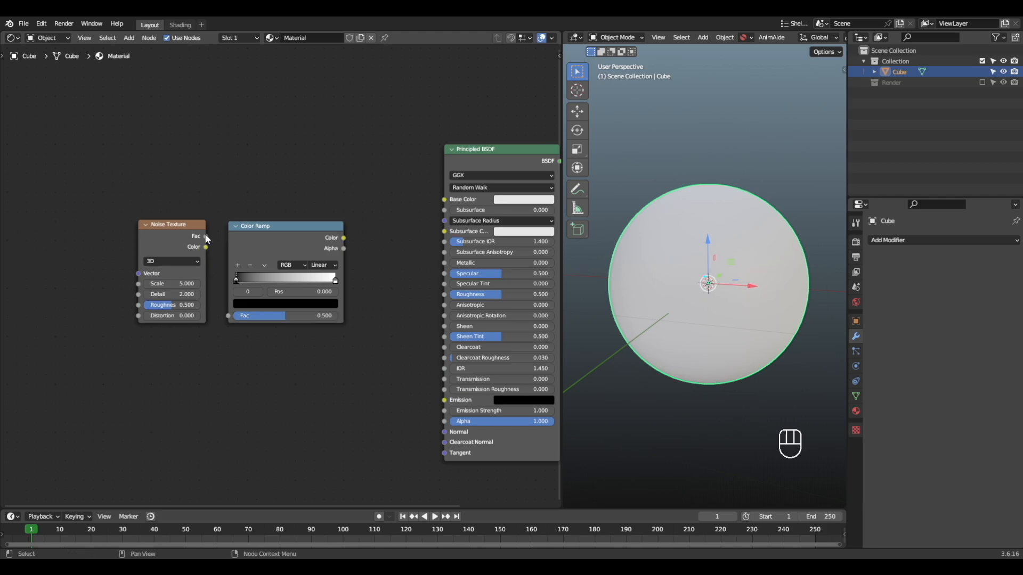
drag(206, 236, 230, 327)
Move the Noise Texture and Color Ramp nodes farther from the Principled BSDF to free up space between them
scroll(223, 314, up, 1)
drag(164, 220, 135, 225)
click(252, 228)
drag(252, 228, 221, 228)
scroll(221, 229, down, 1)
alt+shift+middle_drag(221, 229, 293, 240)
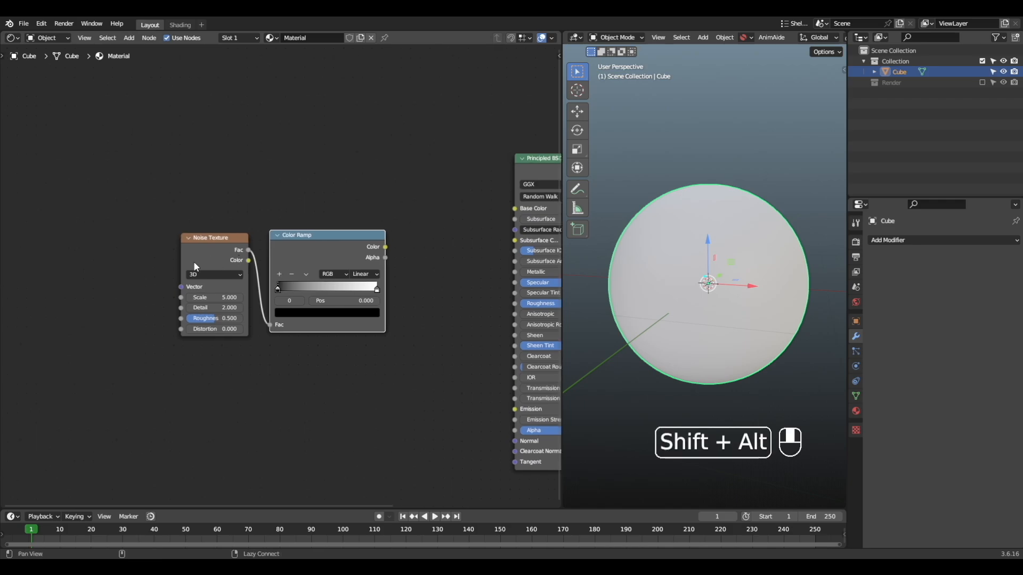
shift+click(193, 262)
drag(290, 236, 224, 234)
Add connected Texture Coordinate and Mapping nodes to the Noise Texture using Node Wrangler's texture setup
click(205, 246)
alt+shift+middle_drag(224, 234, 248, 232)
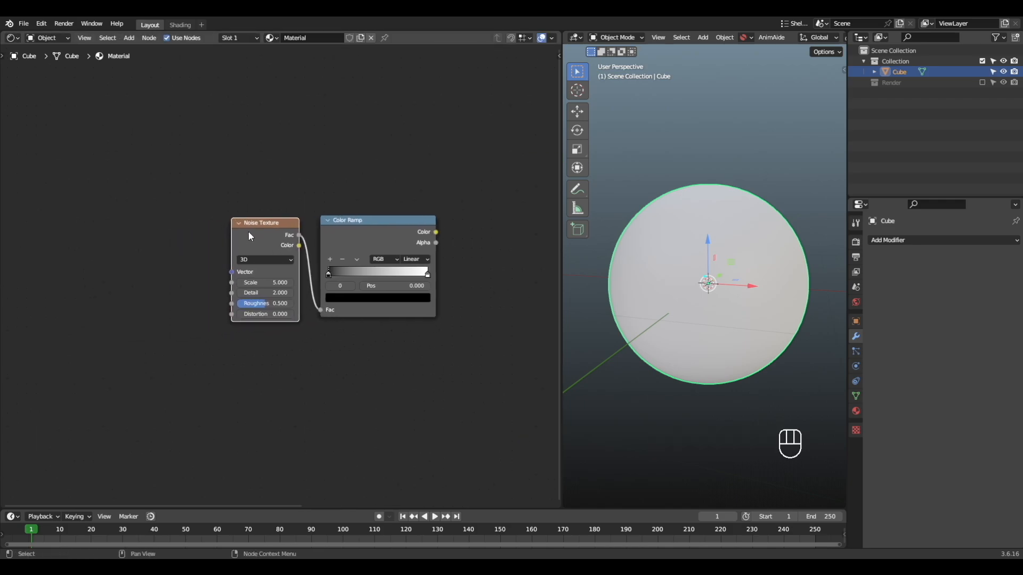
click(244, 223)
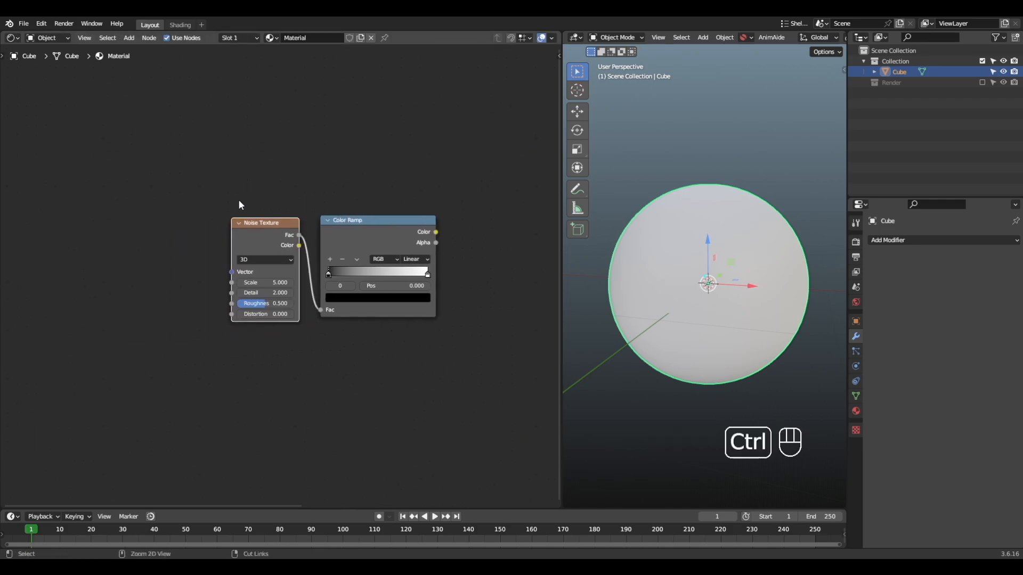
key(ctrl+t)
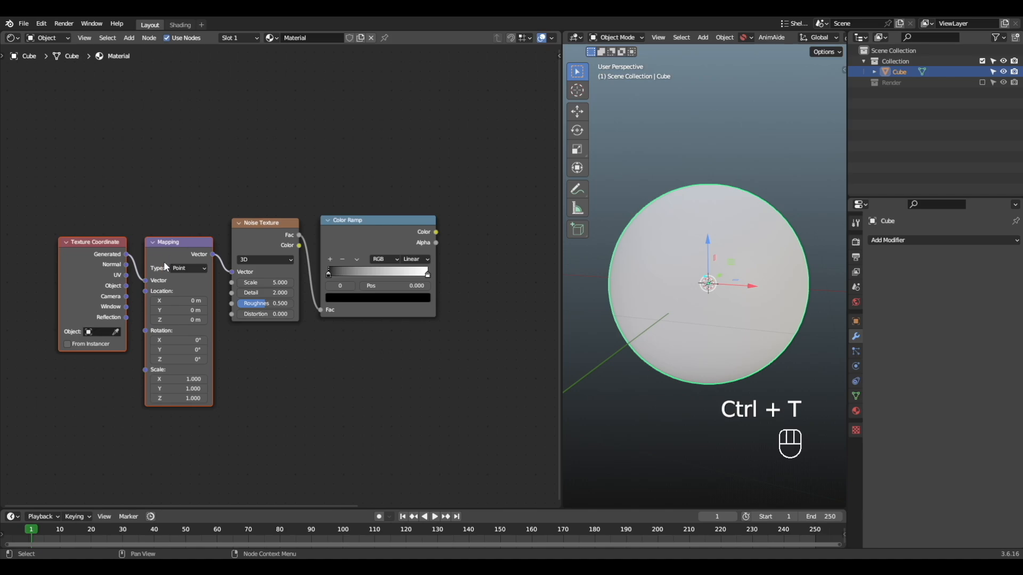
Add a Voronoi Texture node between the Color Ramp and the Principled BSDF, with its distance metric set to Minkowski
alt+shift+middle_drag(164, 266, 107, 297)
scroll(260, 285, down, 1)
alt+shift+middle_drag(372, 307, 280, 308)
key(shift+a)
text(voro)
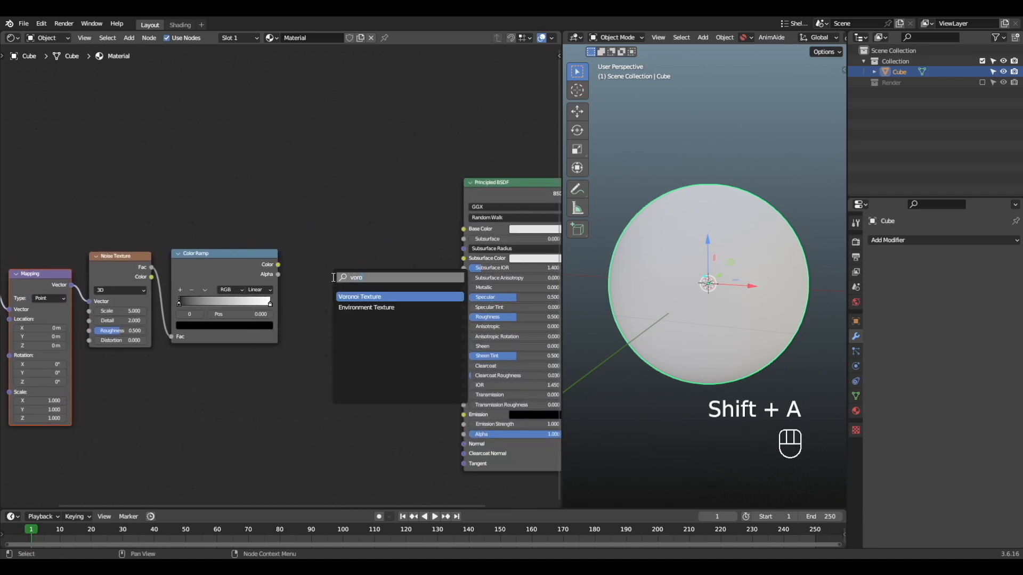
key(Return)
click(345, 317)
click(346, 319)
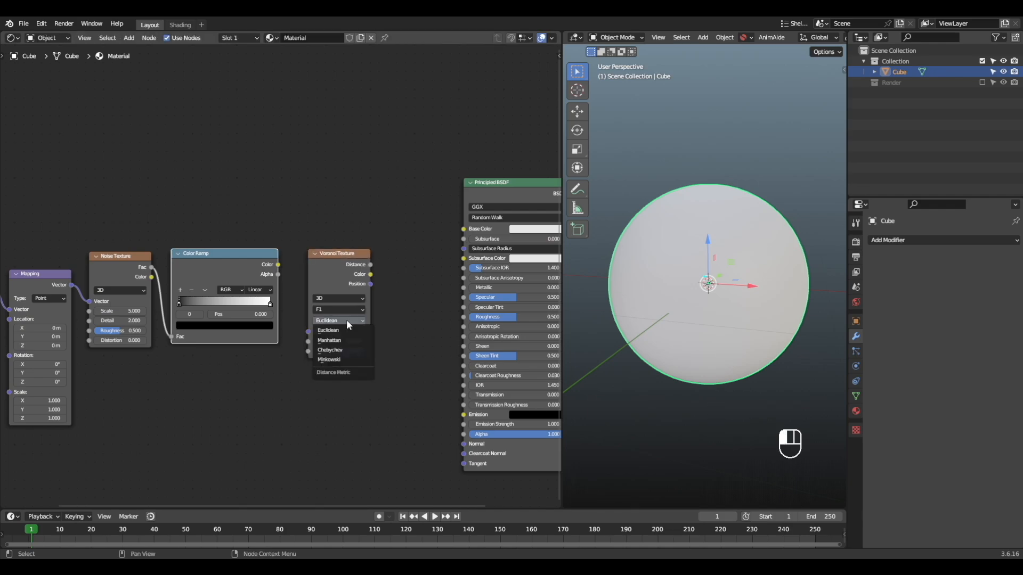
click(345, 360)
Connect the Color Ramp's Color output to the Voronoi Texture's Exponent input
alt+shift+middle_drag(394, 292, 346, 292)
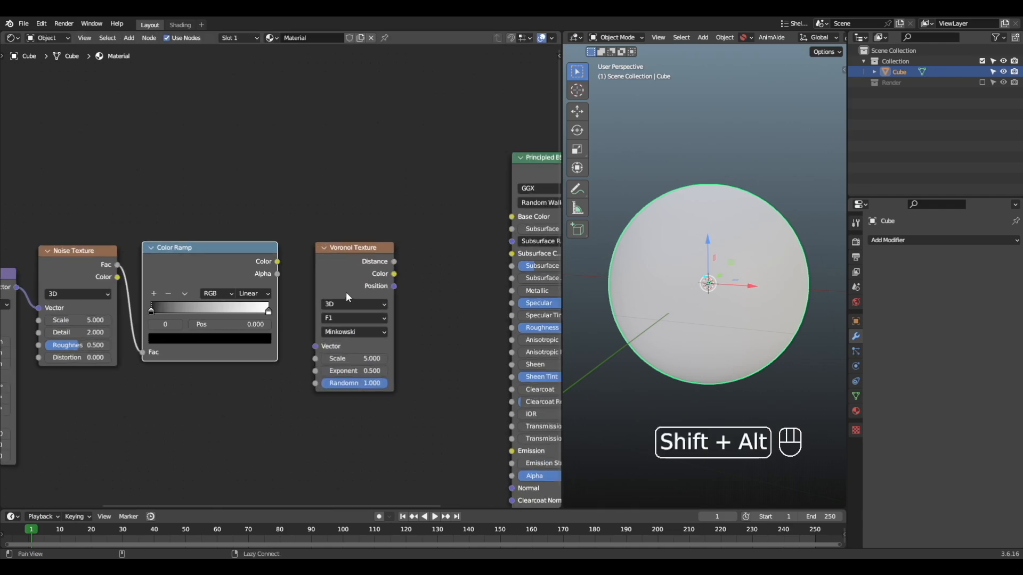
scroll(241, 229, up, 1)
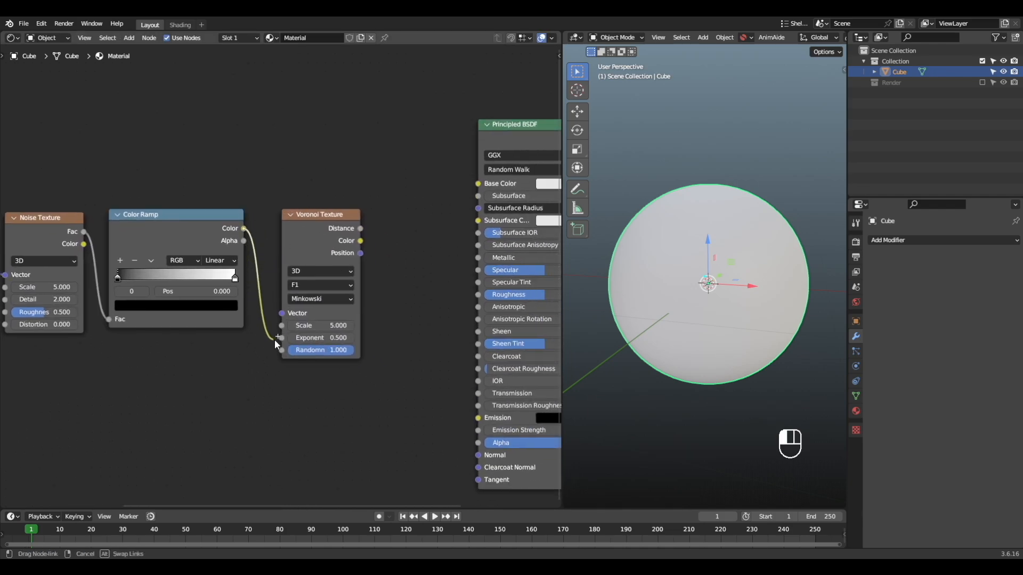
drag(275, 341, 283, 340)
scroll(298, 381, down, 2)
alt+shift+middle_drag(328, 354, 274, 340)
scroll(257, 350, down, 2)
scroll(289, 315, up, 1)
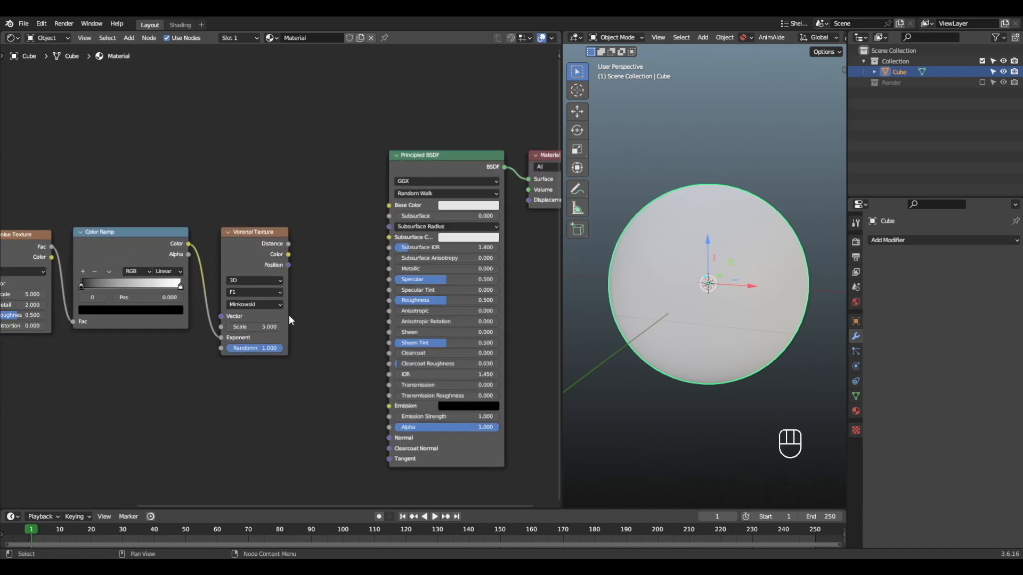
Preview the Voronoi Texture's Distance output on the sphere and widen the 3D viewport
ctrl+shift+click(254, 242)
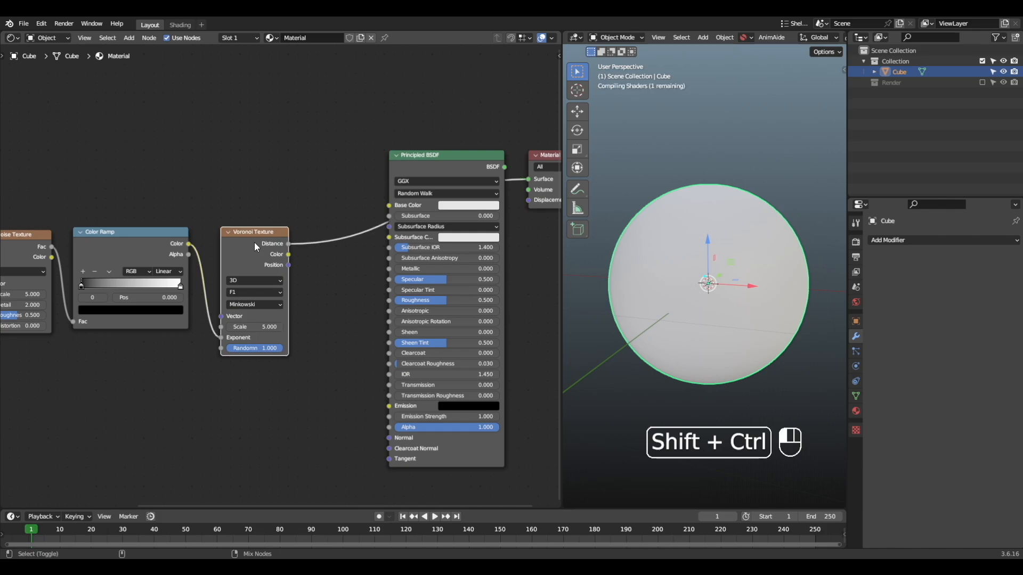
alt+shift+middle_drag(335, 325, 426, 293)
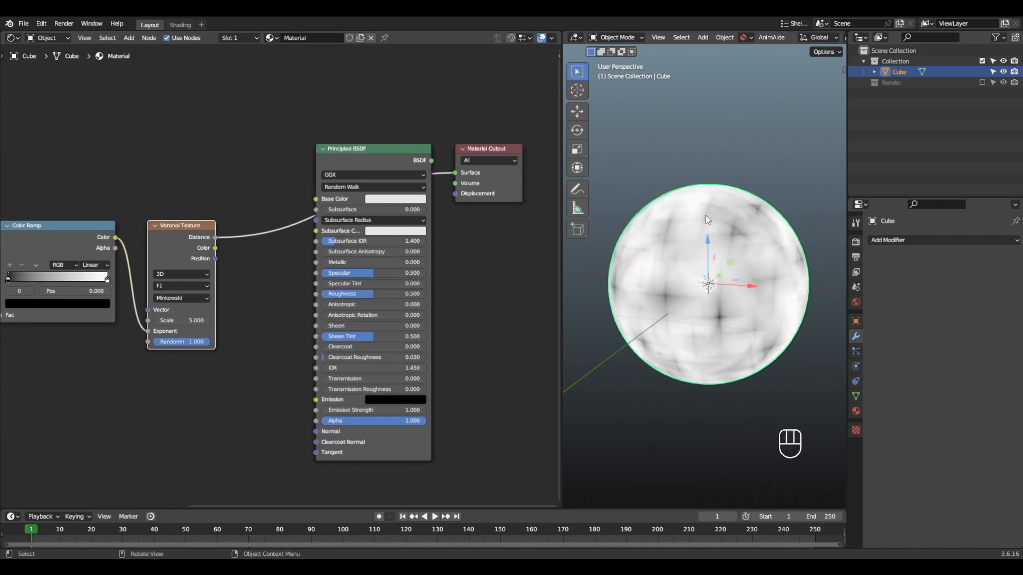
drag(561, 328, 512, 326)
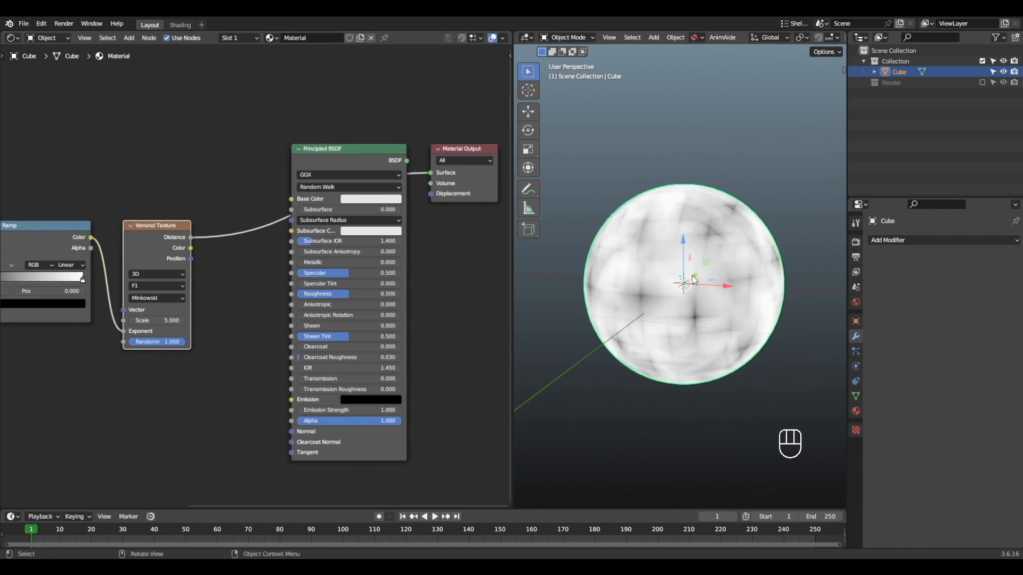
Preview the Color Ramp, Noise Texture, Voronoi Texture and Principled BSDF nodes on the sphere one after another
alt+shift+middle_drag(221, 277, 318, 269)
ctrl+shift+click(140, 221)
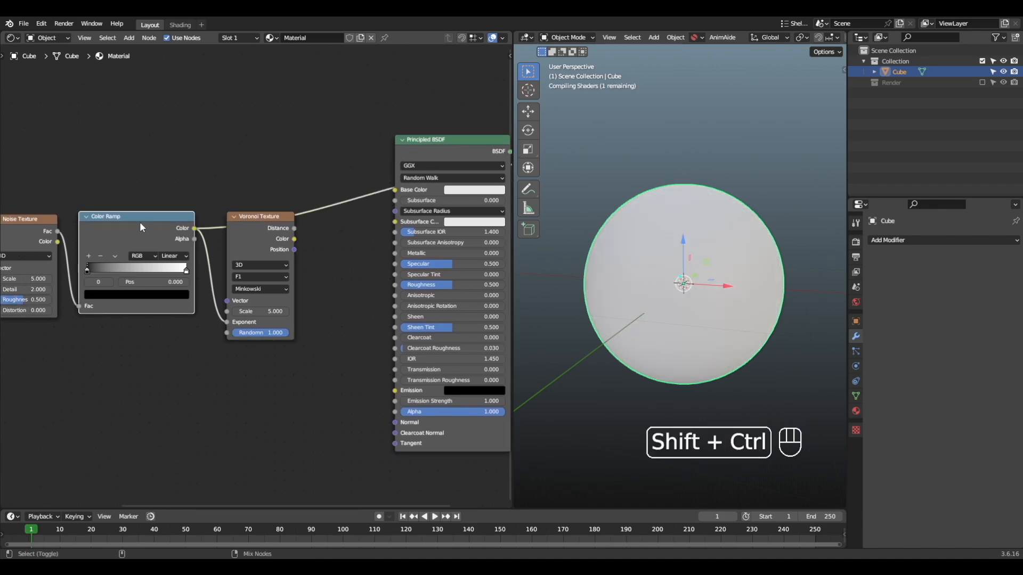
ctrl+shift+click(34, 229)
ctrl+shift+click(151, 235)
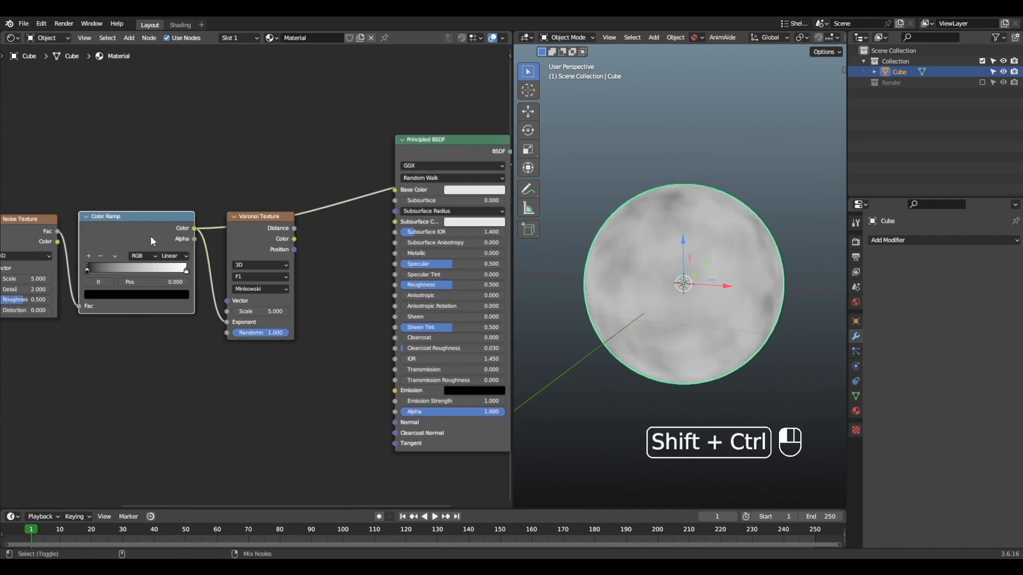
ctrl+shift+click(258, 223)
mouse_move(311, 200)
alt+shift+middle_down()
mouse_move(183, 218)
mouse_move(257, 203)
alt+shift+middle_up()
ctrl+shift+click(356, 155)
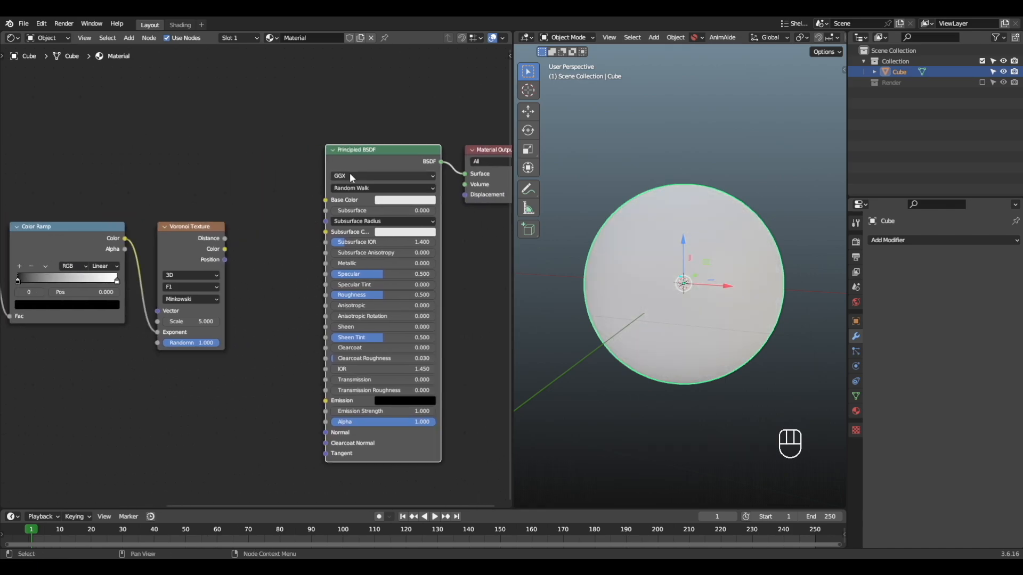
alt+shift+middle_drag(349, 153, 334, 153)
ctrl+scroll(333, 155, right, 2)
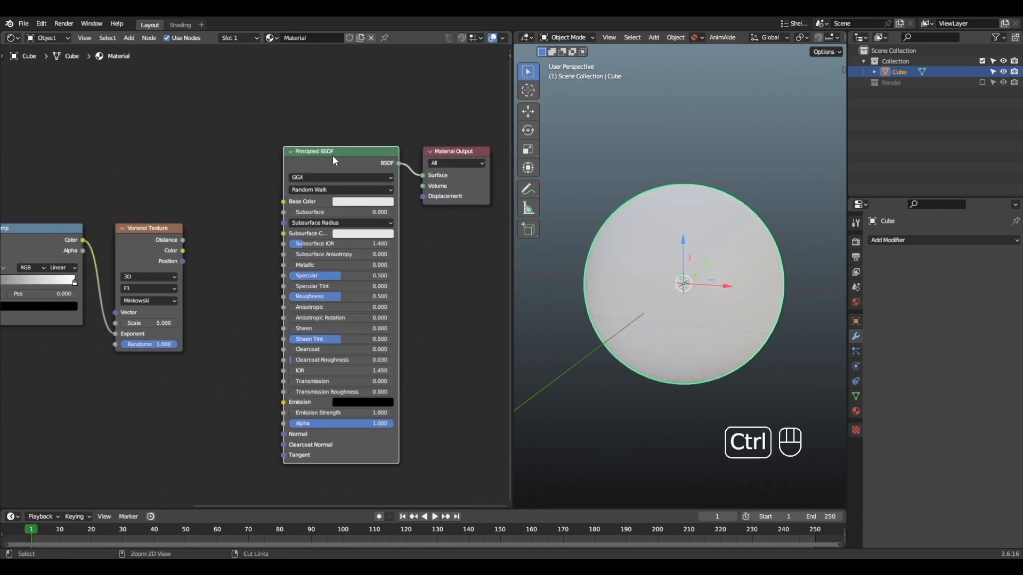
Cycle the sphere preview through the Voronoi Texture's outputs, ending on Distance
ctrl+shift+click(145, 240)
alt+shift+middle_drag(145, 241, 254, 196)
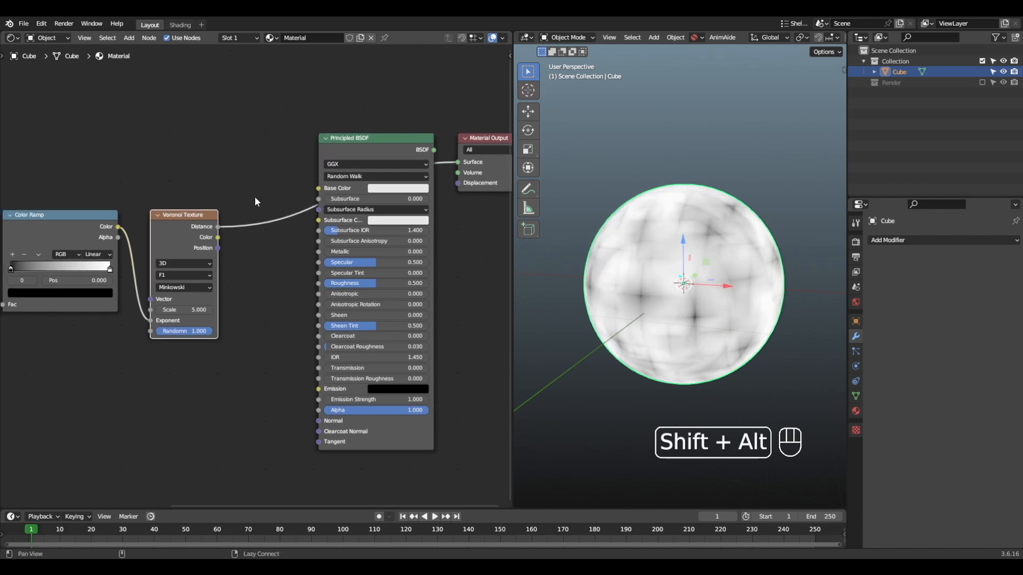
scroll(229, 223, up, 1)
ctrl+shift+click(190, 228)
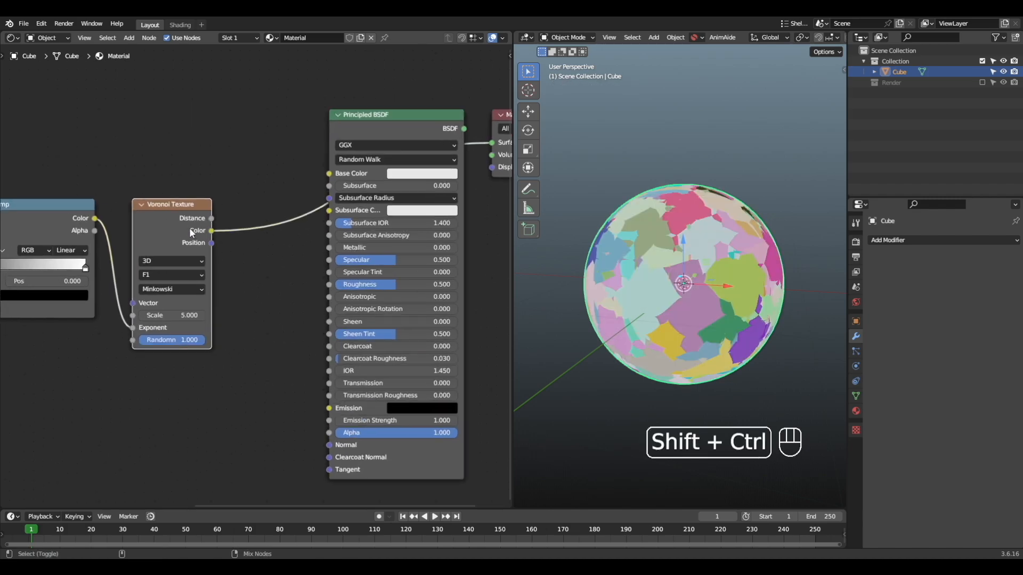
ctrl+shift+click(187, 228)
ctrl+shift+click(181, 231)
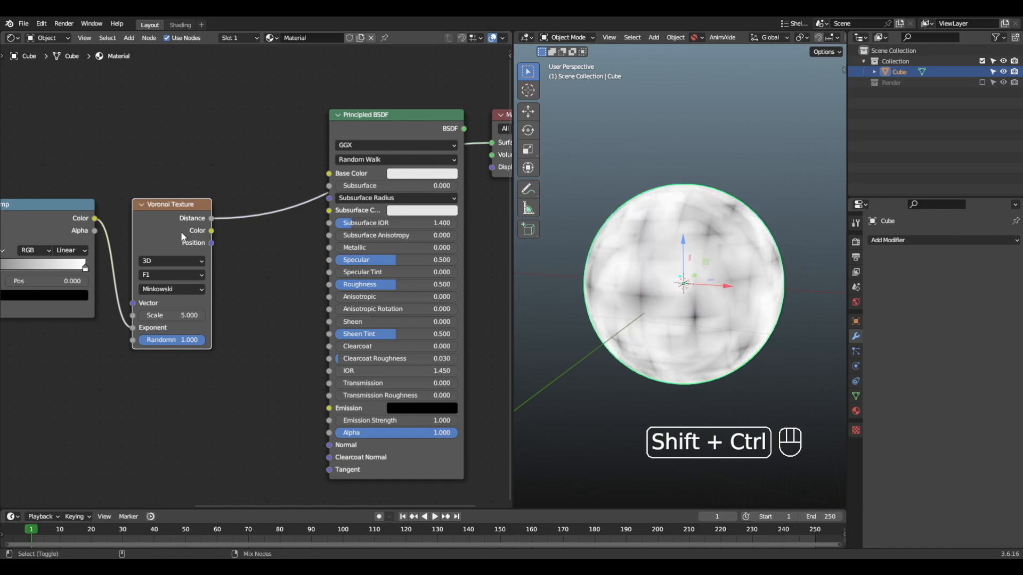
Move the whole chain of texture nodes farther away from the Principled BSDF
scroll(176, 233, down, 1)
middle_drag(171, 234, 315, 235)
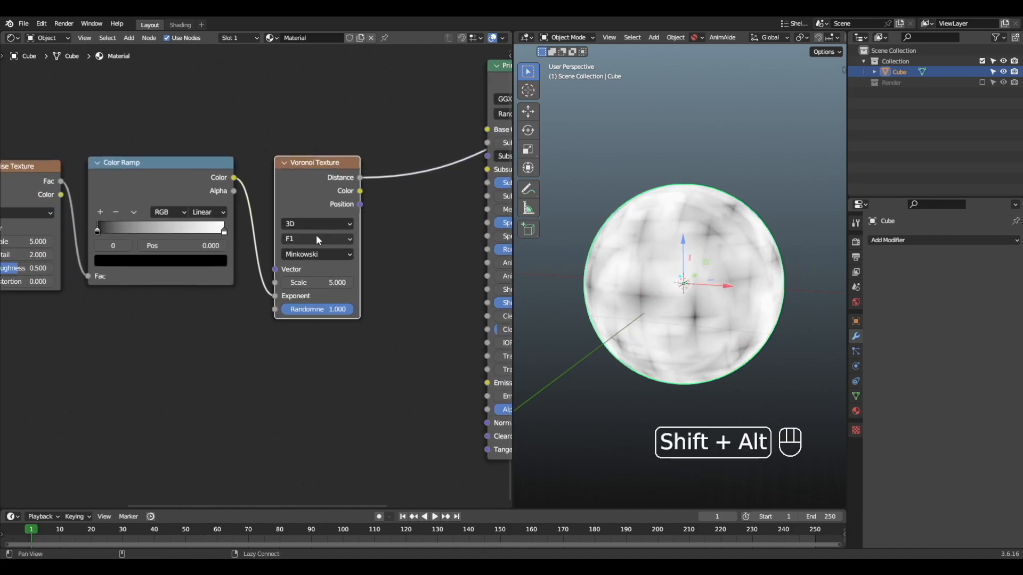
scroll(153, 326, down, 1)
alt+shift+middle_drag(153, 326, 276, 322)
scroll(266, 323, down, 3)
drag(64, 378, 377, 217)
drag(375, 218, 232, 221)
Set the Color Ramp's black stop to position 0.227 and its white stop to 0.827
scroll(200, 319, up, 1)
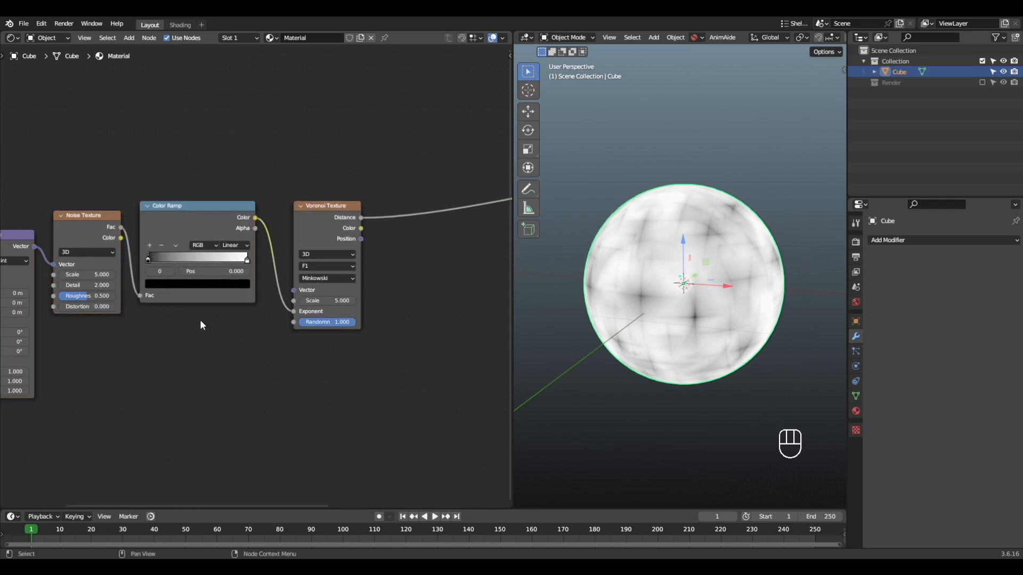
drag(148, 259, 170, 259)
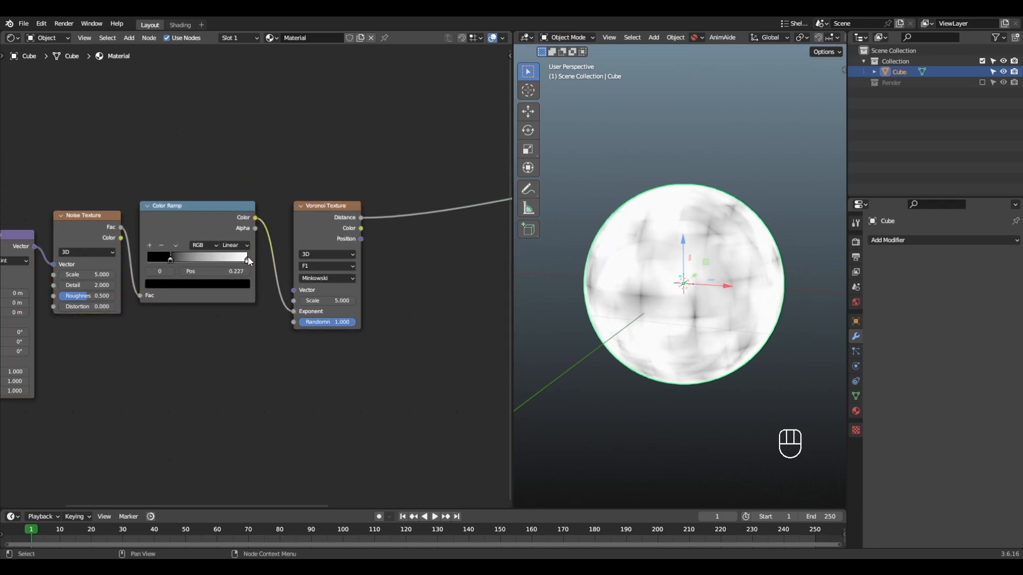
drag(247, 258, 230, 260)
Set the Noise Texture's Scale to 7.160, Detail to 15, Roughness to 1.000 and Distortion to 0.120
scroll(242, 265, up, 1)
shift+middle_drag(86, 276, 223, 264)
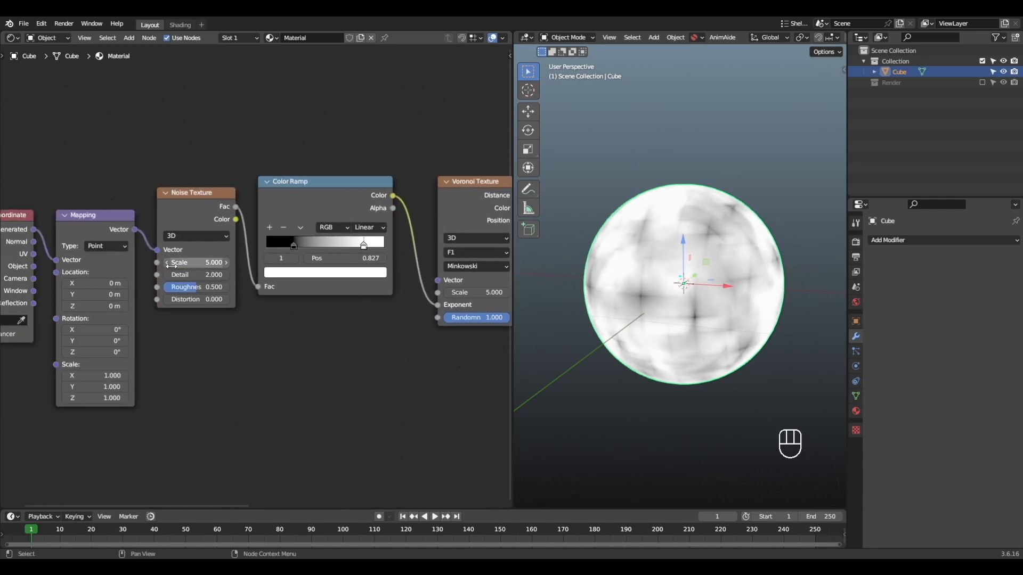
mouse_move(171, 266)
mouse_down()
mouse_move(205, 266)
mouse_move(190, 266)
mouse_up()
scroll(229, 249, up, 1)
alt+shift+middle_drag(229, 249, 192, 253)
scroll(260, 281, up, 3)
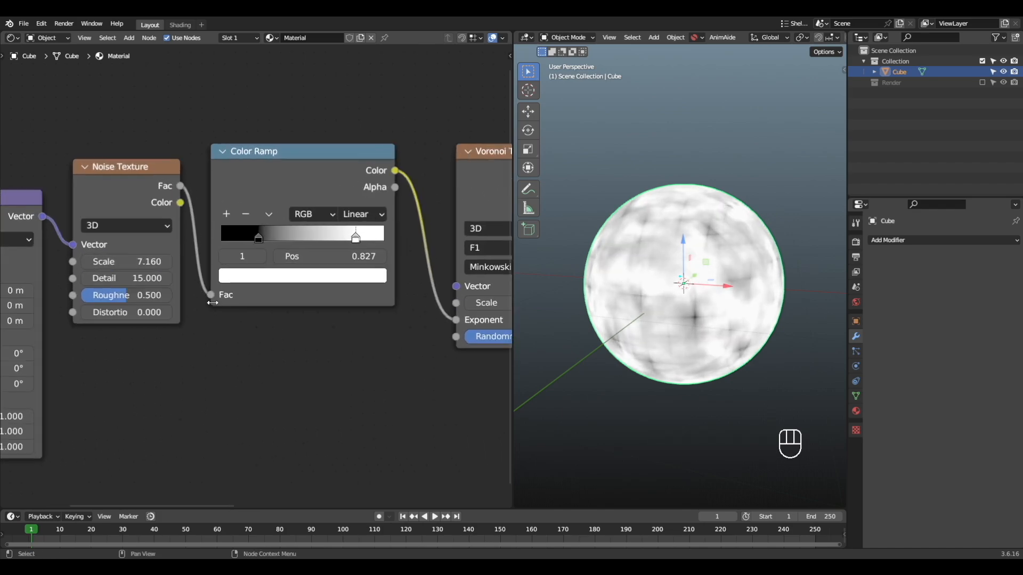
alt+shift+middle_drag(212, 302, 191, 310)
drag(112, 301, 160, 301)
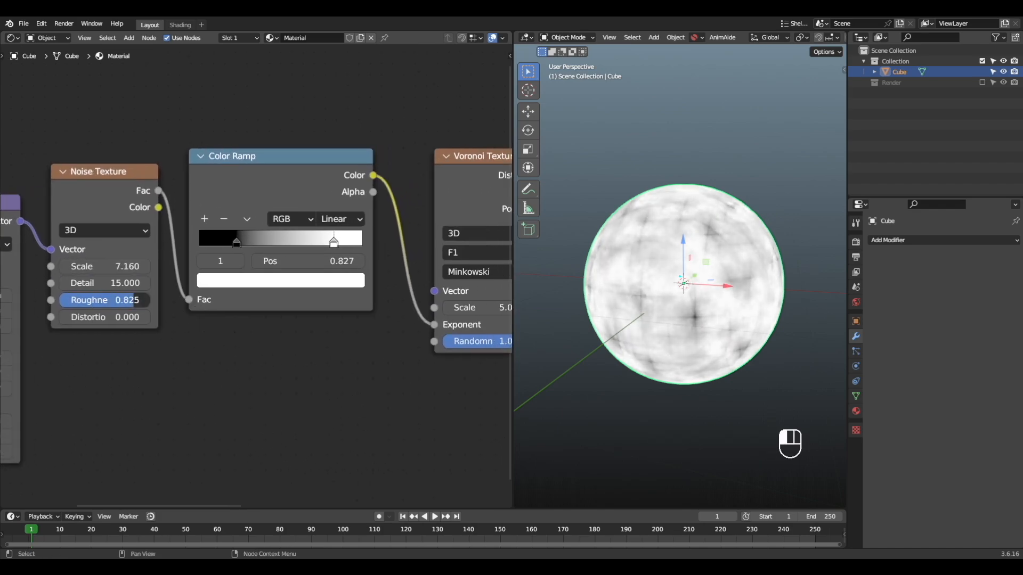
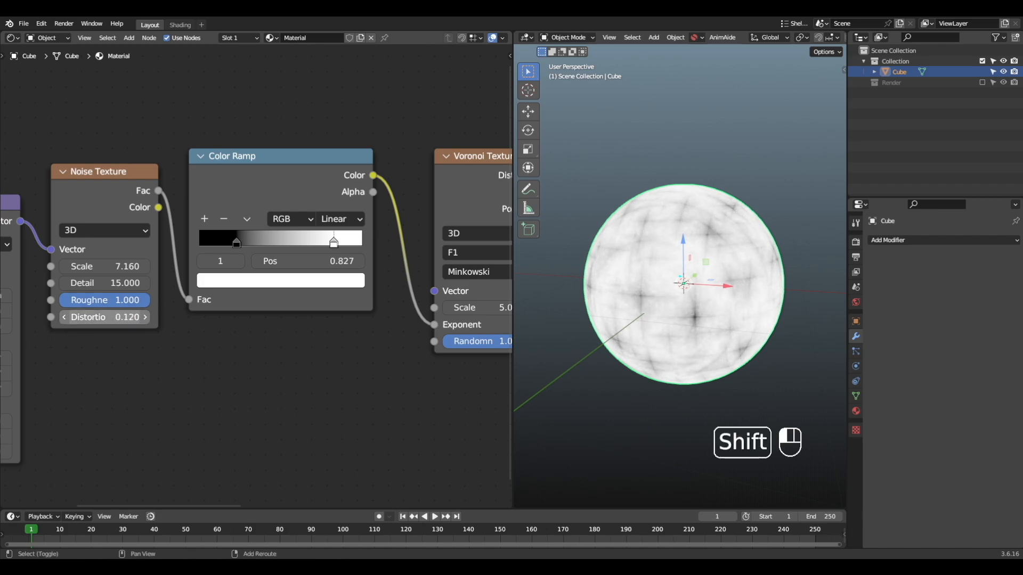
Change the Voronoi Texture's feature output to F2
alt+shift+middle_drag(279, 280, 71, 291)
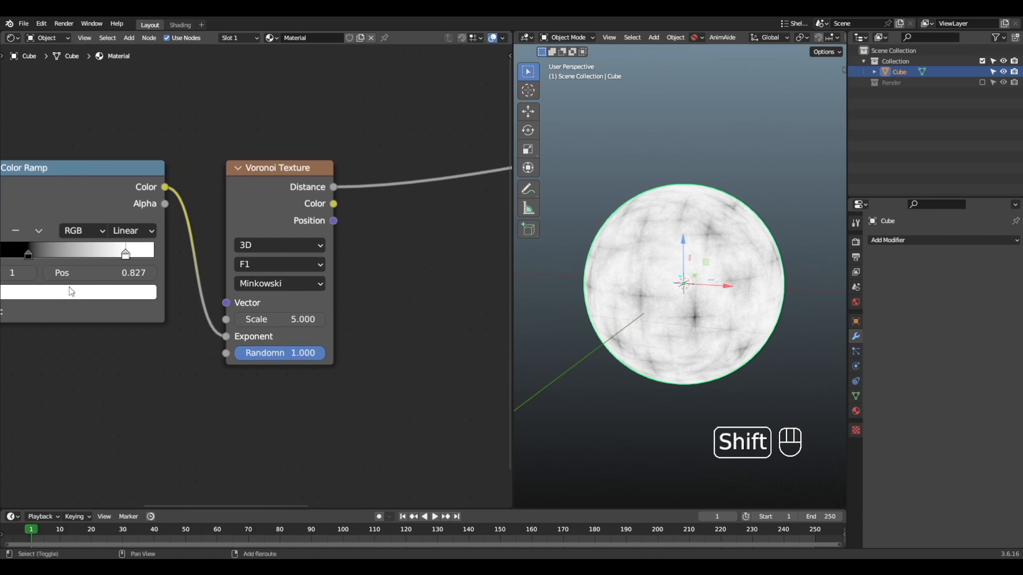
scroll(236, 303, down, 2)
alt+shift+middle_drag(236, 303, 180, 303)
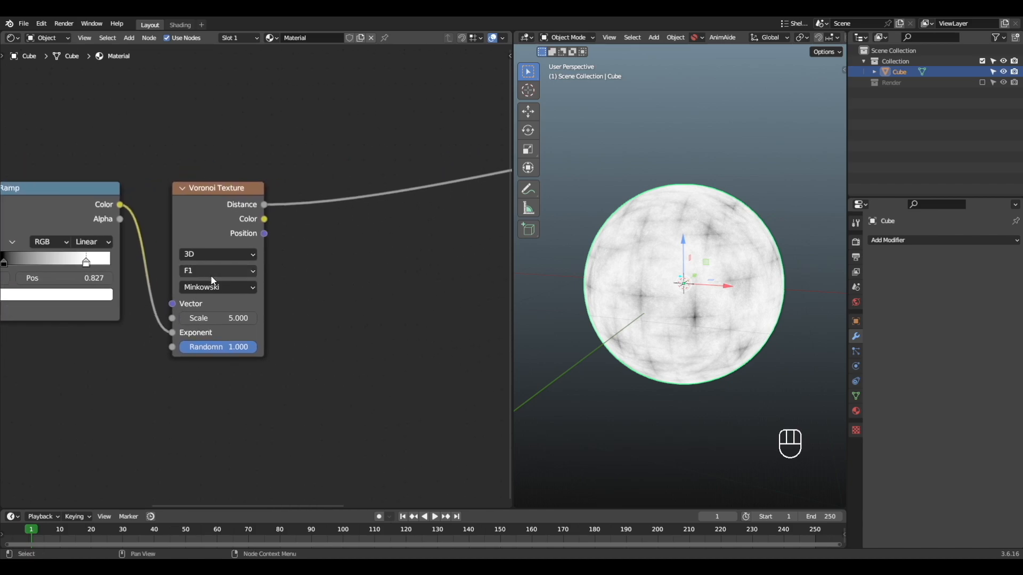
click(205, 272)
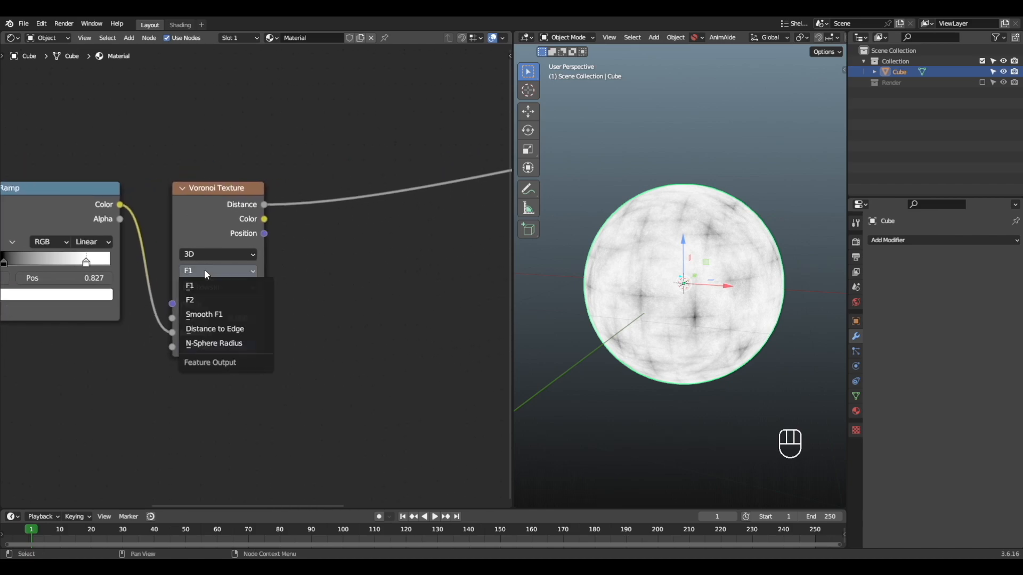
click(203, 302)
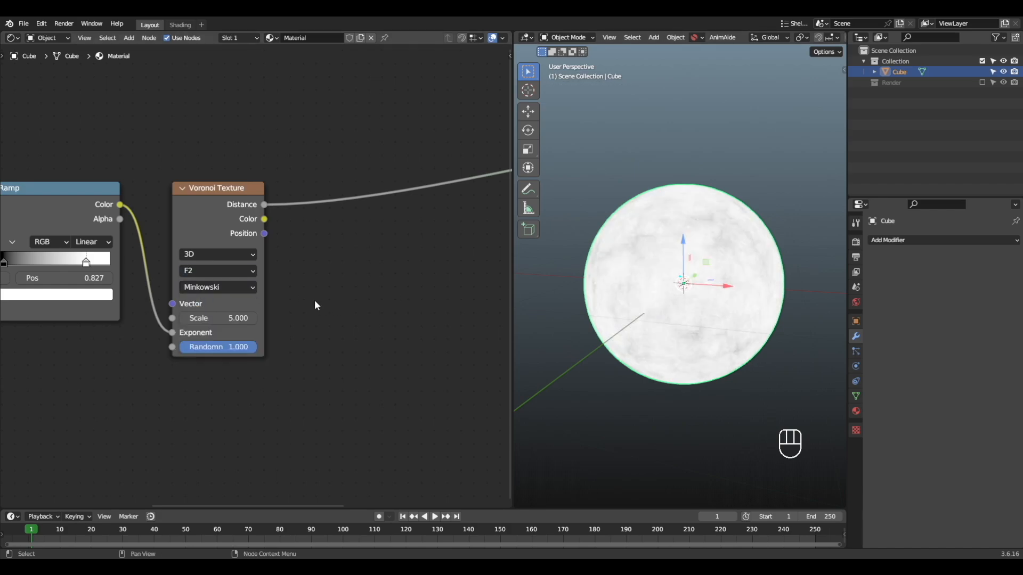
Insert a second Color Ramp node on the link leaving the Voronoi Texture's Distance output
scroll(314, 305, down, 3)
alt+shift+middle_drag(295, 233, 165, 255)
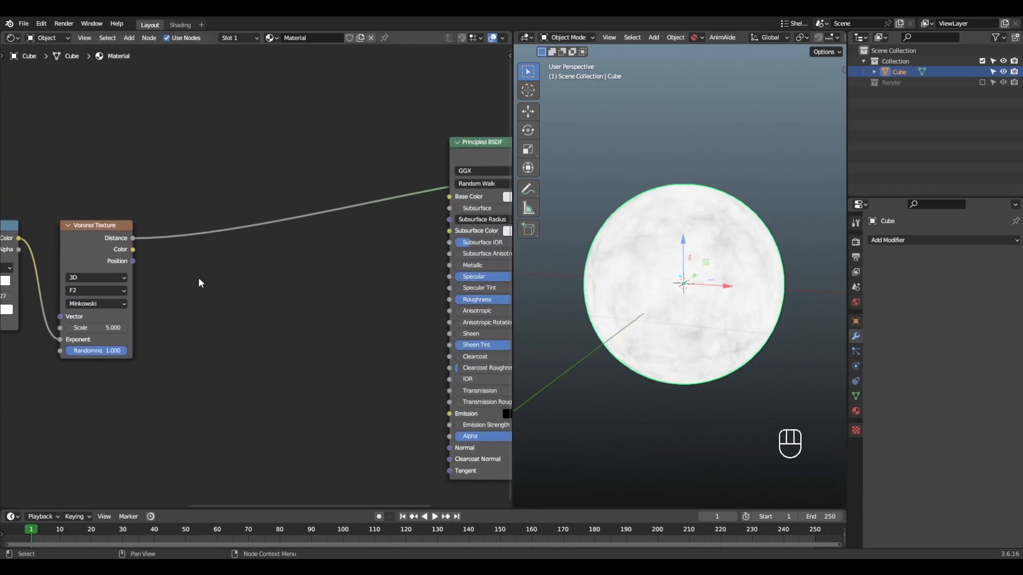
key(shift+a)
mouse_move(200, 278)
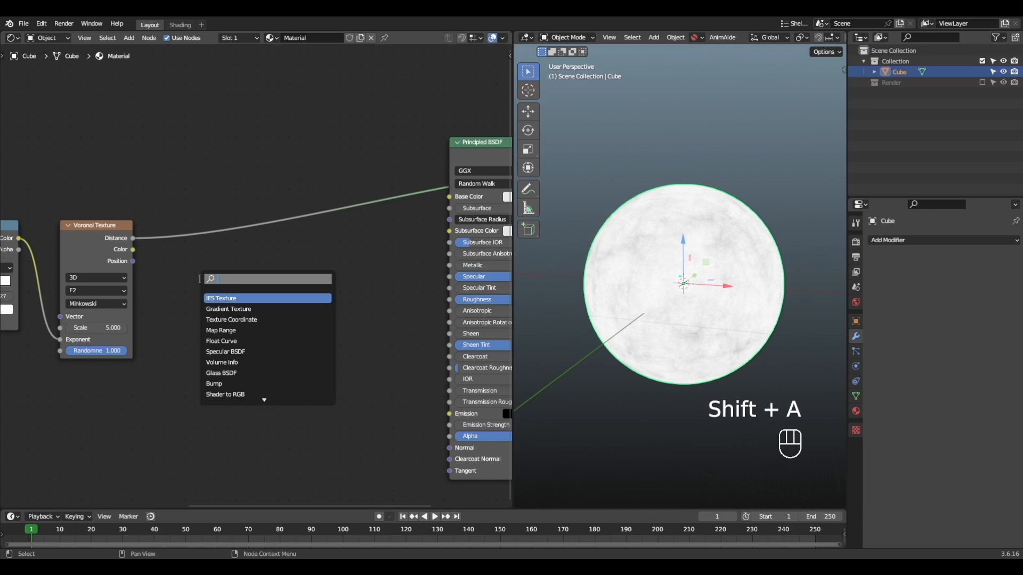
text(color ramp)
key(Return)
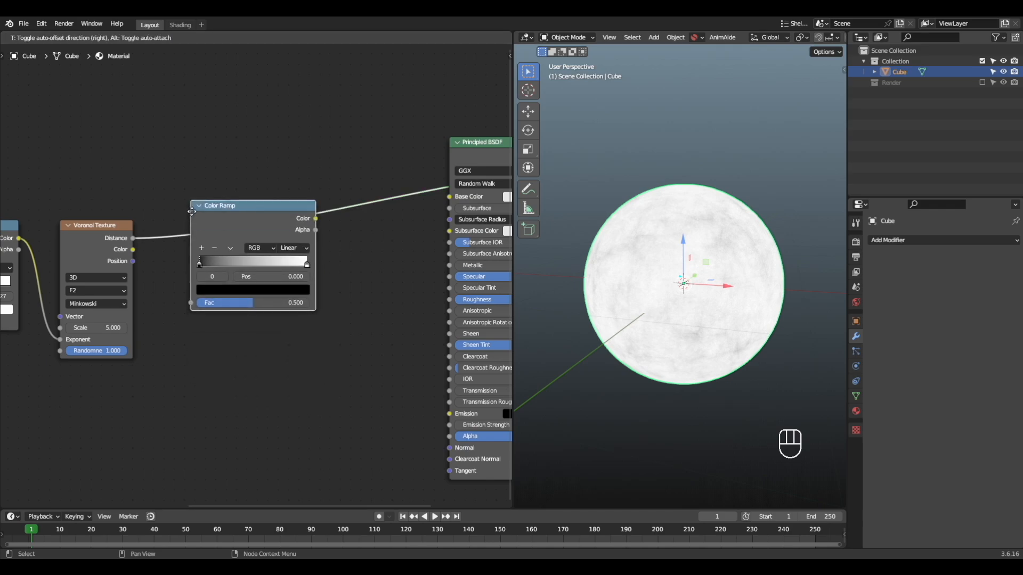
click(225, 243)
mouse_move(225, 244)
alt+shift+middle_down()
mouse_move(312, 235)
mouse_move(241, 237)
mouse_move(337, 176)
mouse_move(91, 196)
mouse_move(326, 202)
mouse_move(220, 224)
alt+shift+middle_up()
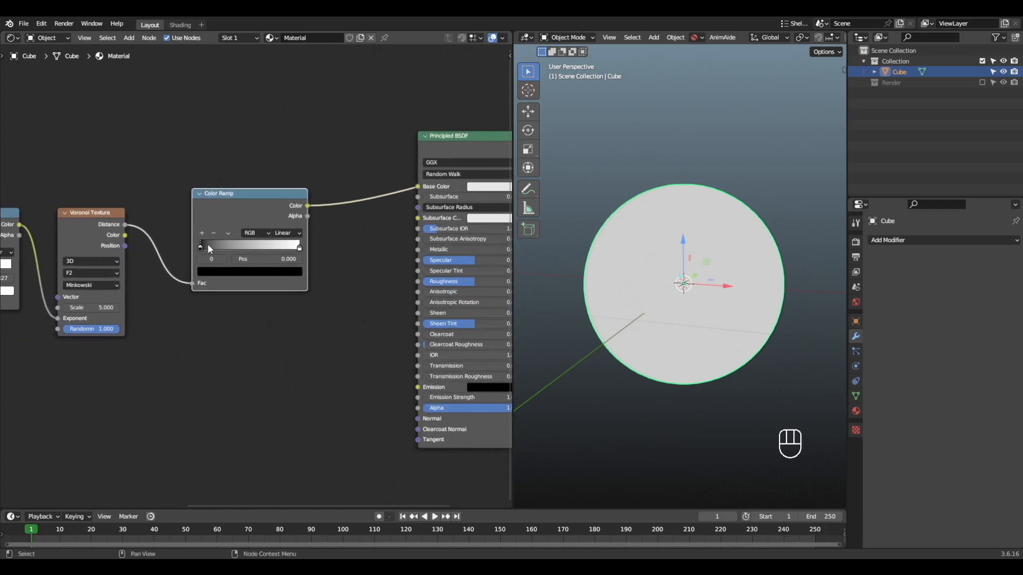
Set the second Color Ramp's black stop to 0.127, shift its white stop inward, and reposition the node above the Voronoi Texture's output
mouse_move(207, 244)
mouse_down()
mouse_move(260, 247)
mouse_move(200, 251)
mouse_up()
drag(237, 198, 238, 141)
alt+shift+middle_drag(194, 249, 258, 246)
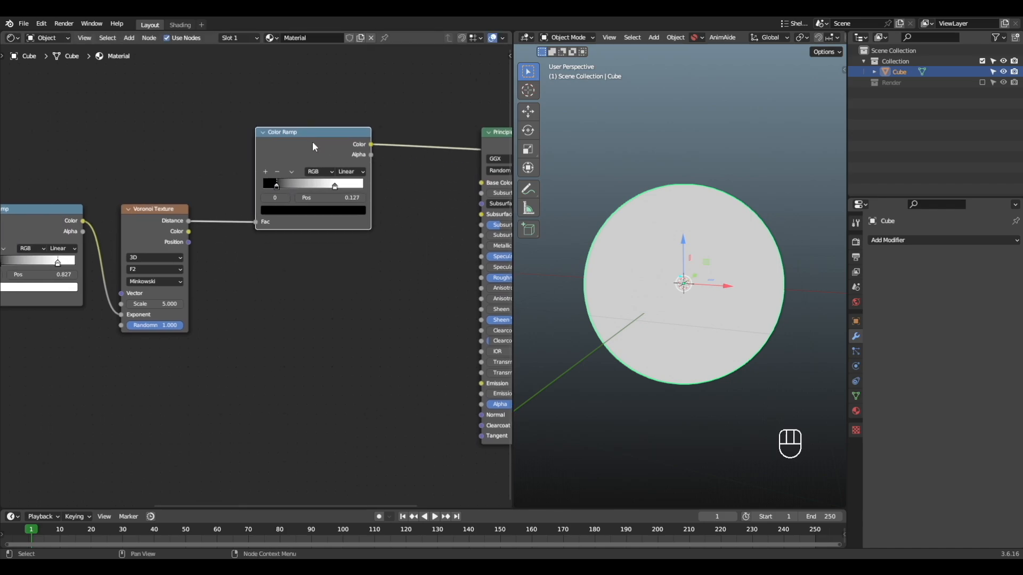
drag(297, 171, 315, 181)
key(shift+a)
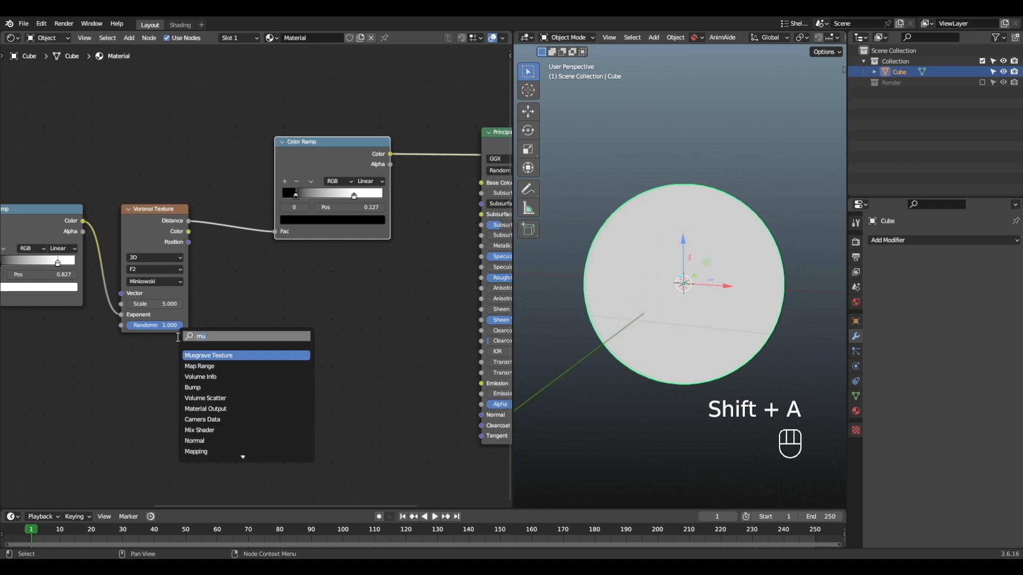
key(Return)
right_click(229, 326)
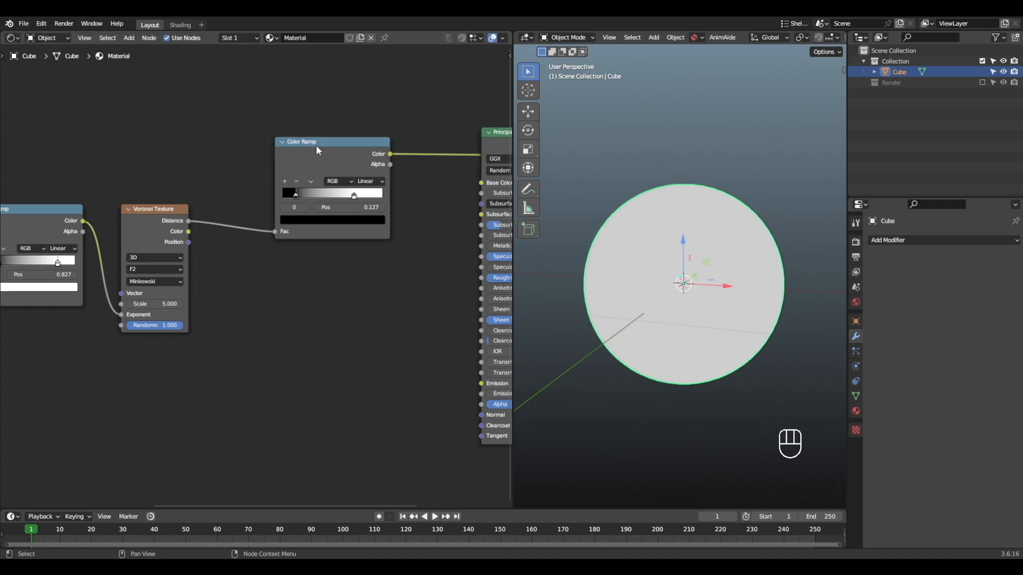
Remove the second Color Ramp while keeping the Voronoi Texture's Distance link, and select the Voronoi Texture
click(315, 145)
key(ctrl+x)
alt+shift+middle_drag(207, 265, 220, 241)
click(165, 195)
Add a Musgrave Texture node directly below the Voronoi Texture
alt+shift+middle_drag(225, 195, 269, 248)
key(shift+a)
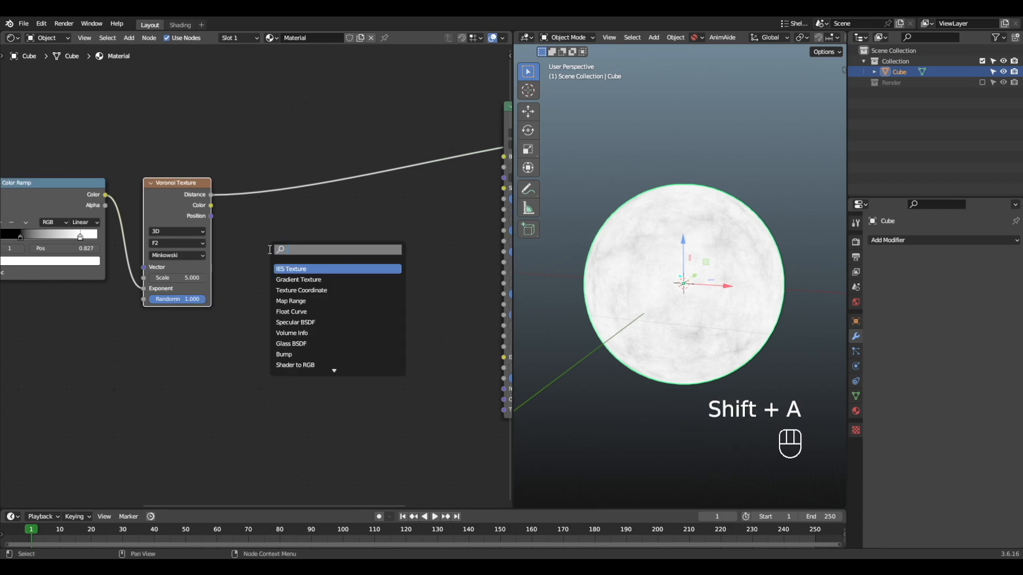
text(mus)
key(Return)
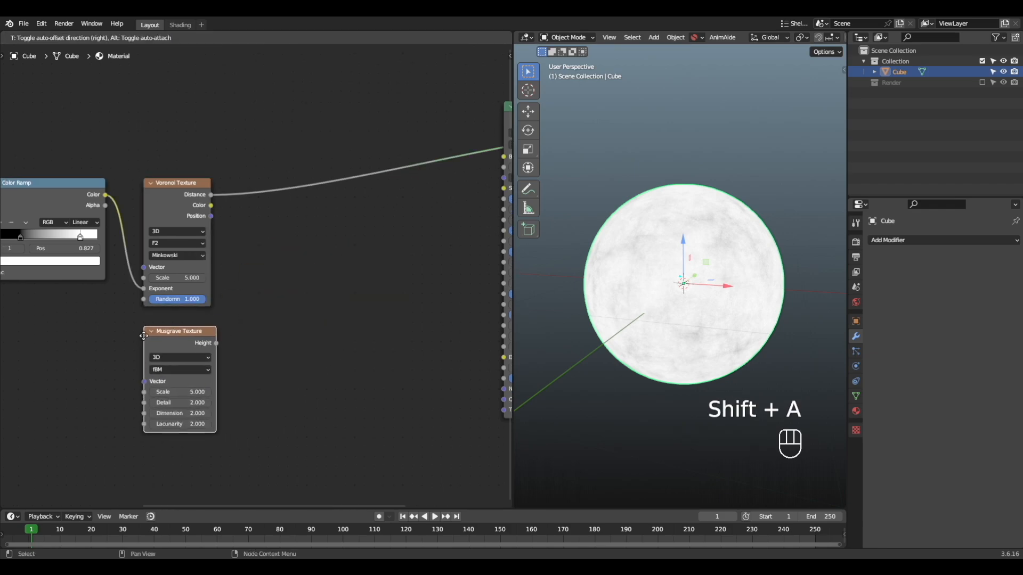
click(157, 330)
Insert a Mix Color node on the link between the Voronoi Texture's Distance output and the Principled BSDF
key(shift+a)
click(253, 228)
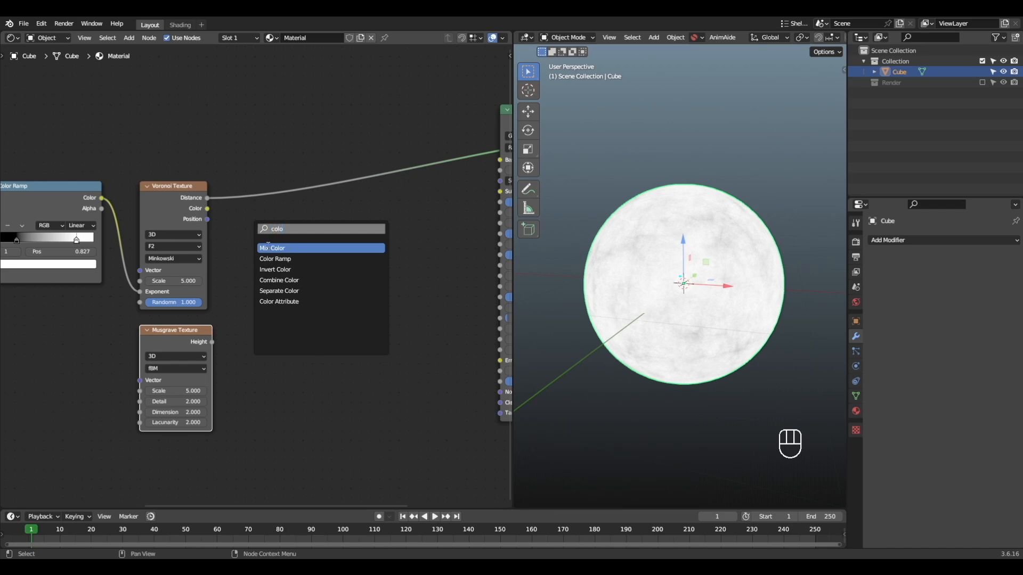
key(Return)
click(308, 280)
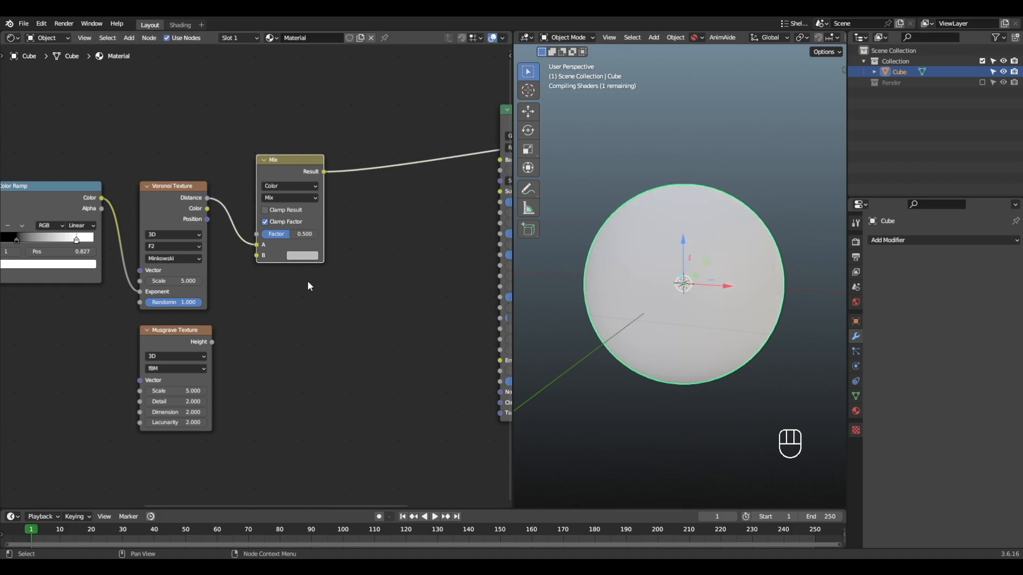
Lower the Mix node and connect the Musgrave Texture's Height output to its B input
drag(270, 166, 284, 240)
scroll(222, 346, up, 2)
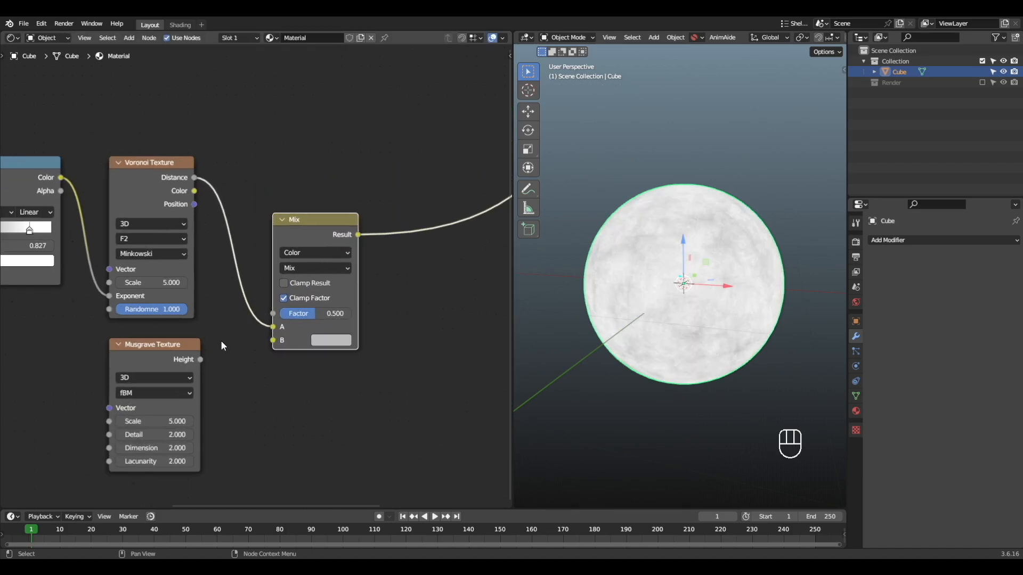
drag(201, 359, 273, 339)
scroll(298, 348, up, 3)
alt+shift+middle_drag(300, 344, 236, 324)
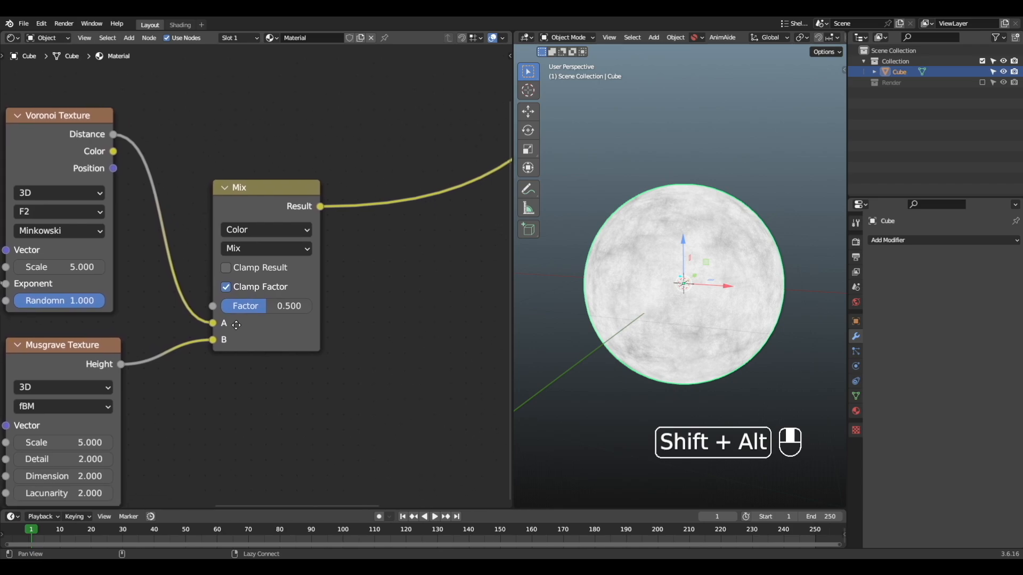
Set the Mix node's blending mode to Subtract and its factor to 0.200
scroll(239, 261, up, 1)
alt+shift+middle_drag(256, 231, 266, 224)
click(260, 234)
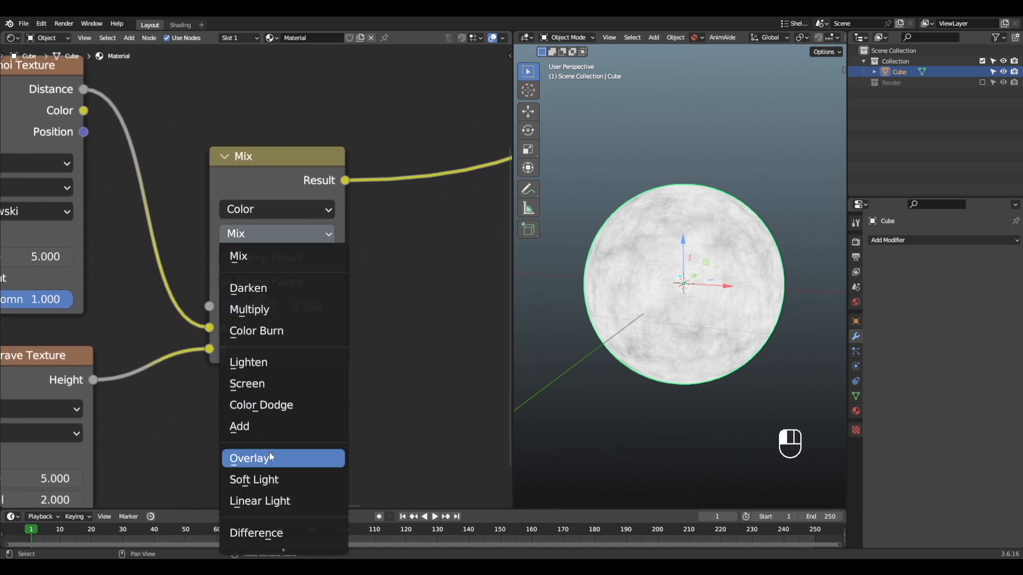
scroll(325, 340, down, 2)
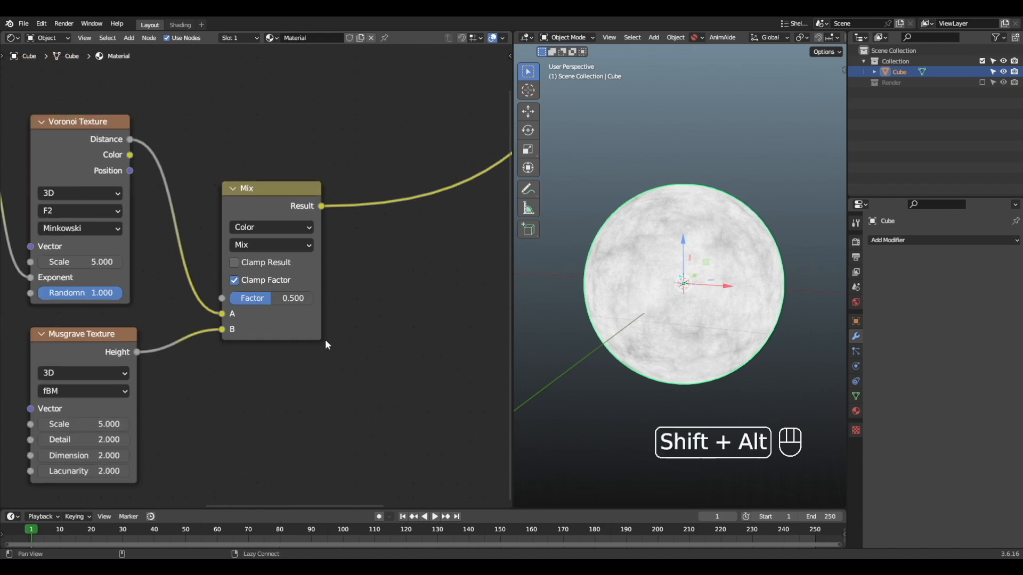
scroll(326, 345, down, 2)
click(282, 218)
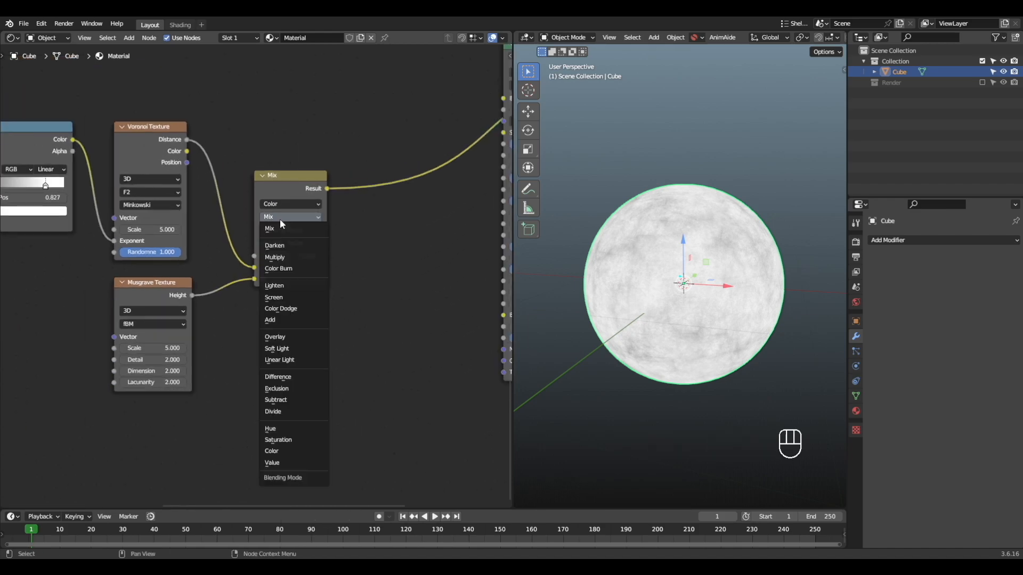
click(288, 400)
scroll(176, 367, up, 2)
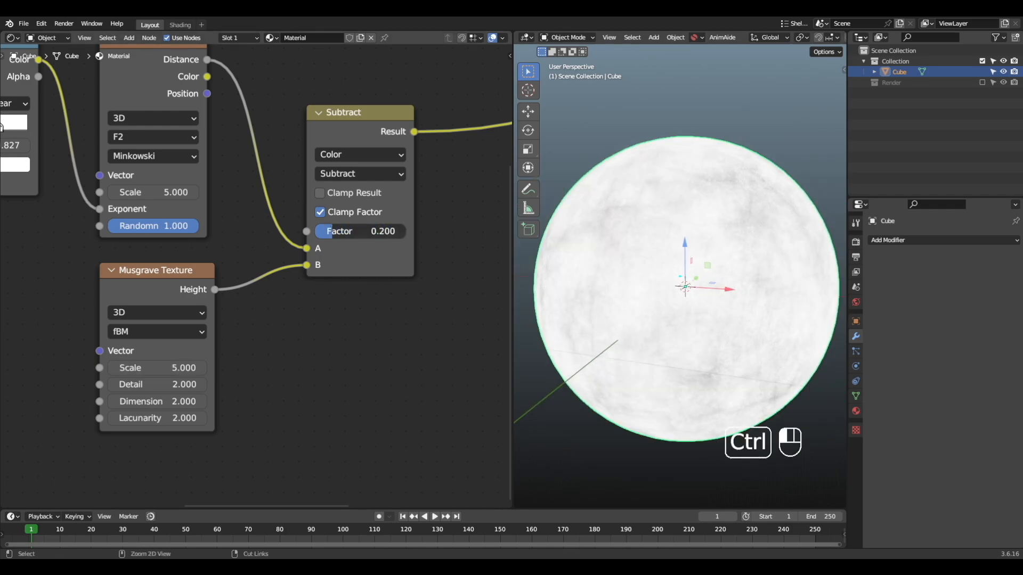
Shift the Subtract node slightly lower and set the Voronoi Texture's scale to 11.100
alt+shift+middle_drag(330, 344, 199, 397)
scroll(272, 293, down, 3)
alt+shift+middle_drag(273, 293, 342, 276)
drag(296, 182, 289, 198)
scroll(299, 279, down, 1)
alt+shift+middle_drag(299, 279, 342, 274)
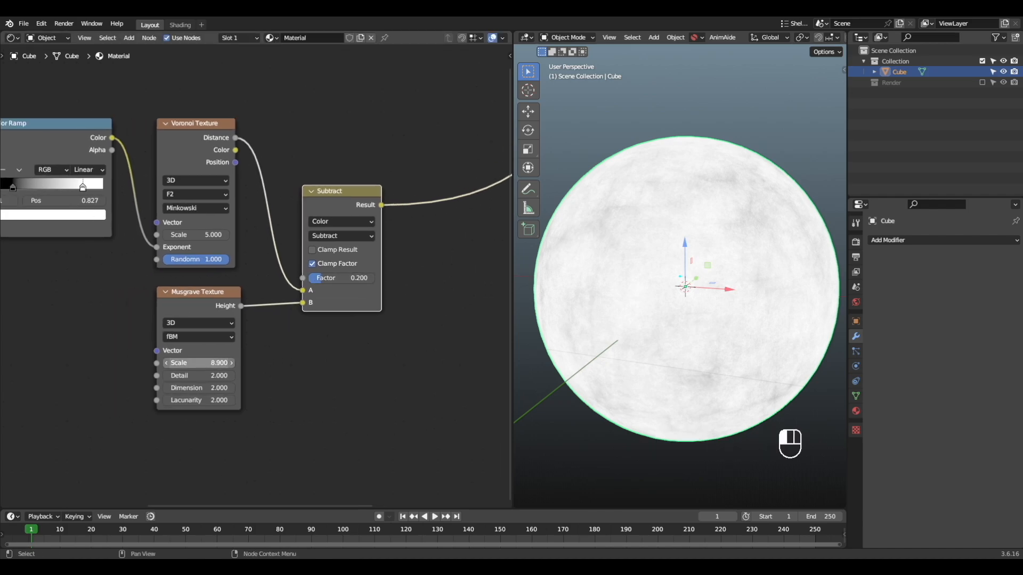
drag(243, 375, 198, 375)
scroll(351, 346, down, 3)
alt+shift+middle_drag(356, 347, 256, 391)
drag(109, 285, 136, 286)
alt+shift+middle_drag(211, 233, 209, 292)
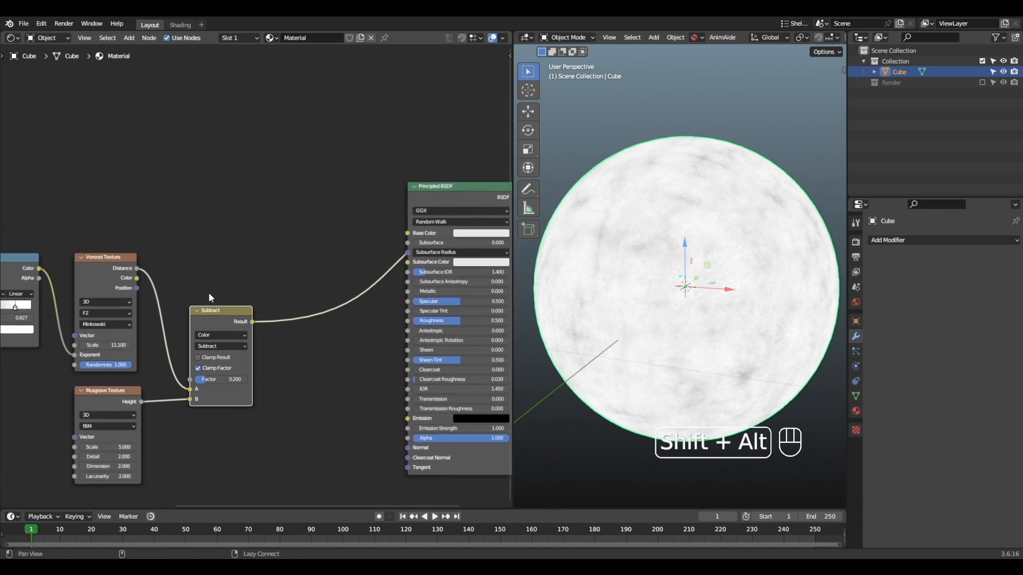
Move all texture, ramp and Subtract nodes farther from the Principled BSDF to make room between them
scroll(382, 184, down, 3)
alt+shift+middle_drag(382, 184, 433, 177)
scroll(298, 249, down, 3)
alt+shift+middle_drag(298, 248, 354, 254)
scroll(354, 254, down, 3)
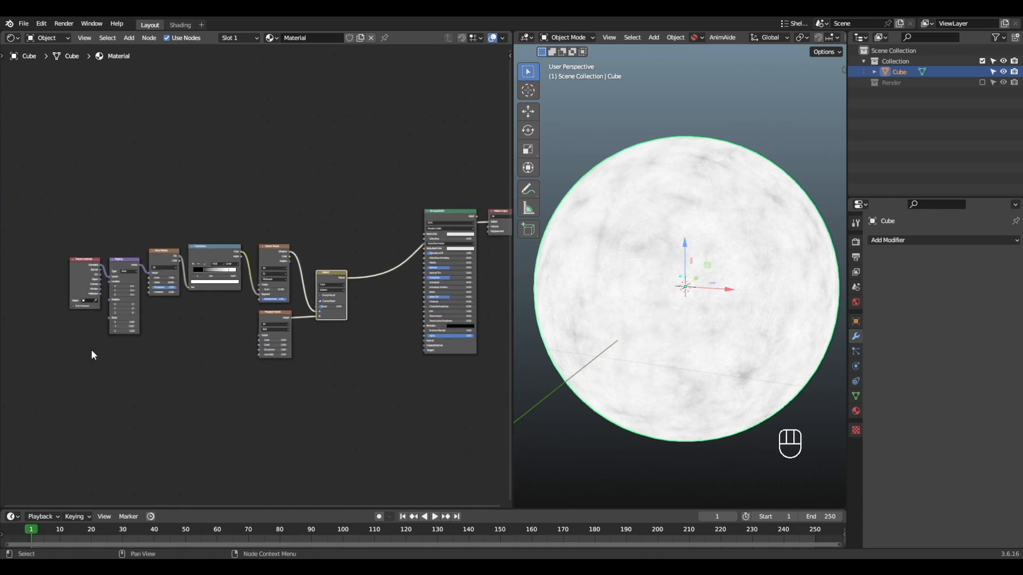
drag(42, 372, 348, 250)
drag(320, 285, 259, 284)
click(309, 217)
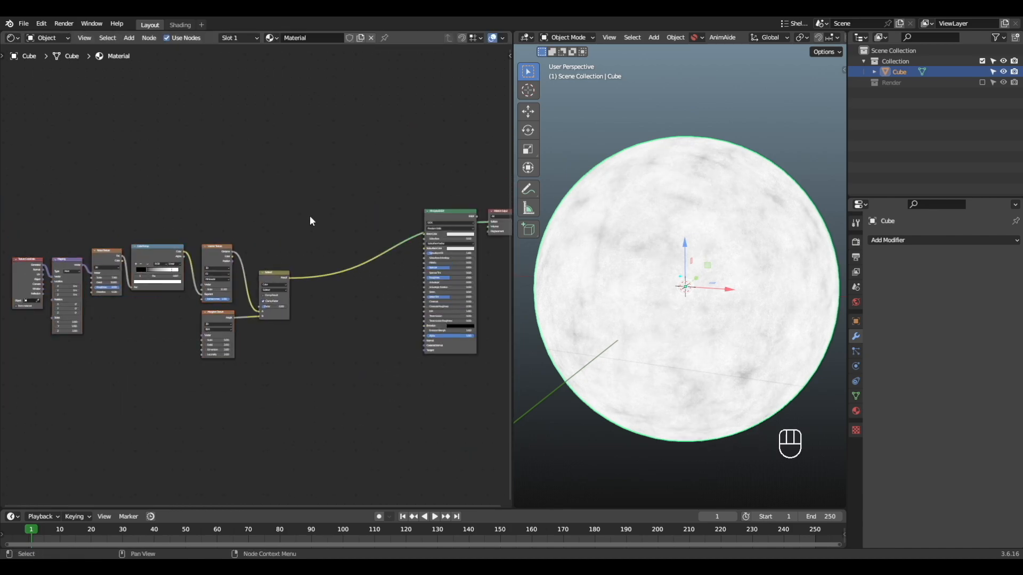
Insert a Color Ramp node on the link between the Subtract node's Result and the Principled BSDF
scroll(280, 248, up, 5)
mouse_move(281, 249)
alt+shift+middle_down()
mouse_move(295, 237)
mouse_move(285, 237)
alt+shift+middle_up()
key(shift+a)
click(302, 211)
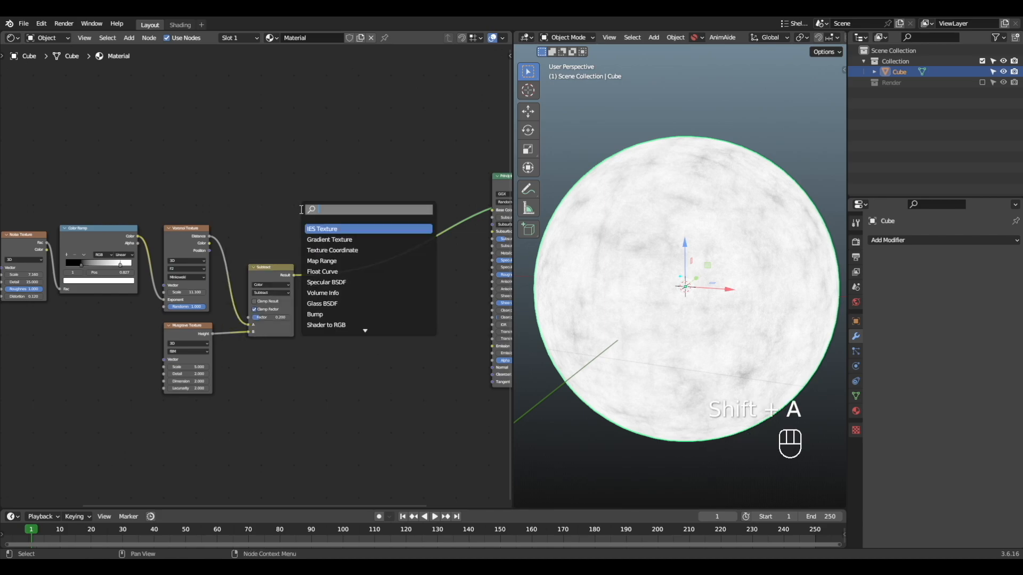
text(ramp)
key(Return)
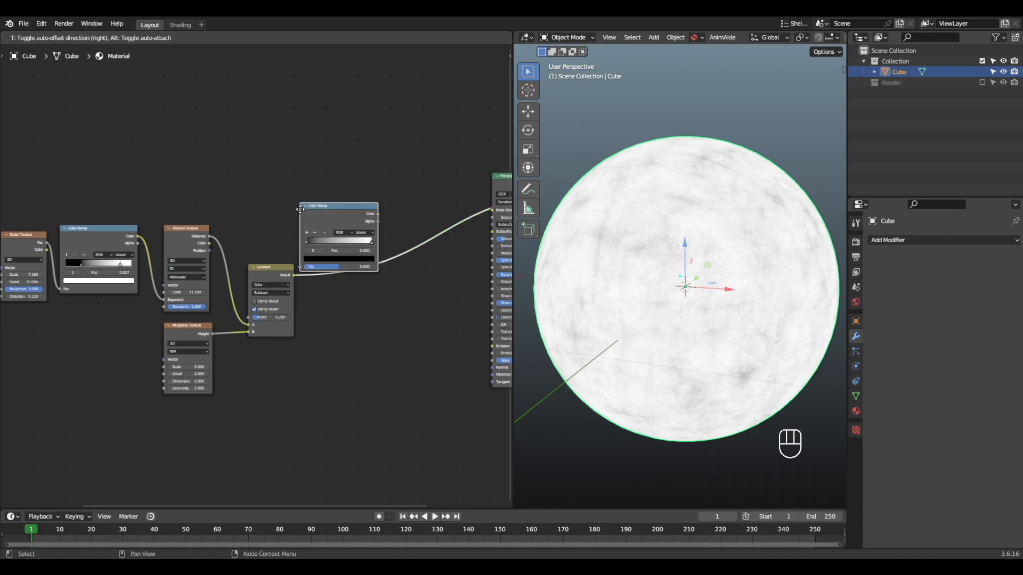
click(337, 256)
Set the black stop of the Color Ramp after the Subtract node to 0.945, checking the sphere's dark spots
scroll(364, 357, up, 3)
alt+shift+middle_drag(347, 353, 238, 320)
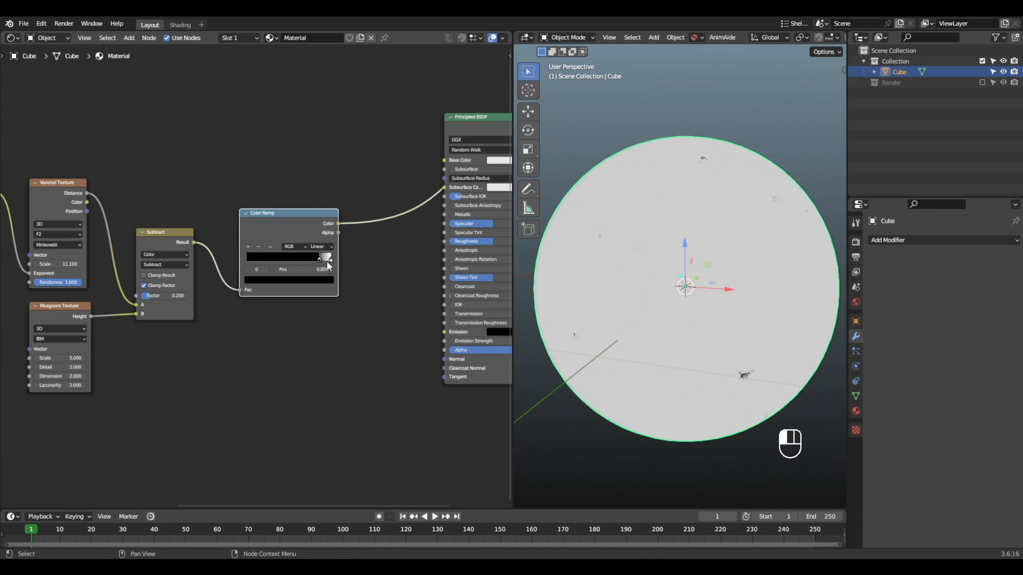
middle_drag(613, 271, 813, 289)
scroll(347, 259, up, 1)
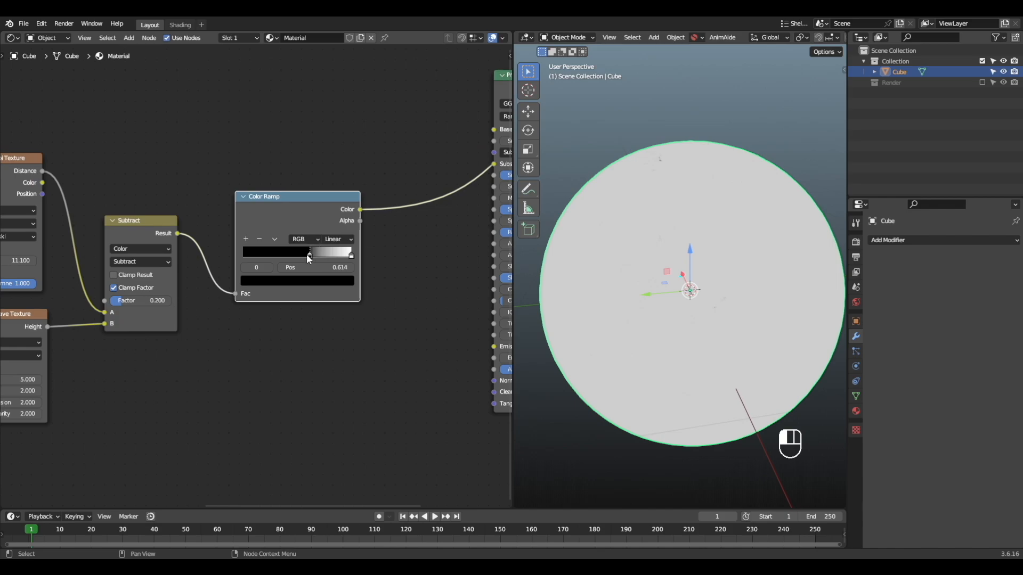
click(339, 257)
drag(325, 255, 350, 254)
alt+middle_drag(713, 261, 712, 239)
scroll(711, 239, up, 2)
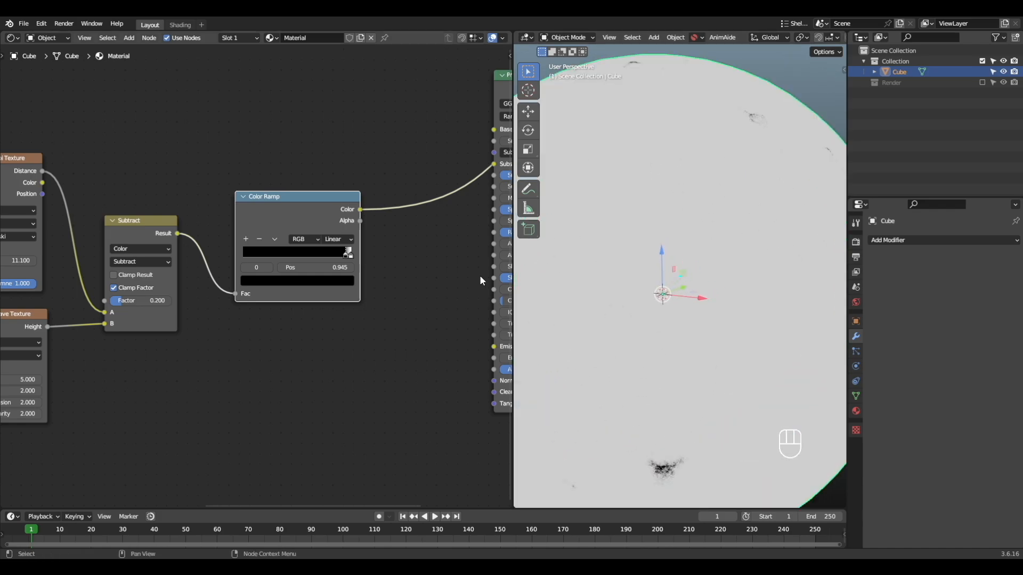
Raise the Subtract node's factor to 0.600
scroll(708, 267, down, 1)
alt+shift+middle_drag(209, 327, 234, 327)
drag(172, 301, 173, 301)
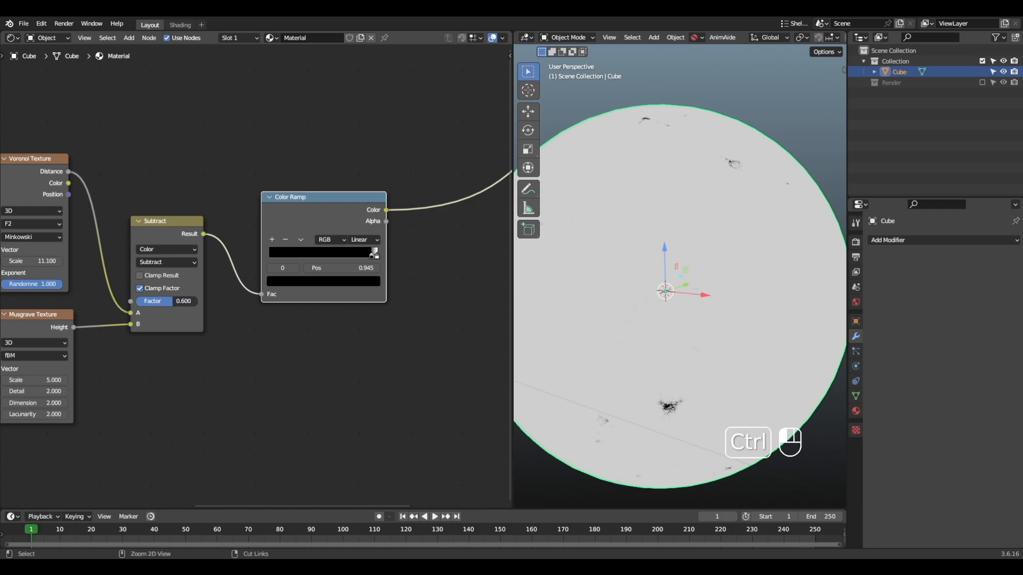
alt+shift+middle_drag(625, 302, 658, 296)
scroll(641, 297, down, 1)
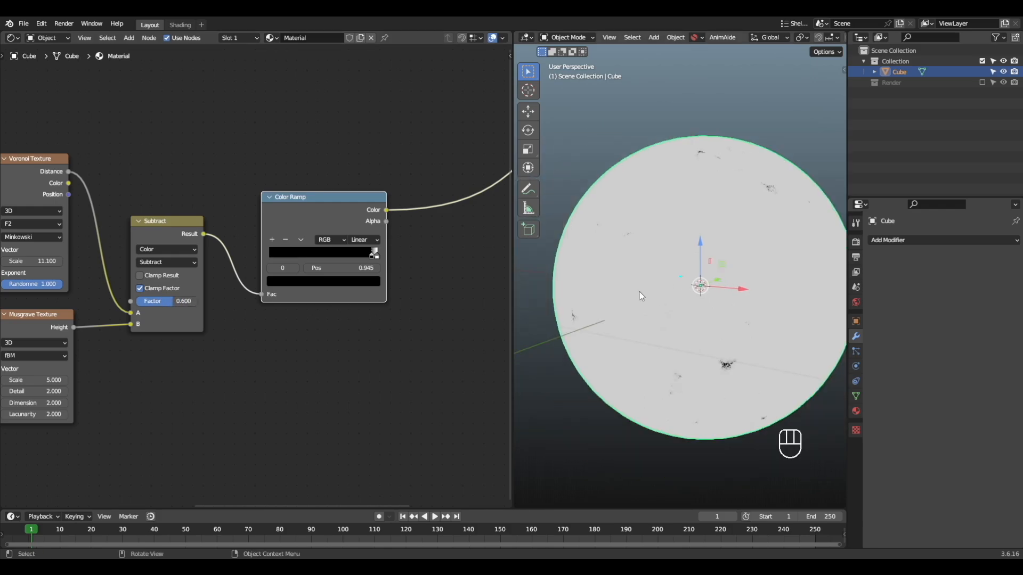
Set the Musgrave Texture's scale to 5.900 and its detail to 14.900
alt+middle_drag(159, 332, 250, 297)
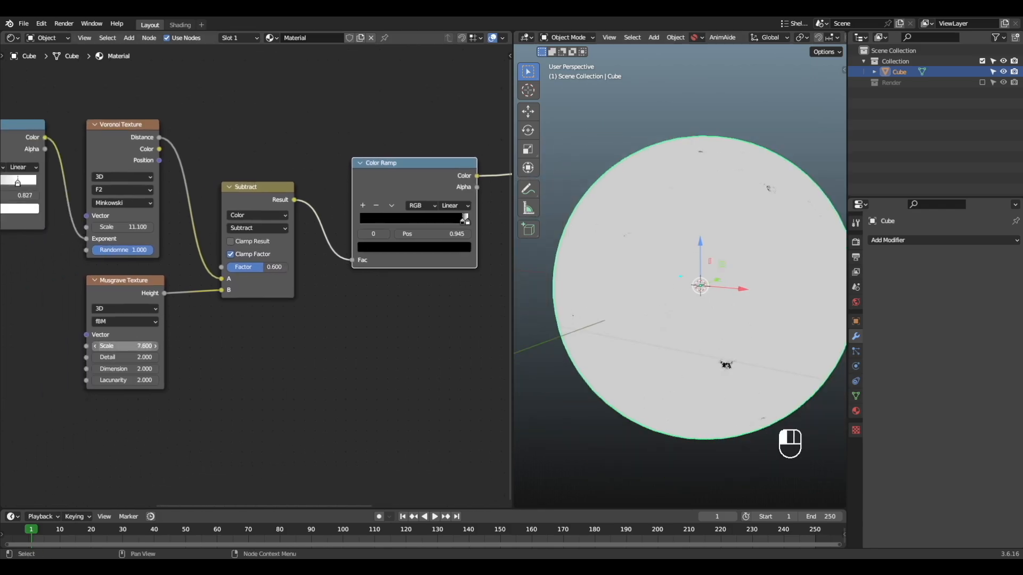
alt+middle_drag(532, 341, 779, 292)
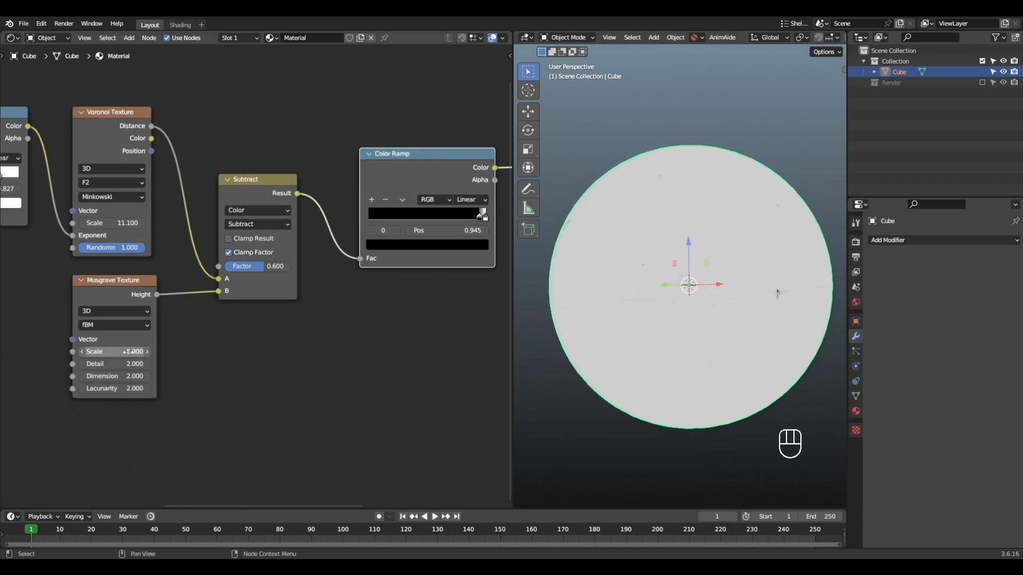
alt+middle_drag(774, 289, 666, 293)
Set the Subtract node's factor to 1.000 and change its blending mode to Mix
drag(288, 266, 224, 266)
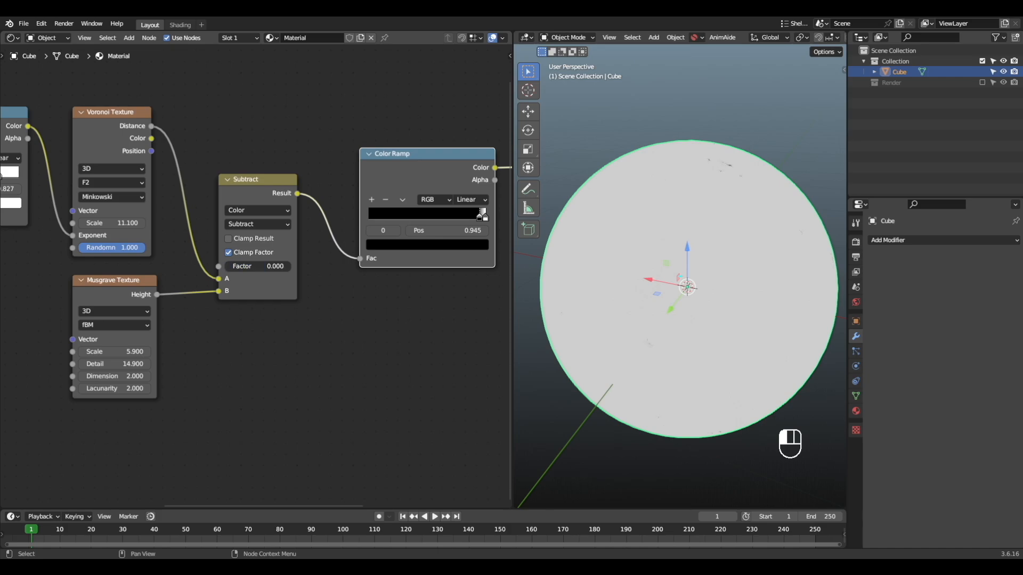
alt+shift+middle_drag(291, 266, 256, 306)
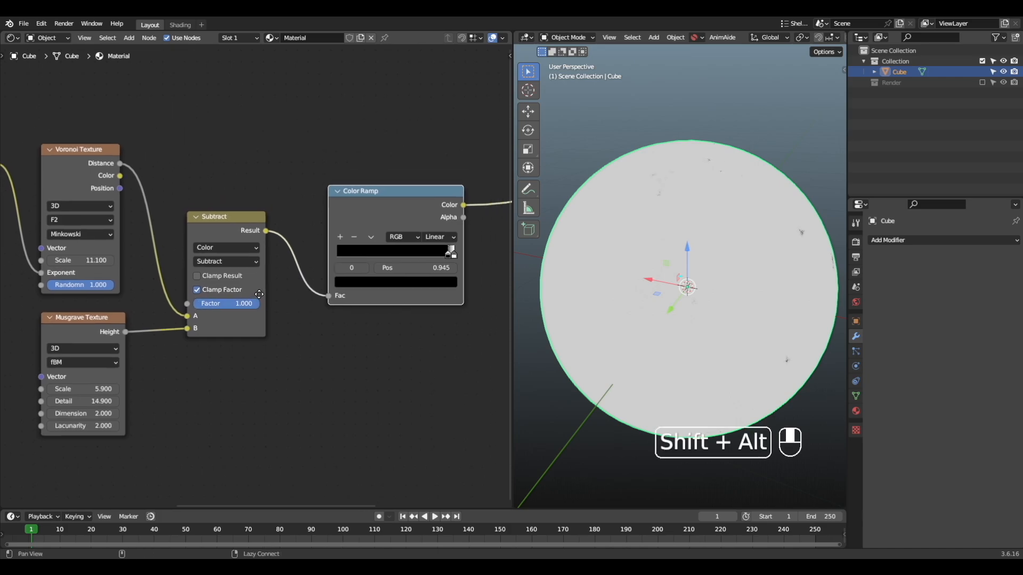
click(220, 264)
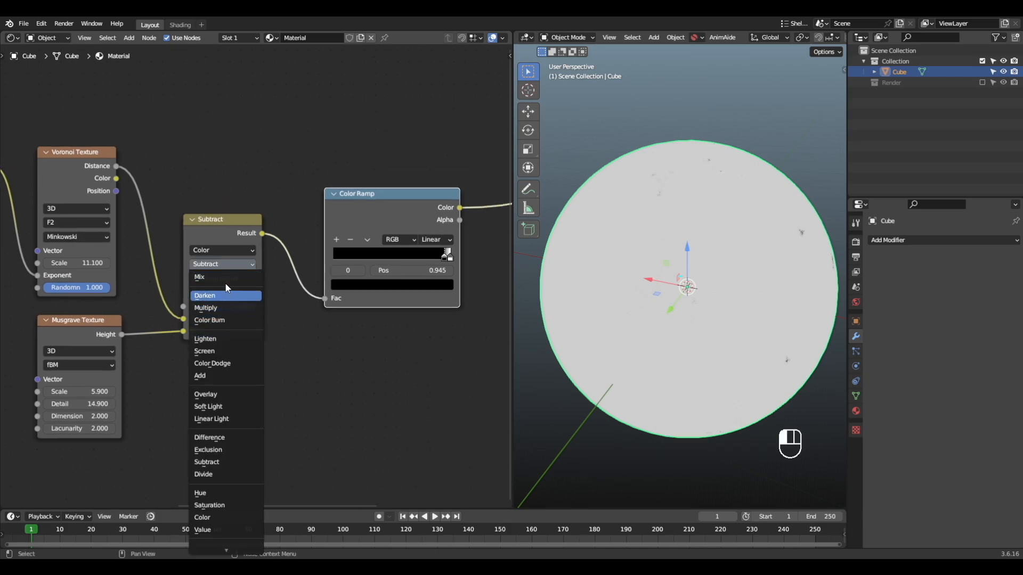
click(224, 277)
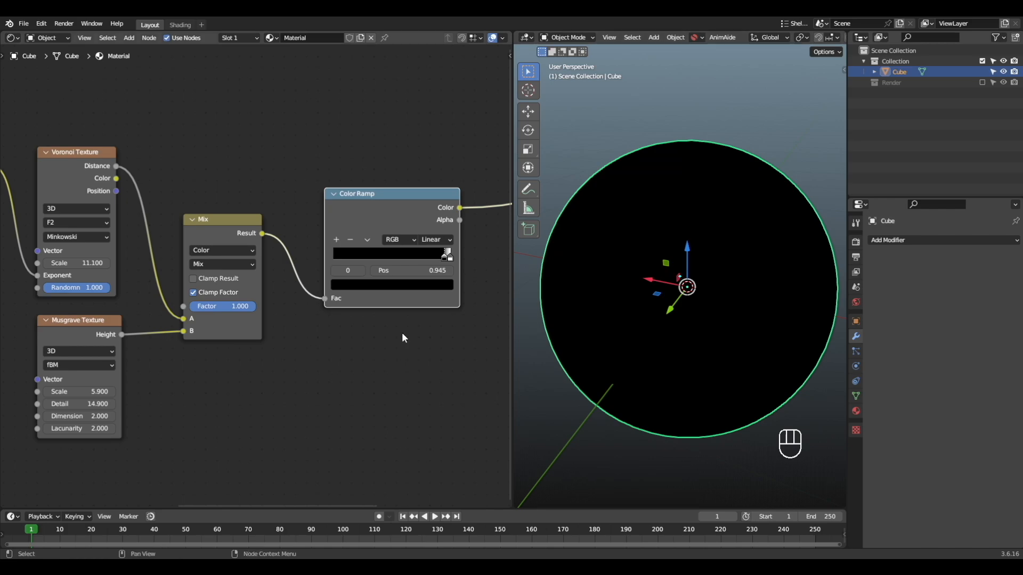
Lower the Mix node's factor to 0.400 and check the resulting cracks around the sphere
drag(239, 309, 201, 309)
alt+shift+middle_drag(249, 342, 337, 353)
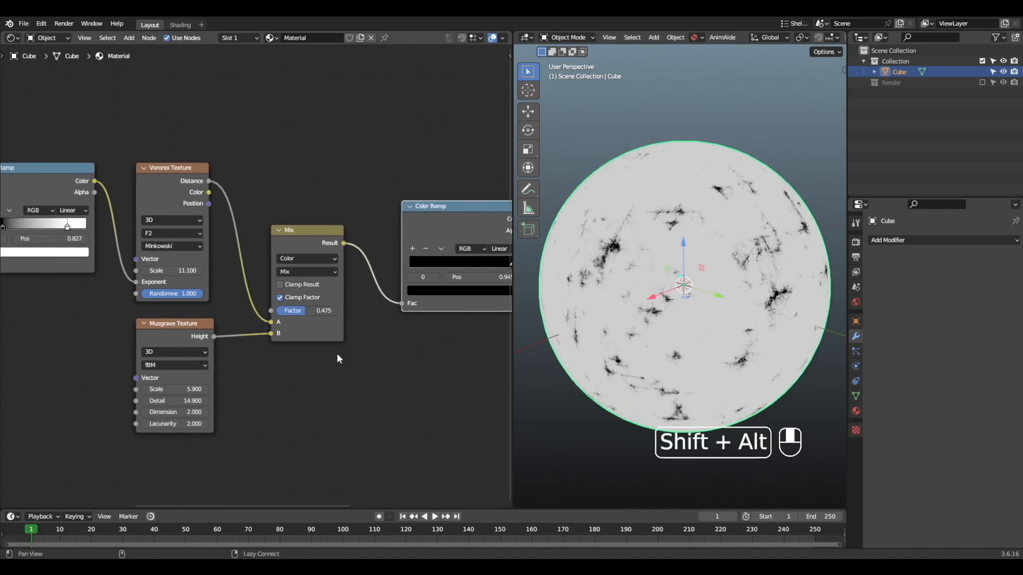
click(304, 270)
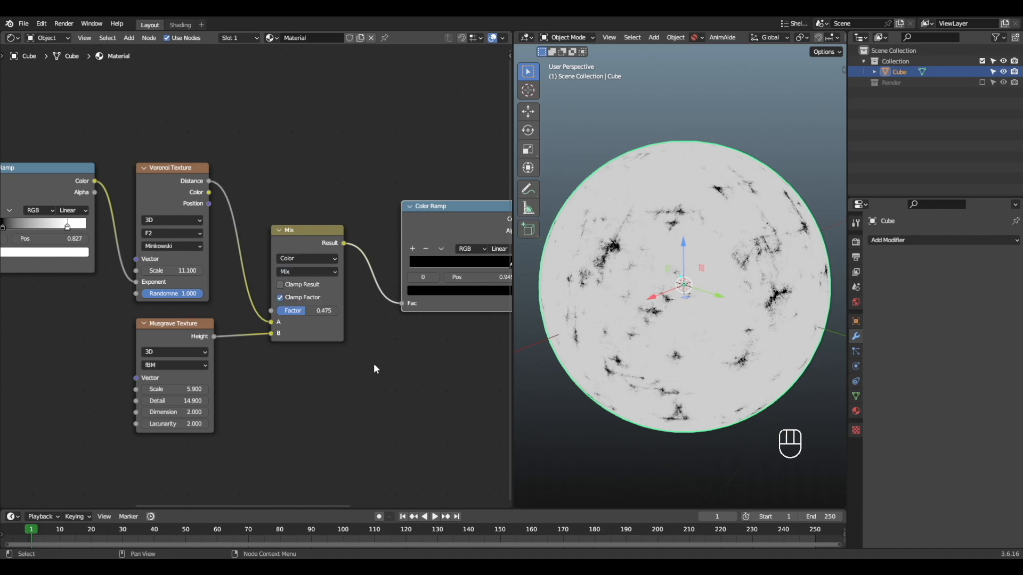
alt+shift+middle_drag(373, 364, 331, 336)
scroll(331, 337, up, 4)
drag(292, 287, 281, 287)
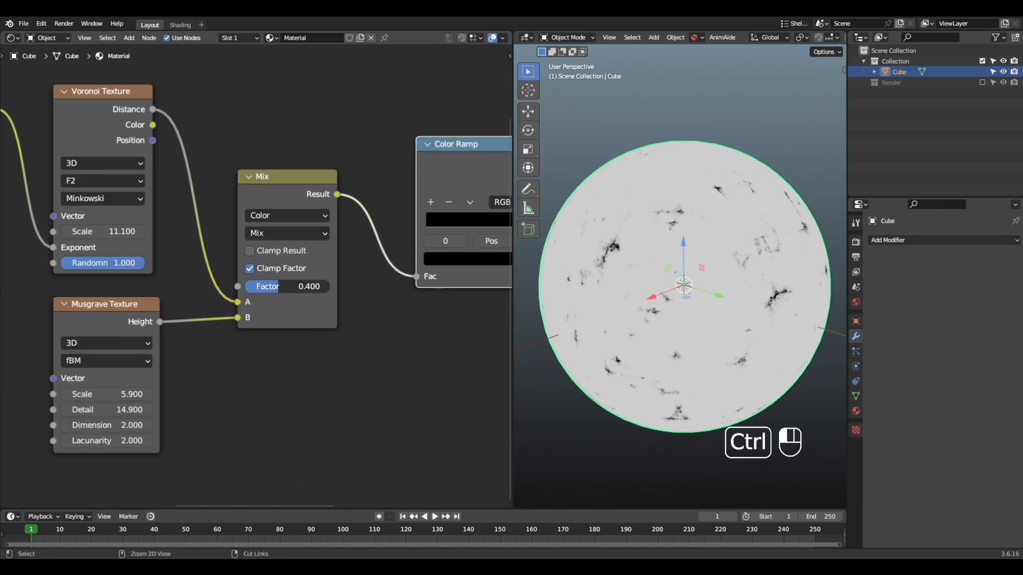
alt+drag(560, 294, 807, 289)
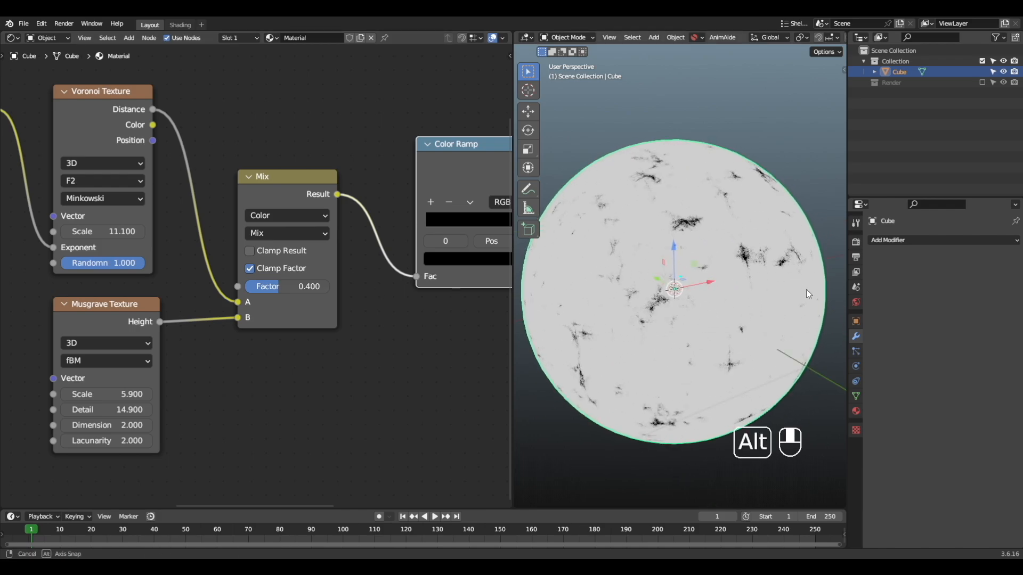
Set the white stop of the Color Ramp after the Mix node to 0.923, close to the black stop
alt+shift+drag(451, 291, 209, 313)
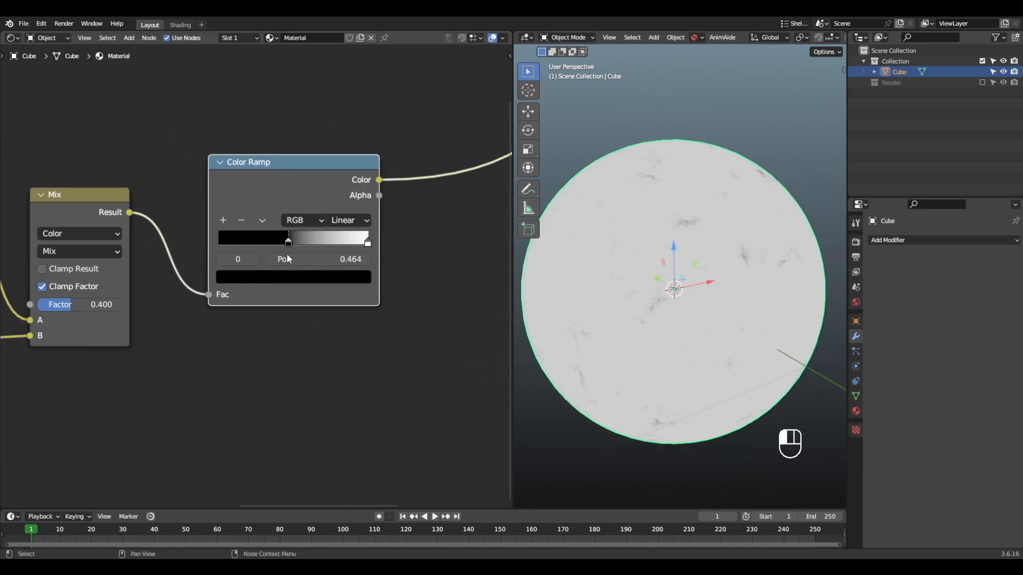
drag(368, 242, 357, 244)
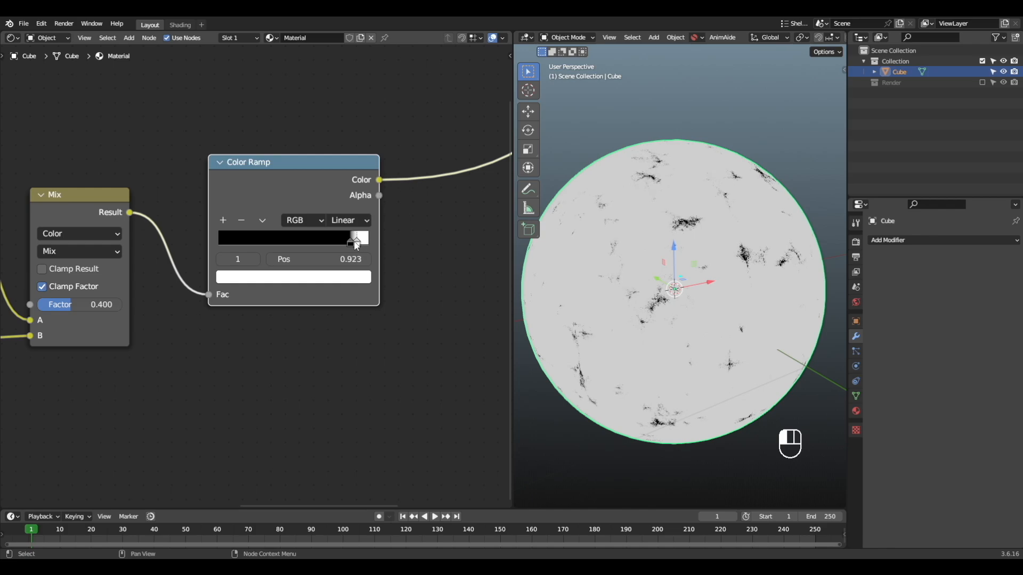
Move the Color Ramp's white stop to position 1.000
scroll(364, 280, down, 3)
alt+shift+drag(288, 323, 305, 353)
scroll(258, 335, down, 4)
scroll(349, 321, down, 5)
ctrl+drag(306, 265, 345, 269)
Move the whole chain of texture, Mix and Color Ramp nodes farther away from the Principled BSDF node
scroll(342, 267, down, 4)
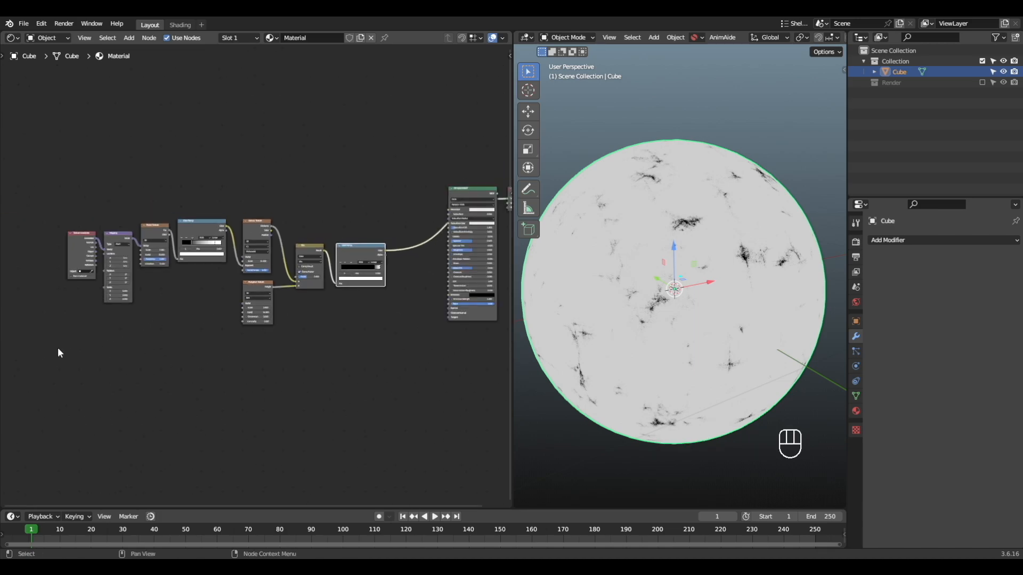
drag(58, 349, 318, 251)
click(338, 295)
scroll(338, 295, up, 4)
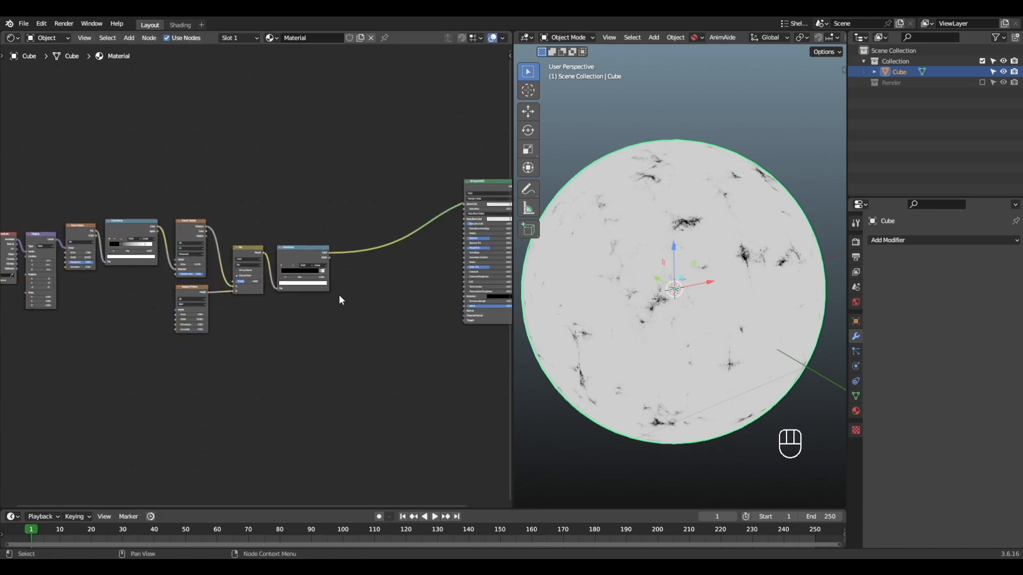
Add a Bump node fed by the Color Ramp's Color output, placed between the ramp and the Principled BSDF
alt+shift+drag(340, 296, 222, 319)
scroll(234, 315, up, 4)
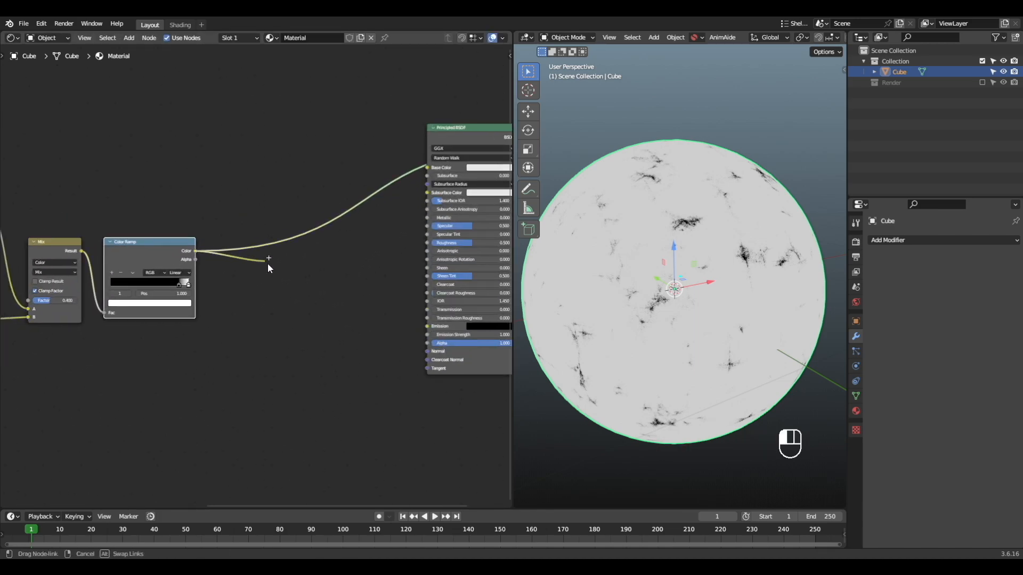
drag(301, 329, 315, 330)
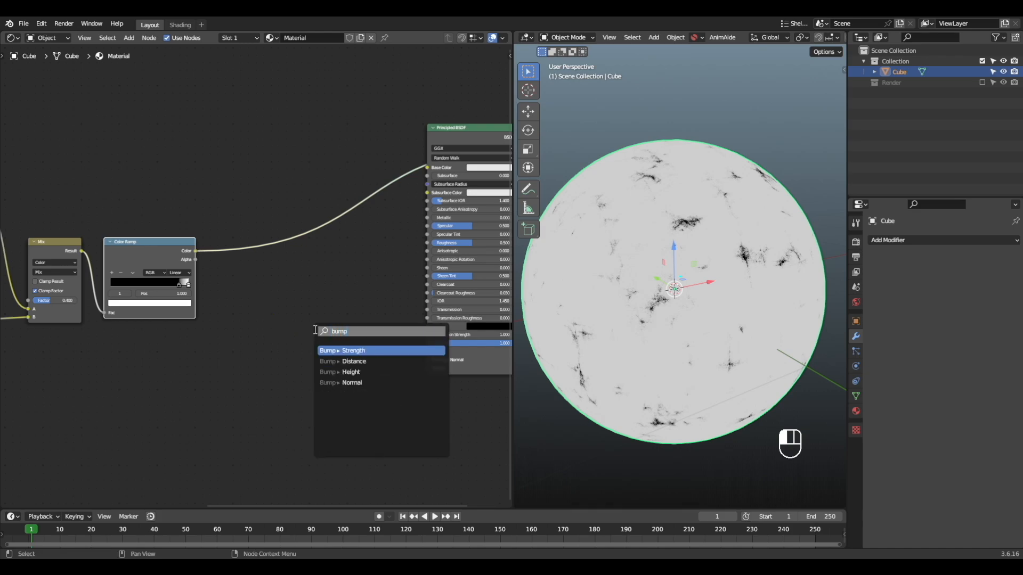
text(bump)
key(Return)
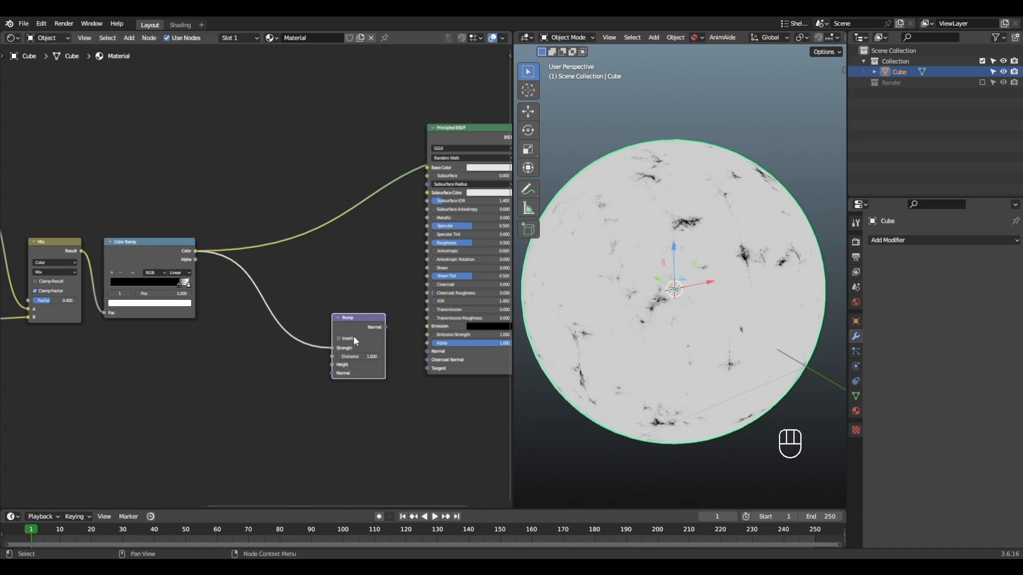
Connect the Bump's Normal output to the Principled BSDF's Normal input and move the Color Ramp link from Strength to Height
alt+right_drag(353, 336, 448, 359)
scroll(456, 360, up, 3)
alt+shift+middle_drag(462, 362, 339, 314)
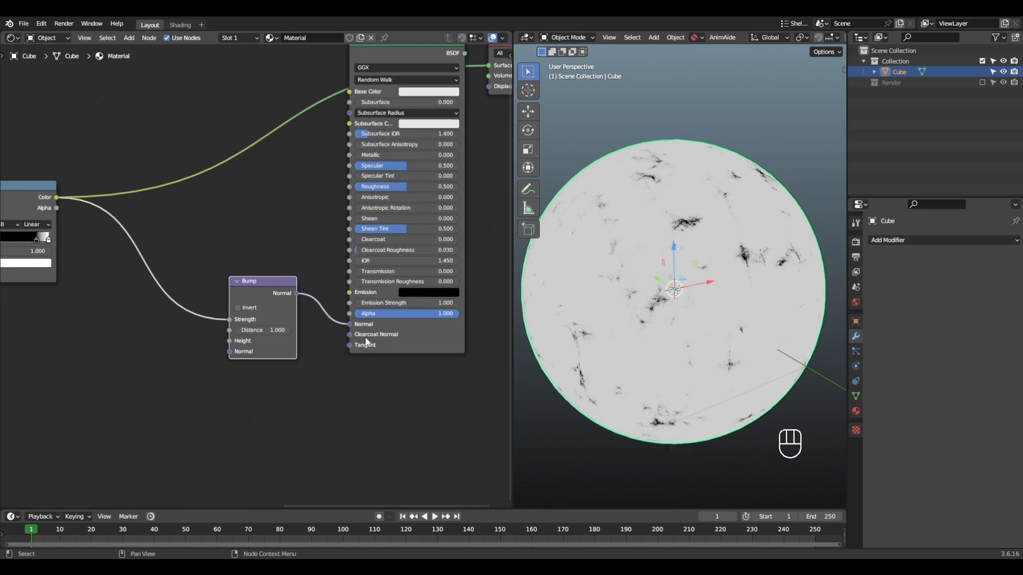
alt+shift+middle_drag(276, 356, 331, 357)
scroll(331, 356, up, 4)
drag(290, 336, 296, 373)
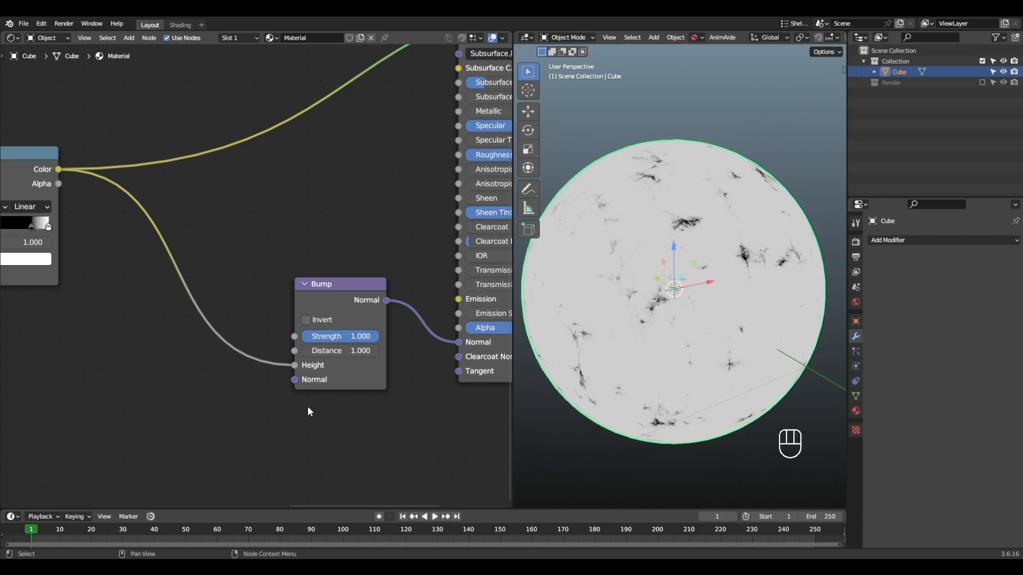
scroll(717, 295, up, 4)
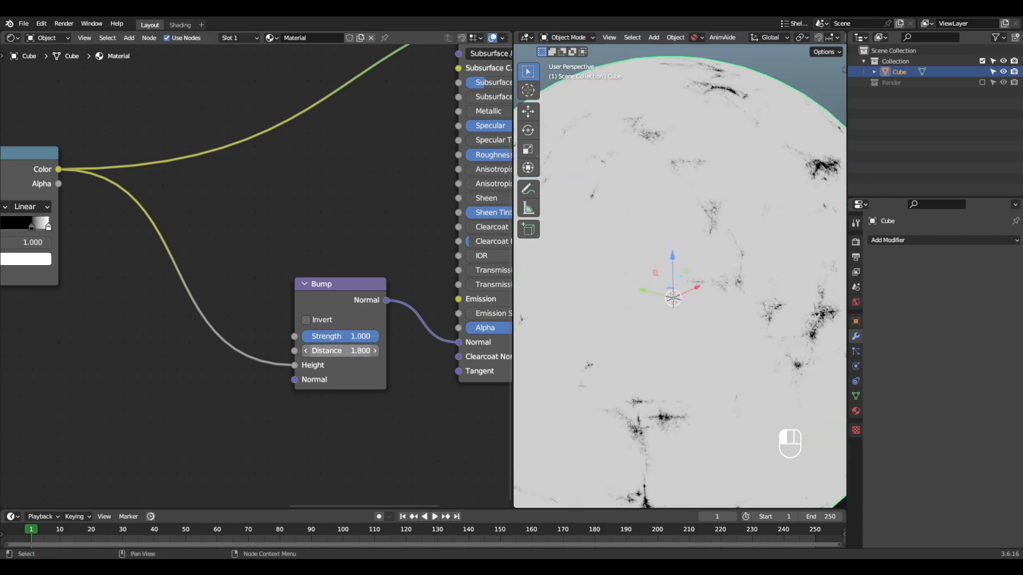
scroll(556, 312, down, 3)
Move the chain of texture, Mix and Color Ramp nodes closer to the Bump and Principled BSDF nodes
scroll(352, 318, down, 4)
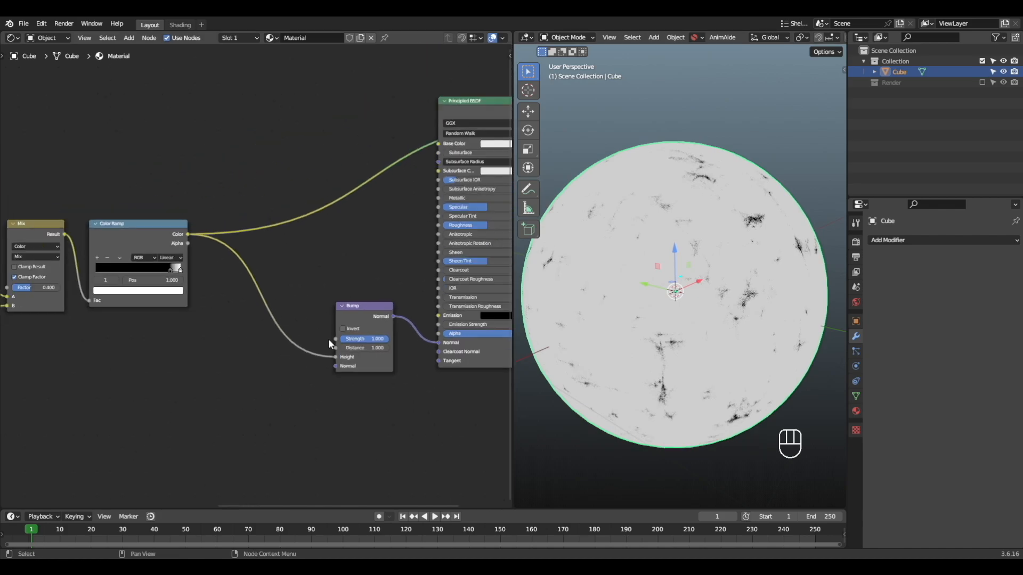
scroll(140, 327, down, 6)
middle_drag(155, 365, 218, 358)
drag(46, 341, 319, 243)
drag(293, 270, 324, 271)
Duplicate the Color Ramp node and place the copy above the original
scroll(386, 280, up, 4)
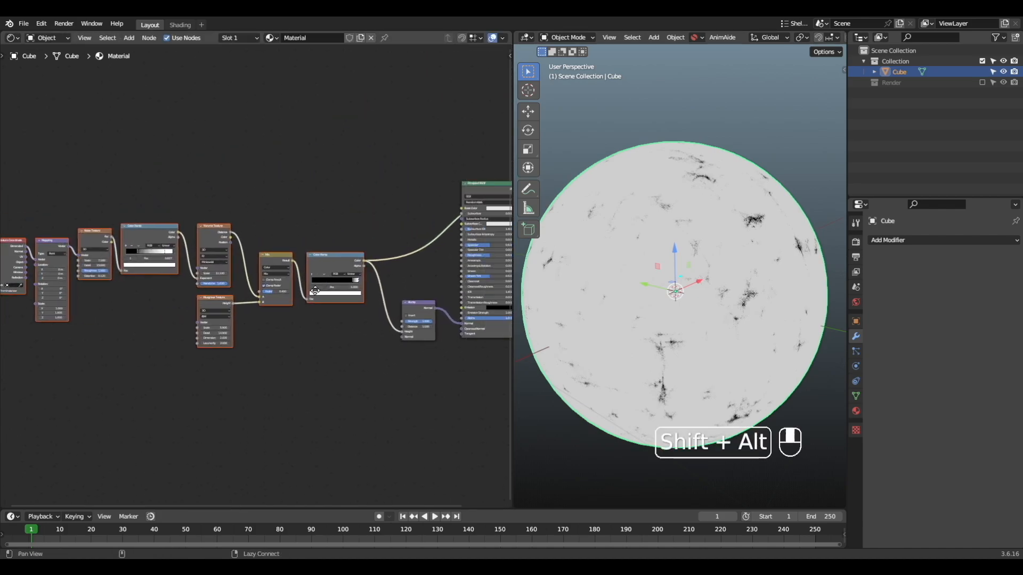
scroll(331, 290, up, 5)
middle_drag(357, 274, 301, 314)
click(274, 192)
scroll(286, 254, up, 3)
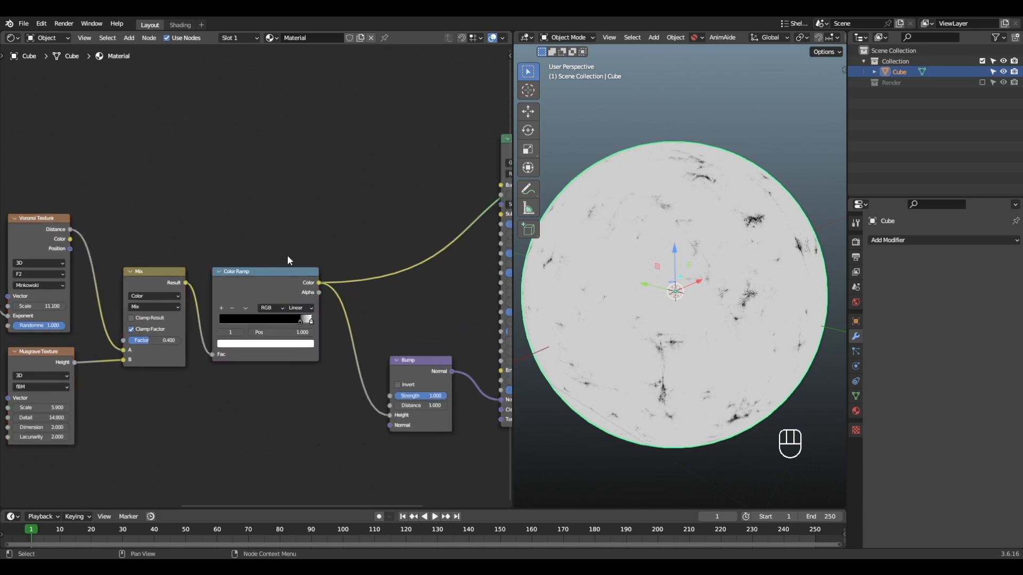
click(276, 286)
key(shift+d)
click(281, 179)
Link the Mix Result to the duplicated Color Ramp's Fac and that ramp's Color output to the Principled BSDF's Base Color
middle_drag(226, 285, 215, 324)
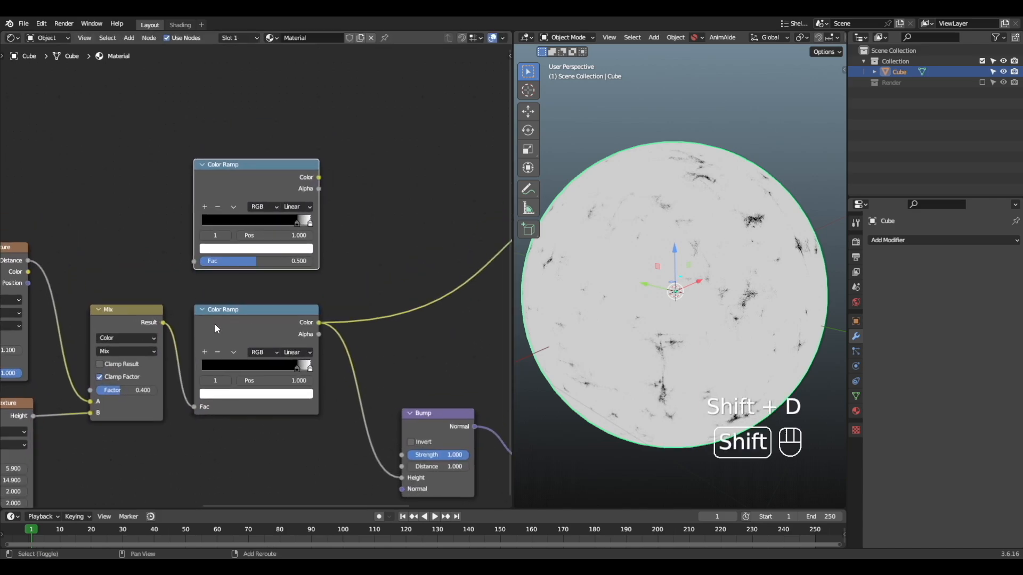
drag(192, 276, 194, 264)
middle_drag(315, 228, 128, 235)
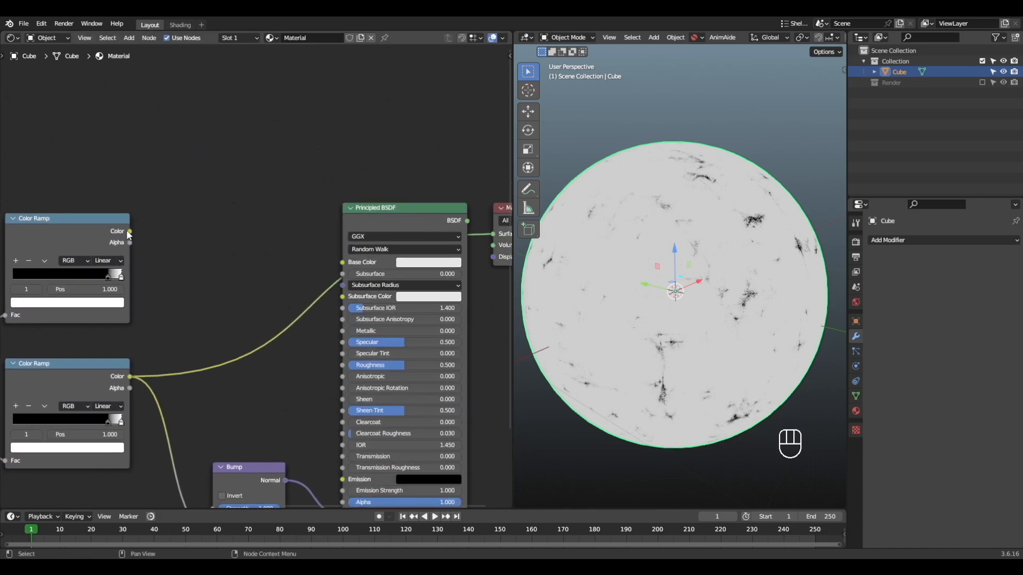
drag(343, 268, 344, 267)
Connect the Principled BSDF to the Material Output's Surface and set the Bump strength to 1.000
shift+middle_drag(387, 265, 318, 270)
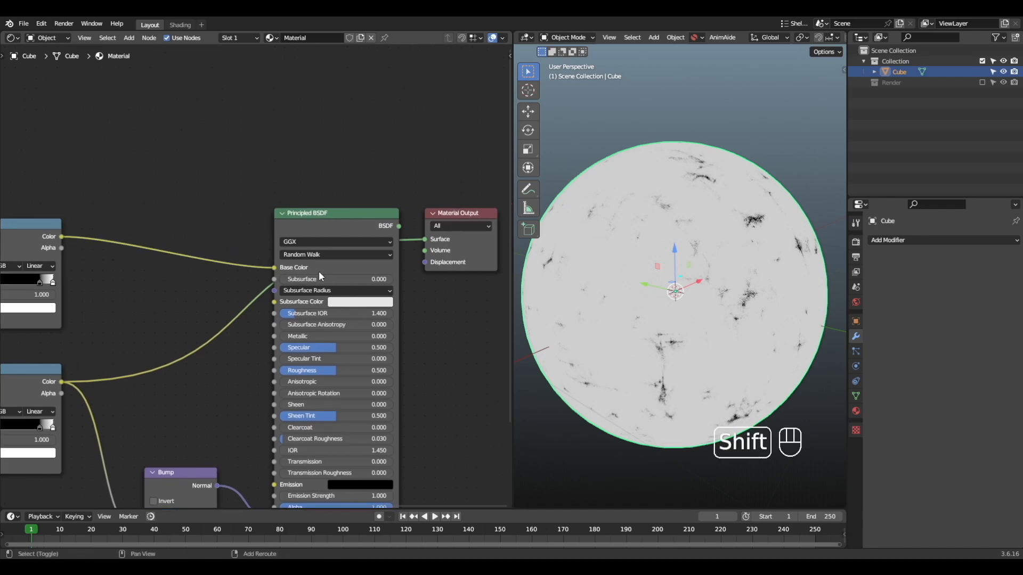
ctrl+shift+click(312, 219)
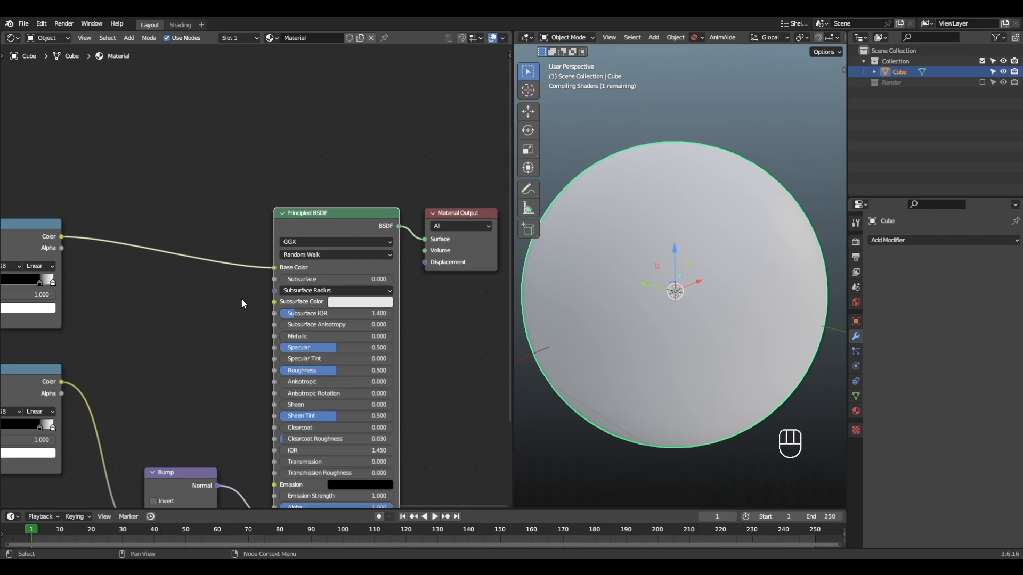
alt+shift+middle_drag(396, 338, 375, 228)
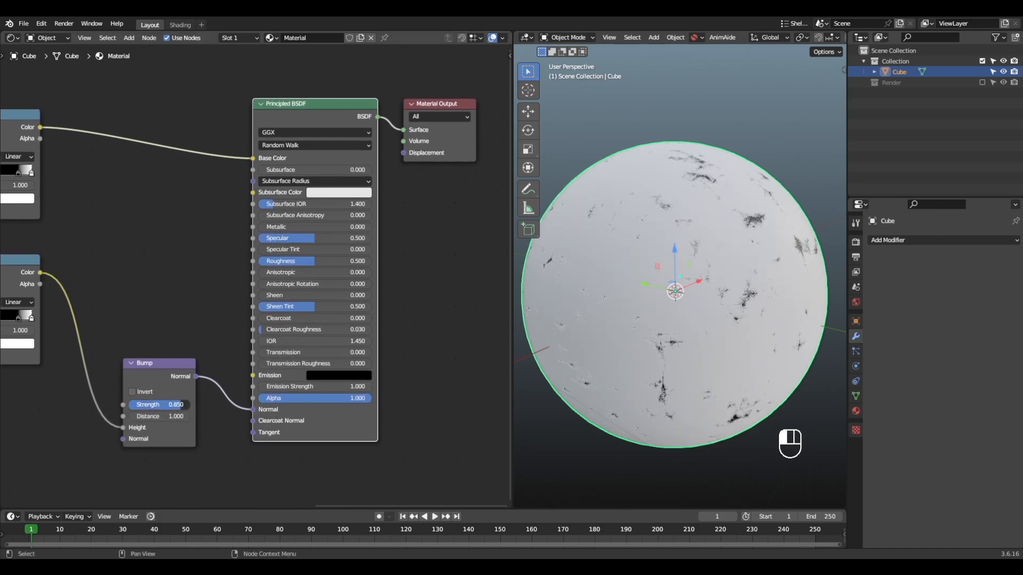
drag(181, 405, 190, 405)
alt+middle_drag(672, 321, 649, 331)
scroll(176, 277, up, 2)
Change the upper Color Ramp's white end stop to a muted red
alt+shift+middle_drag(165, 270, 414, 314)
scroll(236, 250, up, 2)
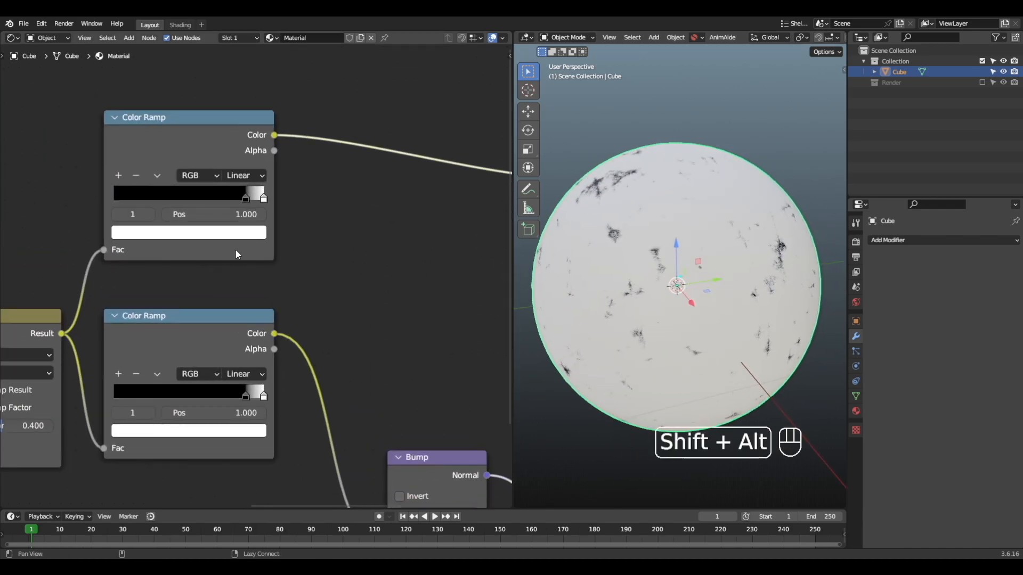
alt+shift+middle_drag(238, 255, 244, 287)
alt+shift+middle_drag(230, 250, 220, 264)
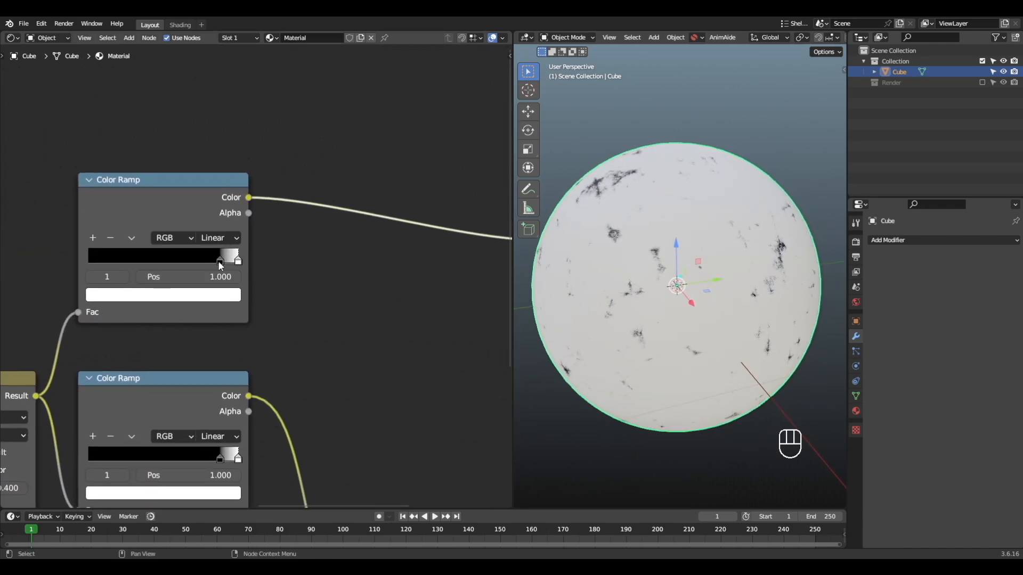
click(227, 295)
drag(153, 162, 146, 179)
scroll(145, 179, down, 16)
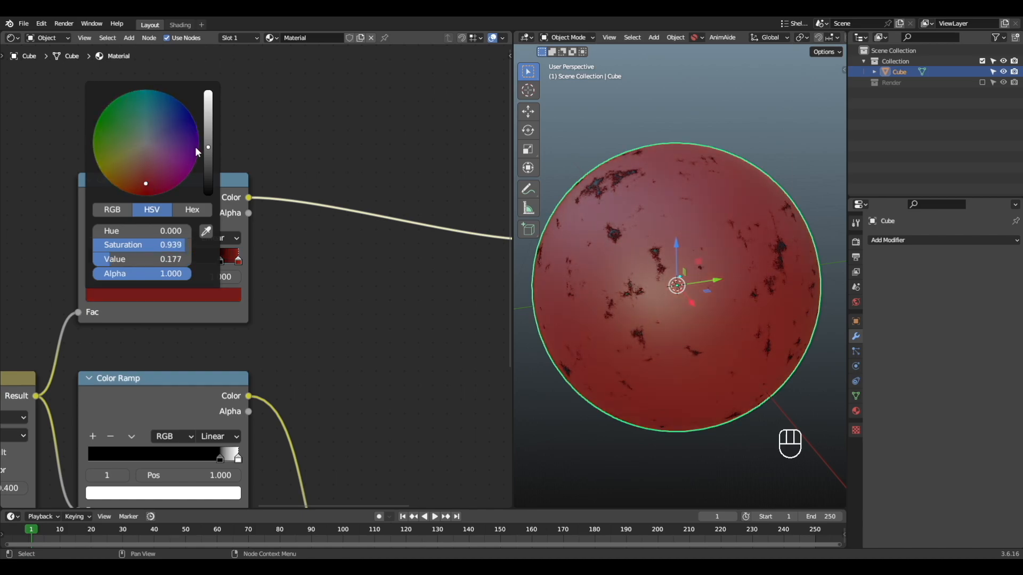
scroll(197, 151, up, 2)
ctrl+drag(149, 179, 146, 174)
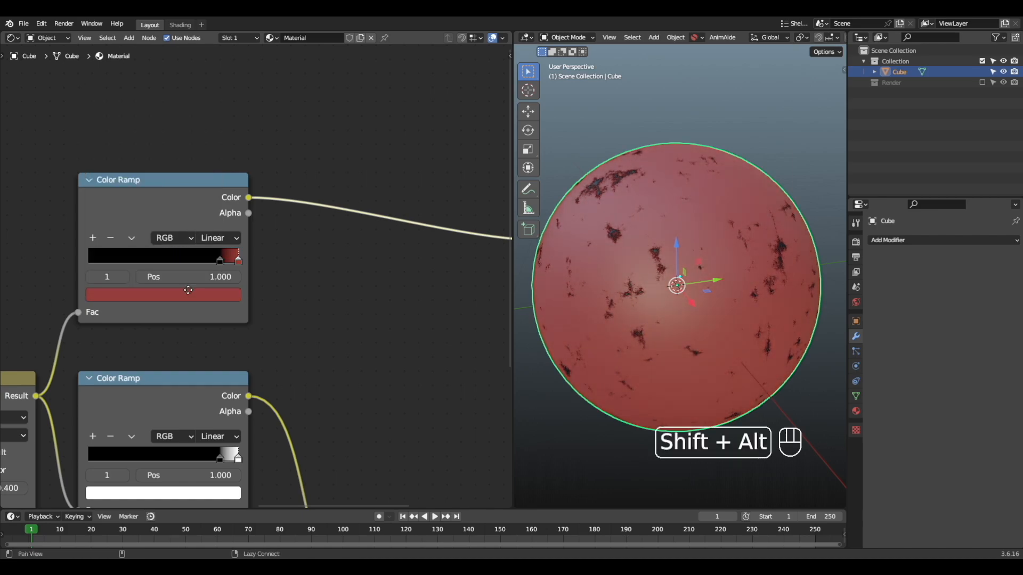
Add a stop to the upper Color Ramp before the black one, color it white and position it at 0.743
mouse_move(187, 287)
alt+shift+mouse_down()
mouse_move(199, 294)
mouse_move(171, 270)
mouse_move(191, 265)
mouse_move(80, 248)
mouse_move(199, 265)
alt+shift+mouse_up()
click(102, 248)
scroll(246, 271, up, 1)
click(203, 306)
scroll(201, 288, up, 4)
middle_drag(201, 288, 202, 292)
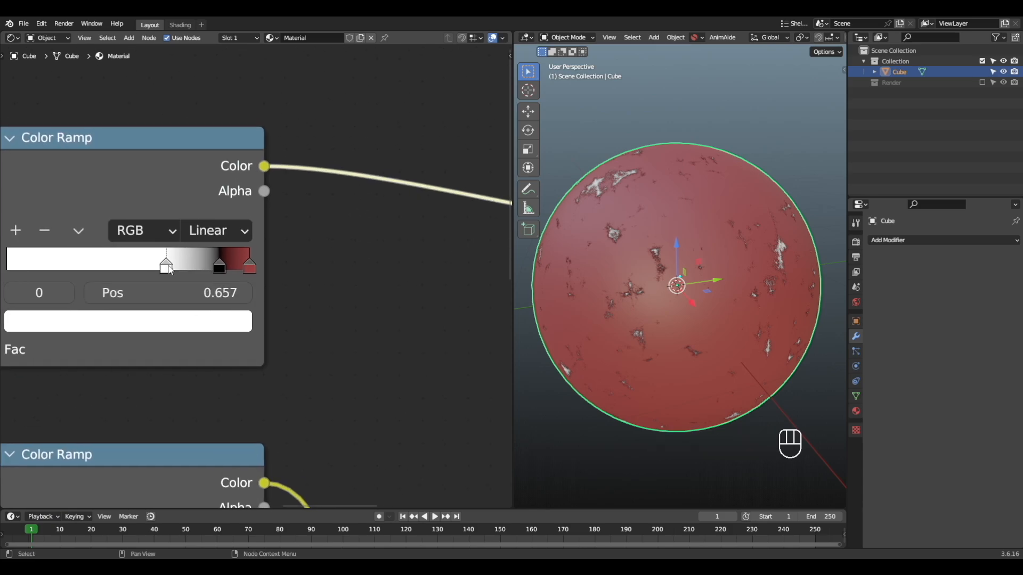
Spread the upper Color Ramp's stops, moving the white one to about 0.280 and the black one to 0.755
alt+drag(676, 277, 650, 279)
scroll(731, 301, up, 4)
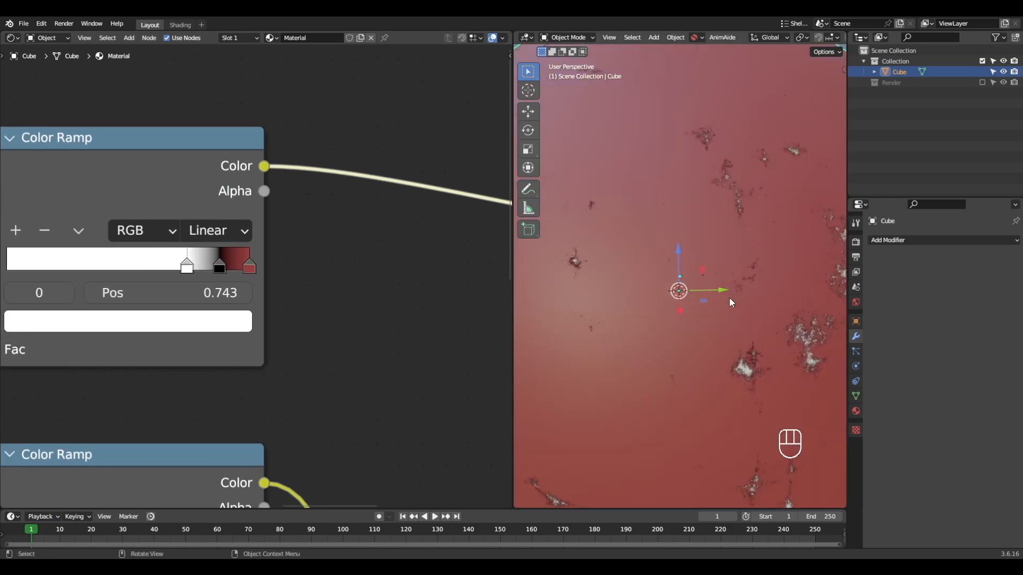
scroll(730, 301, down, 2)
alt+drag(735, 301, 719, 300)
scroll(250, 269, up, 1)
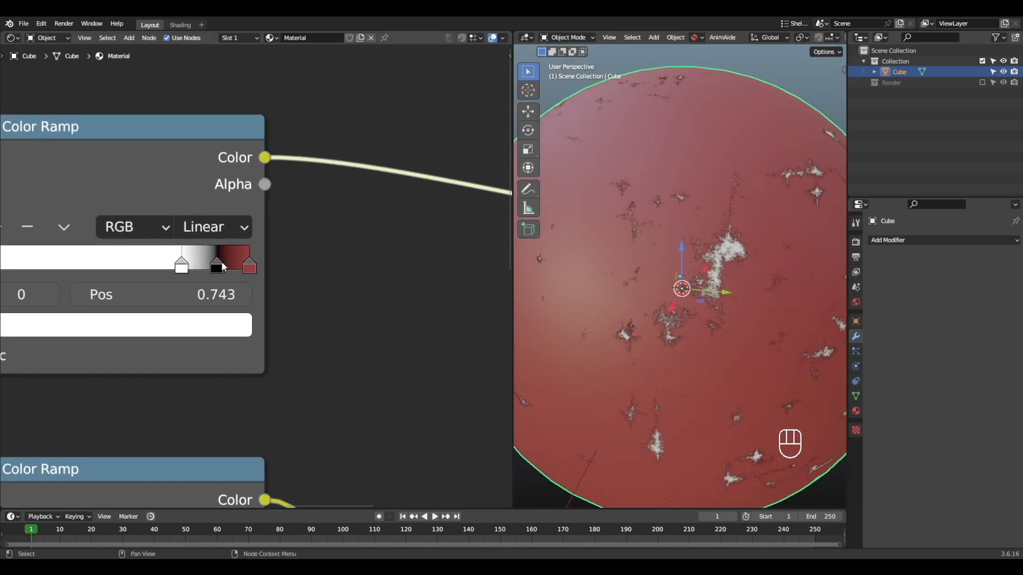
drag(218, 265, 229, 273)
scroll(229, 277, down, 3)
middle_drag(209, 269, 249, 265)
drag(234, 267, 137, 264)
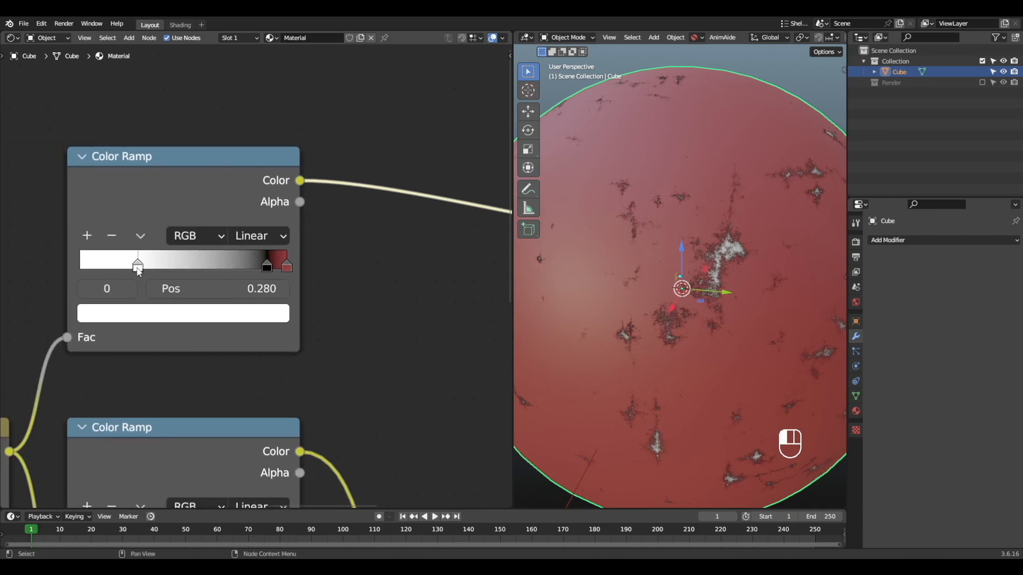
drag(268, 267, 235, 268)
Add a light grey stop between the upper ramp's white and black stops and move the black stop to about 0.63
scroll(235, 268, down, 1)
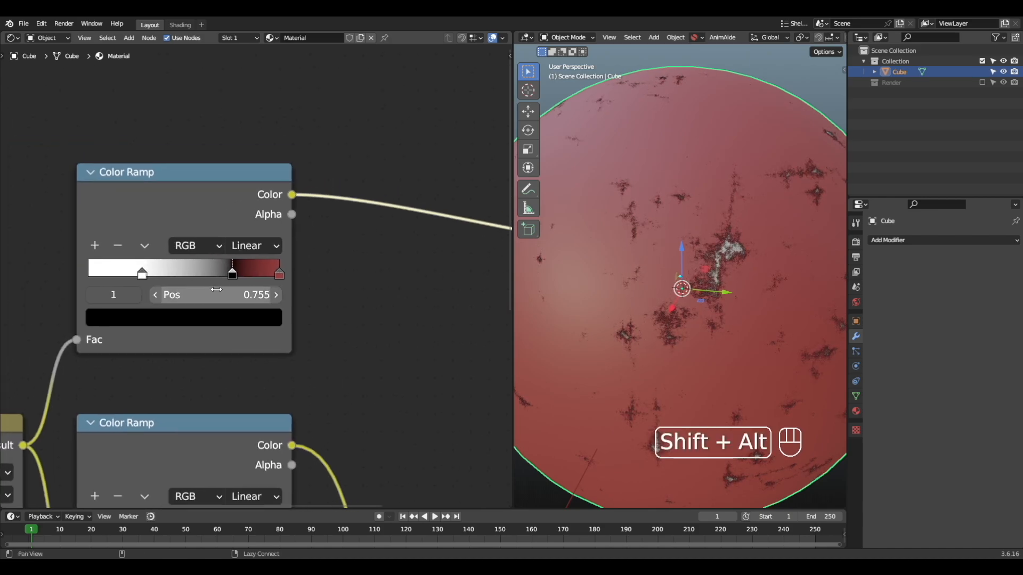
click(96, 246)
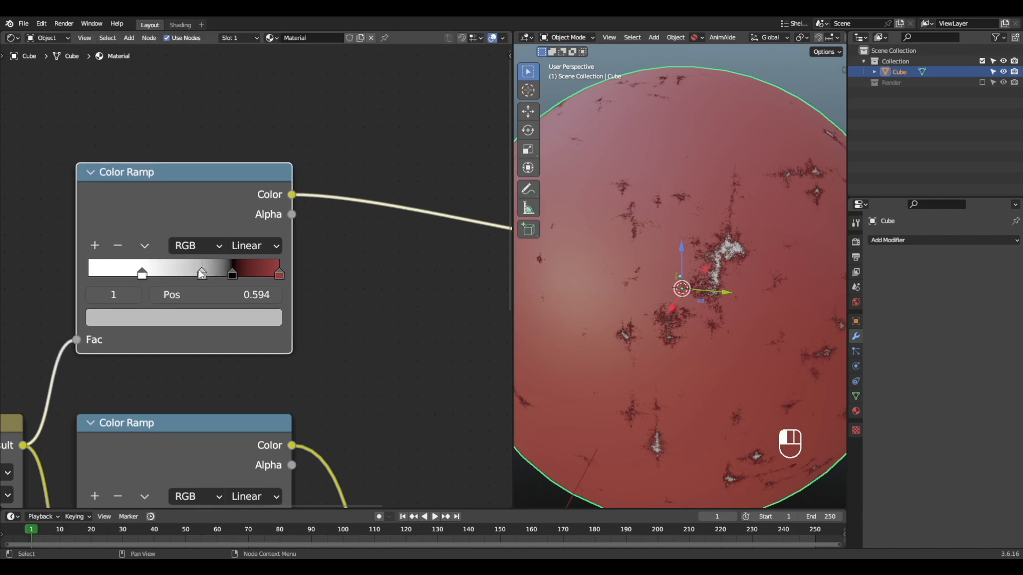
drag(232, 274, 211, 281)
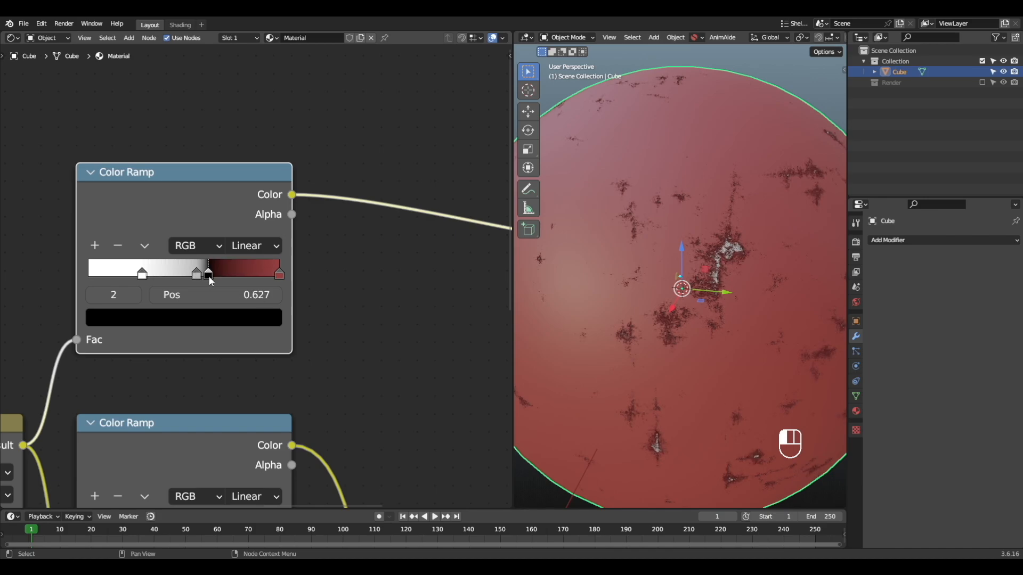
Add a dark red stop close to the upper ramp's red end and position the light grey stop at 0.594
click(276, 271)
click(96, 247)
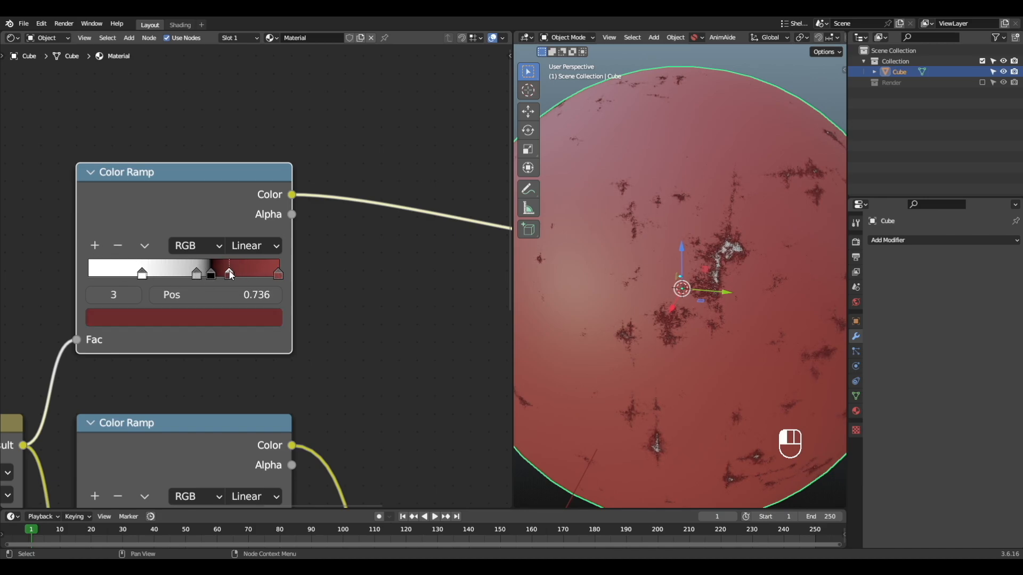
drag(269, 283, 270, 291)
scroll(270, 296, down, 1)
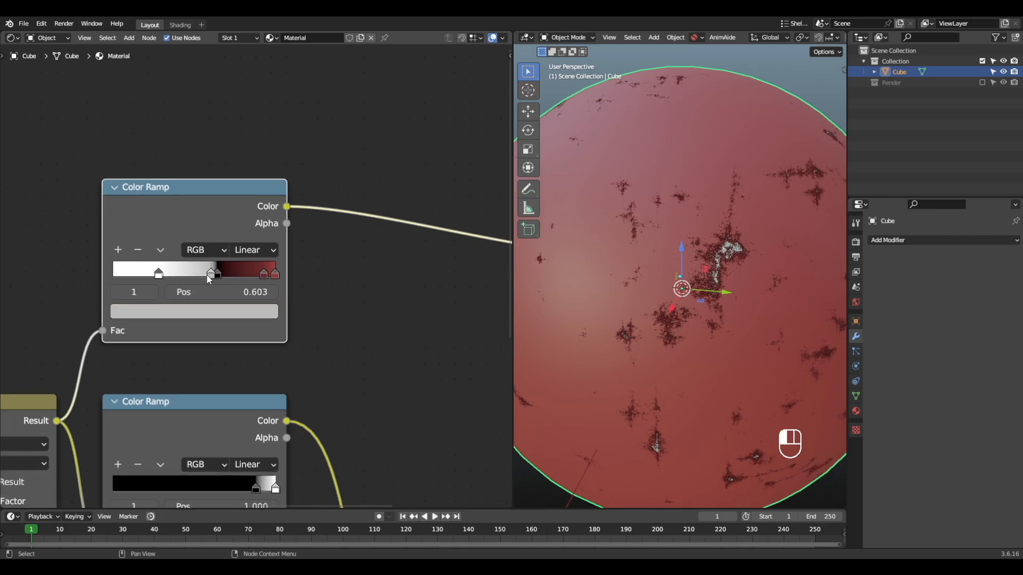
drag(206, 276, 205, 277)
Link the lower Color Ramp's Color output to the Principled BSDF's Metallic input and inspect the sphere's surface
scroll(246, 282, up, 1)
alt+shift+middle_drag(292, 284, 219, 253)
scroll(224, 261, down, 2)
alt+shift+middle_drag(279, 359, 222, 313)
drag(155, 311, 289, 252)
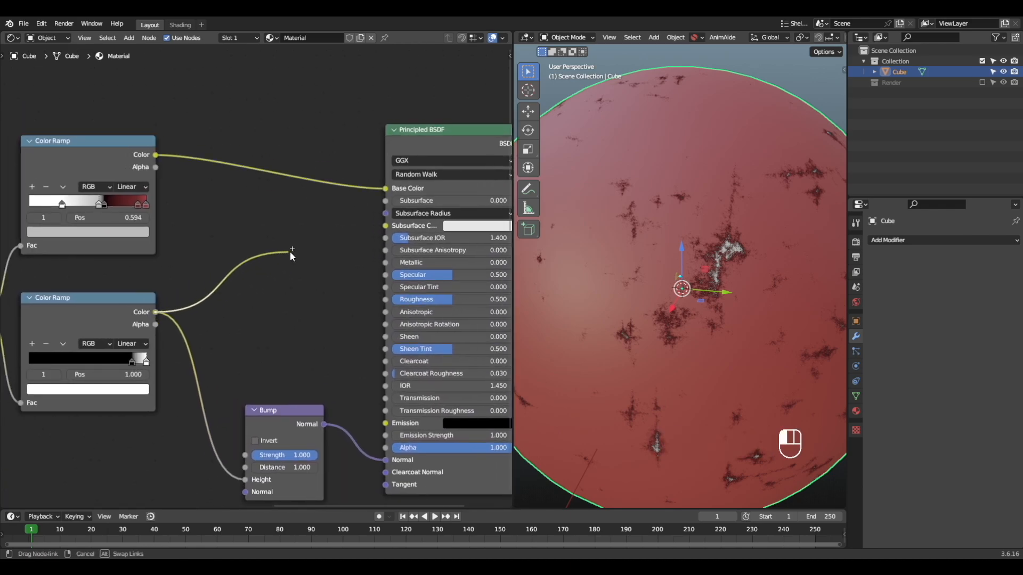
drag(393, 263, 392, 263)
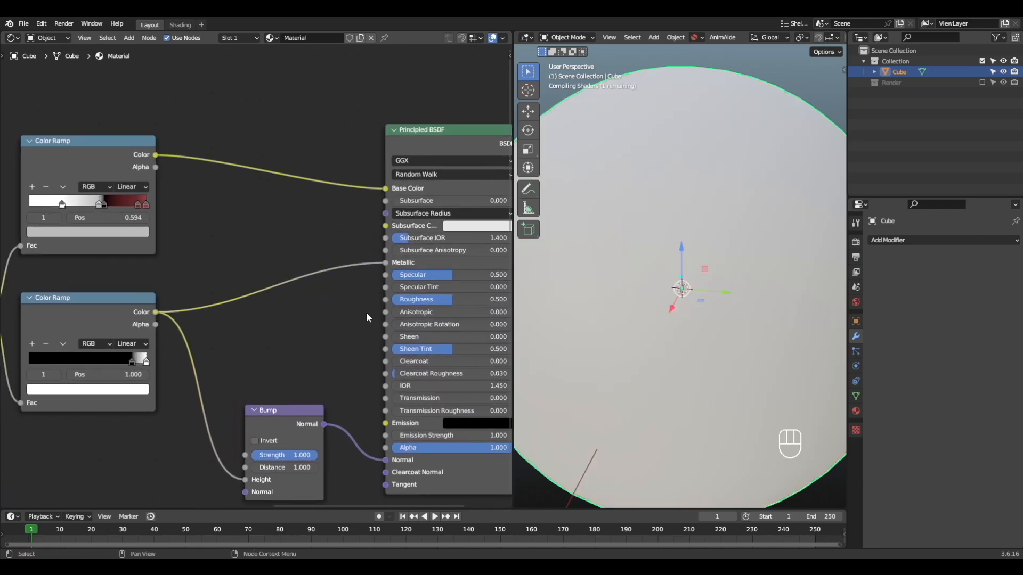
scroll(676, 272, down, 2)
alt+drag(688, 269, 761, 282)
scroll(801, 271, up, 2)
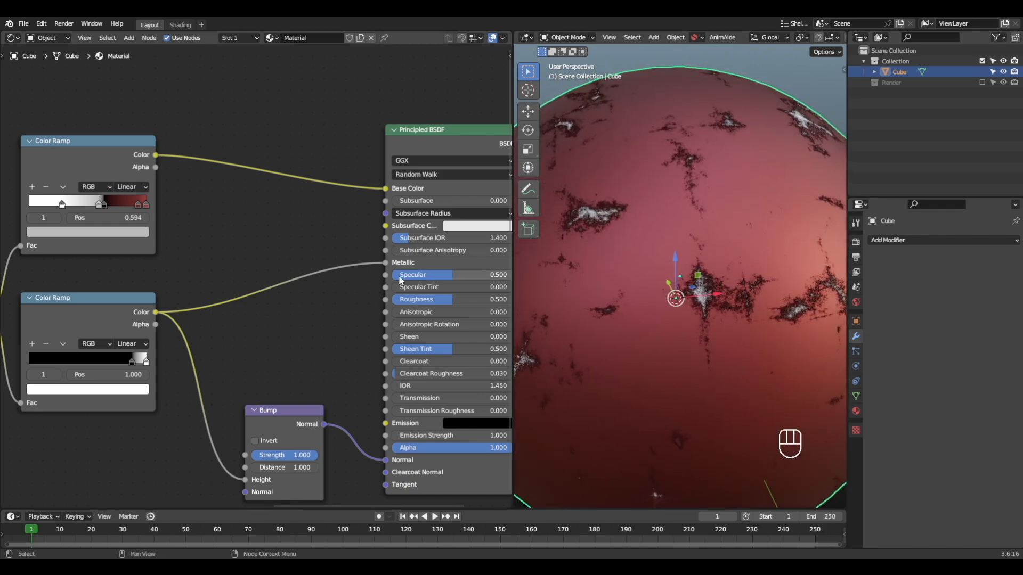
Add an Invert Color node fed by the lower Color Ramp's Color and link its output to the Principled BSDF's Roughness
alt+shift+middle_drag(297, 291, 290, 284)
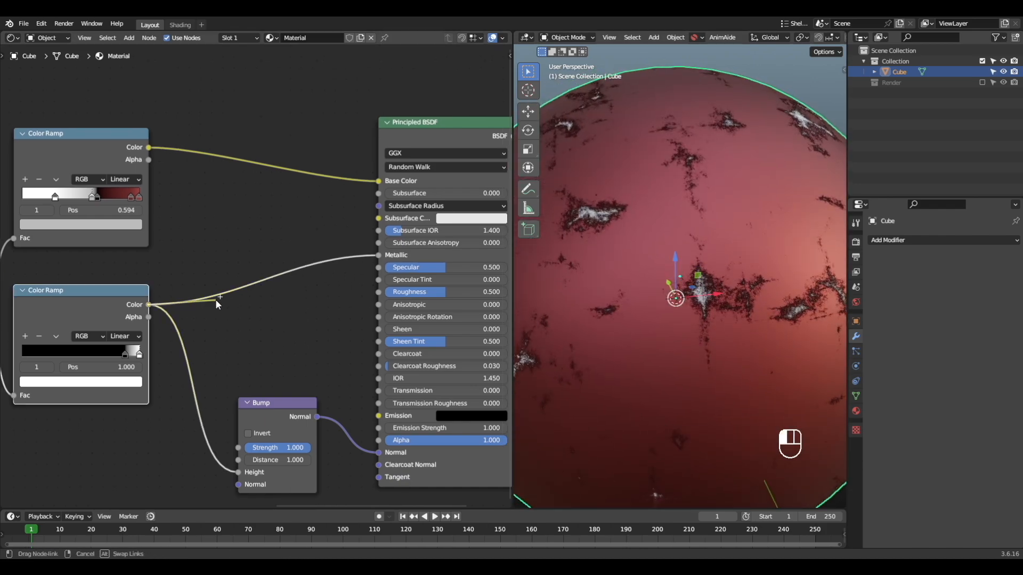
drag(272, 311, 270, 312)
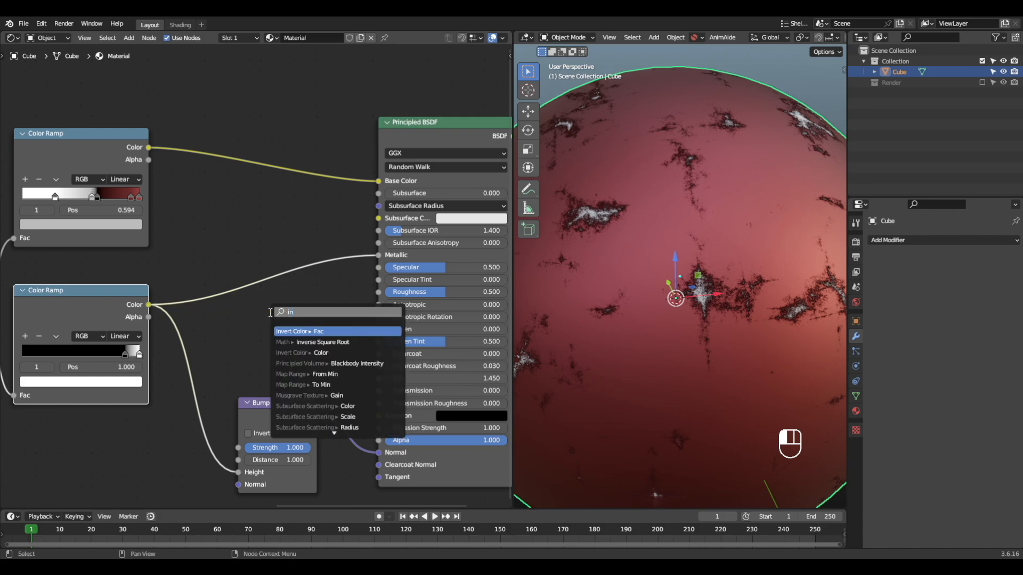
text(inver)
key(Return)
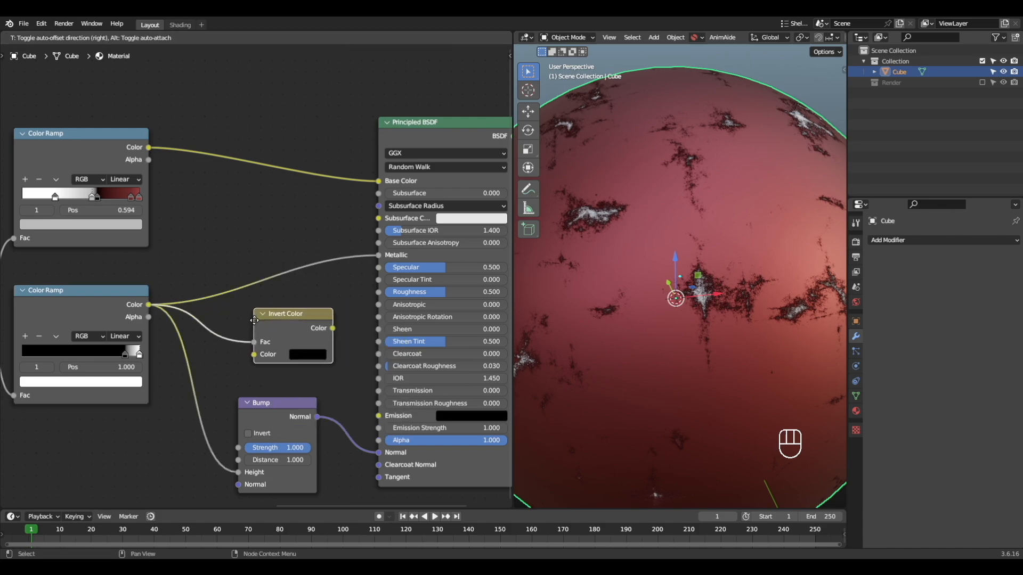
click(248, 305)
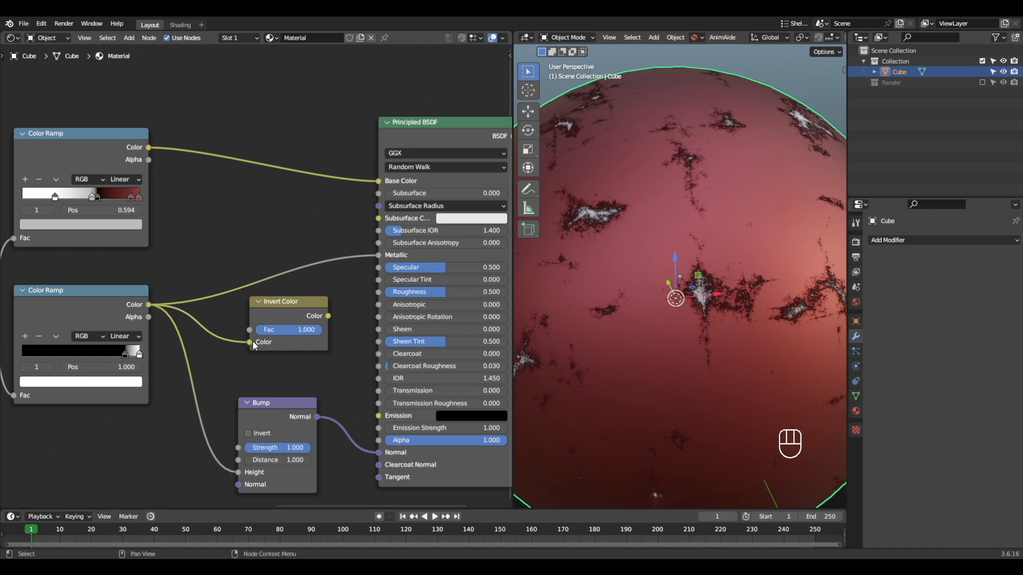
alt+shift+drag(324, 314, 279, 307)
drag(346, 285, 345, 285)
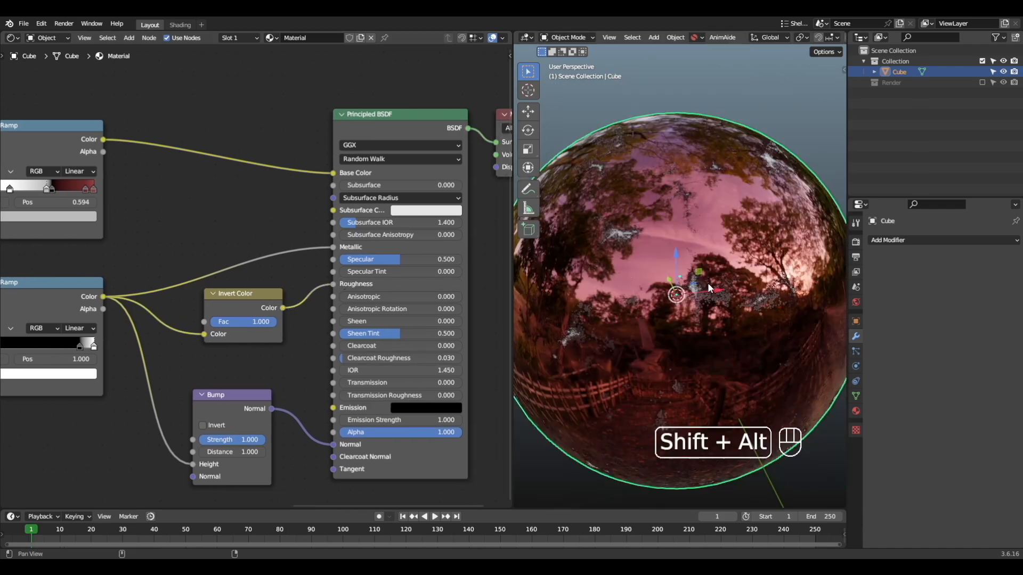
Set the Invert Color node's Fac to 0.600 and inspect the sphere under rotated environment lighting with everything deselected
middle_drag(703, 279, 773, 268)
scroll(260, 337, up, 2)
mouse_move(259, 336)
mouse_down()
mouse_move(194, 337)
mouse_move(248, 334)
mouse_up()
ctrl+right_drag(655, 250, 642, 309)
alt+right_drag(643, 309, 820, 320)
ctrl+right_drag(820, 341, 827, 314)
key(a)
key(a)
alt+shift+drag(672, 357, 689, 357)
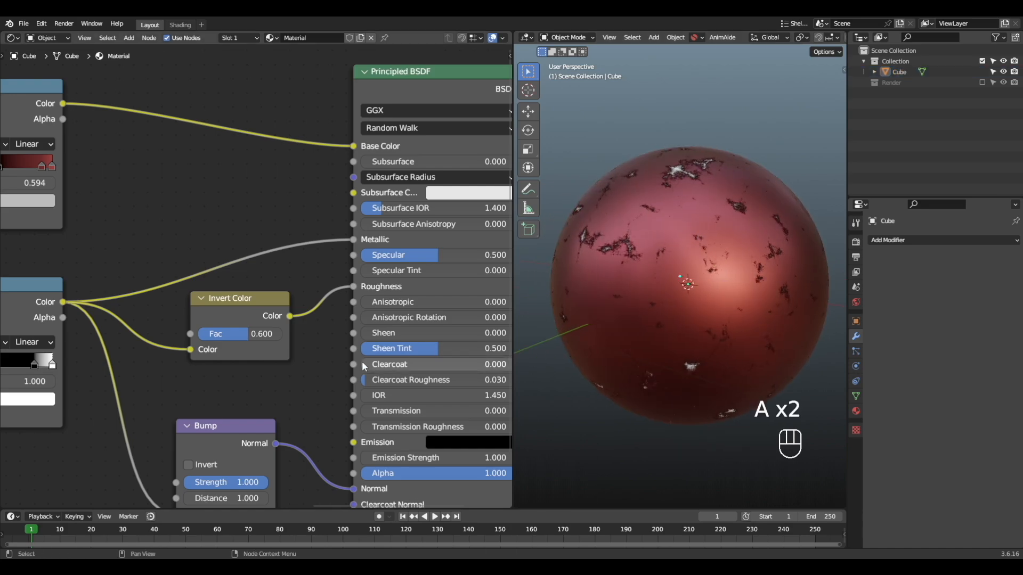
Maximize the shader editor and bring the material's whole node tree into view
scroll(298, 358, down, 4)
alt+shift+drag(223, 353, 427, 345)
scroll(362, 349, down, 5)
alt+shift+drag(282, 361, 383, 346)
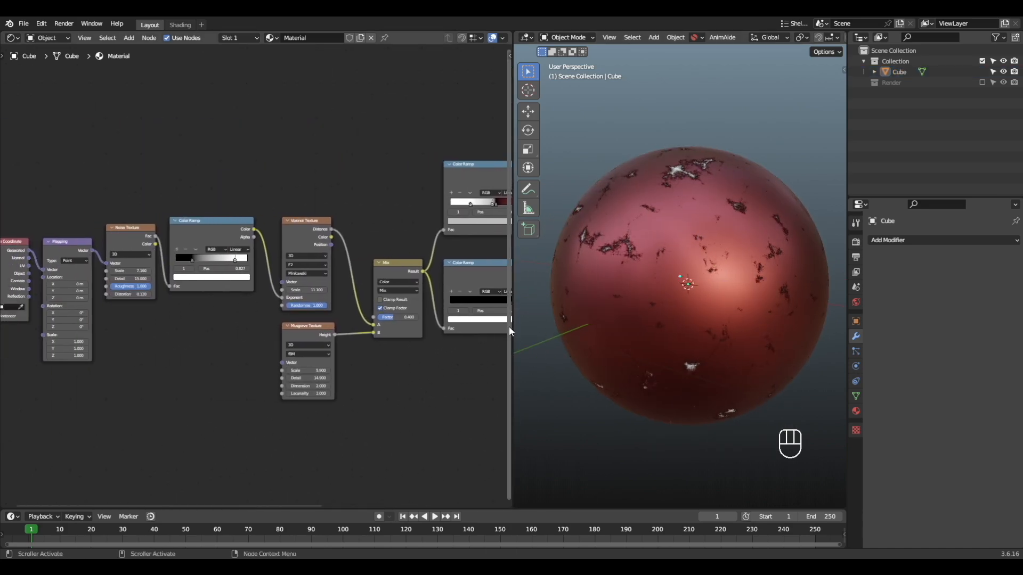
key(ctrl+space)
alt+drag(462, 343, 413, 324)
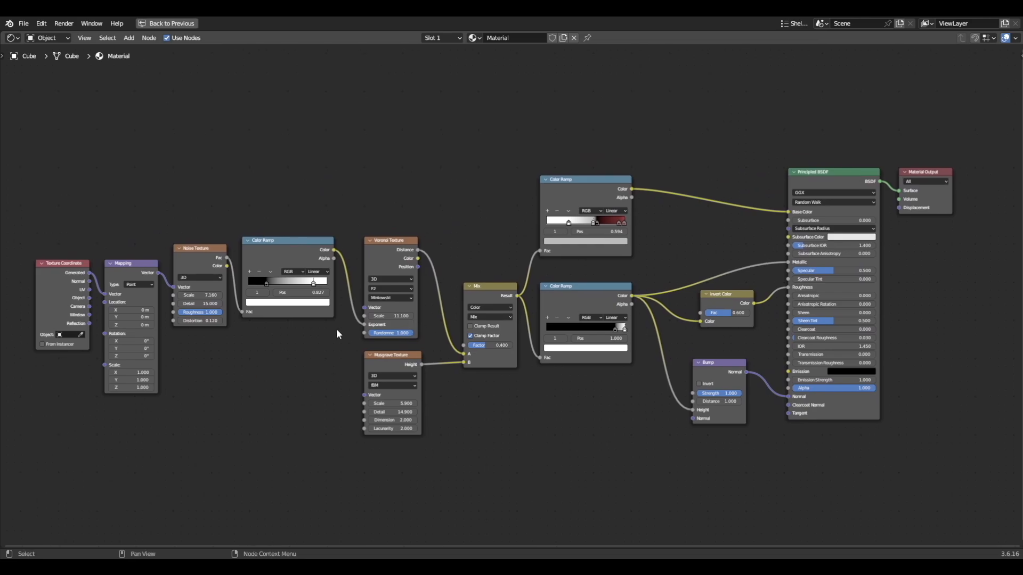
Shift the texture and mapping nodes with the Mix node closer to the two Color Ramps, then realign the Mix node
drag(33, 431, 478, 232)
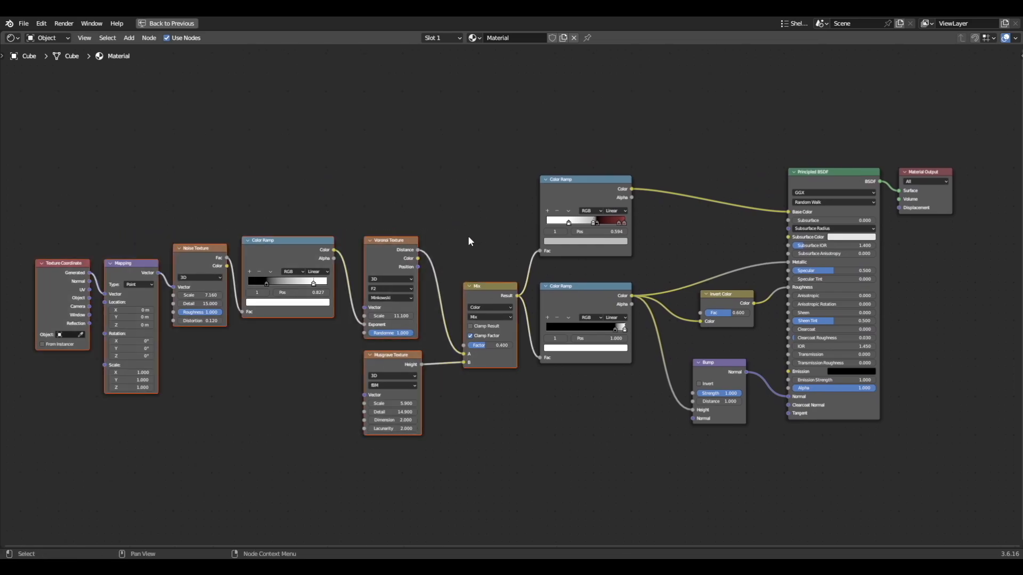
key(g)
click(482, 229)
click(512, 289)
key(g)
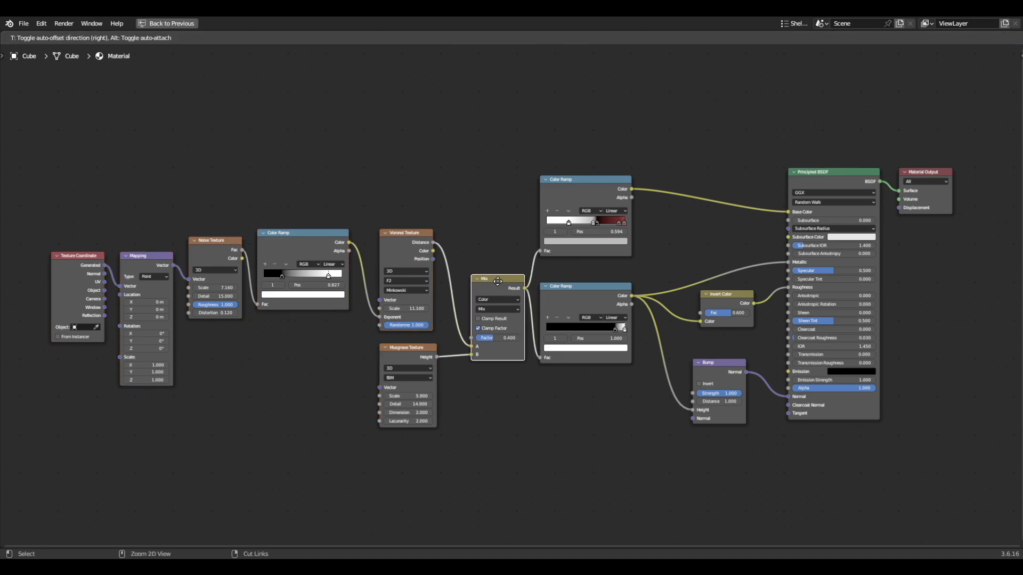
click(484, 279)
alt+drag(631, 286, 647, 305)
Restore the editor layout, maximize the 3D viewport and examine the chipped-paint sphere from several sides
key(ctrl+space)
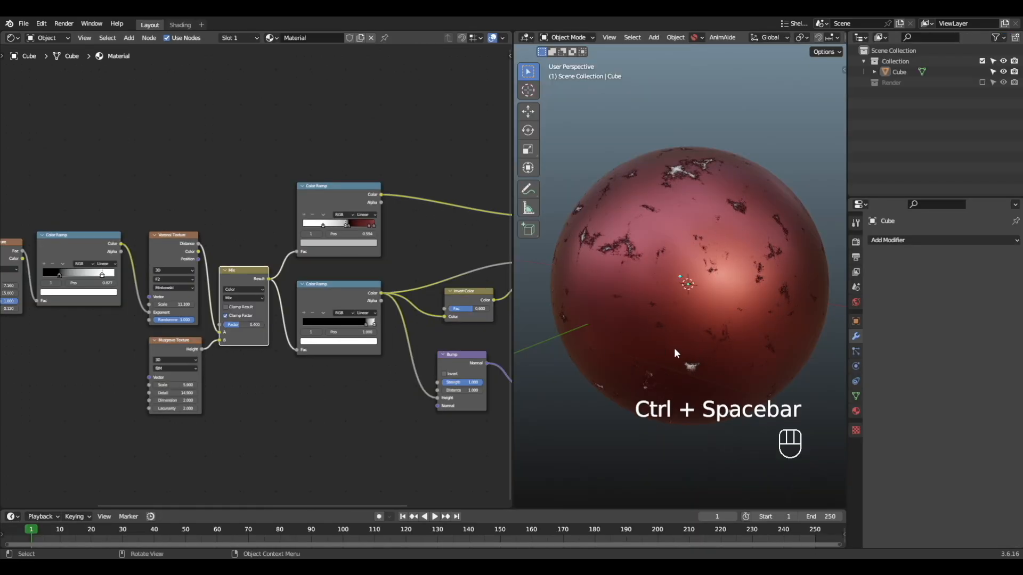
key(ctrl+space)
scroll(602, 306, down, 4)
alt+drag(593, 314, 825, 340)
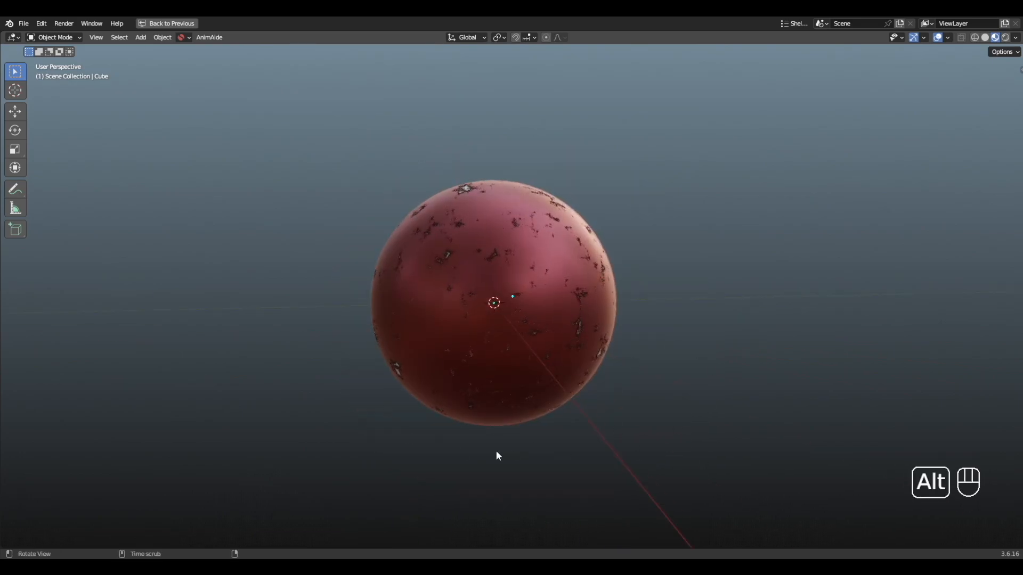
alt+drag(497, 453, 673, 435)
alt+drag(541, 445, 684, 449)
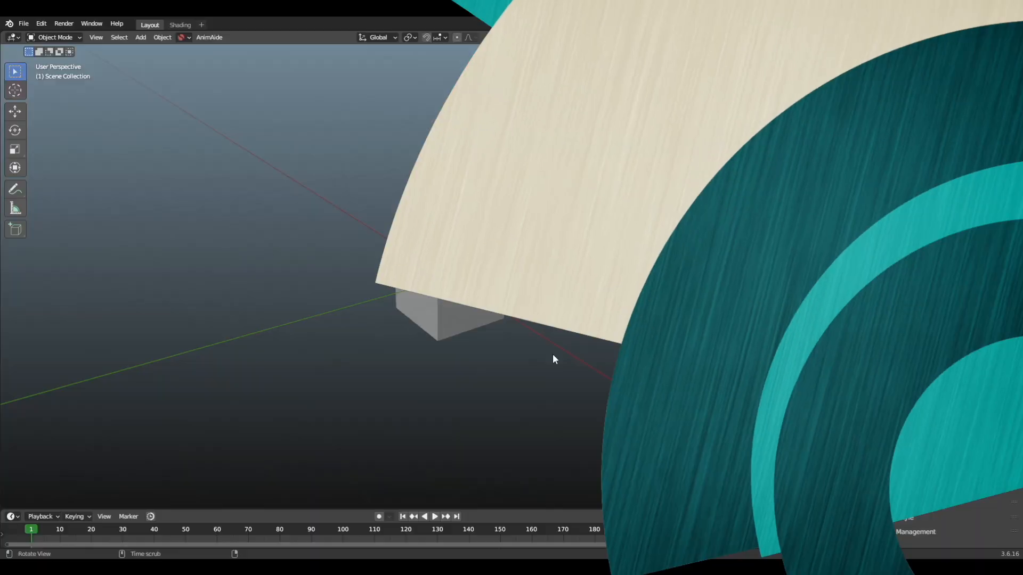
Add a plane to the cube scene and scale its mesh up in Edit Mode by about 9.6
alt+middle_drag(554, 358, 571, 319)
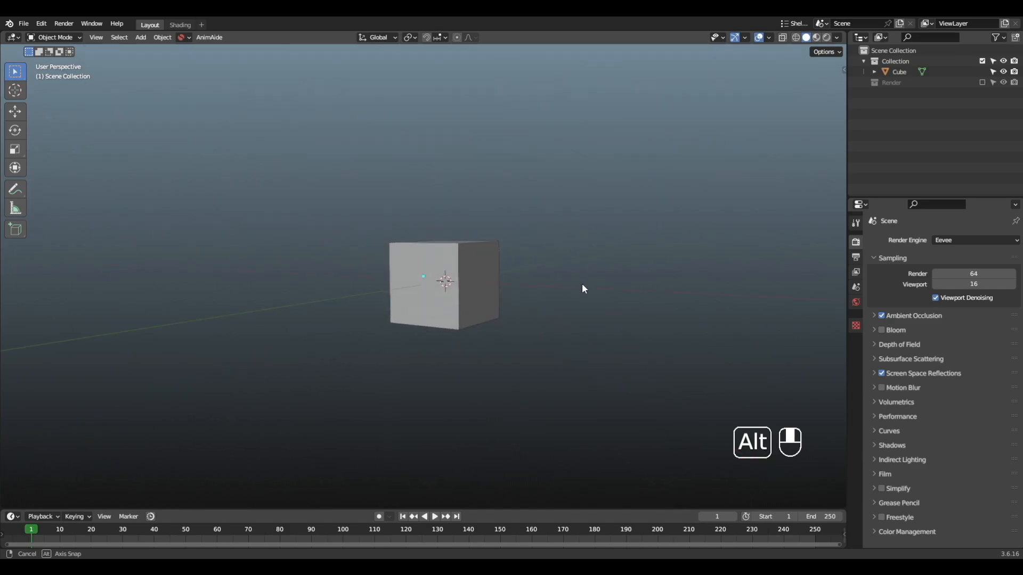
scroll(581, 285, up, 2)
middle_drag(558, 302, 568, 326)
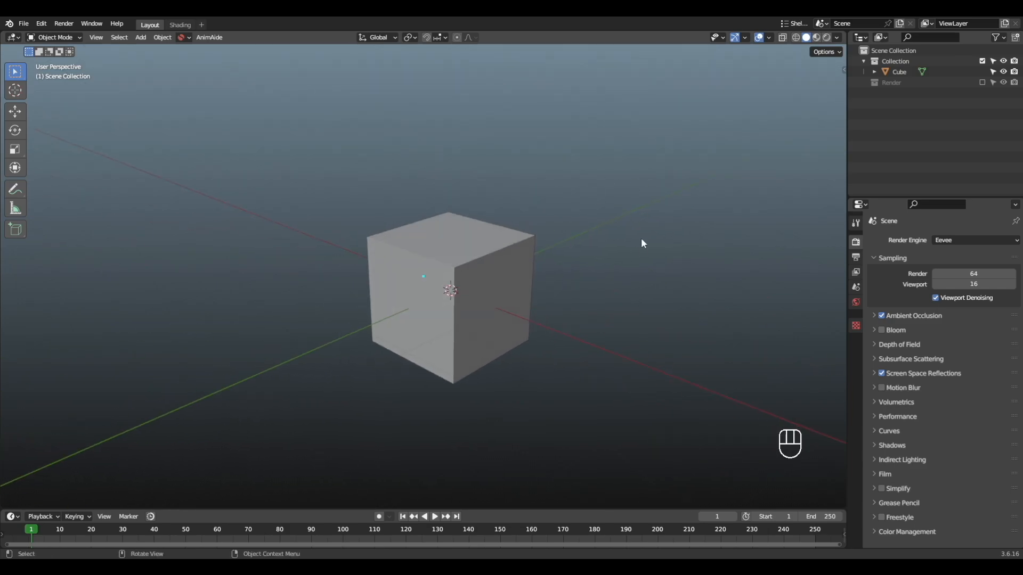
scroll(582, 310, down, 2)
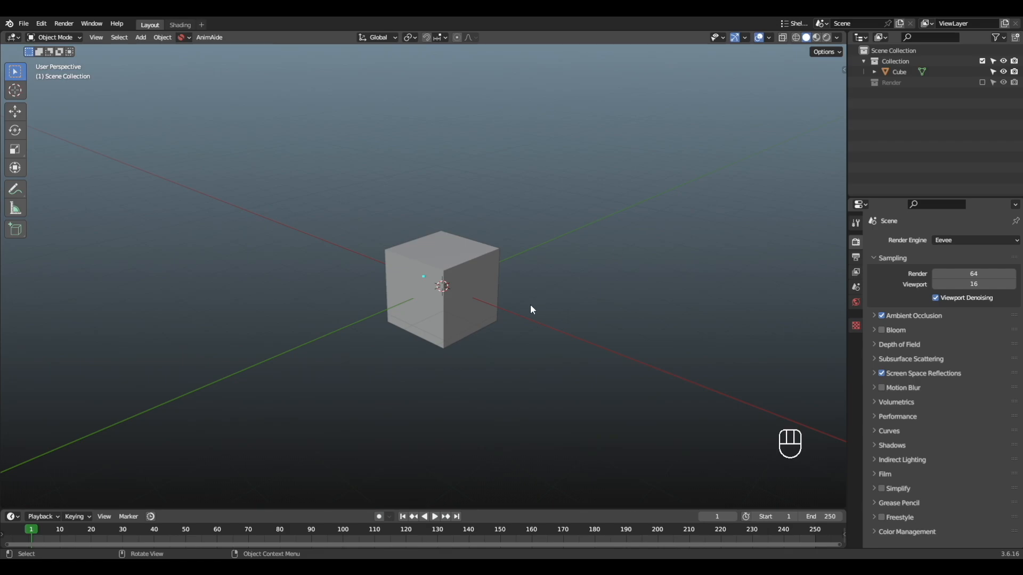
key(shift+a)
scroll(586, 291, up, 2)
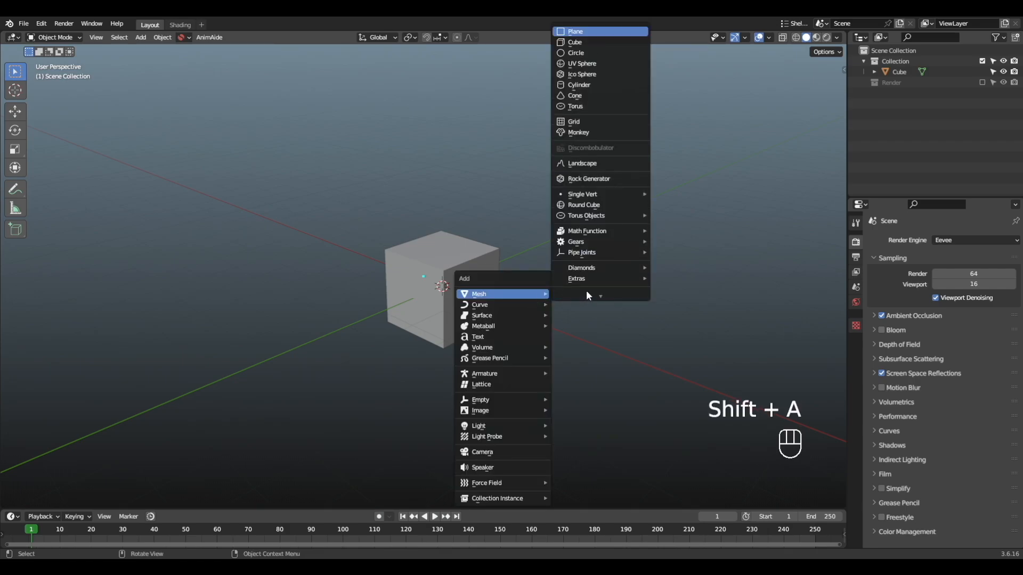
key(Return)
key(Tab)
key(s)
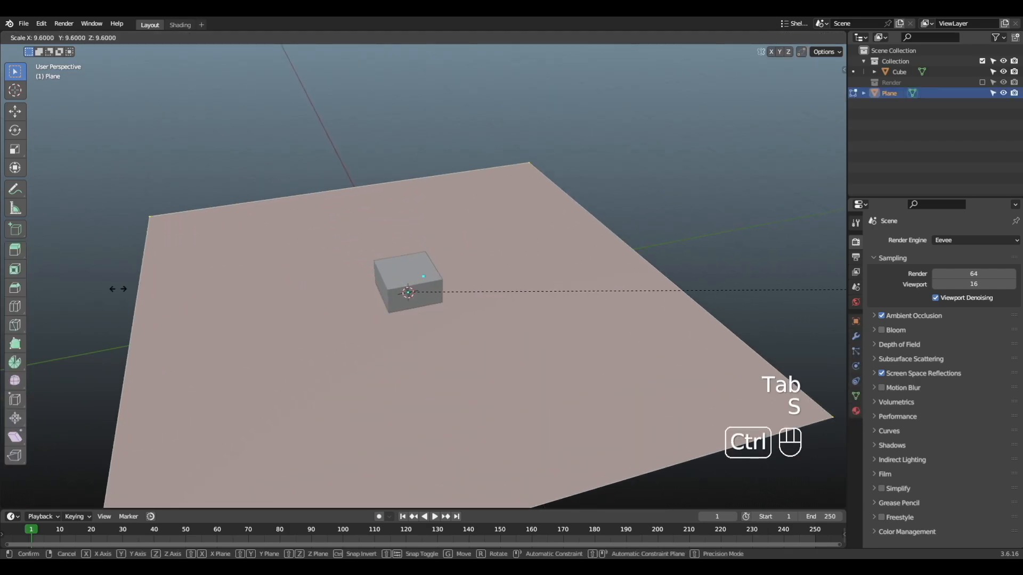
ctrl+click(123, 289)
Extrude one outer edge of the plane upward along Z to form a tall back wall
middle_drag(336, 240, 290, 221)
scroll(330, 229, down, 2)
key(2)
click(545, 246)
middle_drag(542, 247, 434, 215)
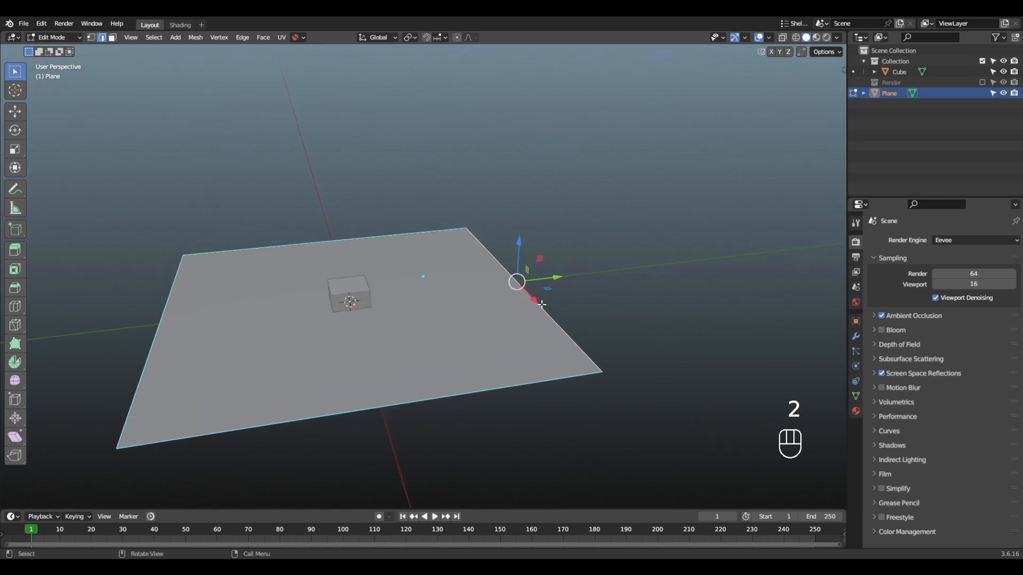
key(e)
key(z)
ctrl+click(588, 147)
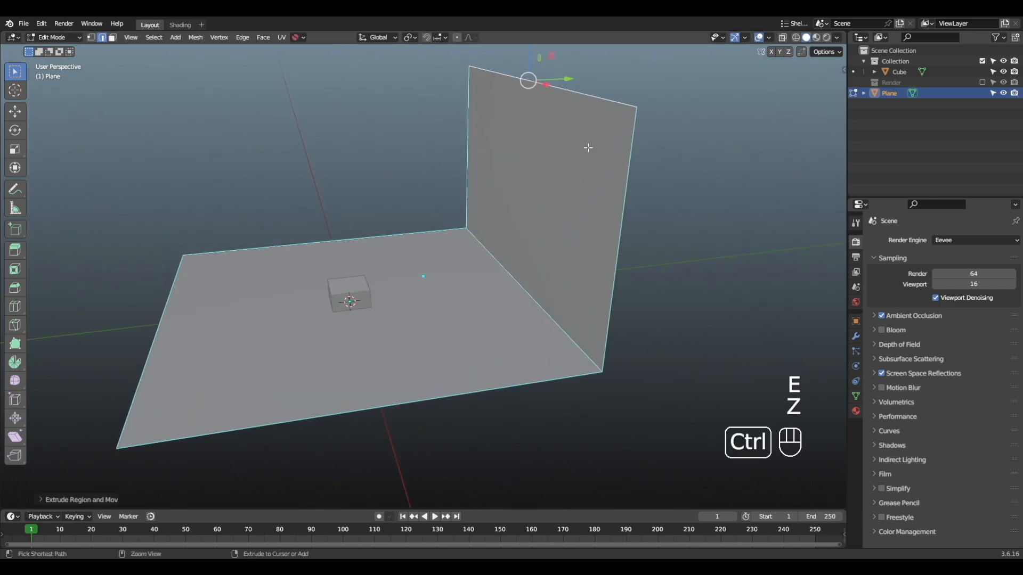
Bevel the edge between floor and back wall with 9 segments and a width of about 4.22 m
scroll(516, 281, up, 2)
alt+shift+click(545, 276)
key(ctrl+b)
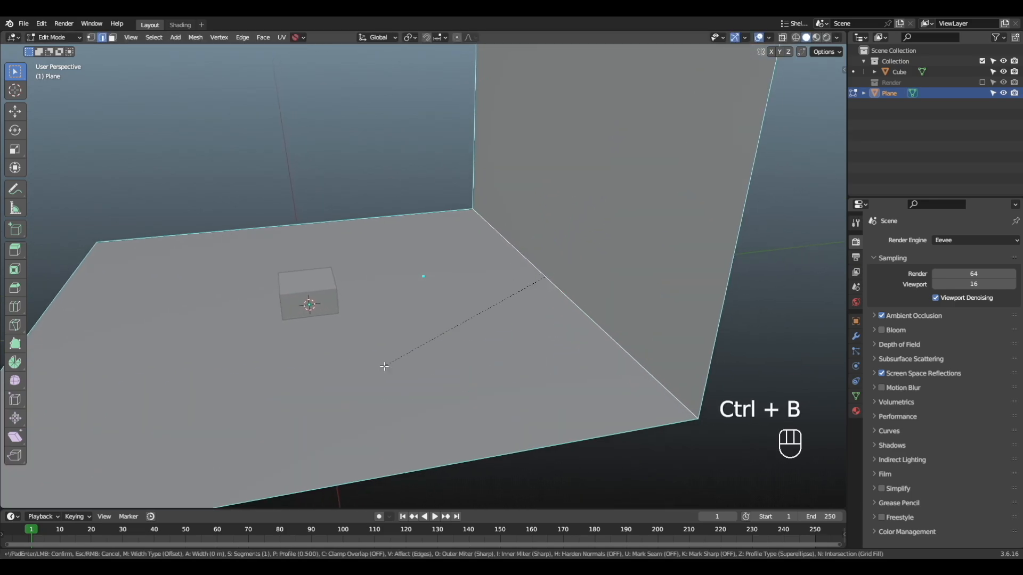
scroll(324, 393, up, 3)
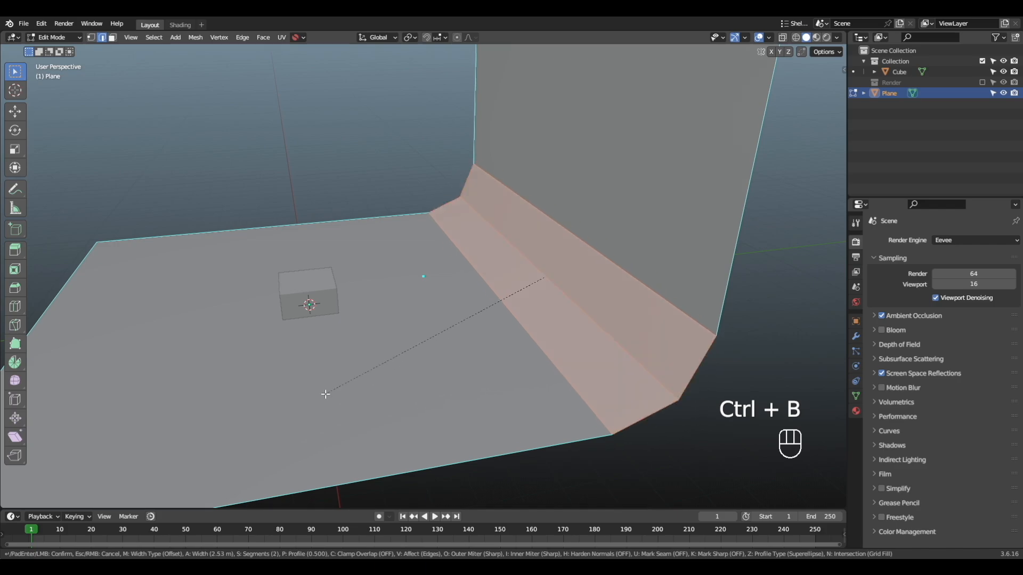
scroll(283, 395, up, 3)
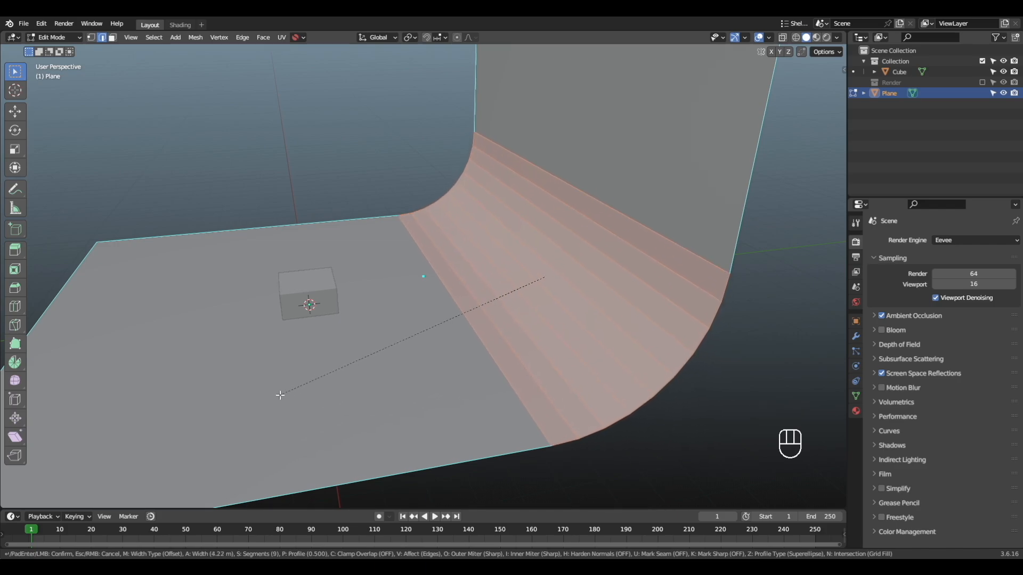
click(279, 394)
Return to Object Mode, apply Shade Smooth to the backdrop plane and view it from the front
key(Tab)
right_click(556, 261)
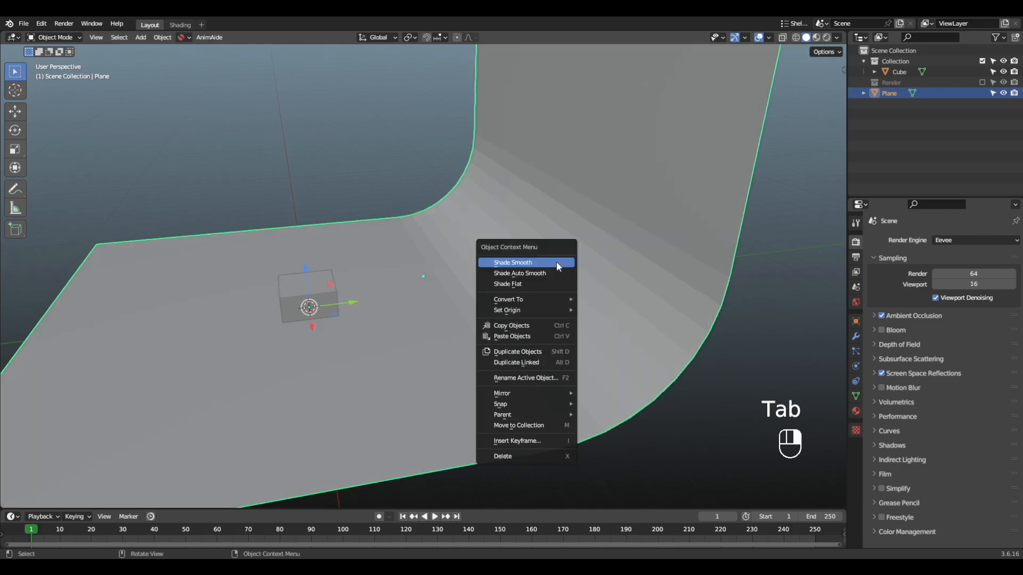
click(556, 261)
middle_drag(474, 303, 421, 314)
middle_drag(459, 232, 481, 253)
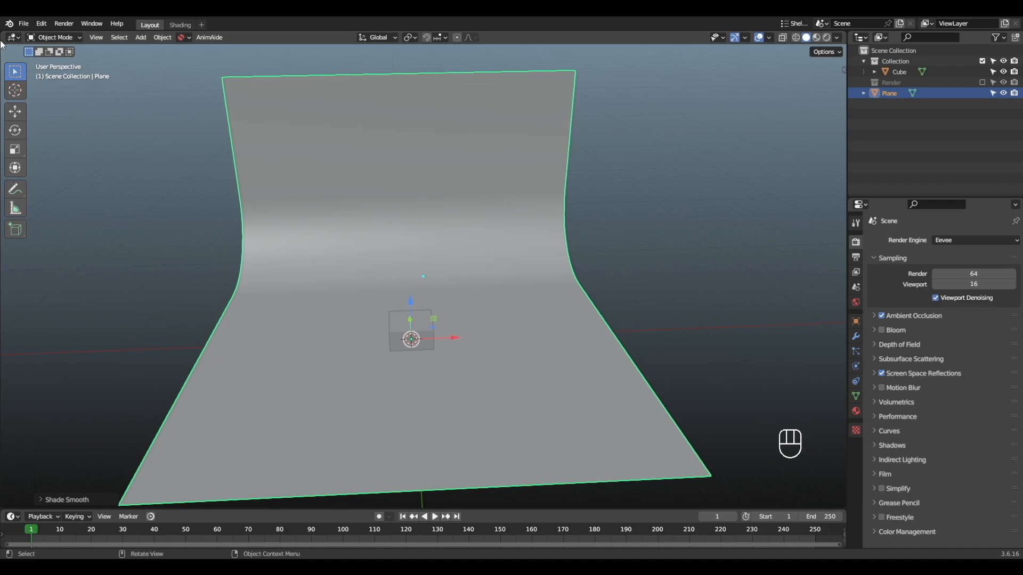
Split the viewport in two, turn one area into a wider Shader Editor and hide its sidebar
drag(20, 41, 270, 80)
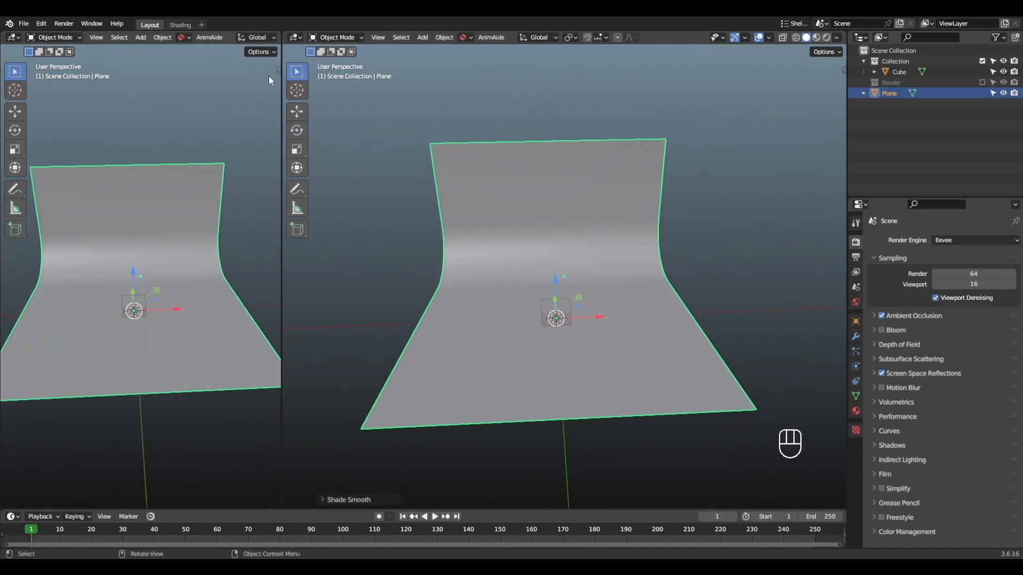
click(14, 37)
click(44, 127)
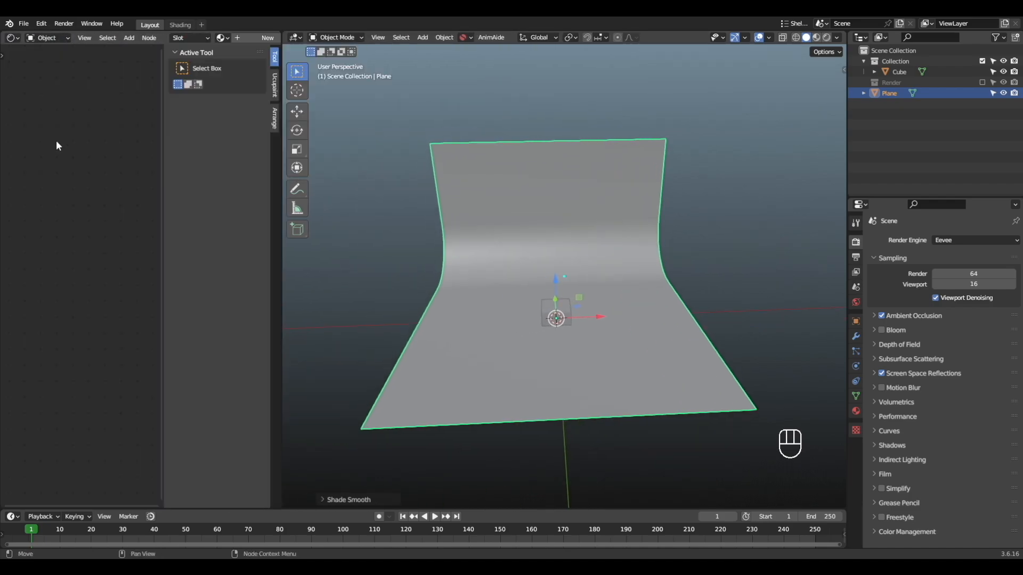
key(n)
drag(281, 250, 348, 253)
scroll(612, 284, up, 5)
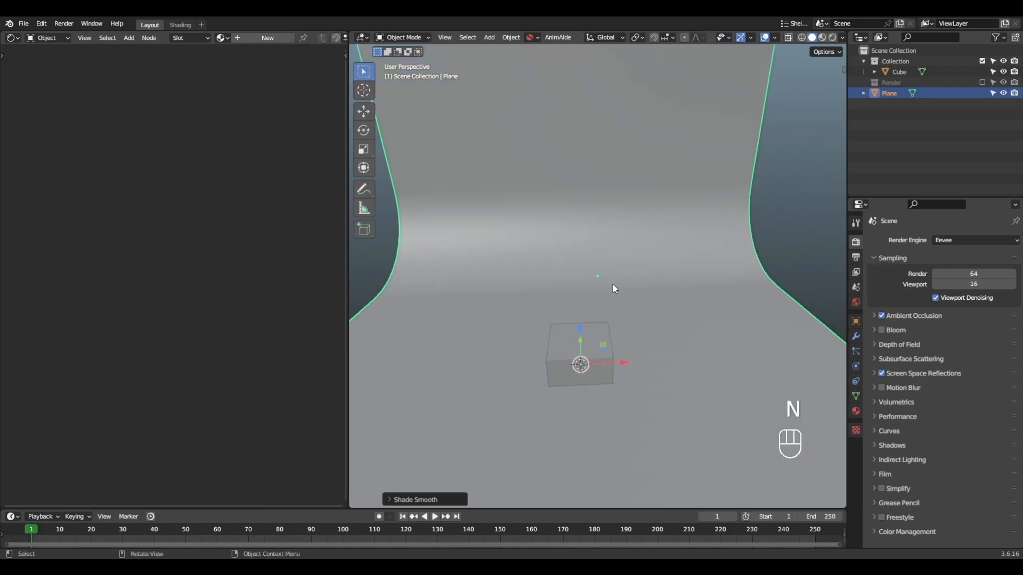
scroll(612, 284, down, 1)
alt+drag(612, 284, 609, 255)
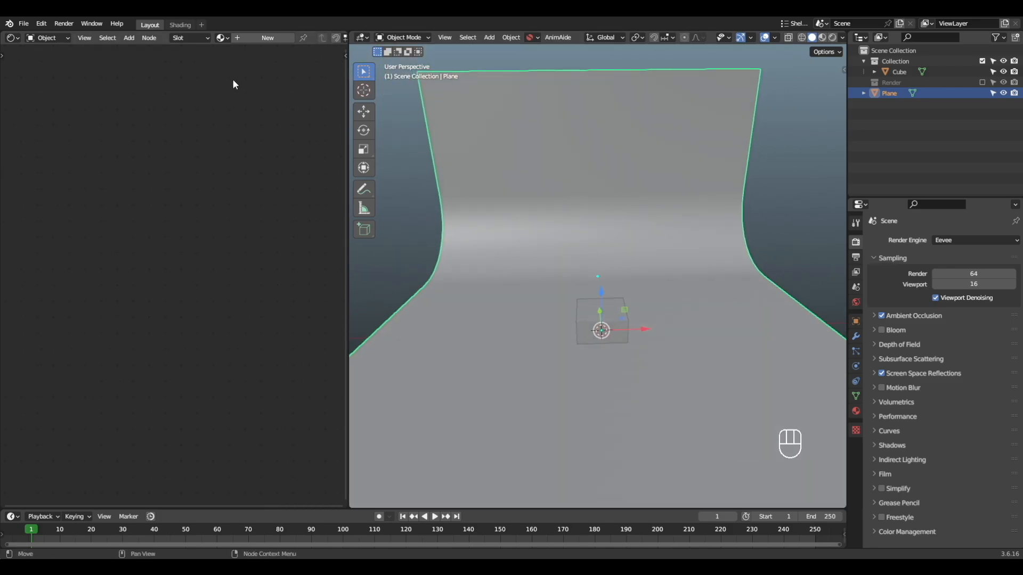
Create a new material for the backdrop plane and add a Checker Texture node beside the Principled BSDF
click(288, 37)
scroll(154, 276, up, 3)
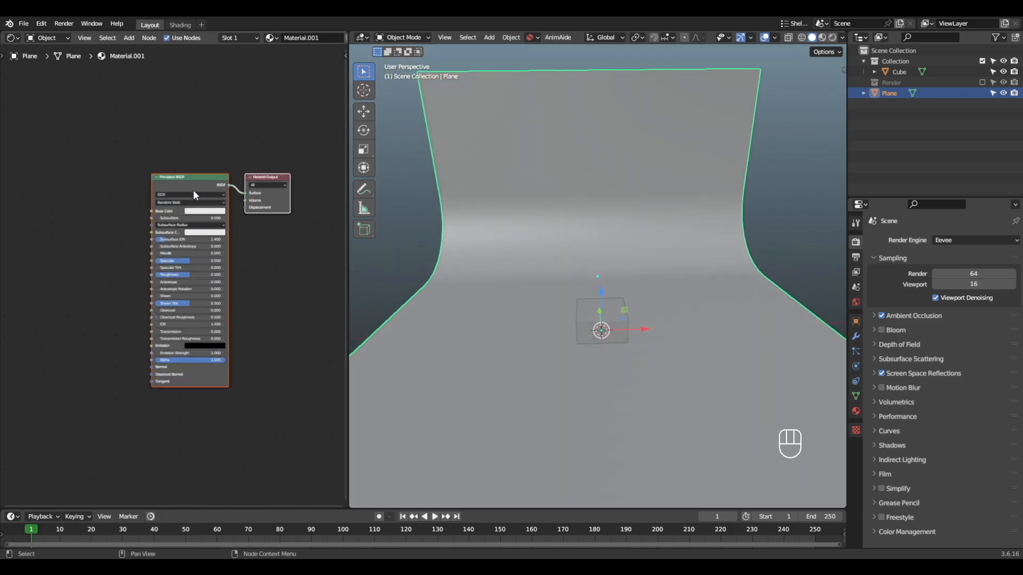
key(shift+a)
click(72, 209)
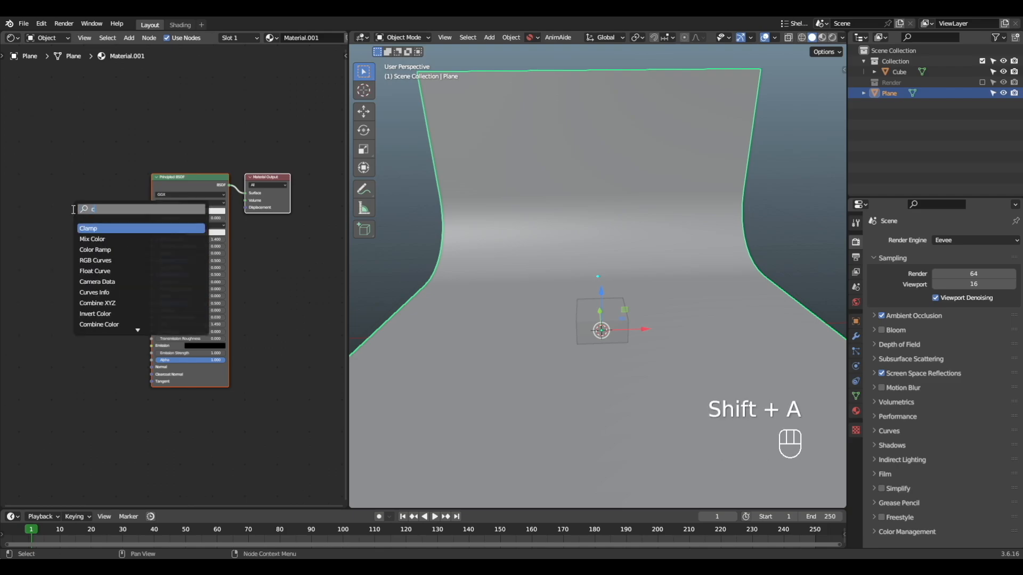
text(che)
key(Return)
click(85, 187)
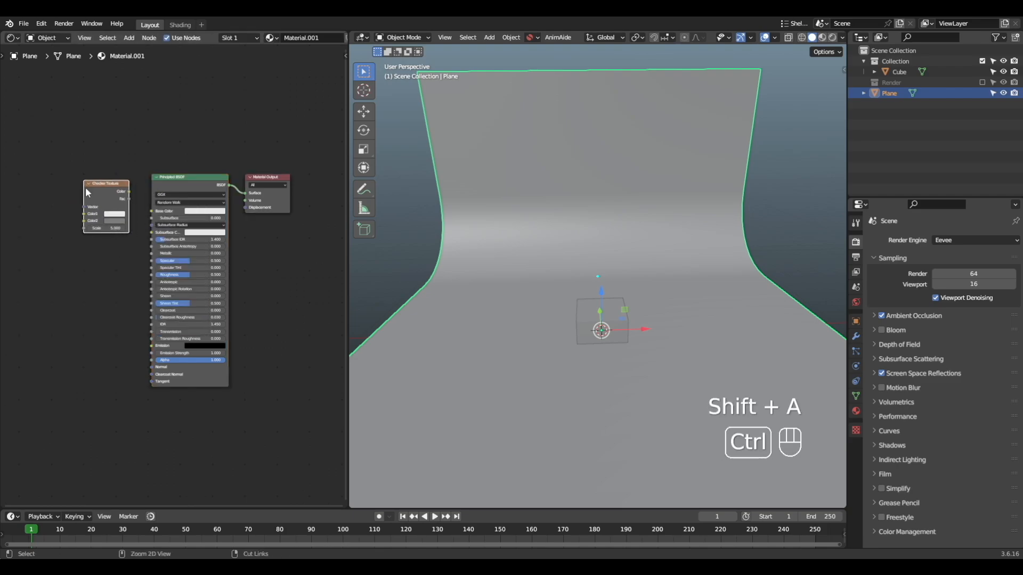
Link the Checker Texture's Color to Base Color and show the backdrop in Material Preview shading
key(z)
click(669, 201)
alt+middle_drag(680, 354, 506, 254)
scroll(97, 197, up, 1)
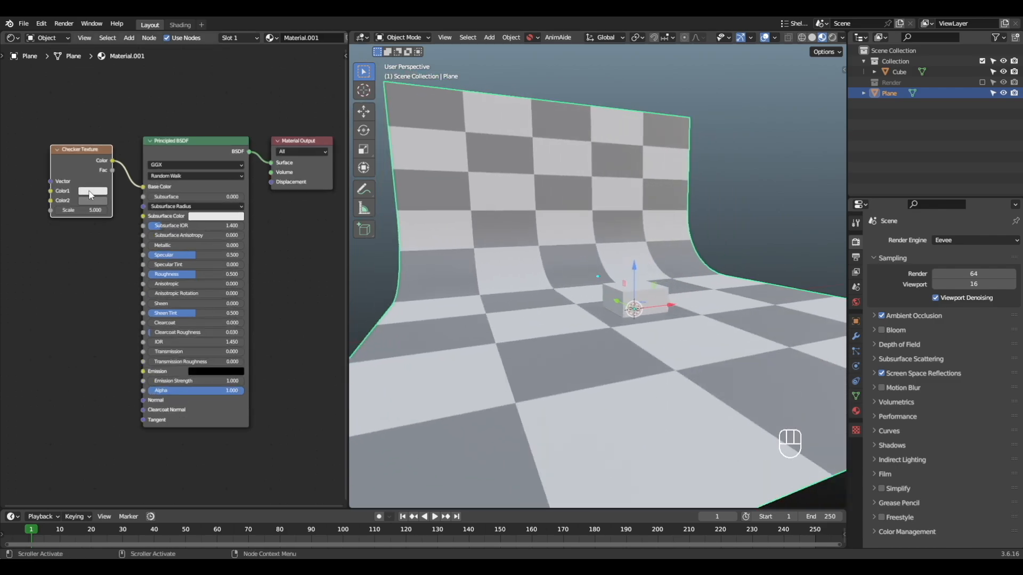
Set the Checker Texture's Color1 to black
click(91, 190)
click(142, 146)
scroll(567, 171, up, 2)
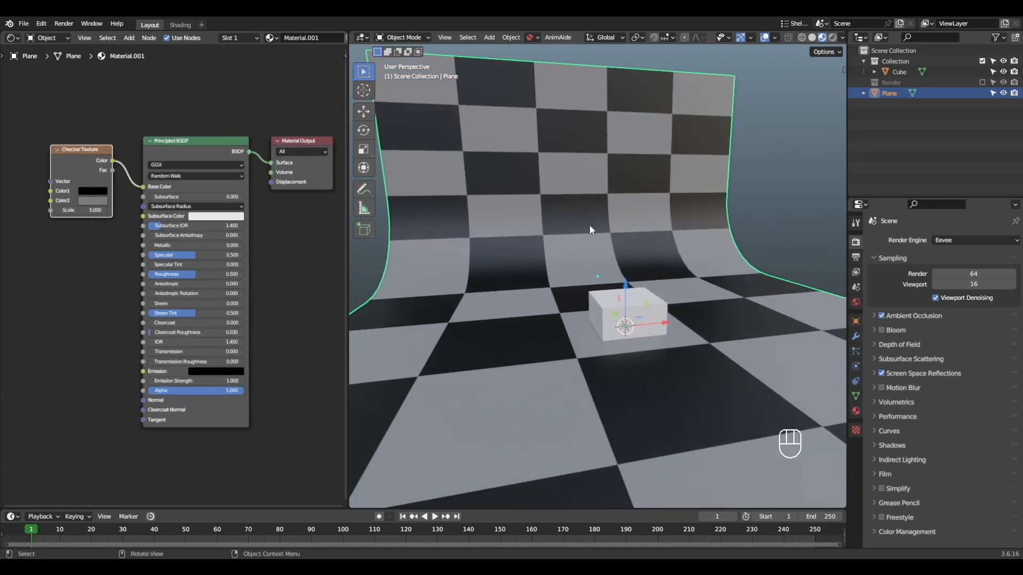
Delete the cube standing on the checkered backdrop
scroll(589, 225, down, 2)
alt+middle_drag(724, 240, 597, 260)
key(z)
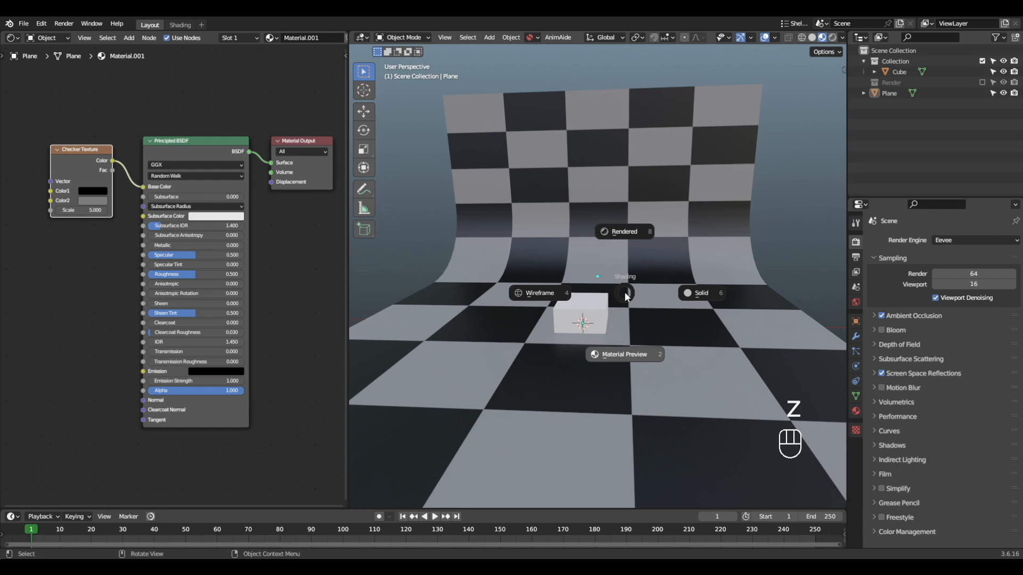
click(624, 298)
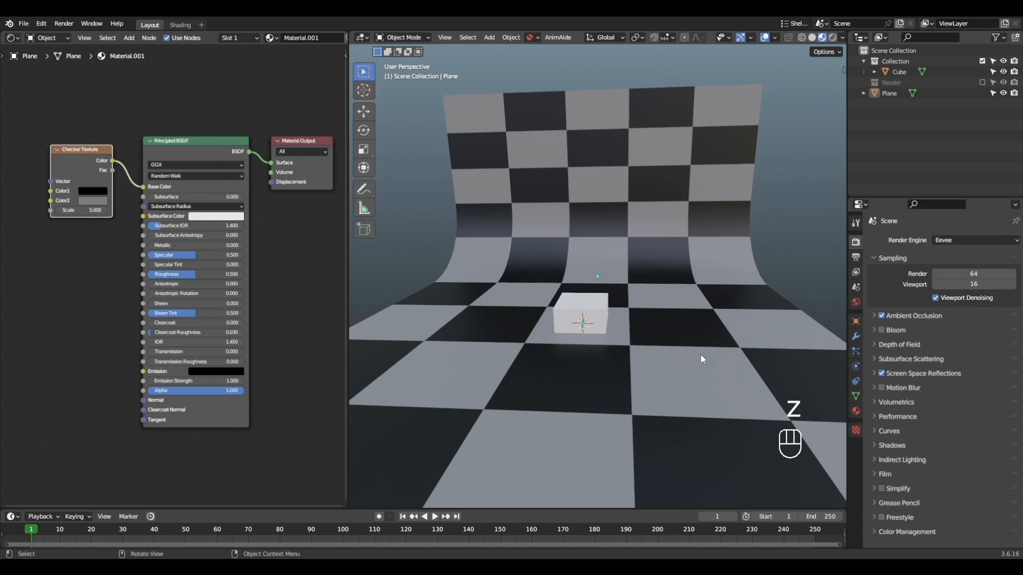
mouse_move(672, 308)
alt+middle_down()
mouse_move(663, 312)
mouse_move(686, 304)
alt+middle_up()
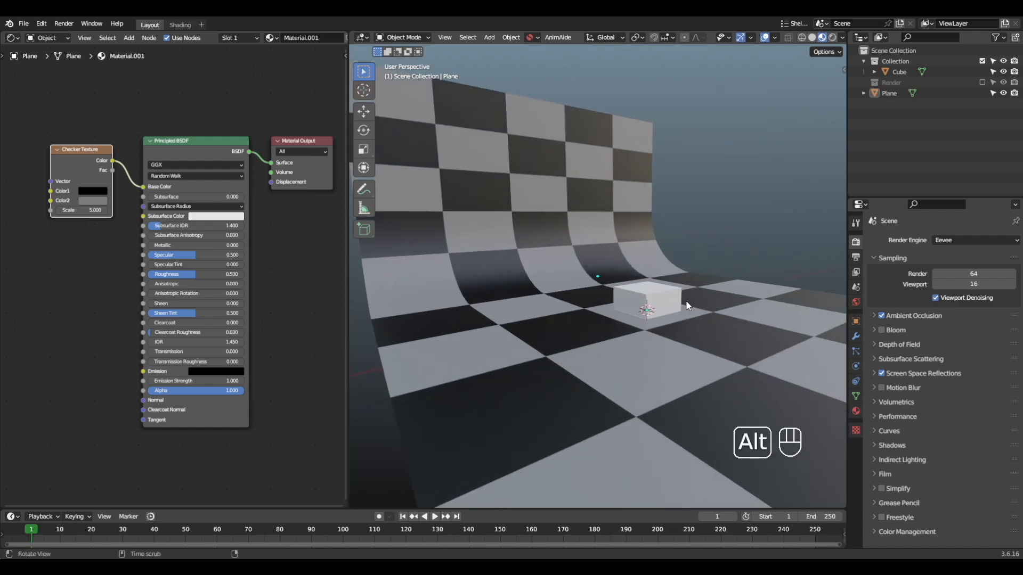
click(677, 308)
key(x)
click(680, 315)
alt+drag(679, 315, 614, 318)
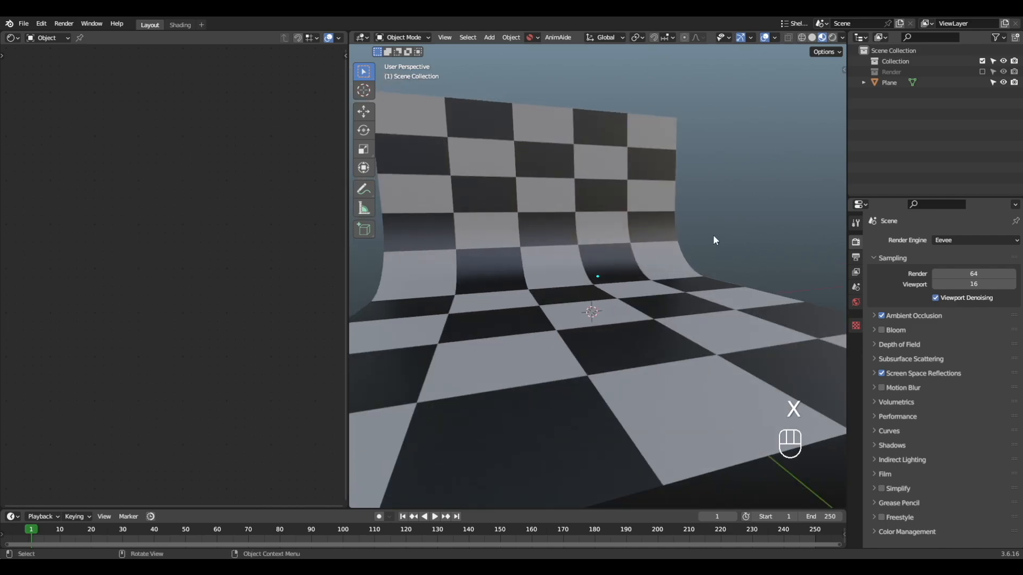
scroll(702, 302, up, 1)
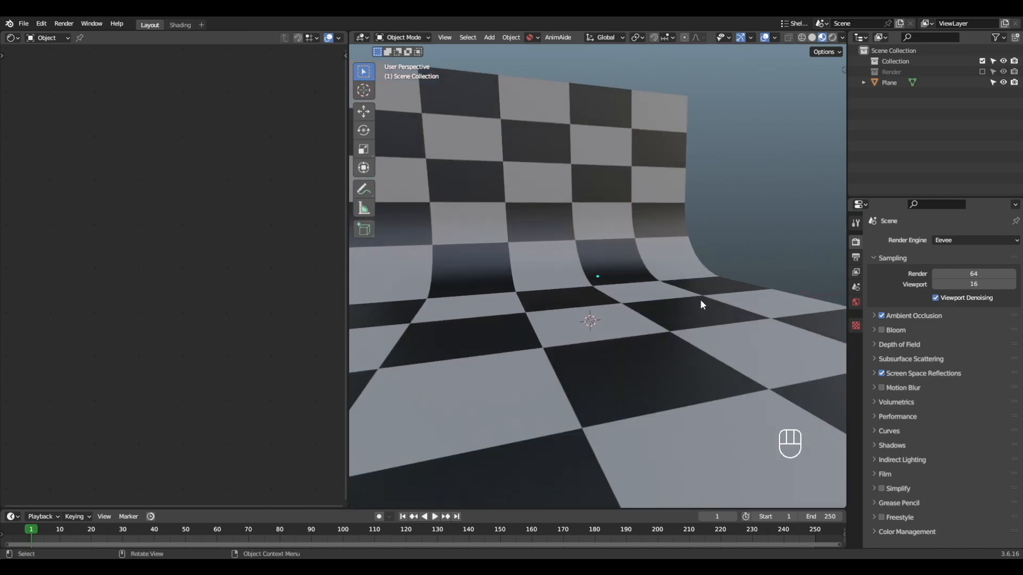
scroll(660, 291, down, 1)
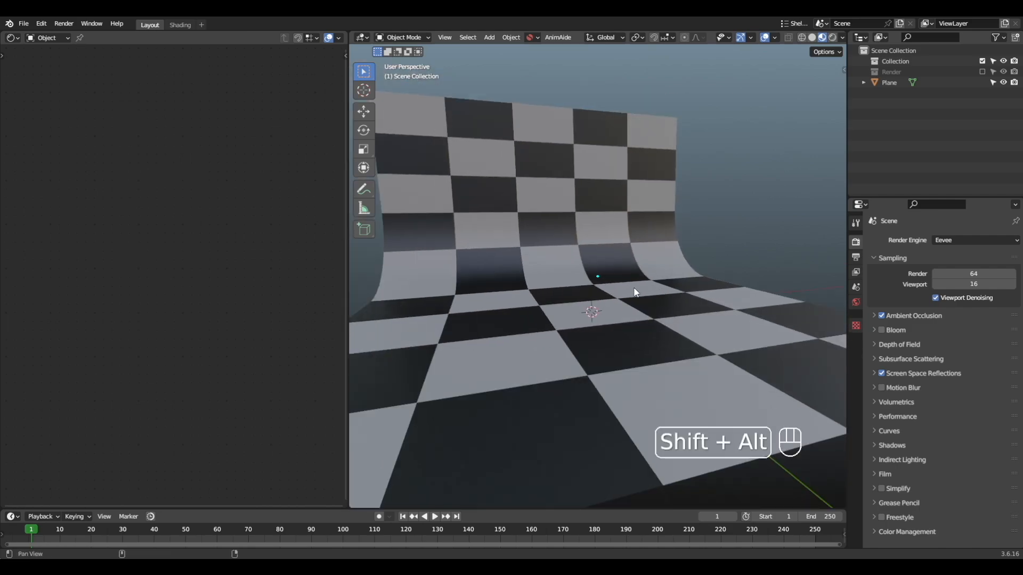
Switch the Shader Editor to the World nodes and add an Environment Texture node before the Background node
click(40, 41)
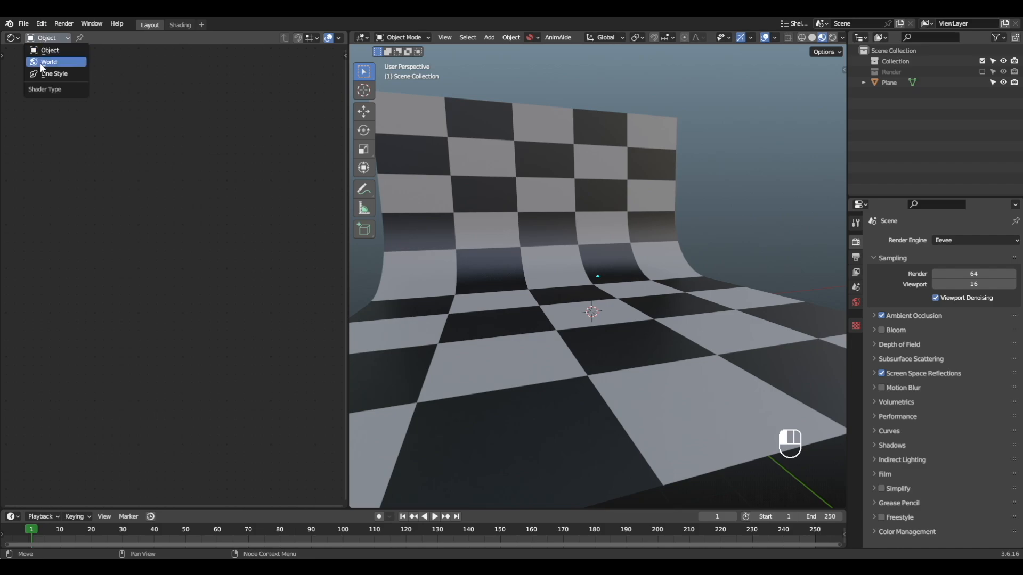
click(43, 63)
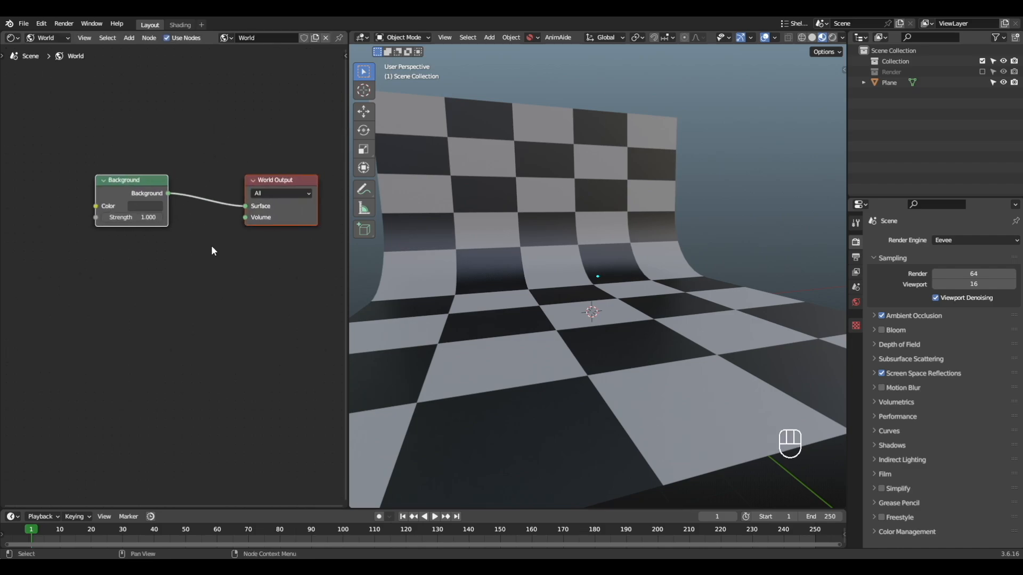
alt+shift+middle_drag(41, 202, 81, 202)
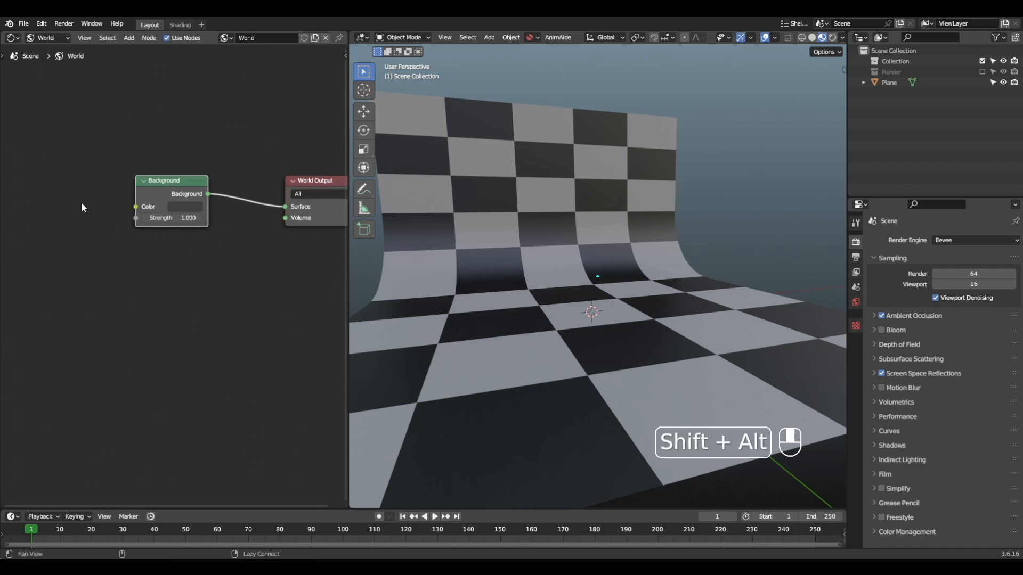
key(shift+a)
click(81, 203)
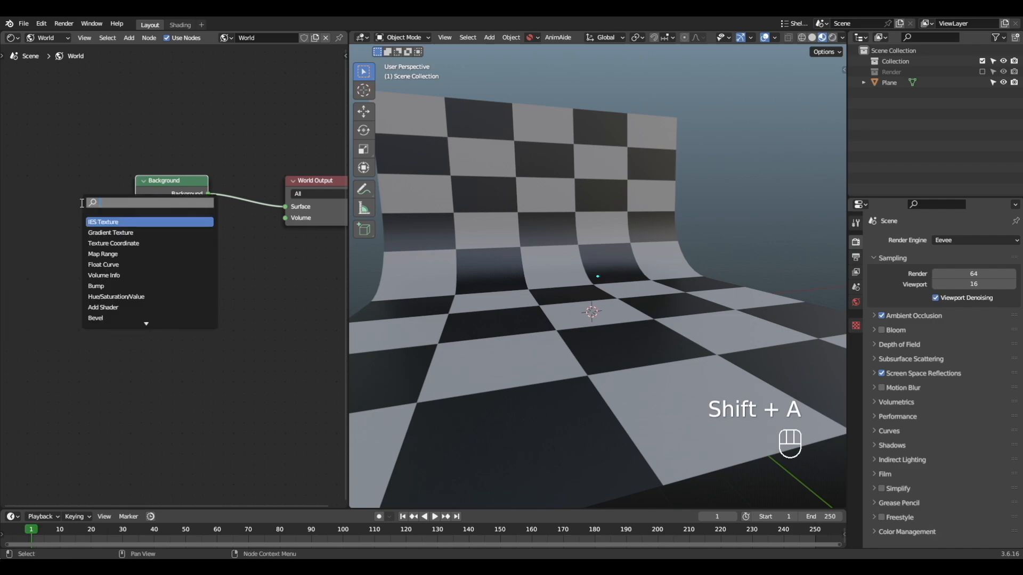
text(en)
key(Return)
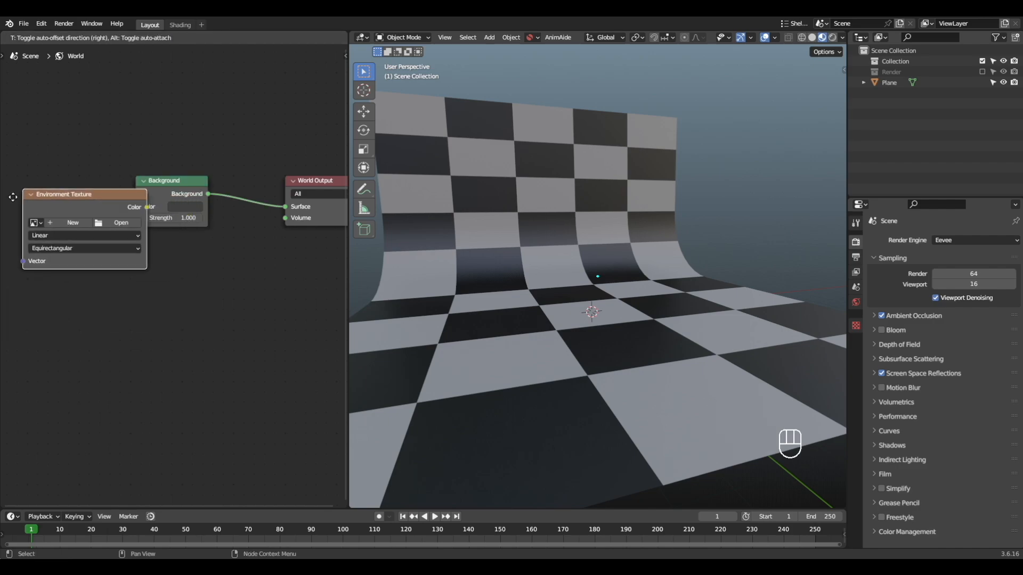
click(74, 188)
Link the Environment Texture's Color to the Background Color and load the image kiara_1_dawn_4k.hdr into it
alt+right_drag(155, 203, 266, 201)
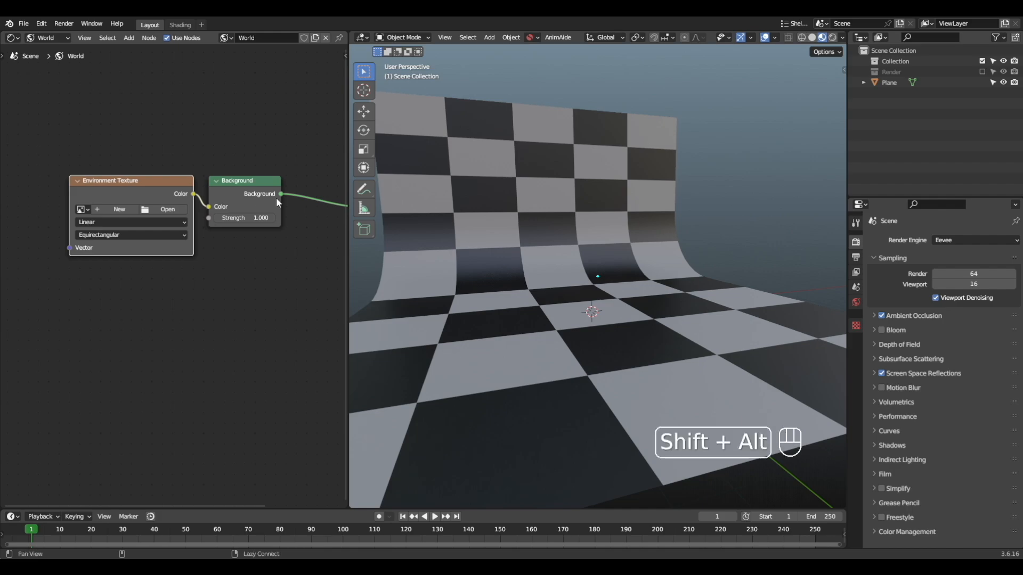
scroll(262, 230, down, 1)
alt+shift+middle_drag(263, 232, 204, 229)
scroll(161, 230, down, 1)
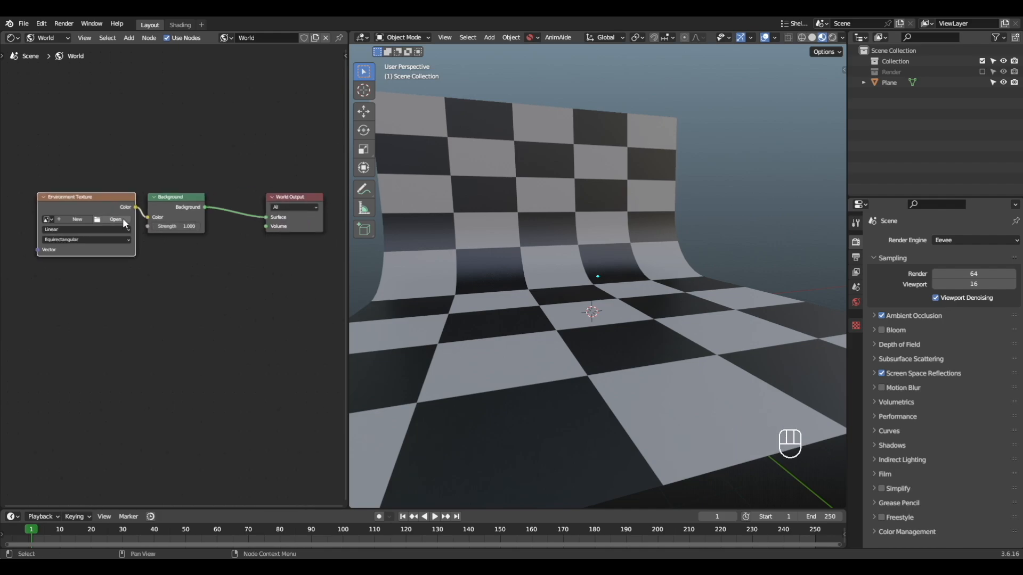
scroll(123, 218, up, 1)
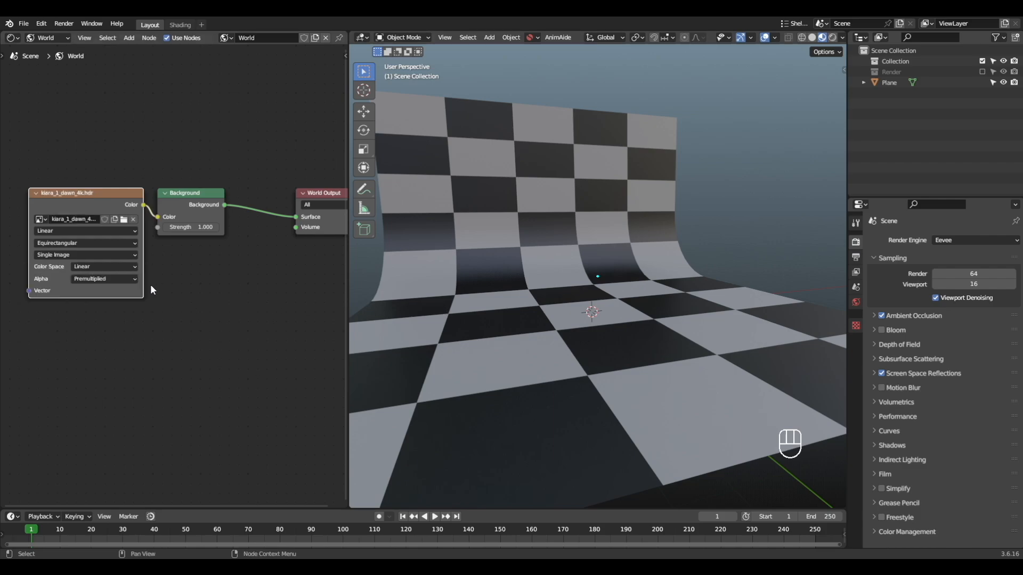
alt+shift+middle_drag(184, 288, 207, 297)
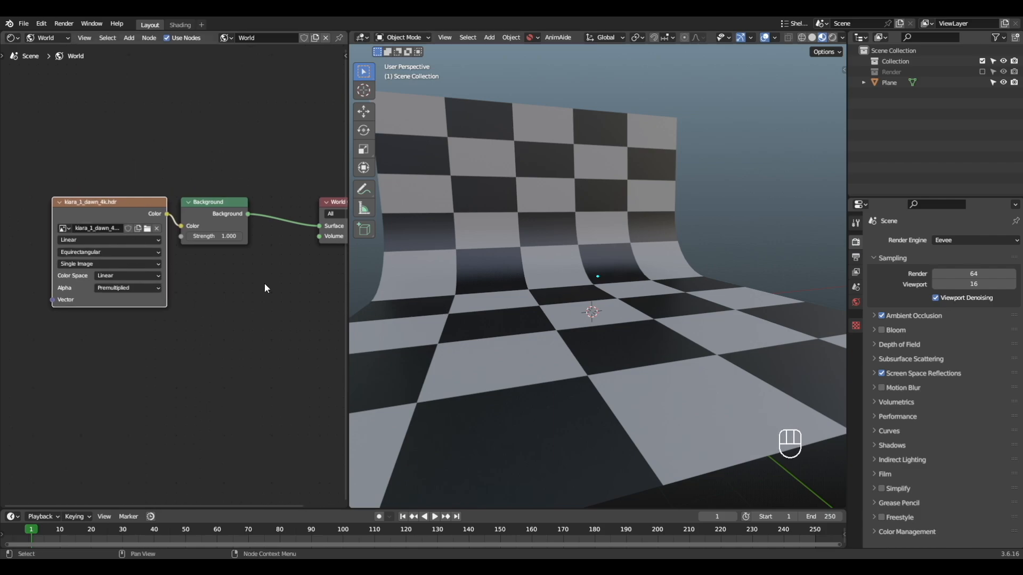
Show the scene in Rendered viewport shading with the HDR environment around the backdrop
key(z)
click(641, 187)
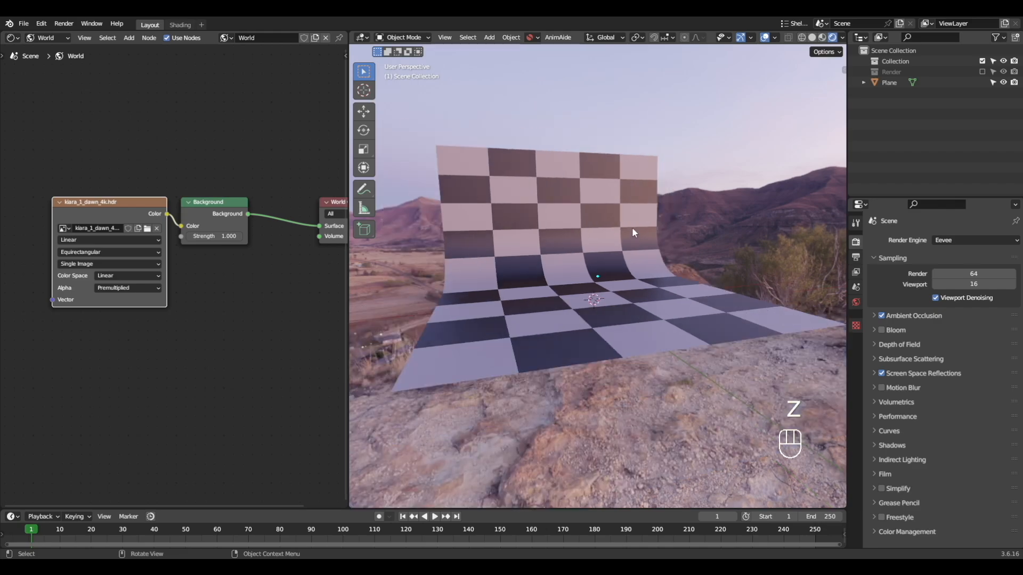
alt+middle_drag(634, 233, 557, 288)
Move the backdrop Plane into Collection
click(888, 83)
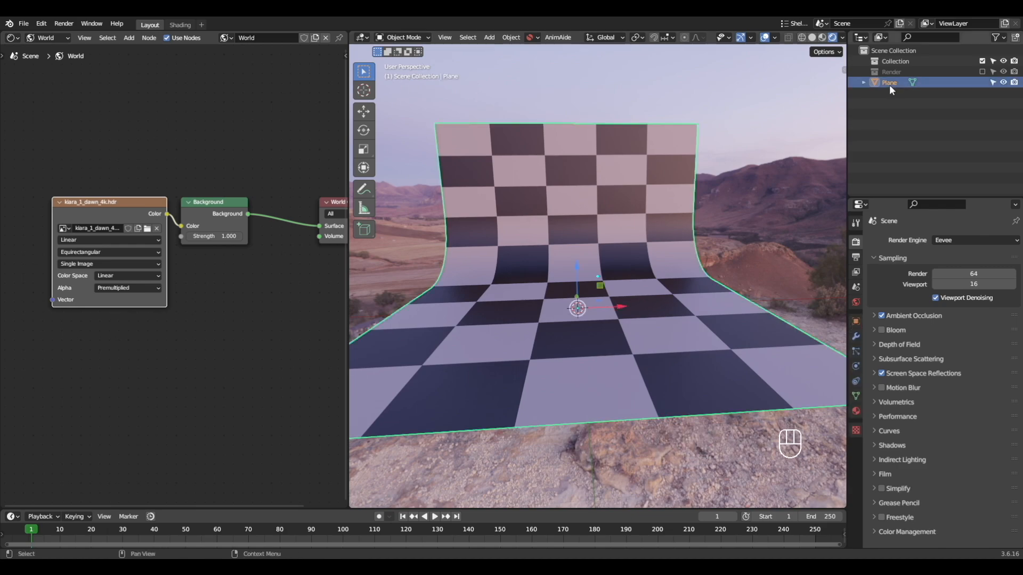
drag(889, 83, 893, 60)
click(892, 61)
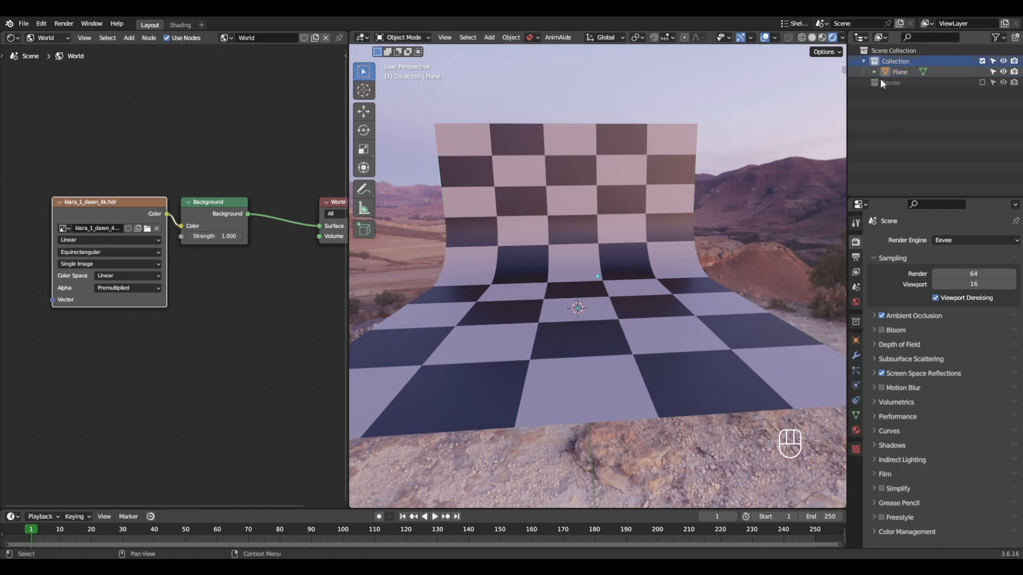
Add a UV sphere and move it up and back so it sits above the checkered floor
alt+middle_drag(639, 250, 591, 308)
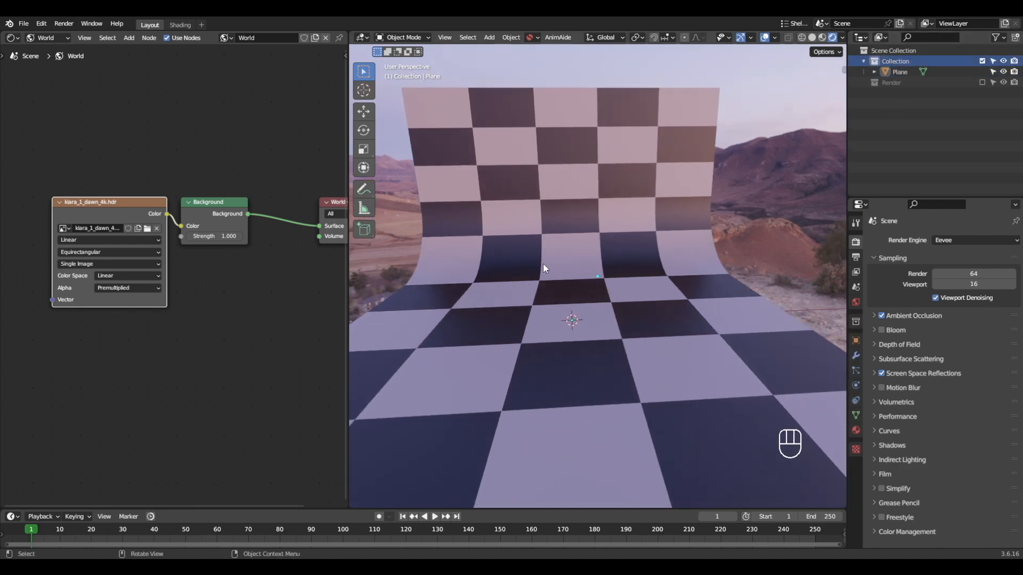
alt+shift+middle_drag(555, 274, 565, 274)
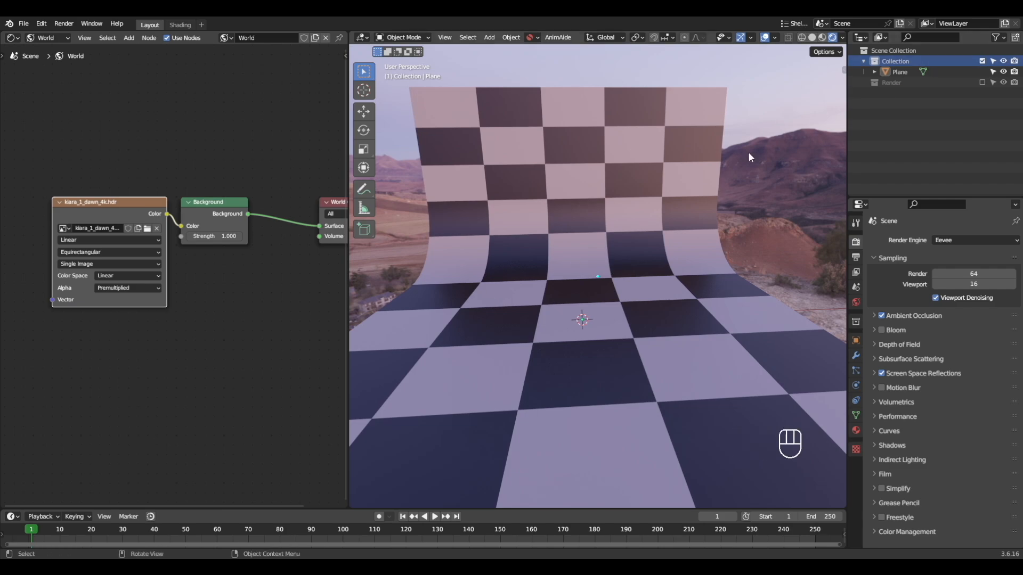
key(shift+a)
mouse_move(548, 287)
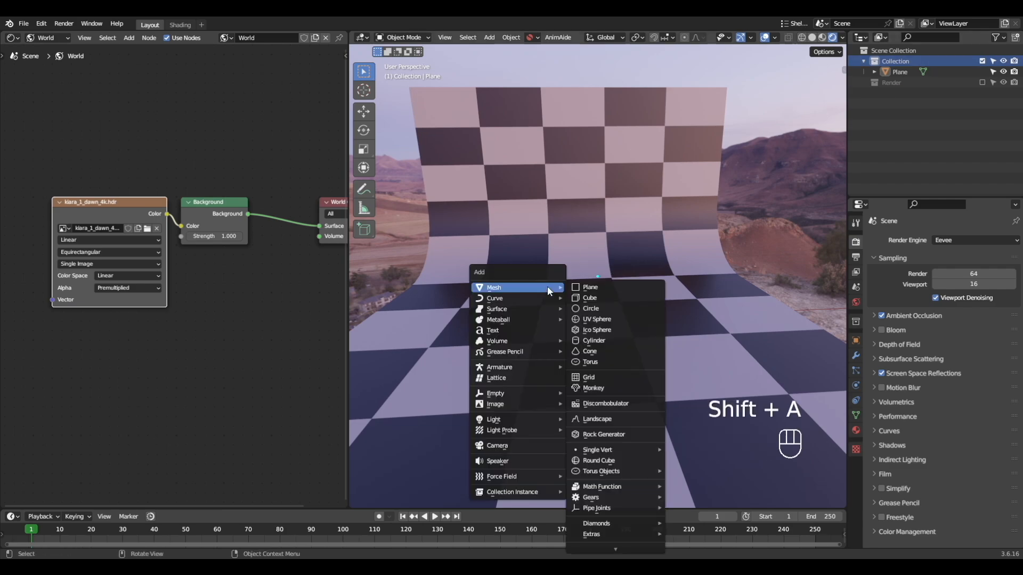
click(609, 321)
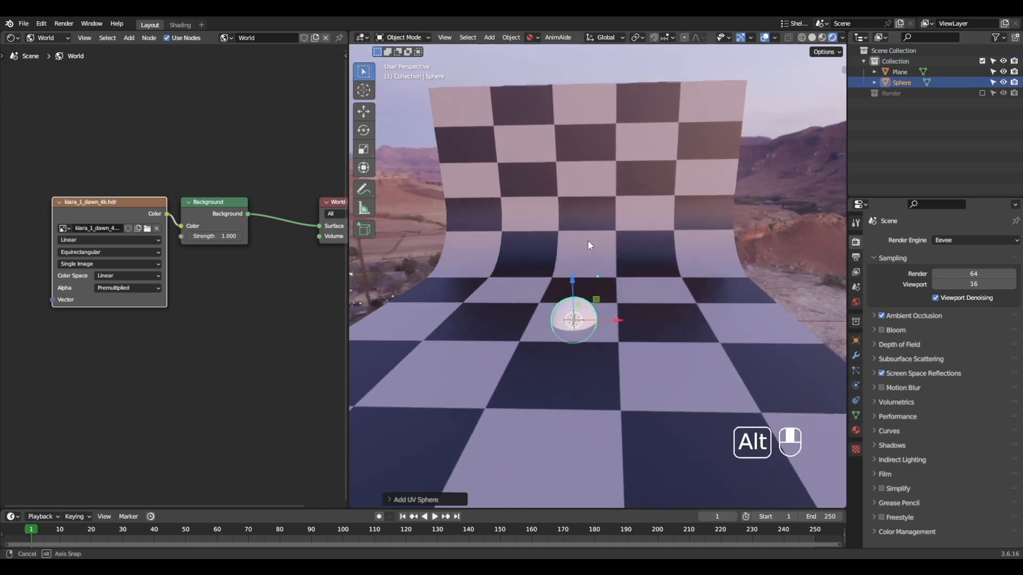
alt+middle_drag(587, 241, 526, 244)
scroll(541, 265, up, 3)
drag(501, 292, 614, 238)
alt+middle_drag(614, 242, 571, 295)
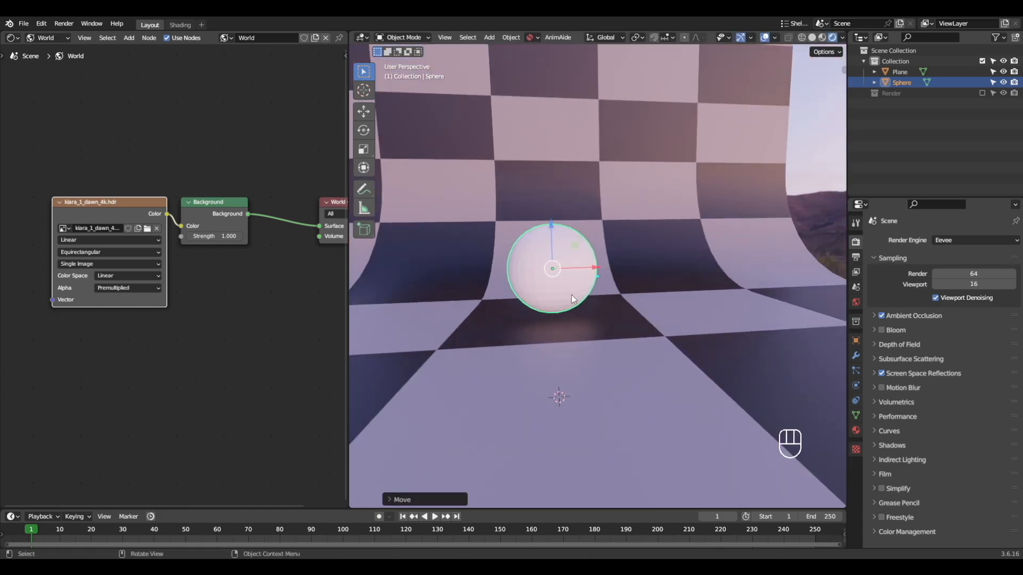
Shade the sphere smooth and give it a new material with a blue Base Color
right_click(565, 280)
click(565, 280)
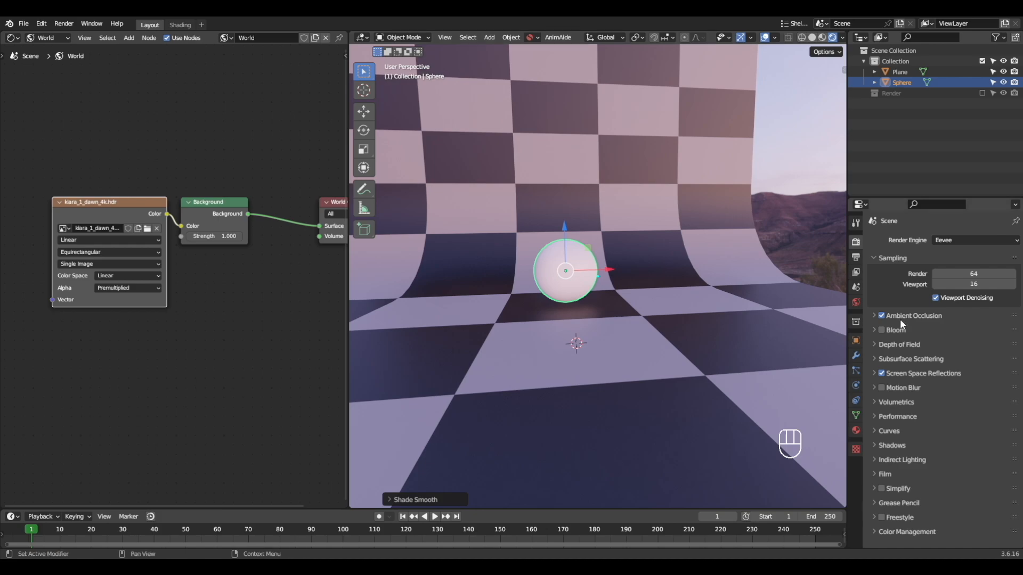
click(855, 431)
click(957, 287)
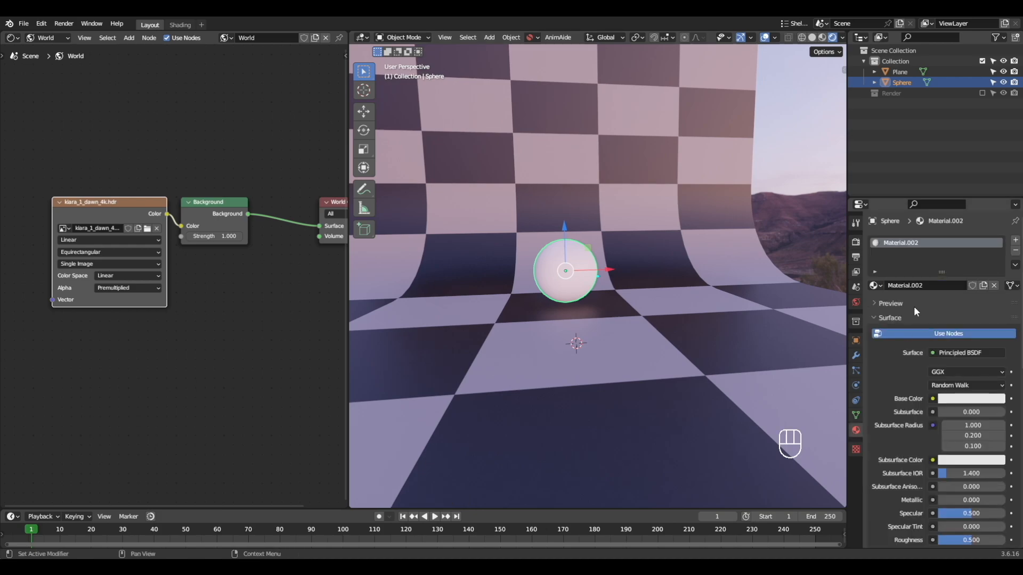
click(957, 401)
click(960, 259)
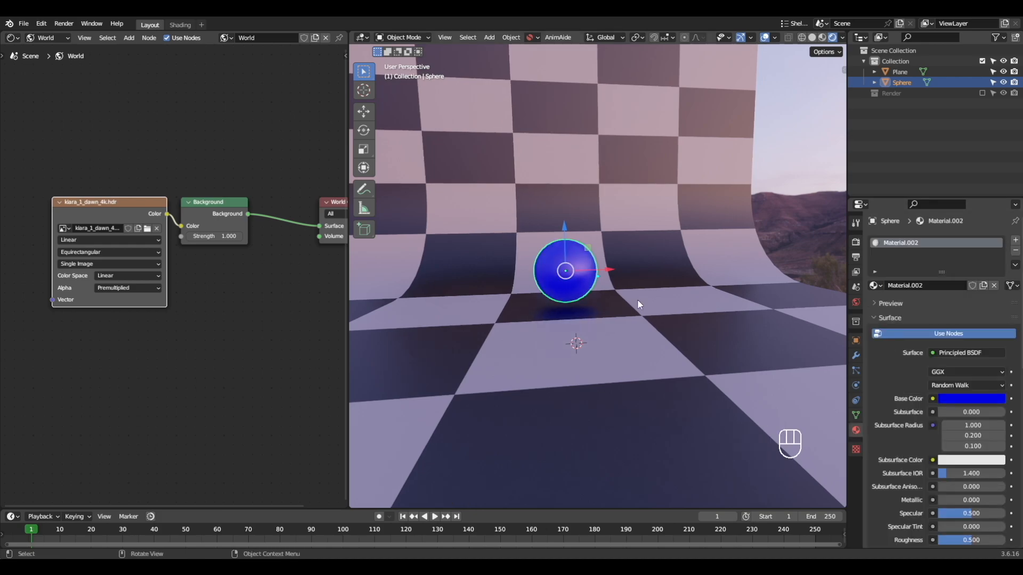
Add a monkey mesh and move it up beside the blue sphere
alt+drag(637, 299, 609, 298)
key(shift+a)
mouse_move(603, 311)
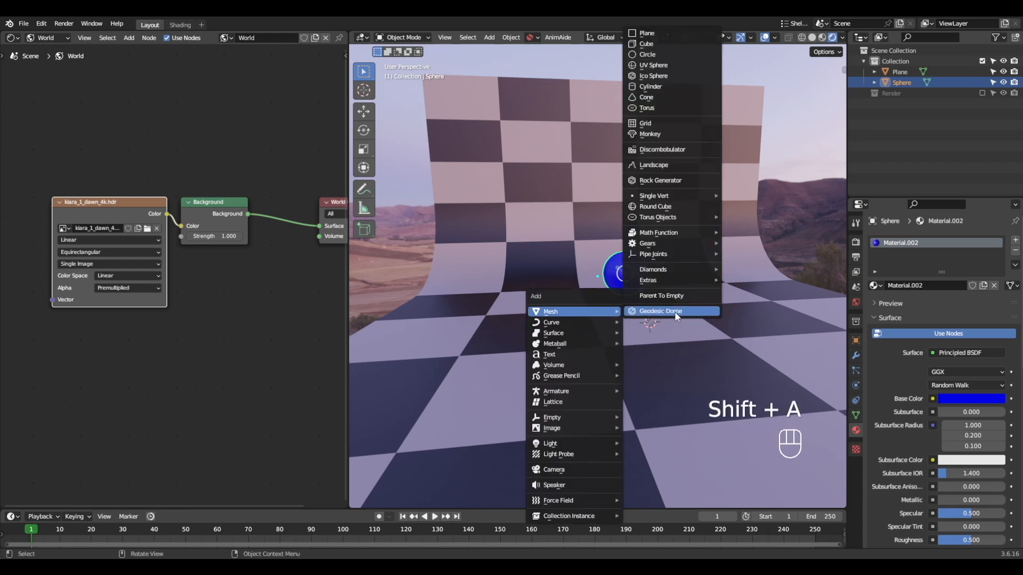
scroll(677, 314, down, 7)
scroll(677, 314, down, 3)
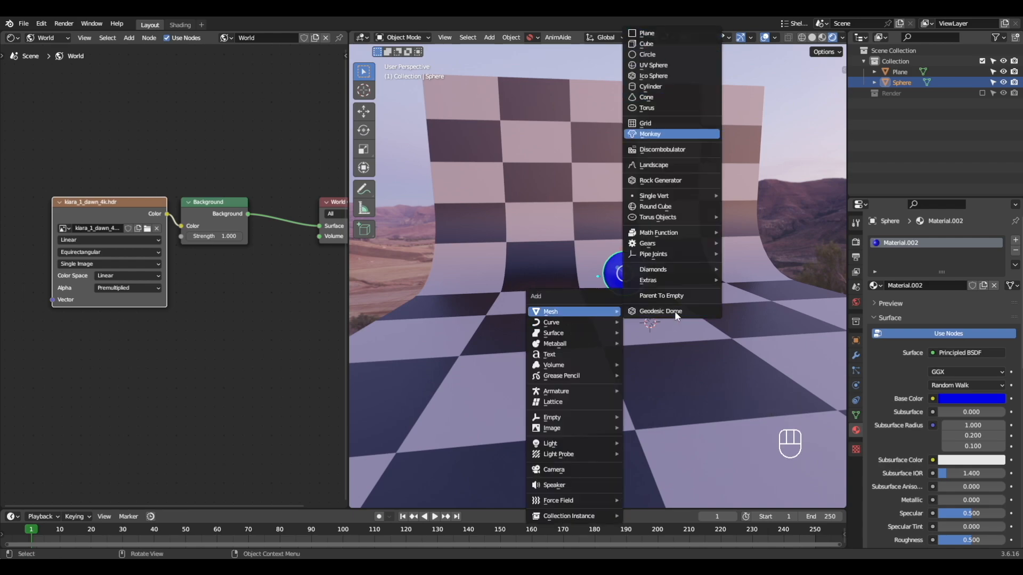
click(676, 314)
alt+drag(621, 273, 529, 332)
alt+drag(581, 257, 599, 213)
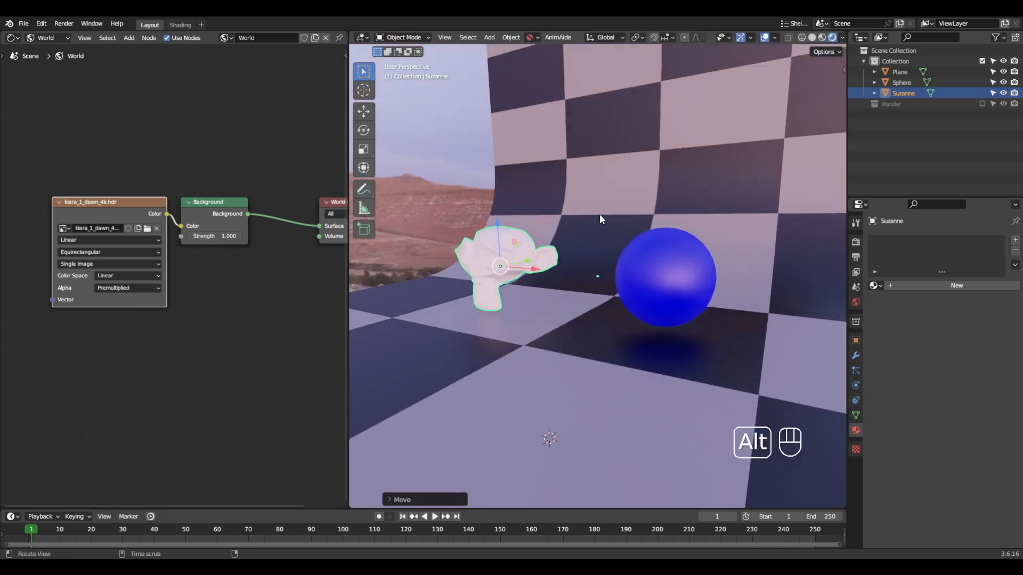
Give the monkey a new material with a red Base Color
click(920, 287)
click(966, 398)
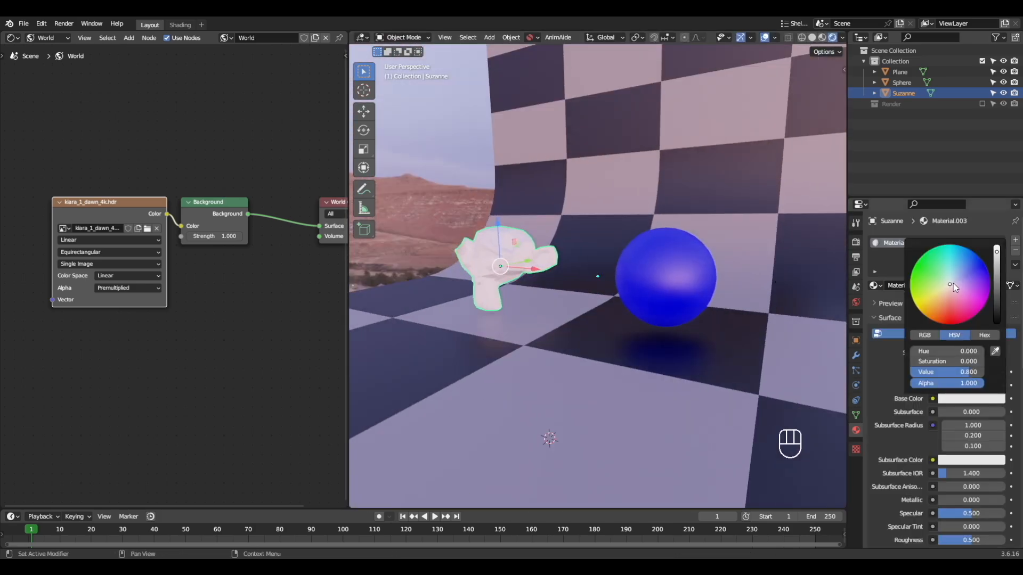
click(954, 283)
alt+drag(768, 305, 560, 279)
Shade the monkey smooth and apply a level 2 Subdivision Surface modifier to it
right_click(461, 319)
click(461, 320)
key(ctrl+1)
key(ctrl+2)
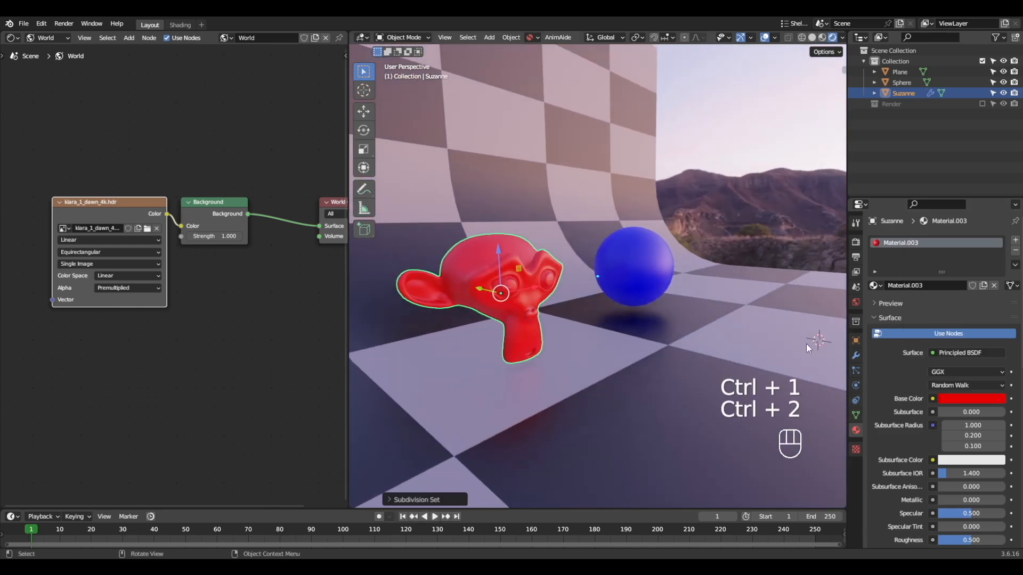
click(856, 356)
key(ctrl+a)
Rotate the monkey about the X axis and move it down toward the checkered floor
alt+drag(618, 344, 510, 266)
key(r)
key(z)
key(x)
ctrl+click(668, 318)
shift+drag(511, 230, 525, 368)
mouse_move(595, 314)
alt+mouse_down()
mouse_move(564, 331)
mouse_move(583, 350)
mouse_move(577, 298)
mouse_move(600, 321)
alt+mouse_up()
Add a torus mesh with 30 minor segments and a minor radius of 0.5 m
key(shift+a)
mouse_move(609, 314)
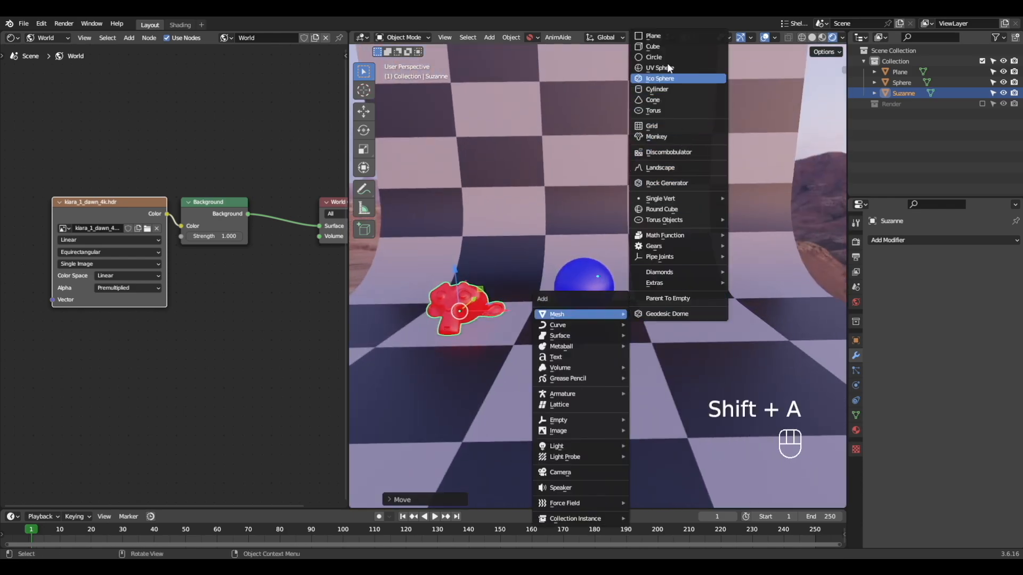
click(653, 111)
alt+drag(602, 314, 520, 342)
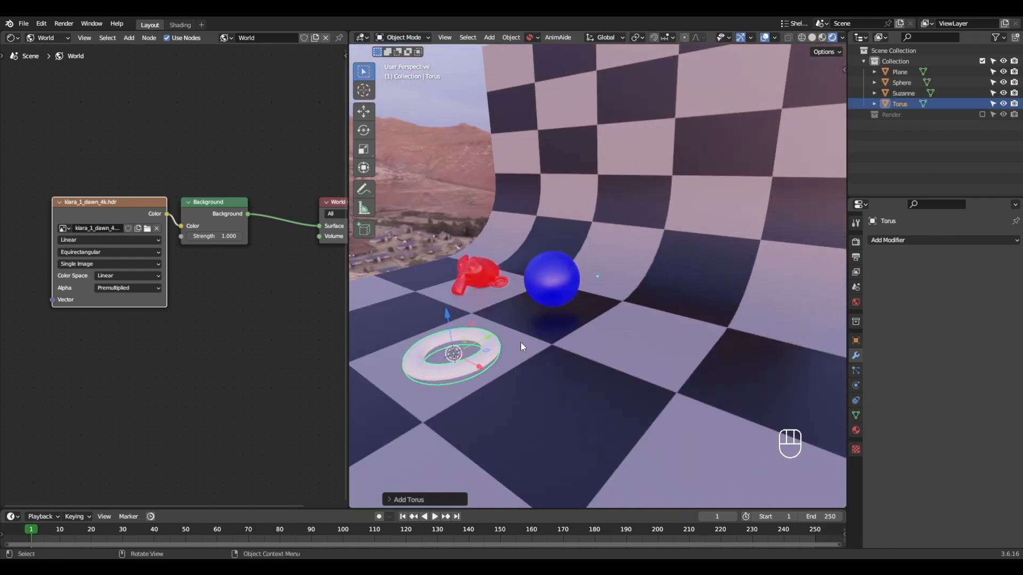
click(445, 496)
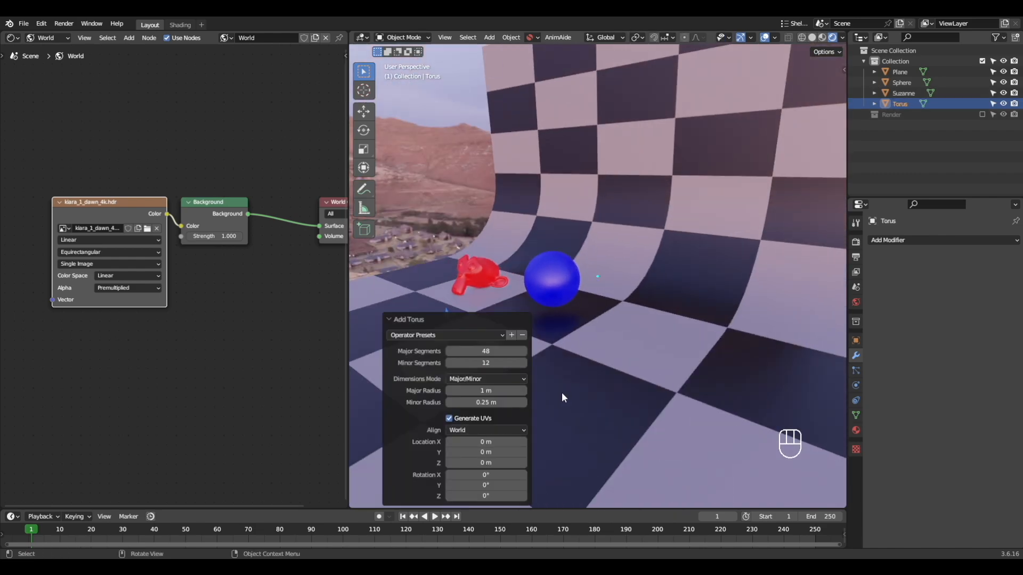
alt+shift+drag(562, 394, 693, 349)
scroll(673, 363, up, 3)
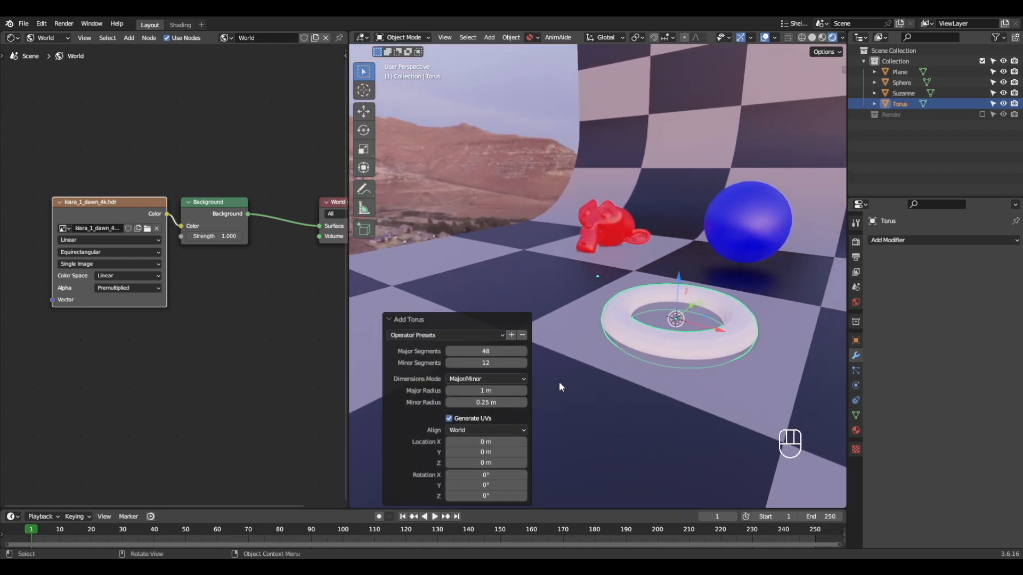
drag(486, 390, 507, 402)
alt+drag(609, 347, 691, 321)
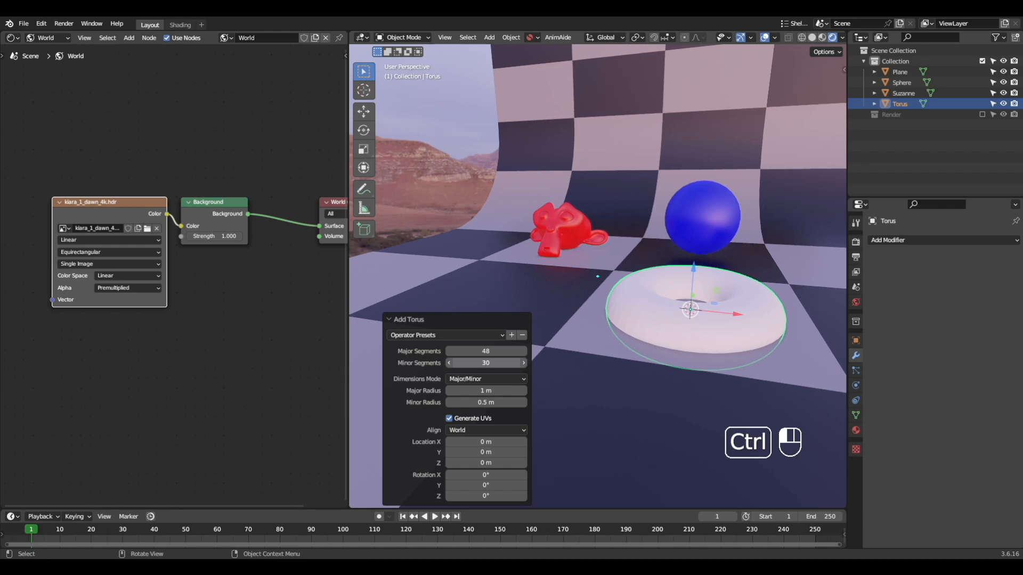
Move the torus off the floor to the side of the blue sphere opposite the red monkey
mouse_move(739, 310)
alt+shift+mouse_down()
mouse_move(664, 314)
mouse_move(630, 347)
mouse_move(844, 293)
mouse_move(650, 282)
alt+shift+mouse_up()
key(z)
scroll(662, 327, down, 1)
key(z)
click(653, 373)
alt+drag(650, 282, 660, 208)
alt+drag(663, 209, 697, 196)
drag(678, 208, 592, 114)
alt+drag(636, 178, 641, 197)
key(r)
key(x)
right_click(746, 158)
Shade the torus smooth and give it a new material with a green Base Color
right_click(659, 234)
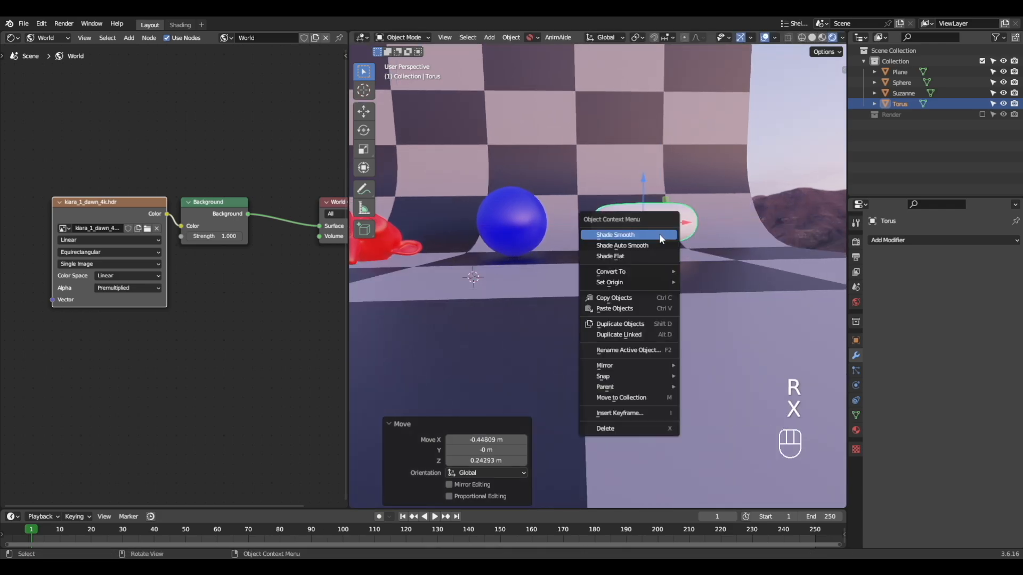
click(659, 234)
scroll(586, 291, down, 1)
alt+drag(586, 291, 626, 318)
click(856, 430)
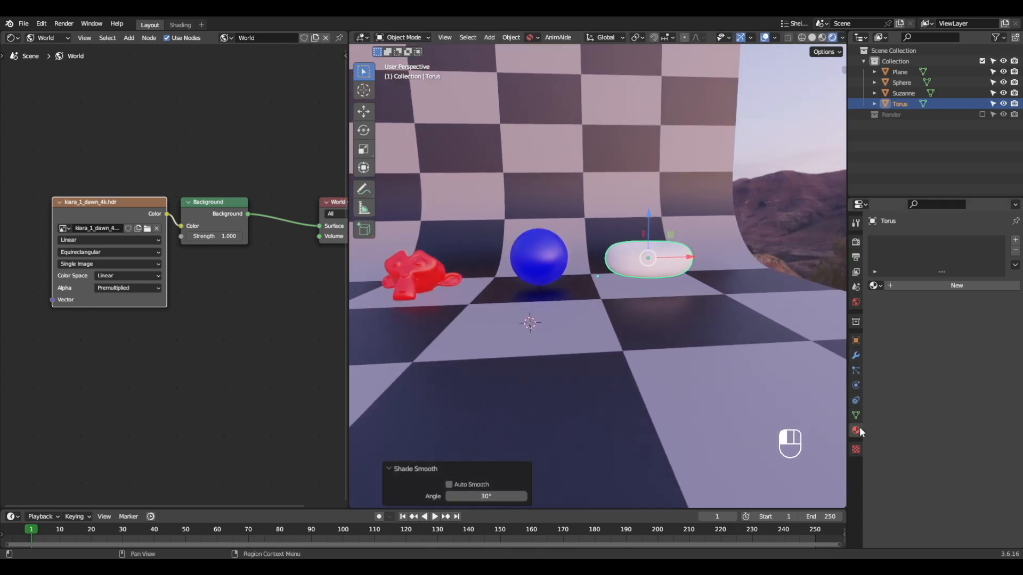
click(948, 286)
click(963, 398)
ctrl+drag(940, 283, 912, 261)
scroll(617, 314, down, 2)
middle_drag(618, 314, 626, 339)
Enlarge the blue sphere's mesh in Edit Mode
key(a)
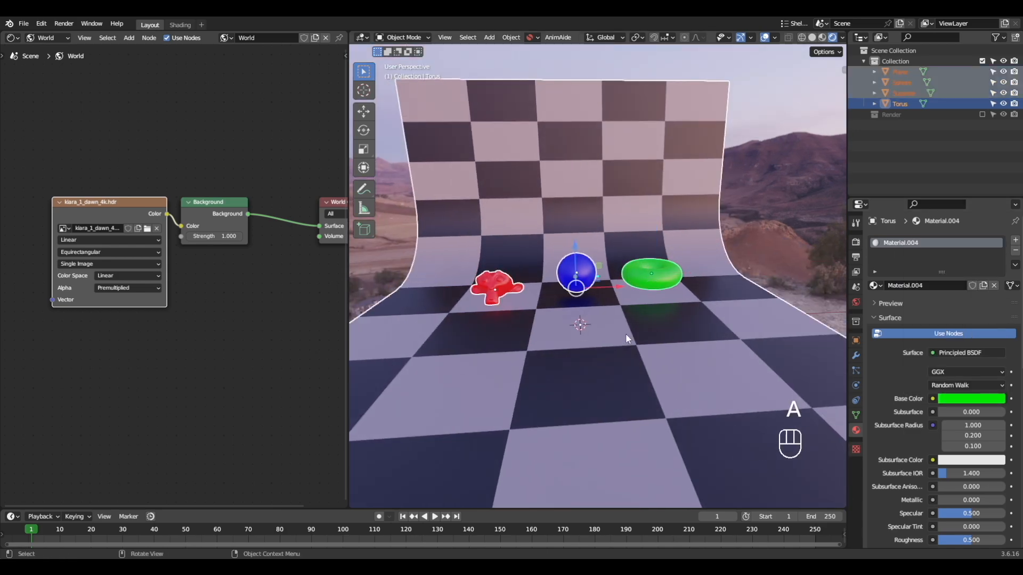
key(a)
click(581, 269)
key(Tab)
key(s)
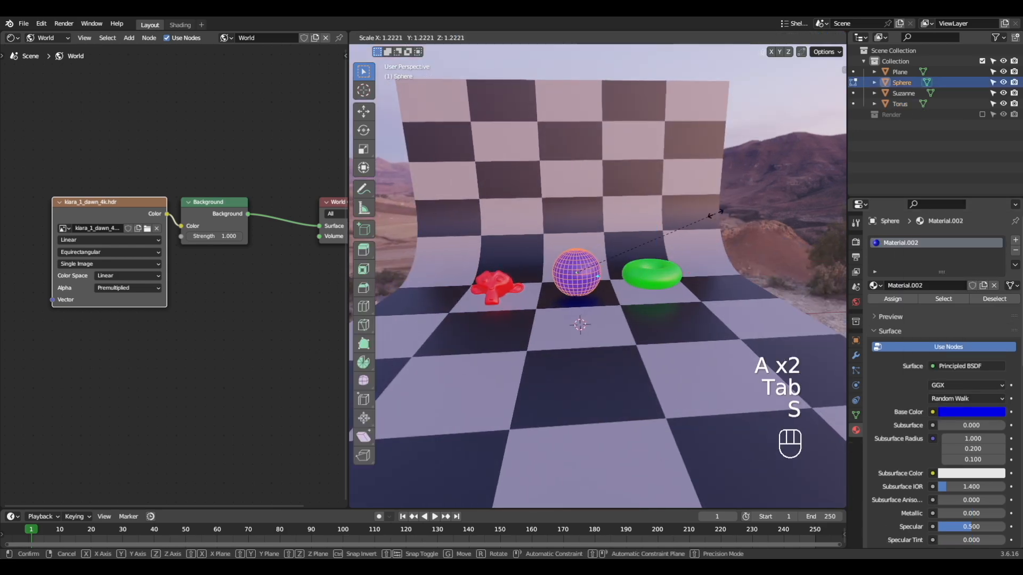
click(700, 230)
key(Tab)
scroll(586, 269, down, 1)
alt+shift+drag(586, 270, 599, 208)
alt+drag(582, 306, 584, 330)
Add a UV sphere and move it about -3.79 m along X, in front of the red monkey
key(a)
key(a)
scroll(596, 317, up, 2)
key(shift+a)
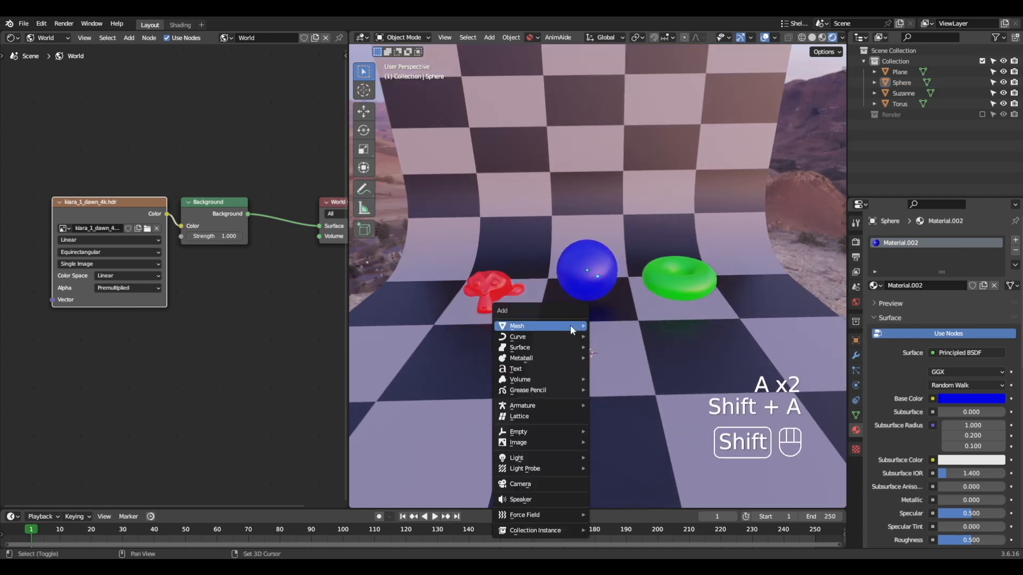
mouse_move(570, 325)
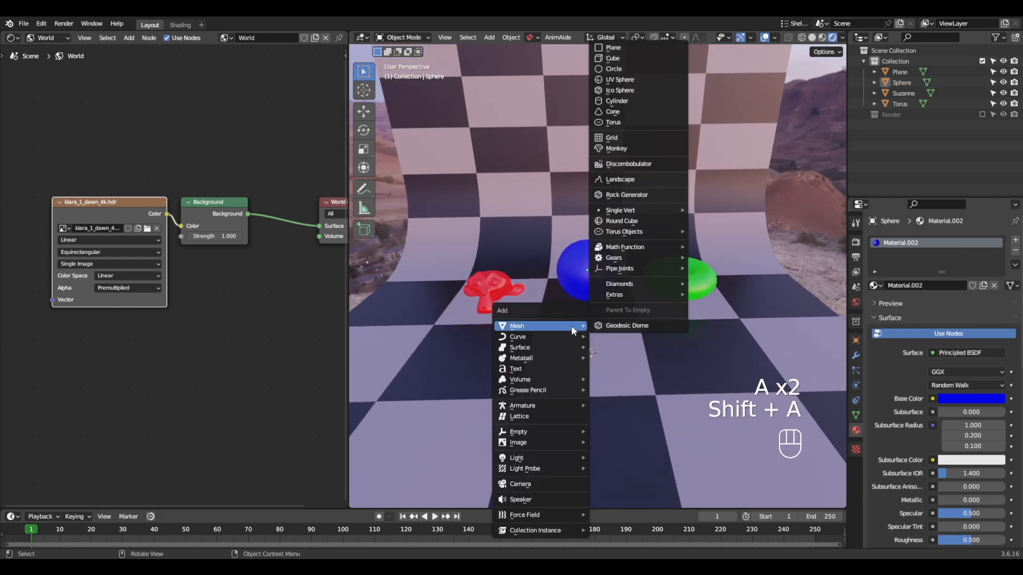
click(644, 78)
alt+drag(643, 79, 719, 266)
alt+drag(767, 277, 665, 299)
drag(641, 302, 511, 314)
alt+drag(599, 273, 564, 295)
Add a second monkey mesh and raise it about 0.96 m along Z
key(shift+a)
mouse_move(578, 287)
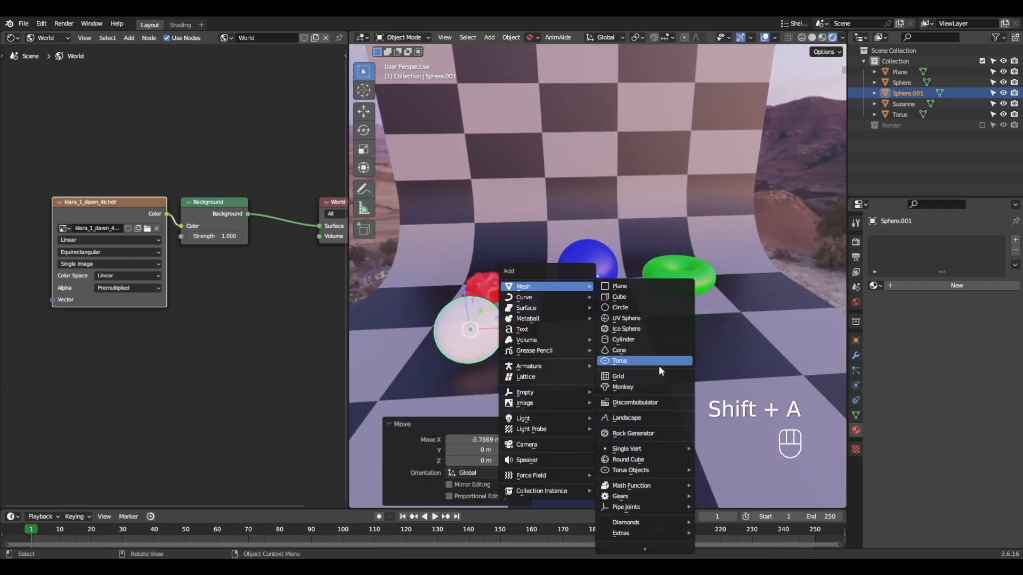
click(655, 387)
alt+drag(637, 347, 601, 274)
alt+drag(601, 275, 575, 229)
Rotate the new monkey about the X axis and move it about 3.71 m along X and -0.57 m along Z, near the green torus
key(r)
key(x)
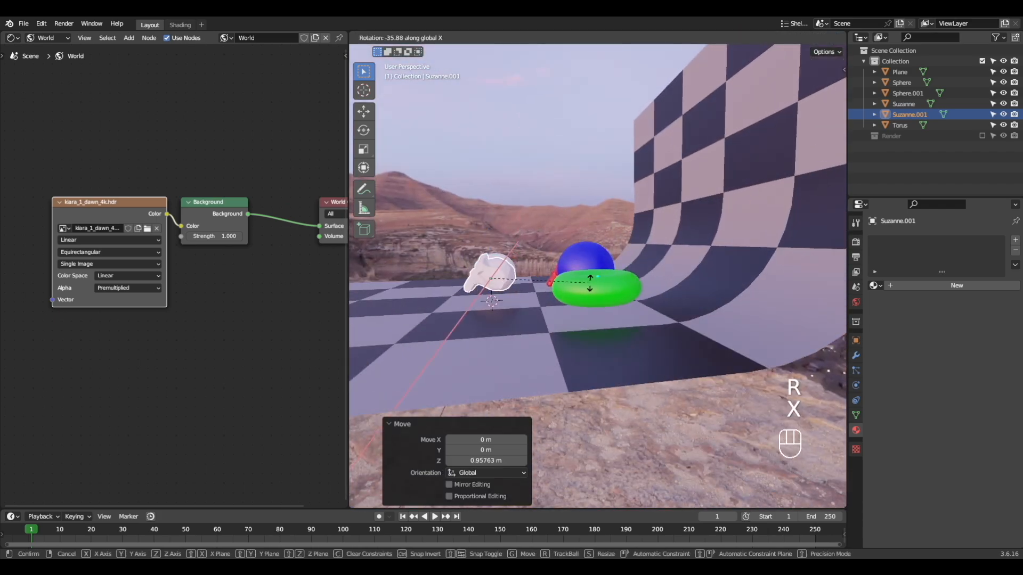
click(589, 293)
alt+drag(590, 293, 761, 221)
middle_drag(622, 261, 657, 292)
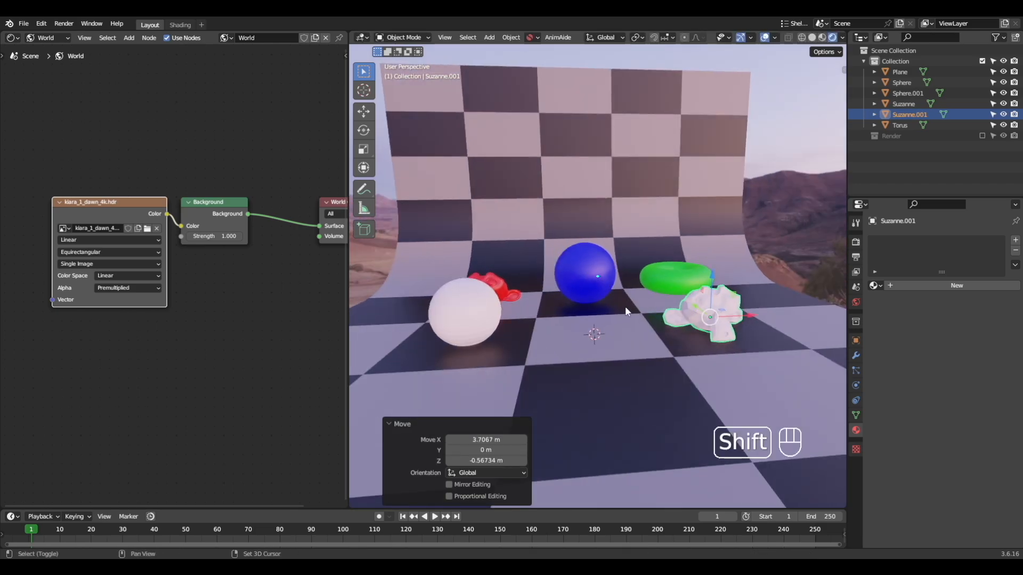
key(shift+a)
mouse_move(625, 305)
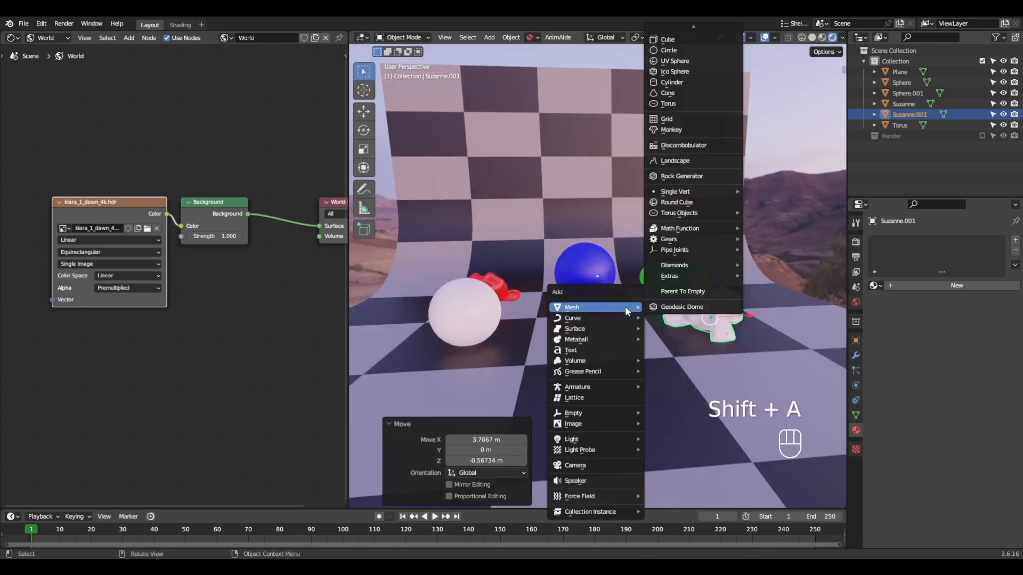
click(680, 53)
scroll(657, 307, up, 5)
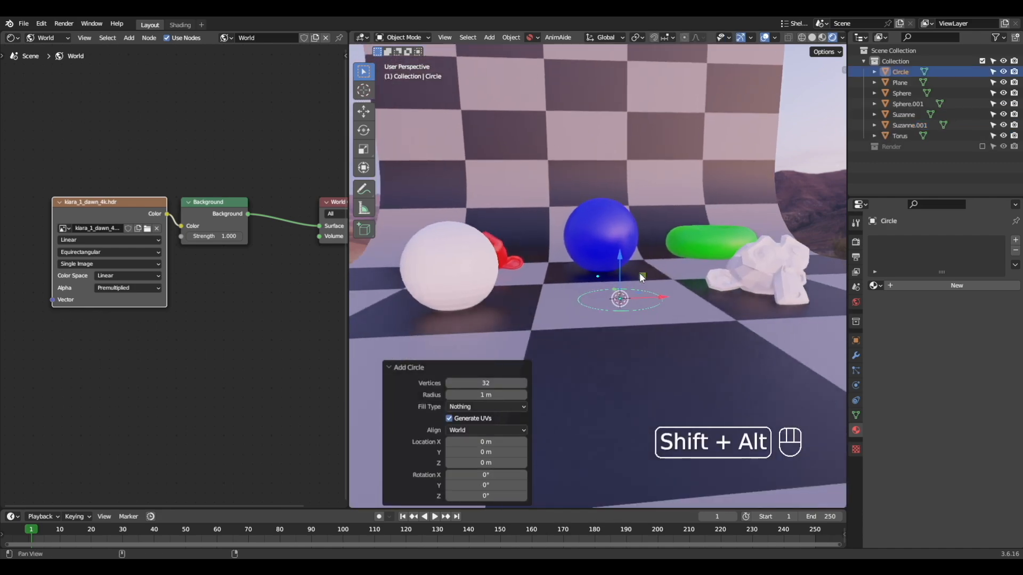
Add a cone mesh in front of the blue sphere and move it up along Z to stand on the floor
key(shift+a)
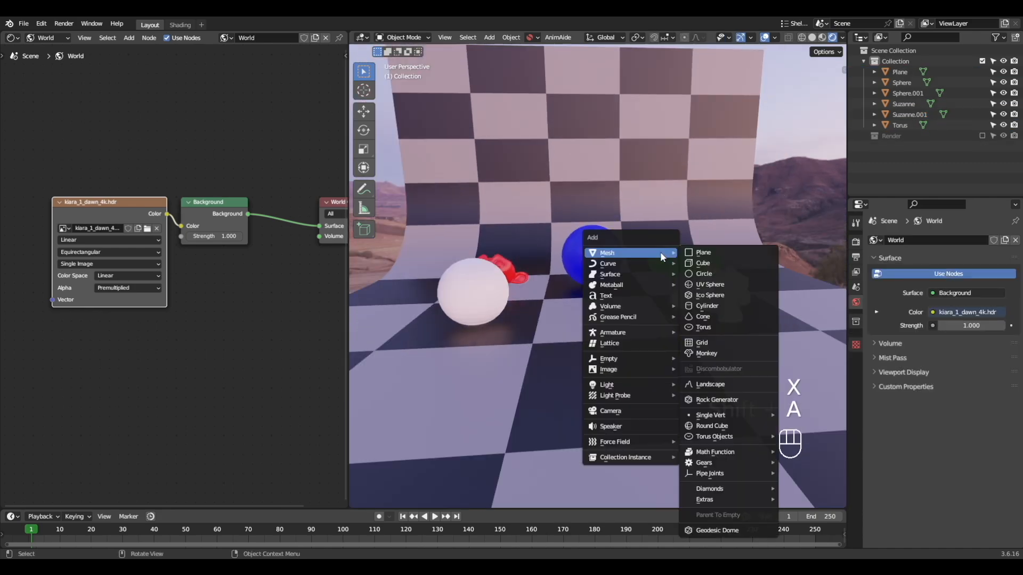
click(732, 319)
key(g)
key(z)
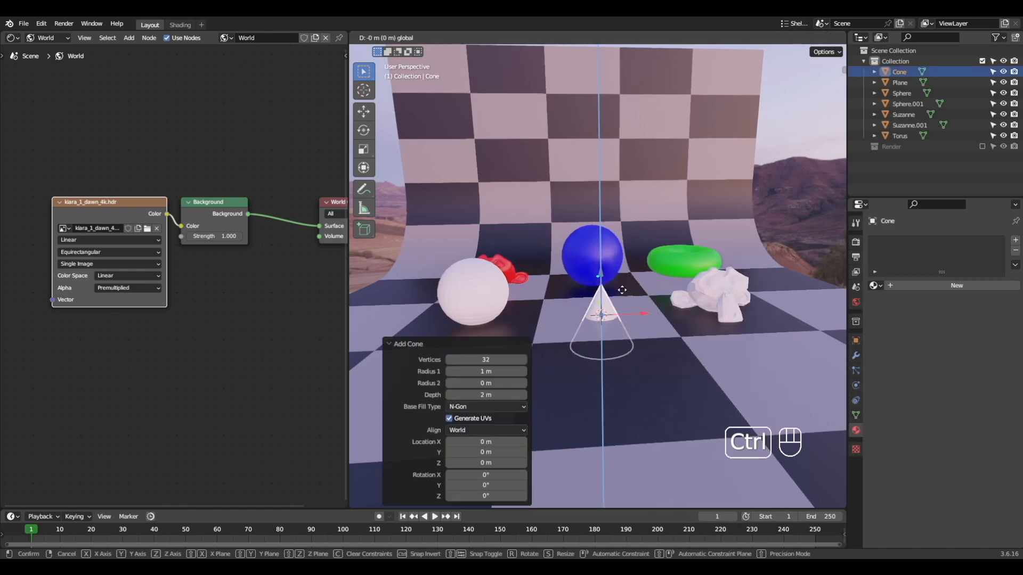
ctrl+click(644, 230)
alt+drag(634, 289, 612, 314)
Shade all objects in the scene smooth
key(a)
scroll(600, 380, up, 4)
scroll(628, 312, down, 1)
click(424, 296)
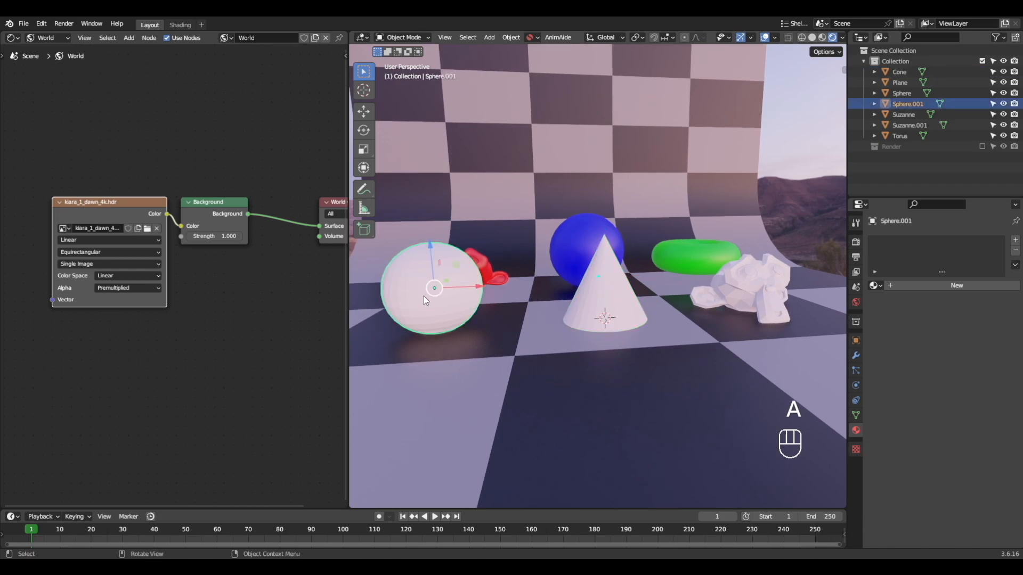
key(a)
right_click(423, 295)
click(422, 295)
scroll(472, 308, down, 3)
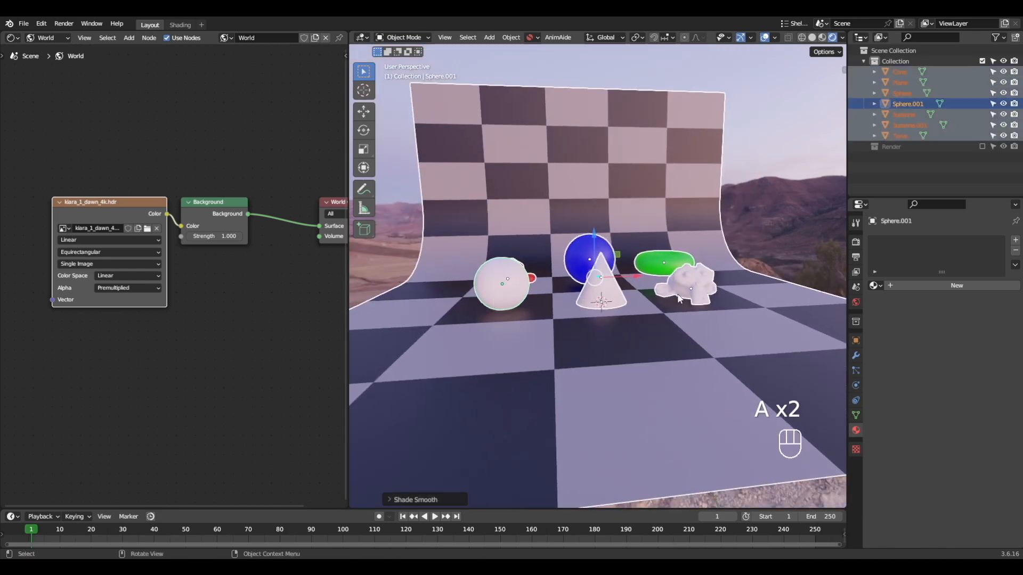
Add a level 2 Subdivision Surface modifier to the white monkey and apply it
scroll(758, 296, up, 5)
ctrl+click(727, 311)
key(ctrl+1)
key(ctrl+2)
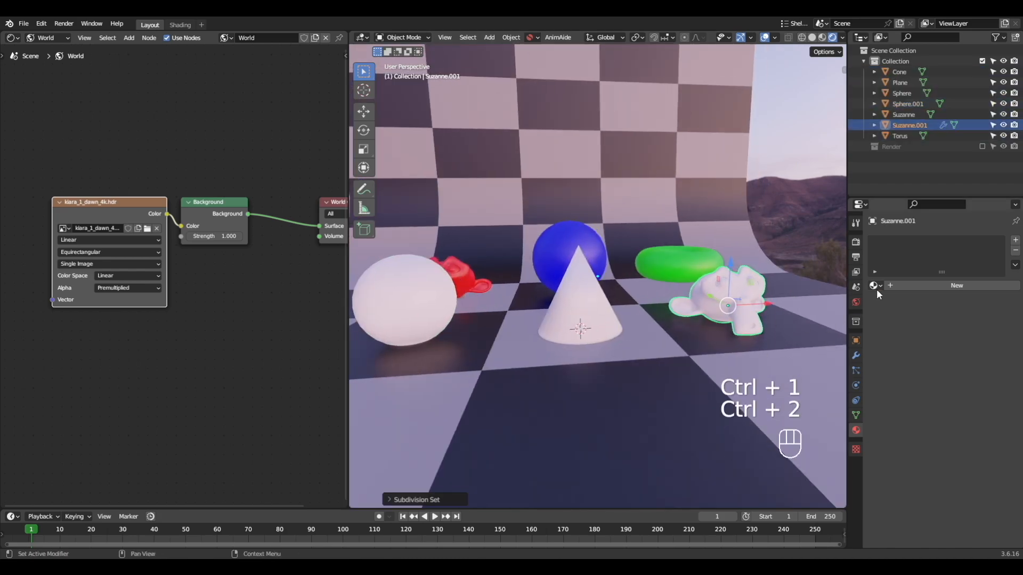
click(856, 354)
key(ctrl+a)
alt+shift+drag(666, 305, 688, 298)
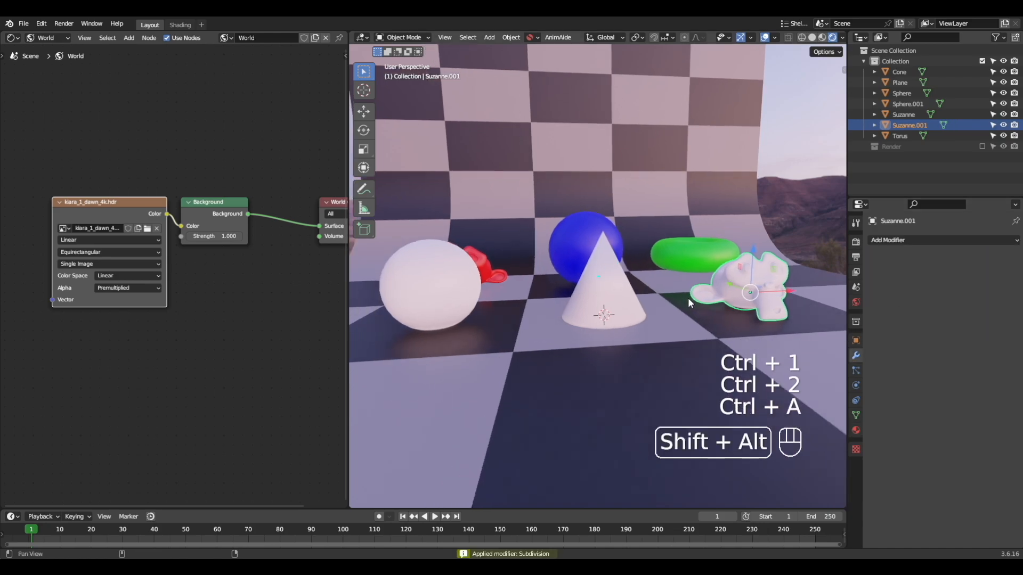
mouse_move(688, 299)
alt+right_down()
mouse_move(715, 293)
mouse_move(704, 301)
alt+right_up()
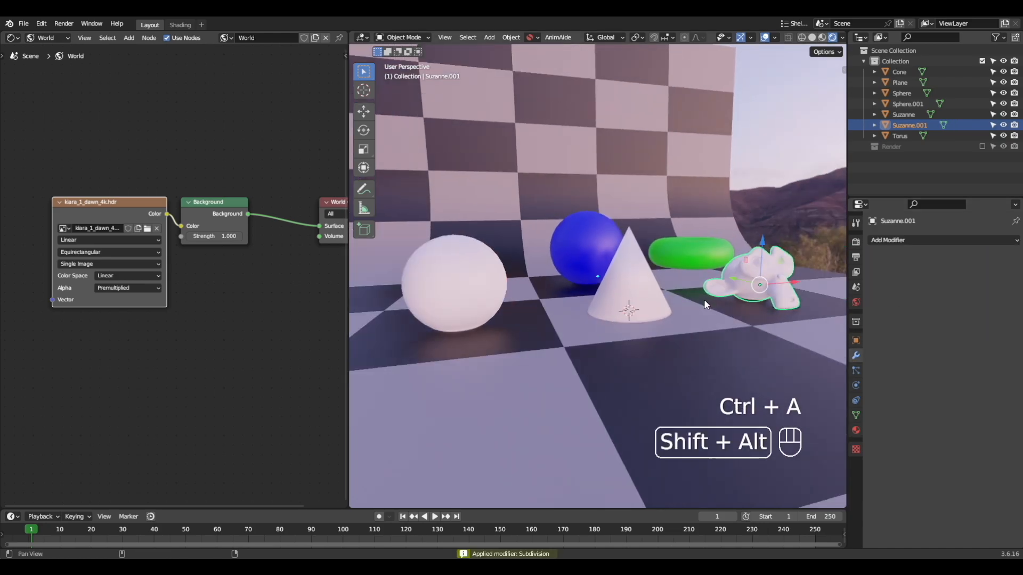
Switch the shader editor to Object shading and create a new material for the white sphere
click(456, 280)
click(49, 38)
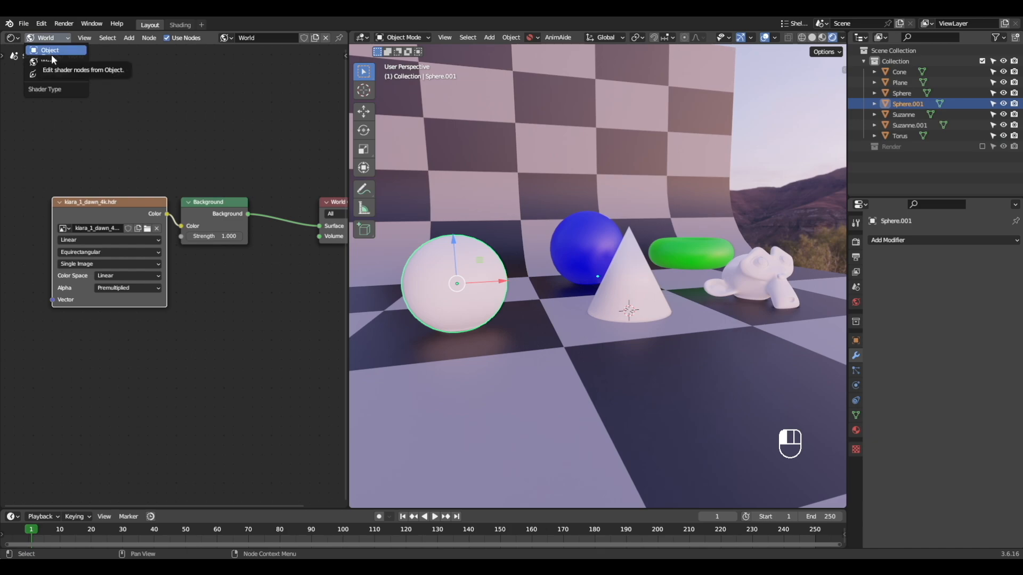
click(51, 54)
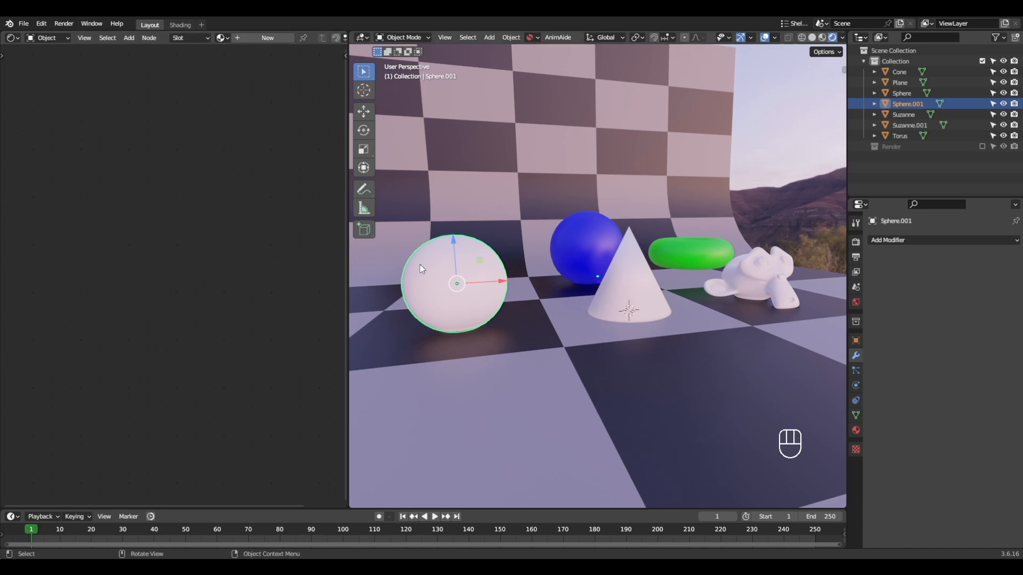
alt+shift+middle_drag(515, 288, 599, 293)
click(240, 39)
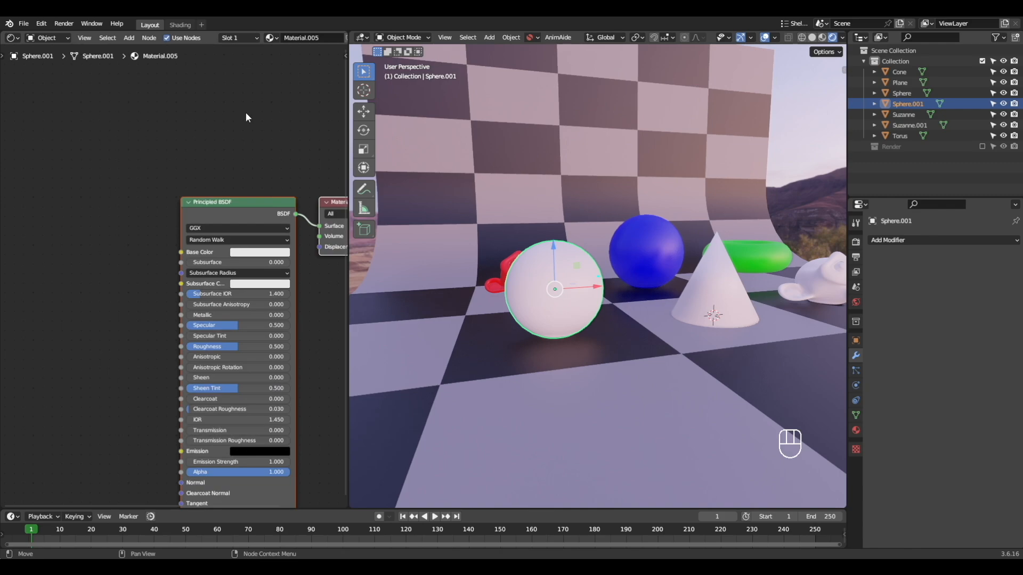
Turn the sphere's material into clear glass by setting Transmission to 1.000 and Roughness to 0.000
alt+shift+drag(232, 185, 129, 179)
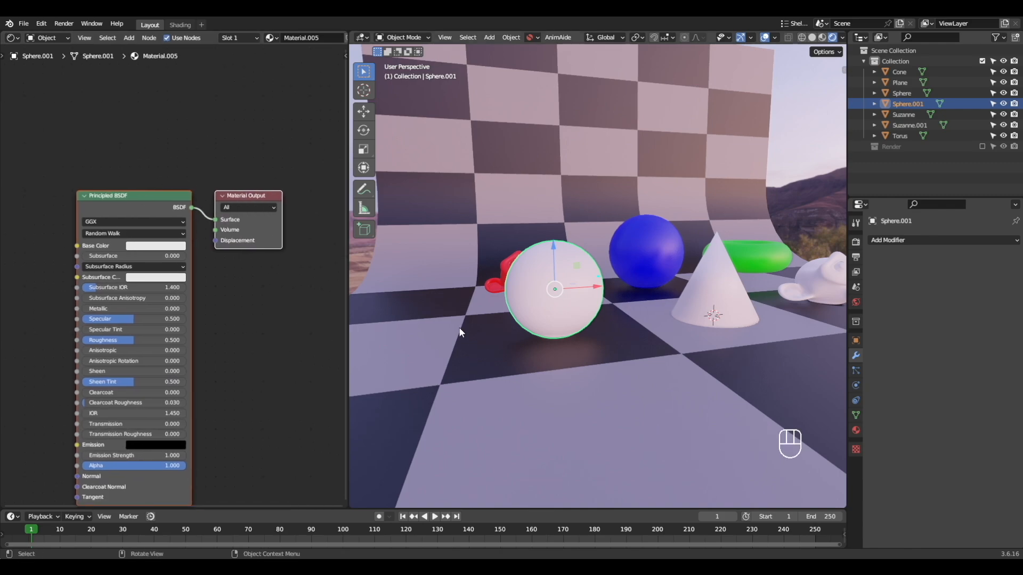
alt+shift+drag(184, 264, 205, 220)
scroll(181, 319, up, 2)
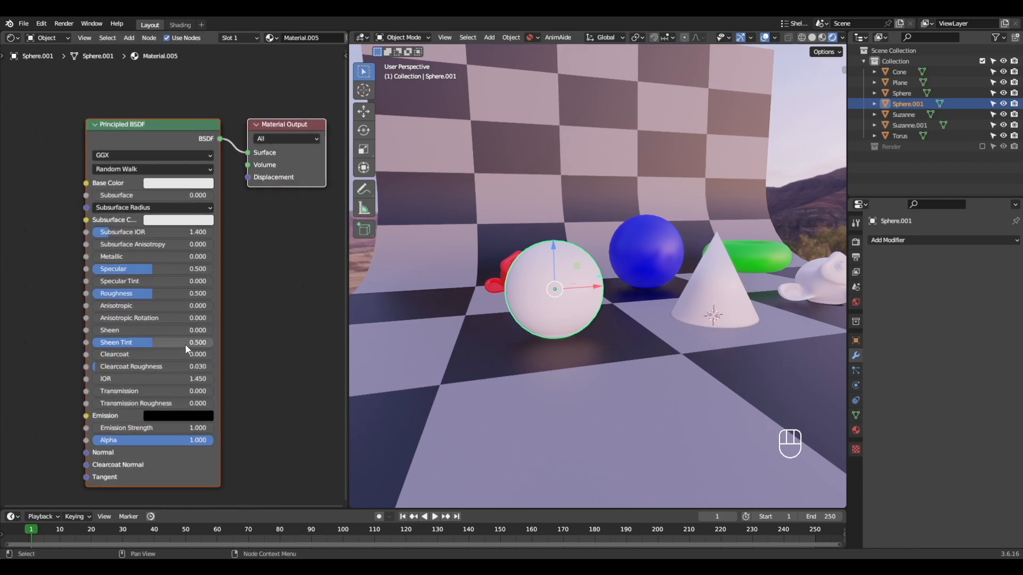
alt+shift+drag(185, 344, 182, 332)
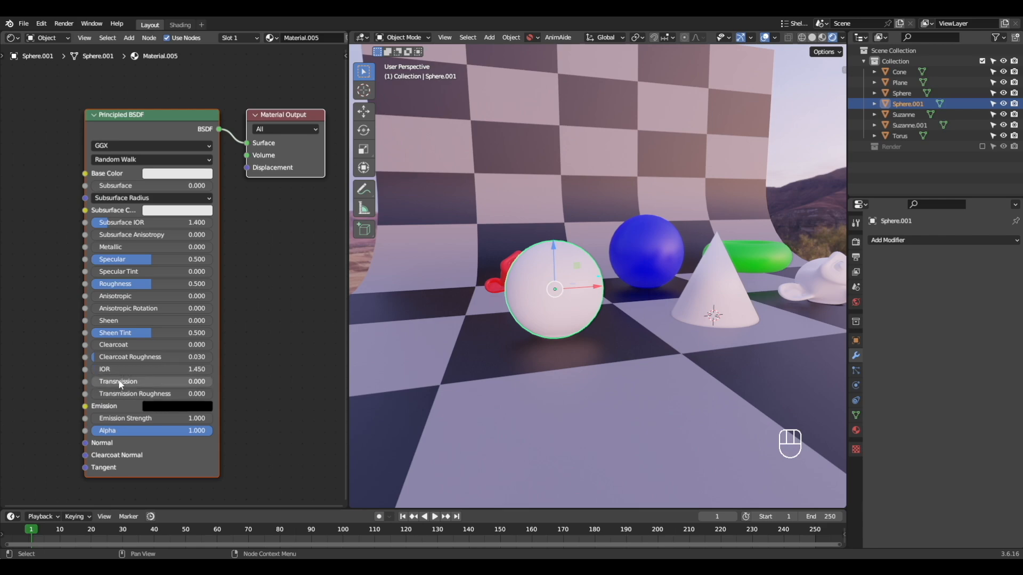
drag(118, 379, 187, 379)
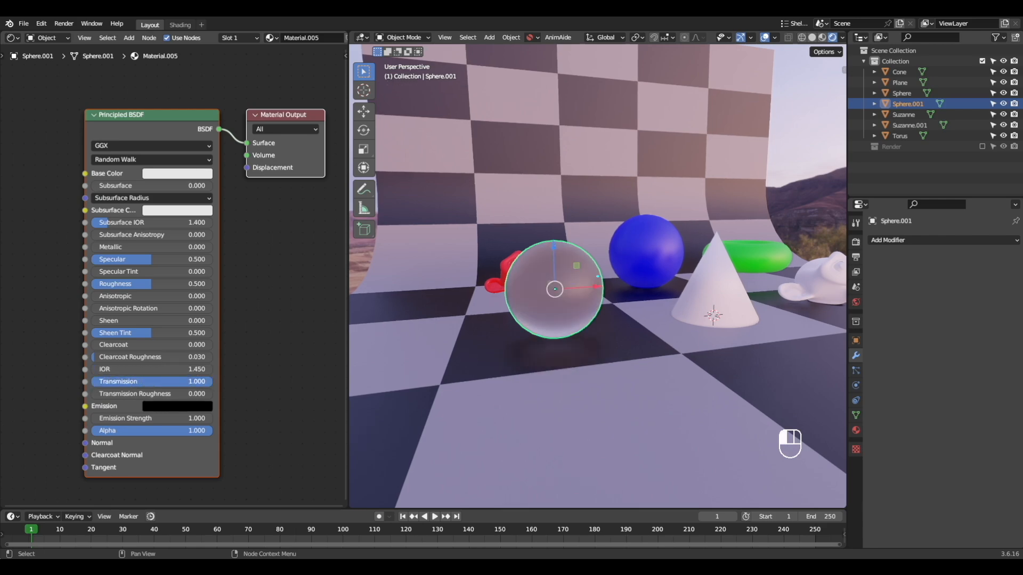
drag(160, 279, 119, 279)
alt+middle_drag(660, 285, 743, 258)
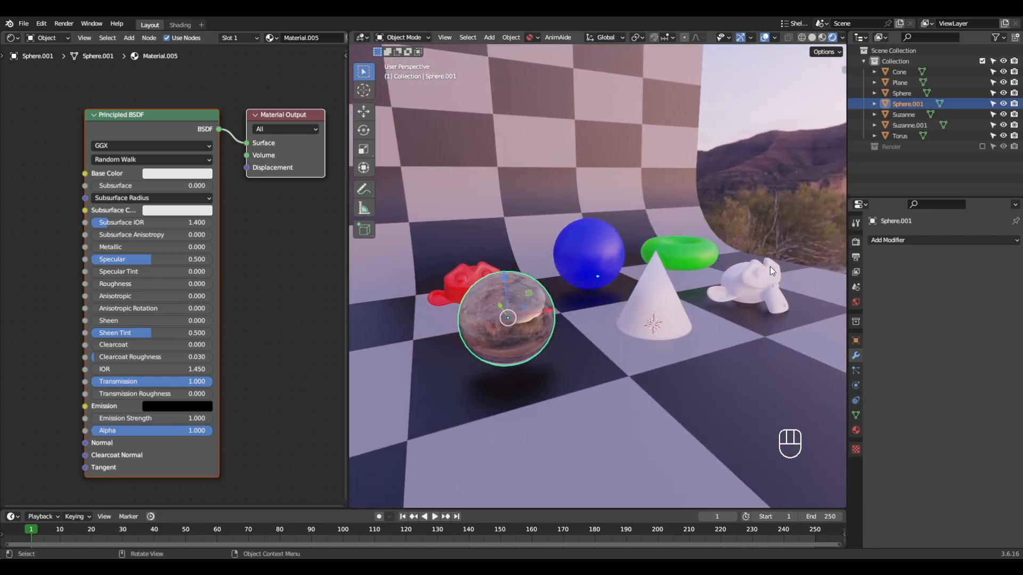
Link the glass sphere's material to the white monkey and the cone
click(766, 281)
click(649, 292)
click(487, 323)
click(758, 282)
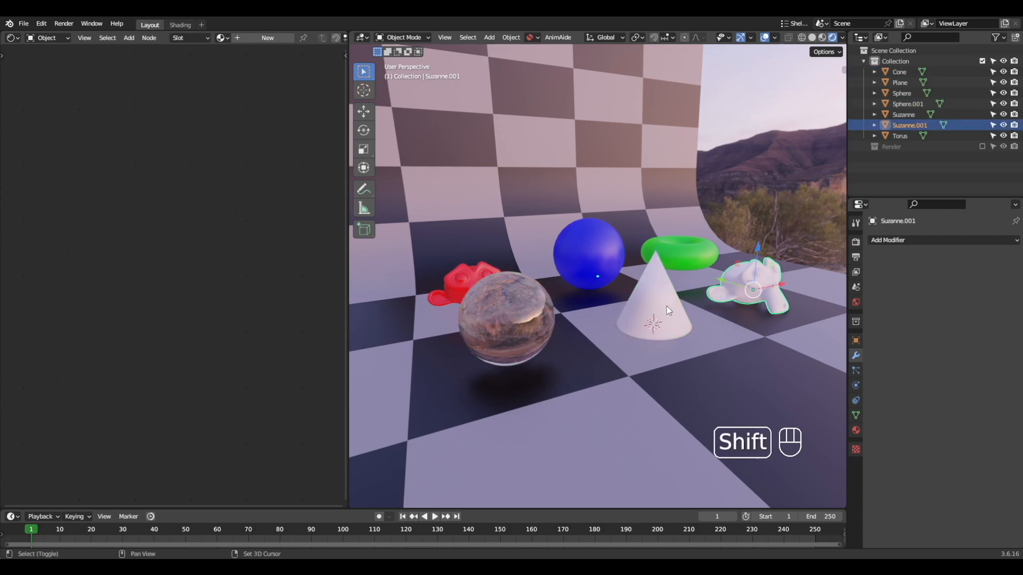
shift+click(663, 306)
shift+click(532, 310)
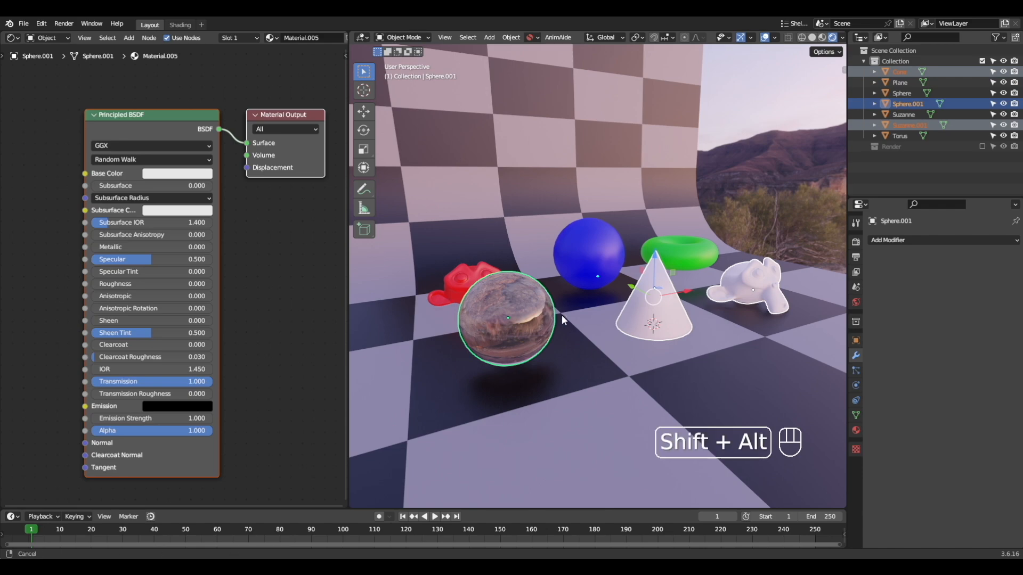
alt+shift+middle_drag(561, 315, 612, 300)
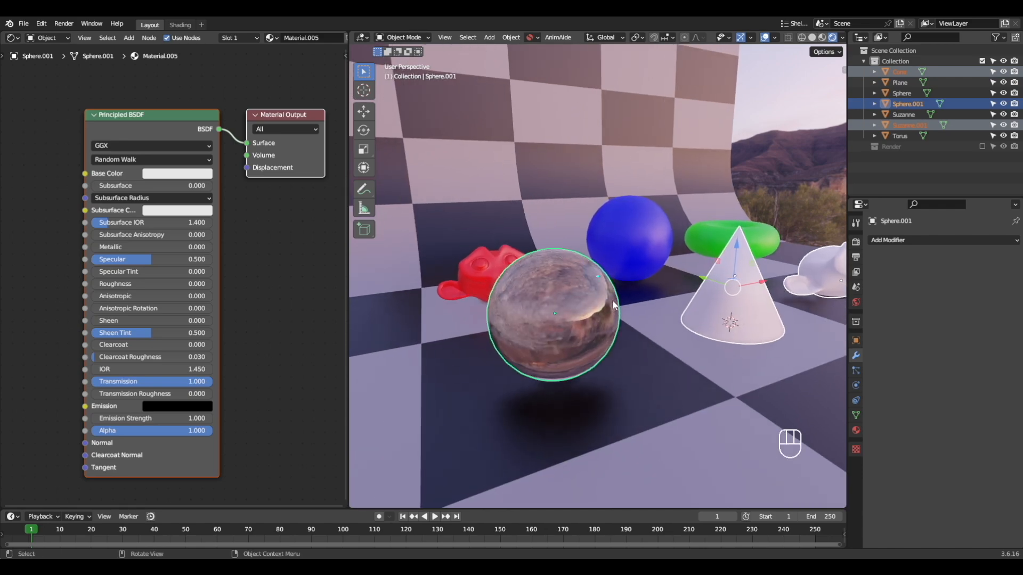
key(ctrl+l)
click(612, 300)
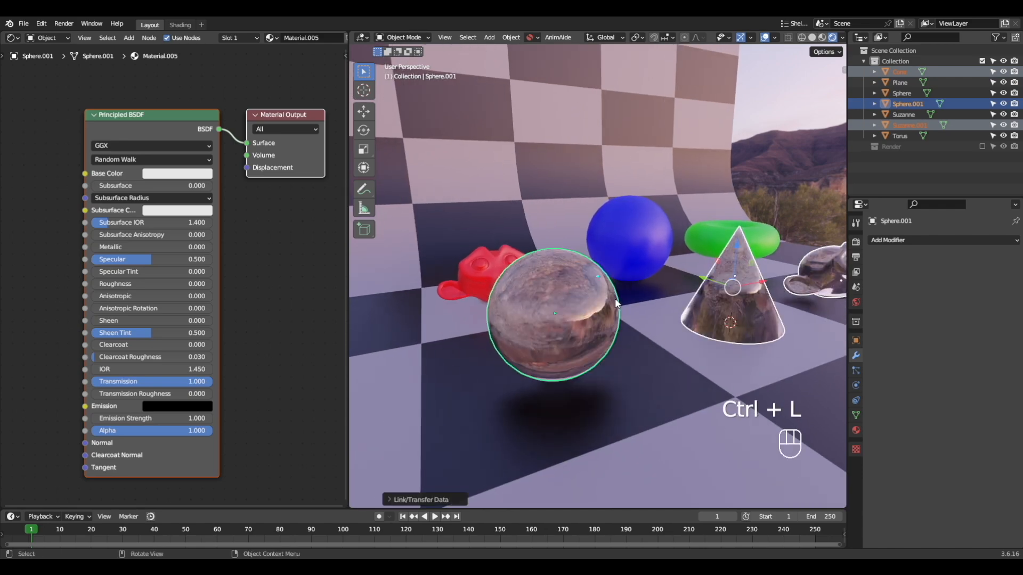
Set the glass sphere's material Blend Mode to Alpha Blend
alt+middle_drag(612, 300, 654, 299)
click(564, 306)
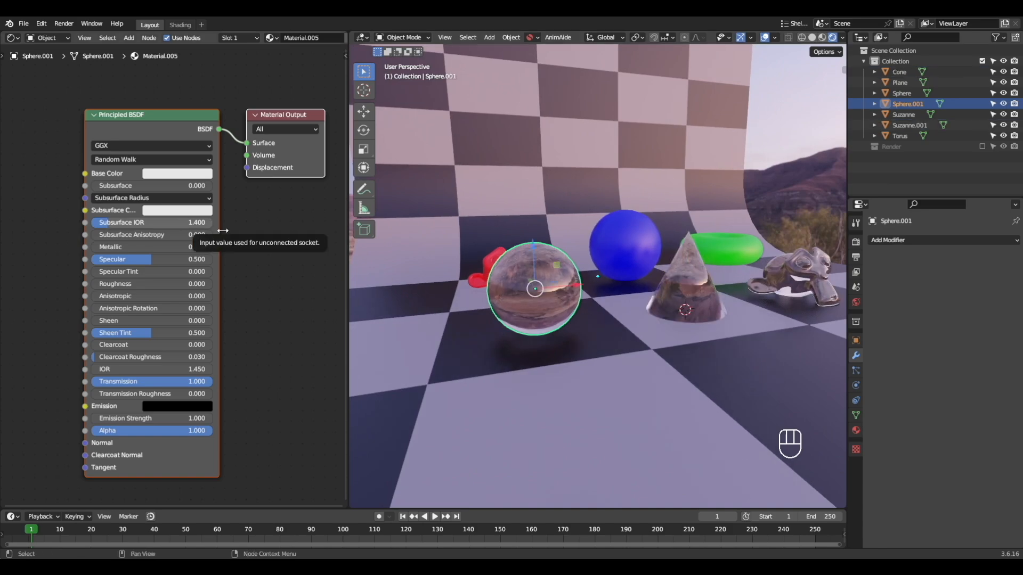
alt+shift+middle_drag(582, 325, 654, 296)
click(857, 430)
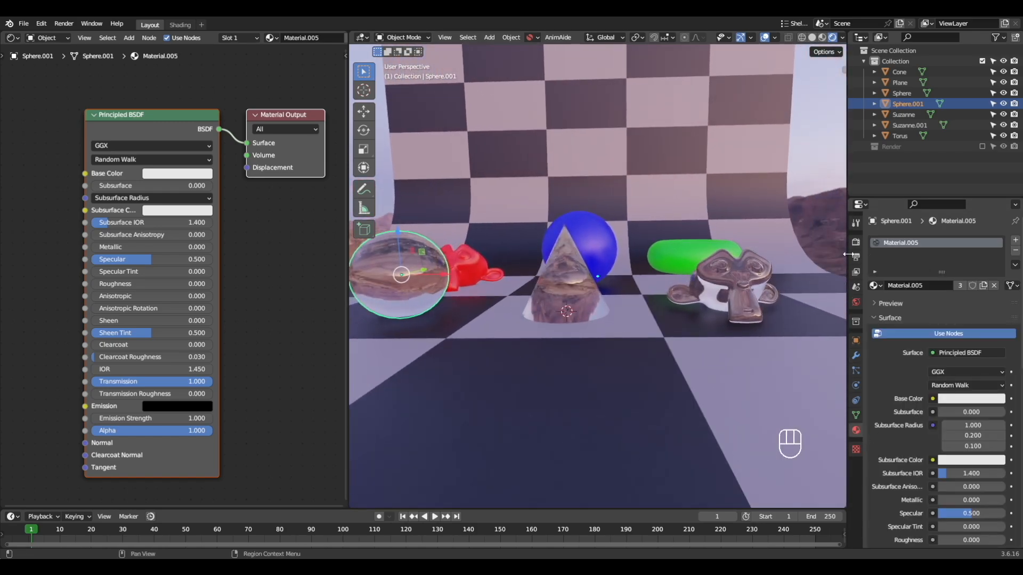
drag(847, 255, 805, 255)
scroll(905, 311, down, 5)
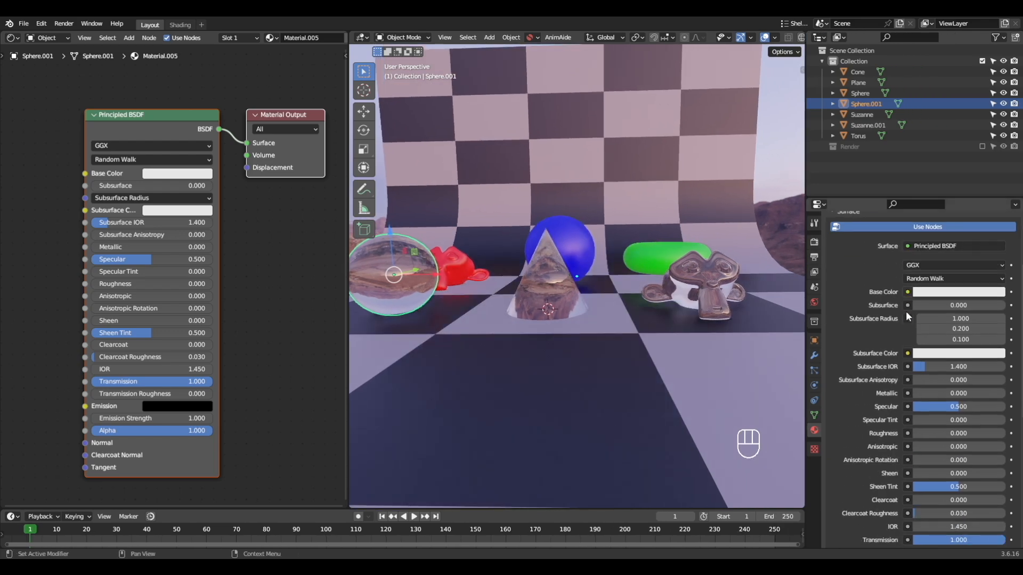
scroll(905, 315, down, 10)
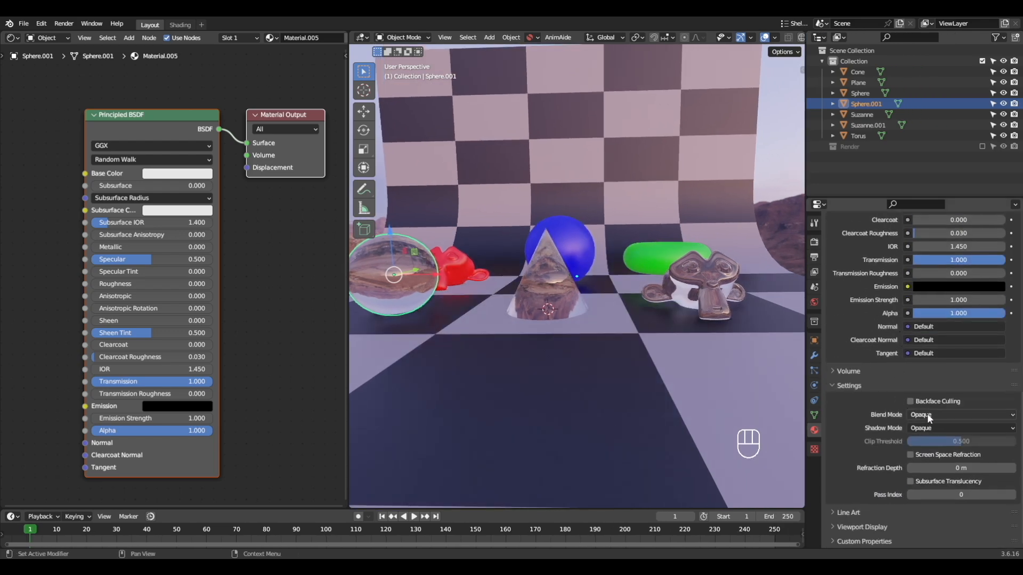
click(926, 415)
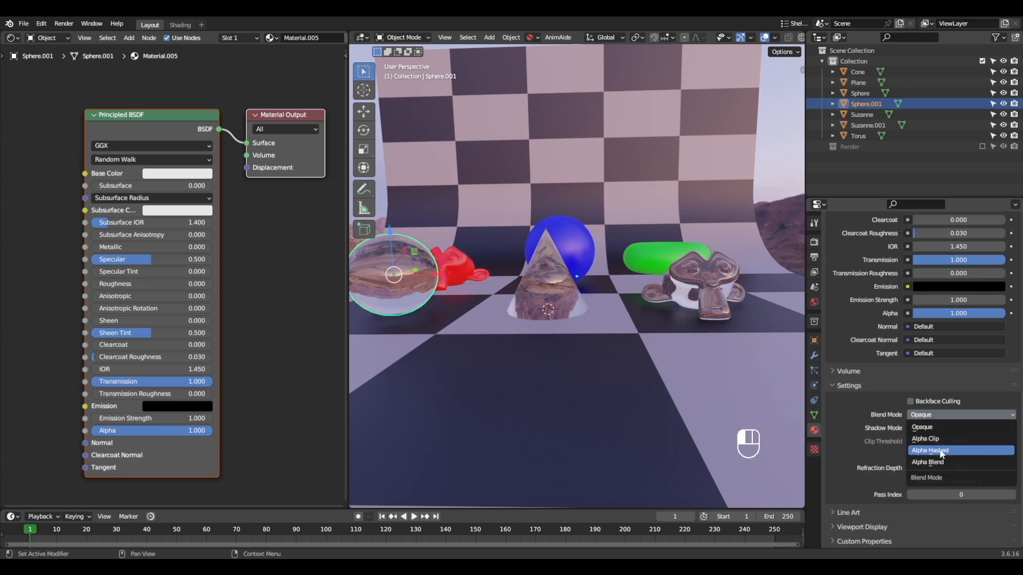
click(927, 462)
Enable Backface Culling, Screen Space Refraction and Subsurface Translucency in the glass material's settings
mouse_move(674, 346)
alt+middle_down()
mouse_move(701, 340)
mouse_move(655, 340)
mouse_move(676, 339)
alt+middle_up()
click(910, 402)
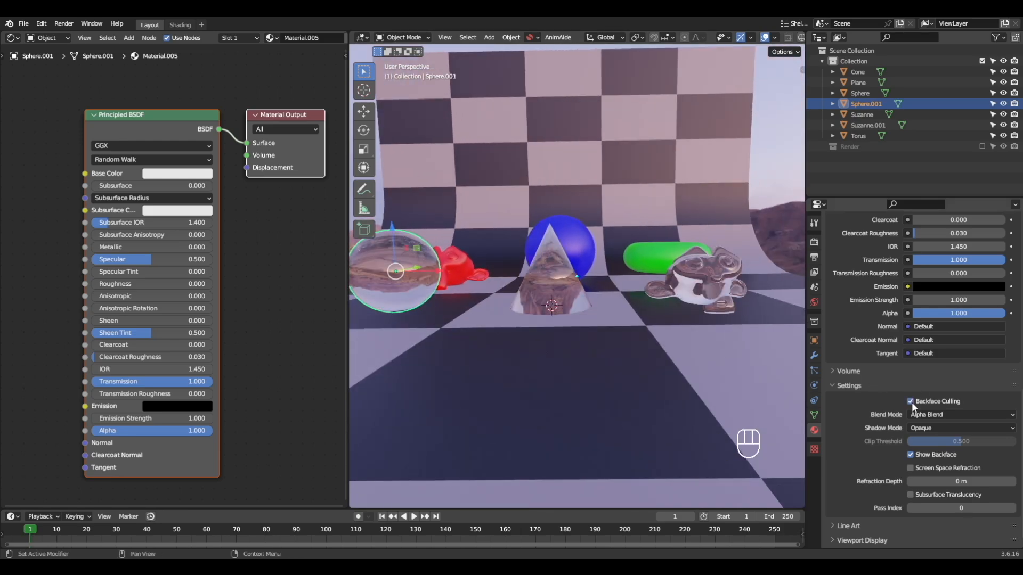
alt+shift+middle_drag(552, 324, 660, 319)
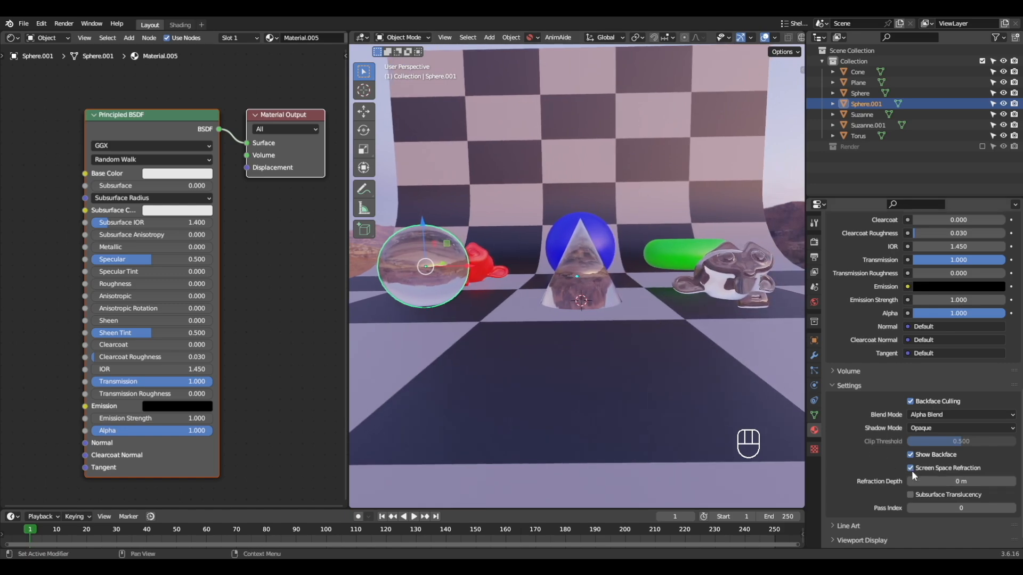
click(909, 495)
alt+drag(707, 335, 650, 315)
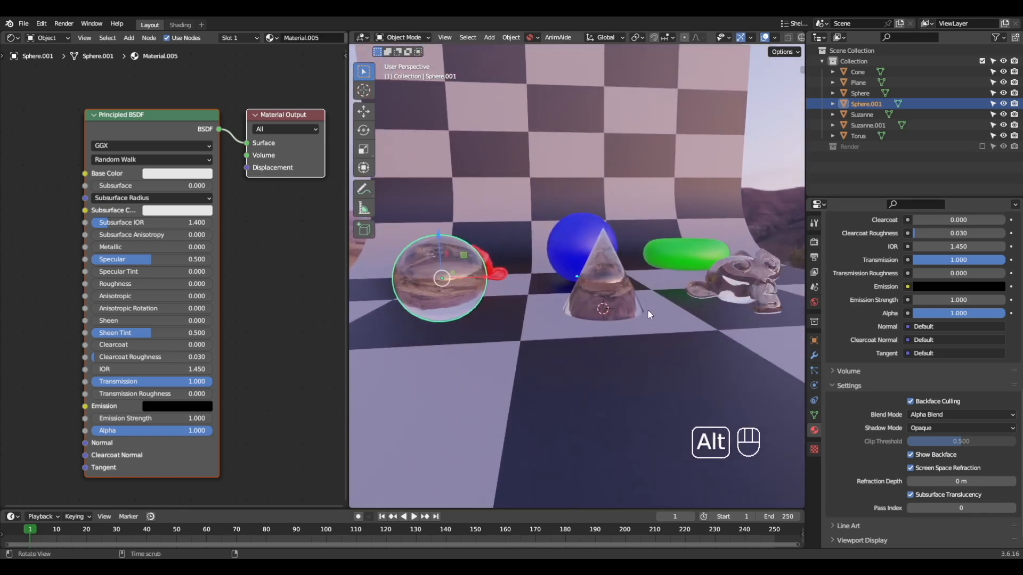
Enable Refraction for Screen Space Reflections in the Eevee render settings and check the glass objects
click(814, 244)
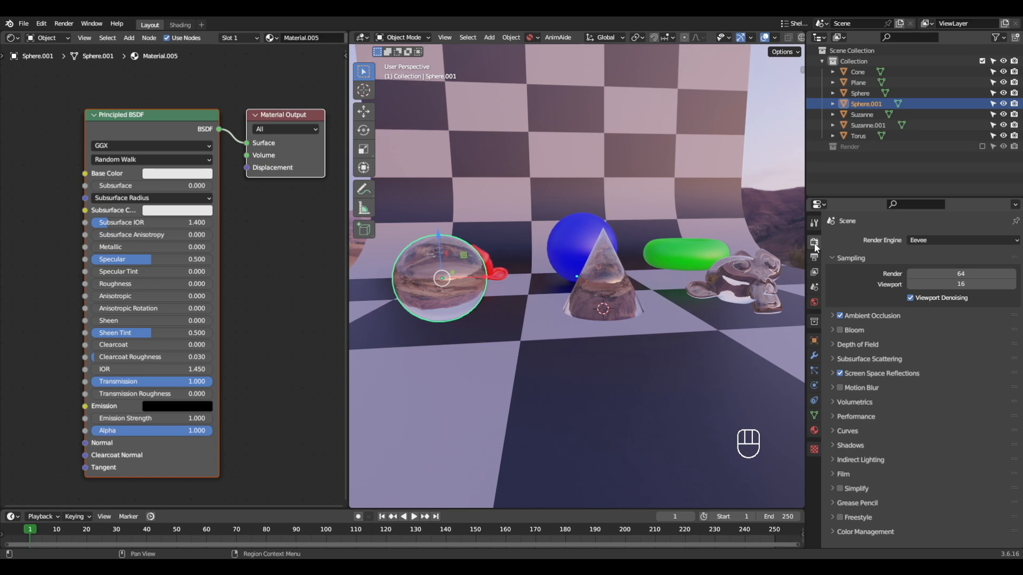
click(877, 373)
scroll(877, 362, down, 2)
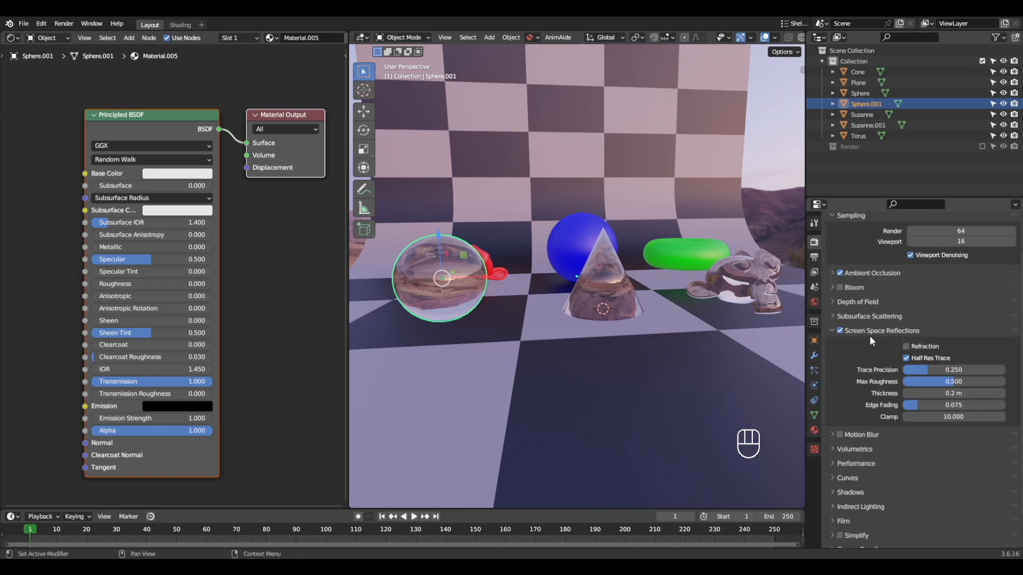
click(906, 346)
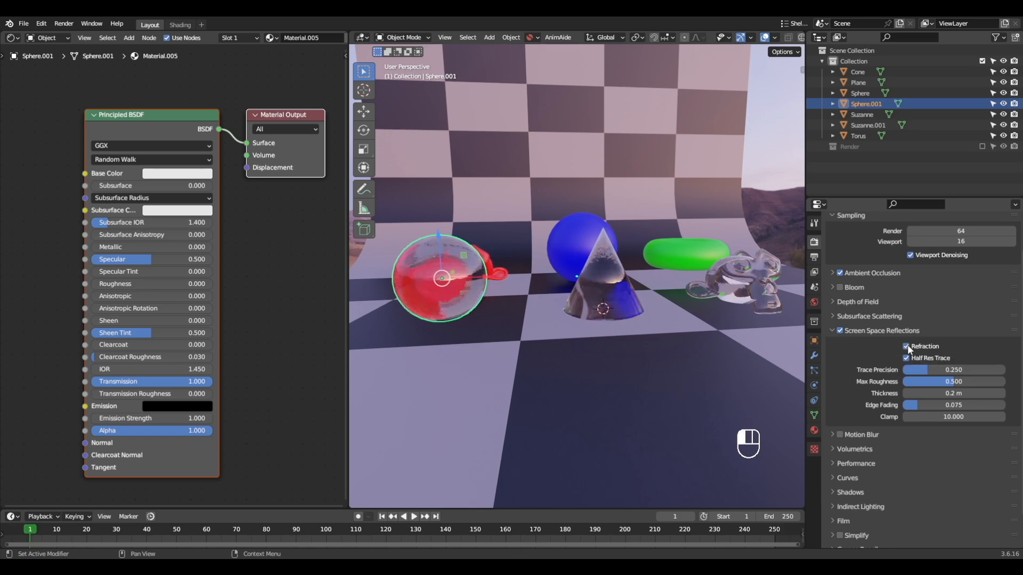
mouse_move(643, 332)
middle_down()
mouse_move(597, 328)
mouse_move(654, 330)
middle_up()
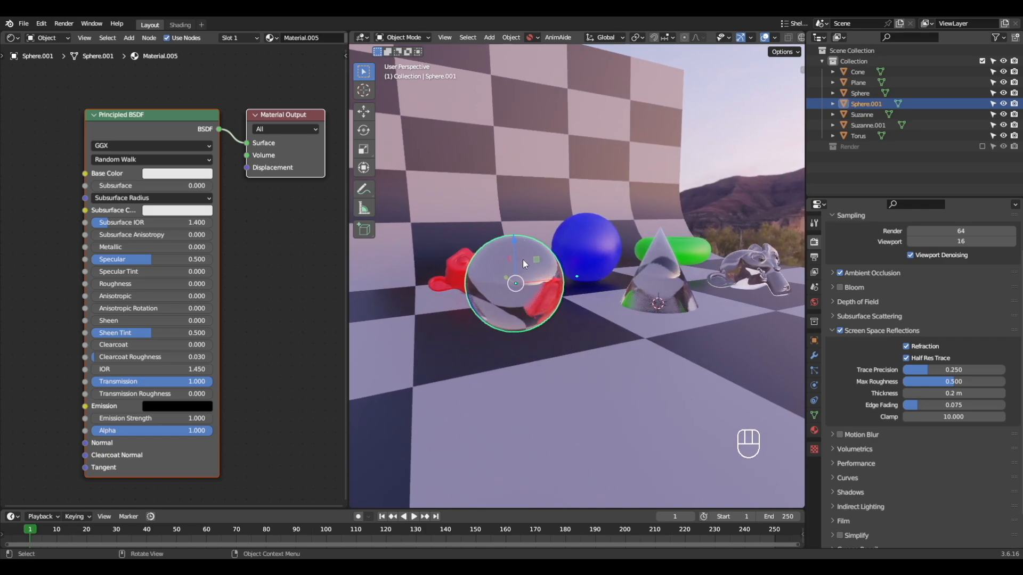
middle_drag(586, 260, 503, 275)
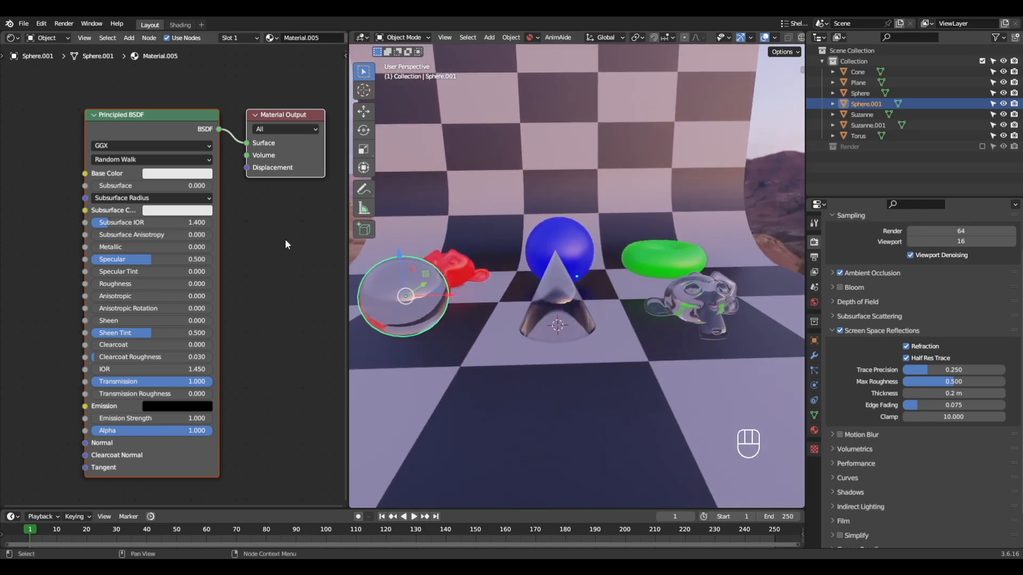
Widen the shader editor and add a Mix Shader node to the glass material
scroll(245, 226, down, 4)
shift+middle_drag(242, 227, 221, 334)
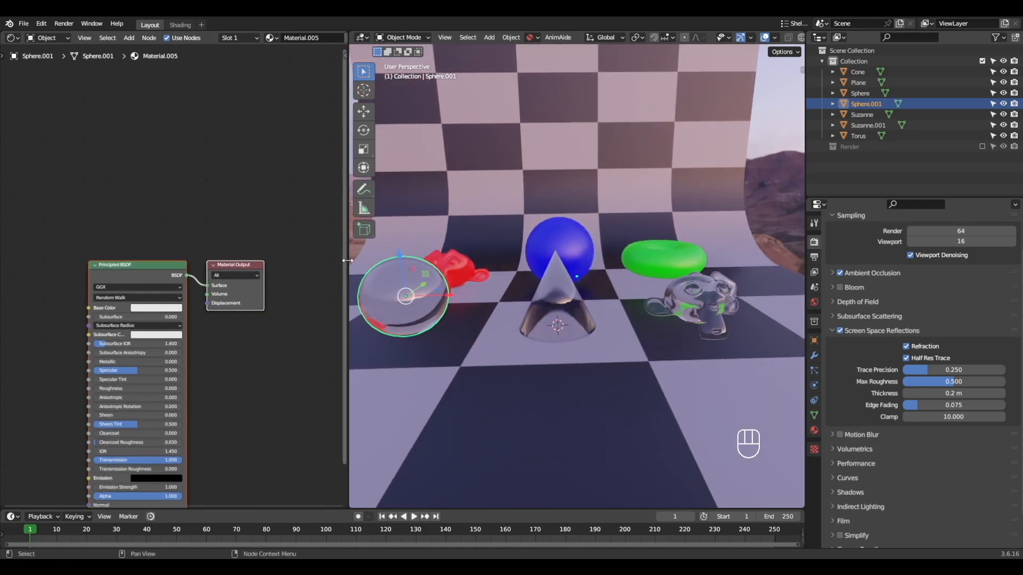
drag(350, 261, 413, 261)
scroll(228, 212, up, 2)
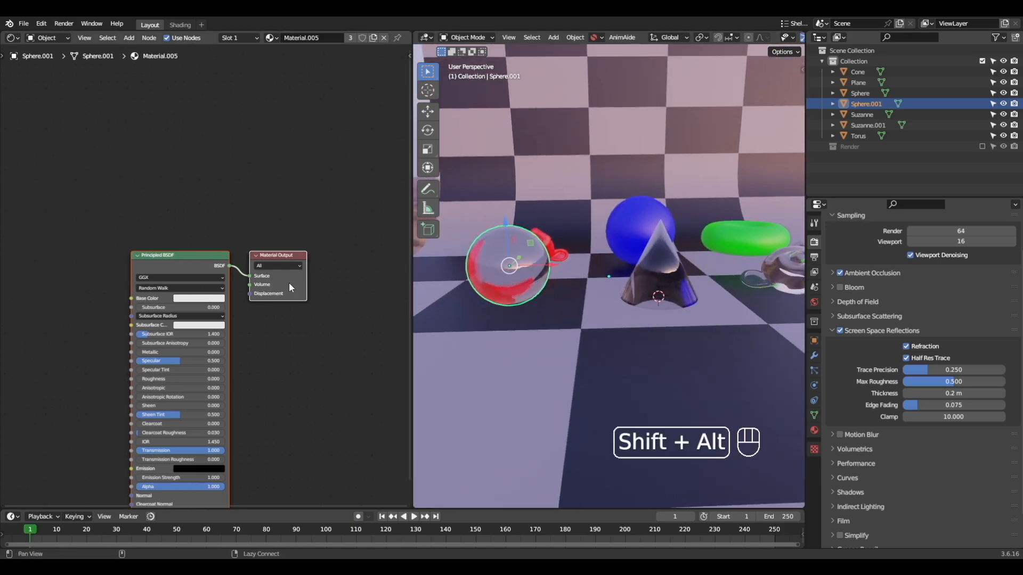
key(shift+a)
click(193, 113)
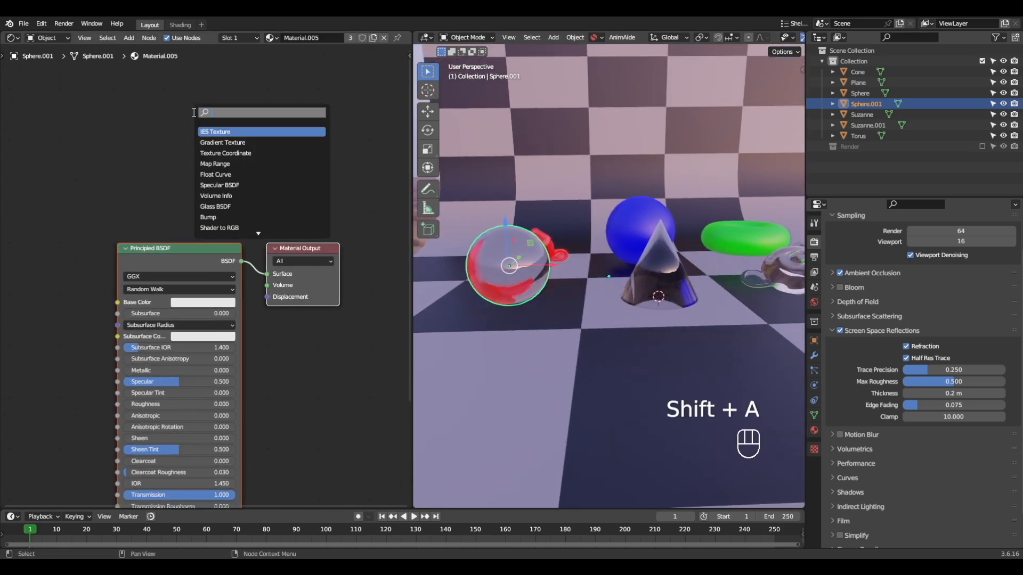
text(mix)
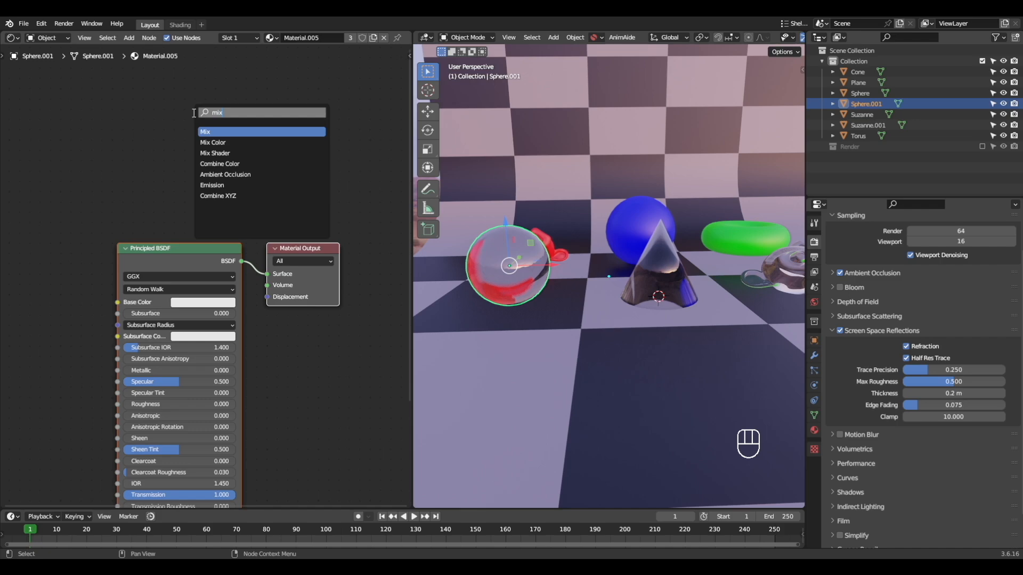
click(215, 153)
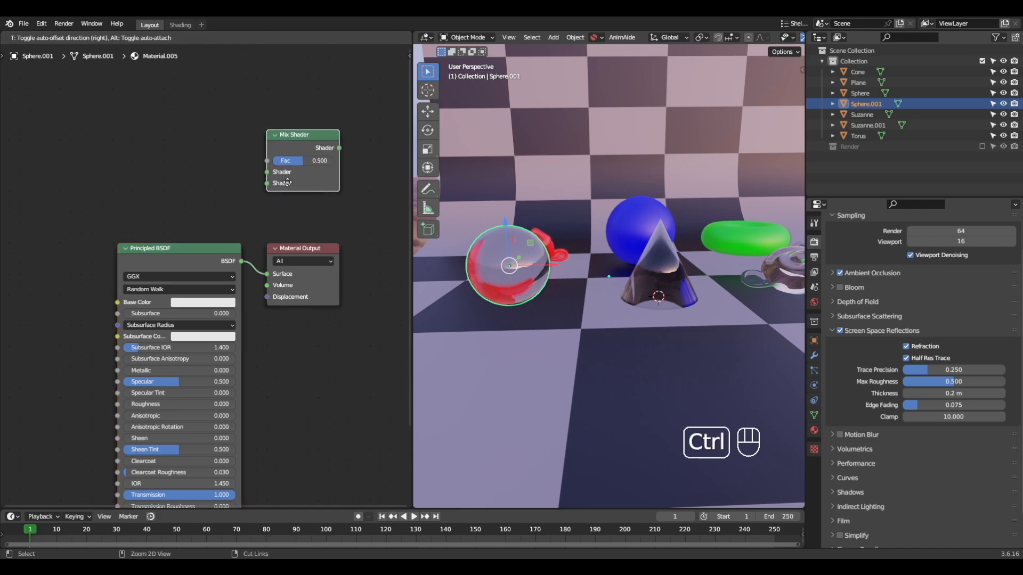
click(287, 173)
Insert the Mix Shader between the Principled BSDF and Material Output, feeding the Principled BSDF into its second Shader input
scroll(322, 254, down, 3)
drag(277, 254, 414, 253)
ctrl+scroll(414, 253, down, 1)
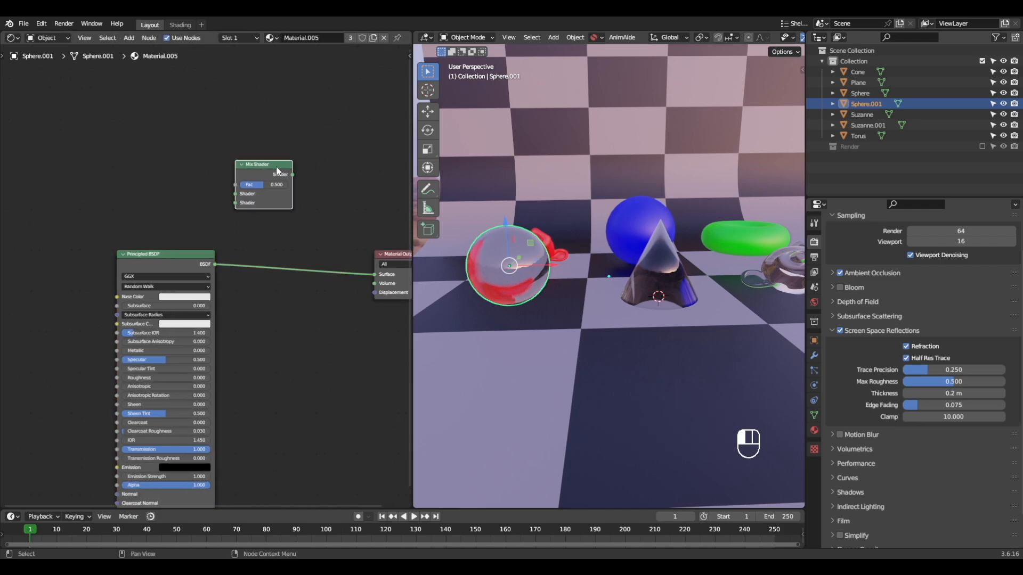
drag(276, 169, 323, 240)
scroll(327, 272, up, 1)
shift+middle_drag(289, 280, 271, 281)
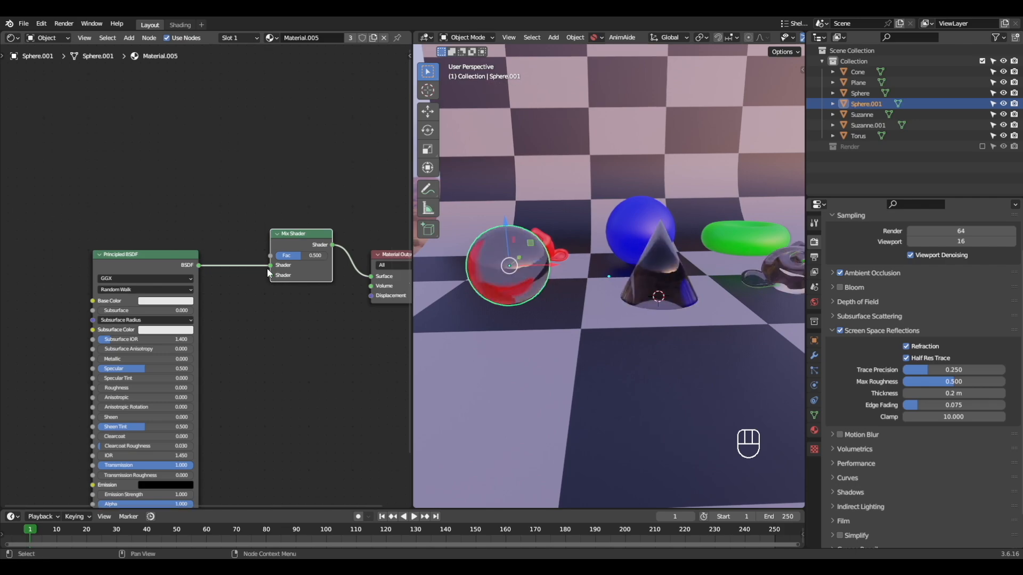
drag(268, 264, 269, 276)
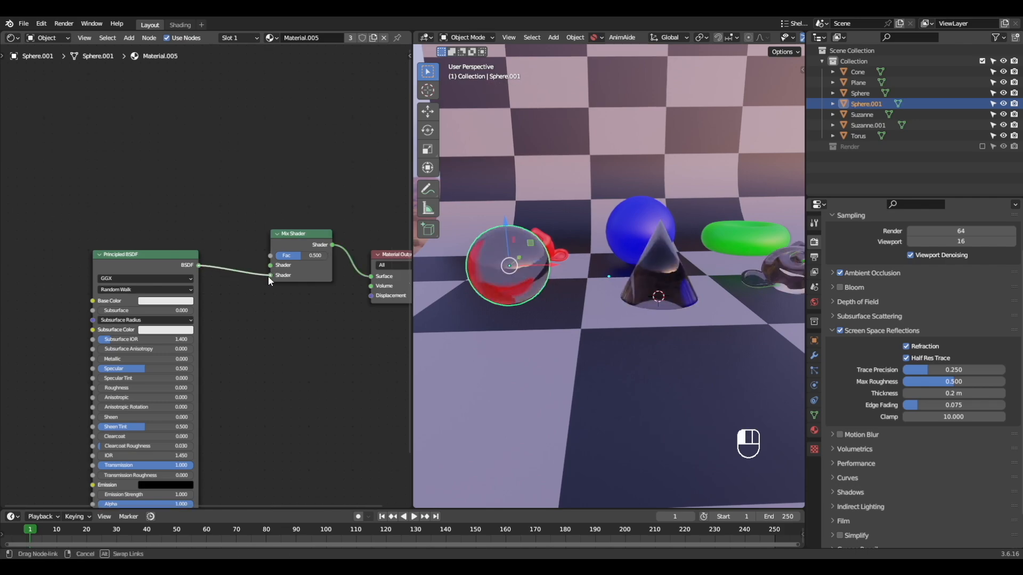
Add a Translucent BSDF node and connect it to the Mix Shader's first Shader input
shift+scroll(221, 239, up, 2)
shift+scroll(178, 201, up, 1)
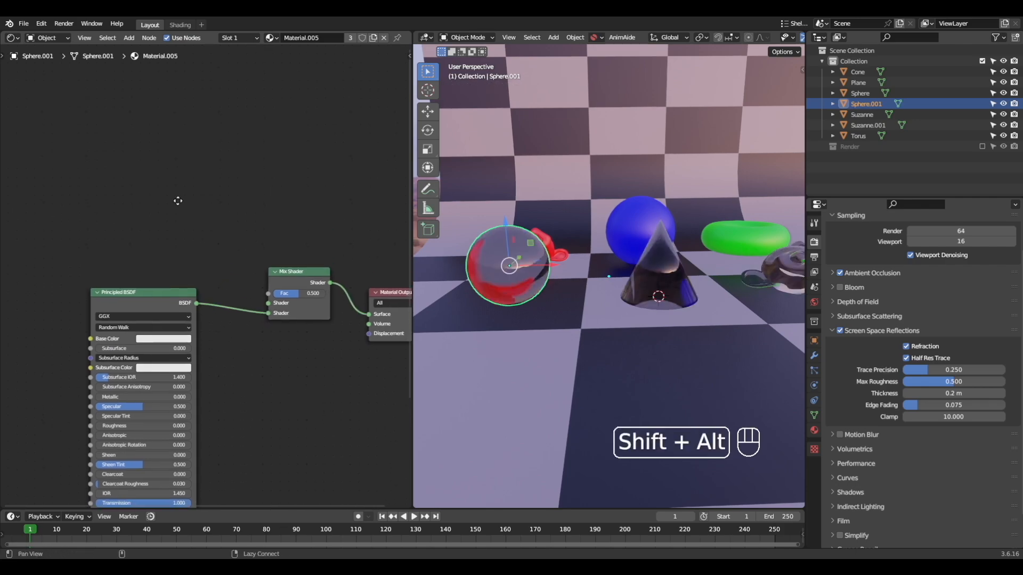
key(shift+a)
click(178, 197)
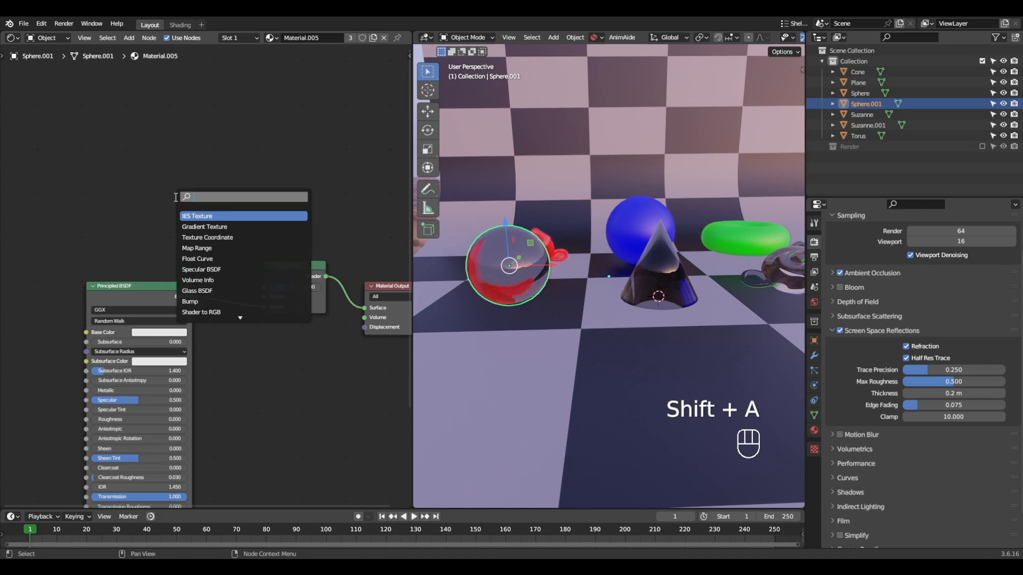
text(trans)
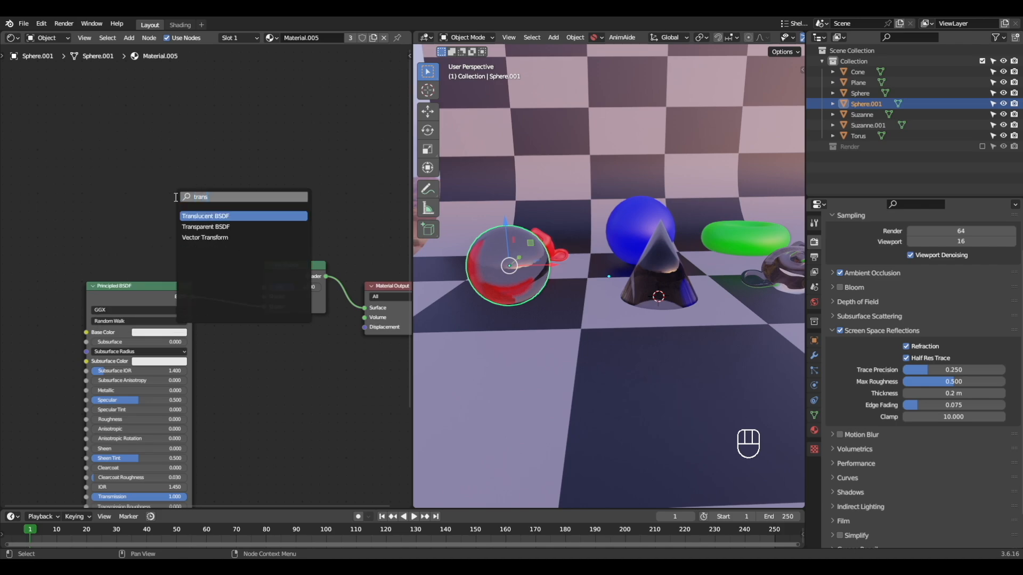
key(Return)
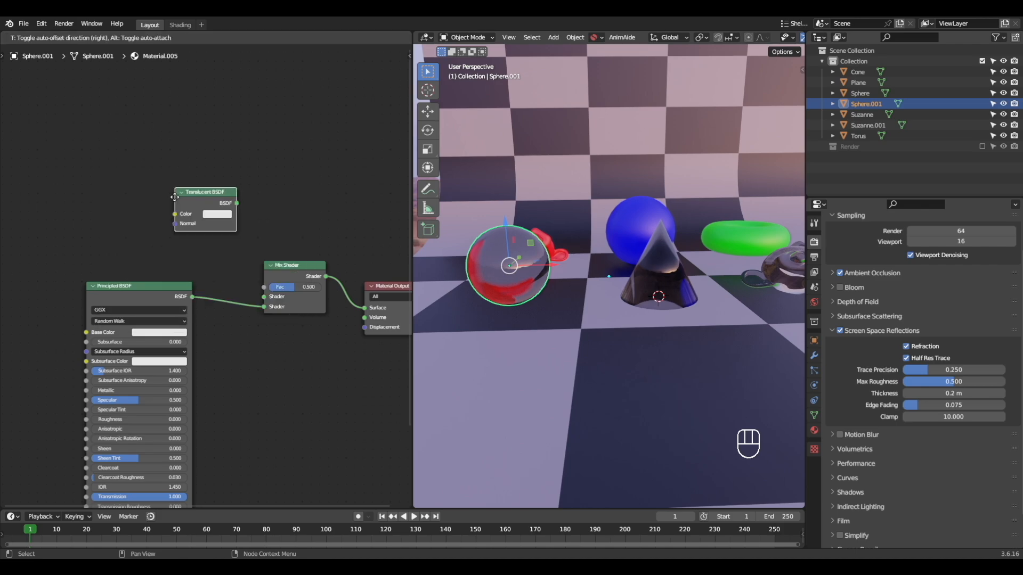
ctrl+click(139, 234)
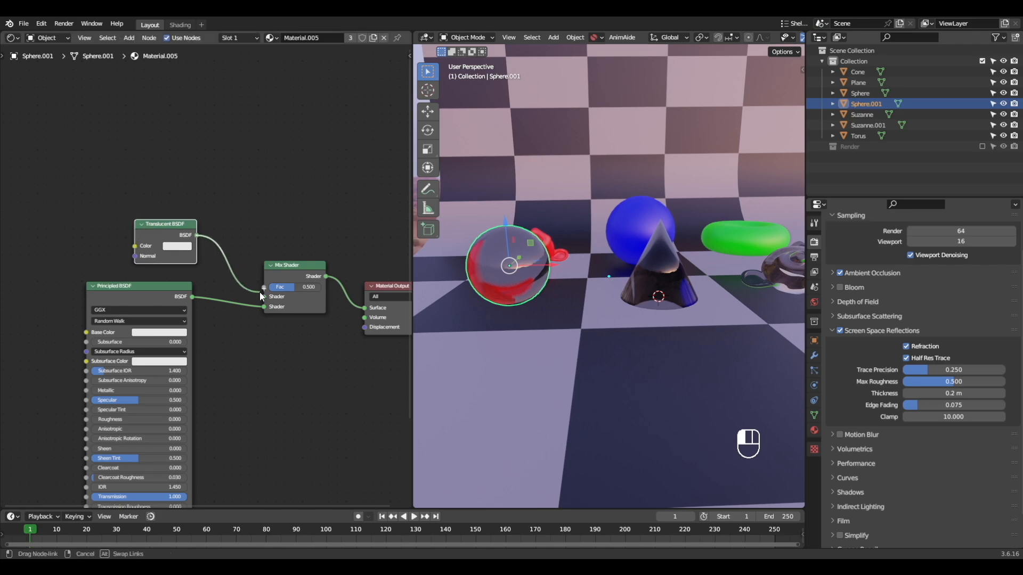
drag(264, 296, 265, 297)
alt+right_drag(477, 315, 557, 277)
scroll(303, 292, up, 2)
drag(303, 292, 324, 291)
key(Escape)
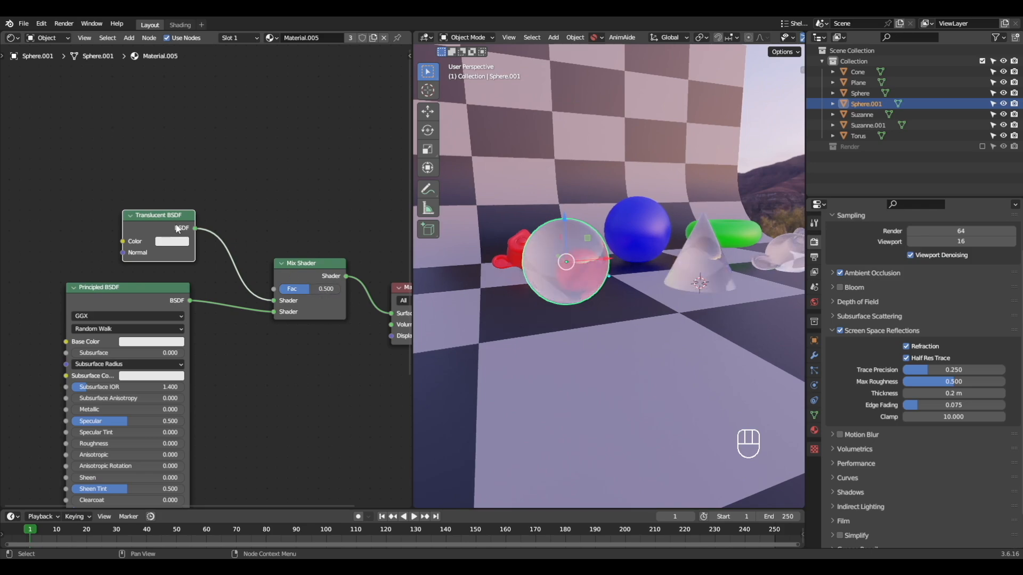
Set the Translucent BSDF color and the Principled BSDF's Base Color and Subsurface Color to pure white
click(171, 242)
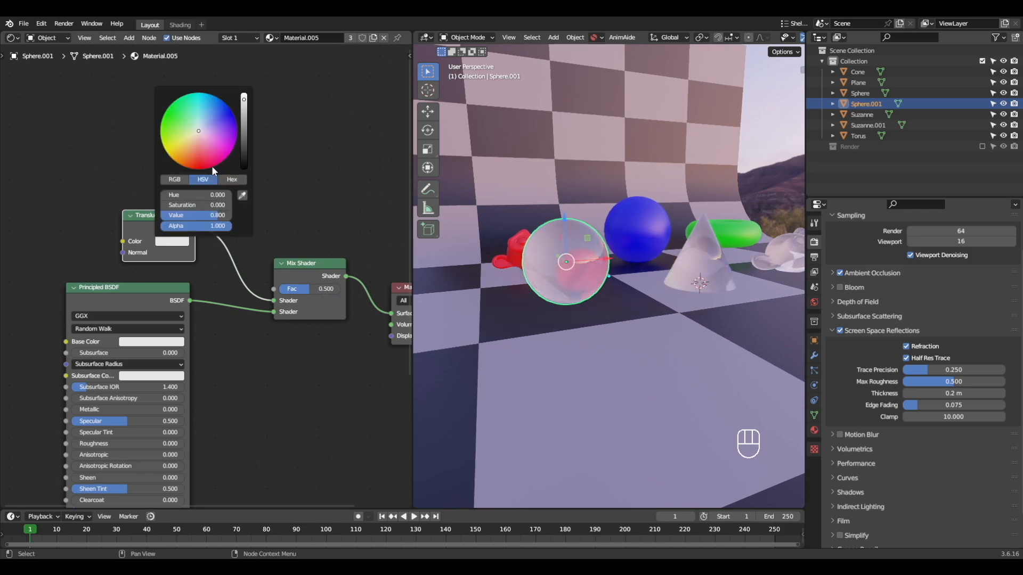
click(181, 343)
drag(206, 203, 207, 188)
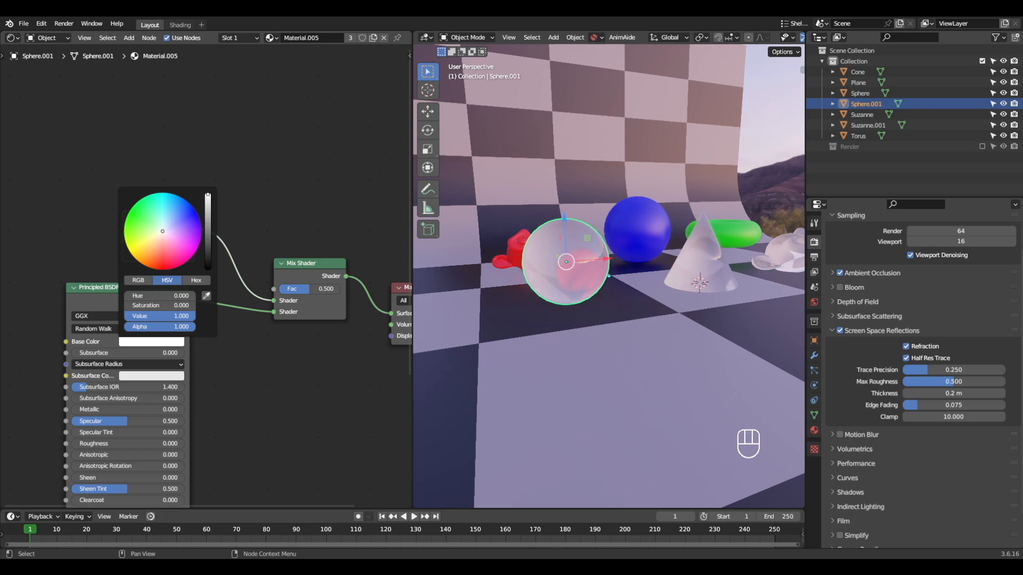
click(180, 373)
drag(208, 237, 210, 222)
middle_drag(263, 149, 247, 165)
Add a Transparent BSDF node and connect it to the Mix Shader's first Shader input in place of the Translucent BSDF
key(shift+a)
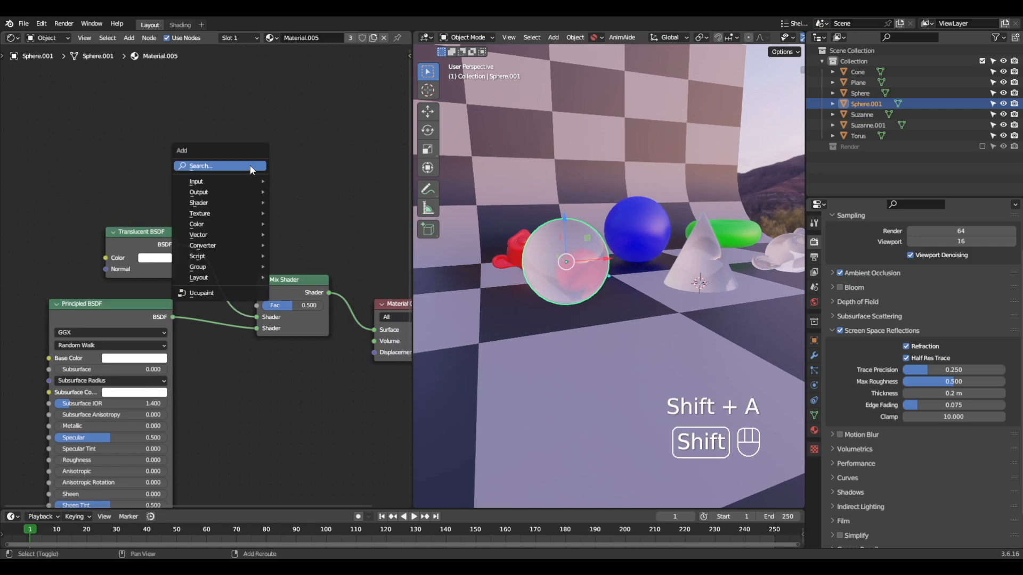
click(251, 166)
text(tra)
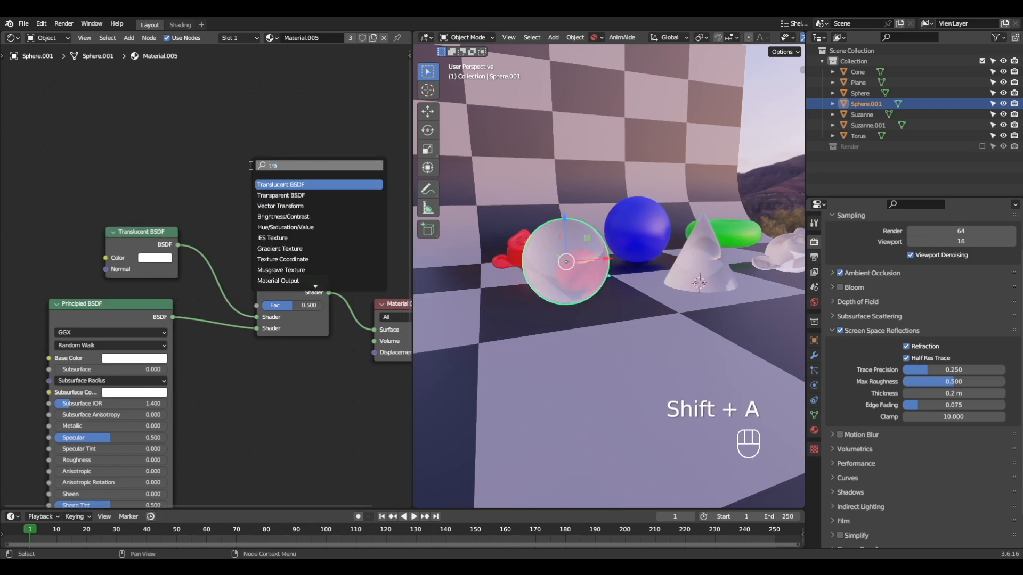
key(Down)
key(Return)
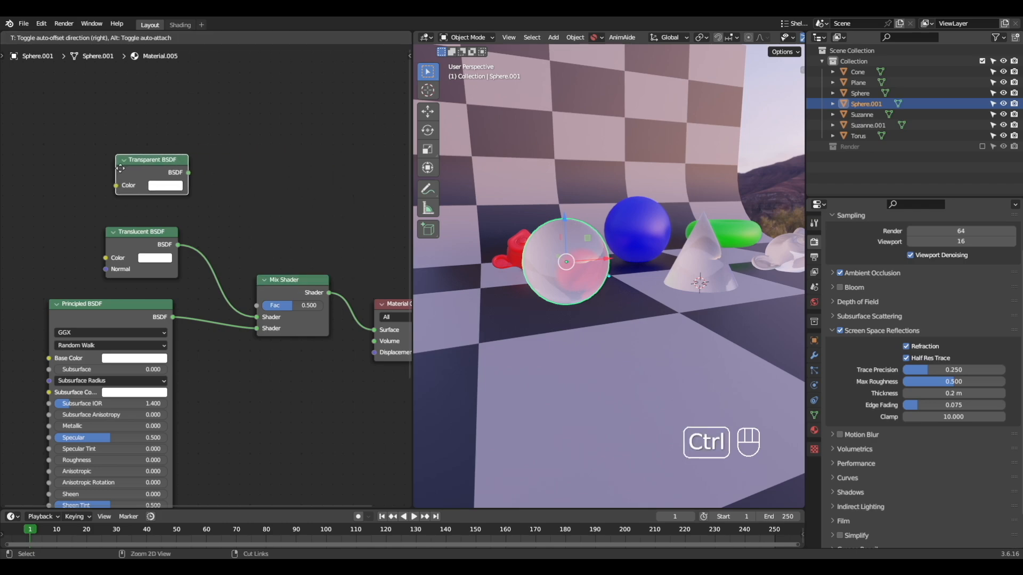
click(110, 177)
drag(261, 318, 290, 371)
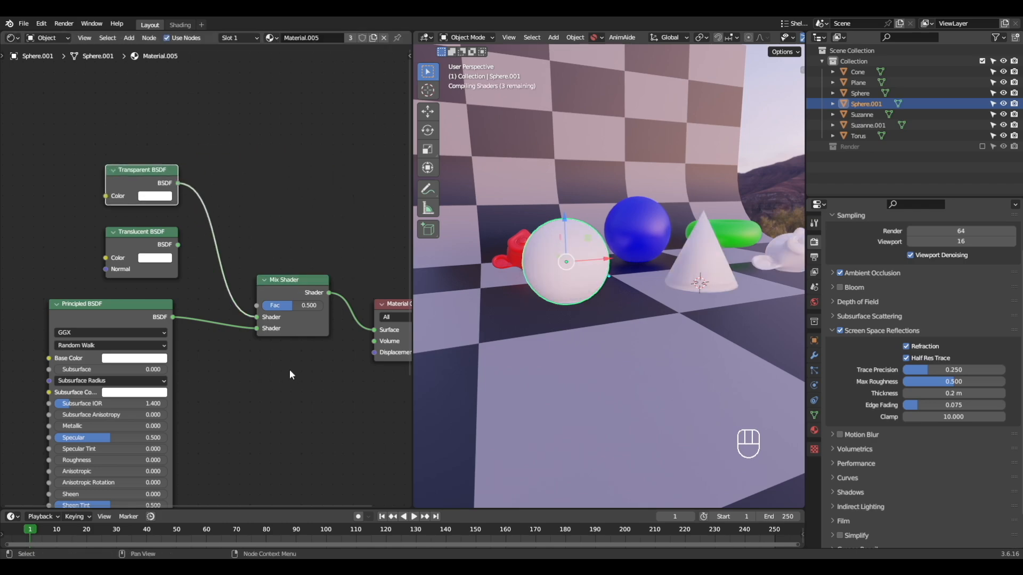
Undo the Transparent BSDF swap and set the Mix Shader factor to 0.917
mouse_move(625, 288)
alt+middle_down()
mouse_move(590, 287)
mouse_move(612, 291)
alt+middle_up()
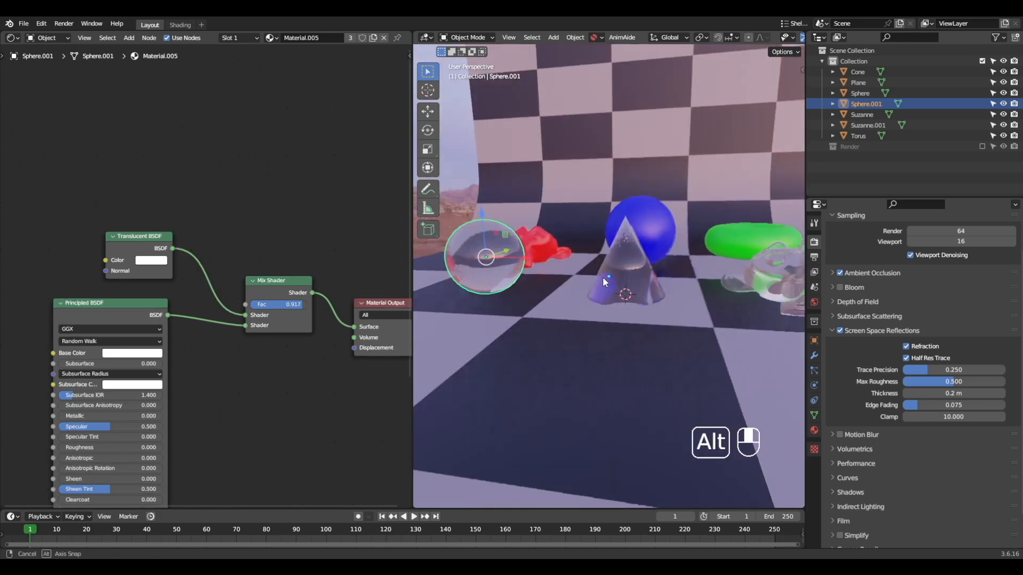
alt+middle_drag(602, 277, 663, 277)
scroll(187, 213, down, 1)
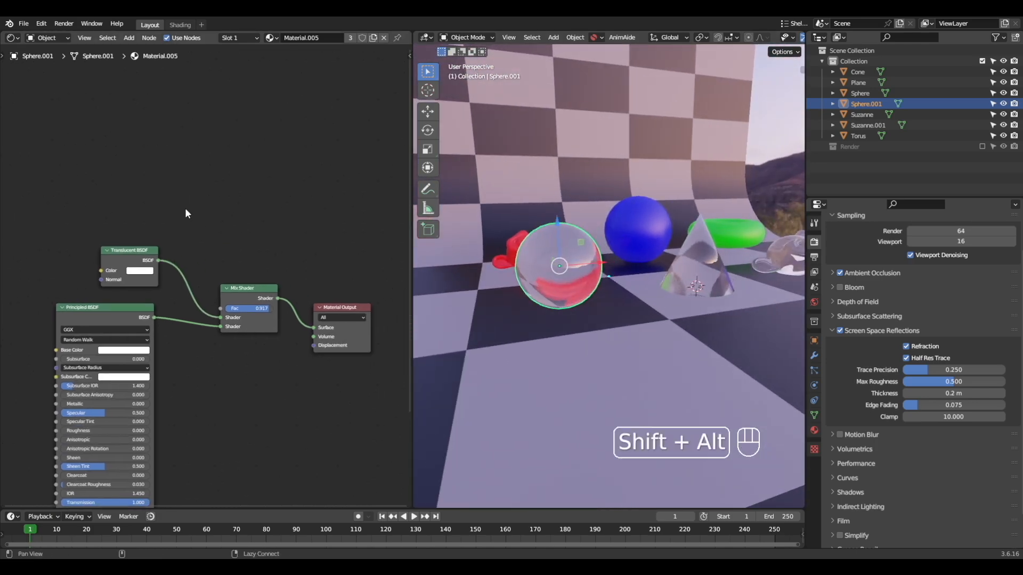
Add a Fresnel node and connect its Fac output to the Mix Shader's Fac input
key(shift+a)
click(156, 173)
text(fres)
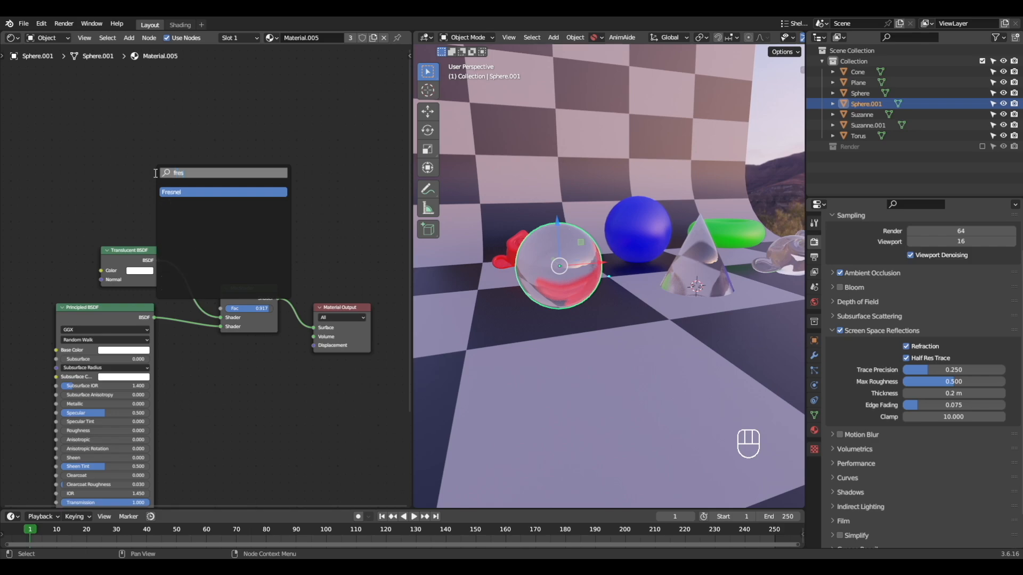
key(Return)
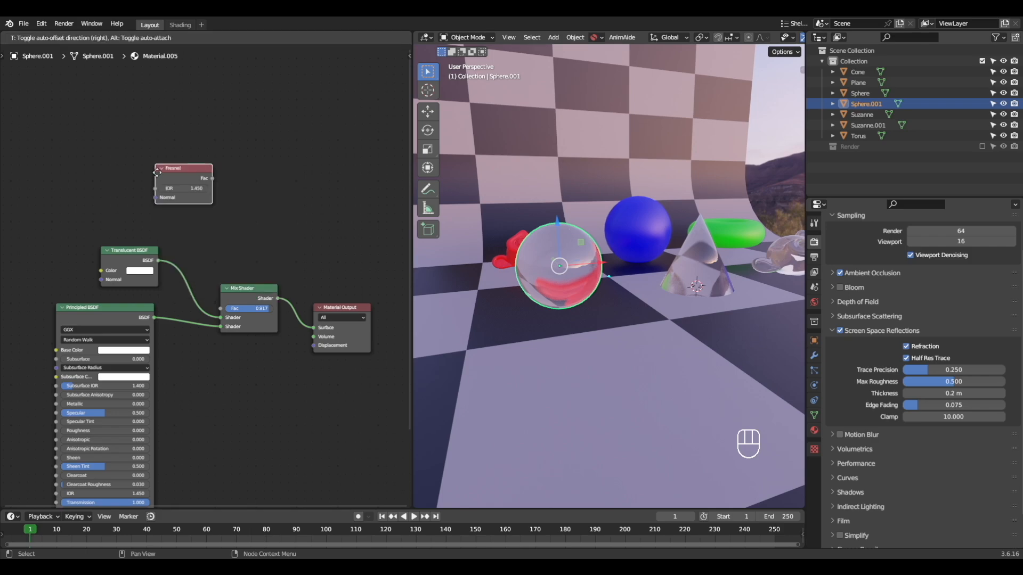
click(151, 192)
drag(222, 308, 223, 308)
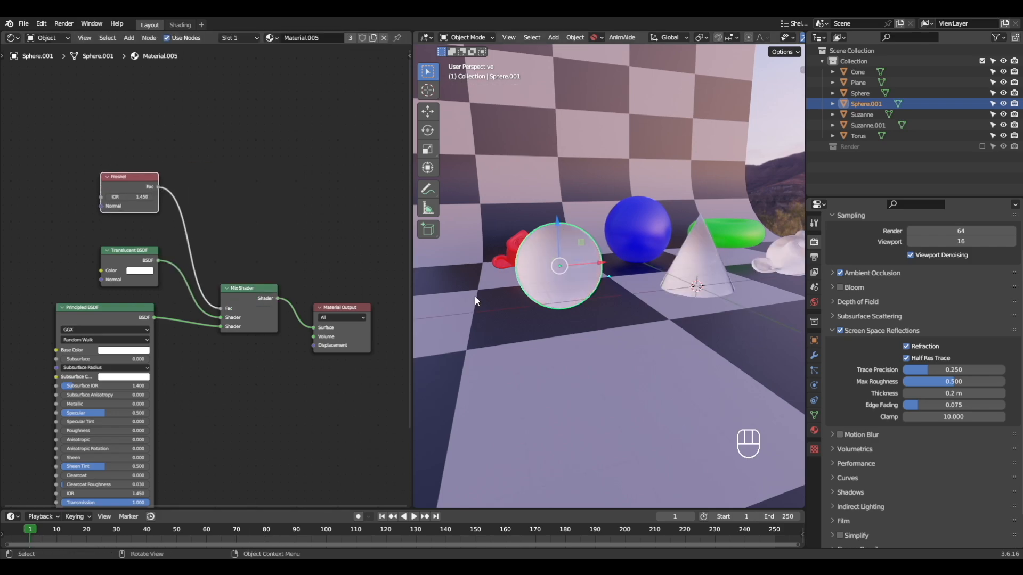
Set the Fresnel node's IOR to 0.900
middle_drag(431, 306, 553, 292)
scroll(208, 277, up, 1)
mouse_move(117, 184)
mouse_down()
mouse_move(213, 183)
mouse_move(117, 183)
mouse_up()
alt+drag(225, 208, 216, 204)
Insert a Color Ramp node between the Fresnel node and the Mix Shader's Fac input
key(shift+a)
click(225, 181)
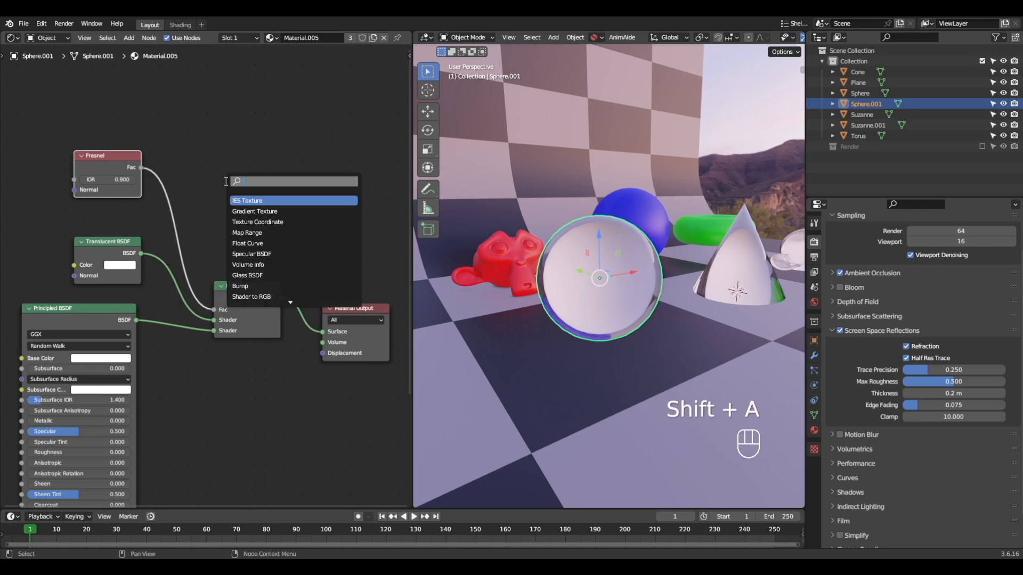
text(ramp)
key(Return)
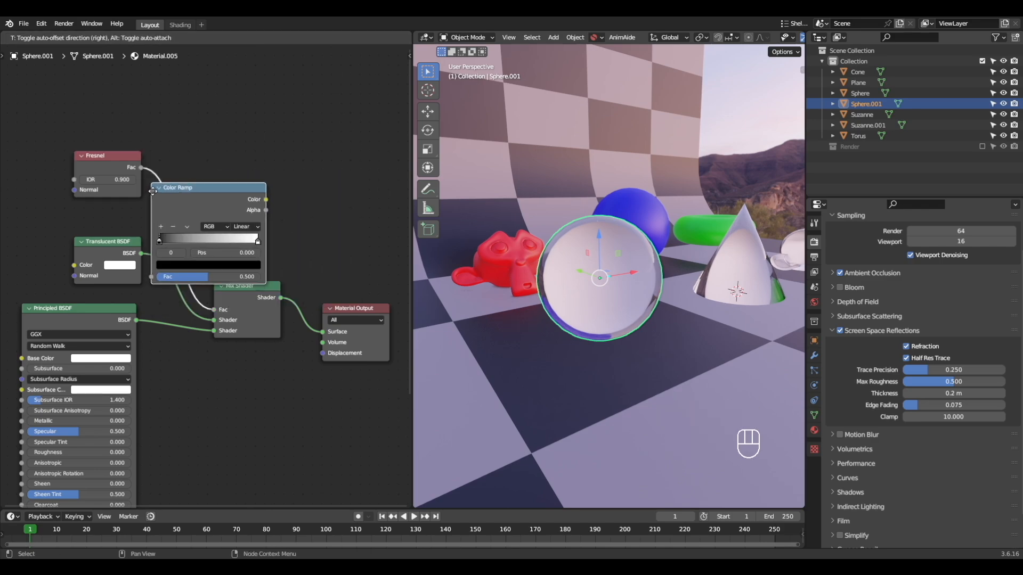
click(190, 171)
scroll(191, 172, down, 2)
alt+shift+drag(219, 203, 199, 200)
Reverse the Color Ramp by placing the white stop at 0.000 and the black stop at 1.000
scroll(198, 200, up, 2)
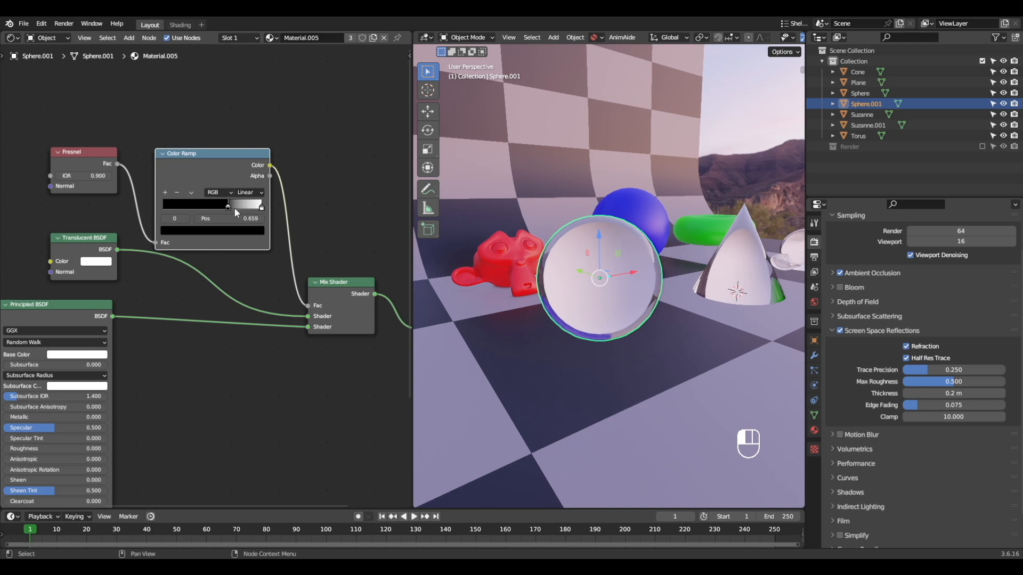
drag(262, 206, 138, 206)
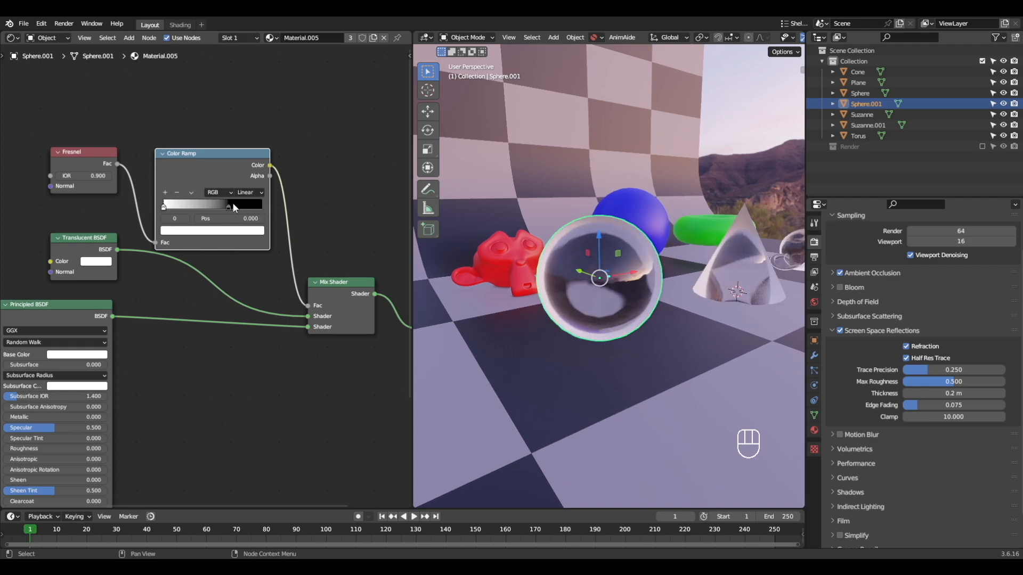
alt+middle_drag(417, 211, 677, 267)
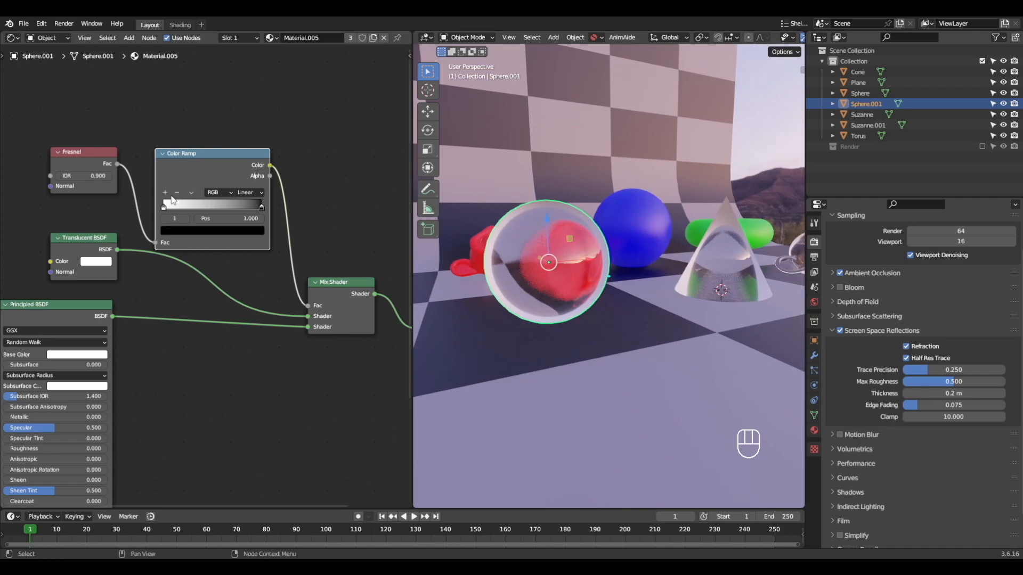
scroll(172, 199, up, 2)
alt+shift+middle_drag(236, 238, 205, 272)
scroll(176, 256, up, 3)
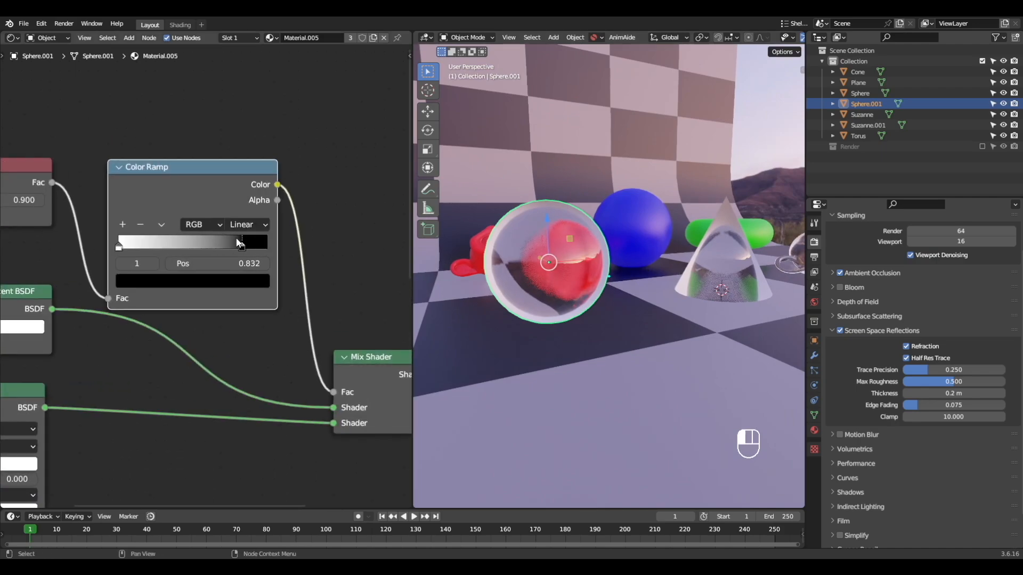
drag(238, 243, 269, 246)
alt+shift+middle_drag(171, 246, 214, 251)
mouse_move(164, 251)
mouse_down()
mouse_move(217, 254)
mouse_move(159, 253)
mouse_up()
Raise the Fresnel node's IOR to 0.940
alt+shift+middle_drag(42, 205, 105, 212)
shift+drag(105, 212, 114, 211)
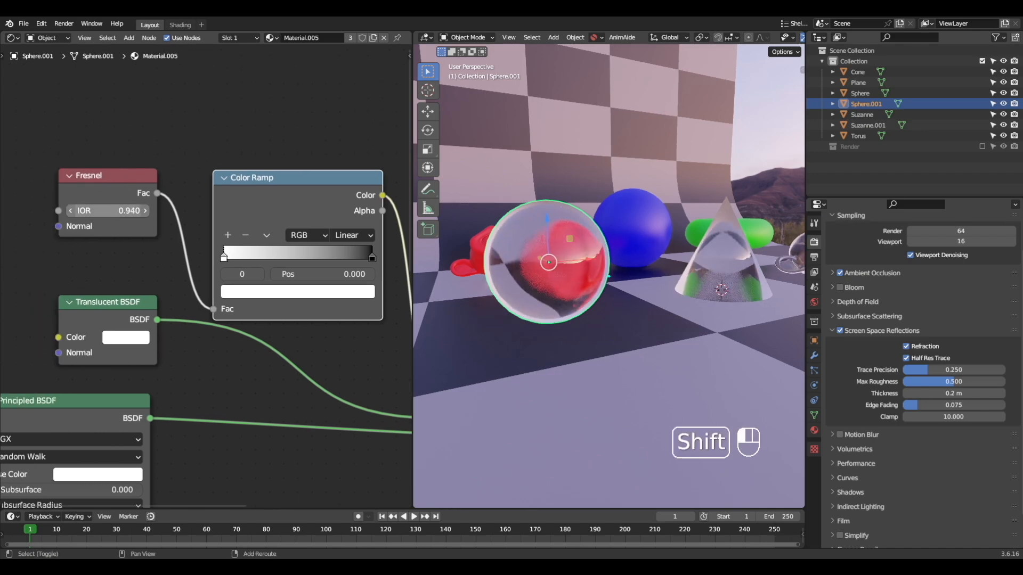
scroll(309, 288, down, 1)
alt+shift+middle_drag(313, 290, 126, 240)
alt+shift+middle_drag(225, 268, 145, 258)
scroll(589, 268, down, 5)
Add a Solidify modifier to the glass monkey
alt+middle_drag(589, 268, 550, 268)
alt+shift+middle_drag(702, 257, 599, 242)
scroll(597, 244, up, 4)
alt+middle_drag(500, 258, 561, 258)
alt+shift+middle_drag(637, 241, 574, 248)
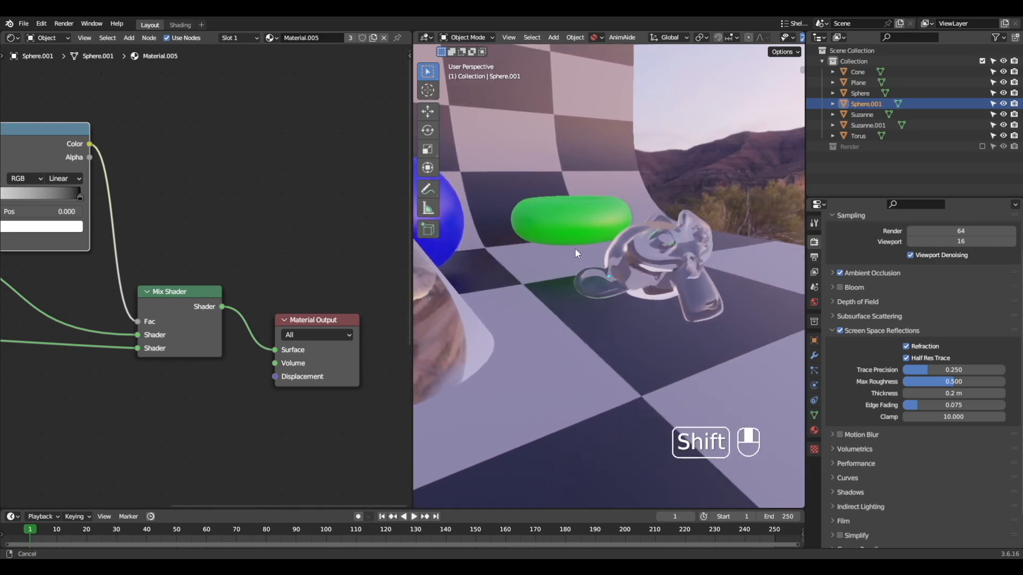
click(666, 244)
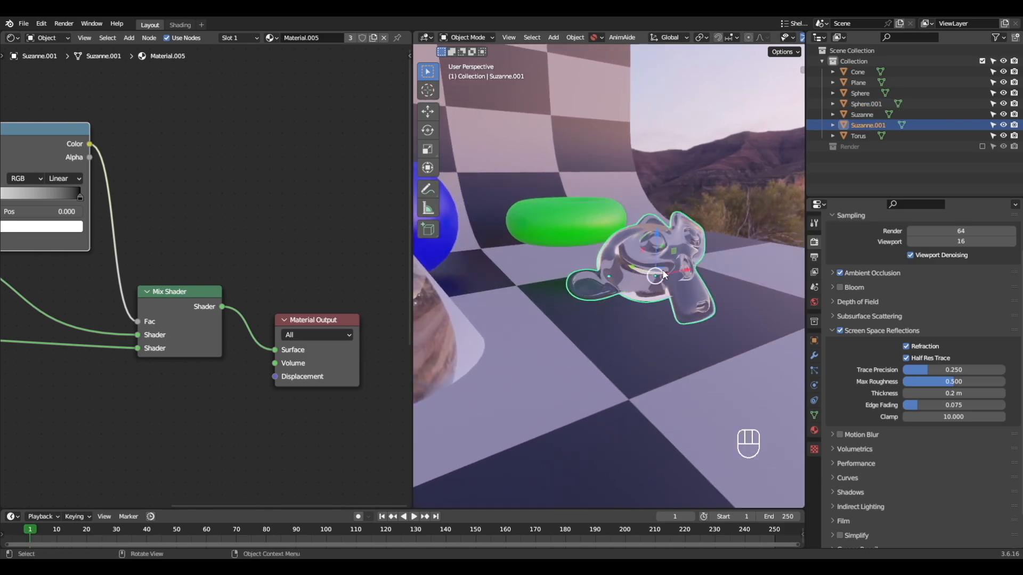
click(814, 356)
click(859, 240)
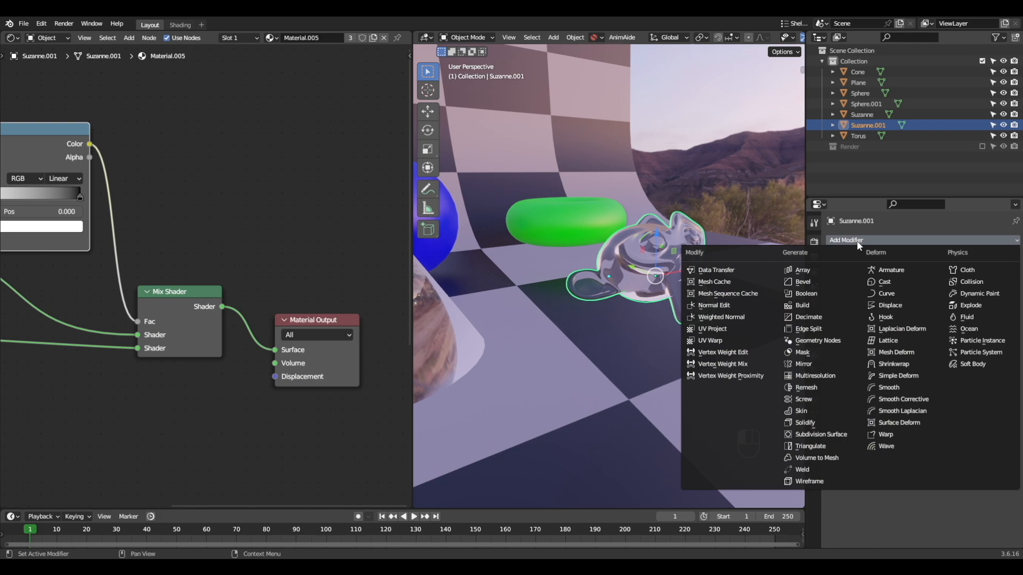
click(822, 422)
Set the Solidify thickness on the glass monkey to -0.044 m
alt+drag(708, 298, 653, 294)
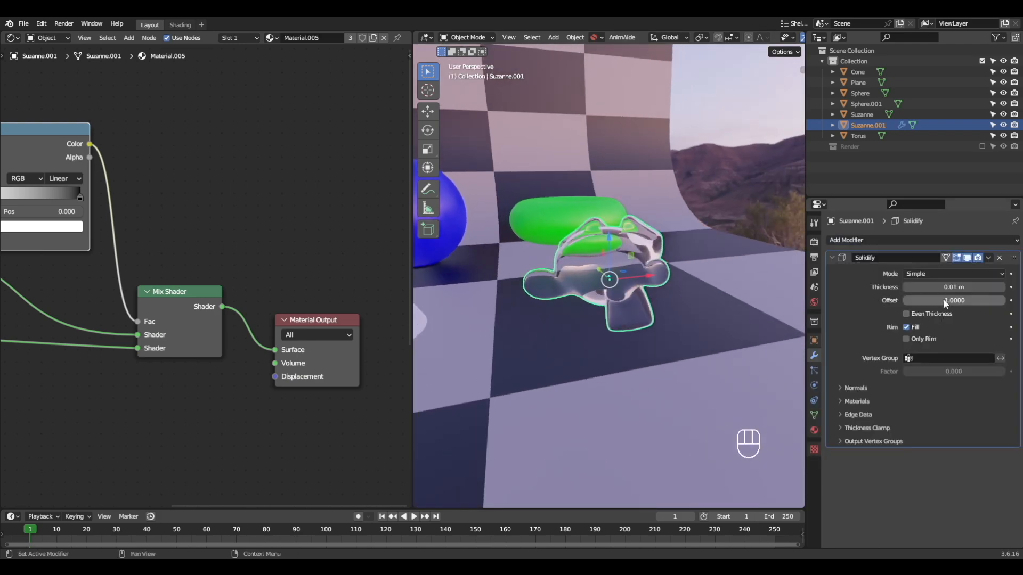
shift+drag(946, 288, 917, 288)
alt+drag(613, 280, 719, 270)
shift+drag(953, 287, 971, 287)
alt+drag(634, 261, 683, 267)
Set the glass material's Shadow Mode to Alpha Hashed
key(a)
key(a)
click(648, 287)
click(814, 430)
scroll(906, 394, down, 1)
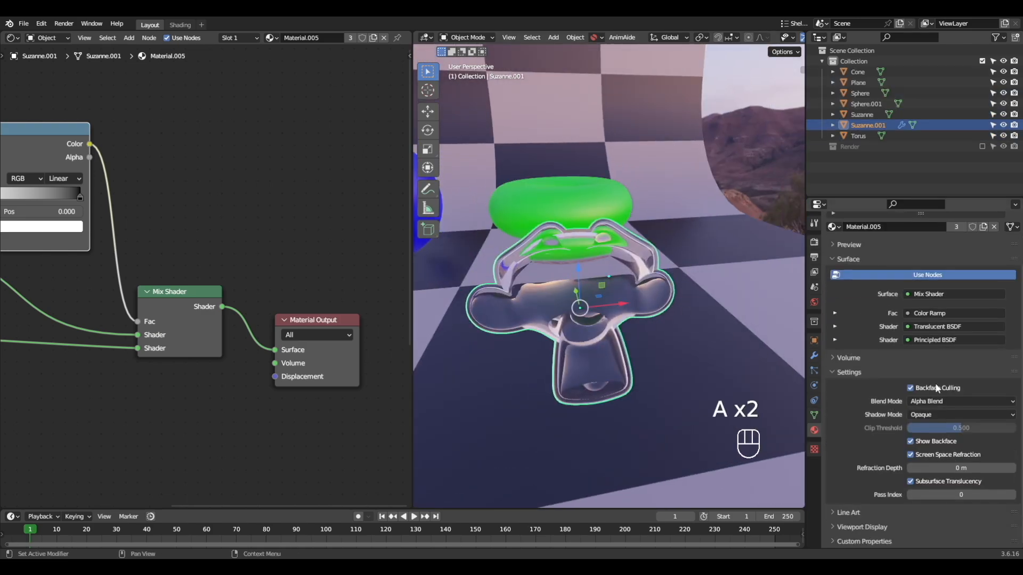
alt+drag(788, 341, 751, 299)
click(959, 415)
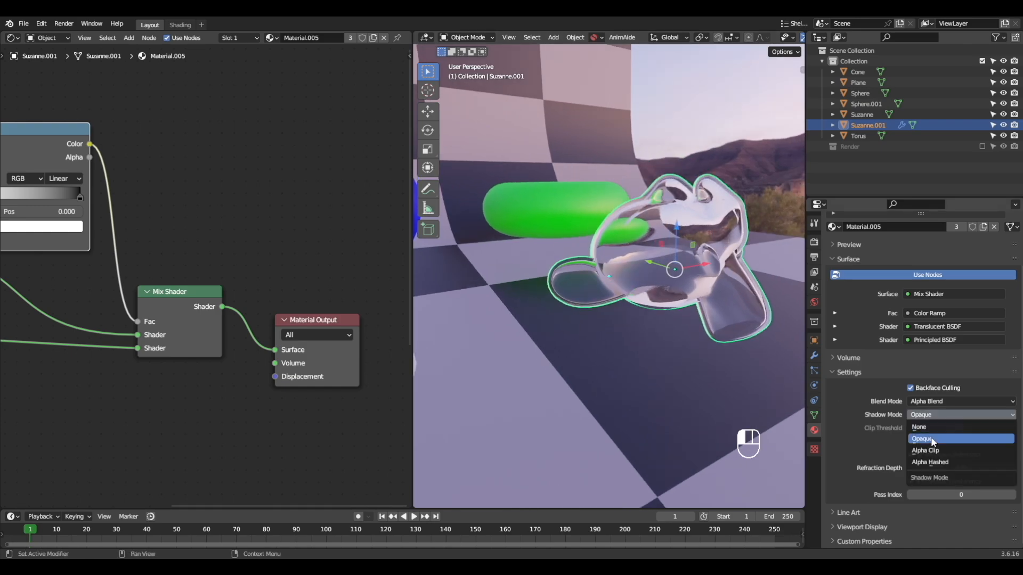
click(940, 465)
Remove the Solidify modifier from the glass monkey
scroll(630, 247, down, 5)
alt+drag(630, 247, 592, 228)
alt+shift+drag(591, 228, 708, 261)
alt+drag(765, 309, 742, 297)
alt+shift+drag(741, 297, 684, 284)
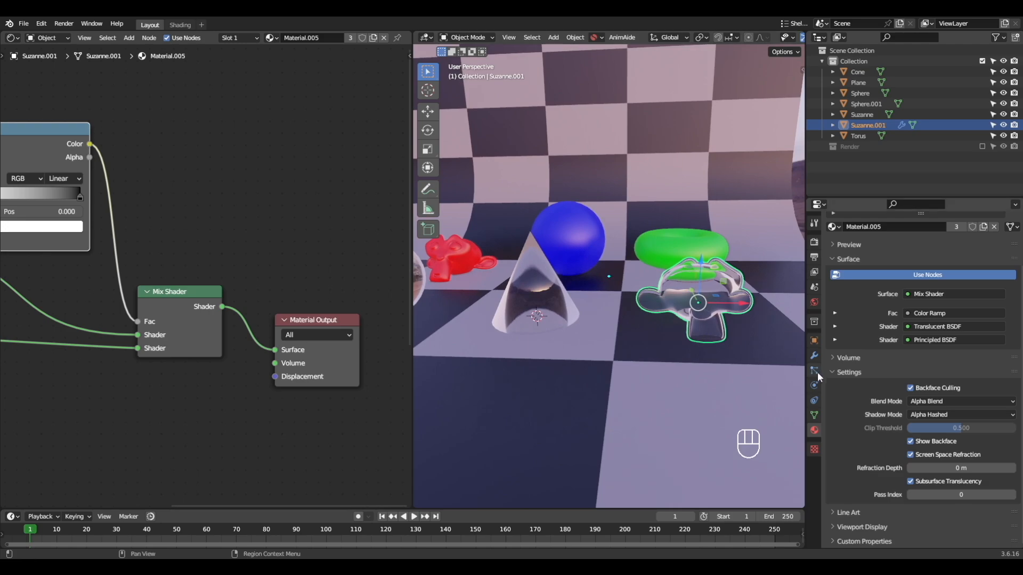
click(814, 356)
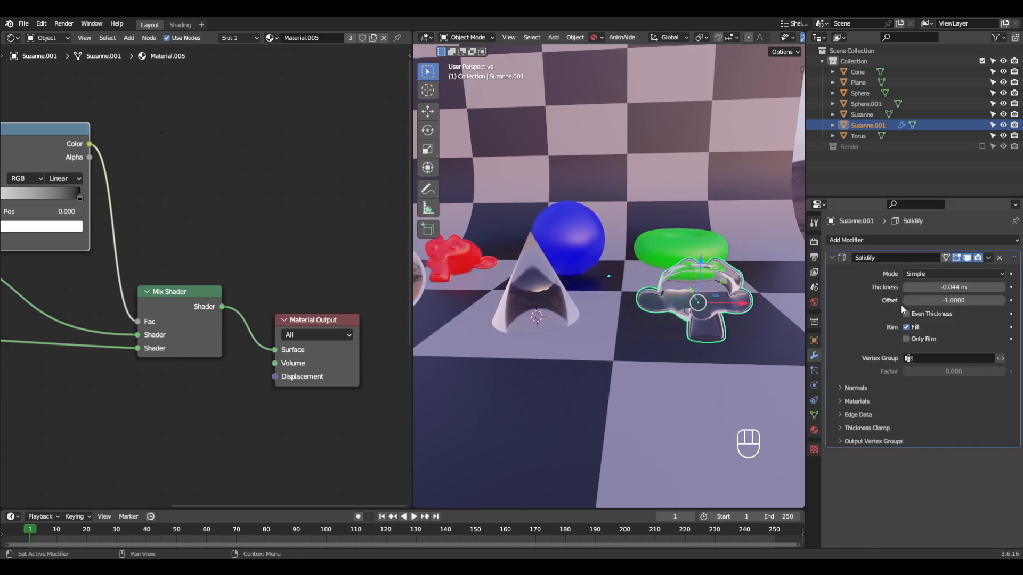
click(1000, 258)
Inspect the glass monkey's refraction up close and widen the 3D viewport to frame the whole scene
alt+drag(695, 298, 589, 293)
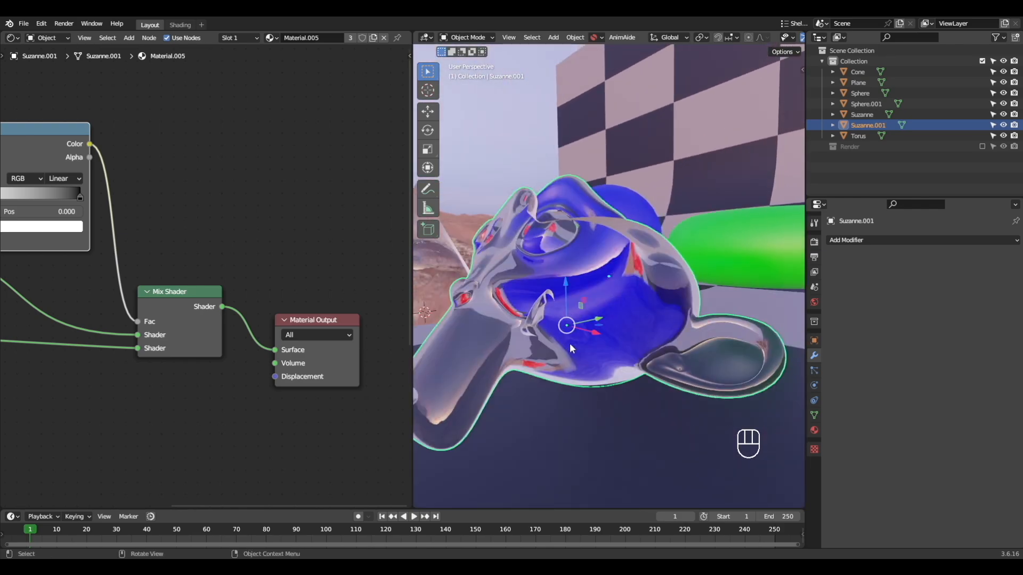
alt+drag(570, 343, 607, 326)
scroll(611, 331, down, 2)
scroll(612, 299, up, 3)
scroll(708, 300, down, 7)
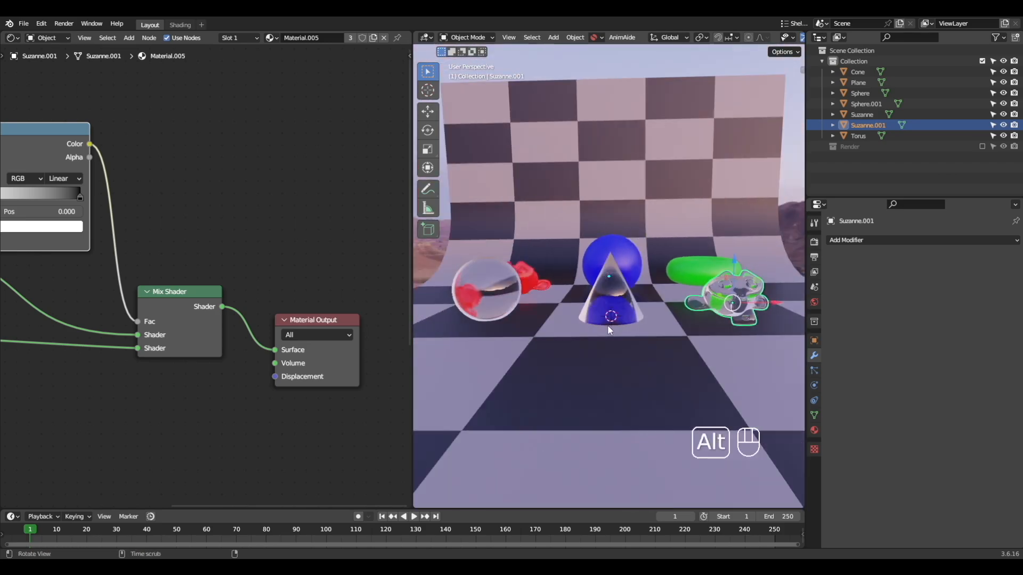
drag(413, 301, 112, 301)
alt+shift+drag(391, 285, 388, 280)
scroll(437, 281, up, 1)
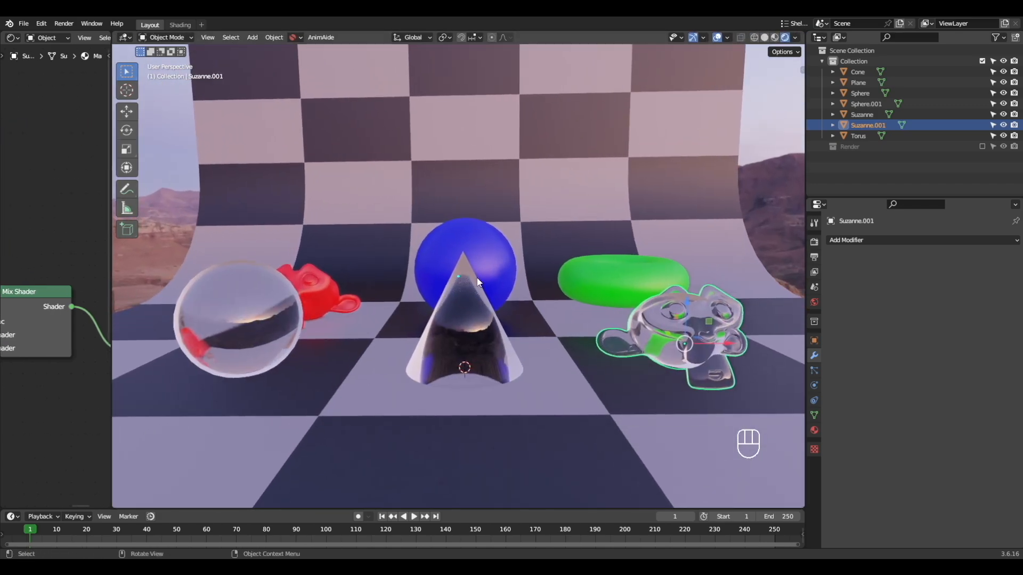
Scale the glass sphere, cone and monkey up by about 1.3, each around its own origin
click(814, 257)
shift+click(241, 324)
key(a)
key(a)
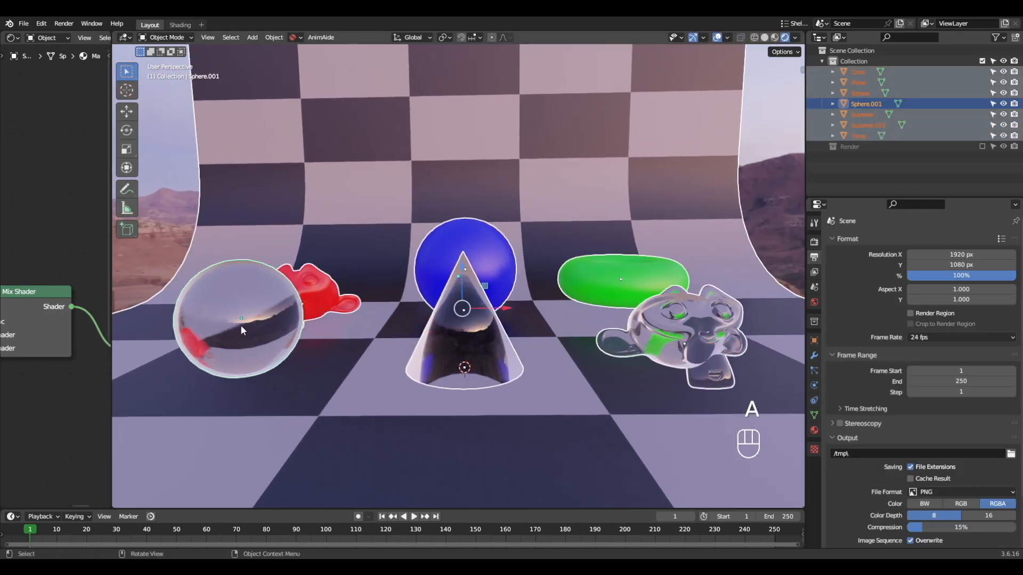
click(241, 325)
shift+click(466, 331)
shift+click(690, 325)
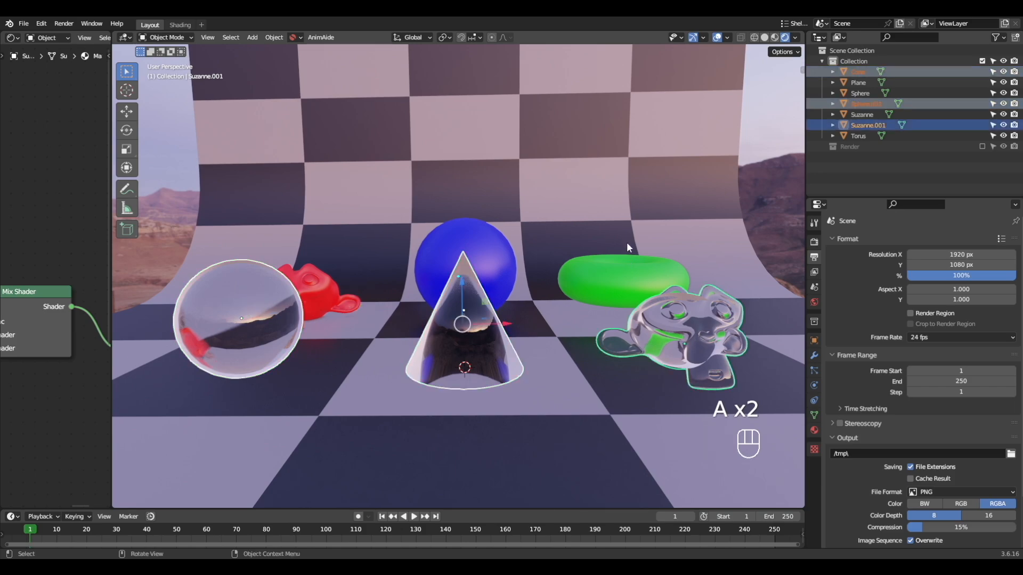
key(period)
click(624, 293)
key(s)
key(ctrl)
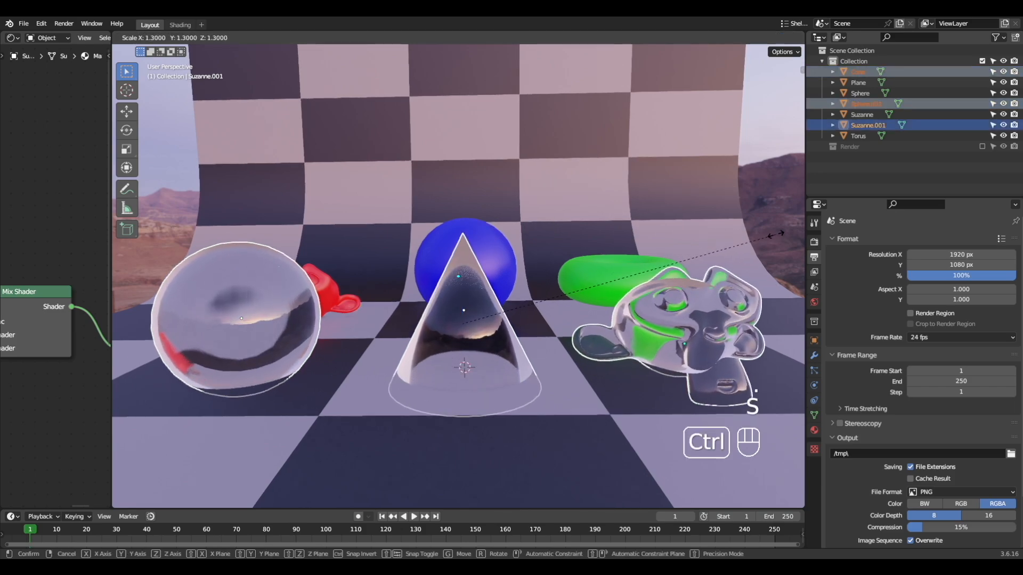
ctrl+click(794, 230)
Raise the enlarged glass sphere, cone and monkey onto the checkered floor and deselect everything
drag(463, 290, 540, 121)
scroll(573, 210, down, 1)
middle_drag(571, 206, 586, 215)
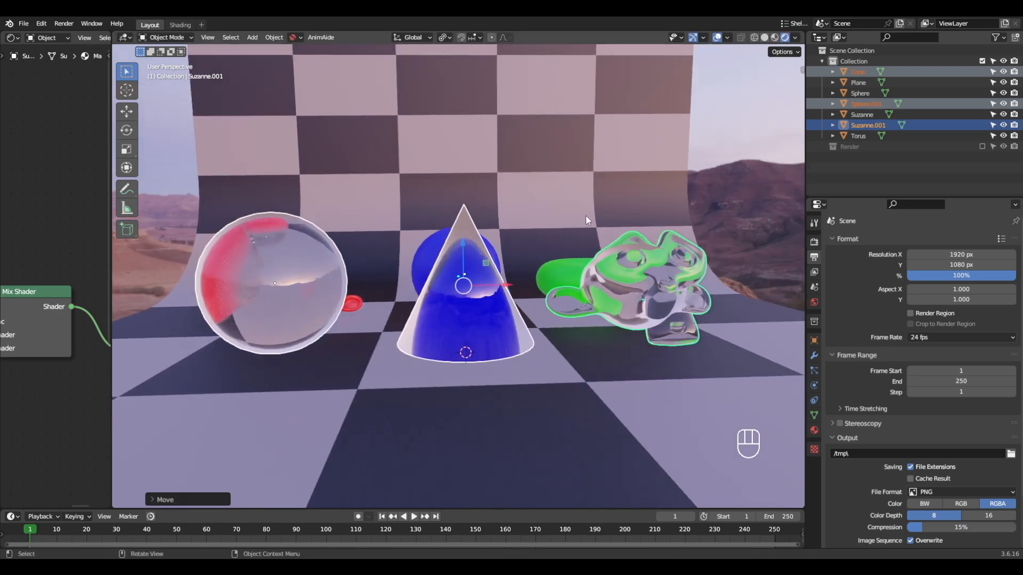
key(a)
key(a)
Set the Eevee viewport samples to 300 and check the glass objects' refractions from several angles
click(813, 243)
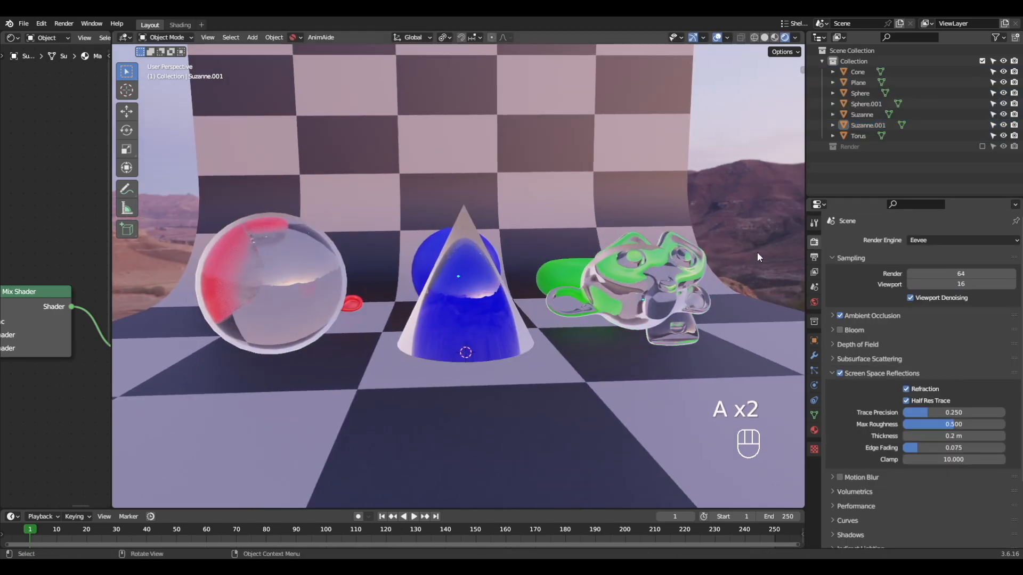
middle_drag(553, 263, 504, 267)
scroll(526, 268, up, 1)
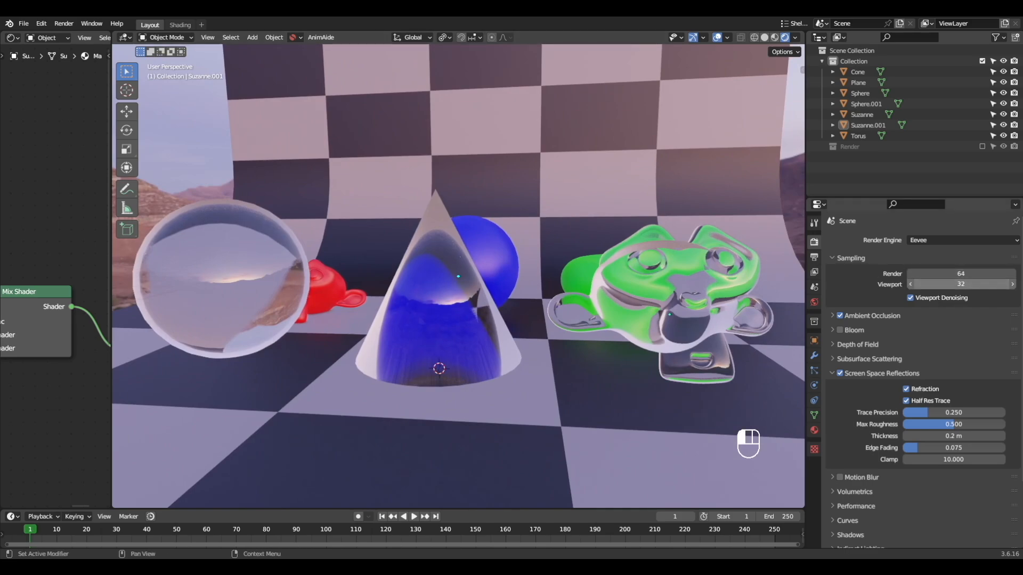
ctrl+drag(961, 284, 975, 284)
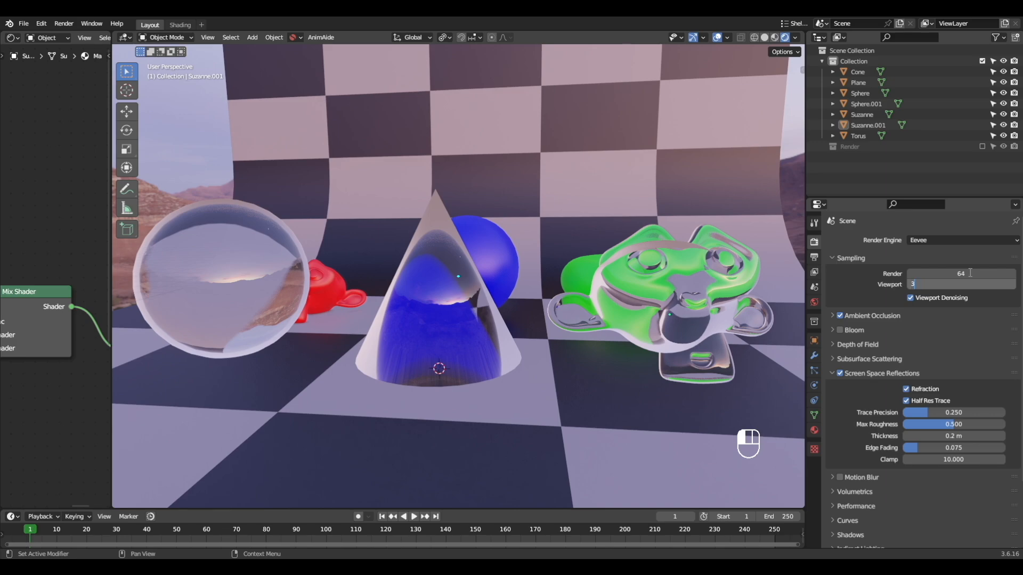
text(00)
alt+drag(565, 266, 547, 290)
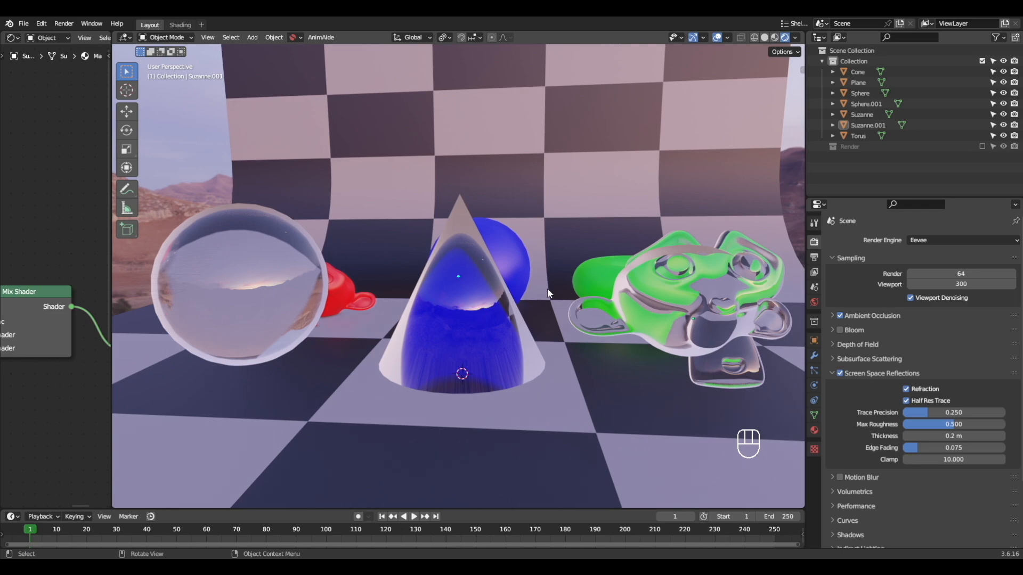
mouse_move(548, 289)
alt+mouse_down()
mouse_move(584, 286)
mouse_move(553, 286)
alt+mouse_up()
scroll(555, 286, down, 1)
alt+shift+middle_drag(656, 408, 506, 375)
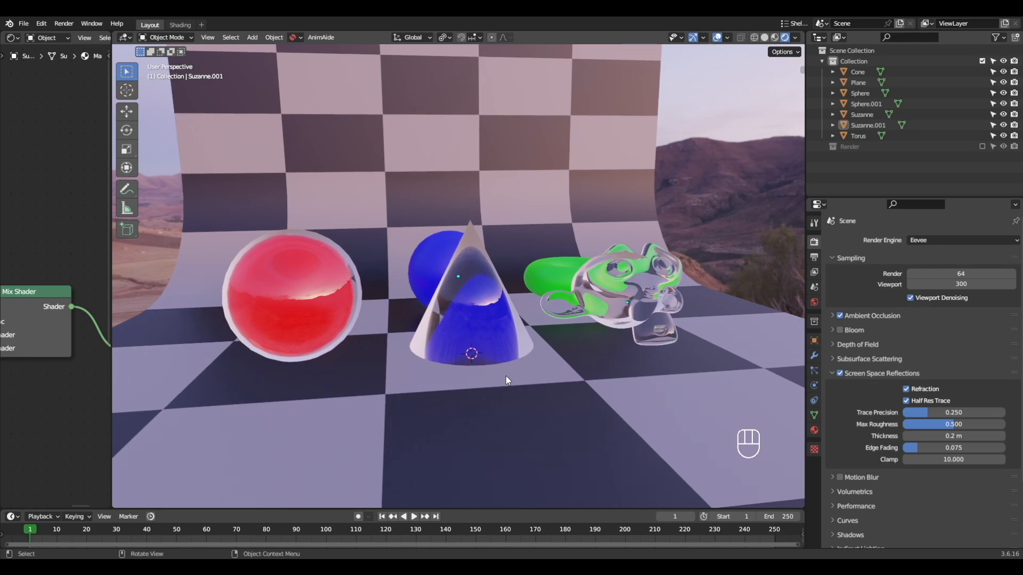
alt+middle_drag(538, 409, 565, 378)
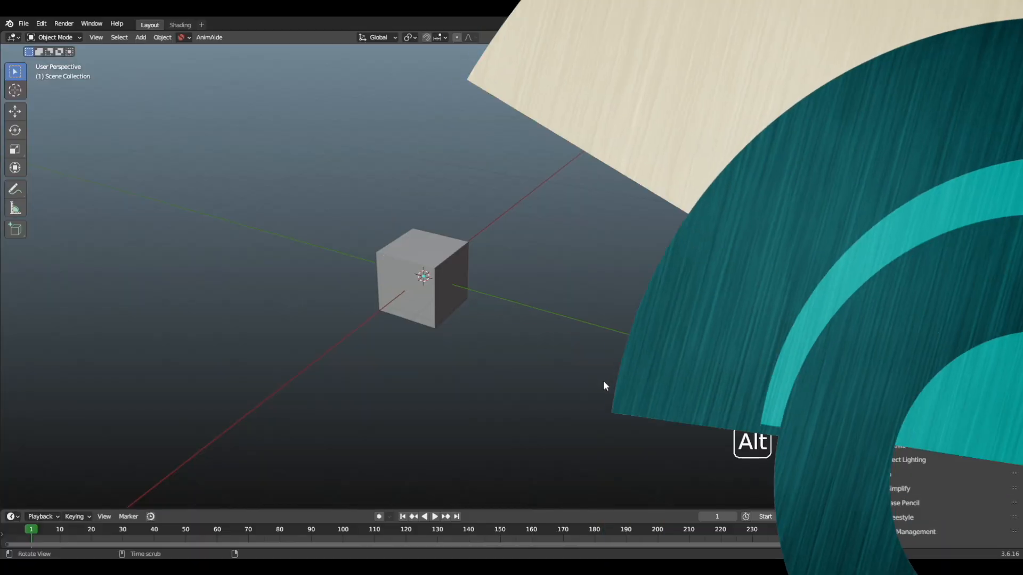
Delete the default cube from the new scene
mouse_move(604, 381)
alt+mouse_down()
mouse_move(406, 381)
mouse_move(620, 372)
alt+mouse_up()
alt+drag(587, 338, 554, 311)
click(533, 277)
key(x)
click(539, 239)
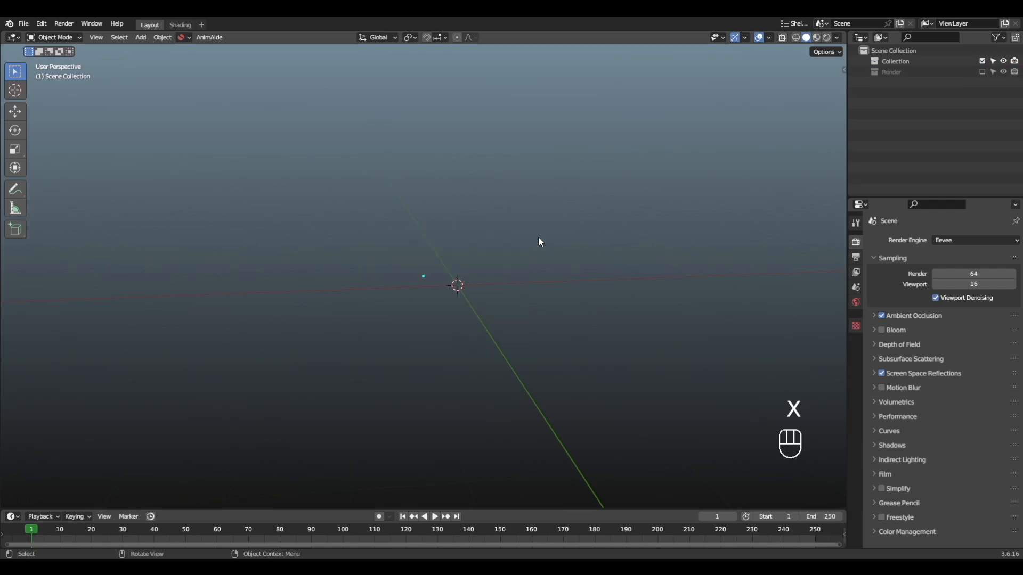
Add a UV sphere at the world origin and enter Edit Mode on it
shift+middle_drag(538, 239, 508, 277)
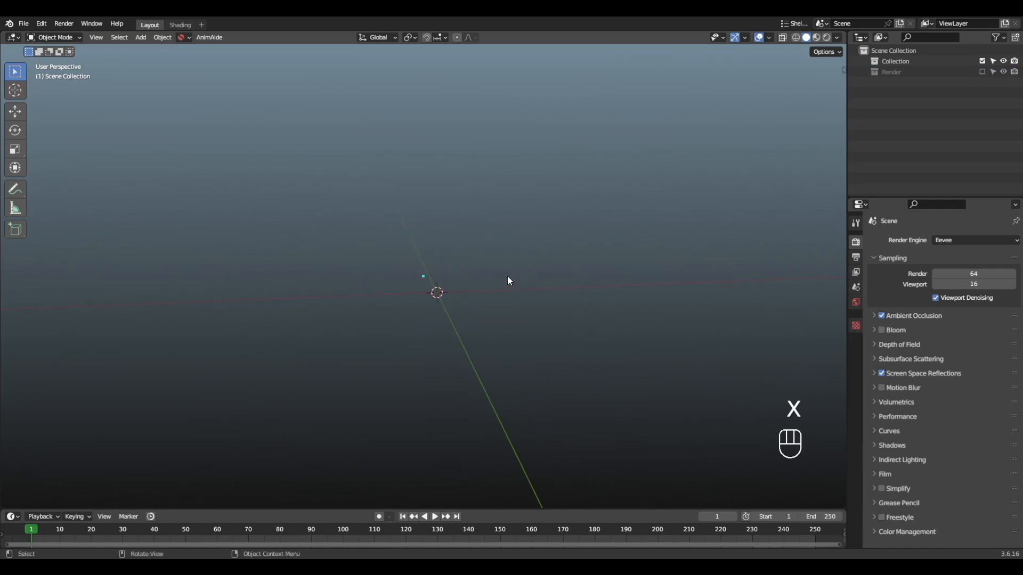
key(shift+a)
drag(483, 258, 452, 208)
mouse_move(460, 228)
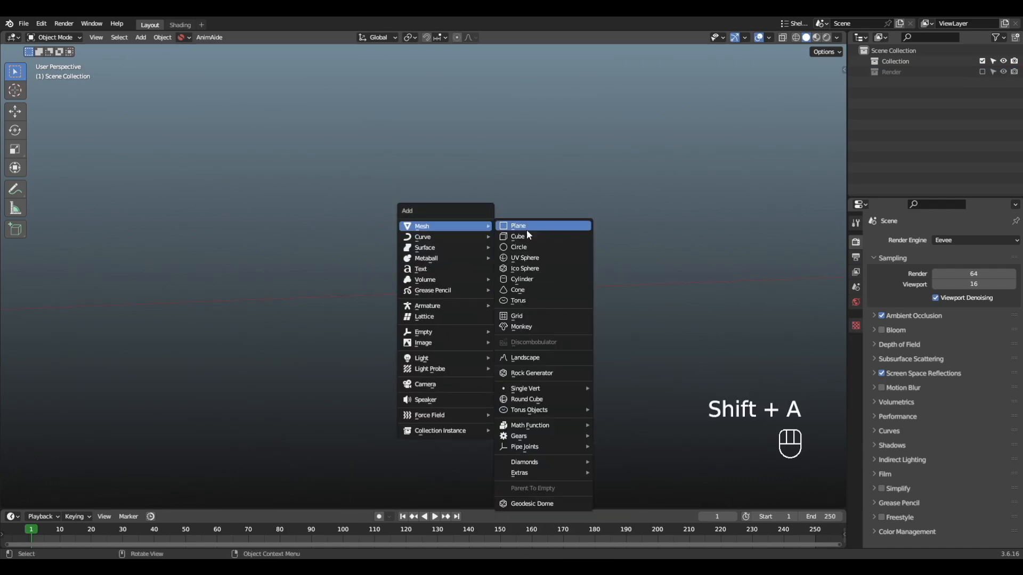
click(545, 255)
key(Tab)
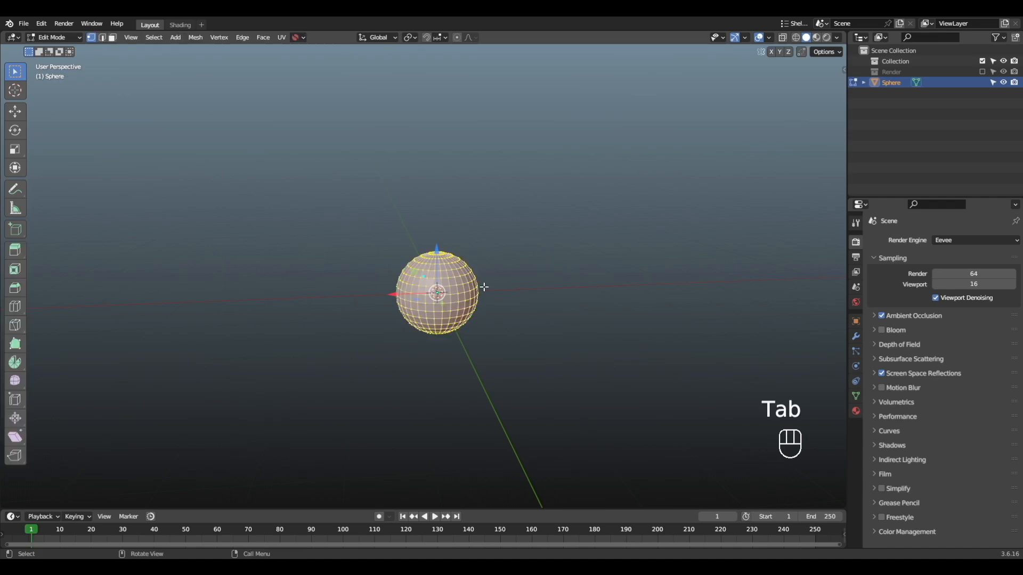
Scale the sphere's mesh to about three times its size, rotate it -90° in the right view, and return to Object Mode in wireframe
key(KP_3)
key(s)
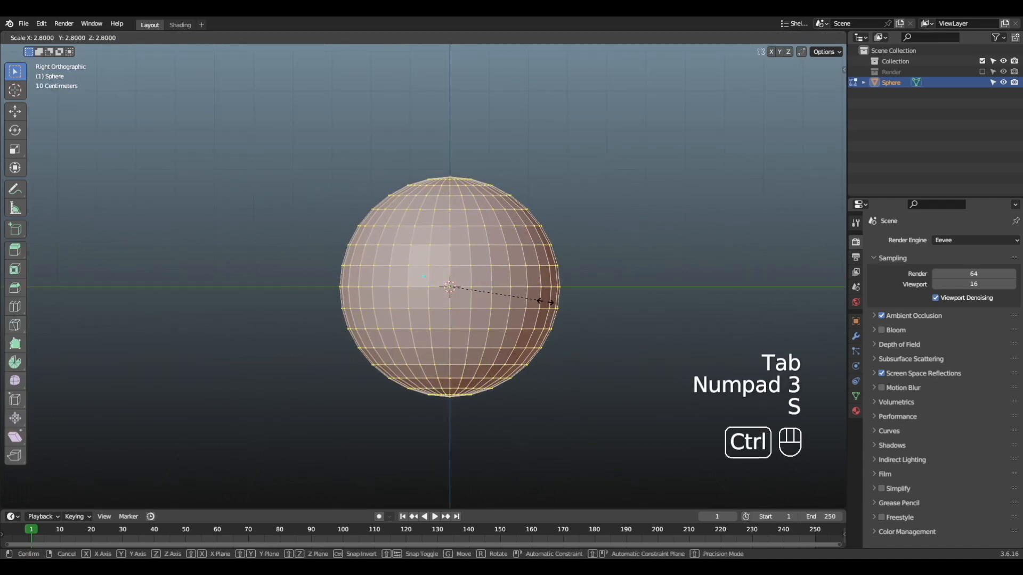
click(548, 299)
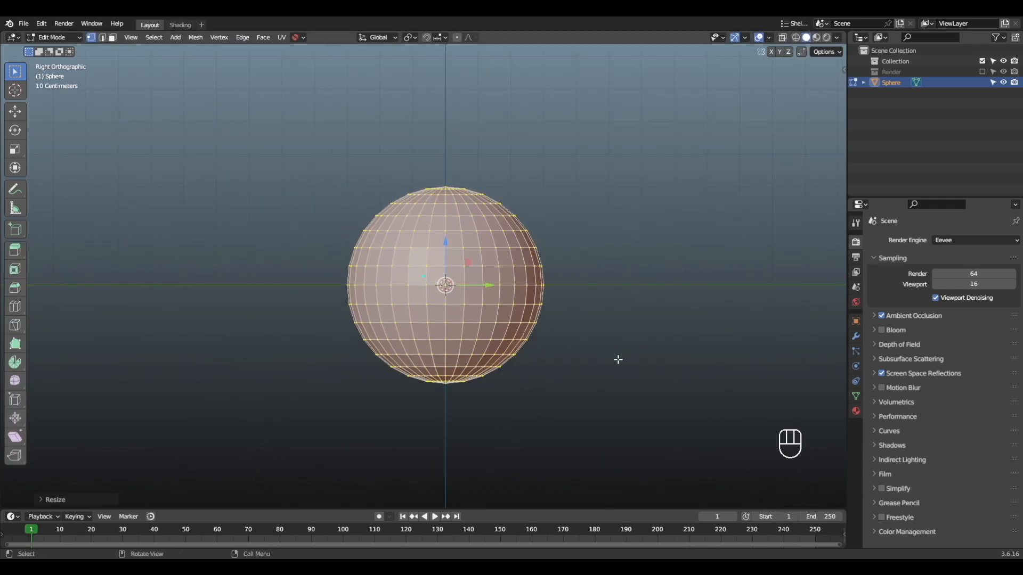
key(r)
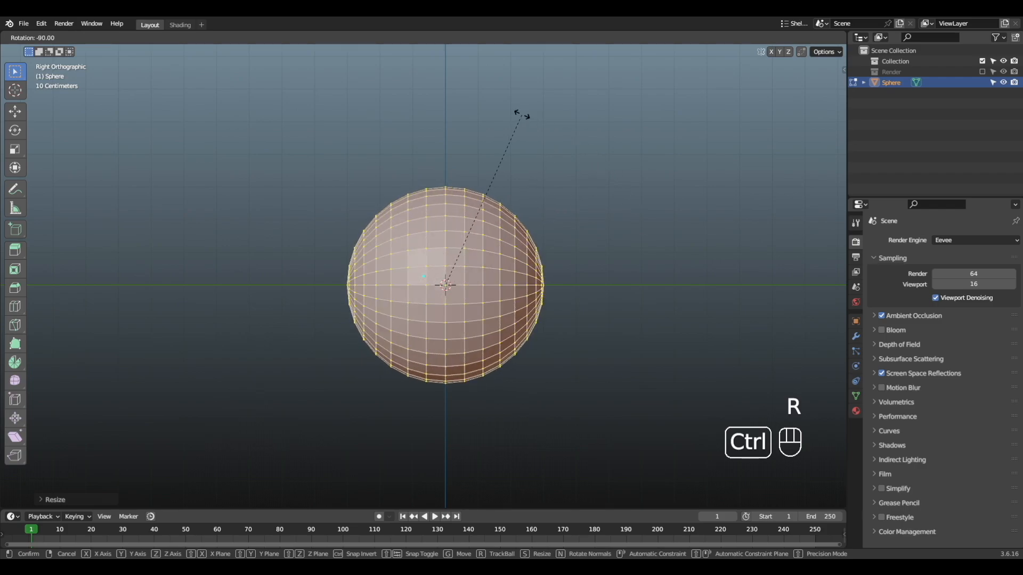
click(522, 115)
scroll(341, 319, up, 1)
key(z)
key(Tab)
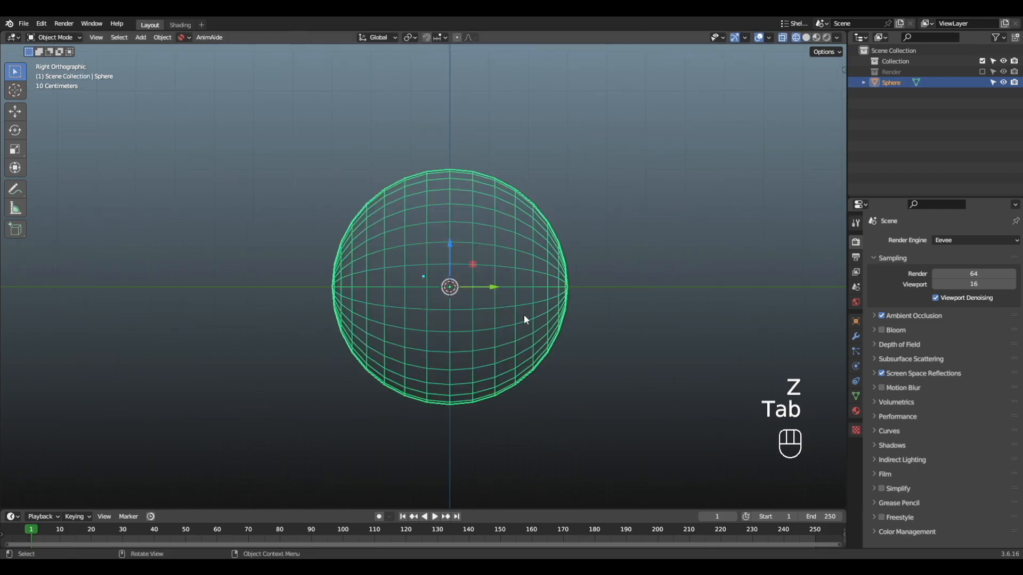
Duplicate the sphere in place, scale the copy to about 0.7, and move it -1.2 m along Y
key(shift+d)
right_click(508, 364)
key(s)
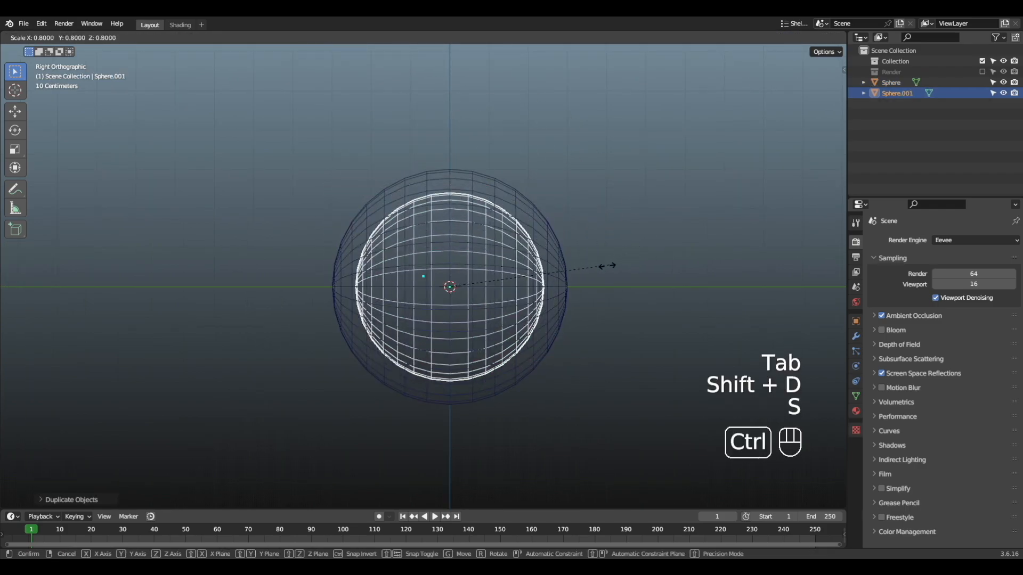
click(529, 308)
key(g)
key(y)
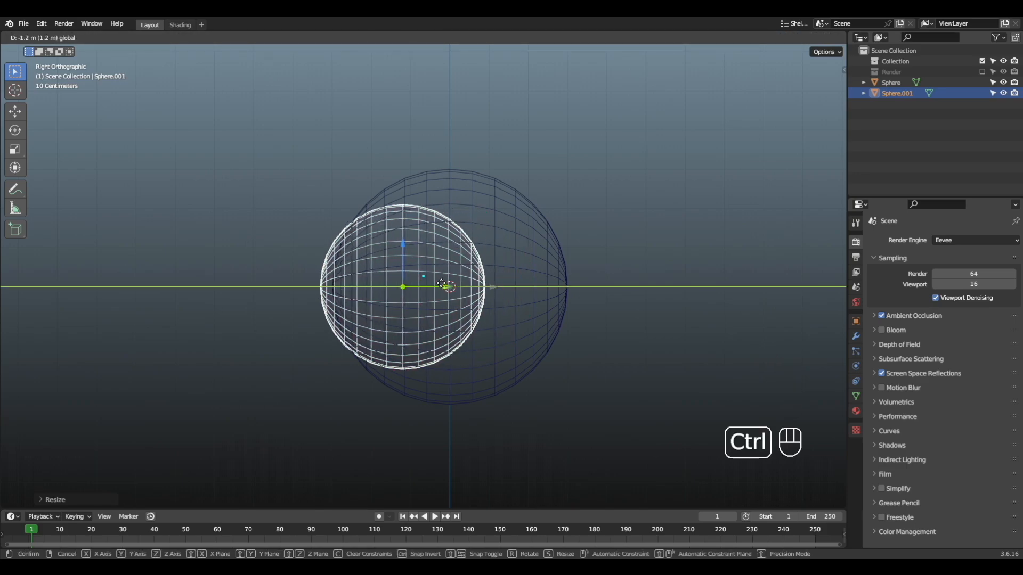
click(445, 284)
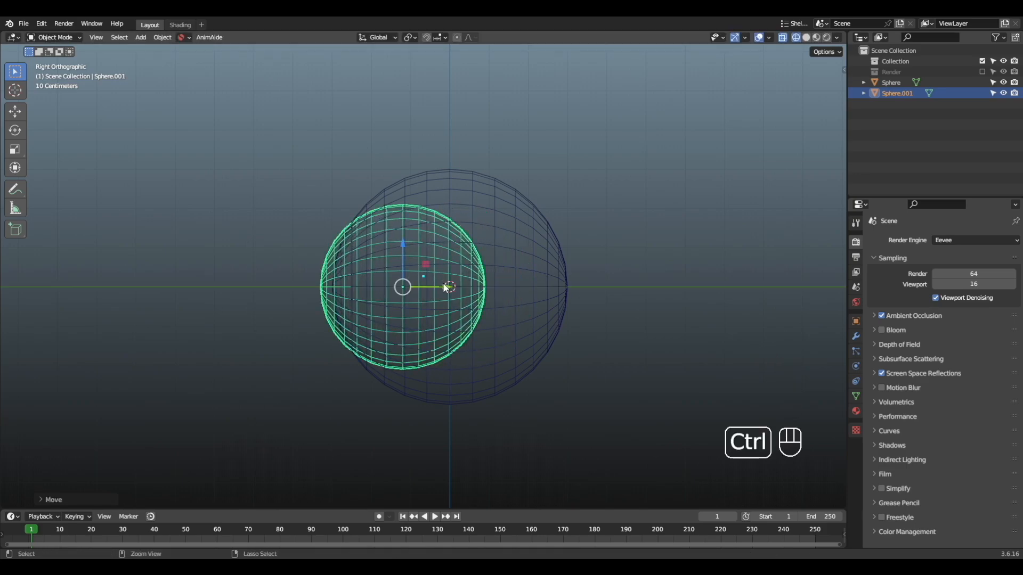
In solid shading, nudge the smaller sphere slightly back along Y so its bulge protrudes a little less
click(422, 218)
key(z)
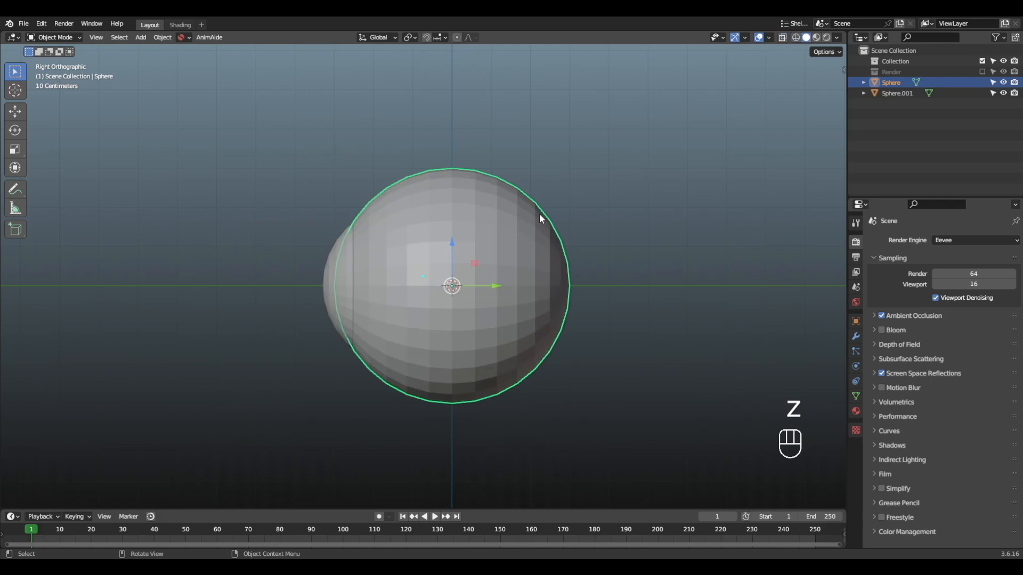
alt+shift+right_drag(363, 232, 361, 224)
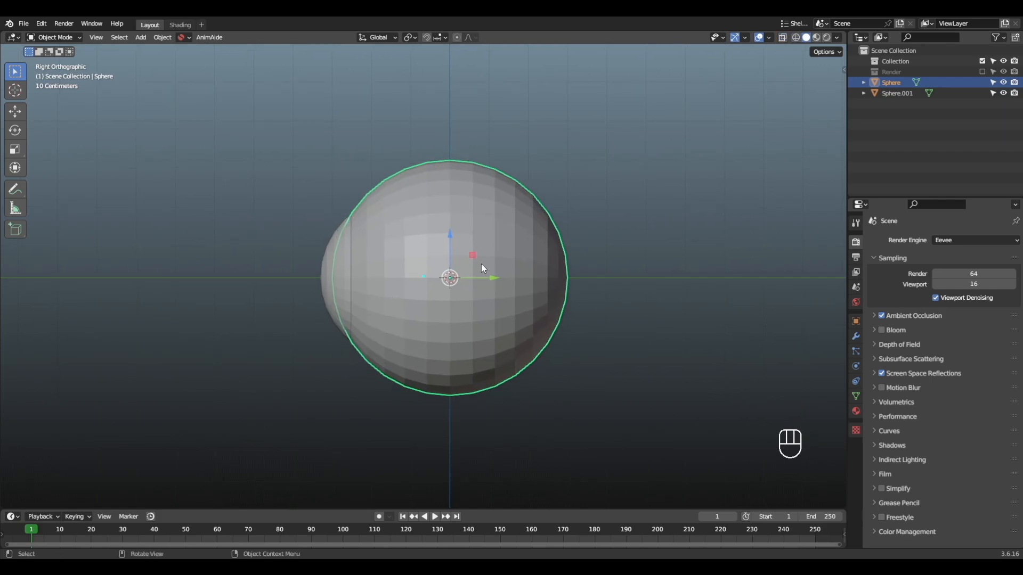
click(389, 288)
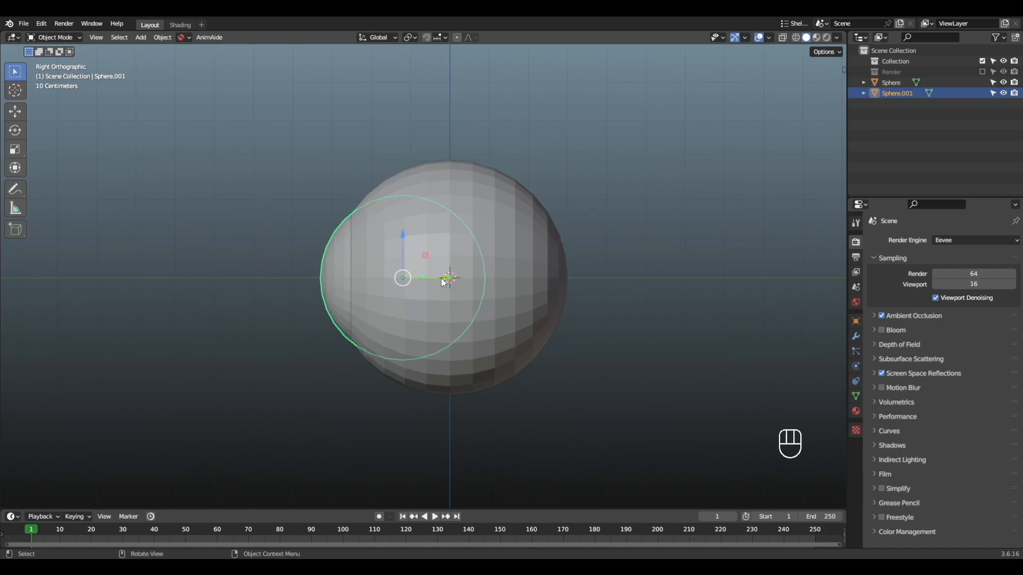
shift+drag(445, 282, 450, 280)
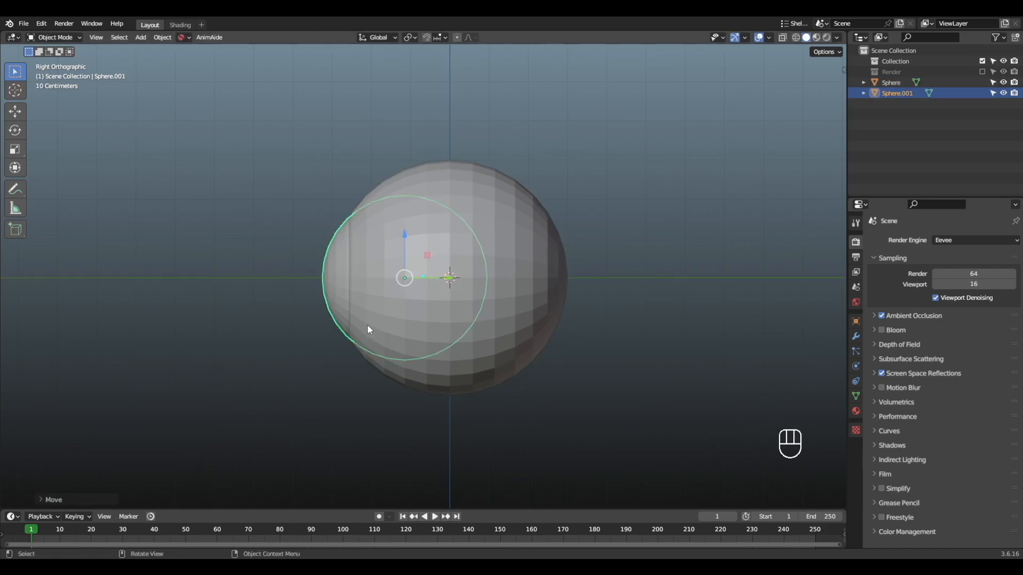
Delete the large sphere's front cap vertices where the smaller sphere protrudes
click(379, 340)
key(Tab)
key(KP_3)
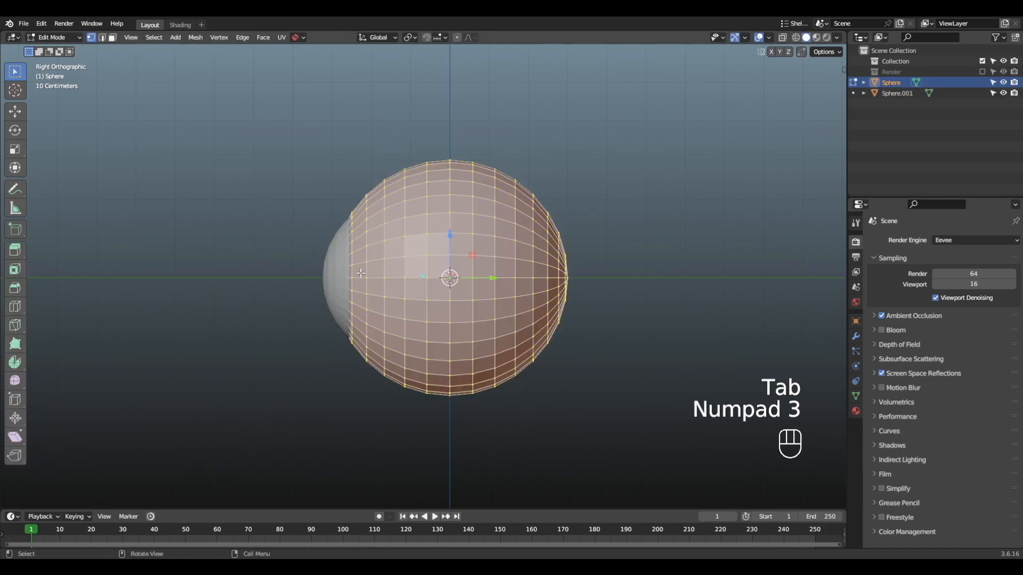
key(z)
scroll(292, 347, up, 2)
alt+shift+drag(300, 347, 329, 345)
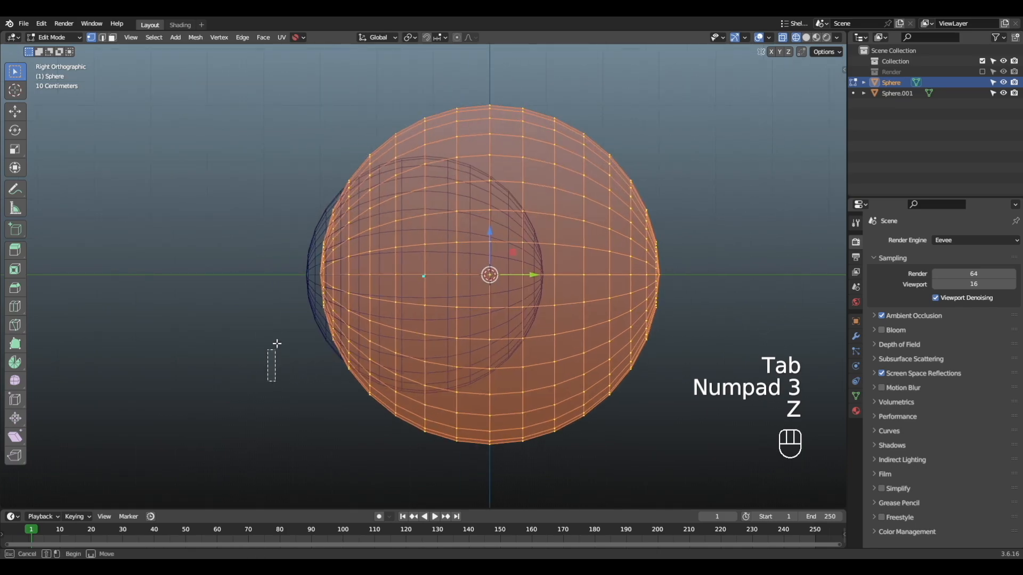
drag(272, 363, 338, 149)
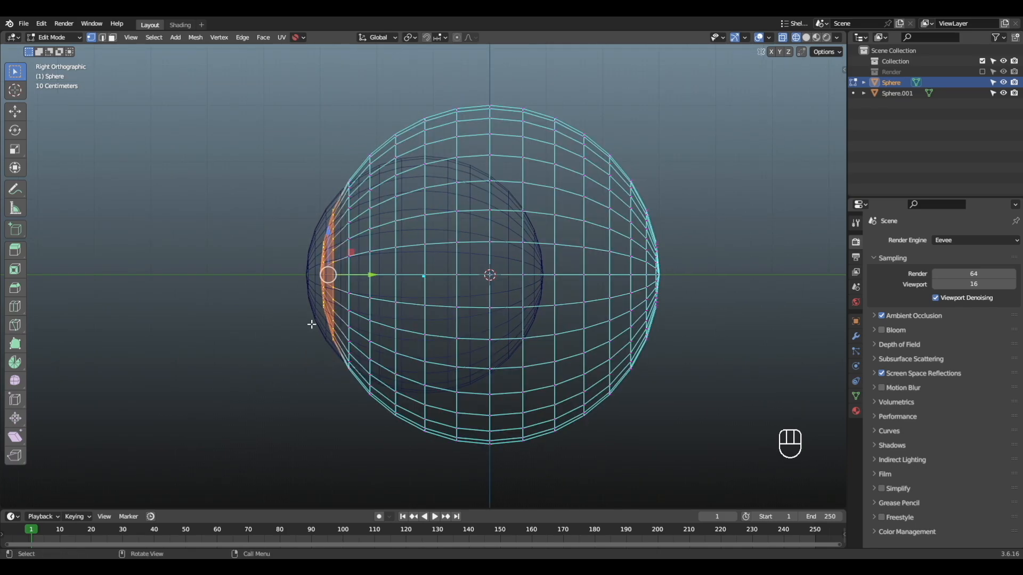
mouse_move(306, 299)
alt+mouse_down()
mouse_move(379, 314)
mouse_move(315, 281)
alt+mouse_up()
key(KP_3)
key(x)
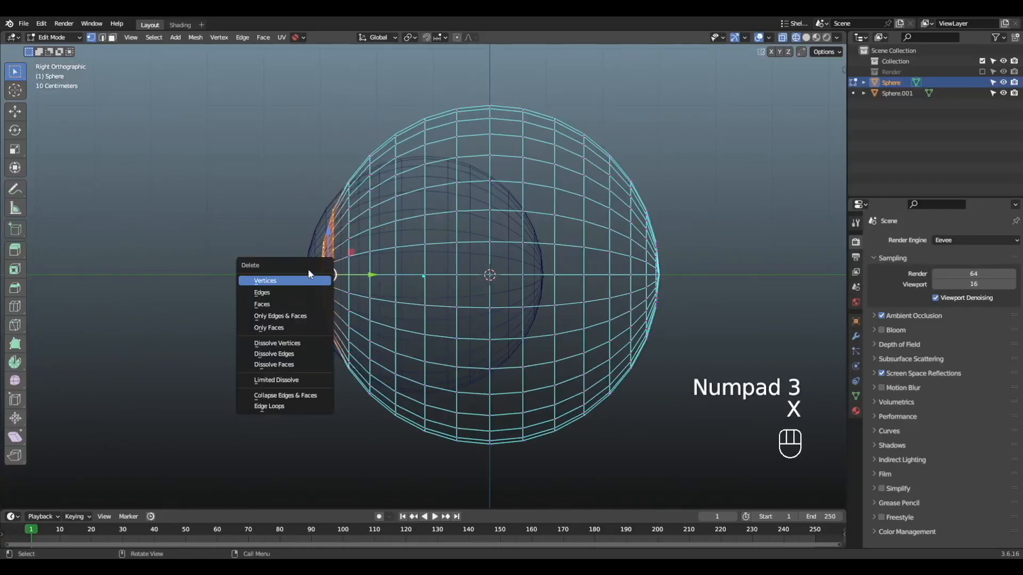
click(259, 224)
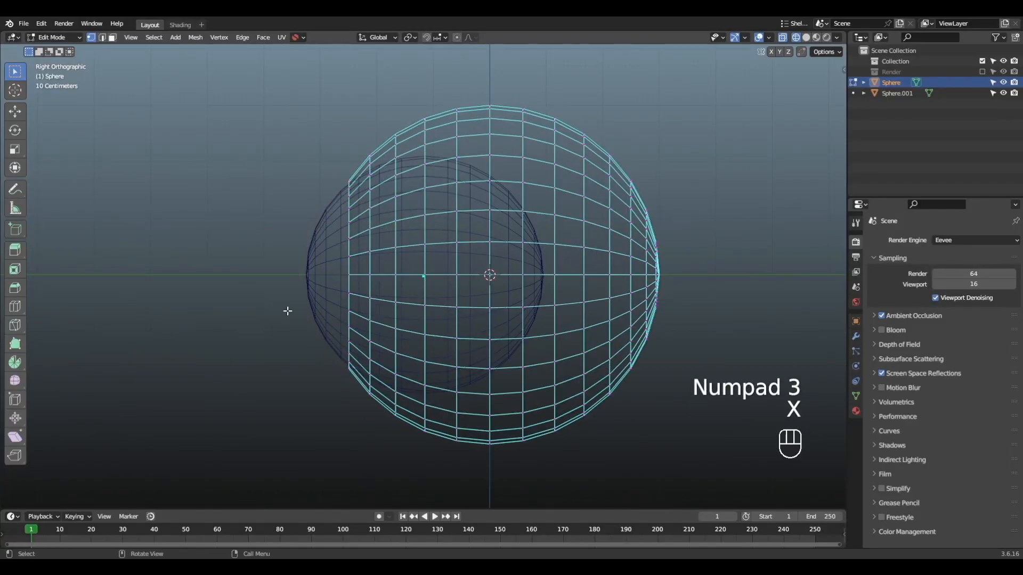
Try edge-loop and face-loop selections on the large sphere around its front opening
key(2)
alt+drag(352, 293, 418, 255)
key(alt+z)
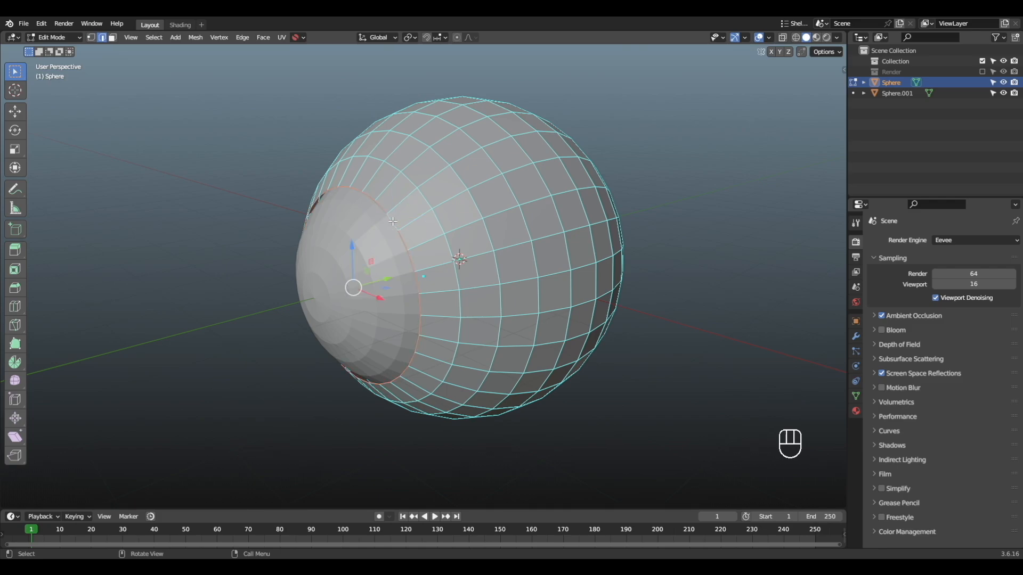
alt+drag(394, 227, 465, 156)
key(3)
alt+click(457, 162)
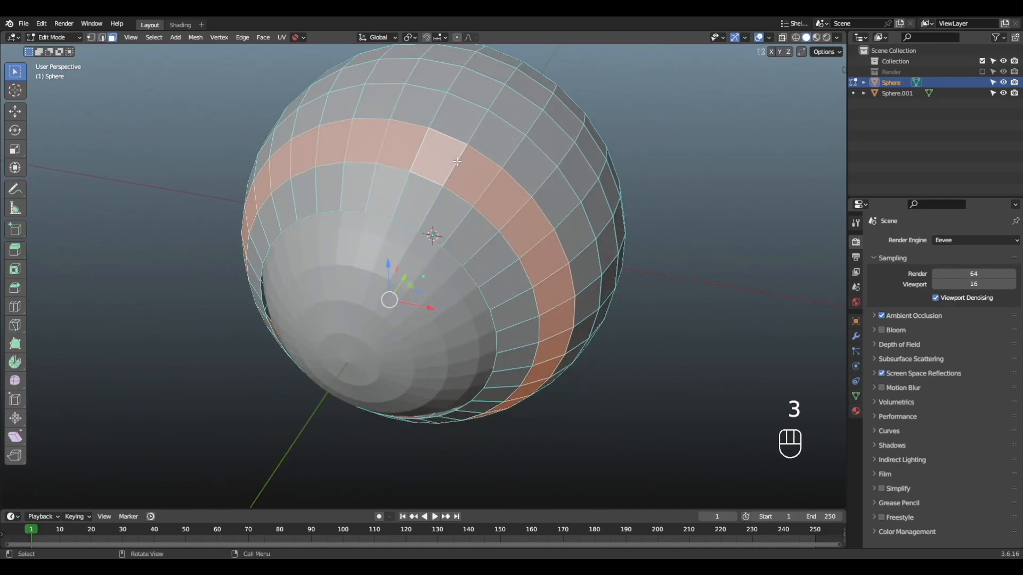
alt+click(457, 141)
Select the vertex loop around the front opening and grid-fill it with span 8 and offset 2
key(1)
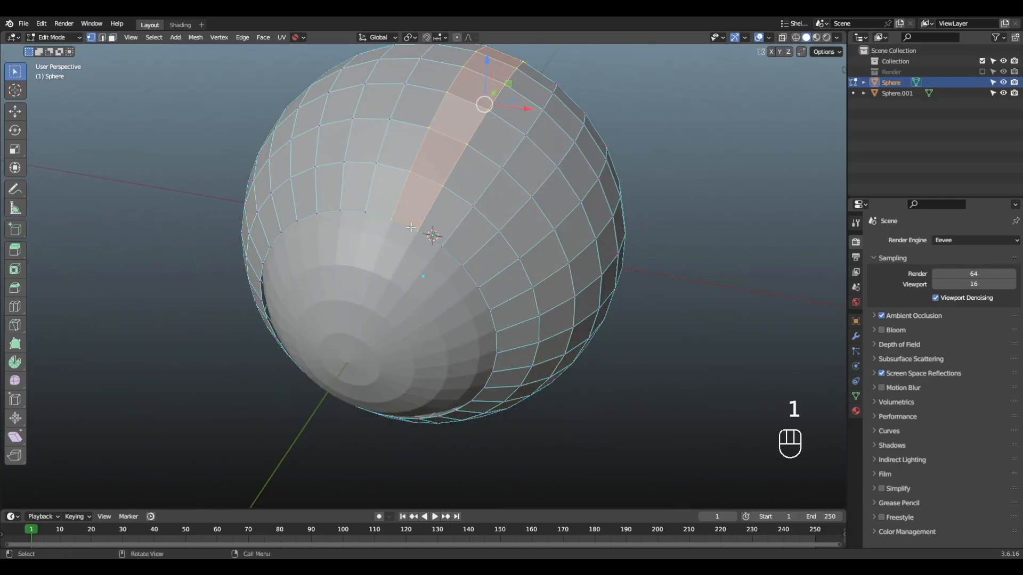
alt+click(431, 232)
alt+drag(431, 232, 445, 184)
key(KP_1)
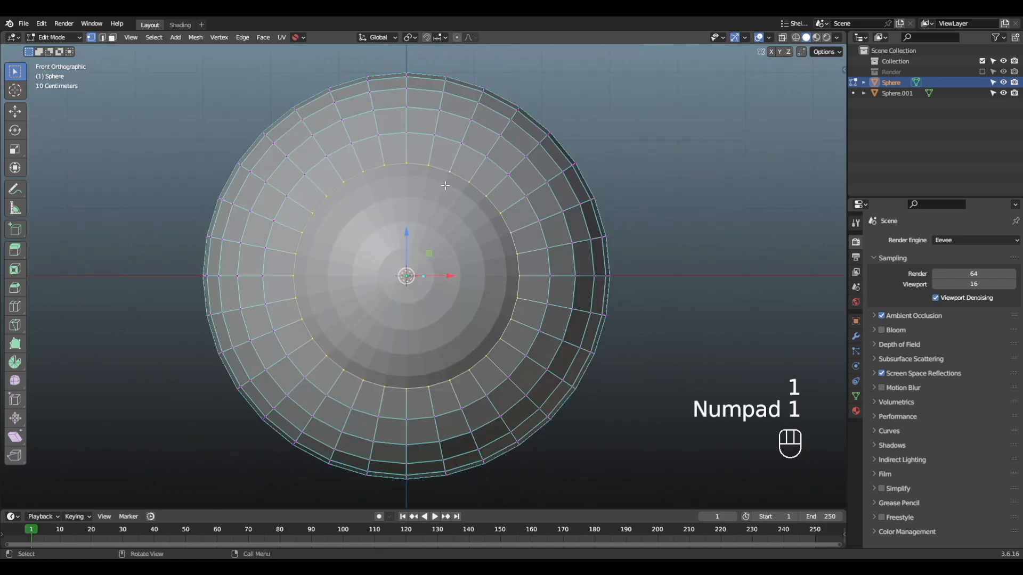
key(ctrl+f)
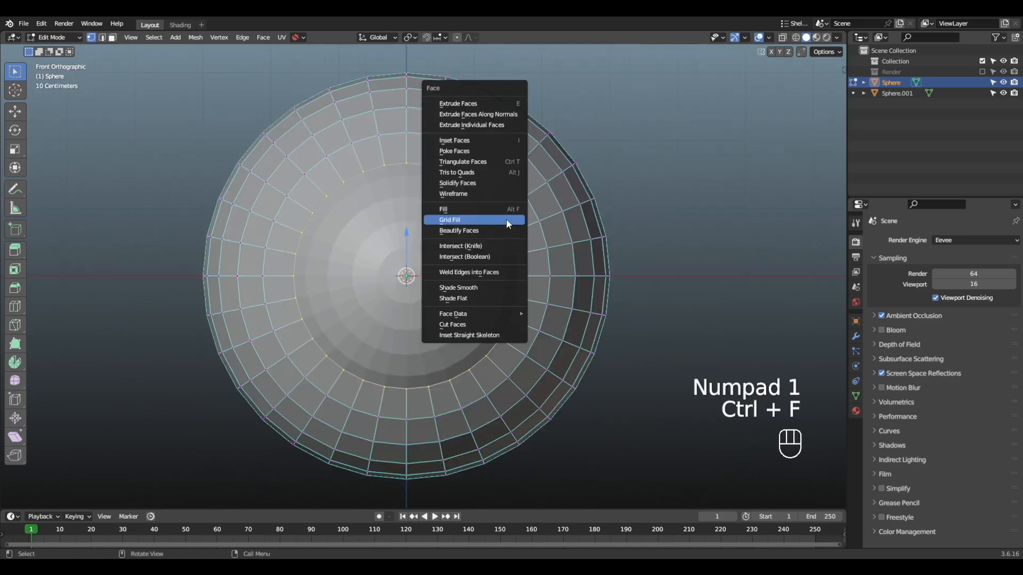
click(506, 219)
key(z)
click(631, 277)
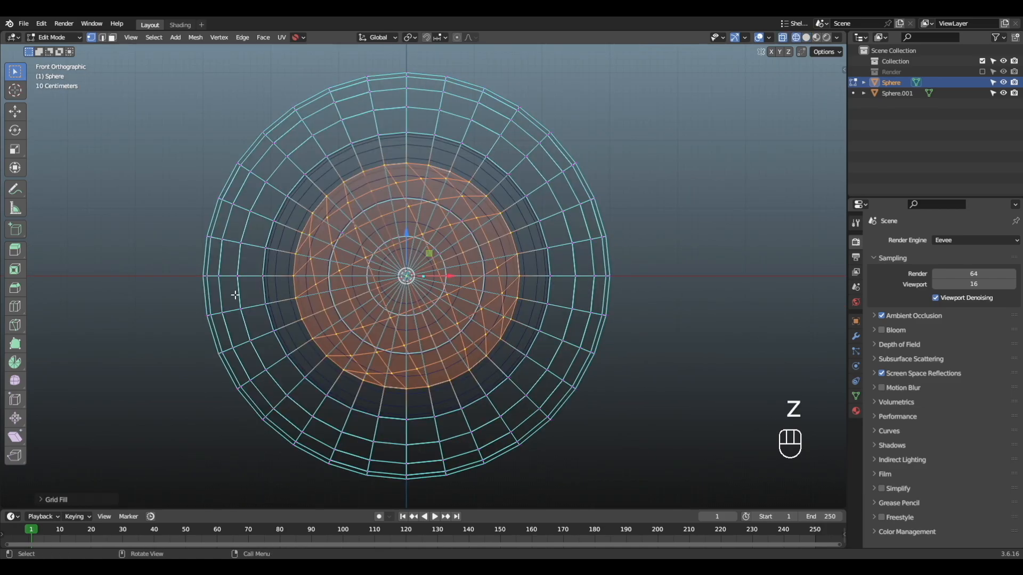
click(43, 498)
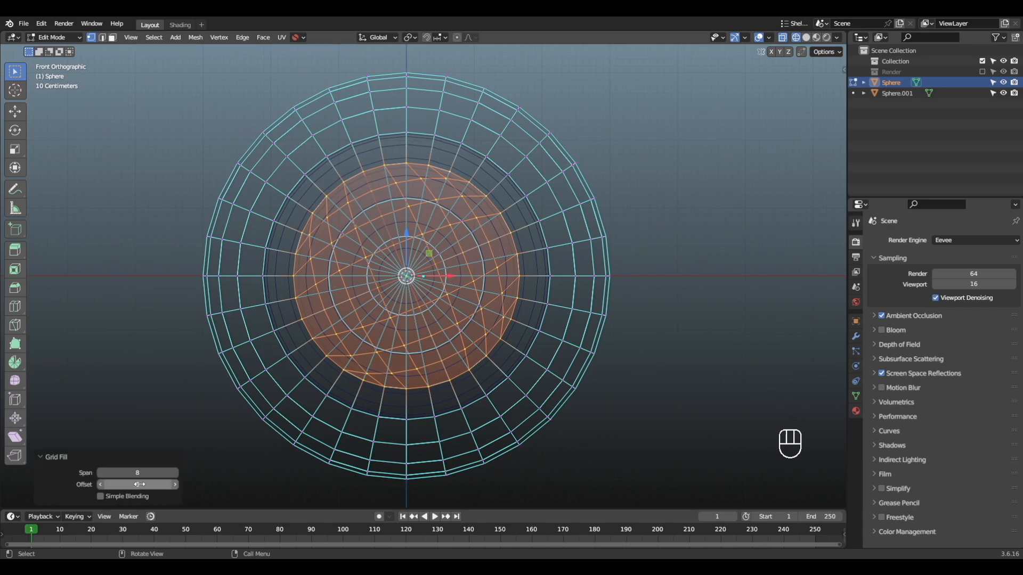
shift+drag(139, 484, 154, 484)
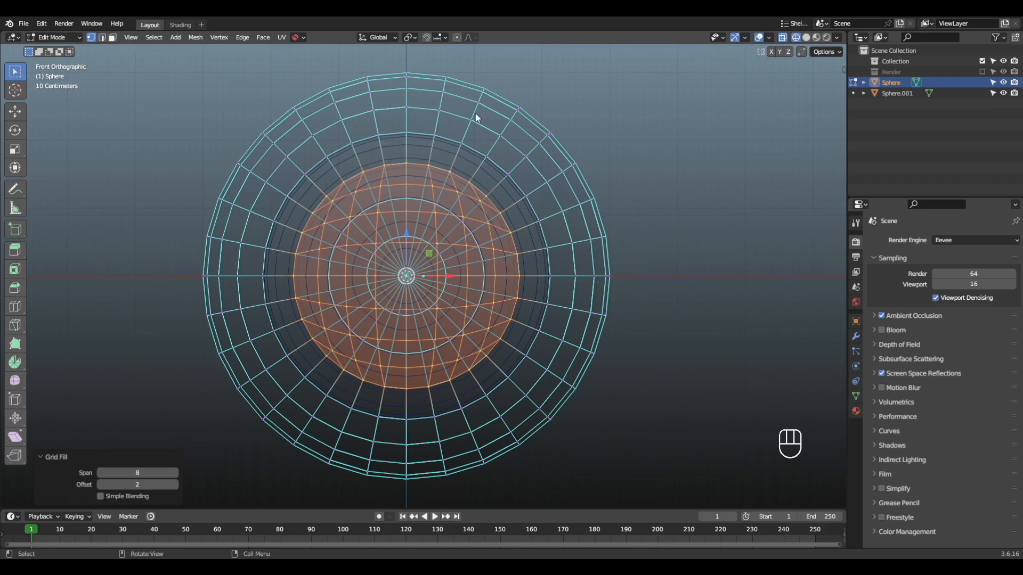
Set snapping to Face Project with Project Individual Elements enabled
click(446, 38)
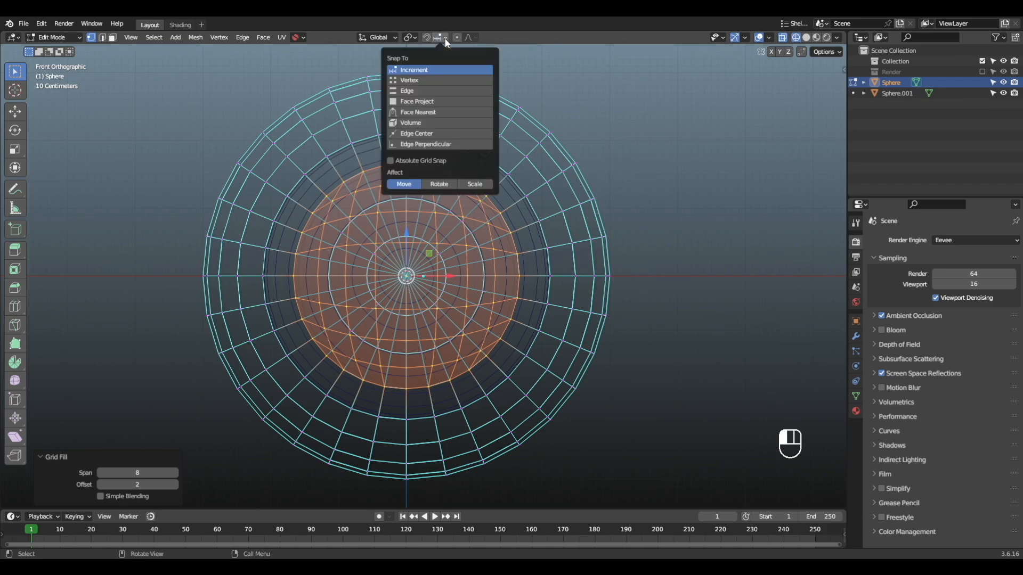
click(436, 101)
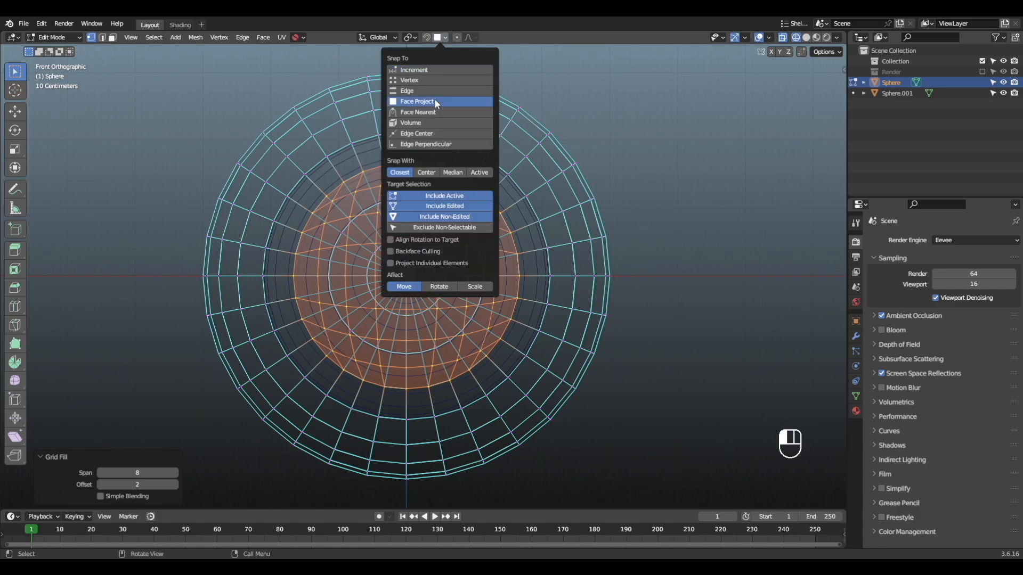
click(431, 265)
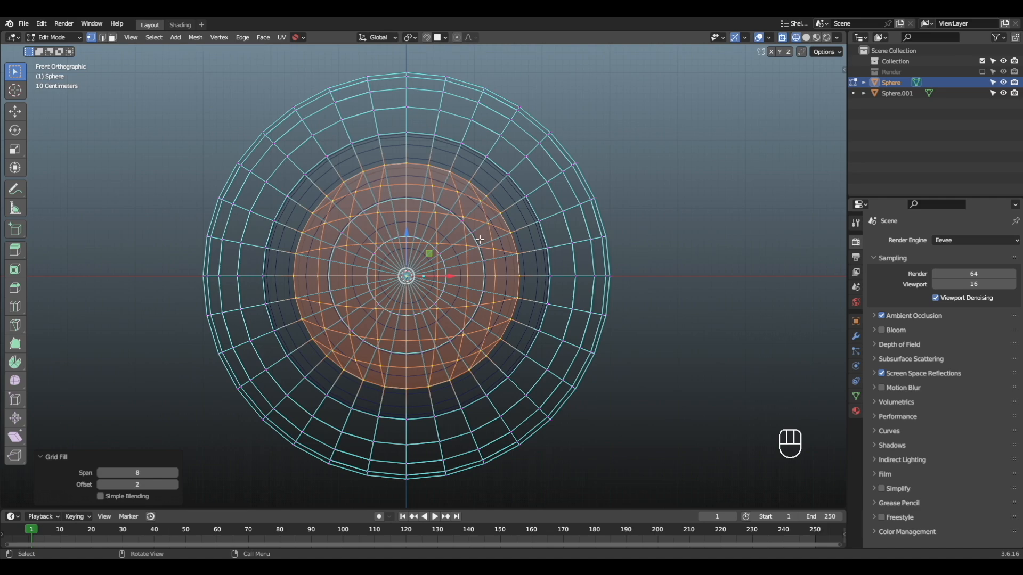
Turn on snapping and move the grid-filled vertices in place to project them onto the smaller sphere
key(g)
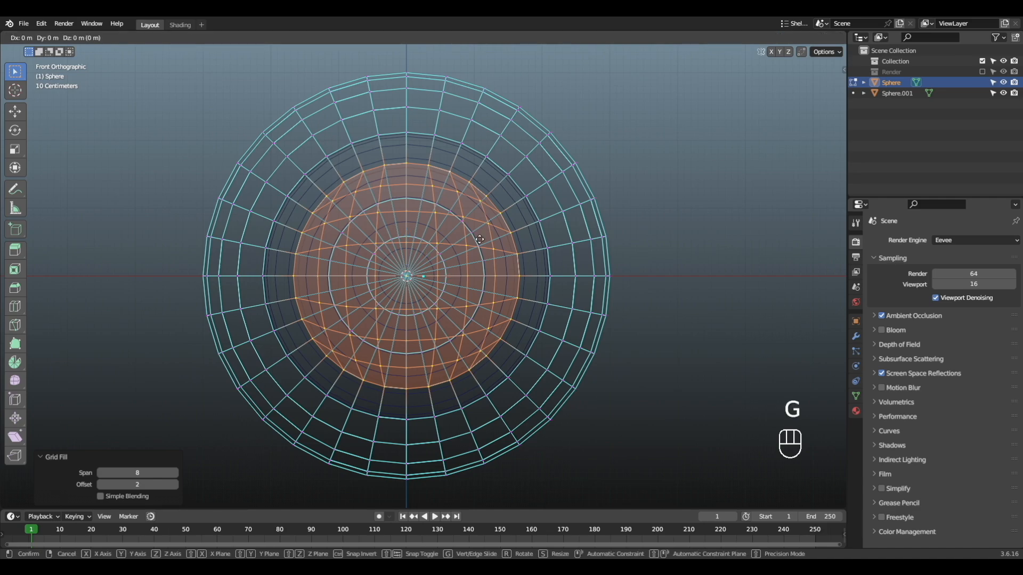
right_click(480, 240)
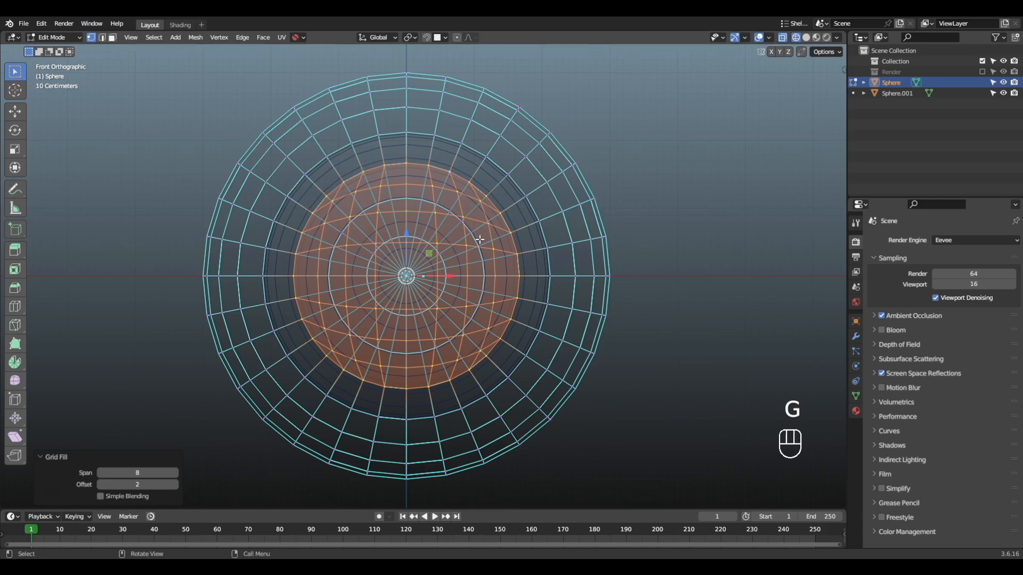
click(426, 38)
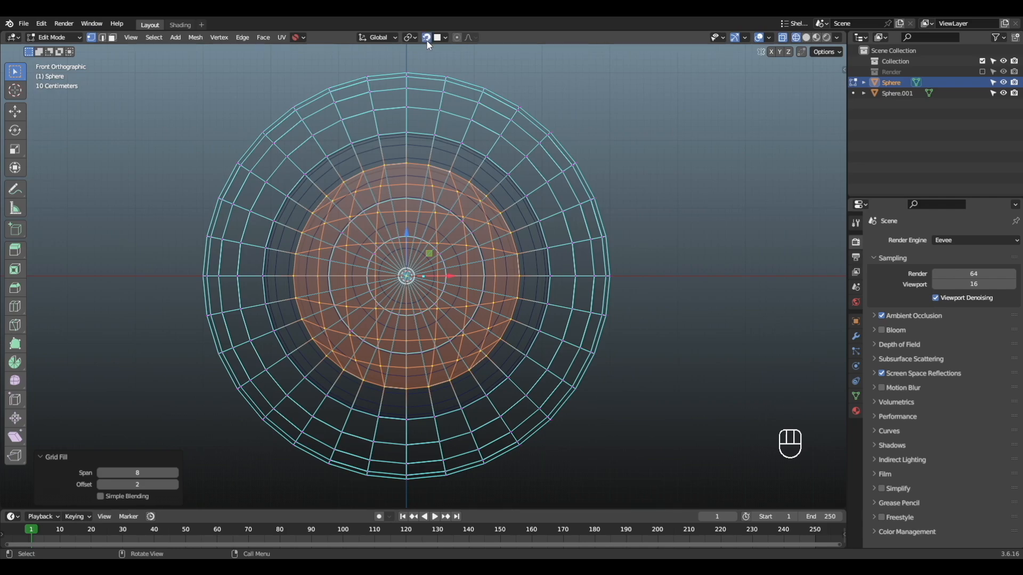
key(g)
click(458, 288)
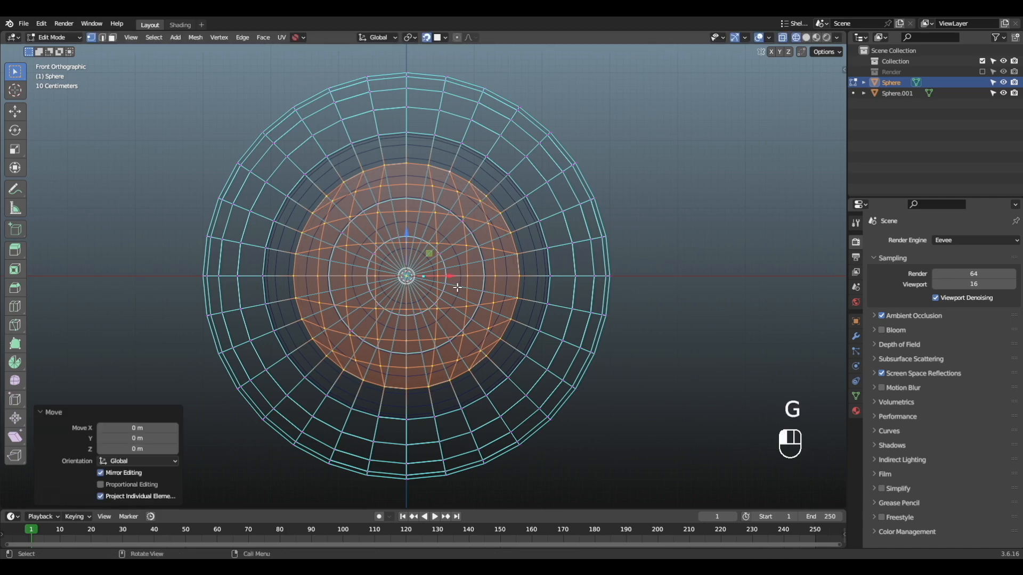
Leave Edit Mode and examine the projected front bulge in solid and wireframe shading from several angles
key(z)
click(685, 292)
mouse_move(682, 296)
alt+mouse_down()
mouse_move(590, 312)
mouse_move(442, 254)
mouse_move(416, 263)
mouse_move(467, 271)
mouse_move(342, 260)
alt+mouse_up()
key(Tab)
alt+drag(434, 266, 459, 273)
key(z)
key(Tab)
key(Tab)
key(z)
mouse_move(516, 259)
alt+mouse_down()
mouse_move(455, 259)
mouse_move(351, 231)
mouse_move(356, 221)
alt+mouse_up()
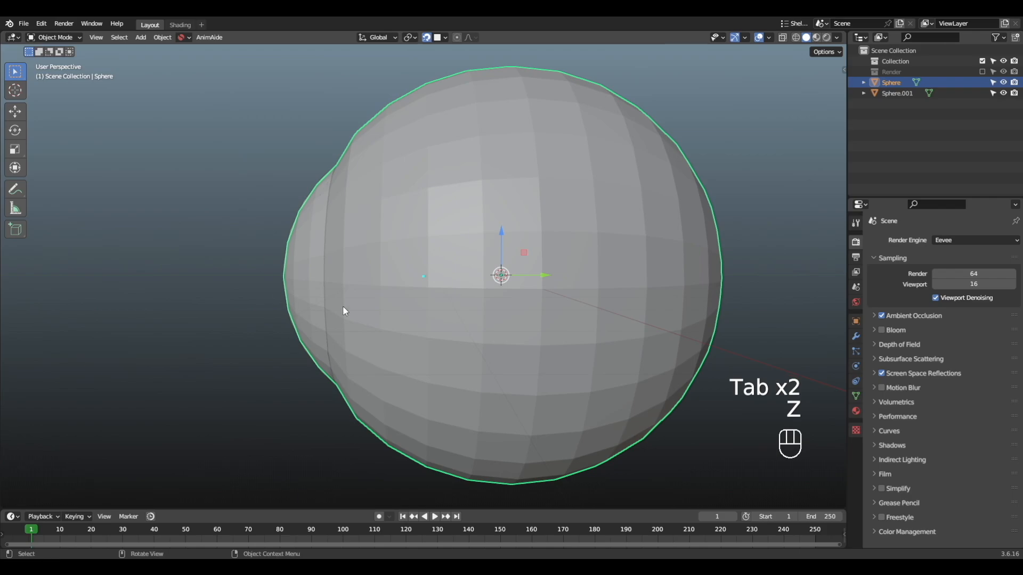
Delete the smaller guide sphere and check the remaining mesh's profile from the right side
click(897, 93)
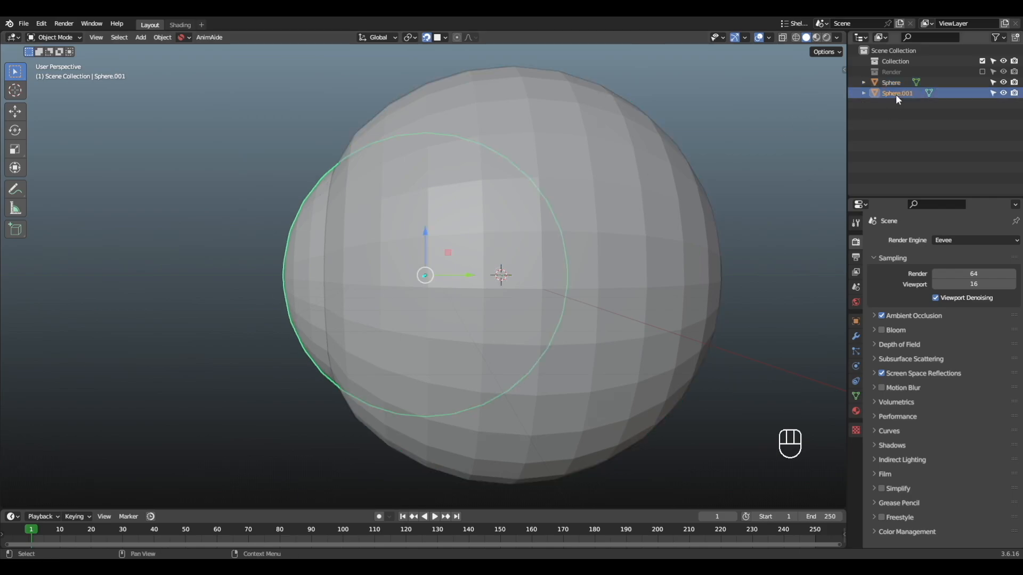
key(c)
key(x)
click(516, 206)
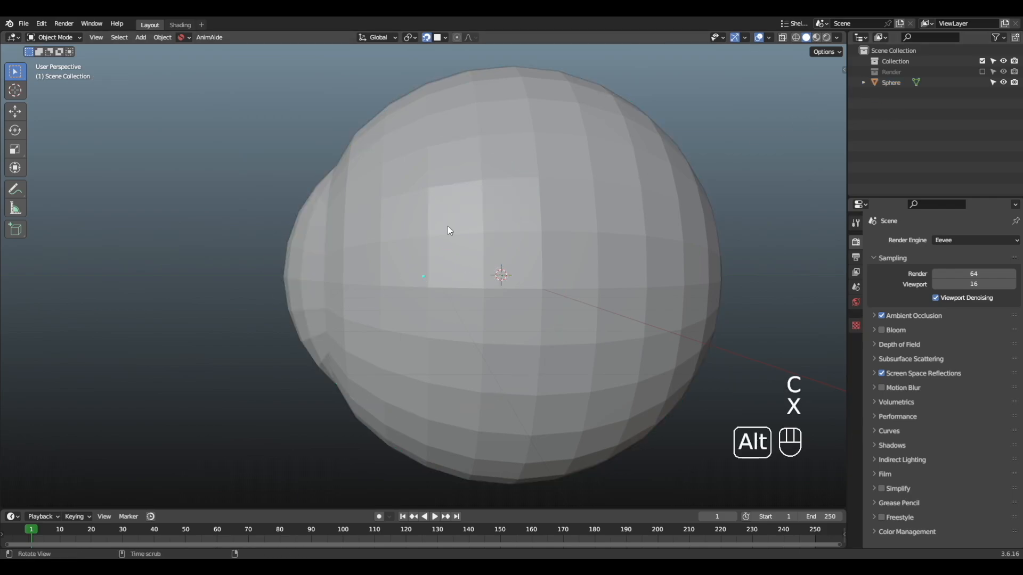
alt+drag(447, 225, 529, 231)
key(KP_3)
scroll(517, 235, up, 1)
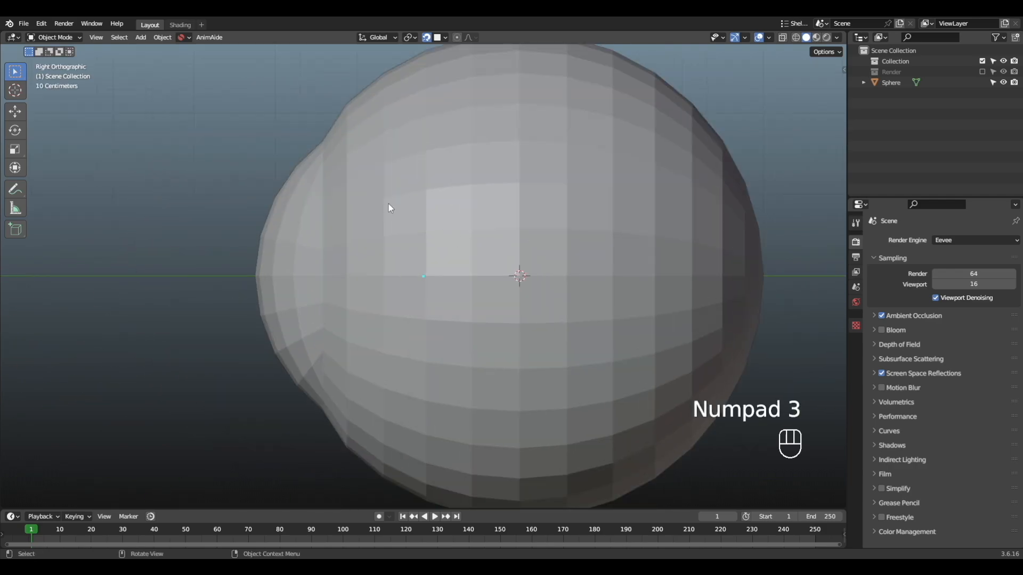
In Edit Mode with edge selection, select the edge loop where the front bulge meets the eyeball
key(grave)
key(Tab)
key(Tab)
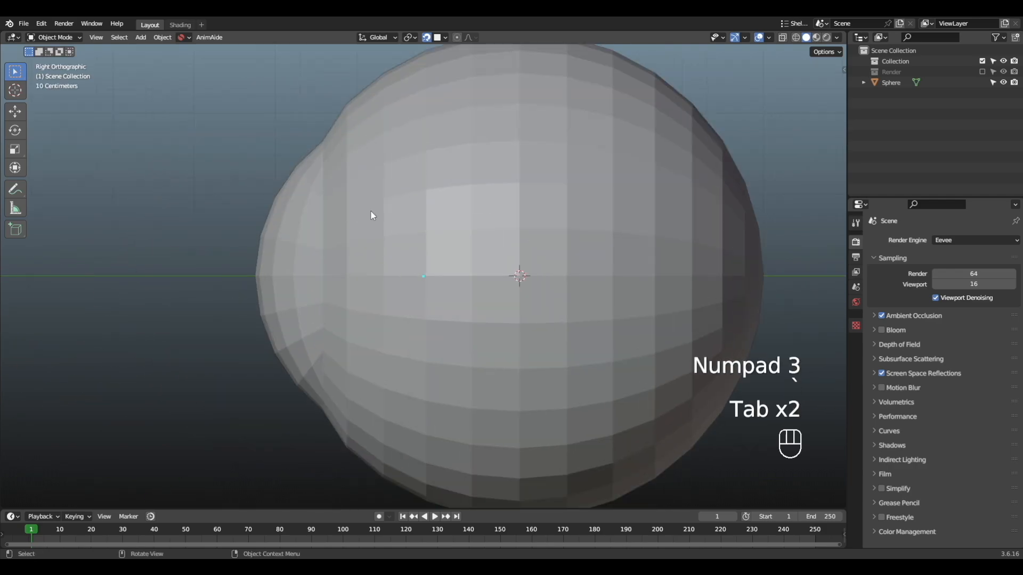
click(421, 211)
key(Tab)
key(2)
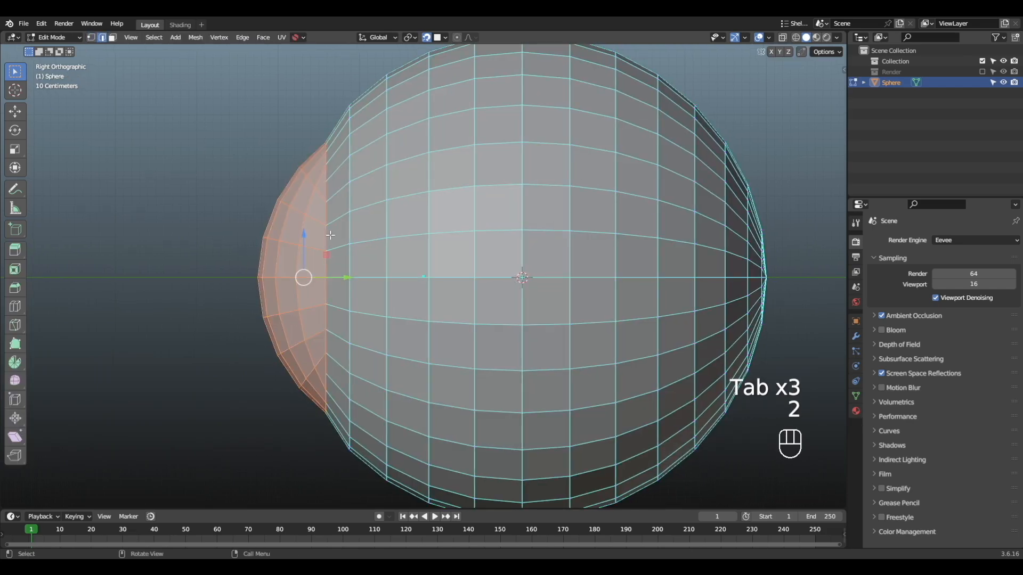
click(331, 241)
alt+drag(334, 240, 493, 203)
key(ctrl+z)
key(ctrl+z)
click(373, 253)
shift+double_click(347, 238)
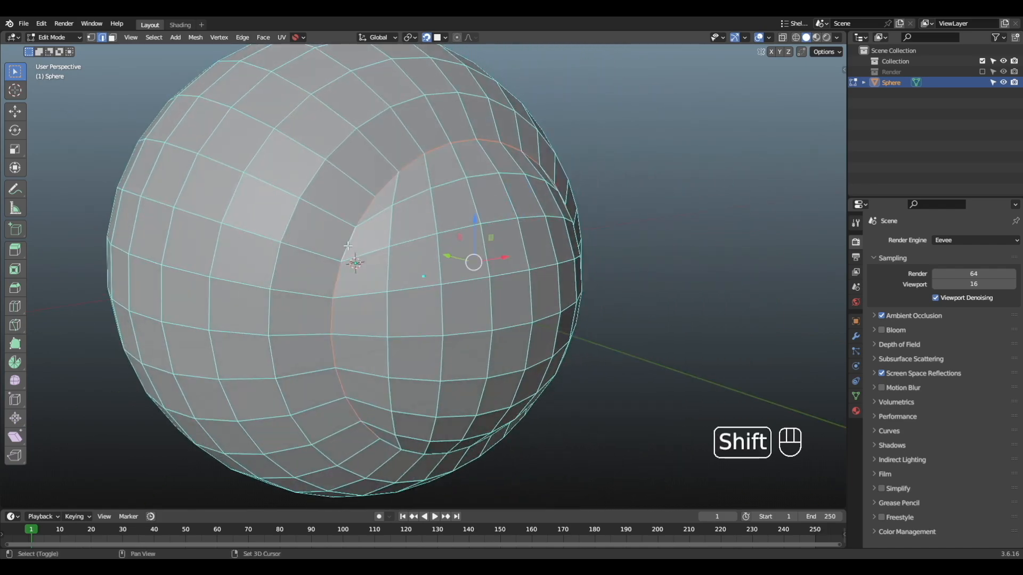
alt+drag(358, 362, 381, 283)
shift+click(423, 327)
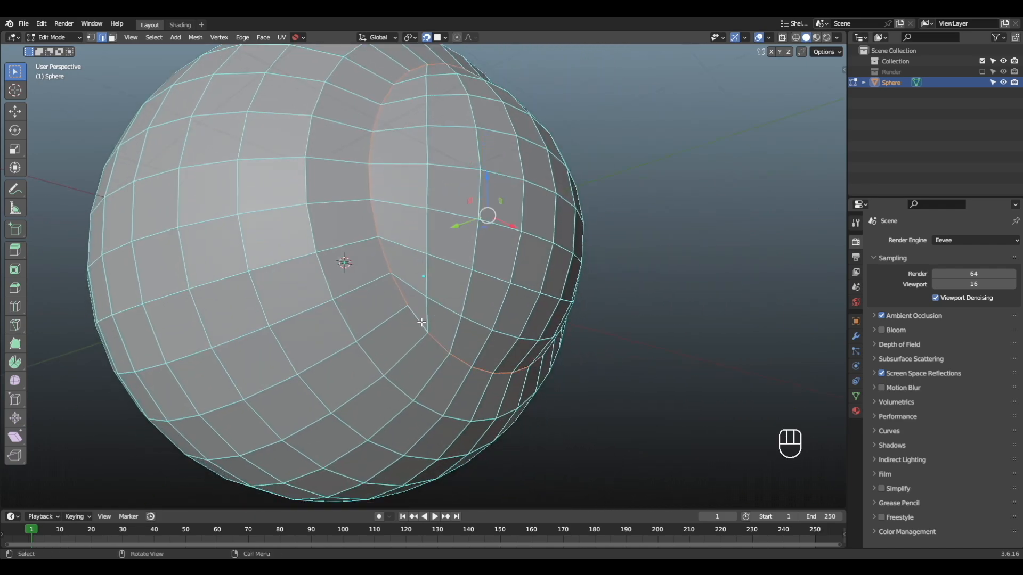
key(KP_3)
alt+shift+drag(419, 320, 455, 295)
key(g)
key(g)
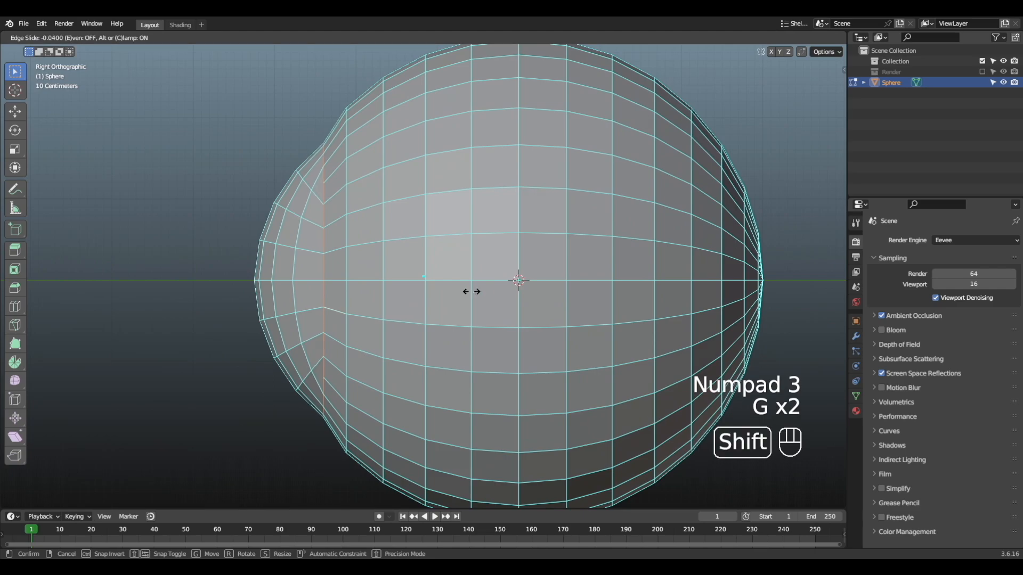
shift+right_click(385, 293)
key(g)
key(g)
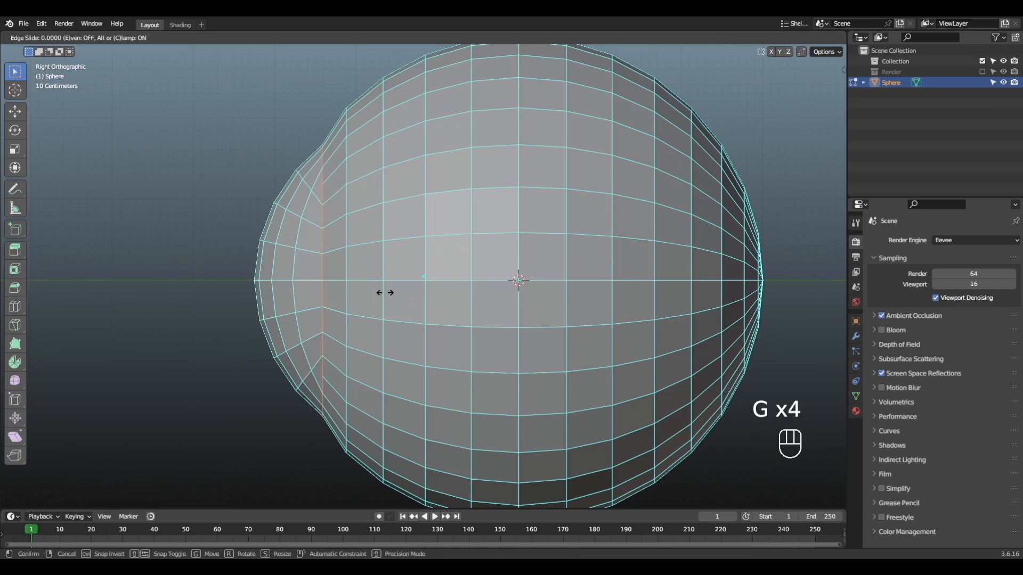
right_click(385, 293)
Edge-slide the bulge's border loop by a factor of -0.260, plus a second slide of 0.256
key(g)
key(g)
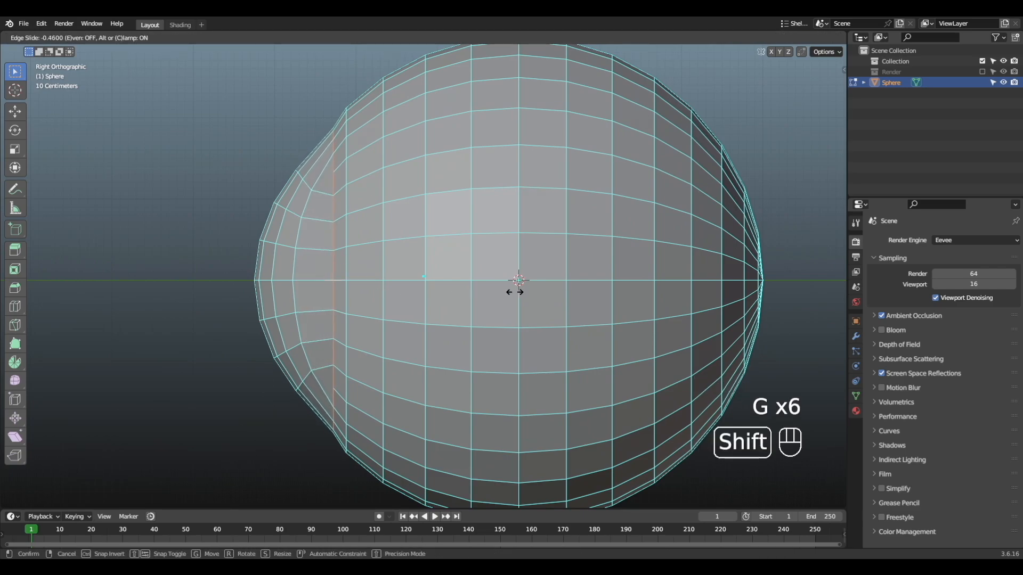
click(458, 298)
key(g)
key(g)
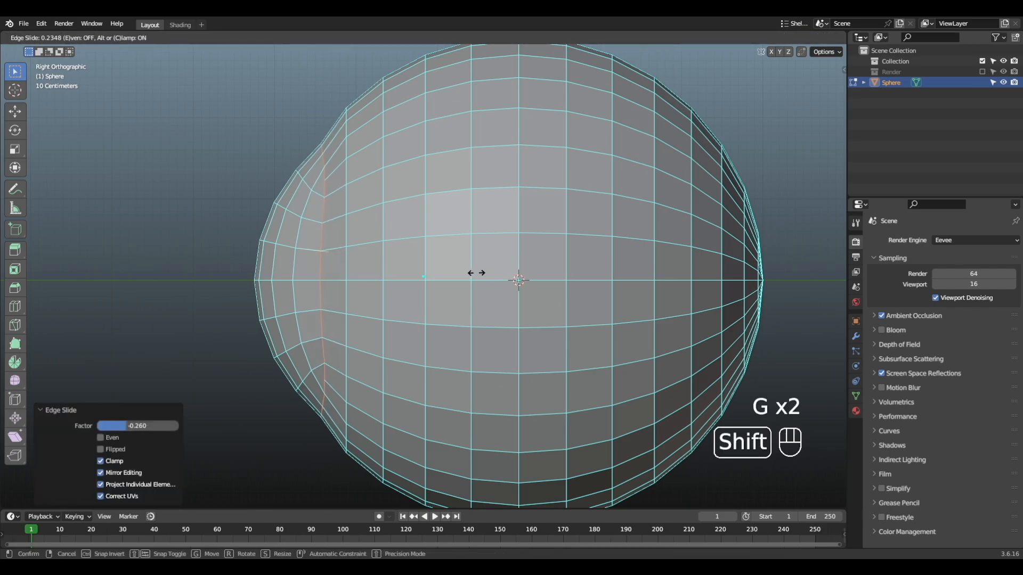
click(473, 274)
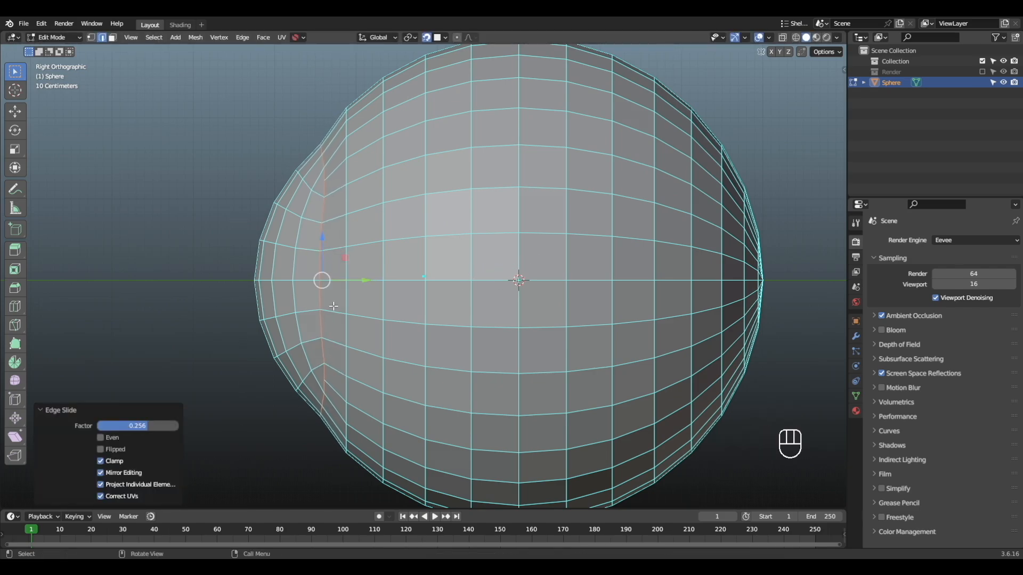
Return to Object Mode and shade the eyeball mesh smooth
key(a)
scroll(446, 285, down, 1)
key(Tab)
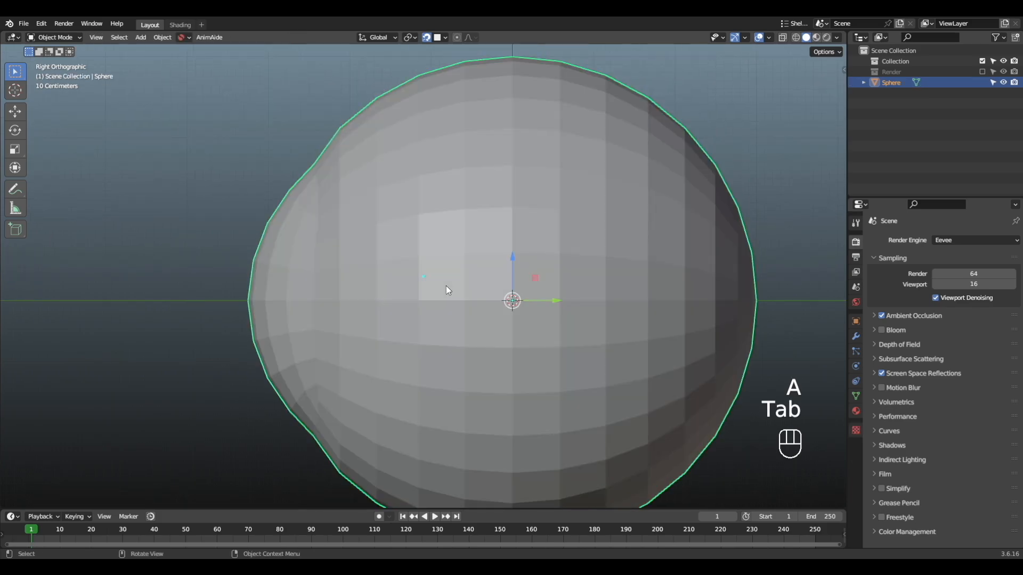
right_click(501, 190)
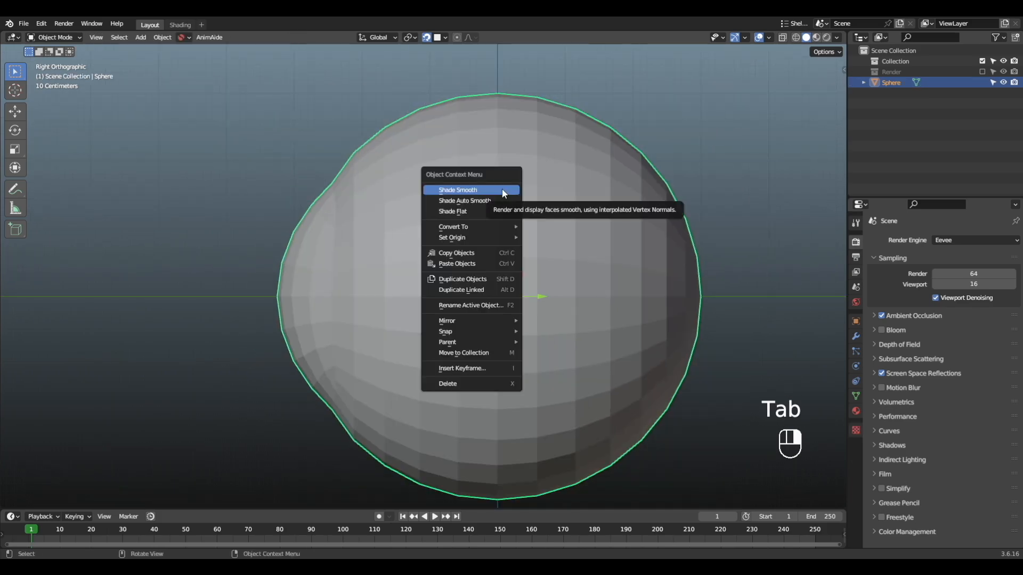
click(501, 188)
mouse_move(502, 189)
middle_down()
mouse_move(383, 283)
mouse_move(443, 285)
mouse_move(494, 321)
mouse_move(637, 297)
mouse_move(525, 262)
mouse_move(507, 290)
mouse_move(538, 255)
middle_up()
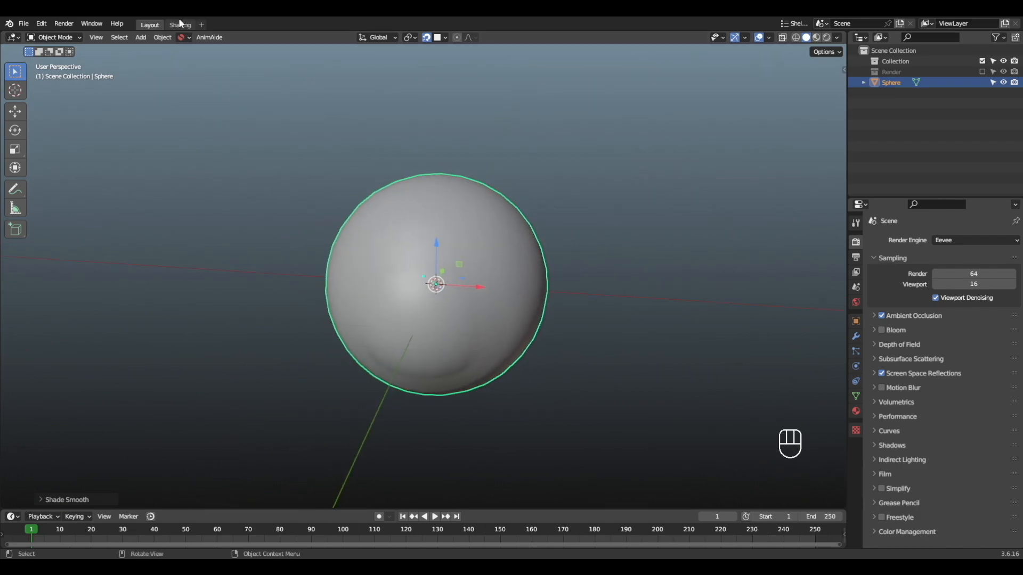
Split the viewport, turn the new area into a Shader Editor without its sidebar, and frame the eyeball beside it
drag(2, 36, 362, 159)
click(13, 37)
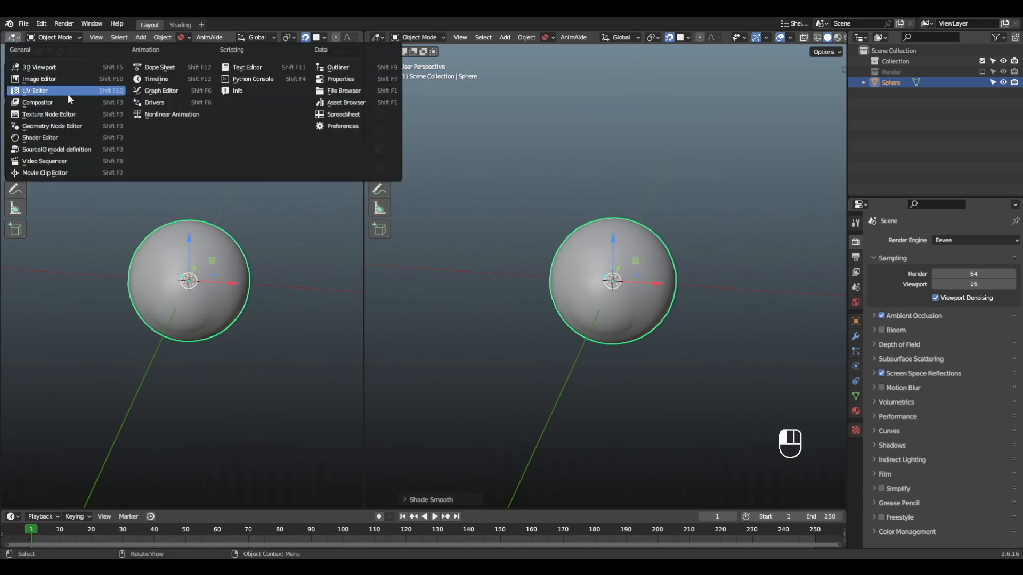
click(83, 138)
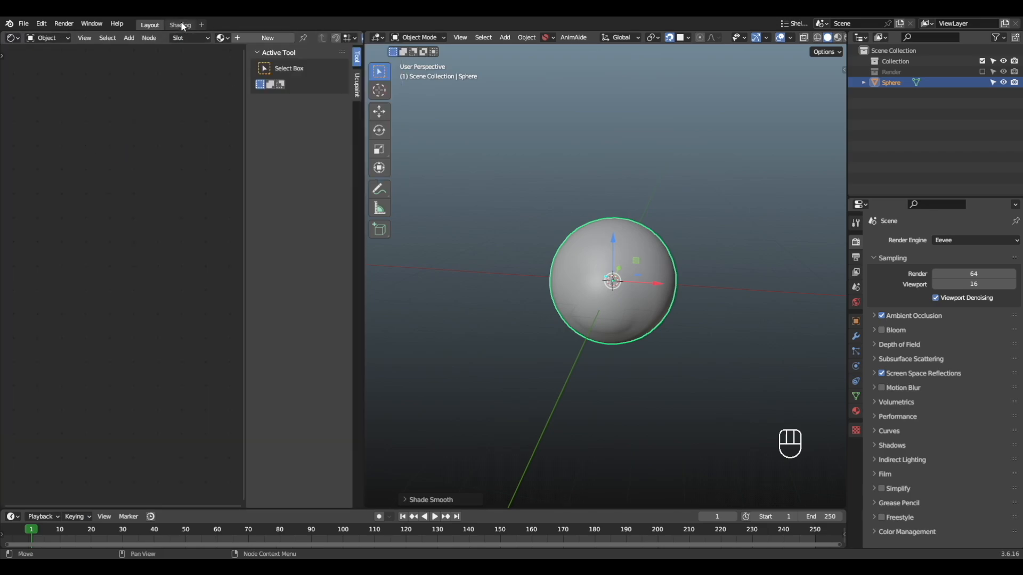
key(n)
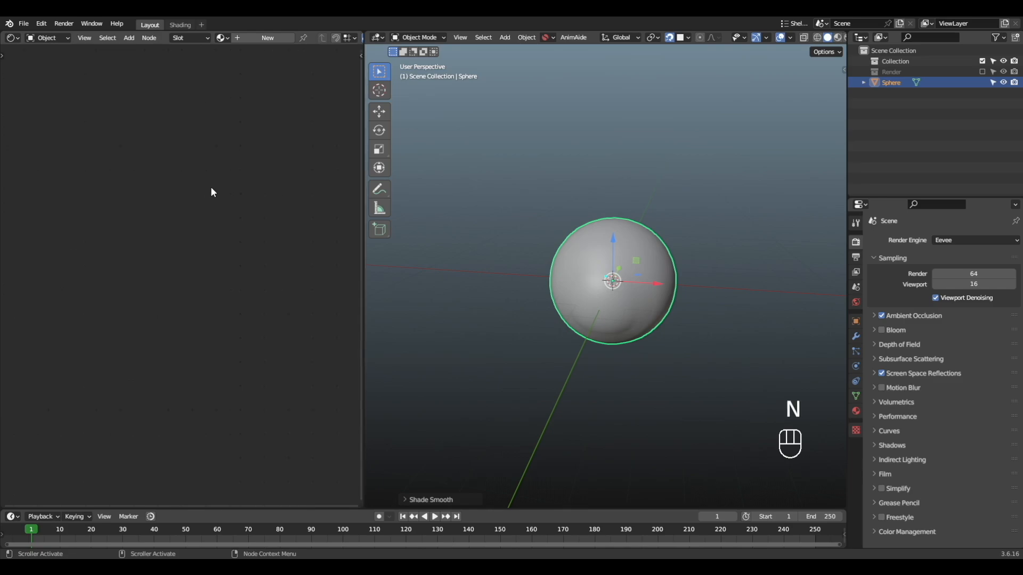
alt+drag(687, 284, 666, 282)
scroll(666, 283, up, 3)
alt+drag(735, 285, 667, 294)
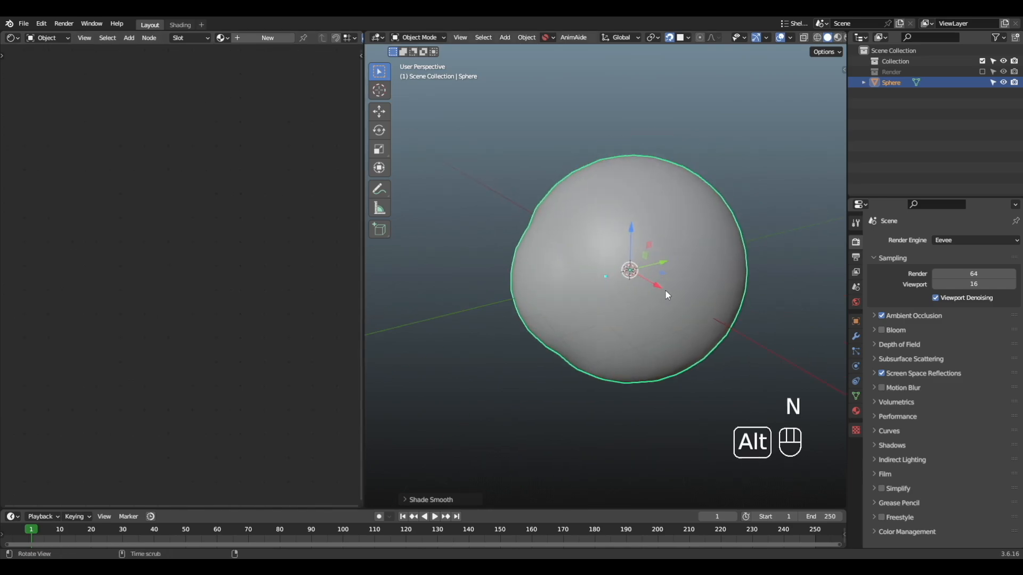
Create a new material for the eyeball mesh
click(267, 38)
scroll(230, 302, up, 4)
alt+shift+drag(231, 298, 263, 210)
scroll(258, 214, up, 3)
alt+shift+drag(199, 288, 252, 296)
Add a texture mapping setup to the Principled BSDF, delete its Image Texture node, and reposition the Texture Coordinate and Mapping nodes
click(182, 171)
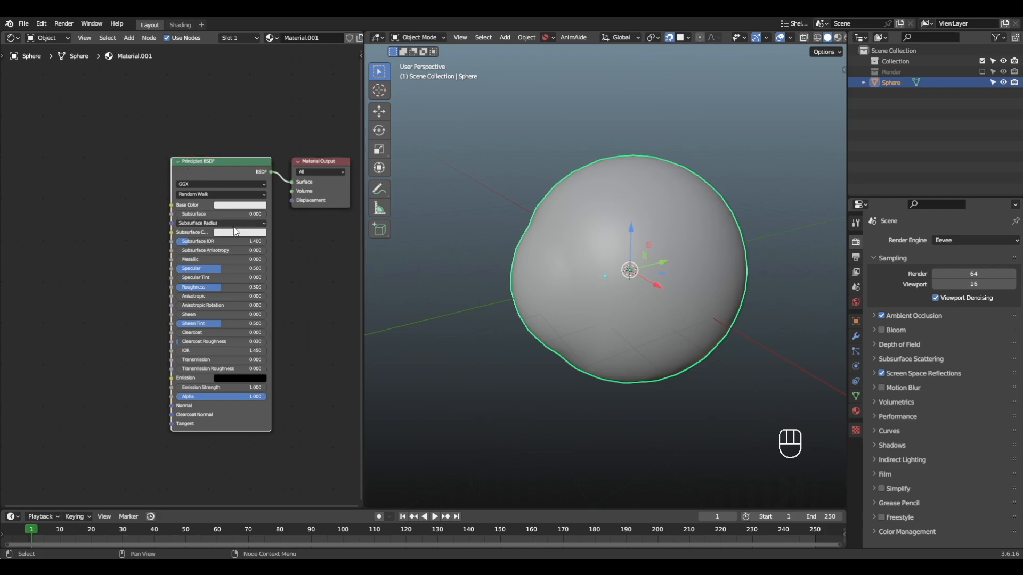
key(ctrl+t)
alt+shift+drag(149, 235, 263, 244)
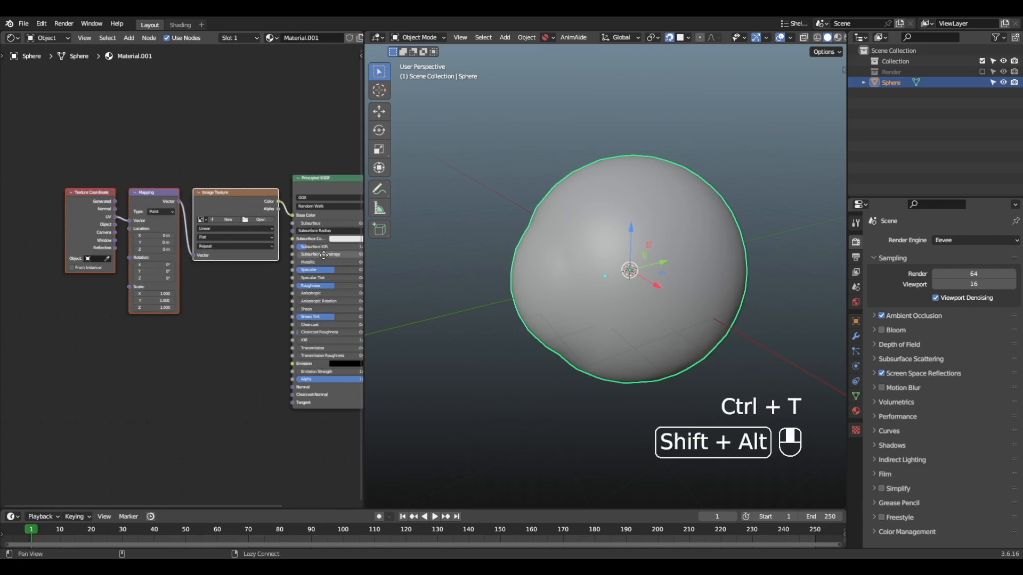
key(x)
alt+shift+drag(218, 277, 235, 290)
drag(41, 273, 194, 207)
ctrl+drag(175, 209, 223, 216)
scroll(98, 217, up, 3)
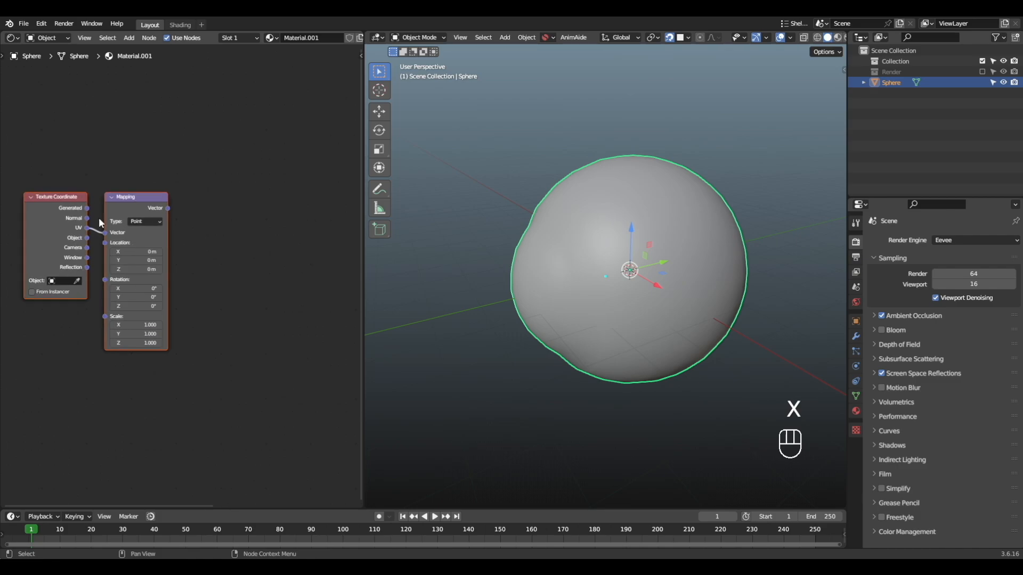
Feed the Mapping node's vector from the Generated coordinates instead of UV
alt+shift+drag(107, 224, 127, 219)
scroll(152, 243, up, 3)
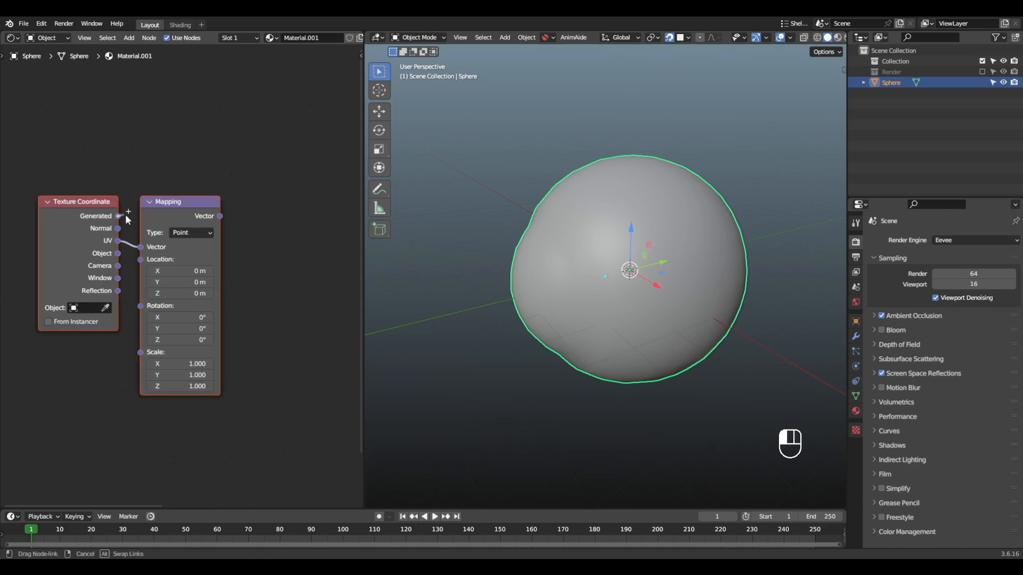
drag(144, 252, 145, 252)
scroll(244, 248, down, 1)
Add a Gradient Texture node driven by the Mapping vector and arrange the three nodes in front of the Principled BSDF
alt+shift+drag(244, 247, 168, 263)
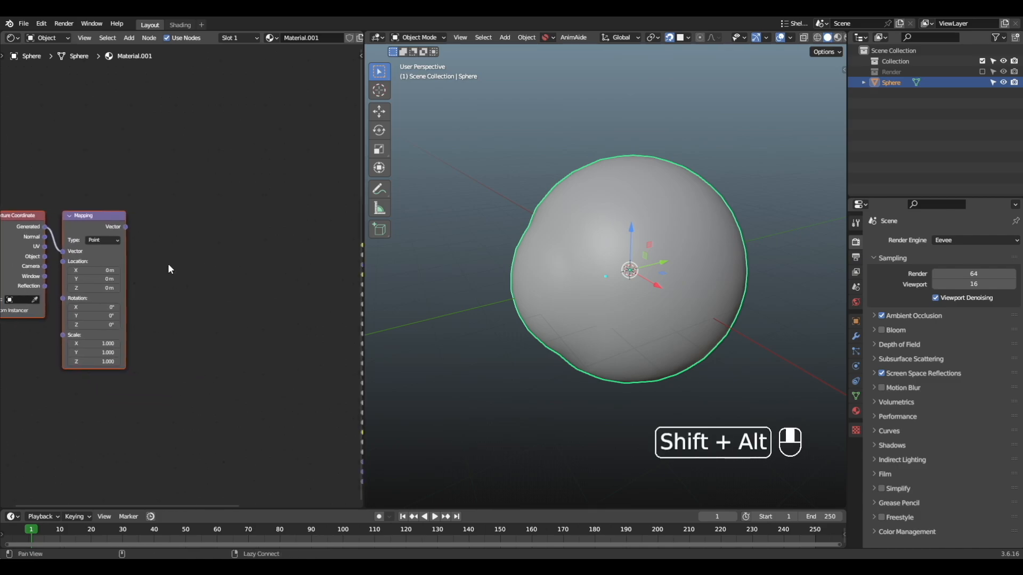
key(shift+a)
text(gradia)
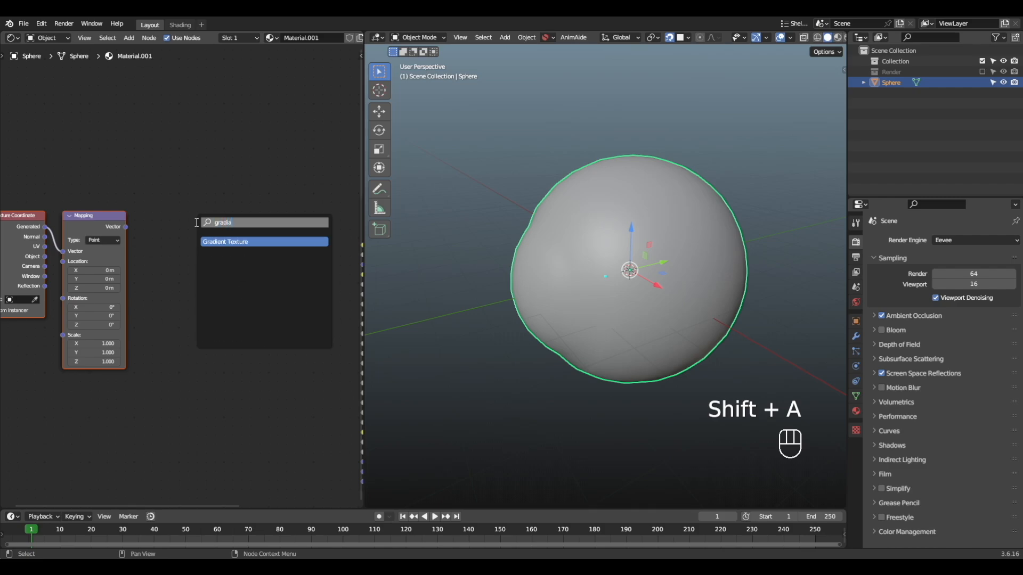
key(Return)
click(148, 218)
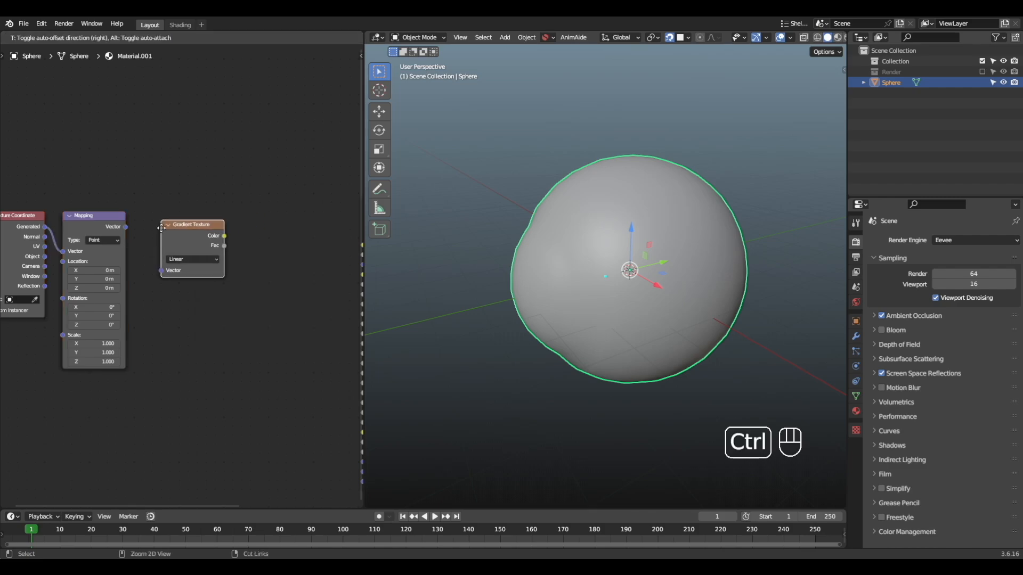
drag(125, 227, 161, 270)
scroll(234, 247, down, 1)
alt+shift+drag(239, 247, 200, 237)
scroll(184, 229, down, 1)
drag(40, 261, 213, 231)
mouse_move(213, 229)
ctrl+mouse_down()
mouse_move(177, 229)
mouse_move(208, 246)
ctrl+mouse_up()
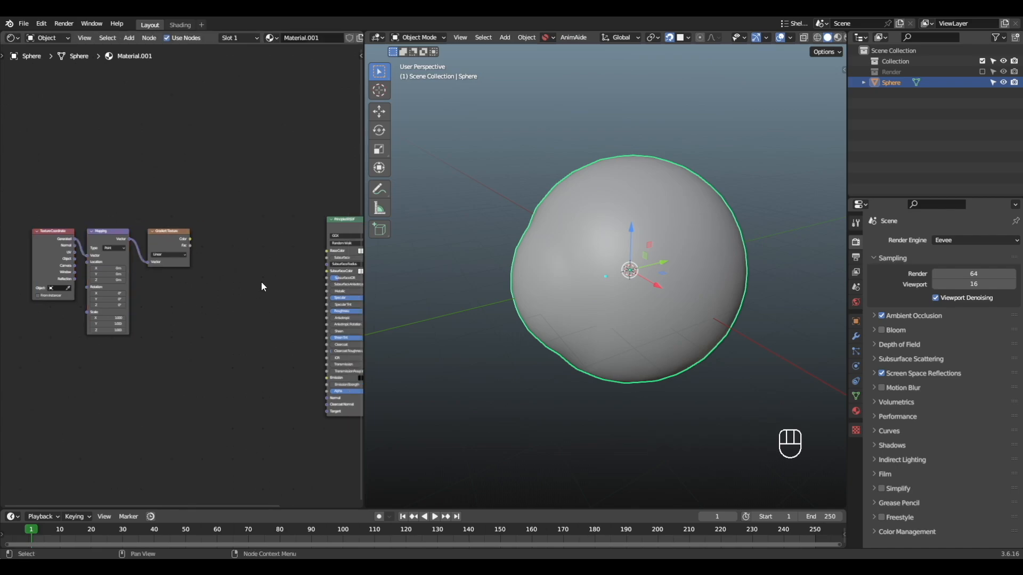
Preview the Gradient Texture directly on the eyeball in Material Preview shading from the front
ctrl+shift+click(170, 231)
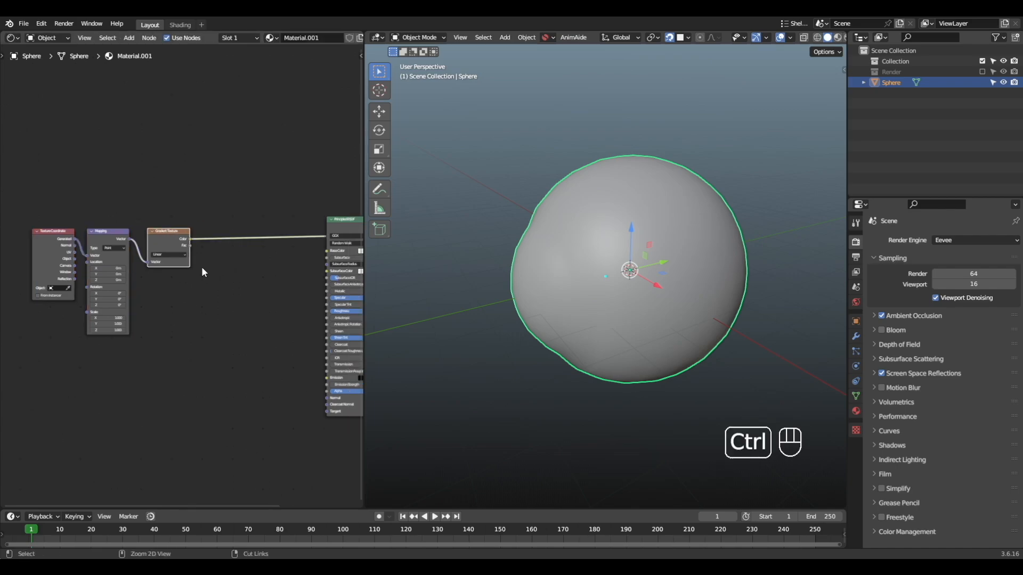
key(z)
click(672, 265)
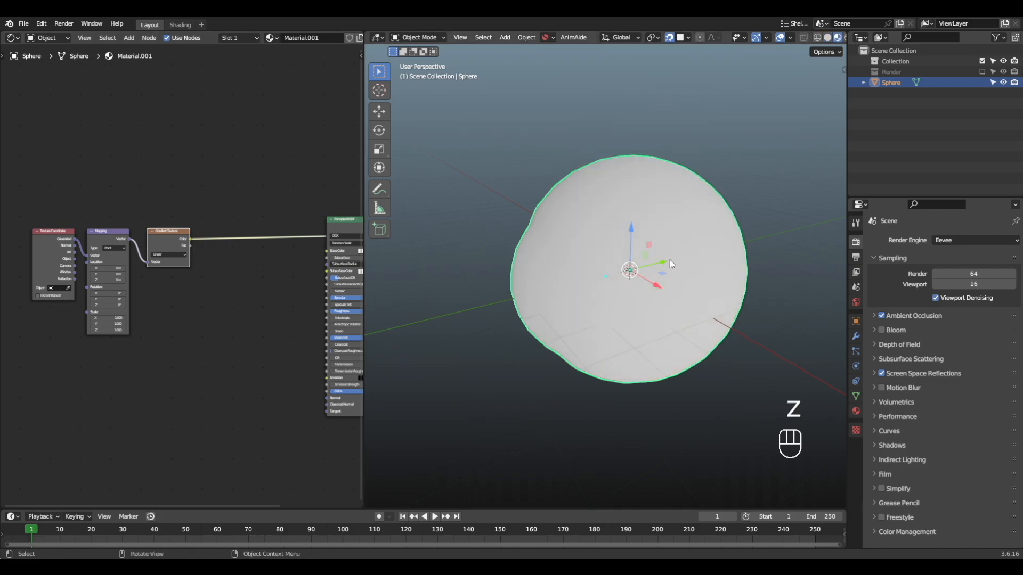
alt+middle_drag(669, 260, 705, 251)
key(KP_1)
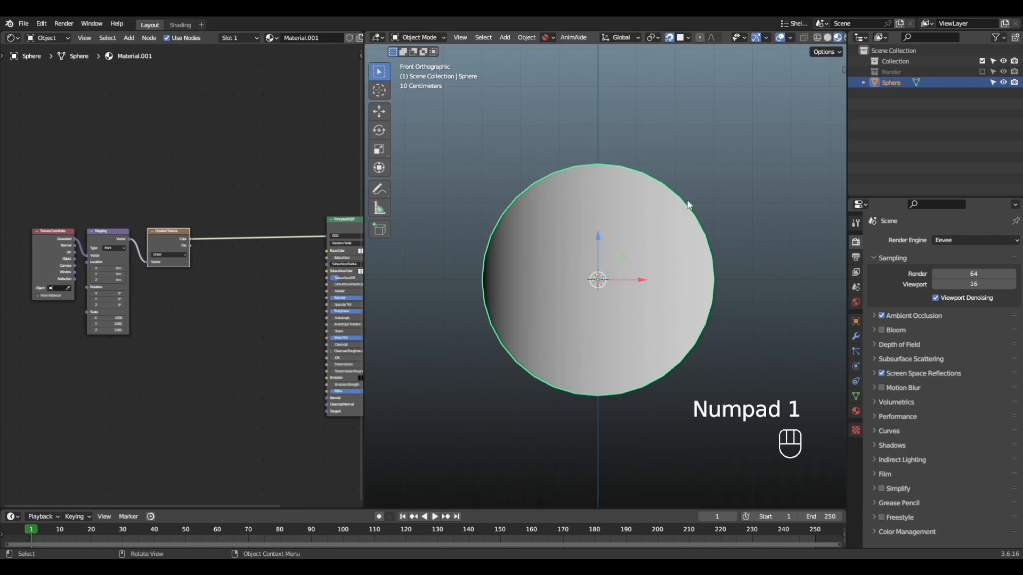
Set the Gradient Texture type to Spherical
scroll(175, 263, up, 5)
shift+middle_drag(132, 314, 174, 300)
mouse_move(113, 259)
mouse_down()
mouse_move(130, 259)
mouse_move(100, 258)
mouse_up()
right_click(114, 259)
click(213, 238)
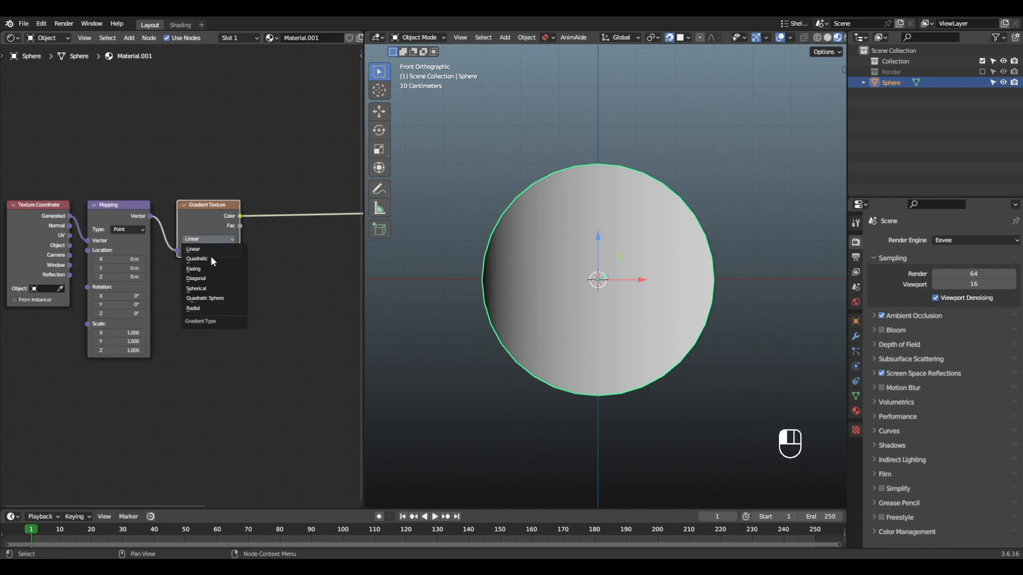
click(212, 289)
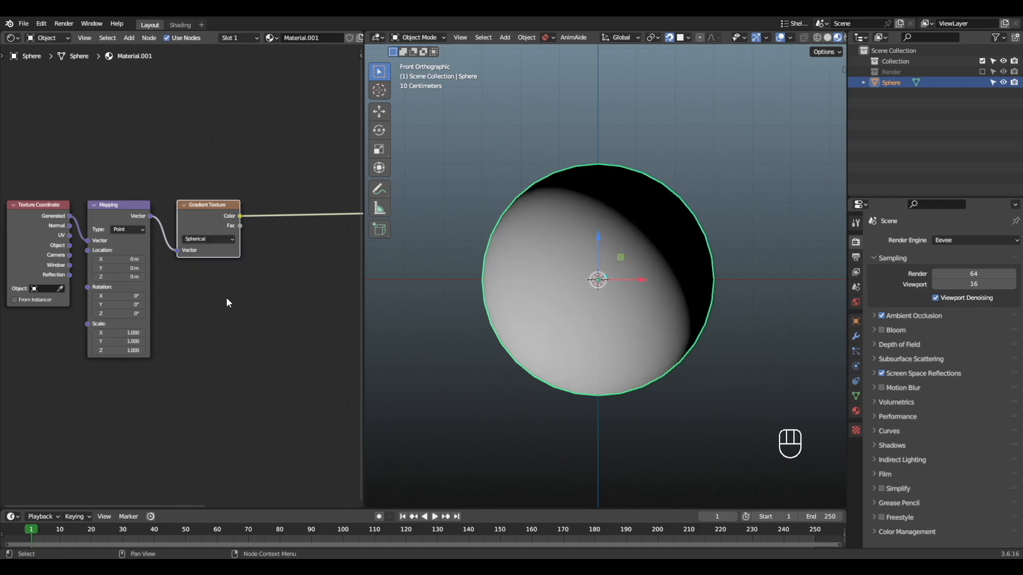
Set the Mapping location to -0.5 m in X and Z, and check the gradient from the right side
shift+drag(118, 259, 82, 259)
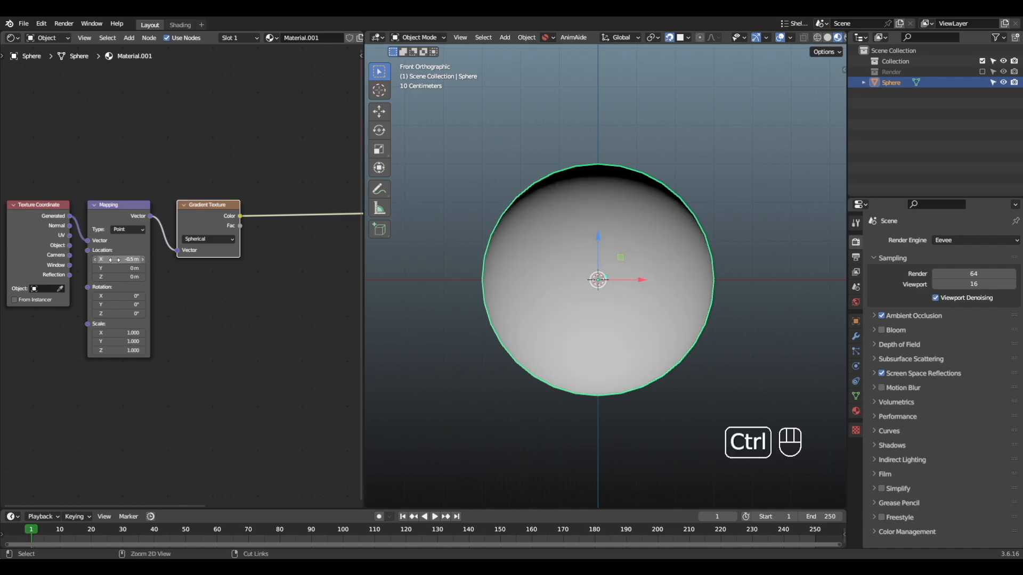
text(-0.5 m)
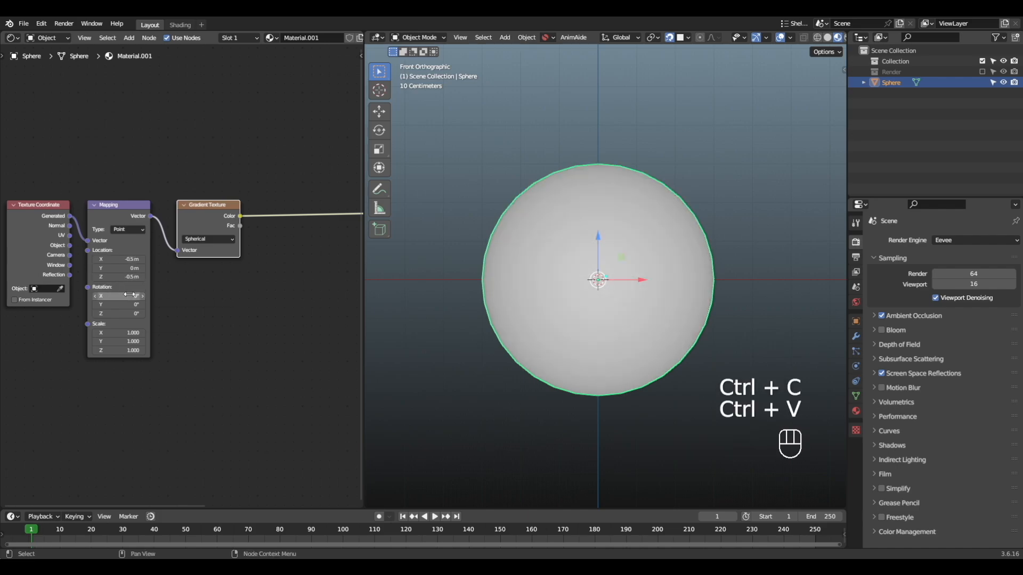
key(KP_3)
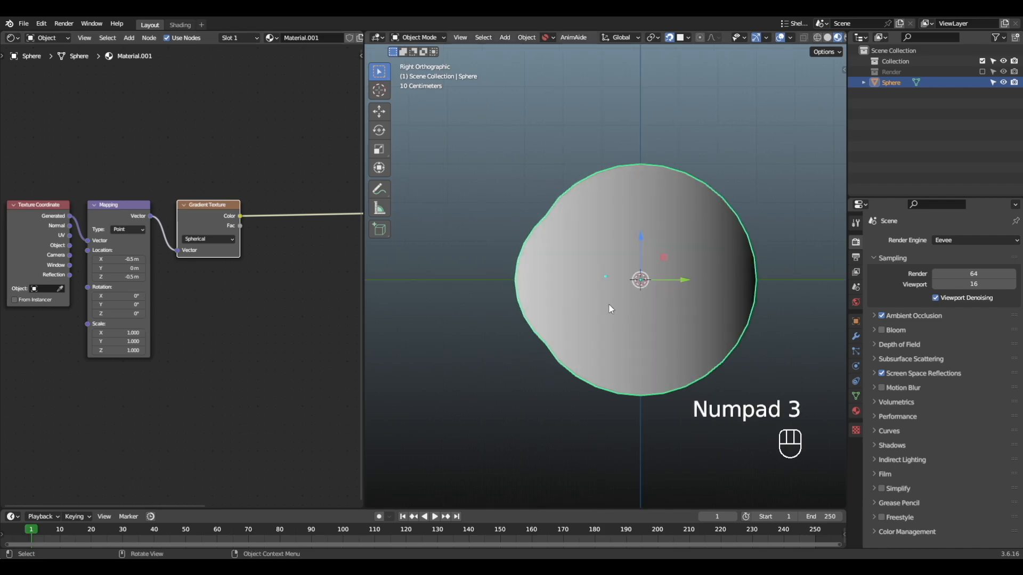
shift+middle_drag(609, 305, 585, 304)
scroll(266, 298, down, 2)
scroll(198, 302, up, 1)
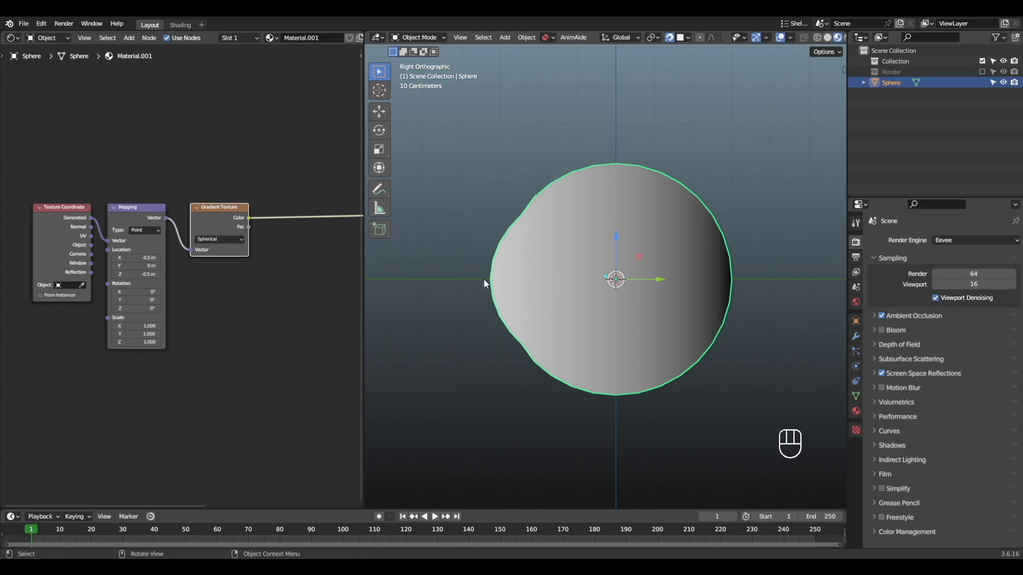
Insert a Color Ramp node on the link after the Gradient Texture
alt+shift+middle_drag(282, 184, 172, 200)
click(175, 205)
key(shift+a)
click(204, 260)
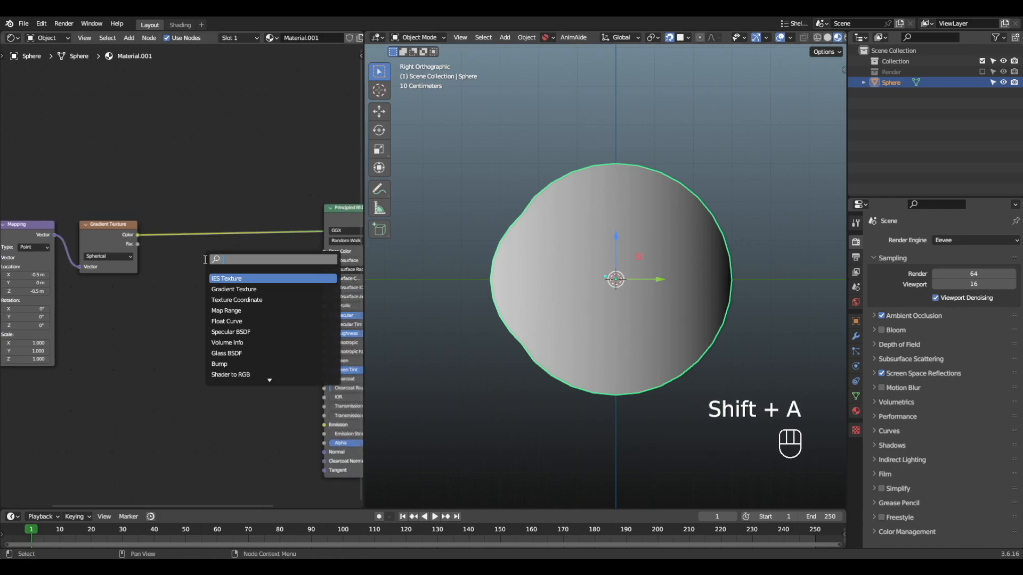
text(rma)
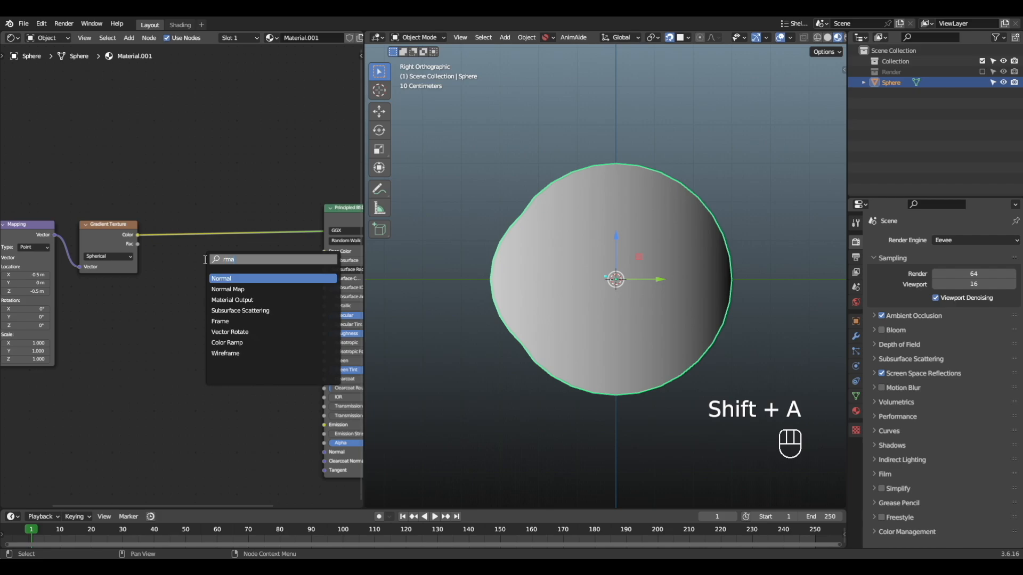
key(BackSpace)
key(BackSpace)
text(am,)
key(Return)
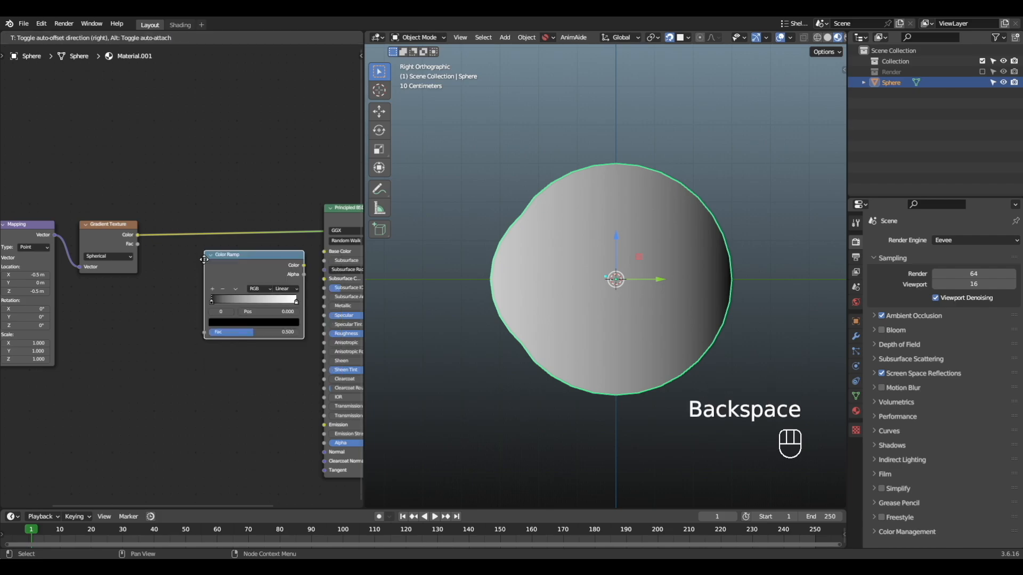
click(167, 230)
alt+shift+middle_drag(224, 266, 182, 253)
Move the Color Ramp's black stop to about 0.705 so only the front bulge stays light
scroll(182, 253, up, 2)
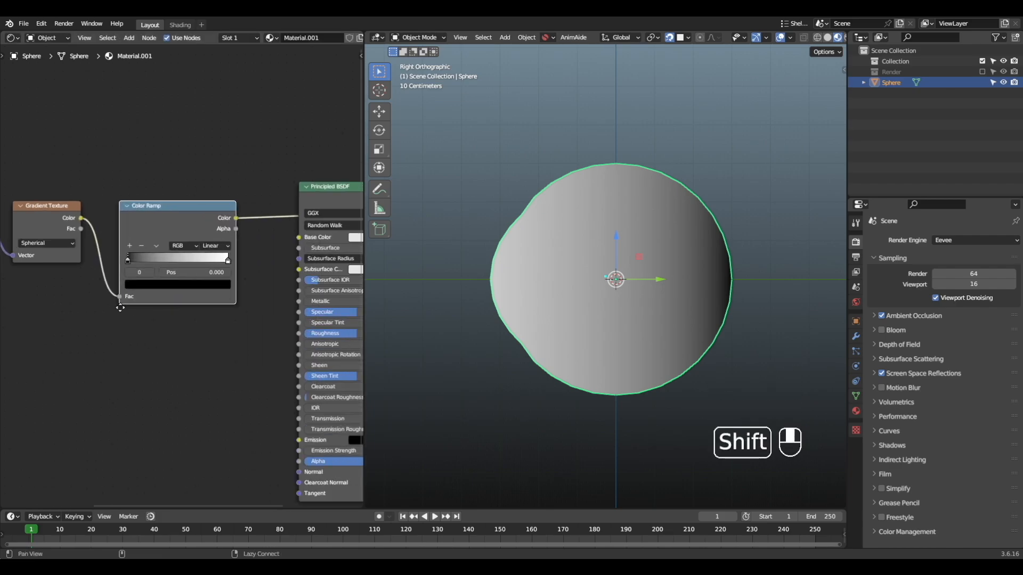
mouse_move(225, 264)
mouse_down()
mouse_move(193, 263)
mouse_move(223, 264)
mouse_up()
right_click(221, 263)
drag(133, 257, 208, 263)
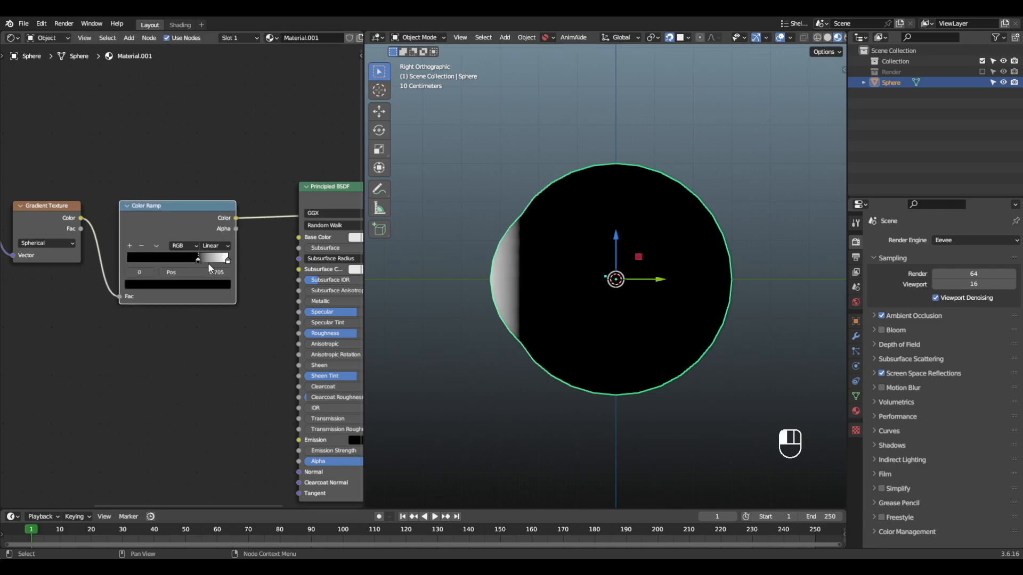
Slide the Color Ramp's white stop to about 0.736 so the mask edge sharpens along the cornea boundary
scroll(581, 287, up, 5)
key(z)
key(z)
key(z)
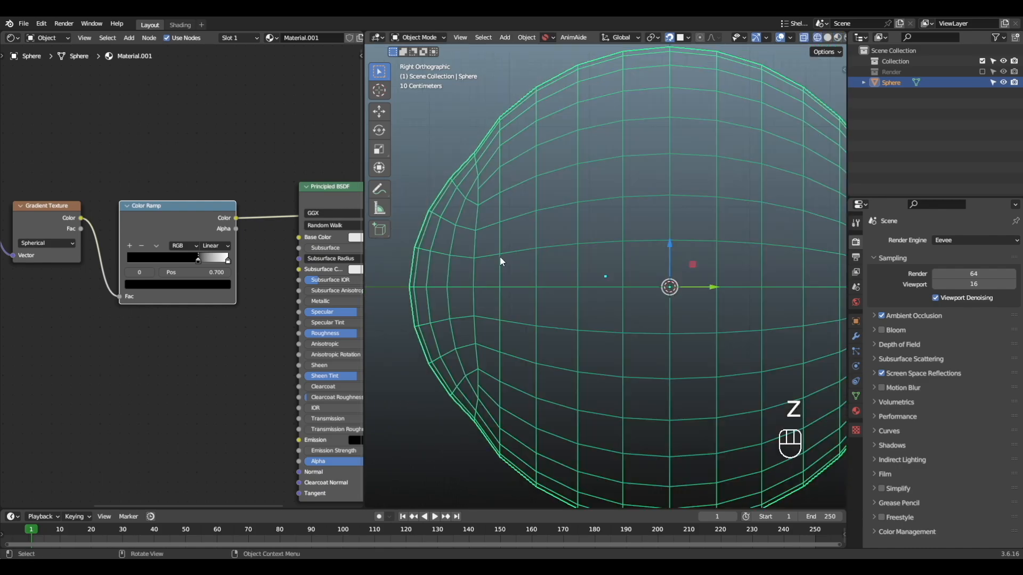
mouse_move(201, 262)
mouse_down()
mouse_move(221, 261)
mouse_move(202, 261)
mouse_up()
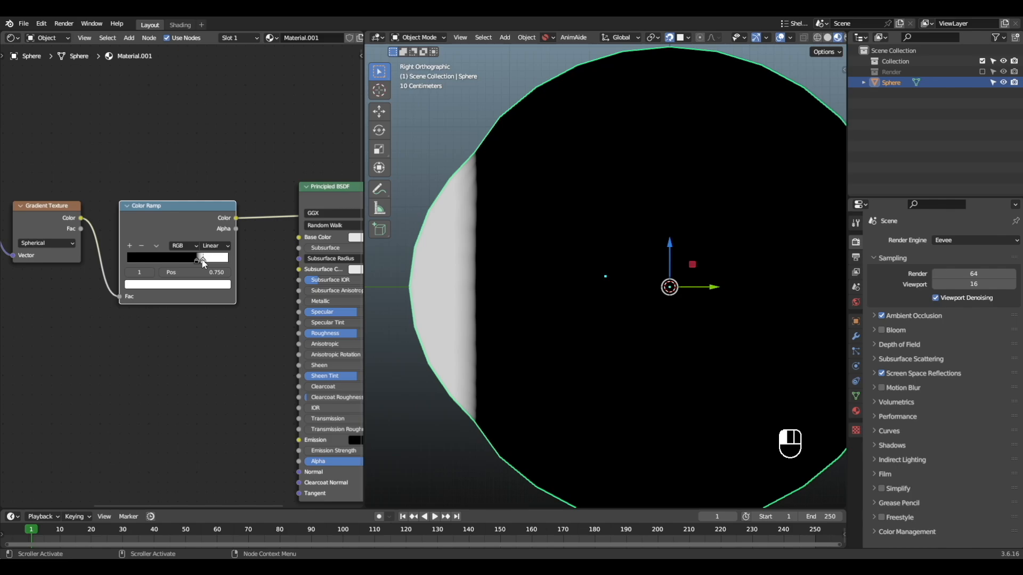
Connect the Color Ramp's Color output to the Principled BSDF's Transmission input
scroll(242, 278, down, 2)
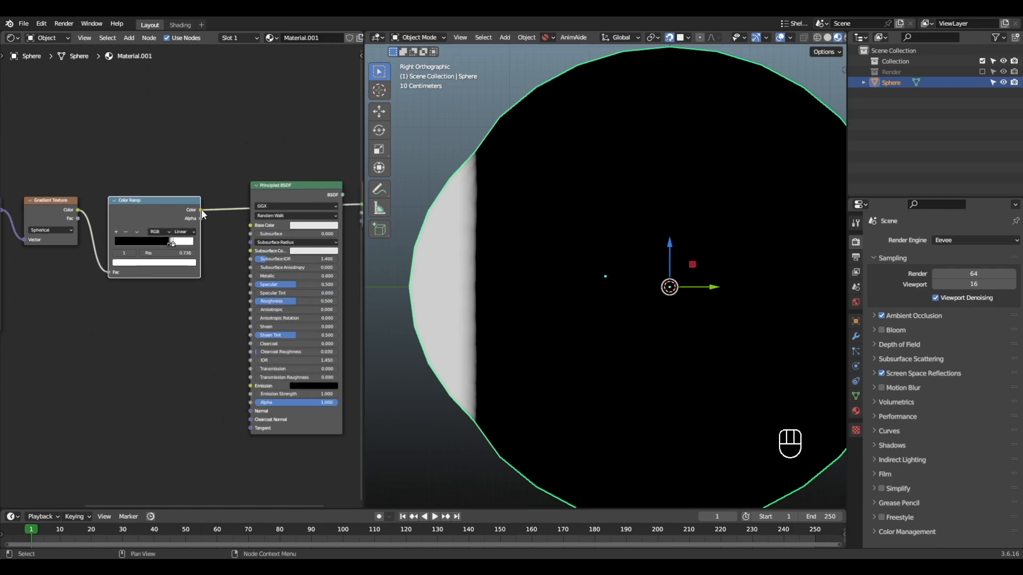
drag(203, 212, 208, 215)
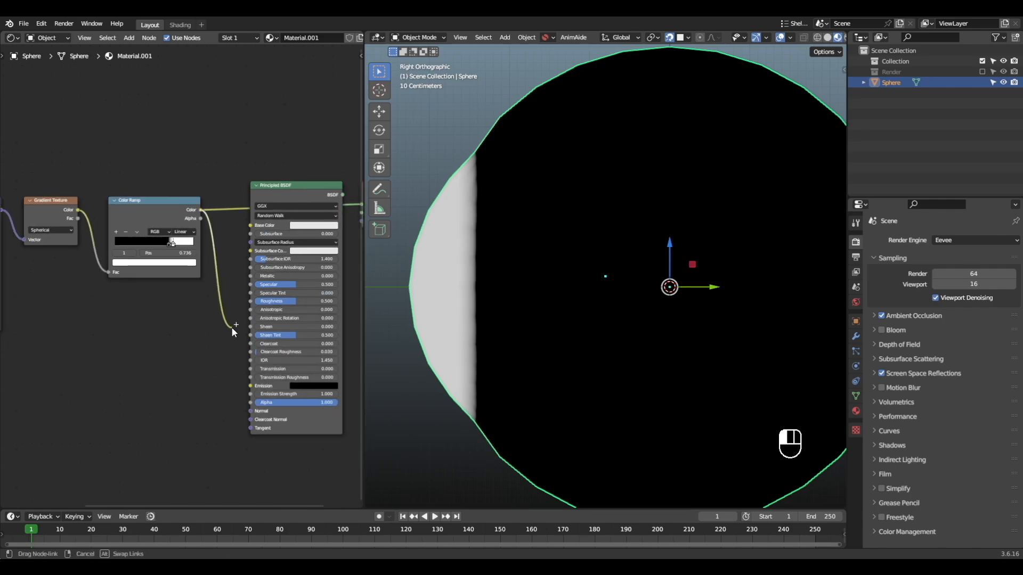
drag(236, 351, 249, 368)
middle_drag(306, 199, 203, 197)
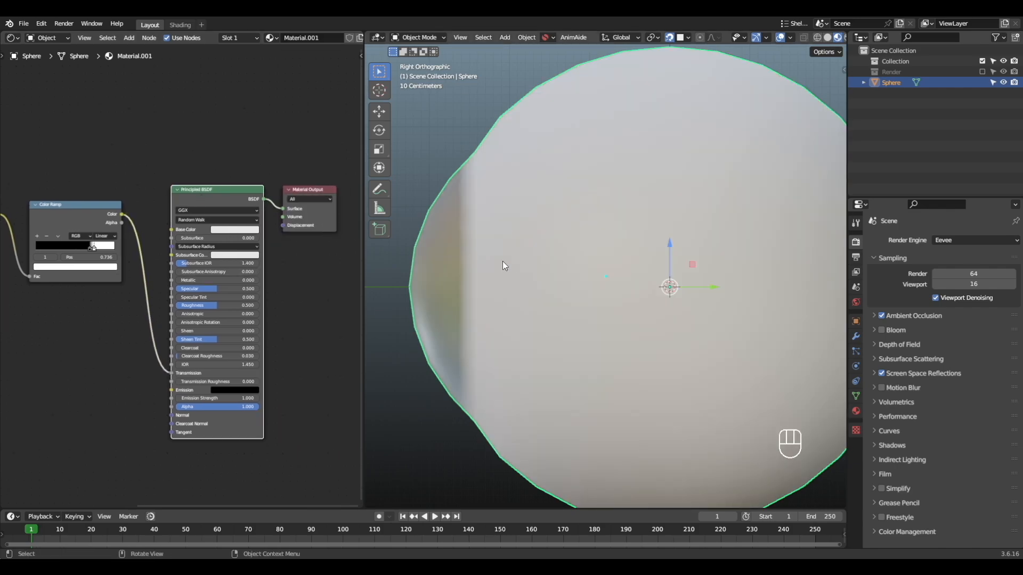
middle_drag(503, 261, 576, 307)
middle_drag(573, 273, 600, 278)
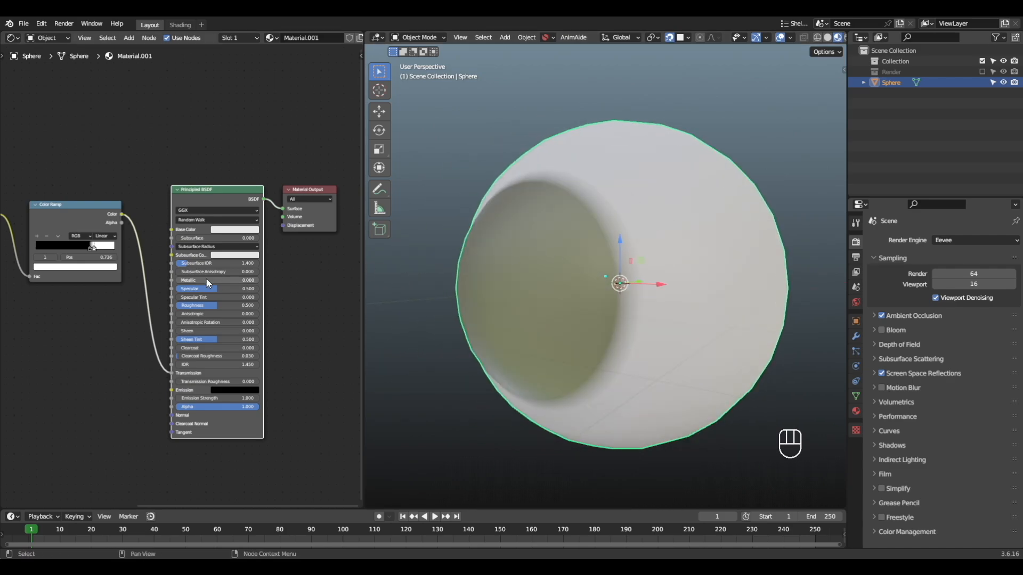
Tighten the Color Ramp transition by bringing the white stop closer and setting the black stop to about 0.714
scroll(207, 280, up, 4)
scroll(128, 259, up, 4)
alt+shift+middle_drag(92, 234, 227, 282)
scroll(225, 274, up, 3)
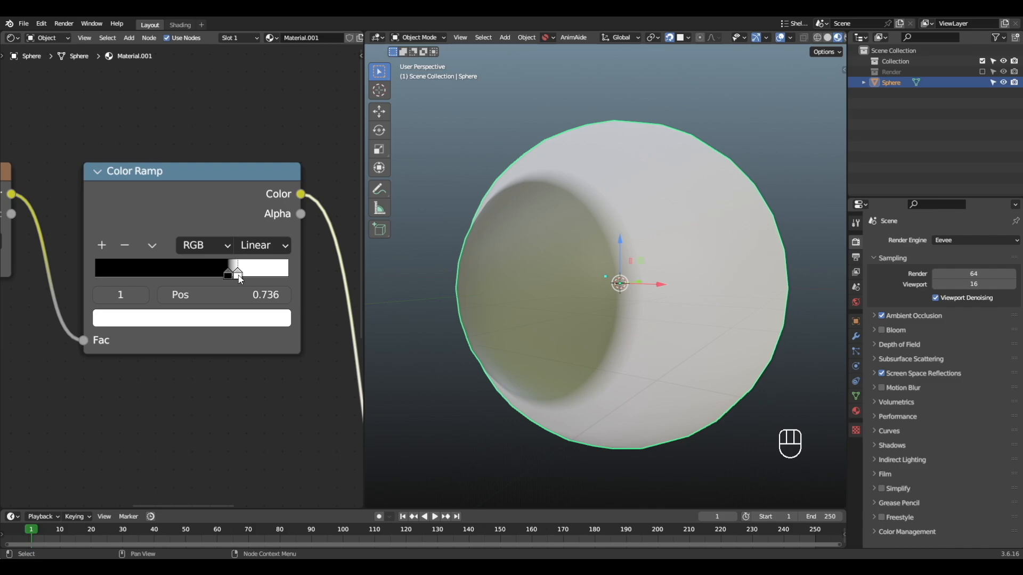
drag(239, 278, 234, 276)
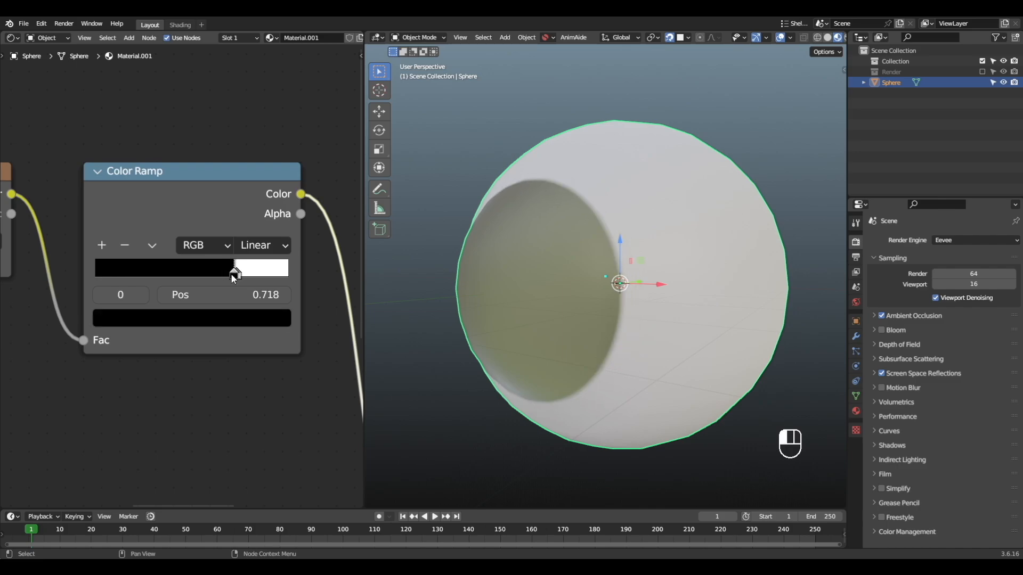
alt+middle_drag(614, 278, 699, 264)
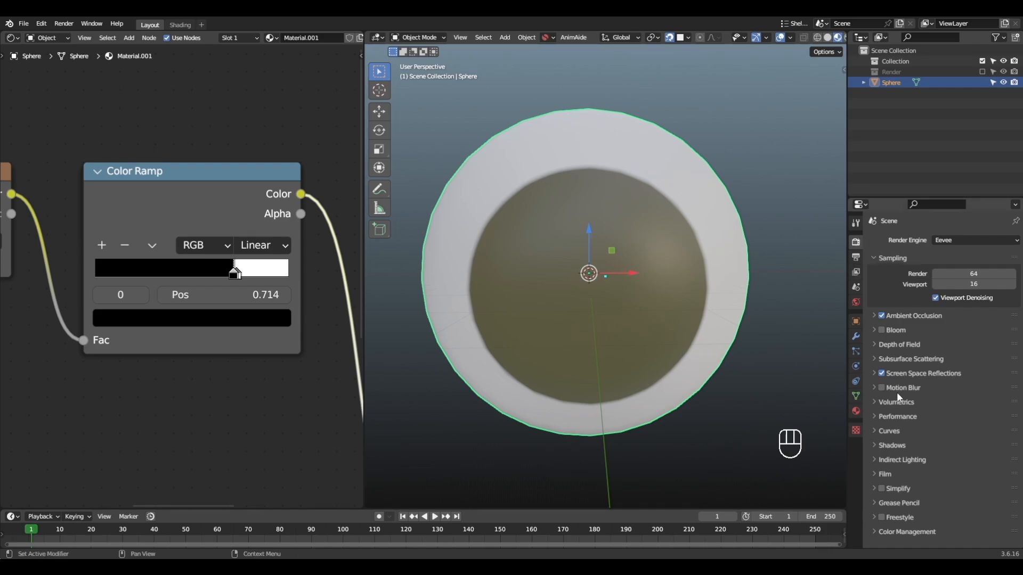
Enable Refraction for Eevee's Screen Space Reflections
click(899, 373)
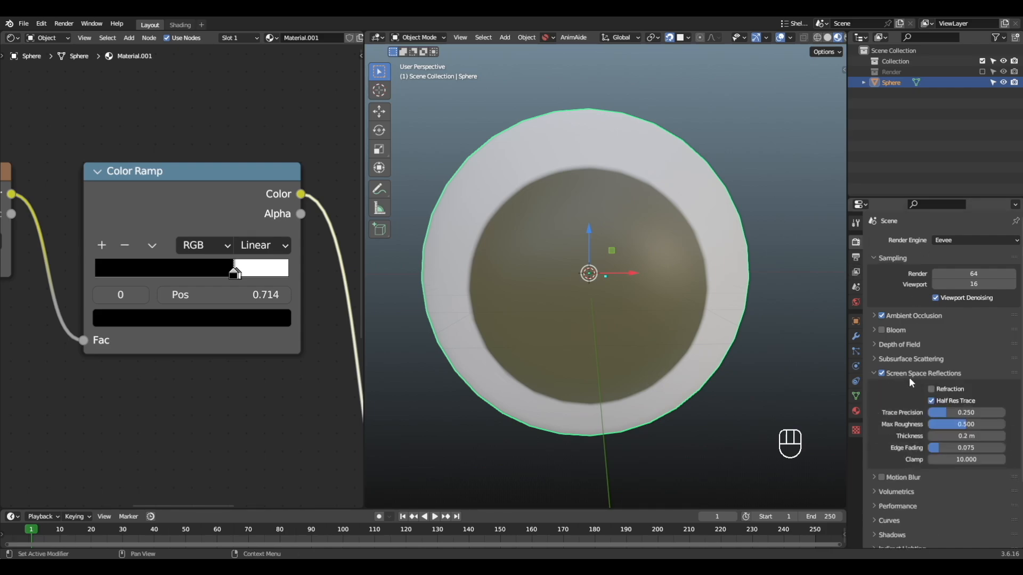
scroll(909, 377, down, 3)
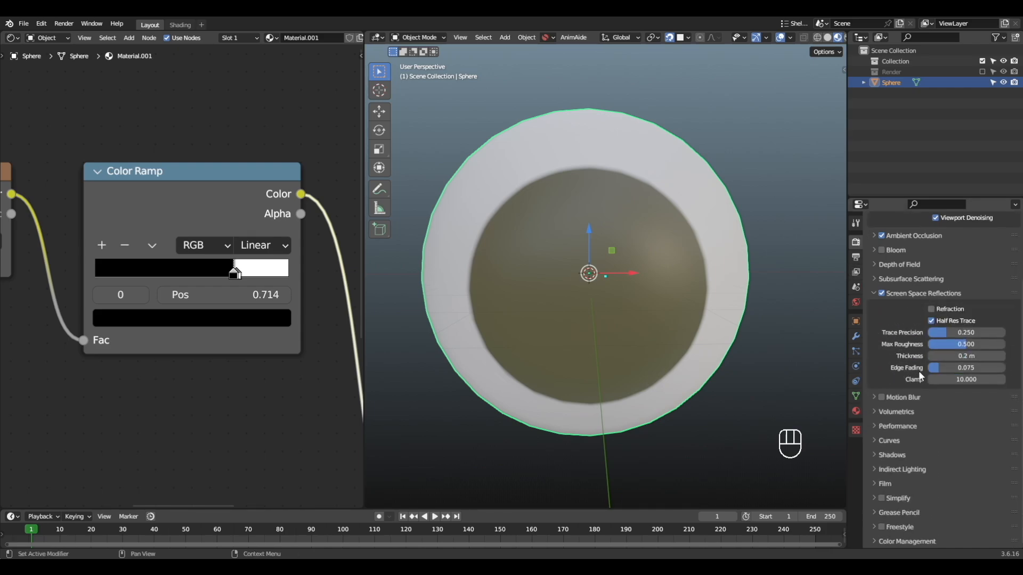
click(947, 309)
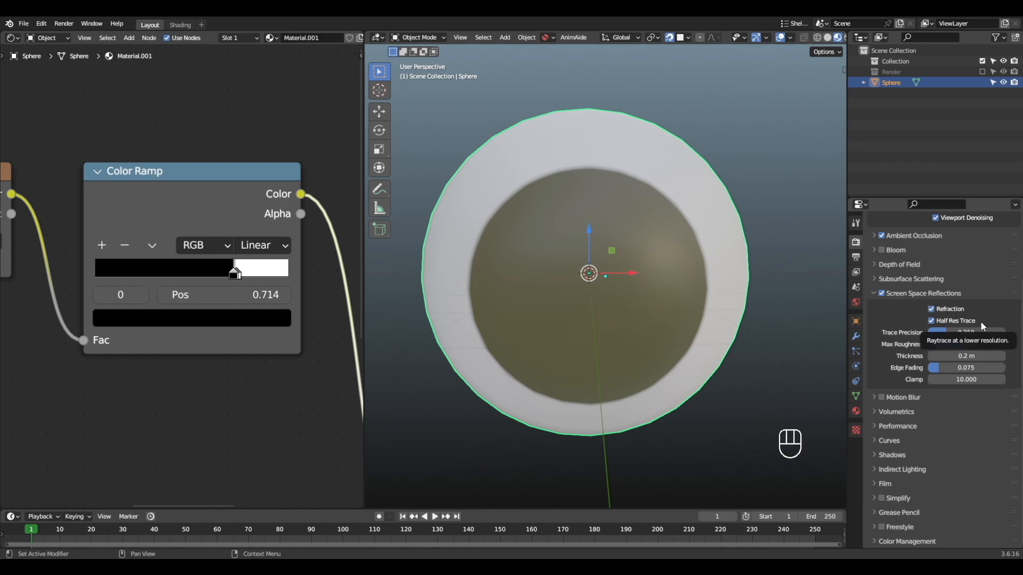
Set the eye material's Blend Mode to Alpha Blend and disable Show Backface
click(854, 414)
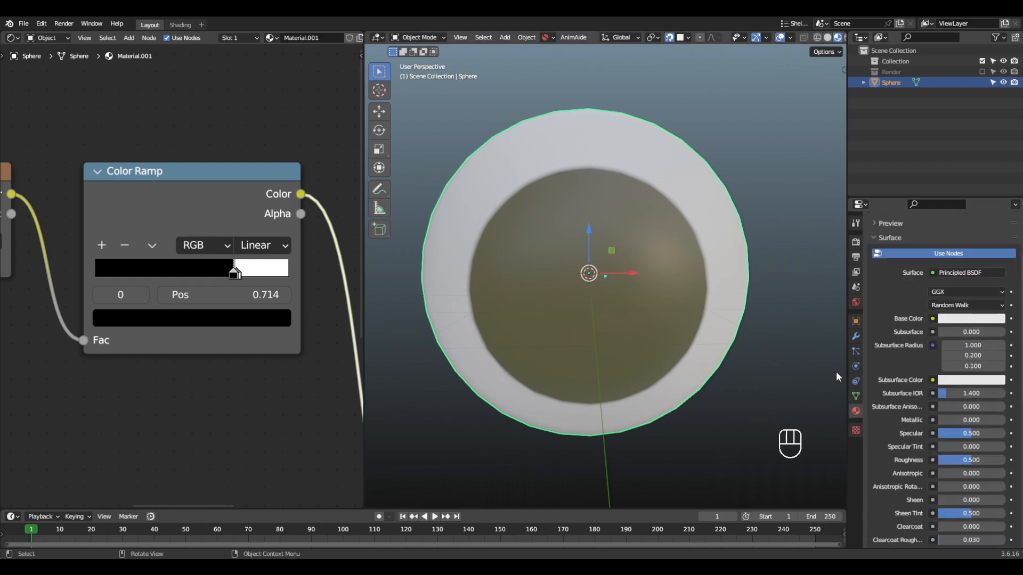
scroll(921, 342, down, 12)
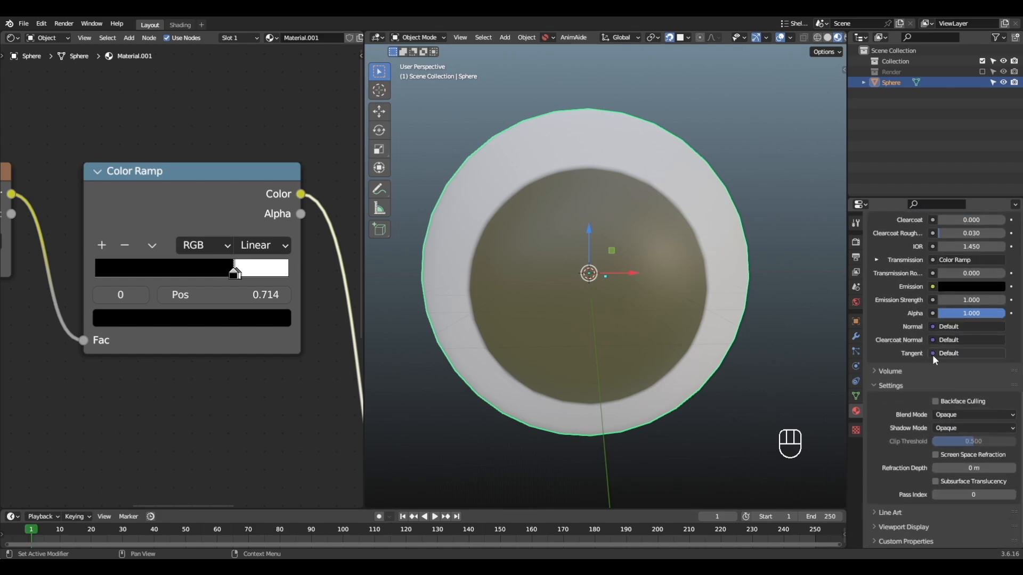
click(951, 416)
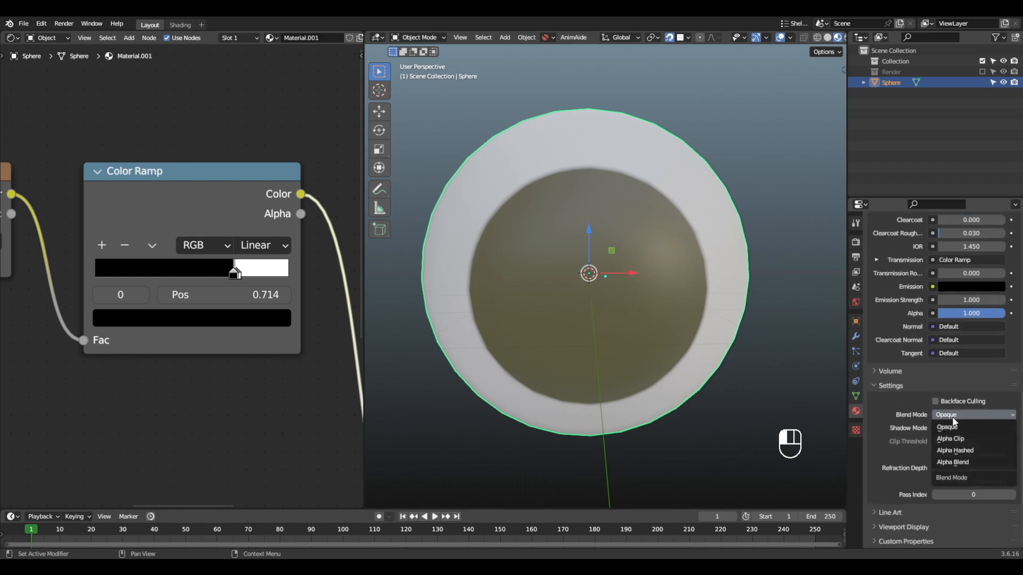
click(961, 463)
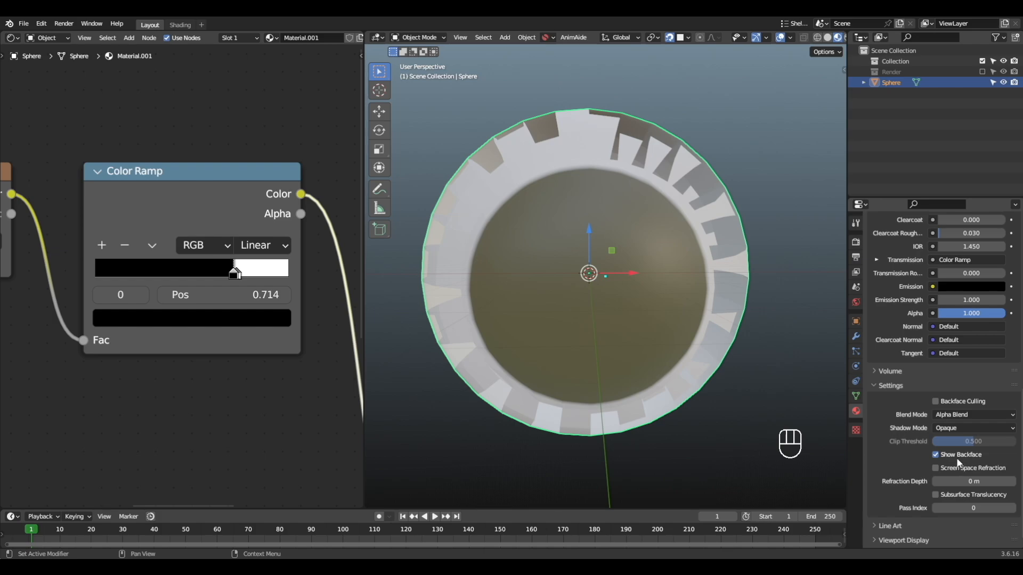
alt+middle_drag(766, 322, 722, 305)
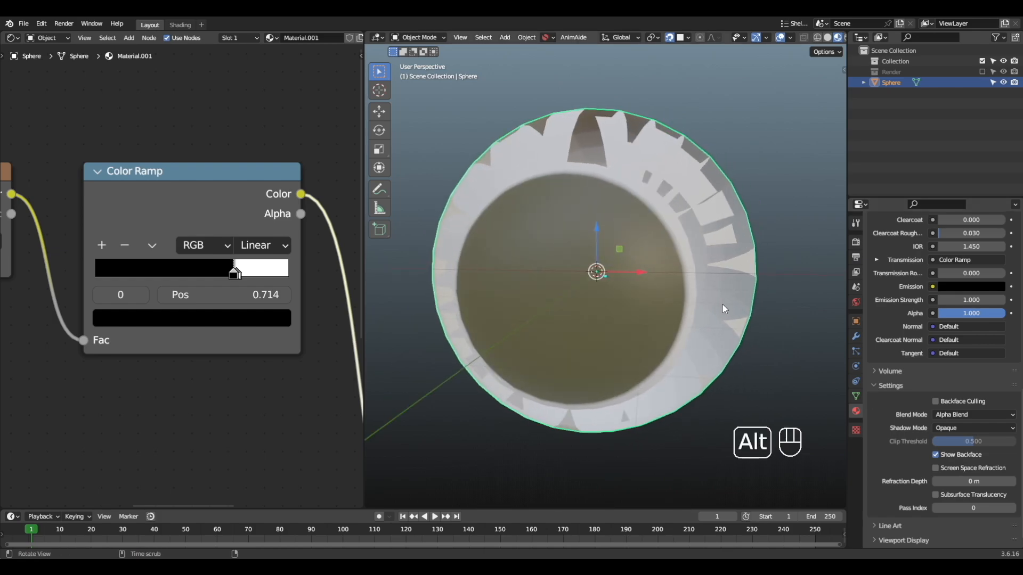
click(936, 454)
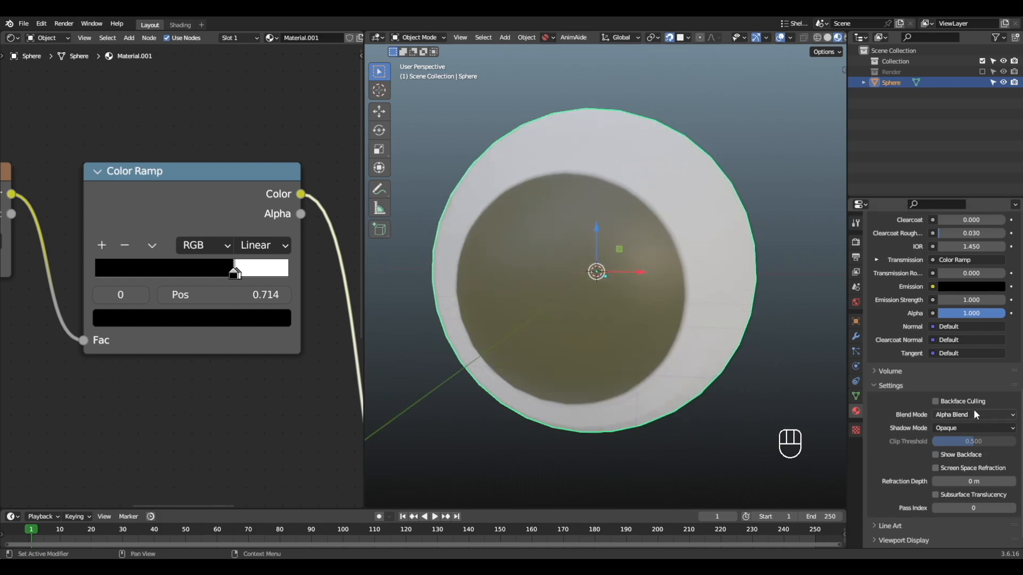
Enable Screen Space Refraction and Subsurface Translucency for the material, and set its Shadow Mode to None
click(935, 467)
click(935, 496)
click(963, 430)
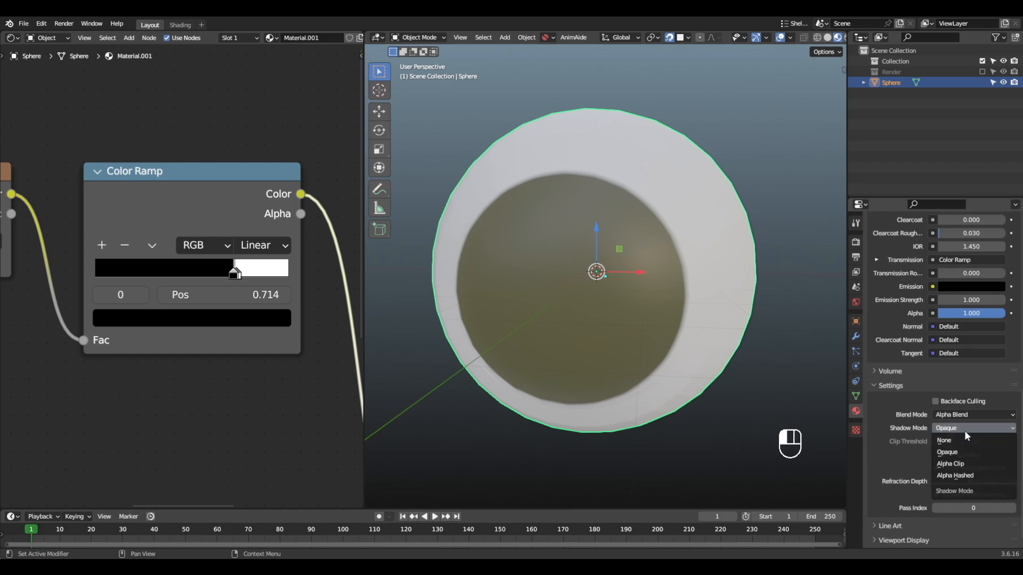
click(966, 438)
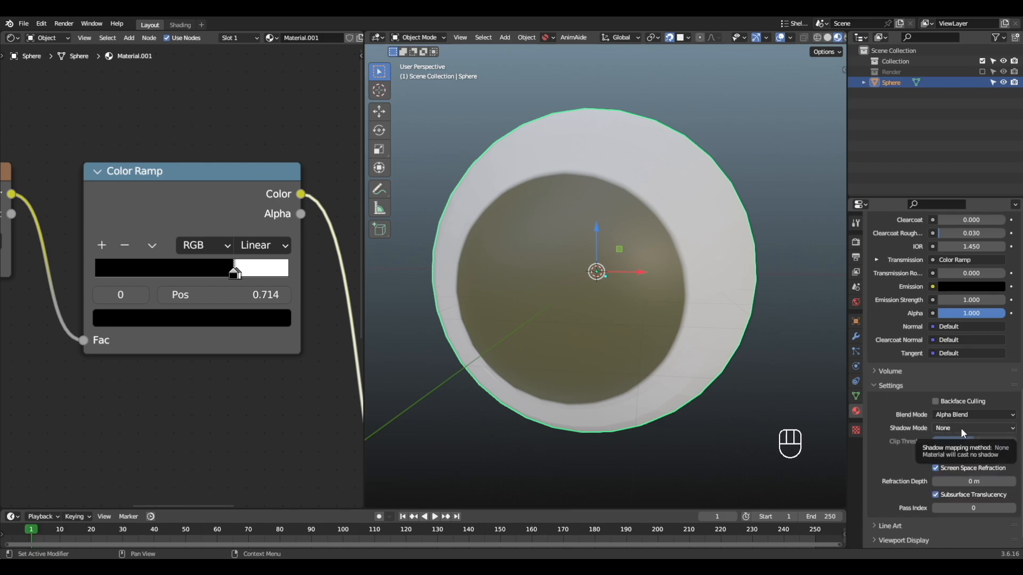
scroll(953, 378, up, 5)
alt+drag(695, 301, 636, 296)
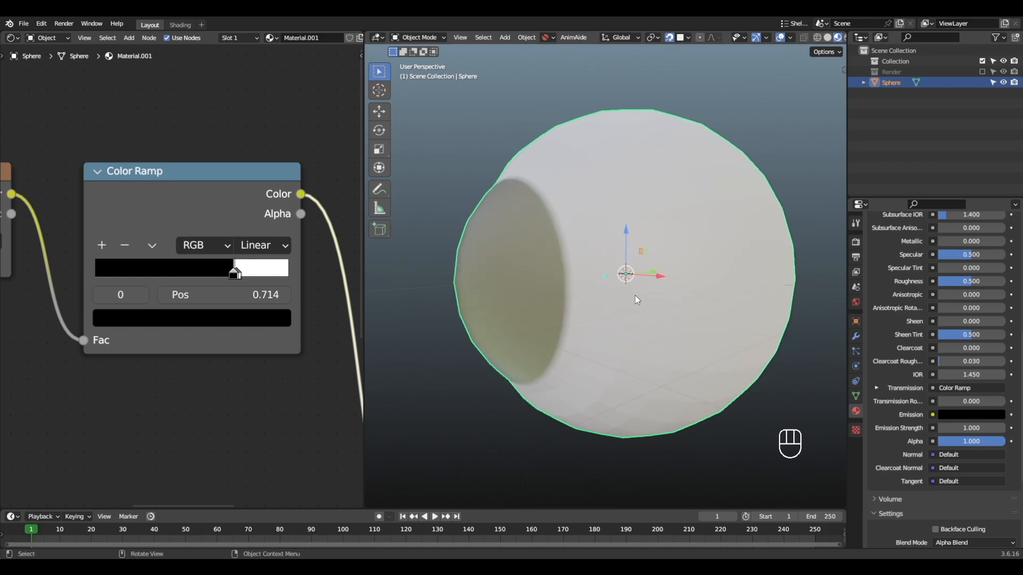
drag(973, 282, 937, 282)
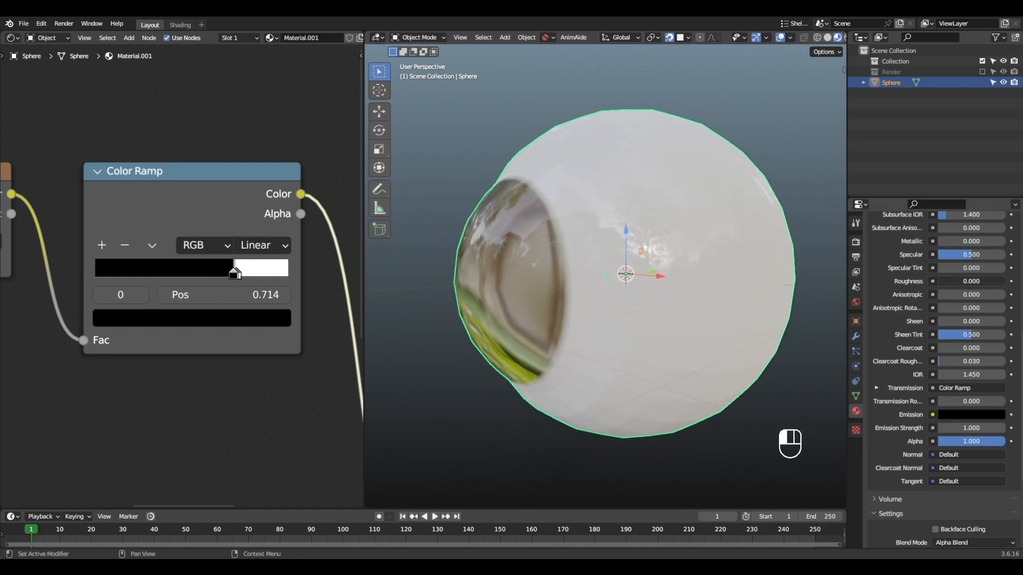
right_click(955, 278)
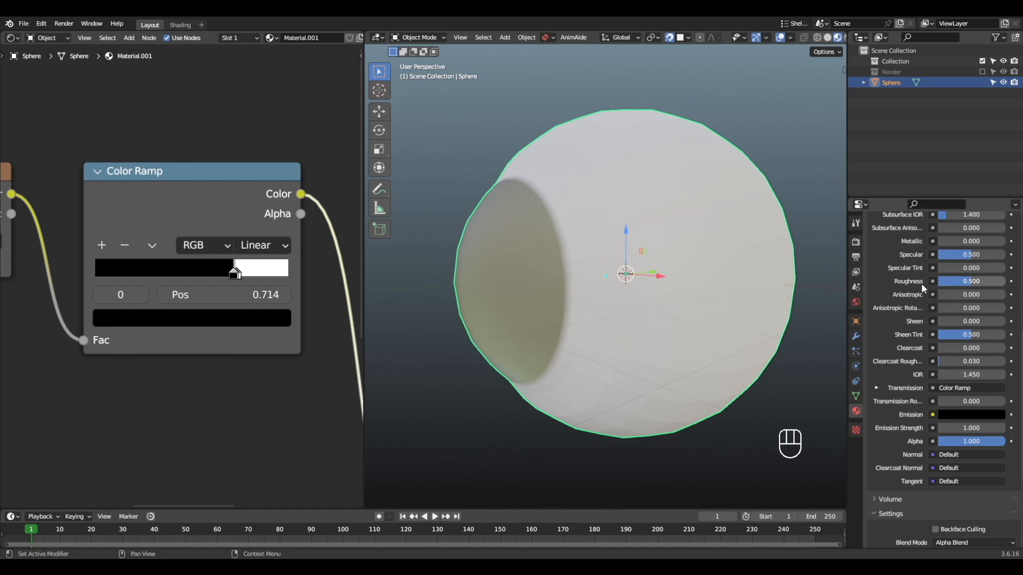
Duplicate the sphere's selected cornea faces in Edit Mode and move the copy along Y into the eyeball
alt+drag(645, 302, 719, 308)
mouse_move(719, 304)
alt+middle_down()
mouse_move(735, 297)
mouse_move(717, 304)
alt+middle_up()
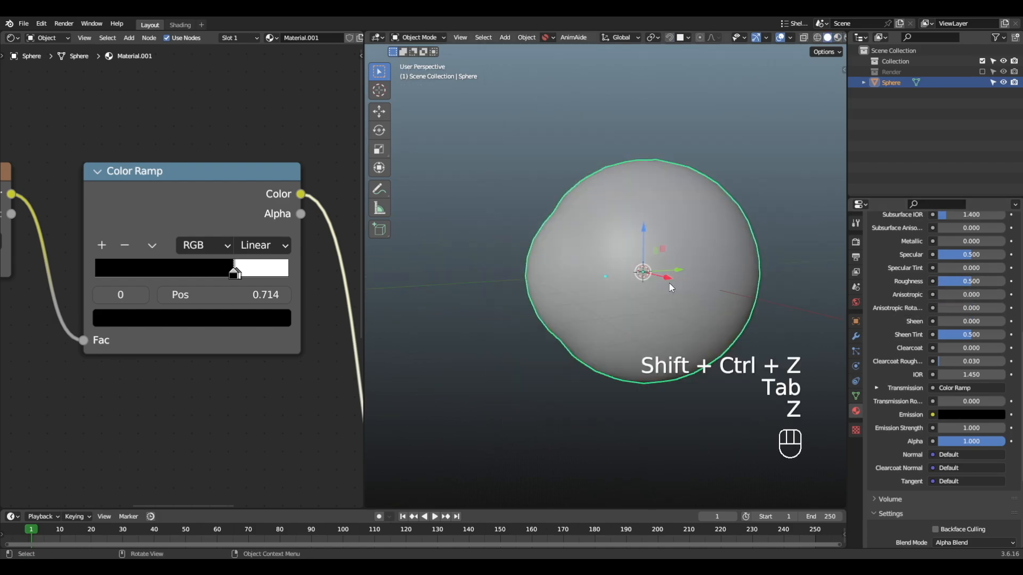
key(Tab)
key(KP_3)
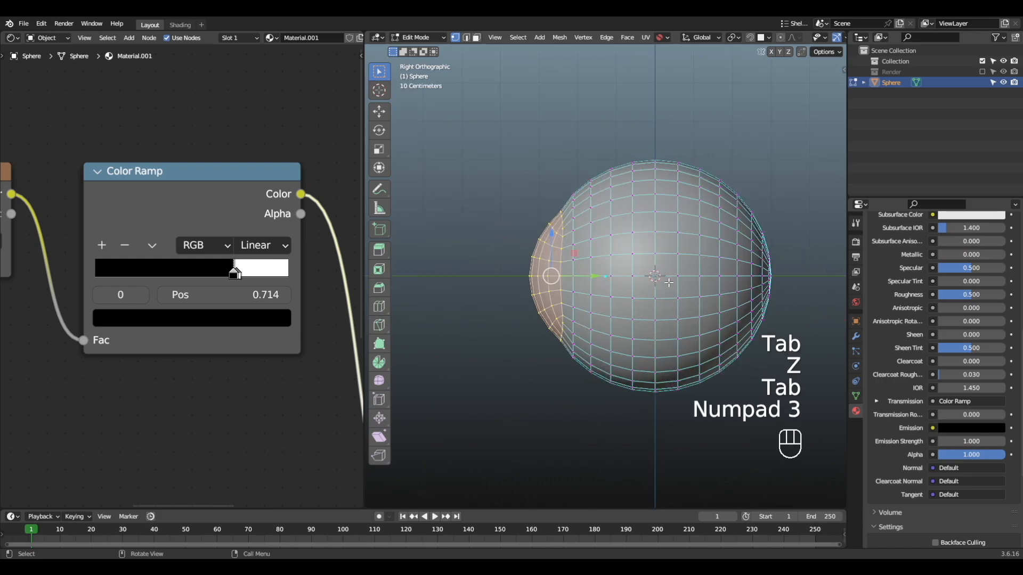
key(z)
click(620, 284)
scroll(617, 288, up, 3)
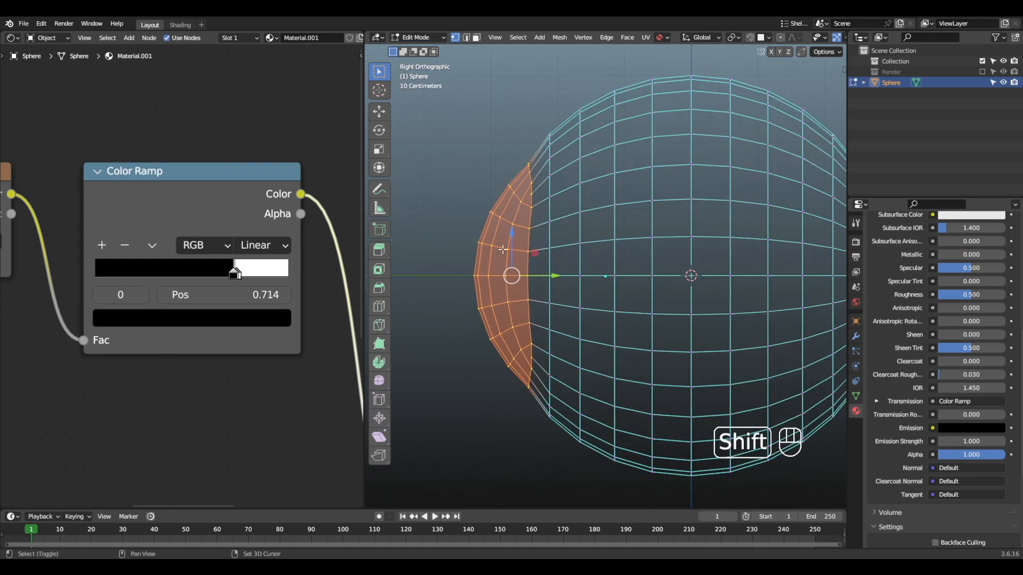
key(shift+d)
right_click(538, 277)
drag(538, 277, 591, 277)
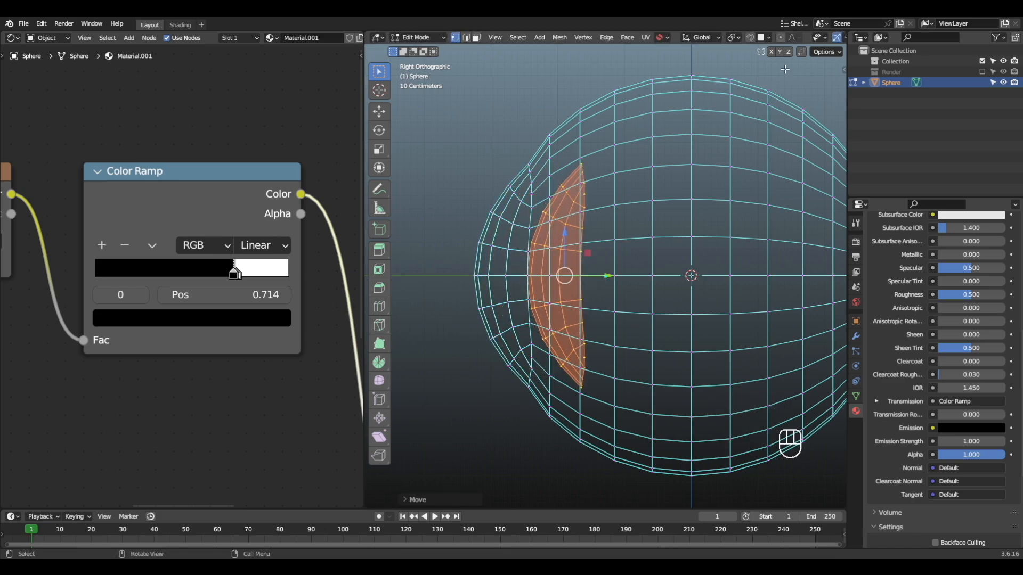
Change the snapping type, flip the duplicated patch with a scale of -1 along Y, and shift it slightly toward the cornea
click(763, 39)
click(744, 69)
drag(599, 280, 606, 276)
key(s)
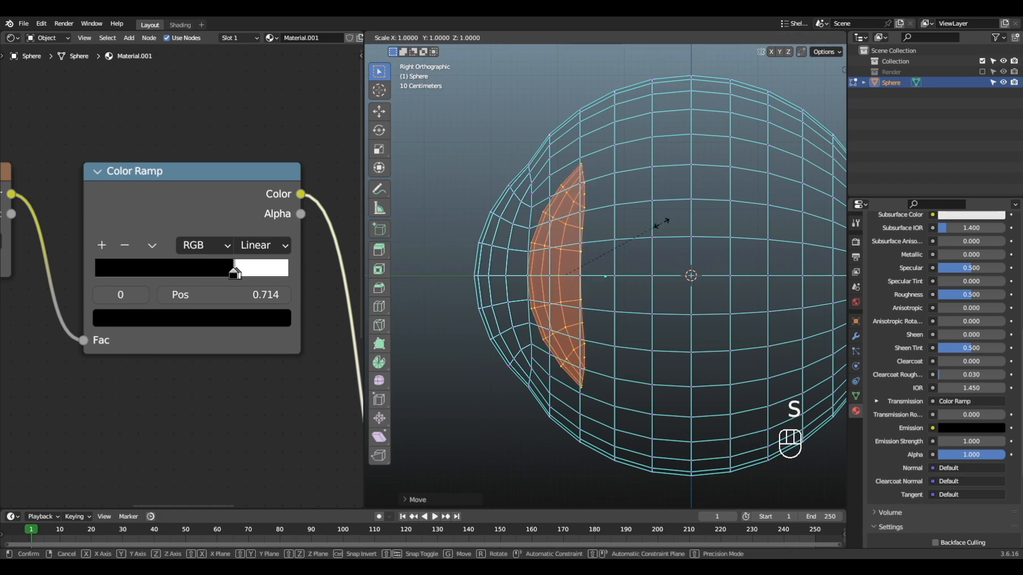
key(y)
key(KP_Subtract)
key(KP_1)
key(KP_Enter)
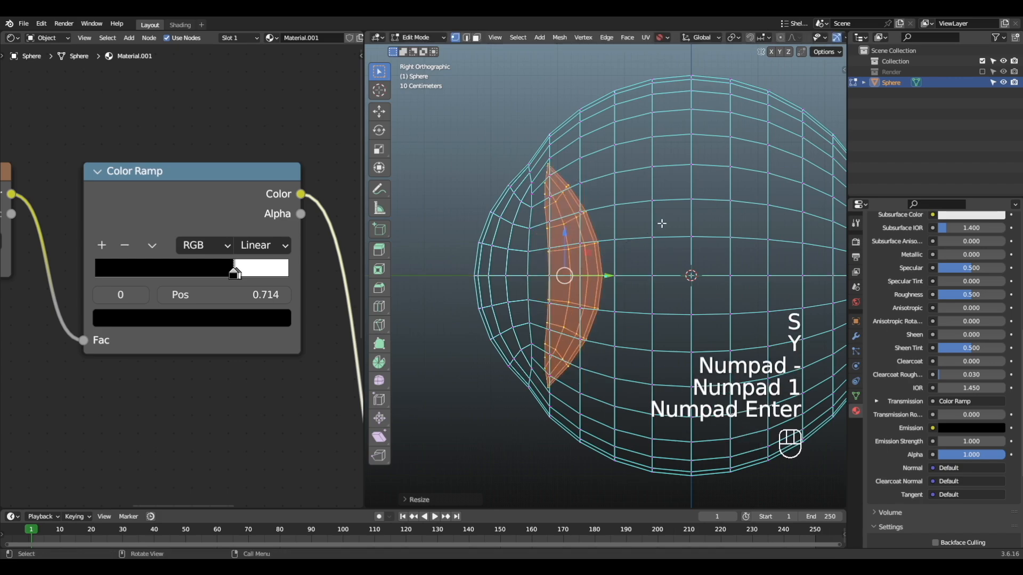
drag(603, 280, 597, 277)
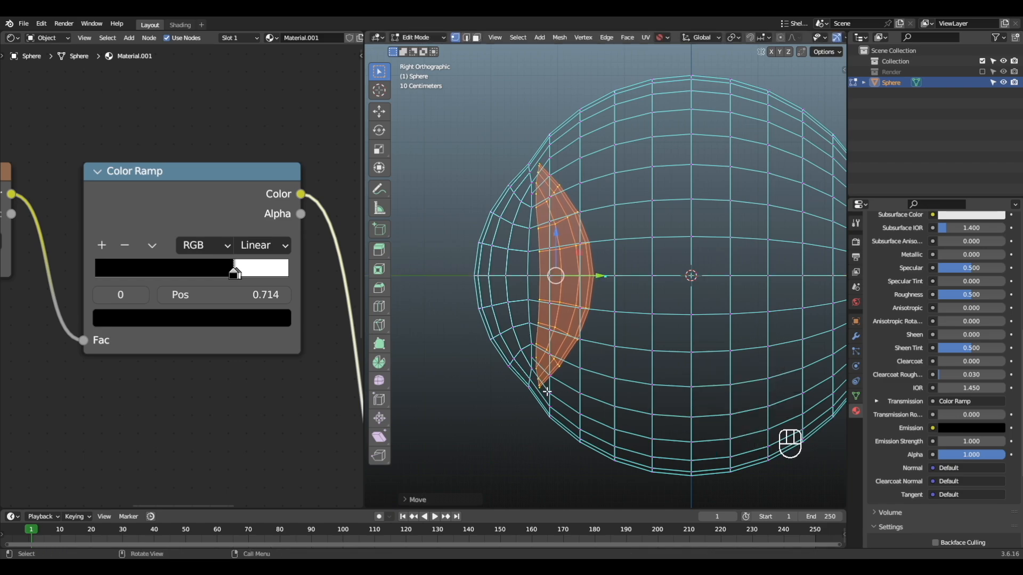
Keep only the duplicated patch's outer rim selected and flatten it with a scale of 0 along Y
ctrl+drag(547, 394, 669, 141)
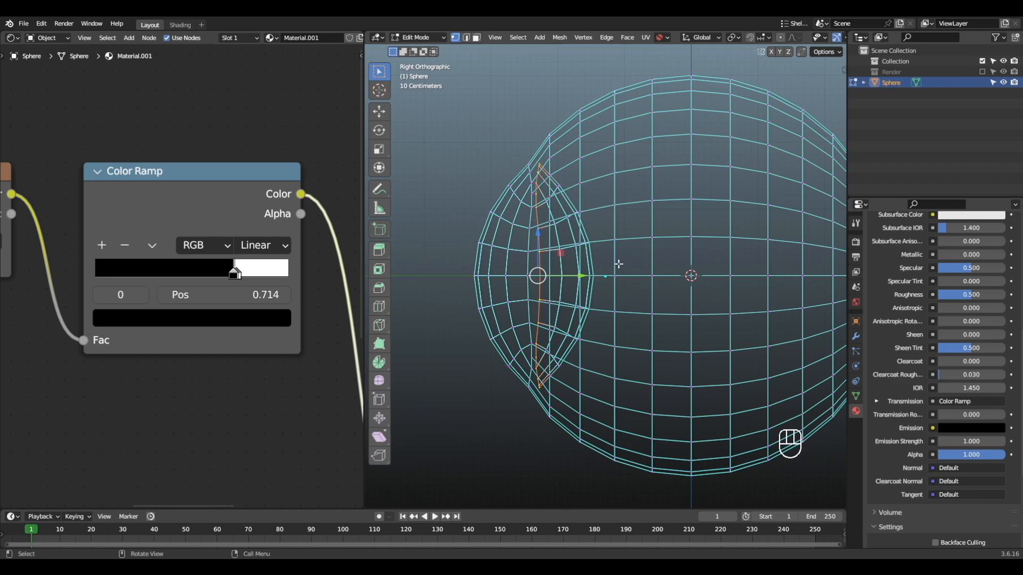
key(s)
key(y)
key(KP_0)
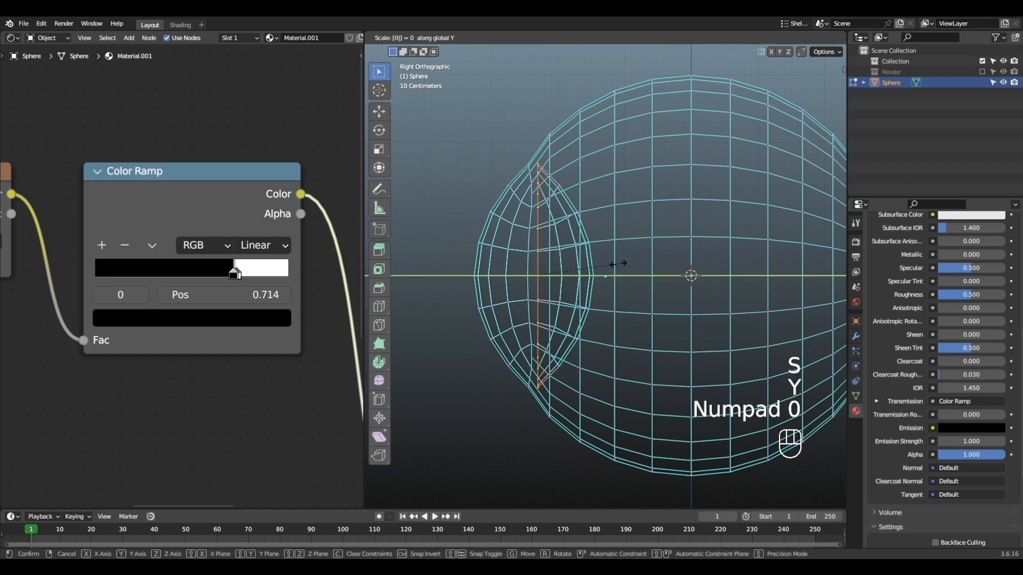
key(KP_Enter)
scroll(510, 131, up, 1)
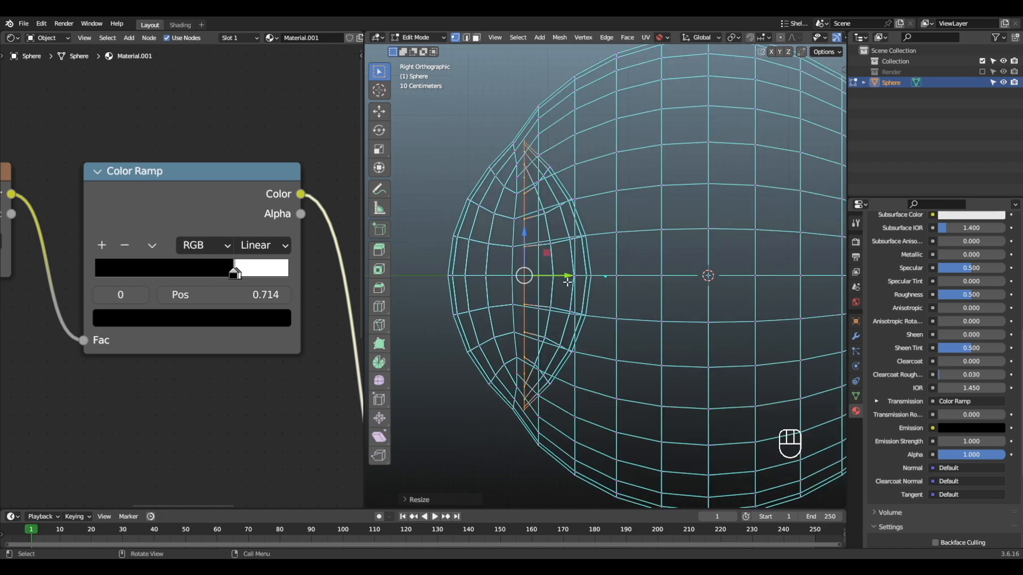
Select the entire linked iris patch and move it slightly along Y toward the cornea
key(a)
key(a)
alt+middle_drag(564, 204, 659, 230)
key(z)
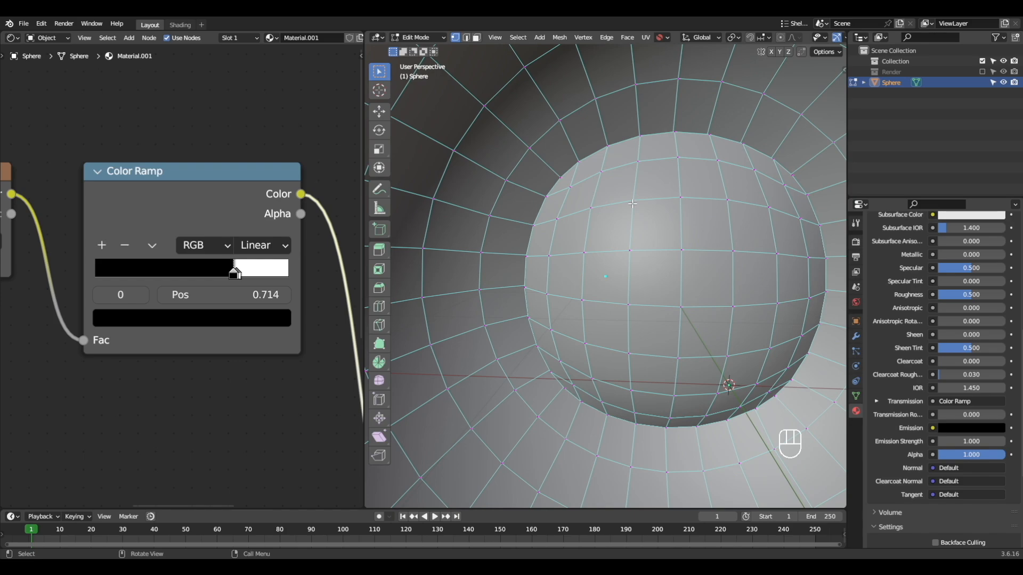
key(l)
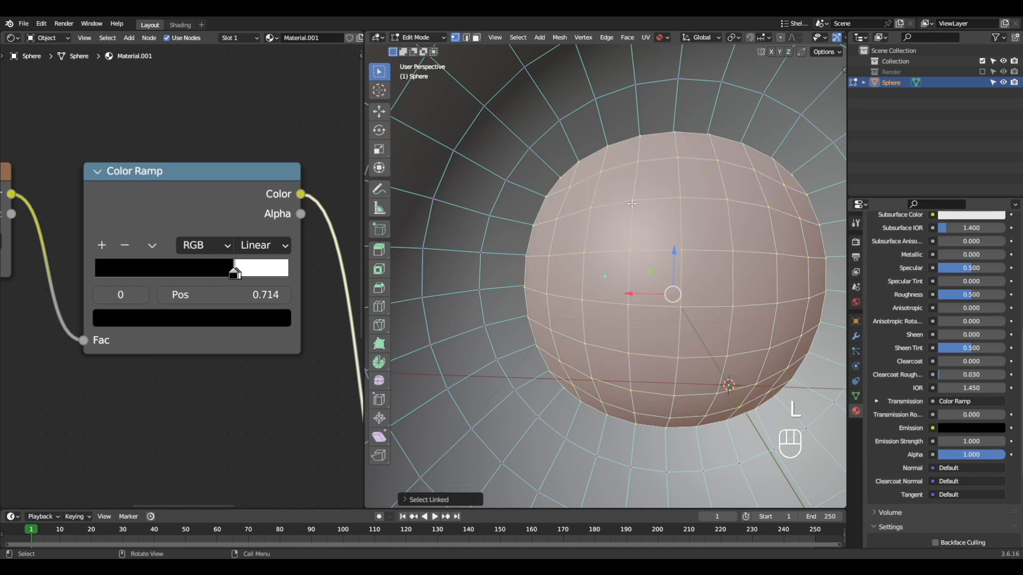
key(KP_3)
key(z)
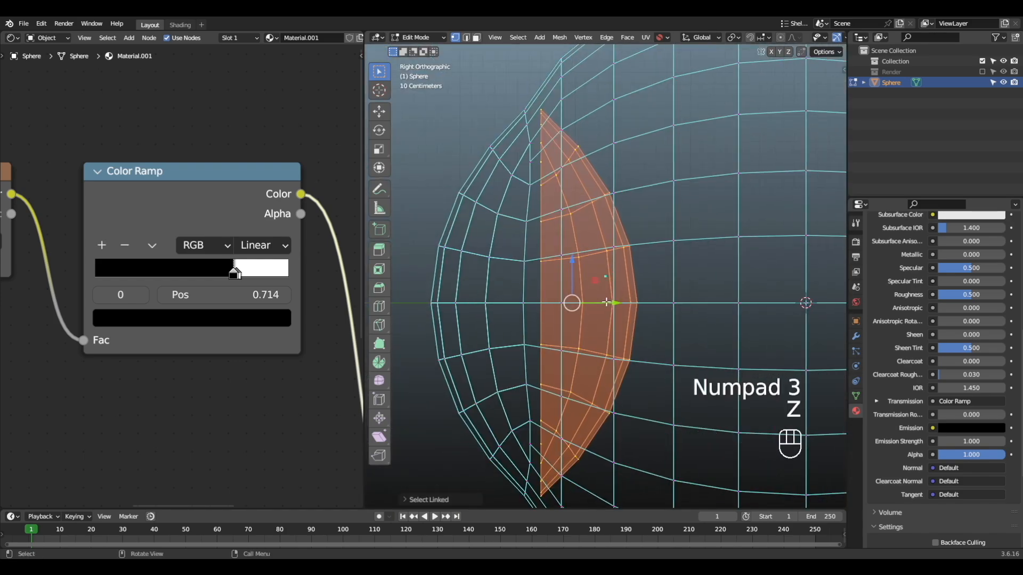
drag(606, 302, 643, 245)
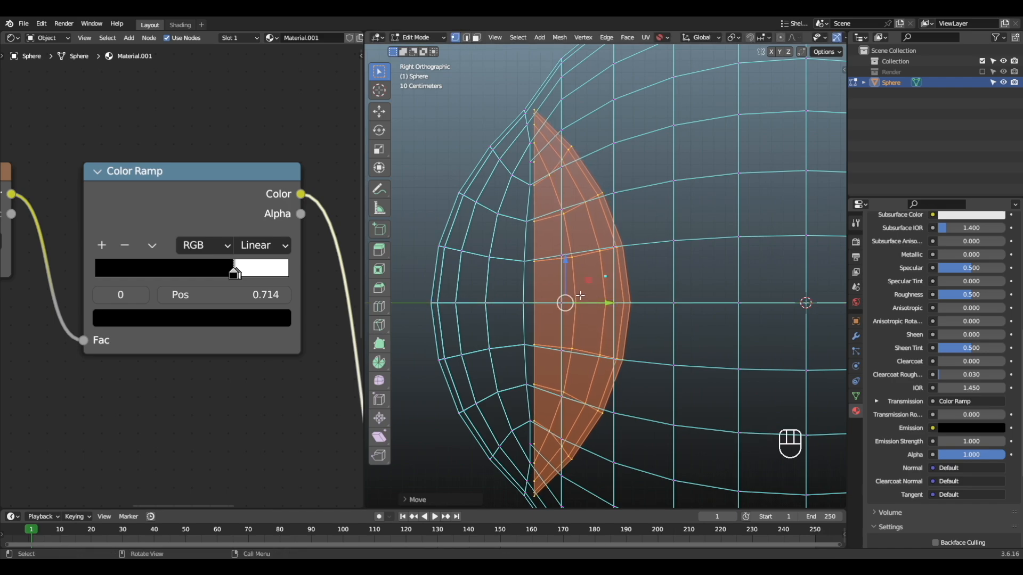
Select the rim vertices where the cornea and iris patch meet and flatten them with a scale of 0 along Y
scroll(600, 310, down, 2)
scroll(496, 301, up, 1)
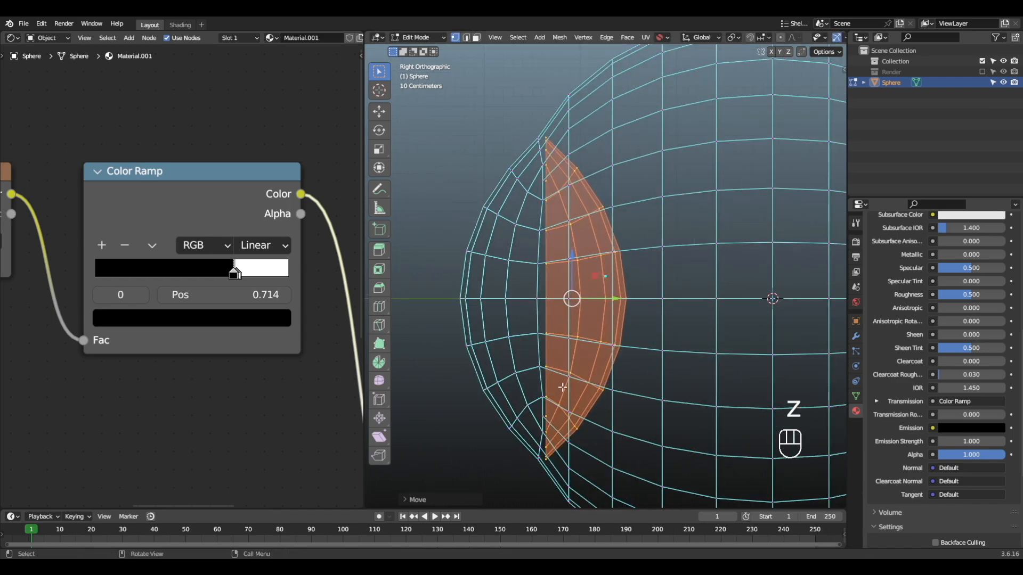
drag(532, 476, 546, 115)
key(s)
key(y)
key(KP_0)
key(KP_Enter)
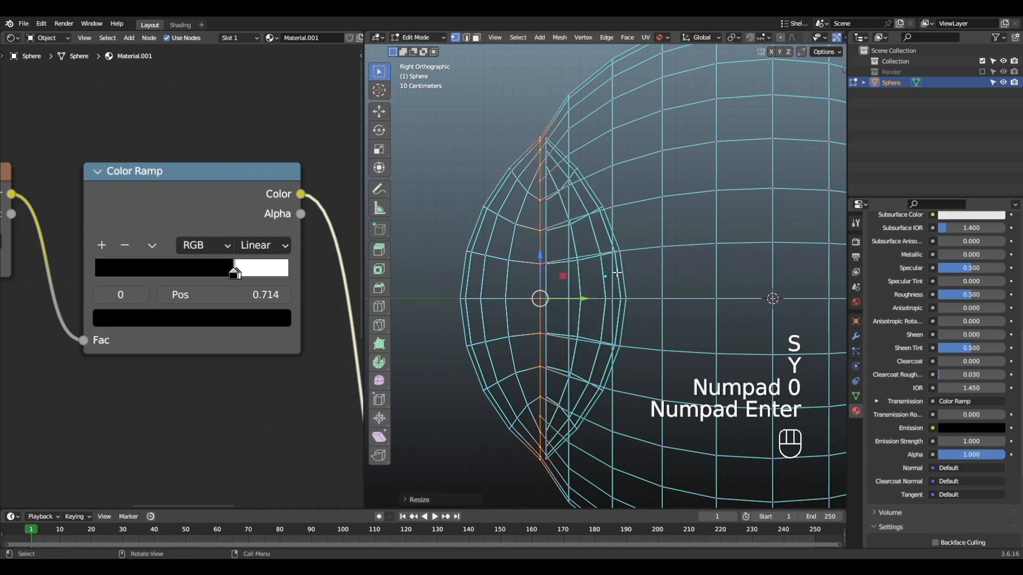
Examine the flattened join between the cornea and the iris patch in solid shading and Object Mode
scroll(577, 303, down, 3)
middle_drag(585, 304, 687, 312)
key(z)
middle_drag(738, 306, 744, 318)
key(Tab)
alt+drag(670, 313, 564, 303)
key(KP_3)
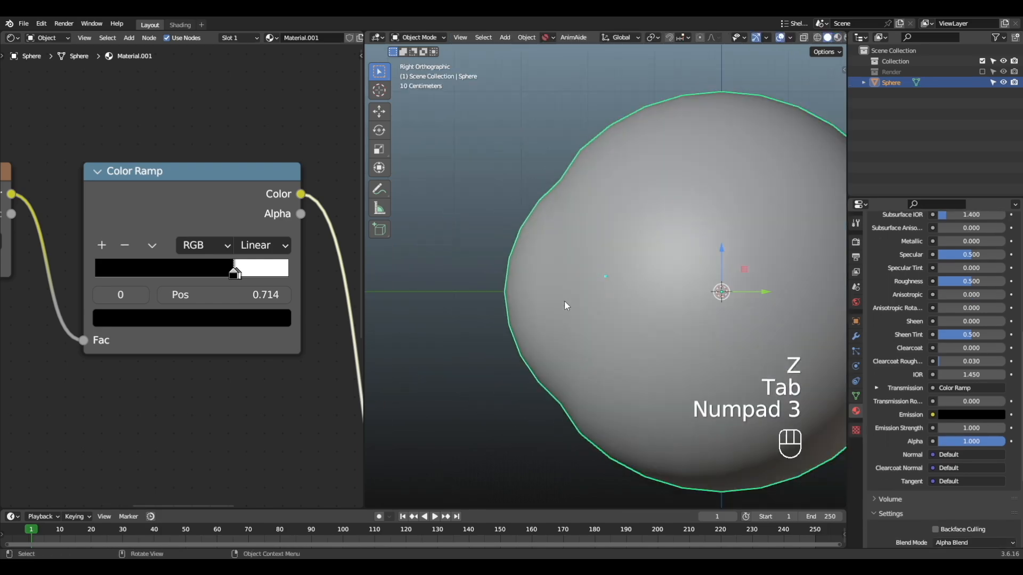
key(z)
Return to Edit Mode, clear the selection, and select the whole linked iris patch behind the cornea
key(Tab)
key(a)
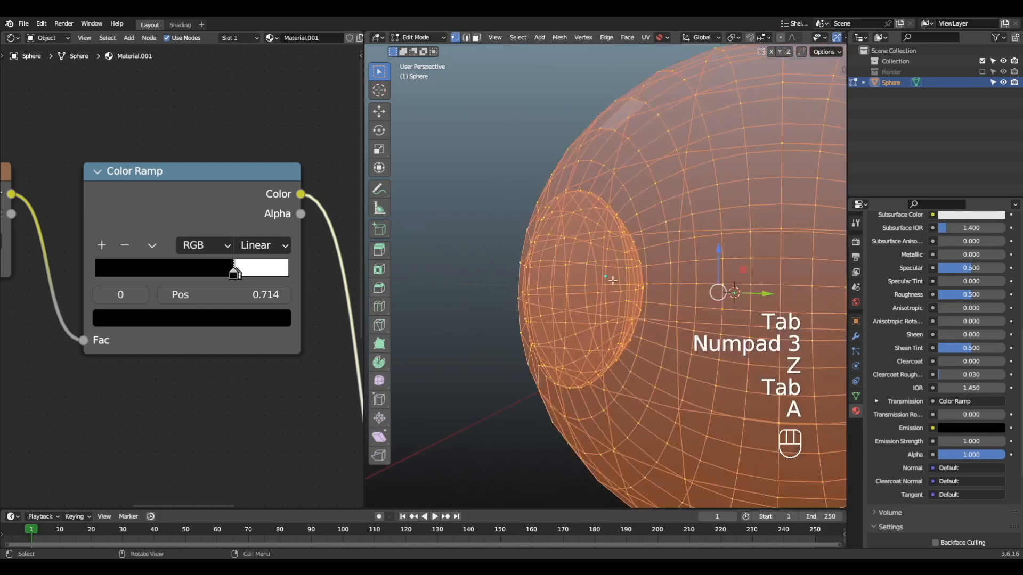
middle_drag(650, 264, 597, 307)
key(a)
key(a)
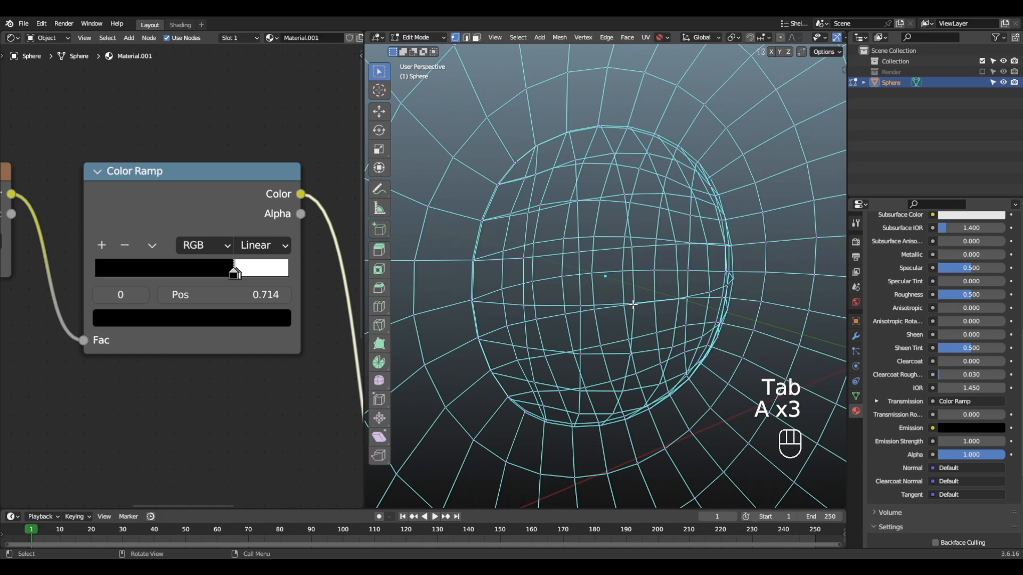
key(l)
key(z)
scroll(618, 298, up, 3)
scroll(609, 240, down, 1)
alt+drag(575, 227, 630, 334)
alt+drag(595, 274, 551, 270)
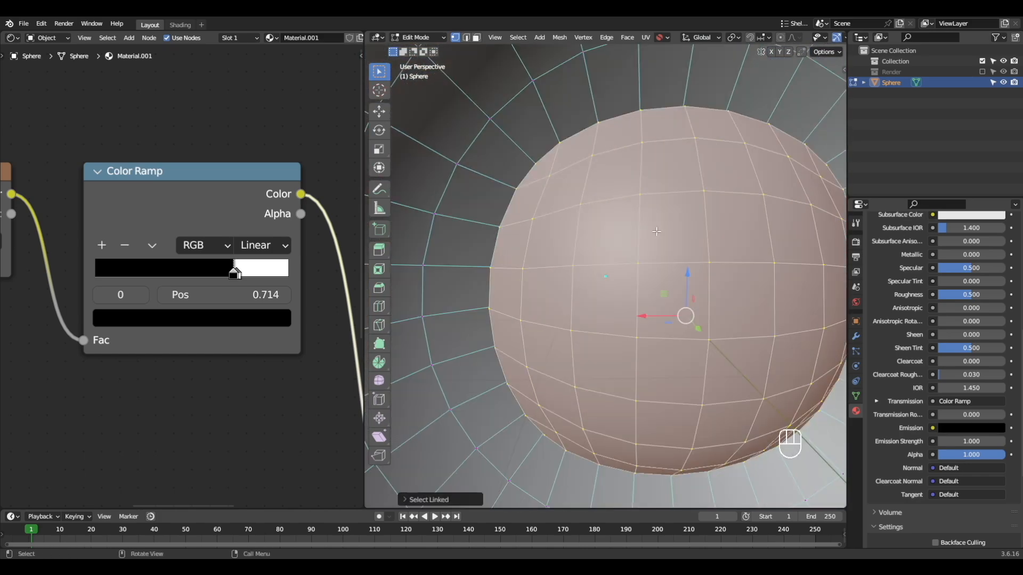
alt+drag(613, 323, 660, 332)
Add a second material slot with a new material for the selected iris patch
key(KP_3)
key(z)
scroll(555, 330, down, 4)
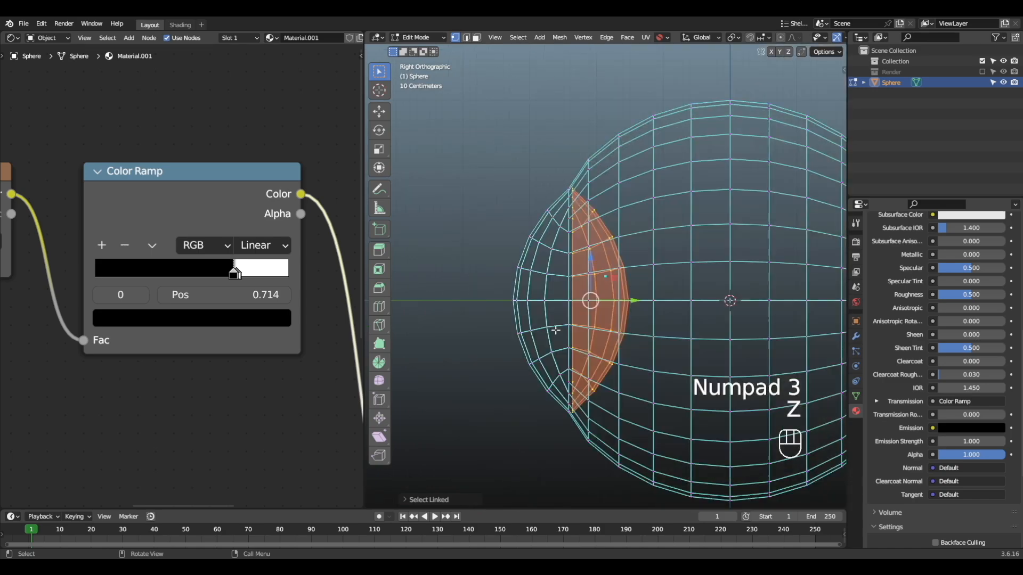
scroll(894, 281, up, 10)
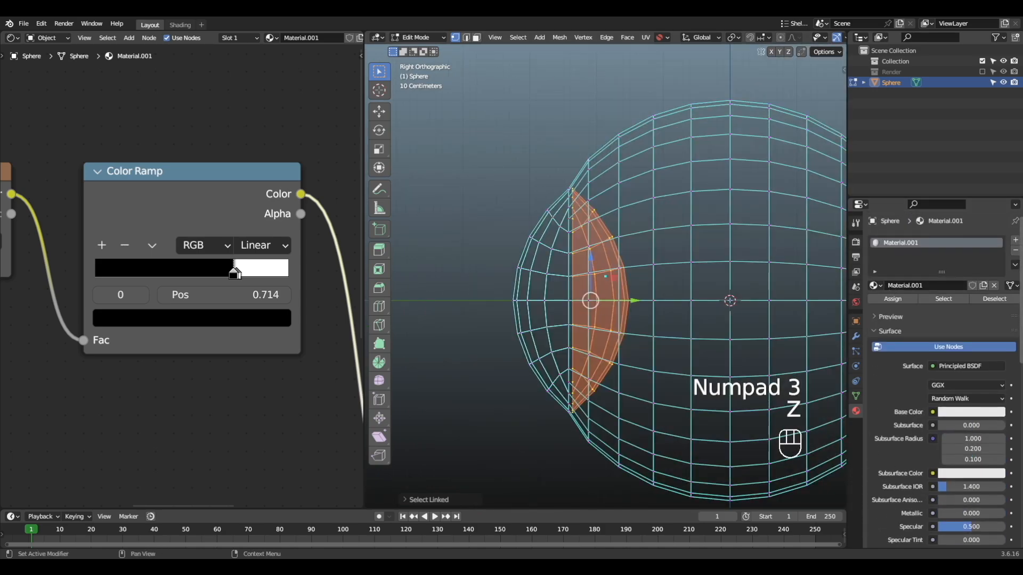
click(1015, 242)
click(946, 307)
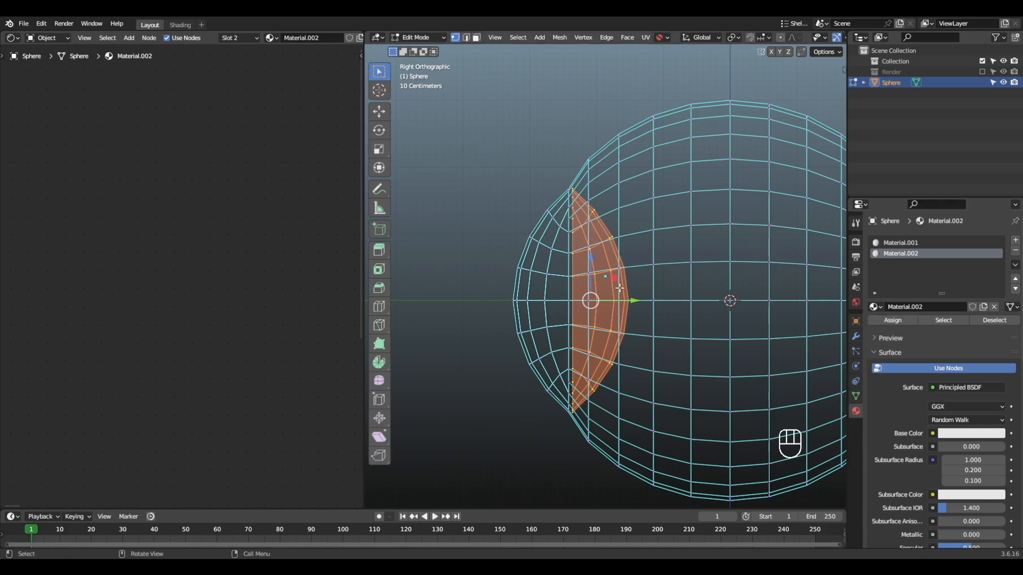
Rename the first material to "eye" and the second one to "iris"
middle_drag(620, 288, 601, 277)
scroll(607, 269, up, 6)
alt+middle_drag(598, 330, 578, 292)
key(KP_3)
scroll(577, 292, down, 5)
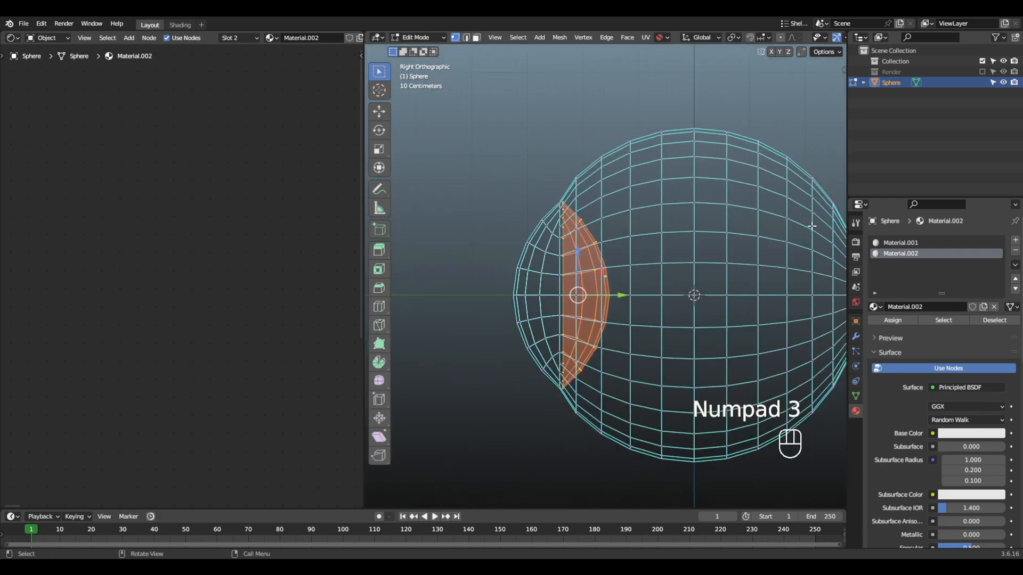
click(900, 243)
double_click(887, 243)
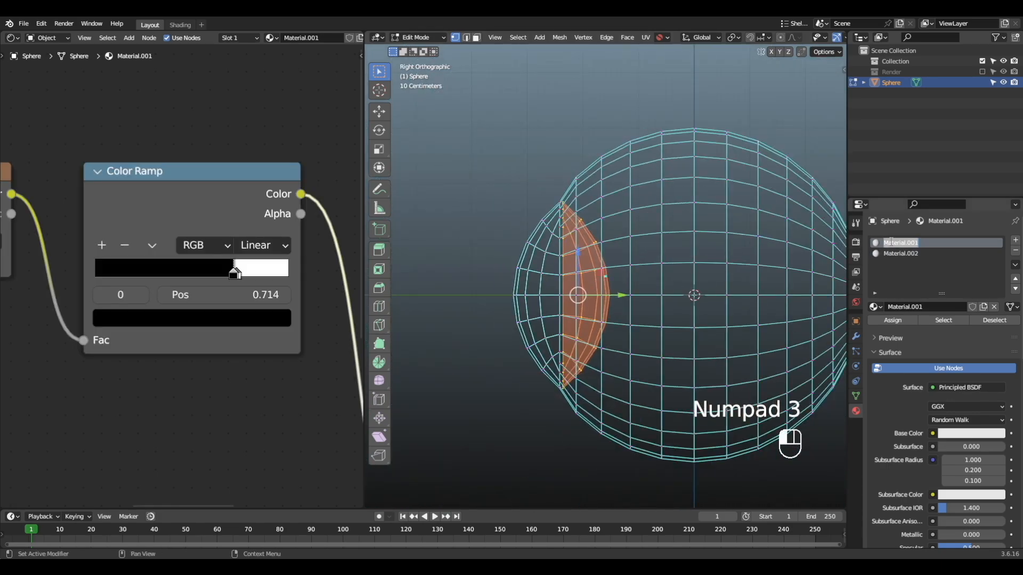
text(eye)
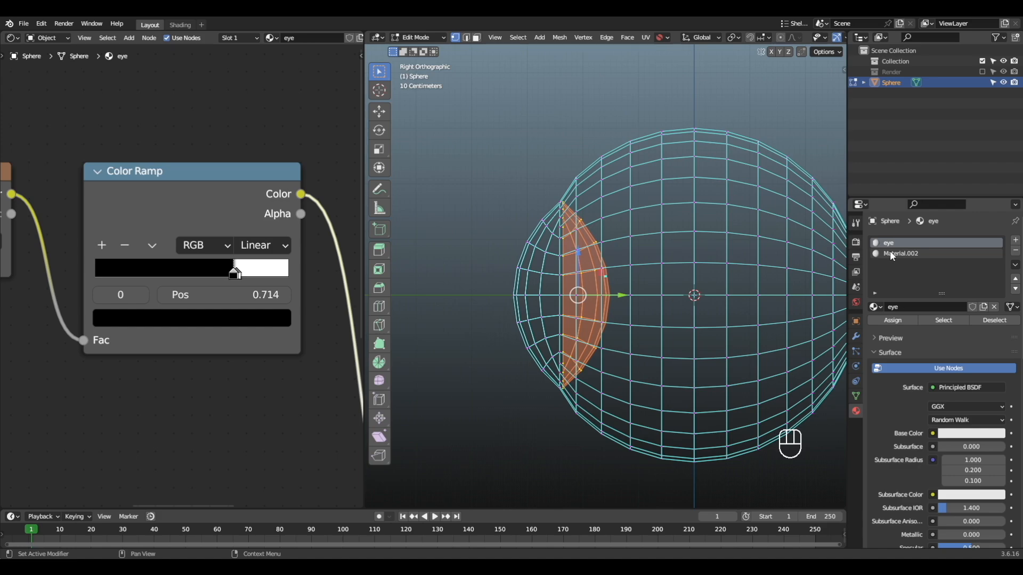
double_click(889, 252)
text(iris)
key(Return)
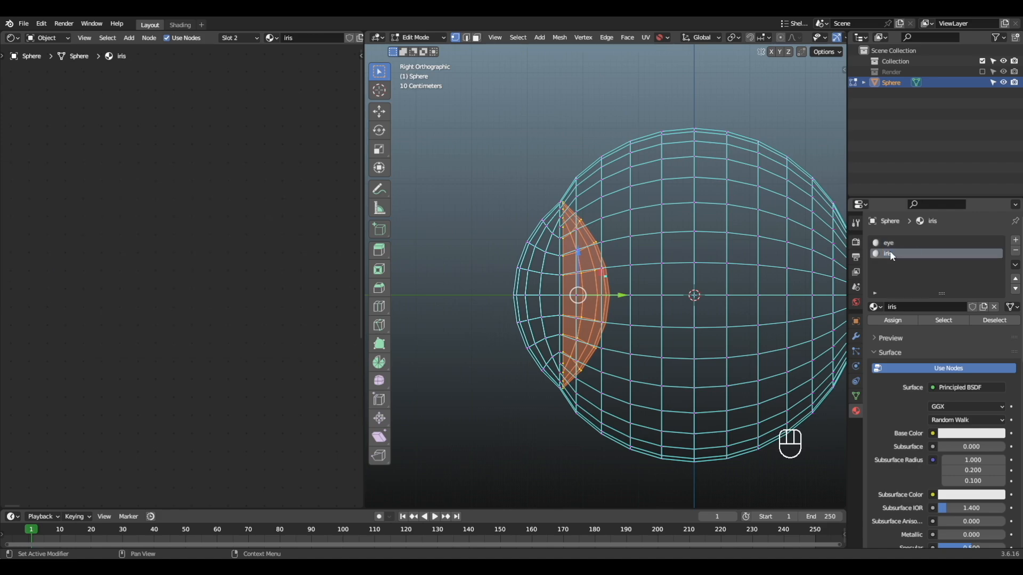
Leave Edit Mode and display the eyeball's front in Material Preview shading
key(Tab)
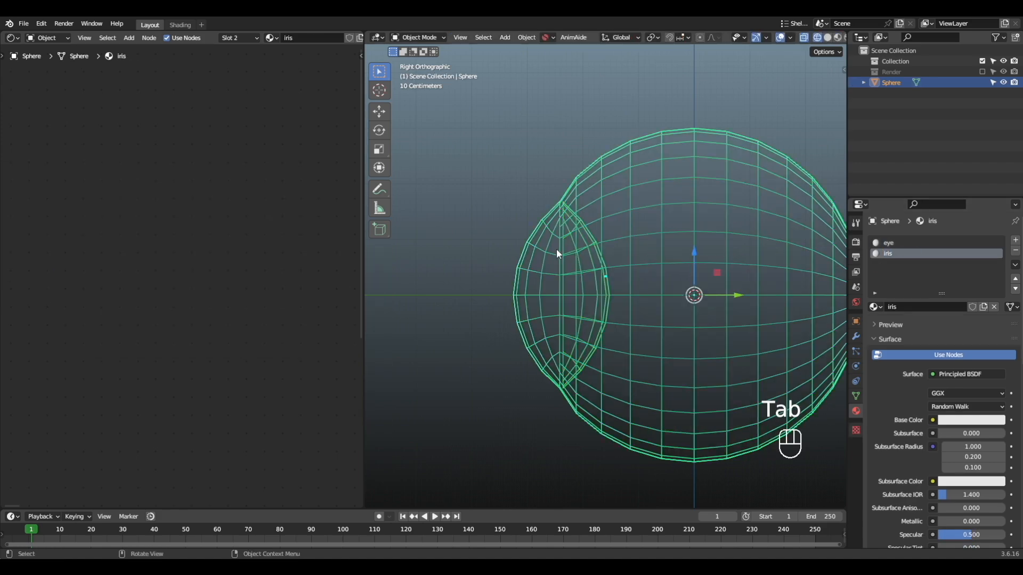
key(z)
alt+middle_drag(588, 251, 734, 251)
key(z)
alt+middle_drag(669, 352, 646, 348)
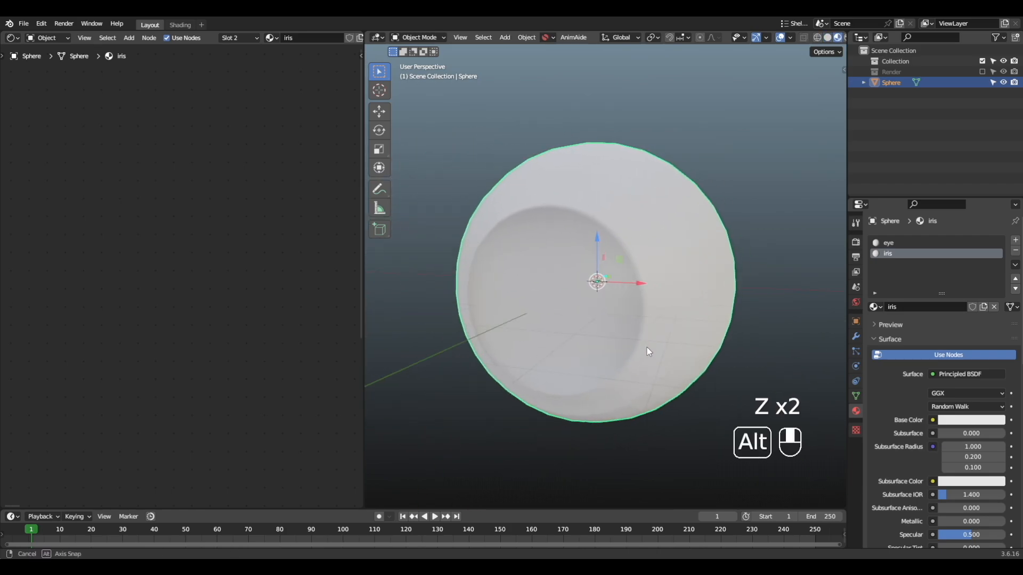
Set the iris material's Principled BSDF Base Color to red
click(881, 254)
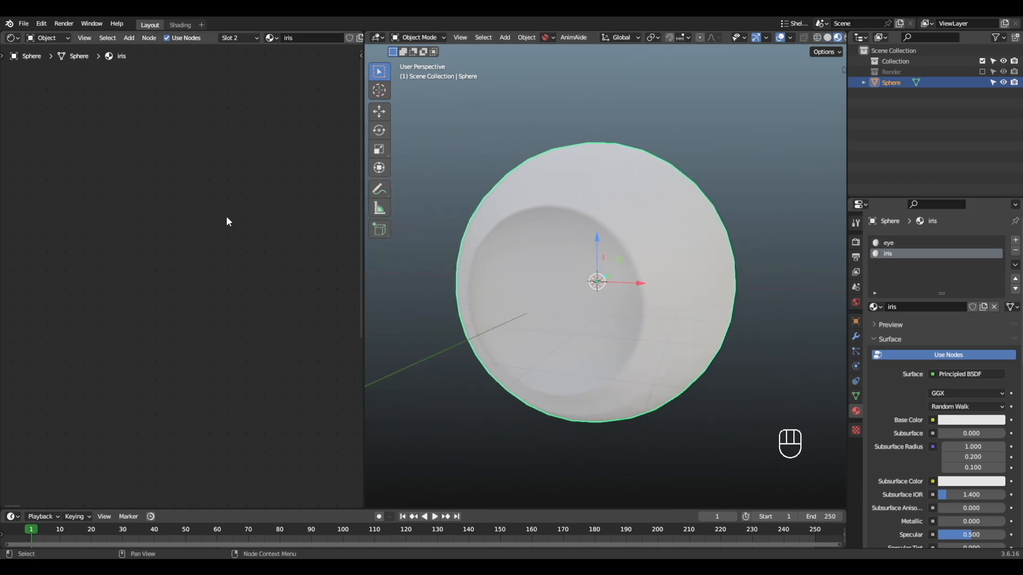
scroll(226, 265, down, 4)
shift+middle_drag(228, 265, 121, 230)
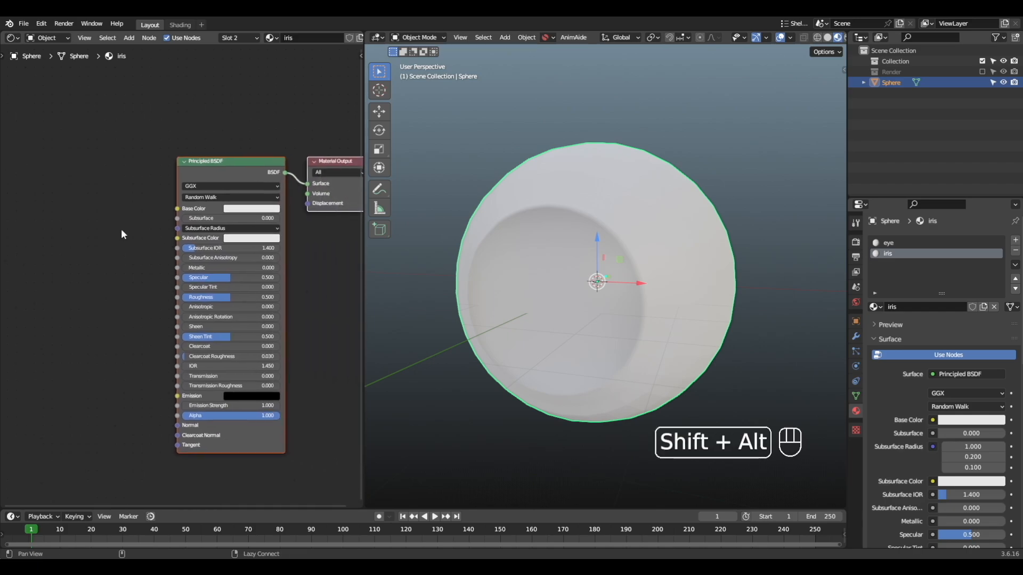
click(257, 209)
ctrl+drag(262, 111, 262, 146)
alt+middle_drag(578, 214, 607, 219)
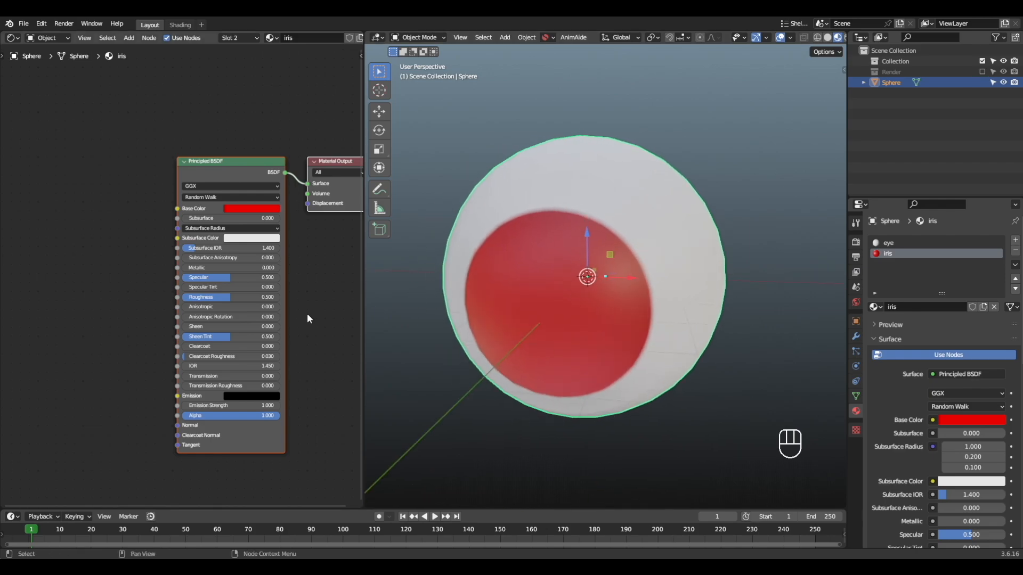
Add Texture Coordinate and Mapping nodes to the iris material using the Node Wrangler texture setup, and delete its Image Texture node
scroll(265, 283, down, 9)
alt+shift+middle_drag(201, 310, 226, 303)
alt+middle_drag(548, 305, 614, 286)
alt+shift+middle_drag(161, 259, 206, 259)
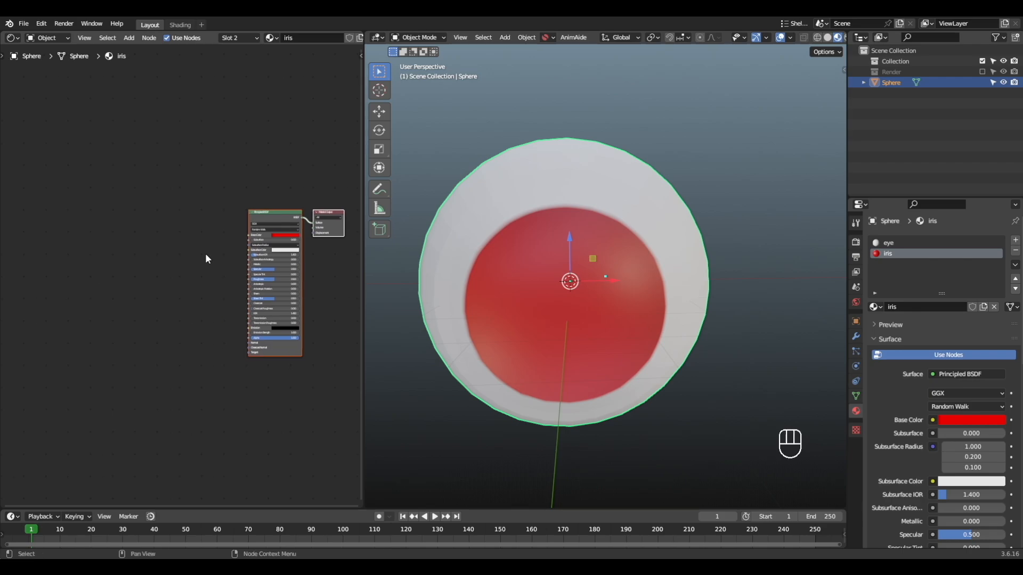
scroll(271, 226, up, 2)
alt+shift+middle_drag(270, 226, 188, 255)
key(ctrl+t)
click(187, 256)
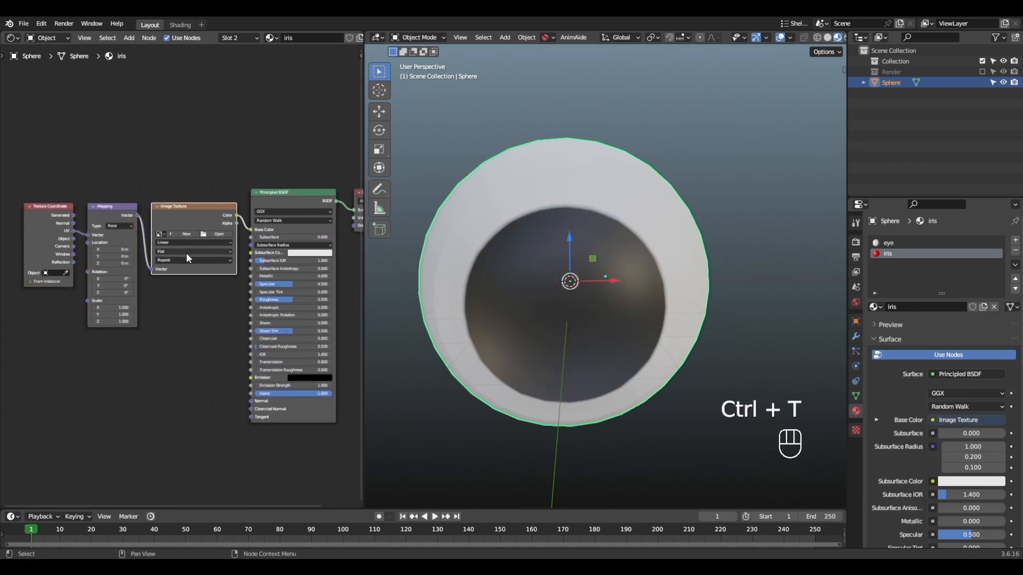
key(x)
scroll(173, 264, down, 1)
alt+shift+middle_drag(140, 298, 194, 291)
scroll(176, 274, up, 3)
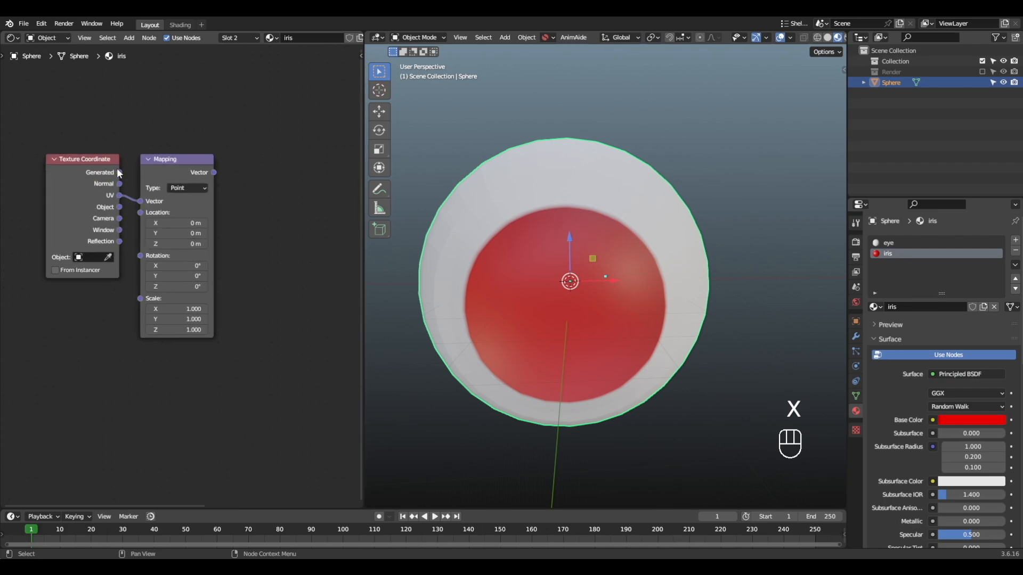
Link the Generated coordinates to the Mapping node's Vector and move both nodes farther from the Principled BSDF
drag(117, 170, 141, 201)
scroll(165, 203, down, 2)
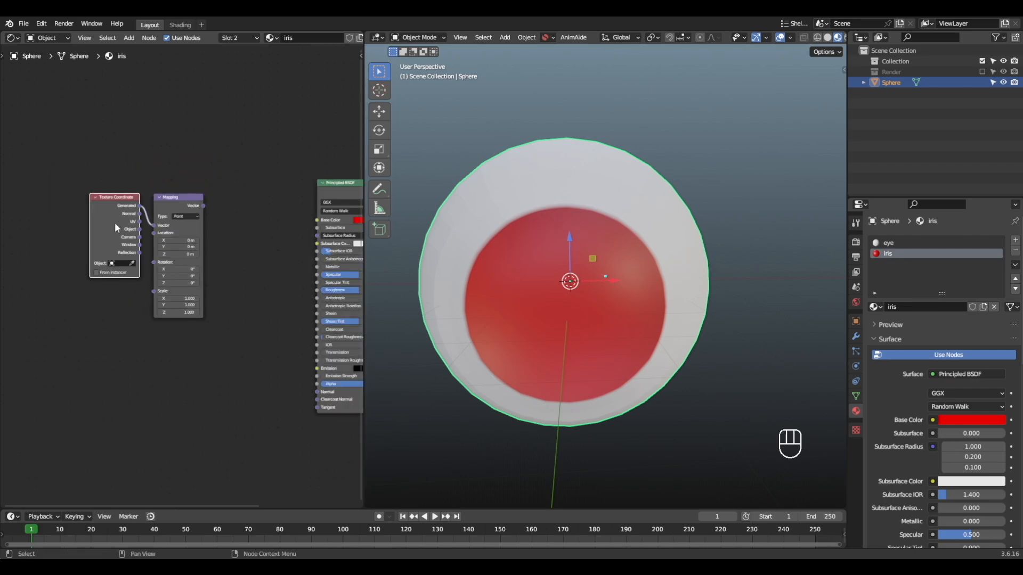
scroll(115, 226, down, 4)
drag(77, 321, 178, 261)
ctrl+drag(178, 261, 88, 260)
click(161, 245)
scroll(160, 250, up, 1)
middle_drag(153, 263, 204, 267)
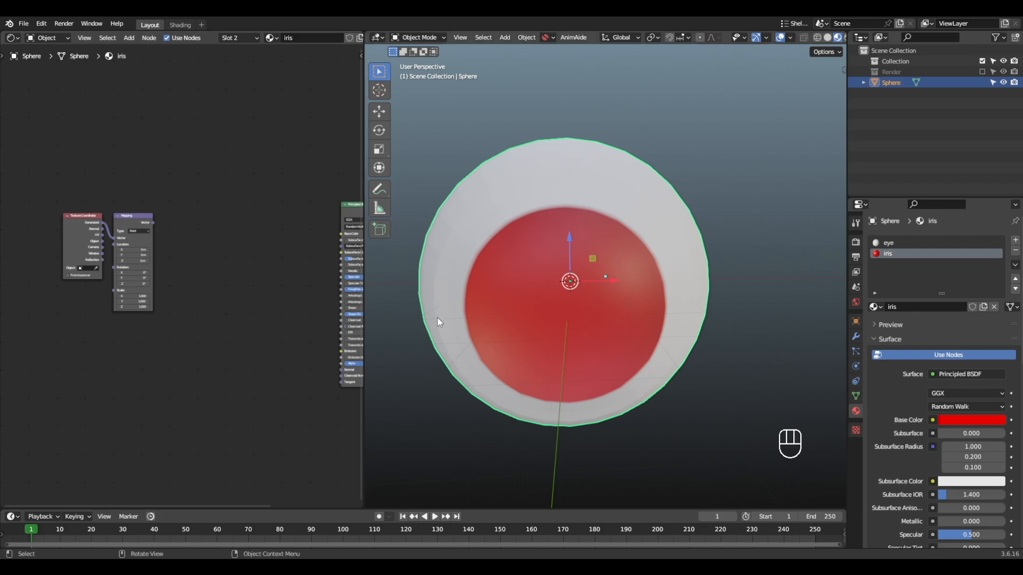
Add a Gradient Texture node beside the Mapping node and connect the Mapping Vector output to it
key(shift+a)
text(gradi)
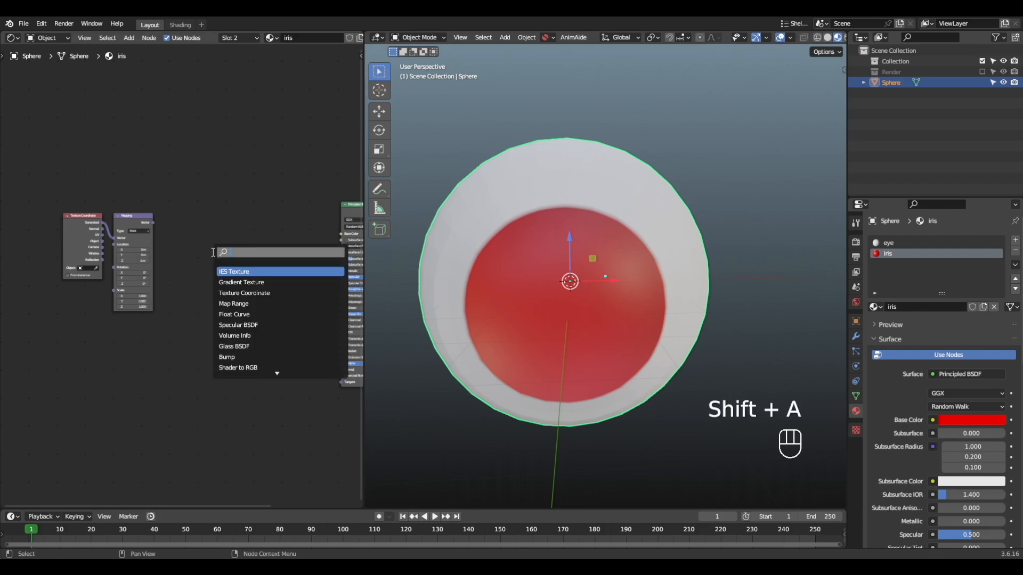
key(Return)
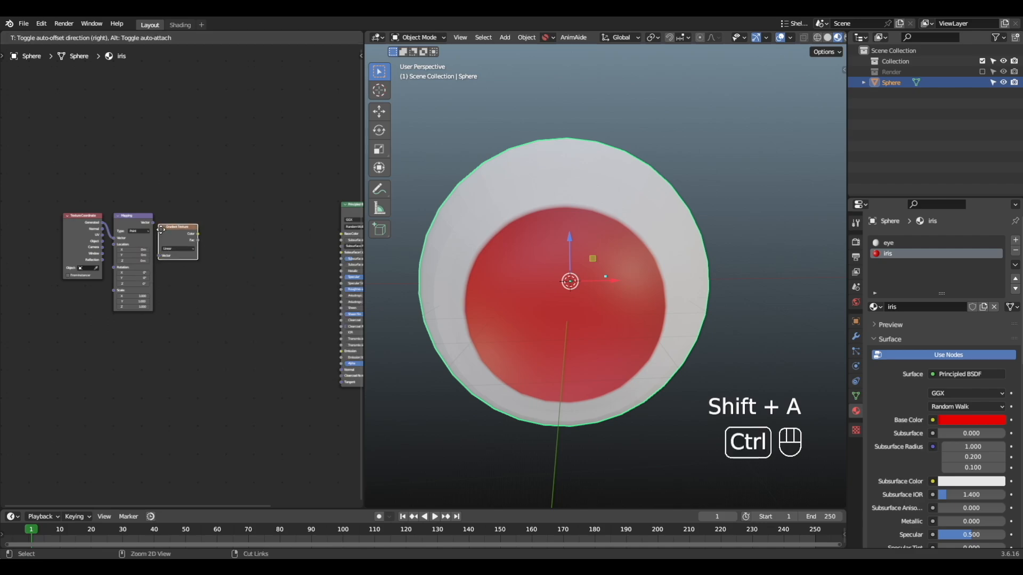
click(163, 228)
alt+right_drag(141, 232, 177, 233)
scroll(162, 240, up, 4)
middle_drag(147, 248, 165, 263)
scroll(200, 240, up, 1)
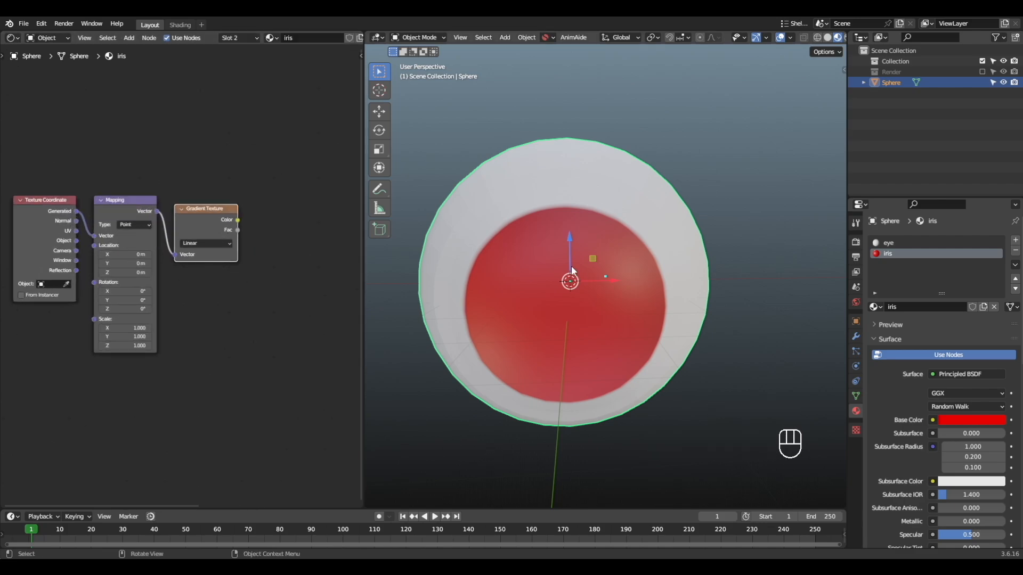
Preview the Gradient Texture's output directly on the iris from the front orthographic view
key(KP_1)
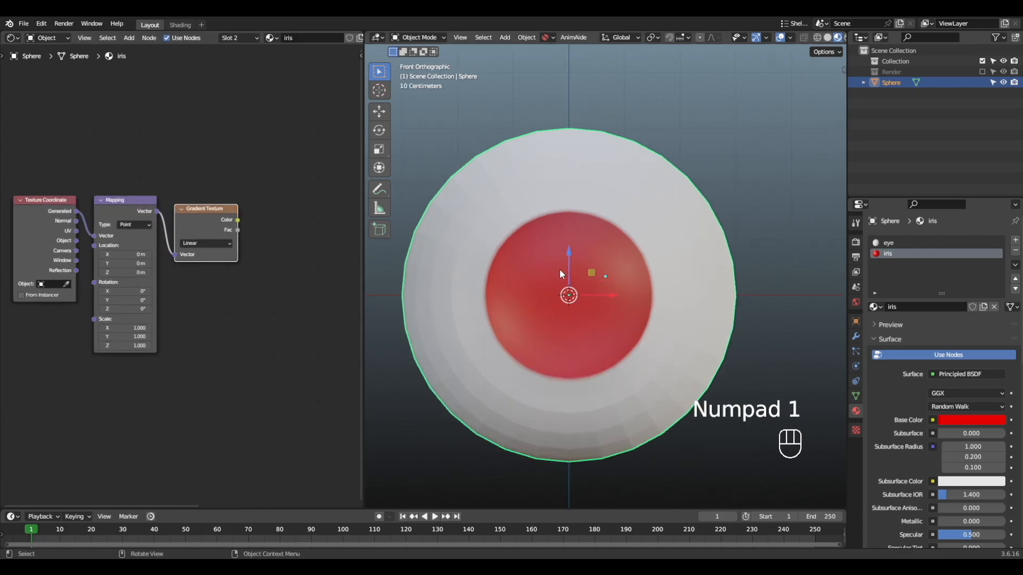
ctrl+shift+click(190, 220)
scroll(85, 213, up, 2)
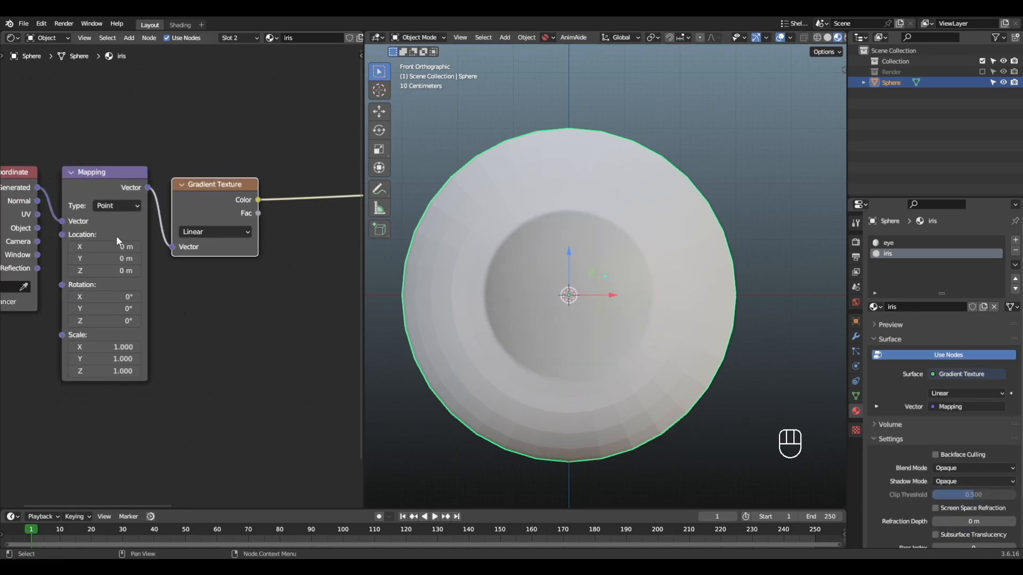
Set the Mapping node's Location to -0.5 m on X and copy that value to Z
click(137, 269)
text(-)
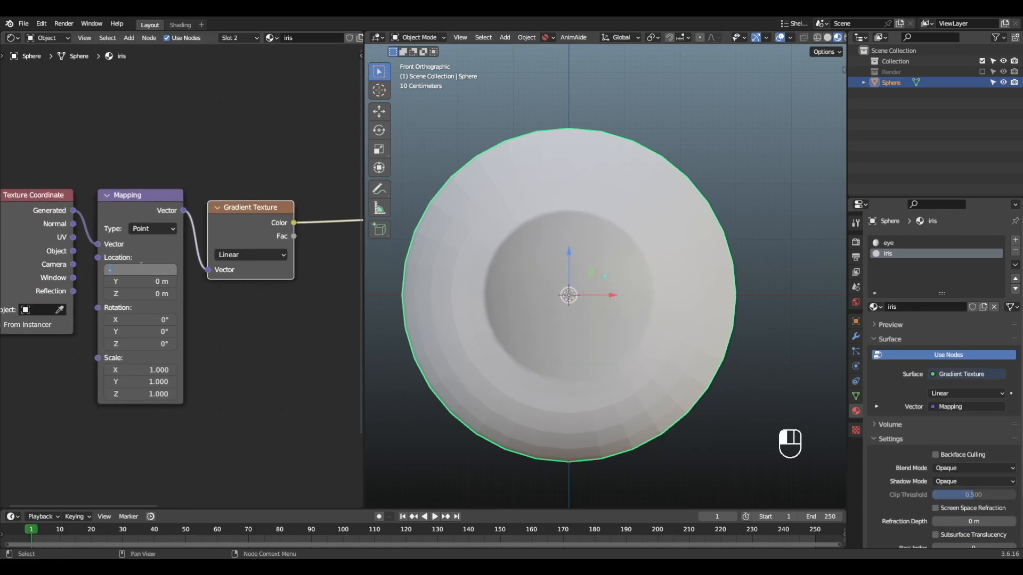
text(0.5)
key(Return)
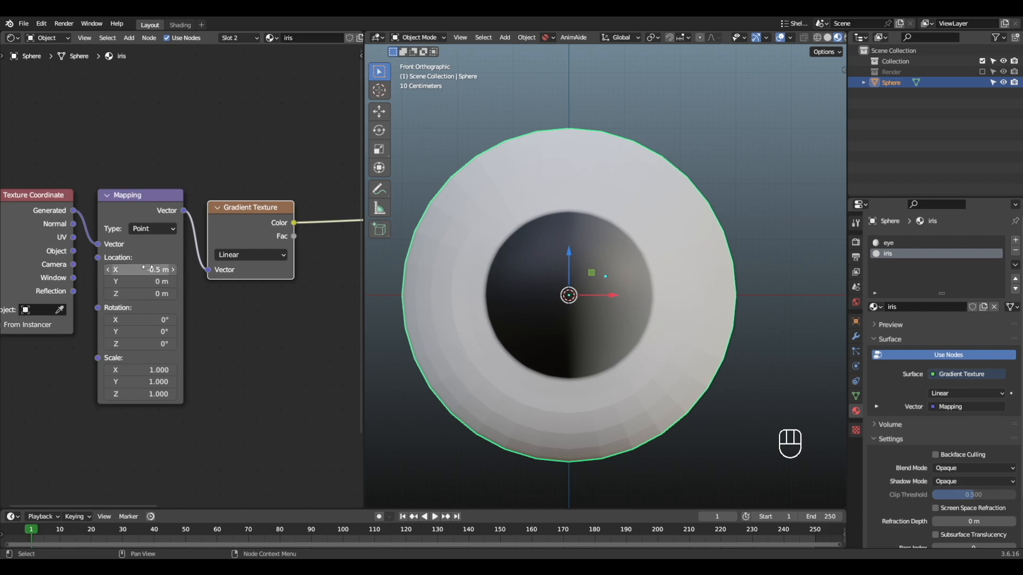
key(ctrl+c)
key(ctrl+v)
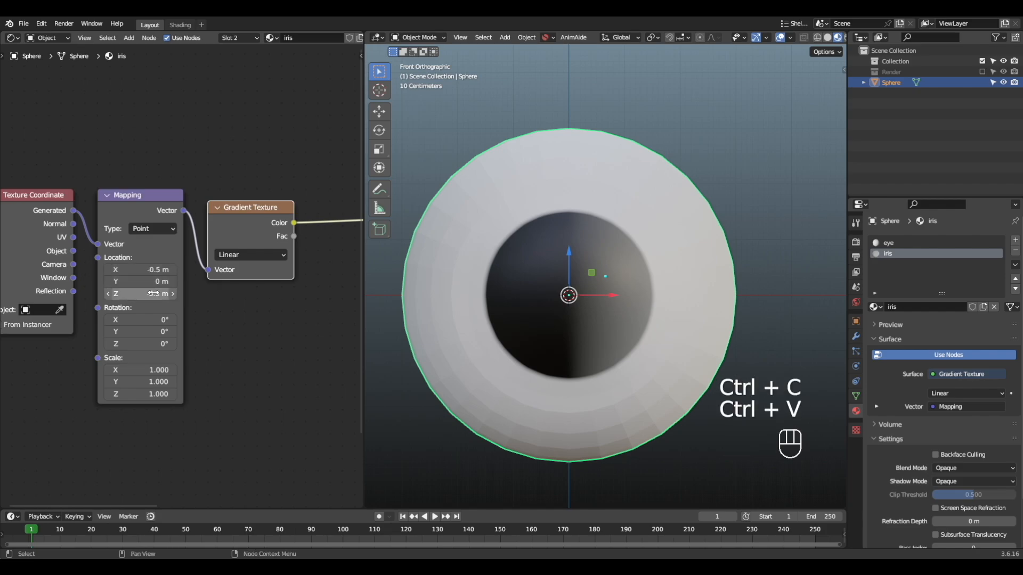
Switch the iris material's Gradient Texture to Spherical and insert a Color Ramp node on its output link
click(262, 256)
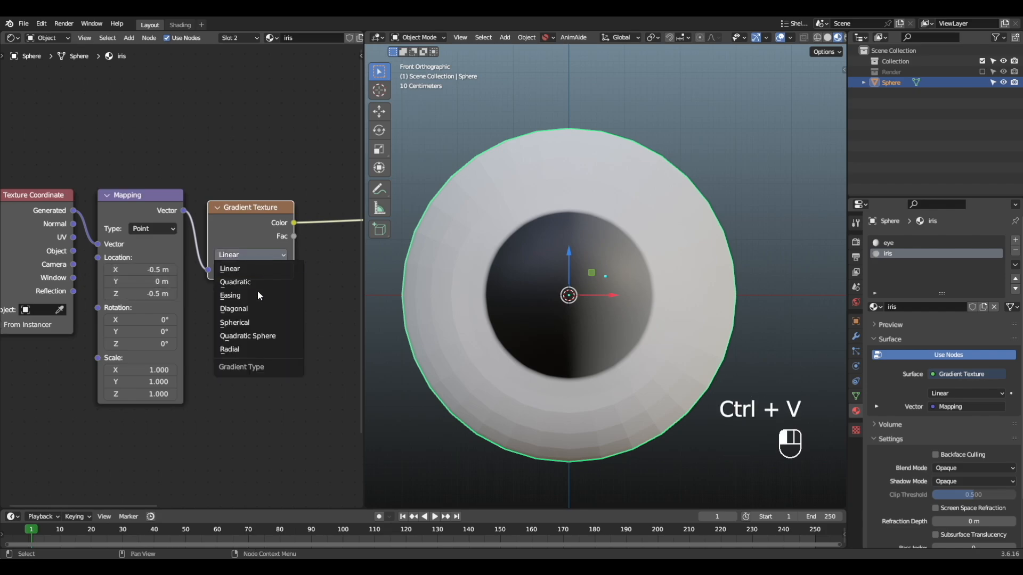
click(253, 318)
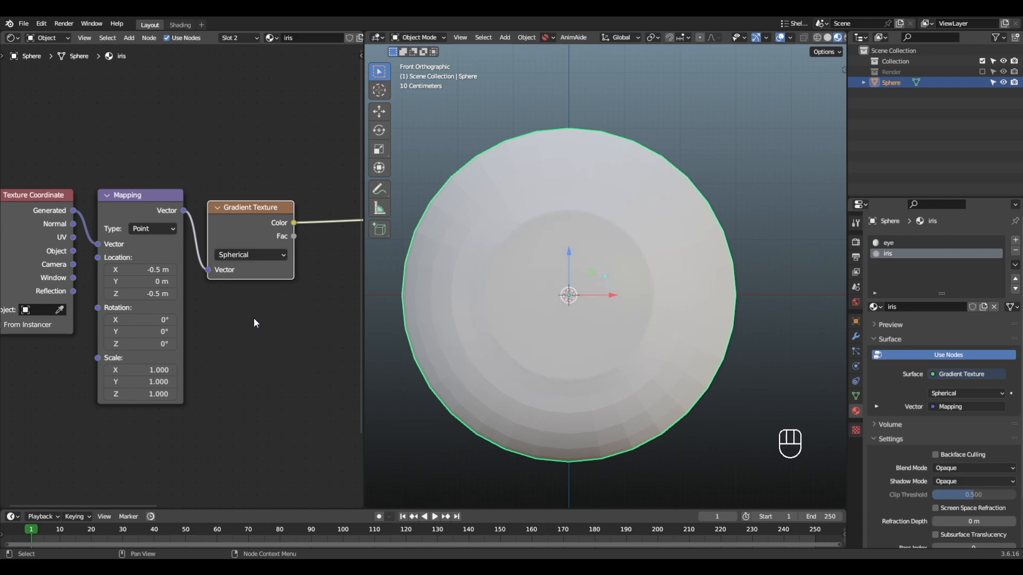
scroll(253, 318, down, 2)
key(shift+a)
click(200, 266)
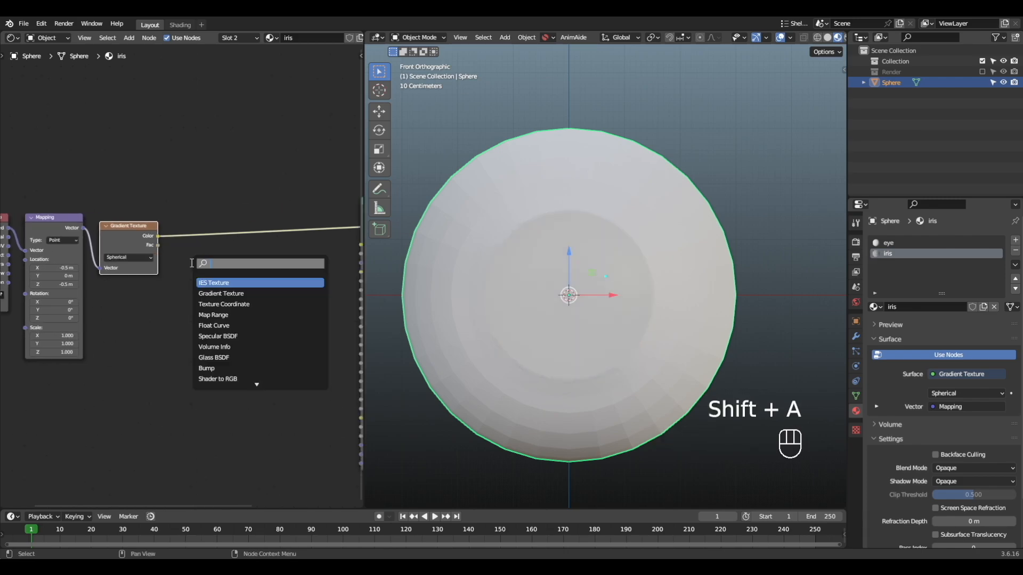
text(ram)
key(Return)
click(192, 231)
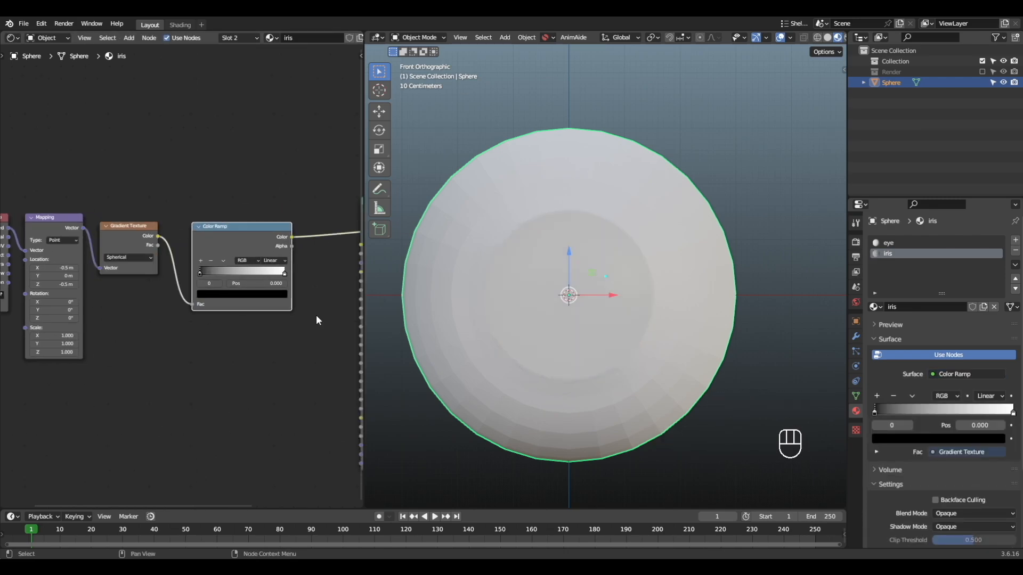
Sharpen the iris Color Ramp's black-to-white transition, with the white stop at position 0.723, and check it on the eyeball
scroll(307, 285, up, 2)
drag(264, 271, 289, 269)
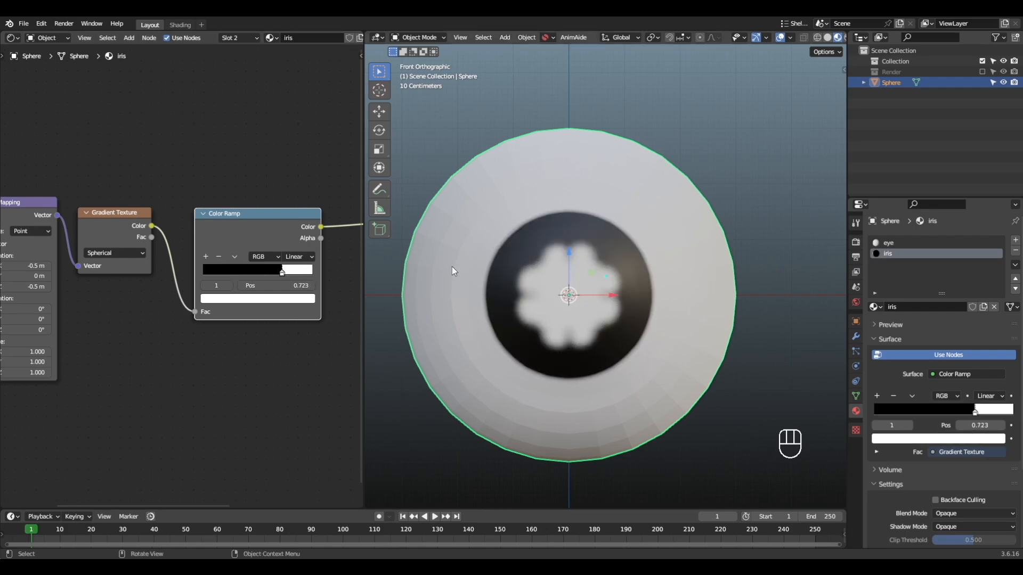
alt+middle_drag(452, 271, 677, 288)
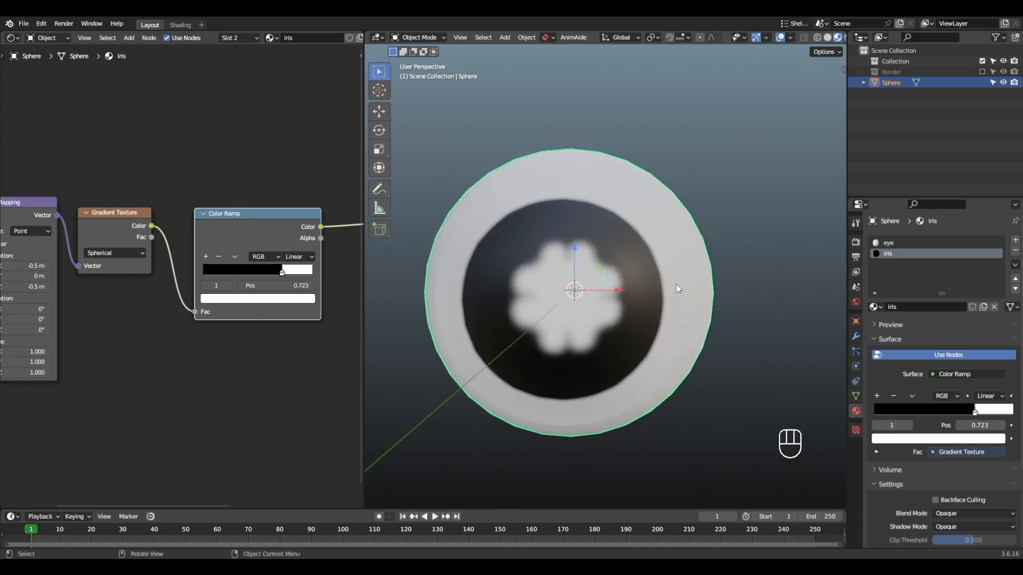
key(KP_1)
Set the iris Mapping node's Y Location to -0.4 m
alt+shift+middle_drag(123, 291, 190, 300)
scroll(181, 283, up, 5)
shift+drag(125, 276, 53, 276)
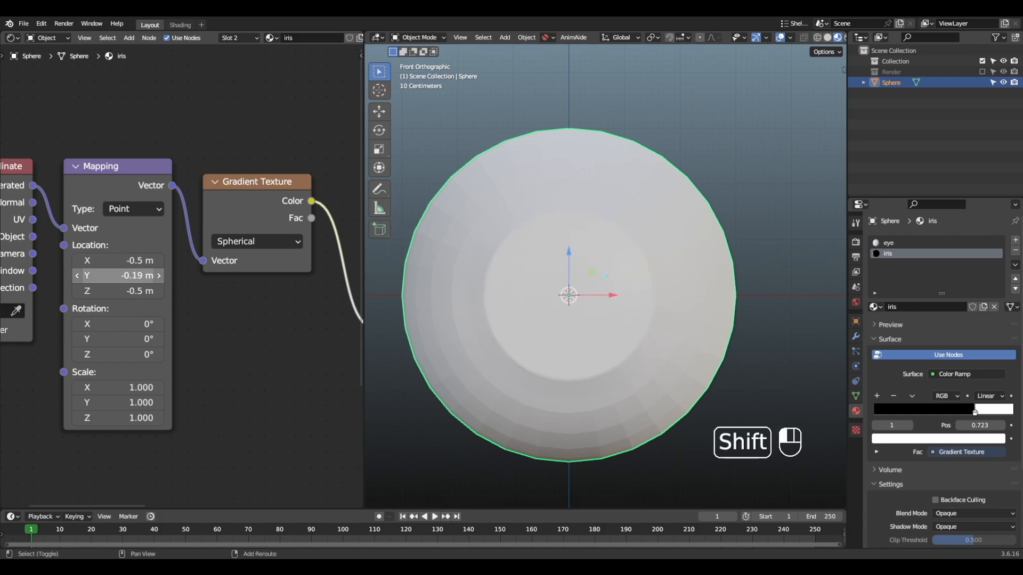
shift+drag(123, 275, 20, 275)
scroll(288, 318, down, 3)
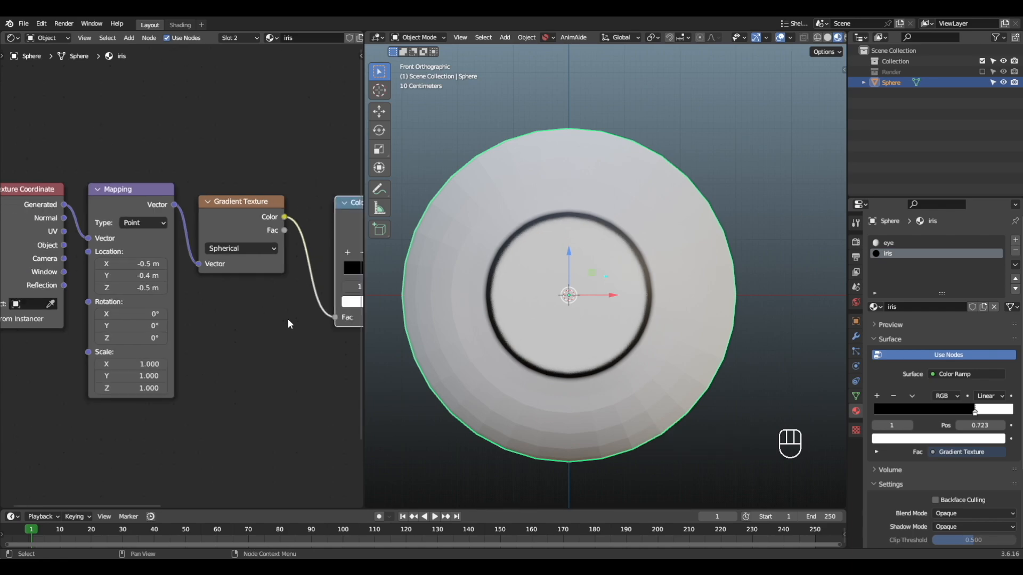
Reverse the iris Color Ramp by moving the black stop beyond the white one, placing the white stop at 0.791
ctrl+scroll(288, 318, down, 9)
scroll(224, 274, up, 2)
drag(238, 264, 311, 273)
scroll(262, 273, up, 4)
drag(296, 275, 299, 277)
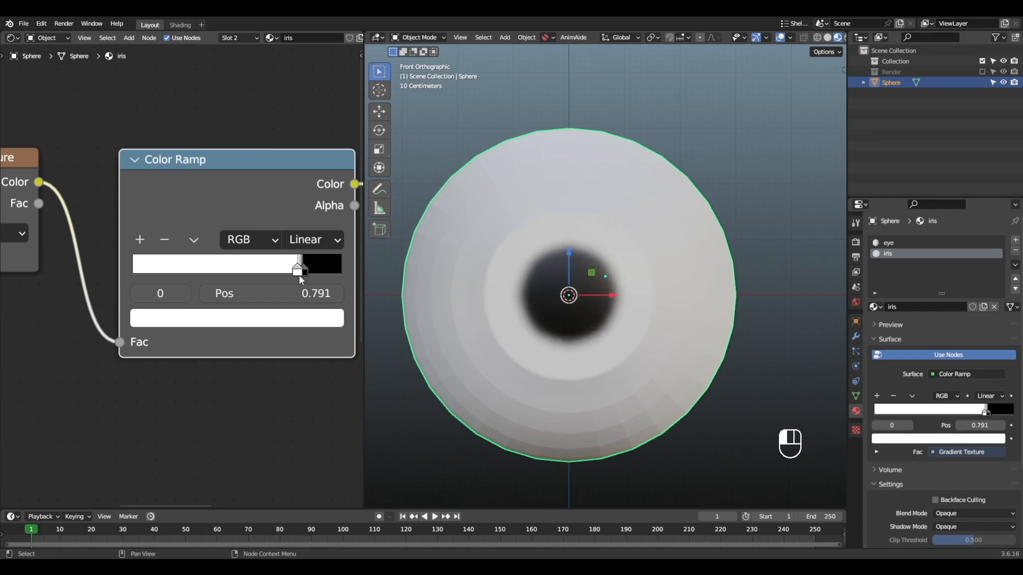
Set the iris Mapping node's Y Location to -0.2 m
scroll(278, 283, down, 4)
shift+middle_drag(128, 318, 266, 326)
scroll(261, 328, down, 2)
shift+middle_drag(126, 350, 216, 337)
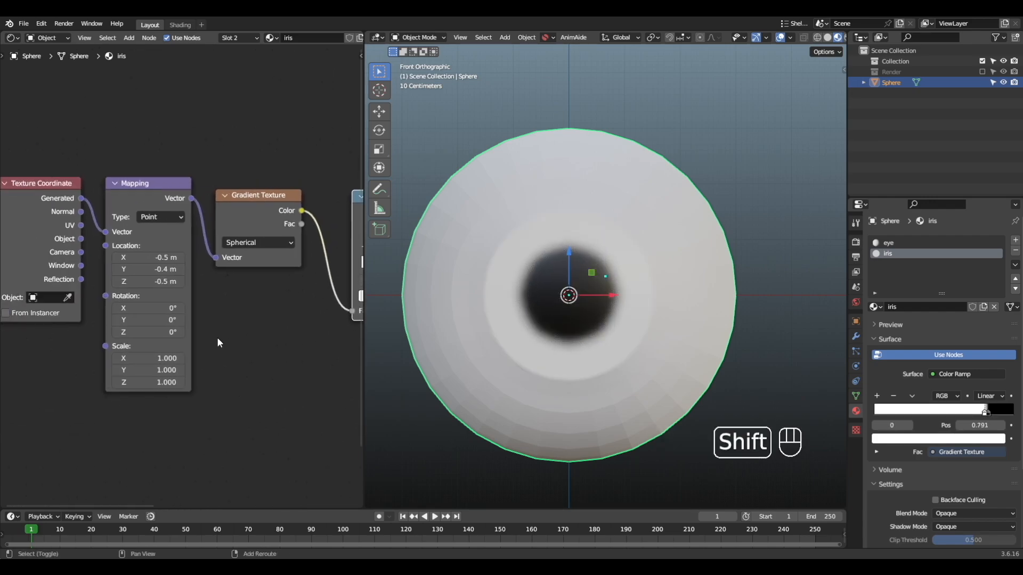
scroll(213, 333, up, 3)
mouse_move(166, 271)
shift+mouse_down()
mouse_move(154, 271)
mouse_move(186, 271)
shift+mouse_up()
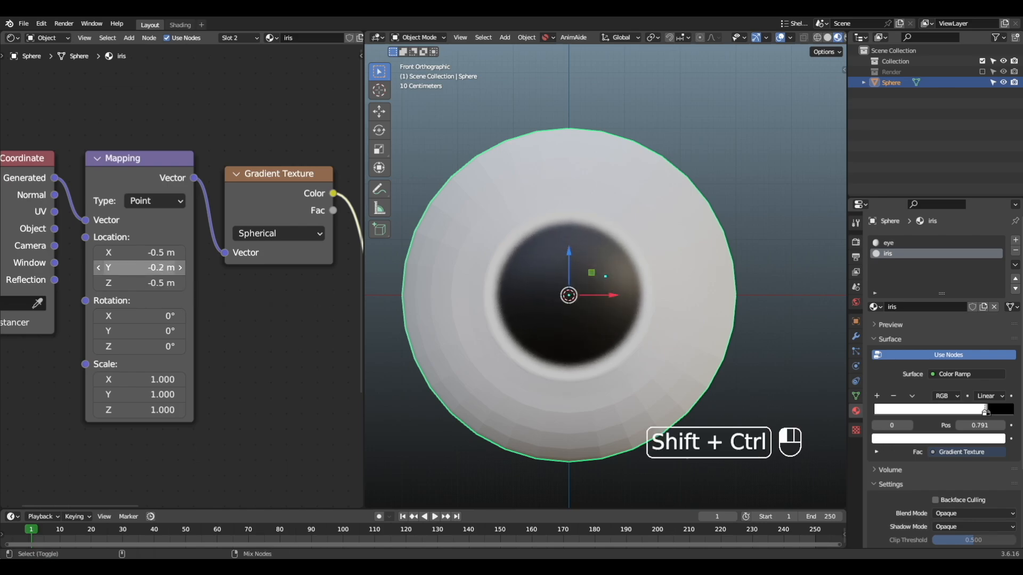
Move the iris Color Ramp's white stop to position 0.855 to shrink the pupil, and check it from an angle
alt+shift+middle_drag(273, 286, 1, 330)
drag(264, 307, 261, 307)
drag(271, 308, 274, 308)
alt+middle_drag(374, 302, 701, 315)
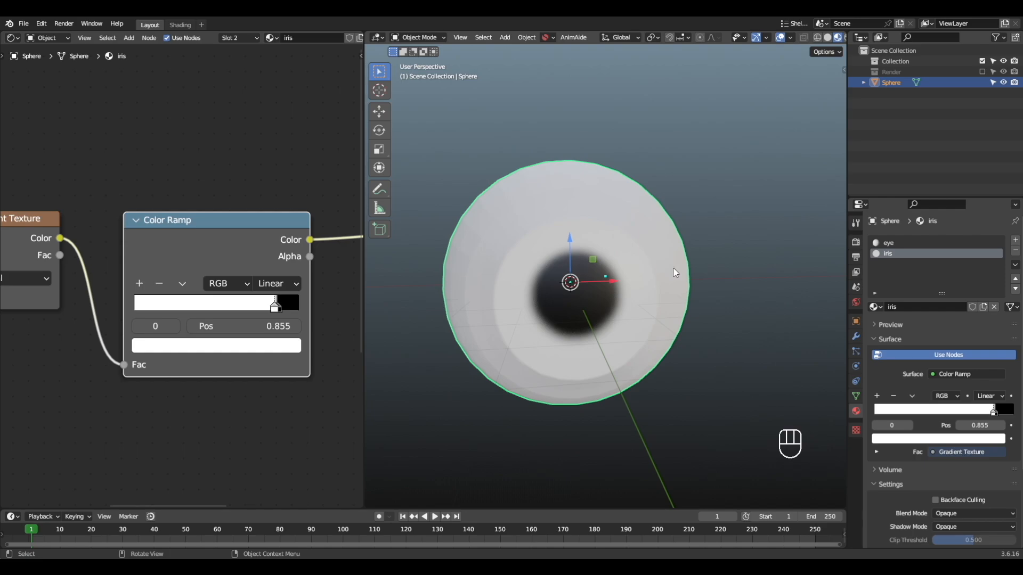
Make the eye material the active slot and bring its Principled BSDF Roughness setting into view
scroll(953, 371, down, 5)
scroll(886, 269, up, 5)
click(895, 245)
scroll(961, 341, down, 5)
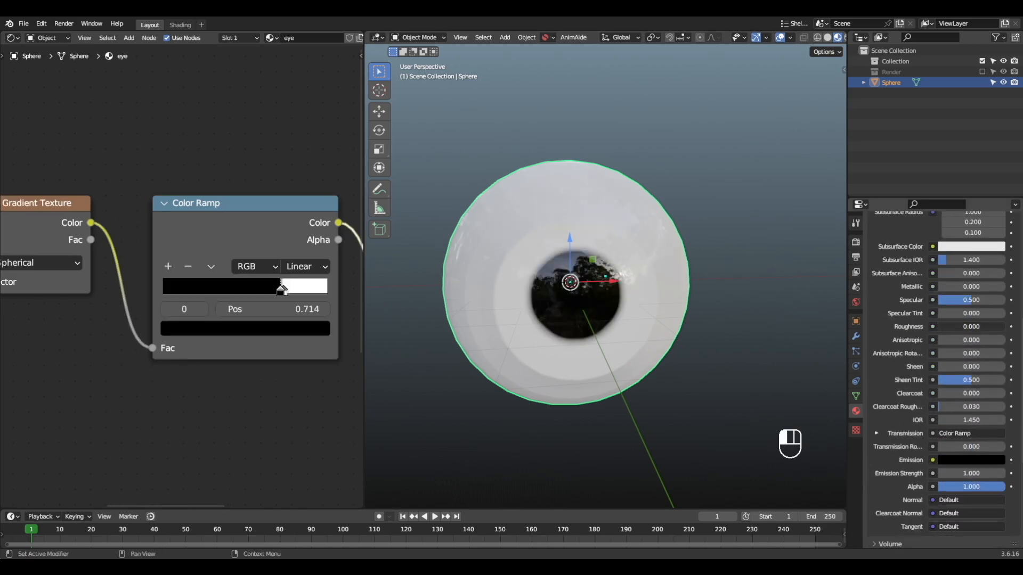
Try the eye material with a Roughness of 0.000, inspect the eyeball, and undo the change
drag(970, 330, 937, 329)
alt+middle_drag(706, 342, 633, 352)
scroll(689, 319, up, 6)
scroll(605, 341, down, 2)
key(ctrl+z)
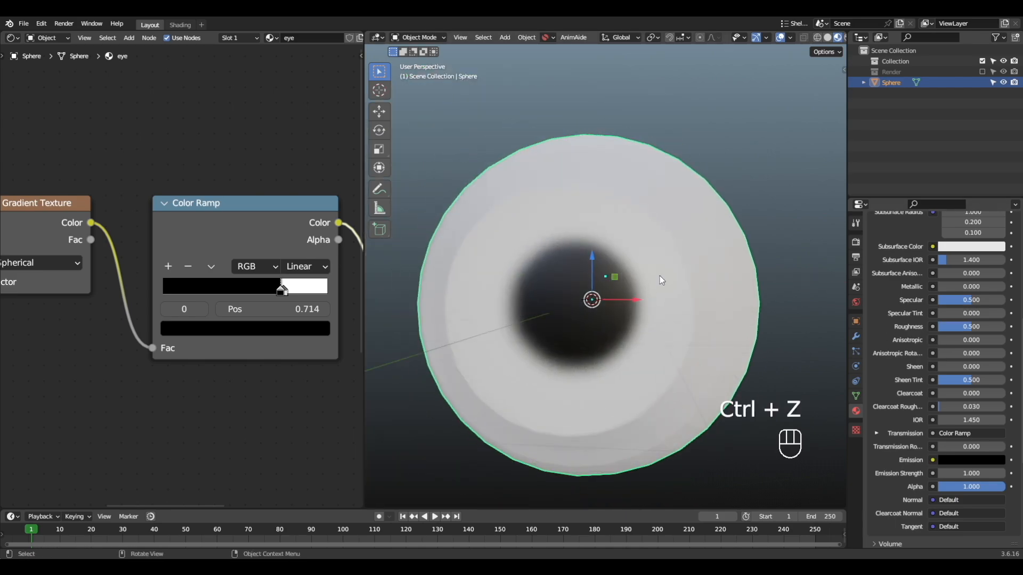
Duplicate the eye material's Mapping node below the original and move the Texture Coordinate node away to make room
key(KP_1)
scroll(171, 277, down, 2)
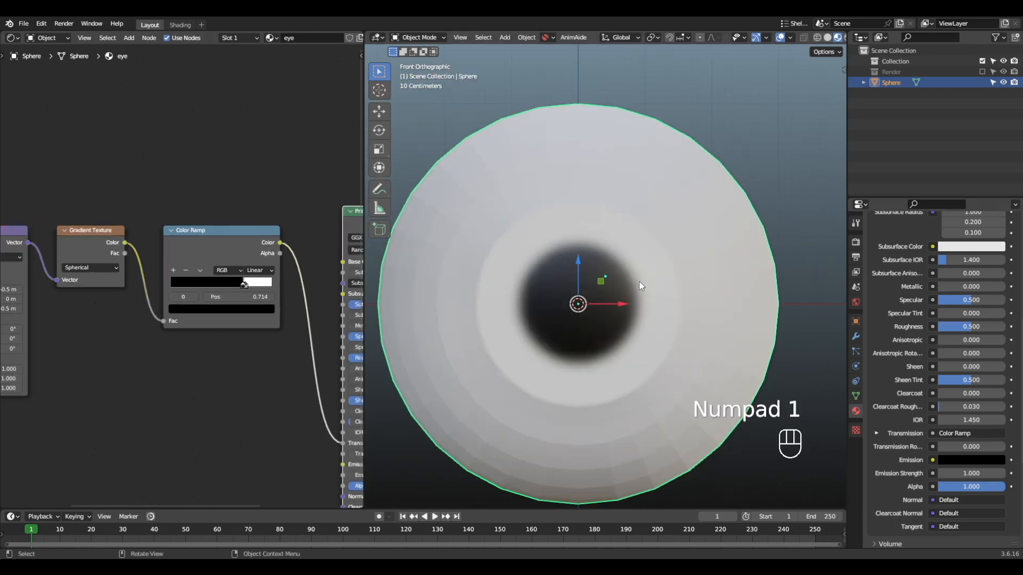
scroll(257, 371, down, 1)
scroll(257, 372, down, 4)
alt+shift+middle_drag(257, 371, 293, 321)
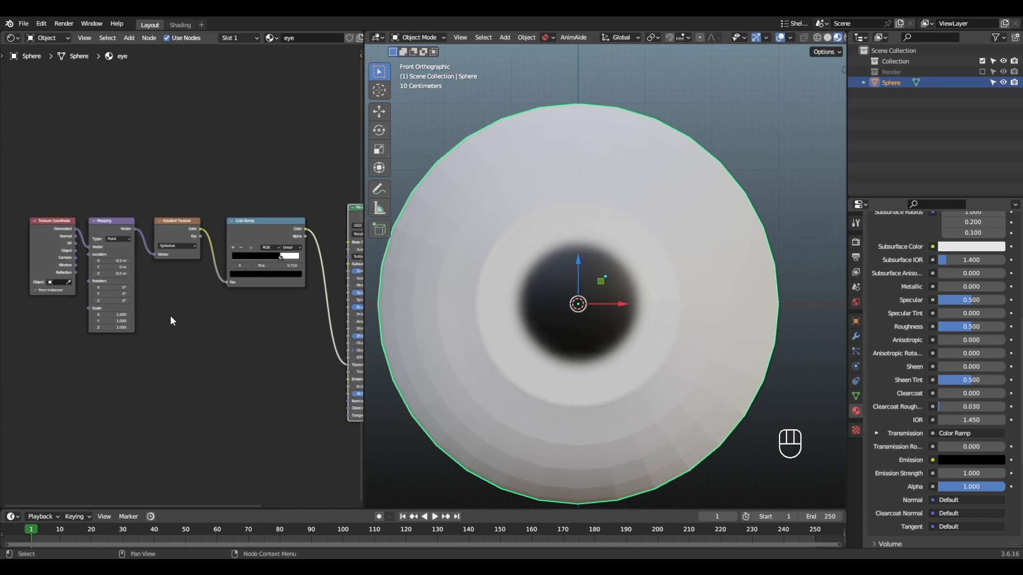
alt+shift+middle_drag(217, 298, 239, 290)
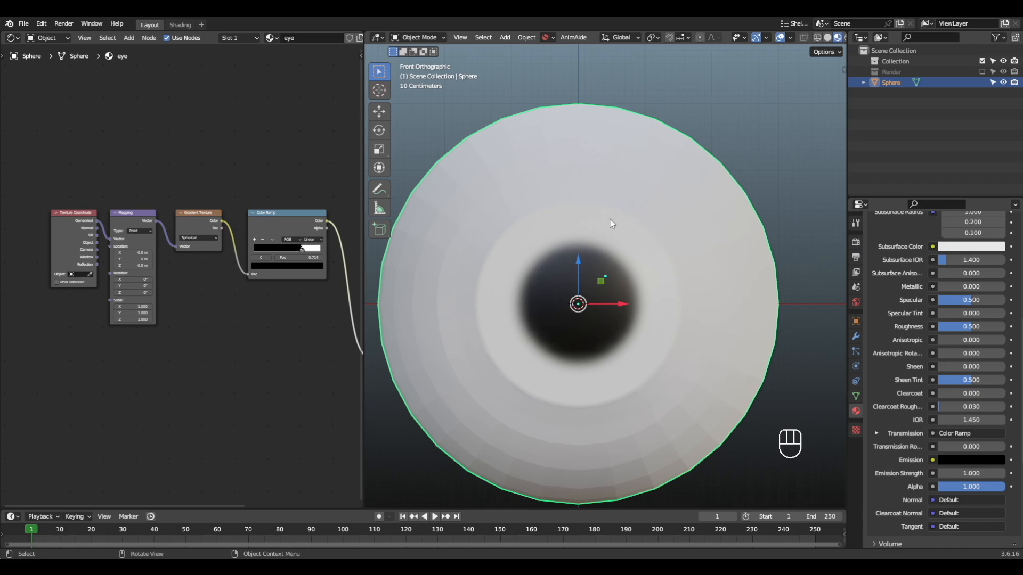
scroll(229, 369, down, 2)
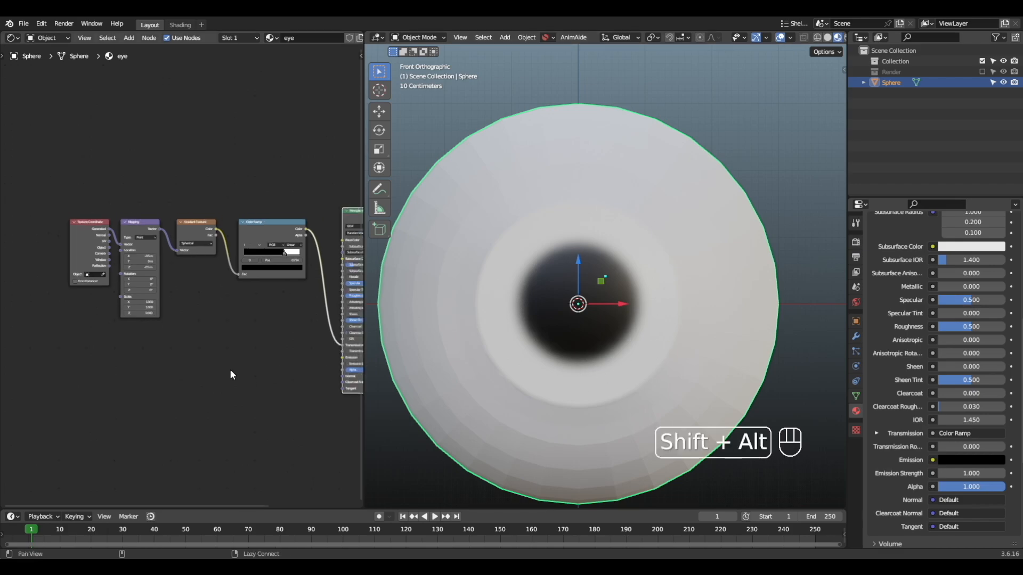
alt+shift+middle_drag(229, 369, 197, 359)
alt+shift+middle_drag(111, 321, 168, 323)
click(154, 217)
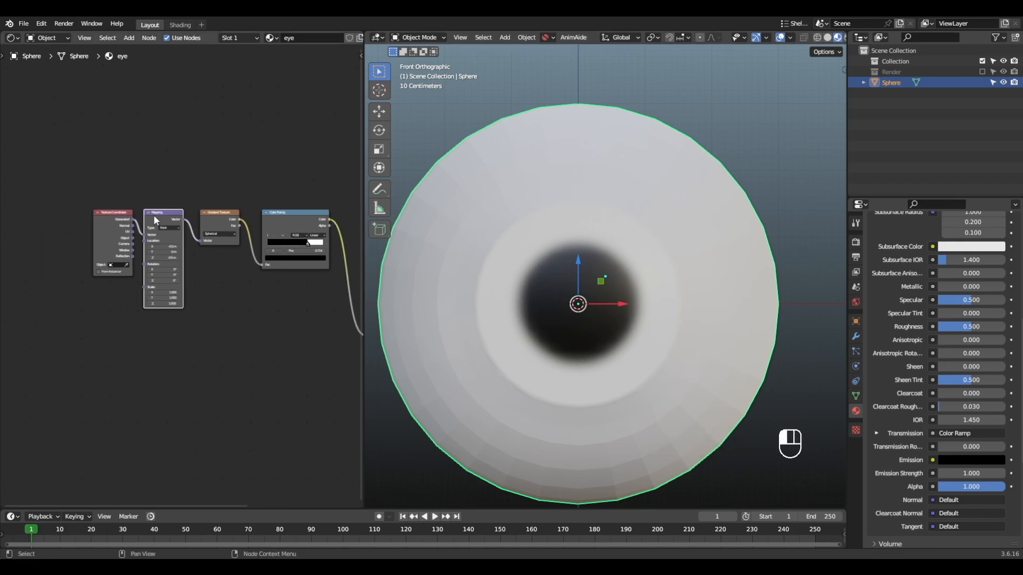
key(shift+d)
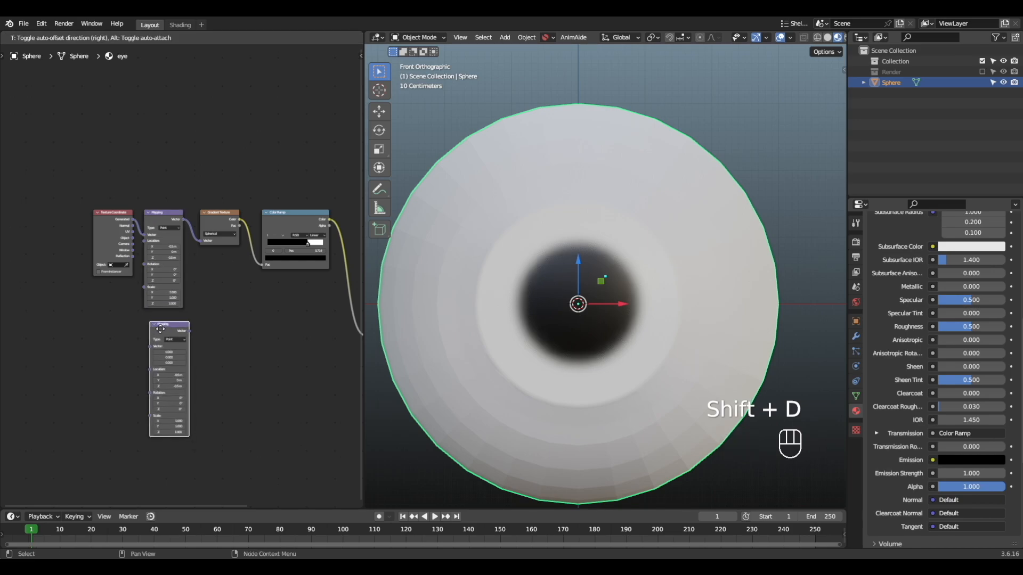
click(154, 327)
drag(105, 232, 25, 295)
Add a Noise Texture node between the Texture Coordinate node and the duplicated Mapping node
scroll(158, 344, up, 2)
middle_drag(159, 344, 245, 307)
scroll(181, 325, up, 2)
shift+scroll(181, 326, down, 1)
key(shift+a)
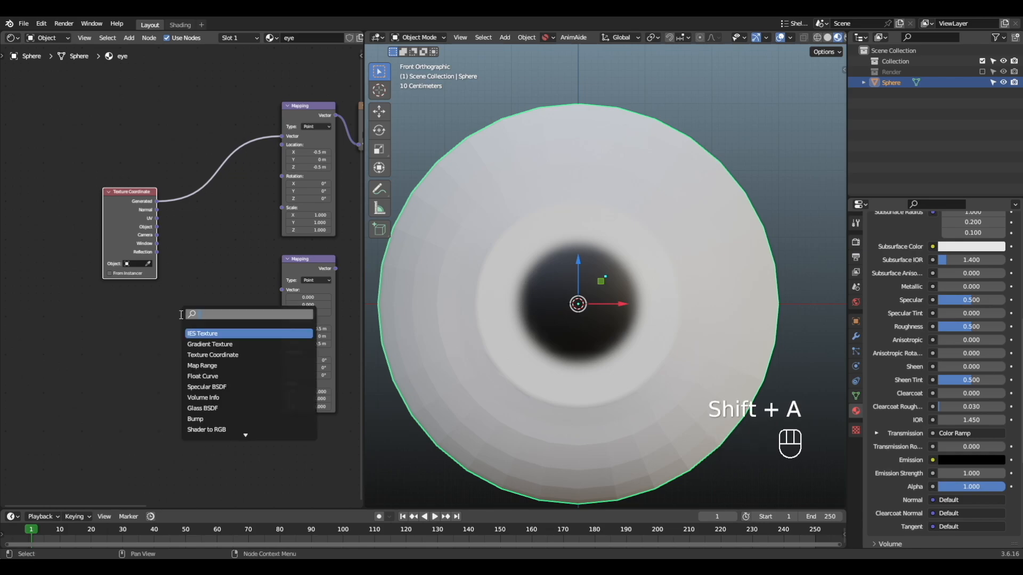
text(noise)
key(Return)
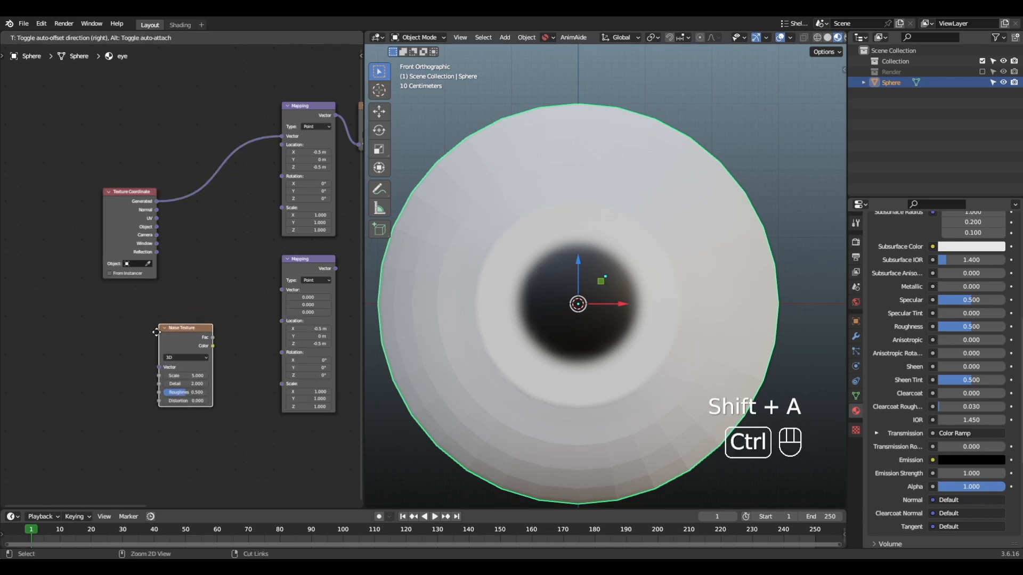
ctrl+click(150, 336)
Add a Mix Color node between the Noise Texture and the duplicated Mapping node
key(shift+a)
text(mix)
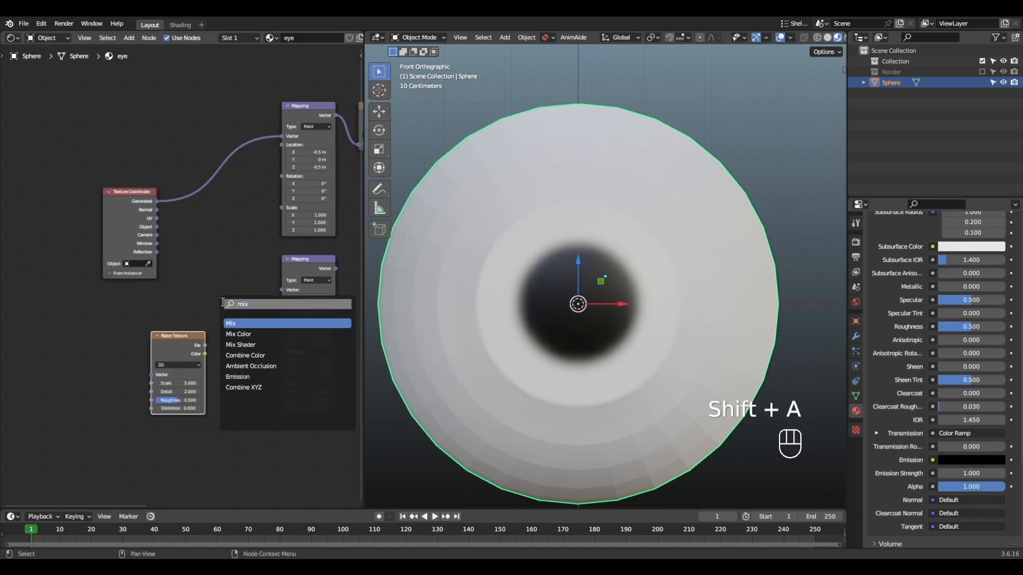
key(Down)
key(Return)
ctrl+click(218, 278)
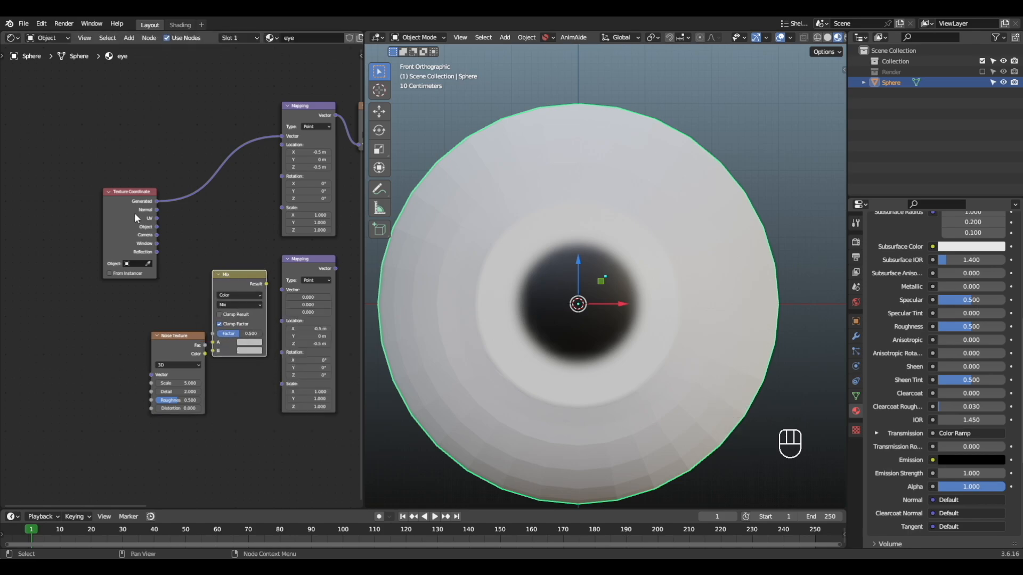
Connect the Object coordinates to the Mix node's A input and the Noise Texture's Fac to B, spacing the nodes out
drag(135, 217, 91, 253)
scroll(181, 277, up, 3)
drag(152, 354, 122, 349)
drag(95, 259, 172, 290)
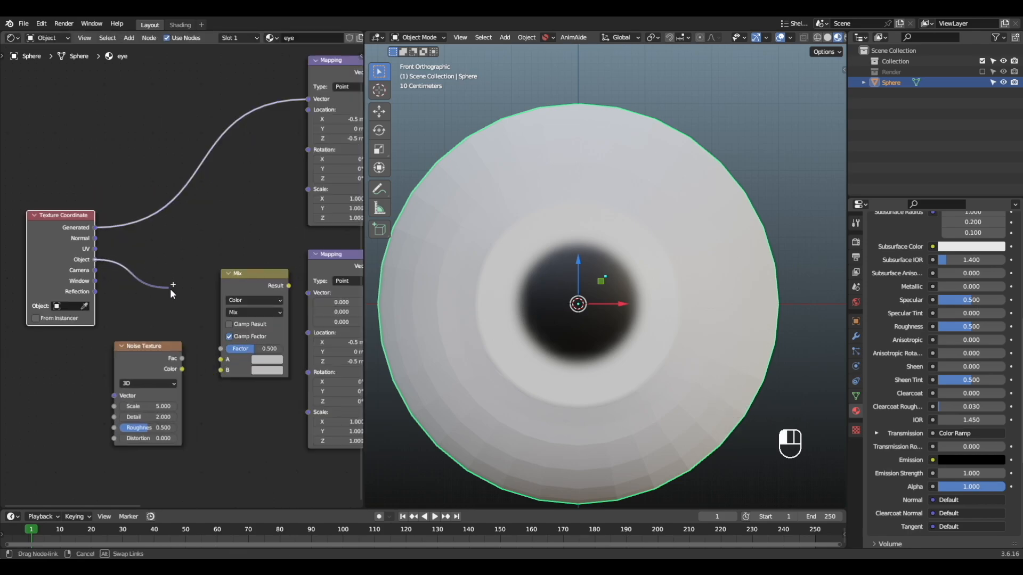
mouse_move(222, 358)
mouse_down()
mouse_move(209, 380)
mouse_move(221, 369)
mouse_up()
drag(160, 351, 166, 367)
Preview the Mix node's output on the eyeball and undo the preview
ctrl+shift+click(261, 278)
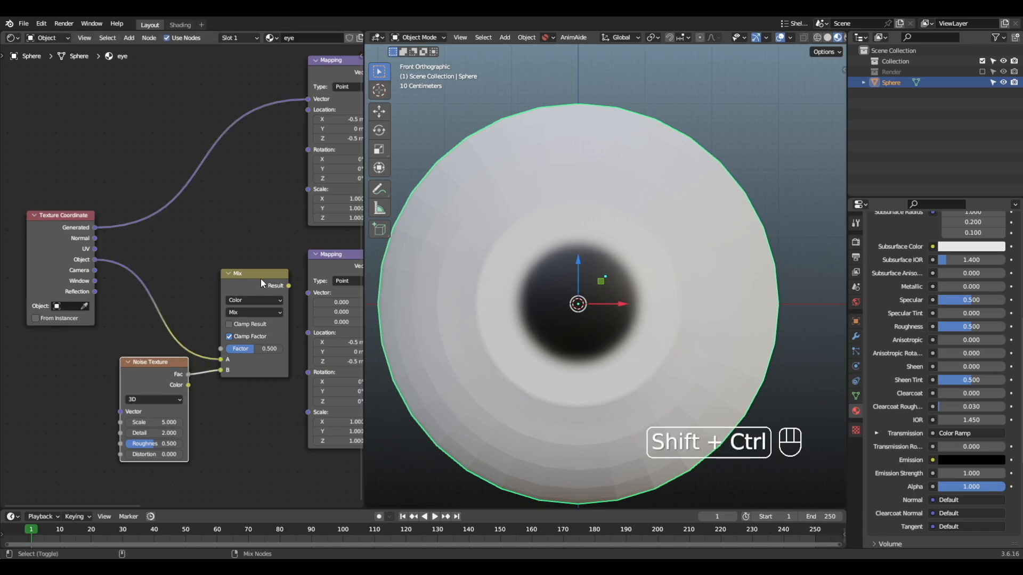
alt+shift+middle_drag(291, 333, 230, 321)
key(ctrl+z)
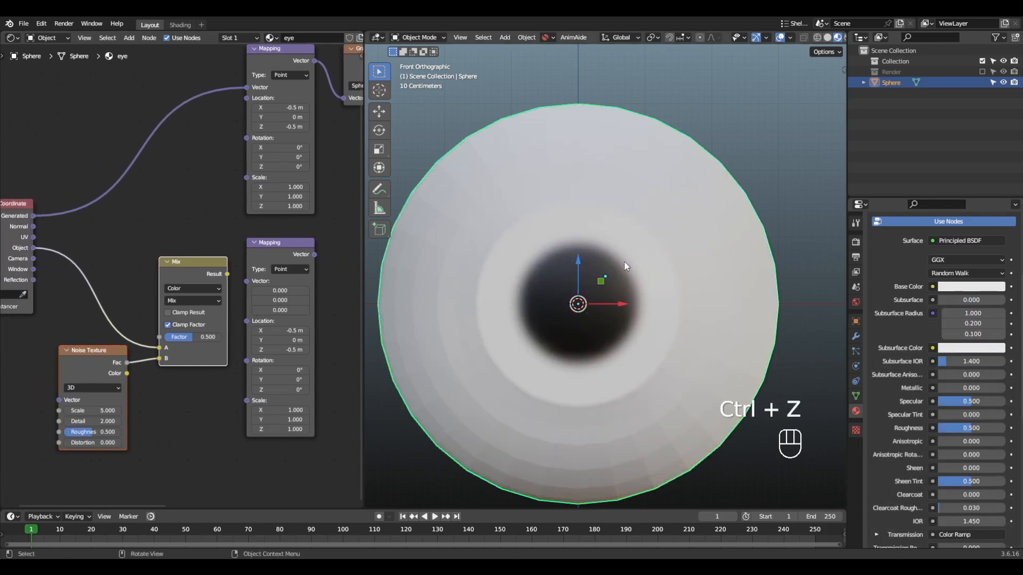
Connect the Mix Result to the duplicated Mapping node's Vector and set that Mapping node's type to Normal
alt+shift+middle_drag(279, 235, 250, 237)
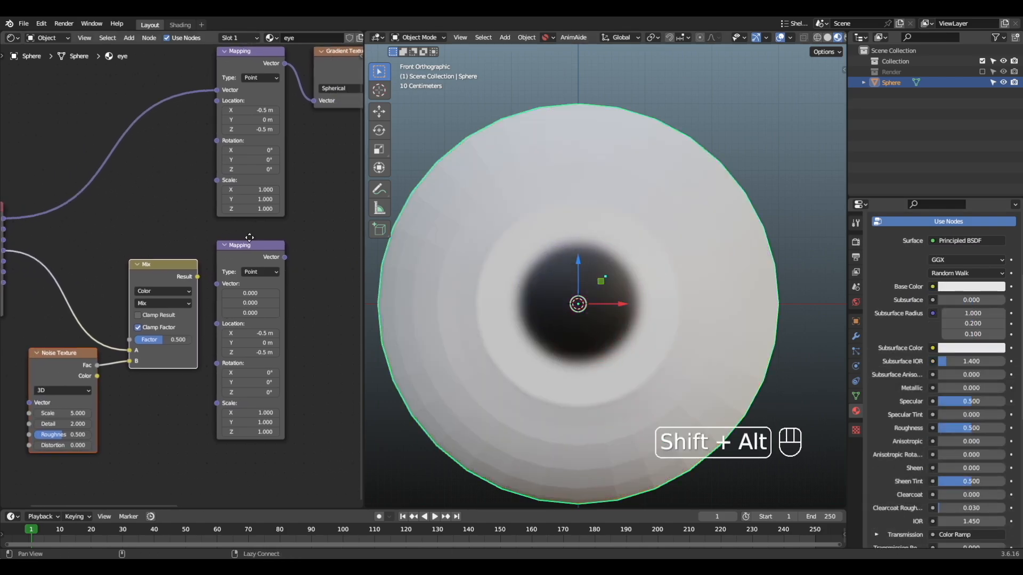
alt+shift+drag(249, 238, 228, 243)
drag(175, 283, 195, 290)
alt+shift+drag(113, 315, 164, 307)
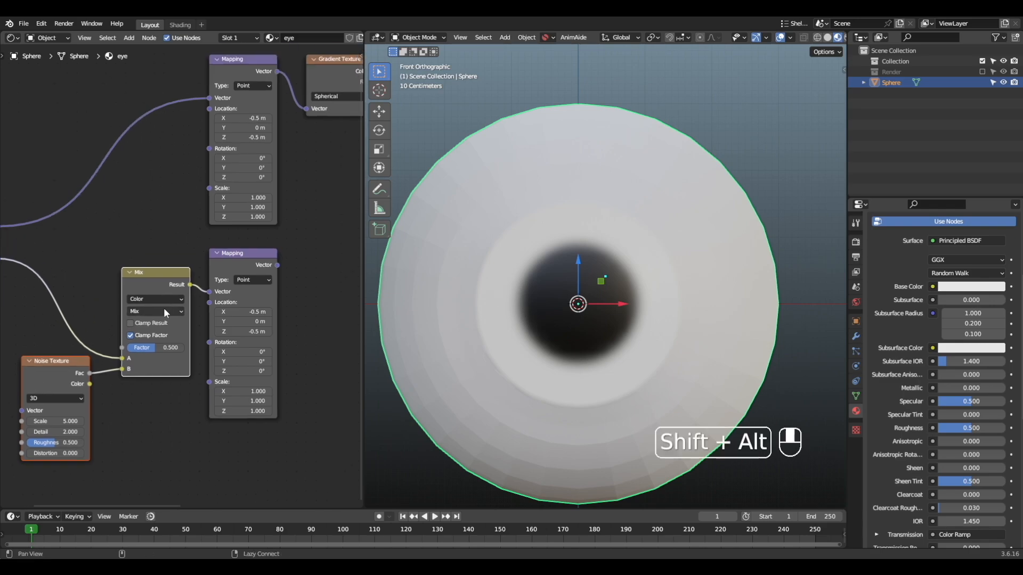
click(248, 282)
click(254, 319)
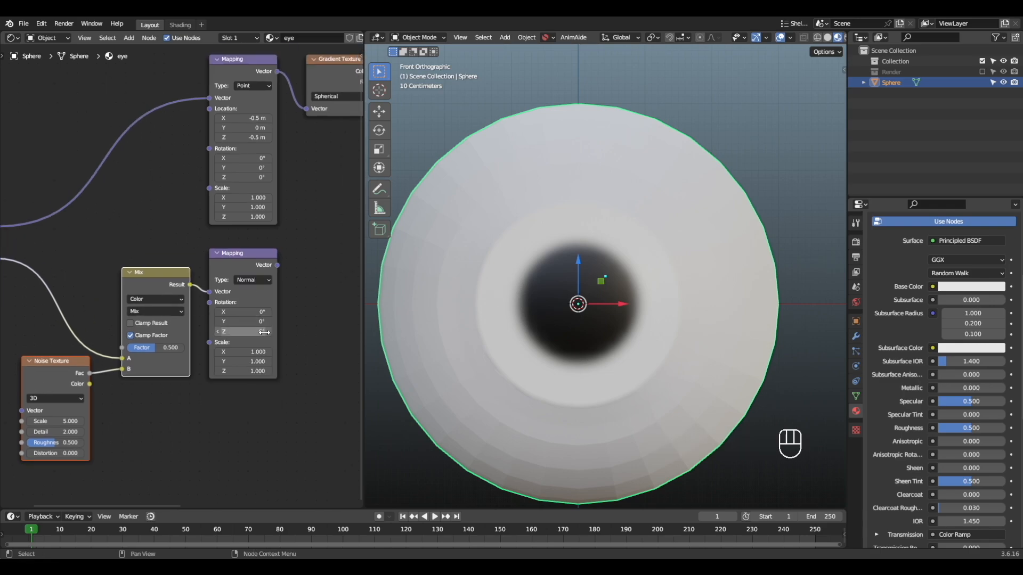
Add a Voronoi Texture node beside the Normal-type Mapping node and feed the Mapping Vector into it
alt+shift+drag(263, 332, 168, 323)
key(shift+a)
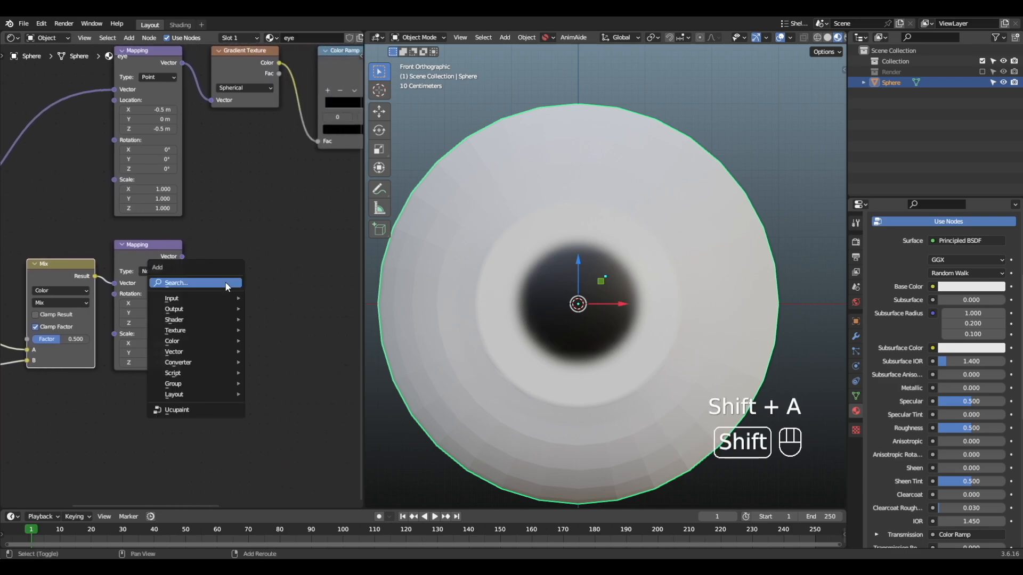
text(voronoi)
key(Return)
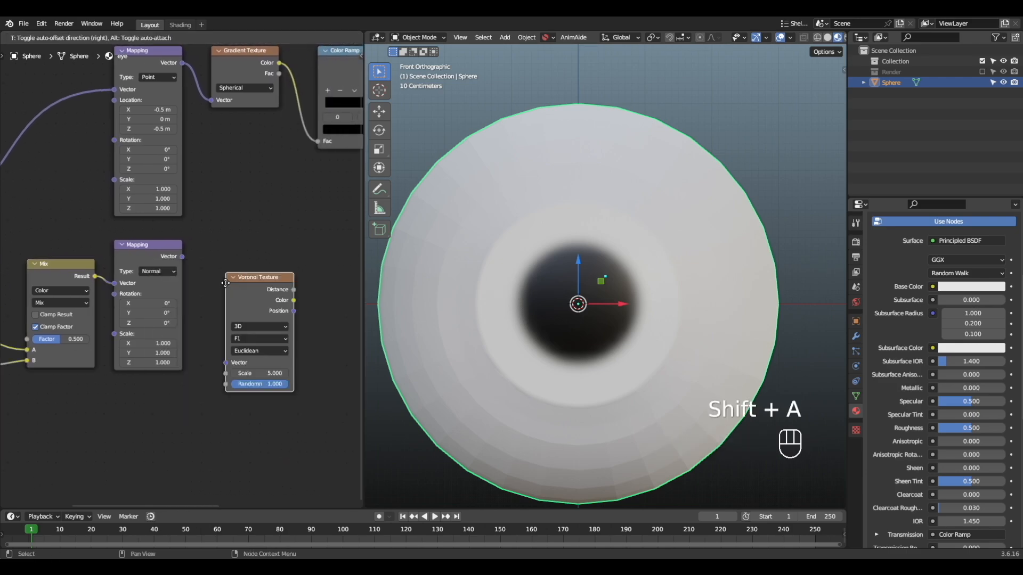
click(212, 260)
drag(182, 256, 215, 341)
Preview the Voronoi Texture's Distance output on the eyeball and undo the preview
scroll(219, 335, down, 1)
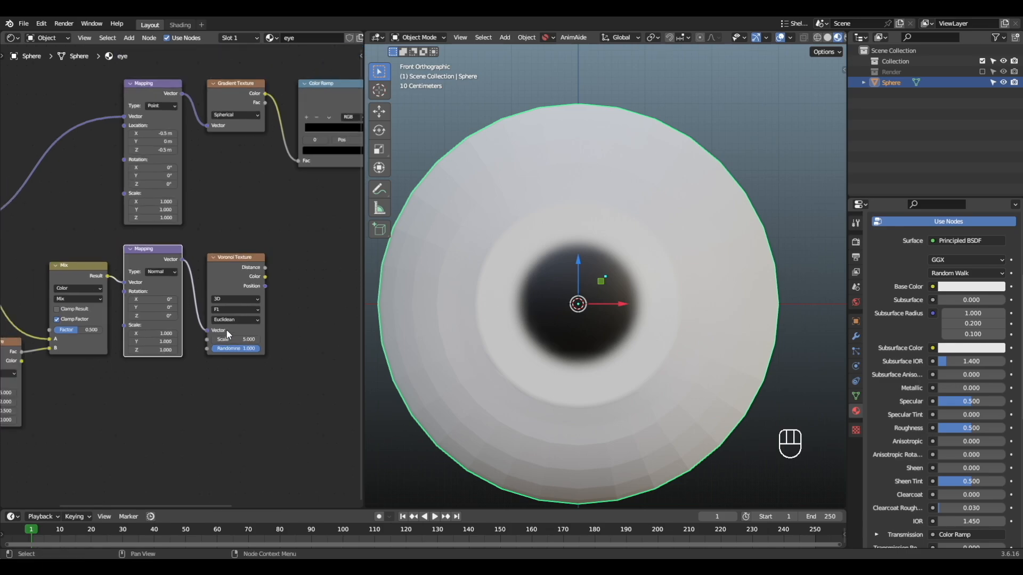
ctrl+shift+click(233, 280)
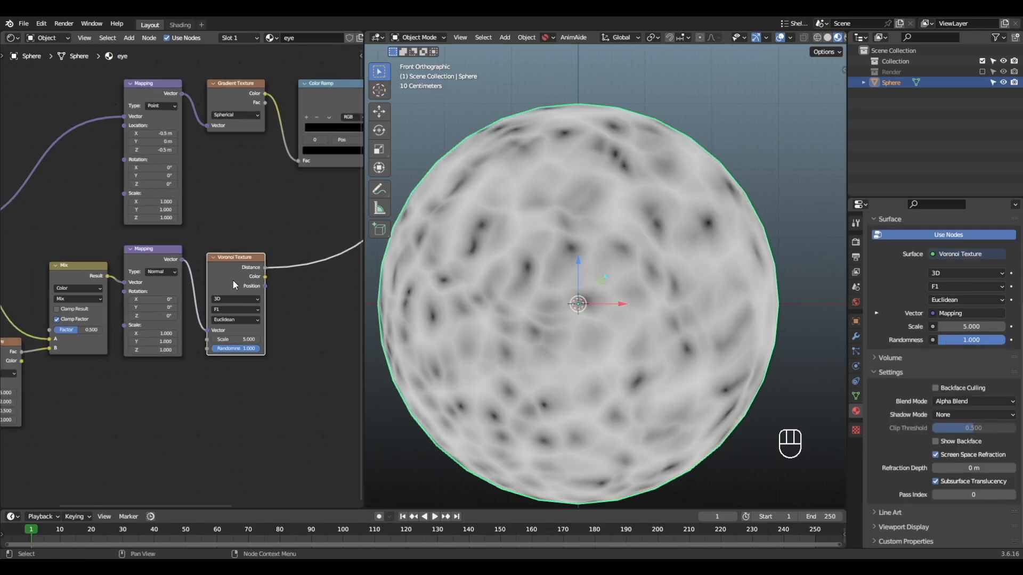
key(ctrl+z)
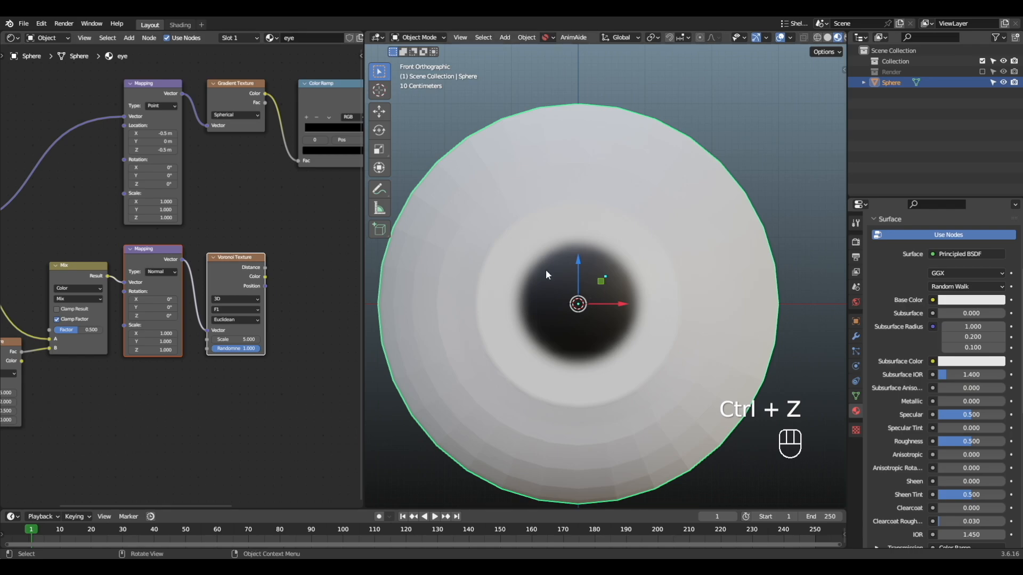
Remove the Noise Texture, Mix, Normal-type Mapping and Voronoi Texture nodes from the eye material and move Texture Coordinate closer to the remaining Mapping node
mouse_move(663, 279)
alt+right_down()
mouse_move(643, 293)
mouse_move(571, 297)
mouse_move(657, 292)
alt+right_up()
scroll(959, 328, up, 5)
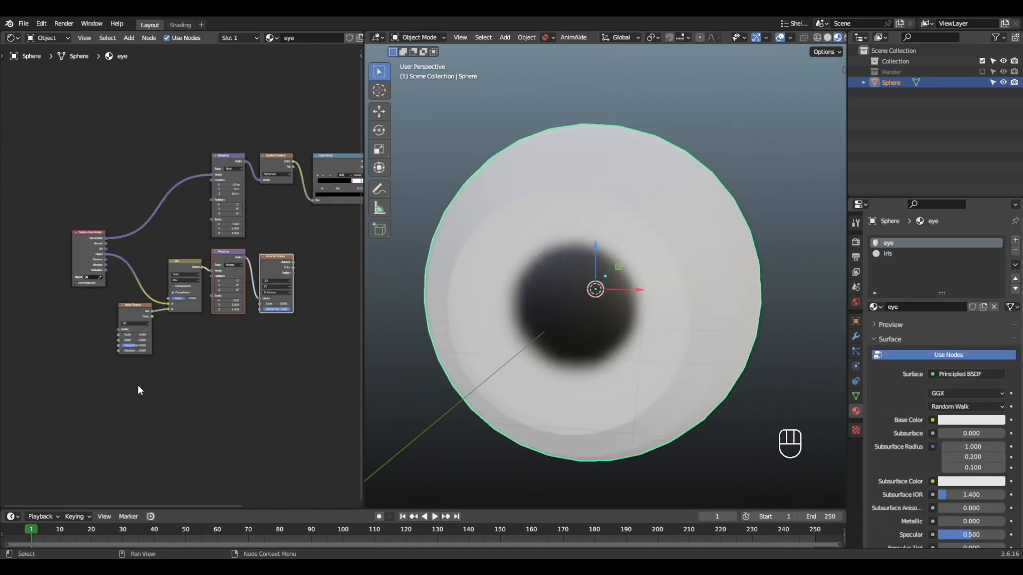
drag(123, 402, 260, 294)
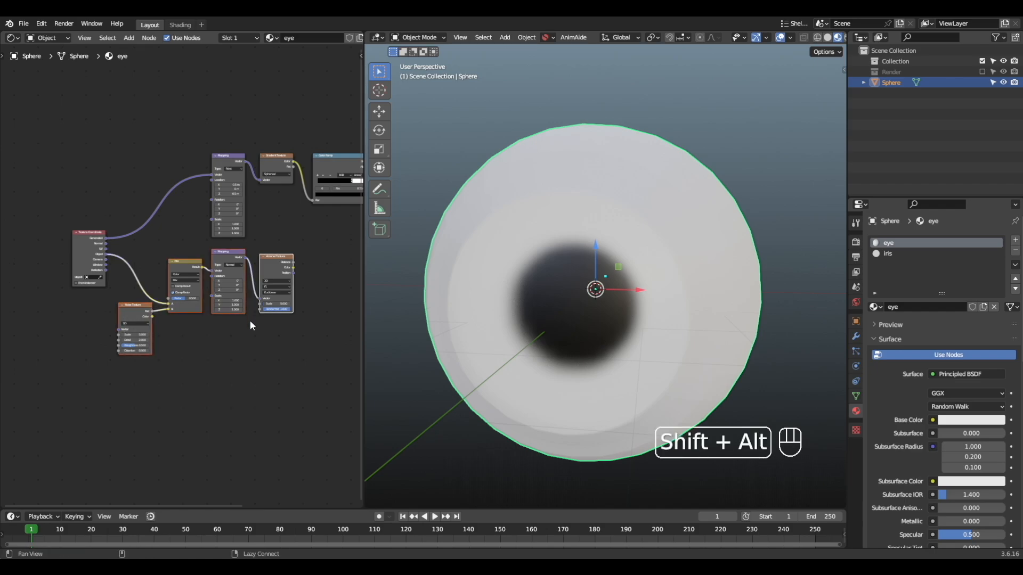
key(ctrl+x)
drag(87, 240, 176, 164)
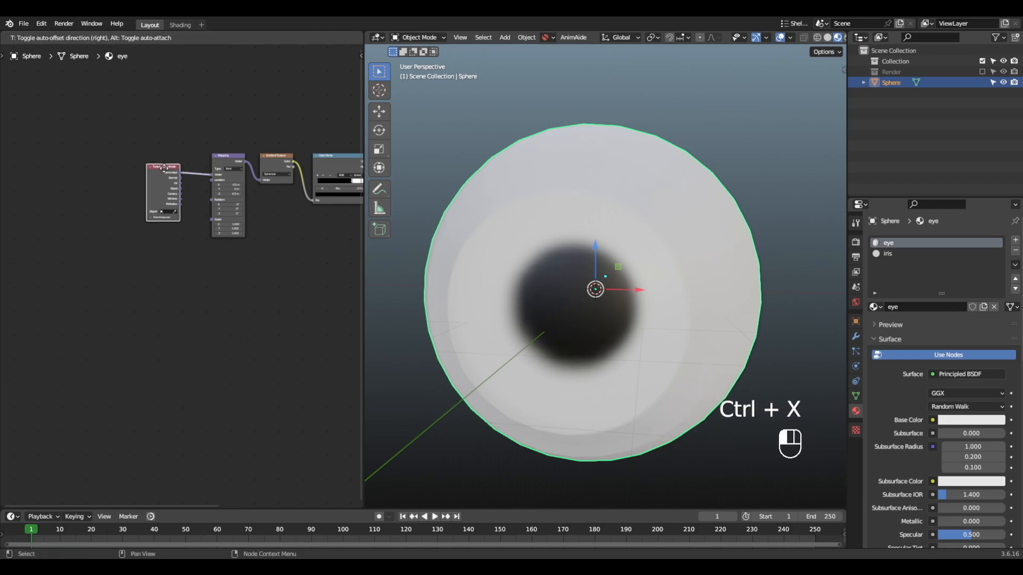
alt+shift+middle_drag(306, 217, 218, 263)
Switch to the iris material slot and try to paste the removed nodes into its node tree
click(912, 254)
alt+shift+middle_drag(158, 325, 113, 303)
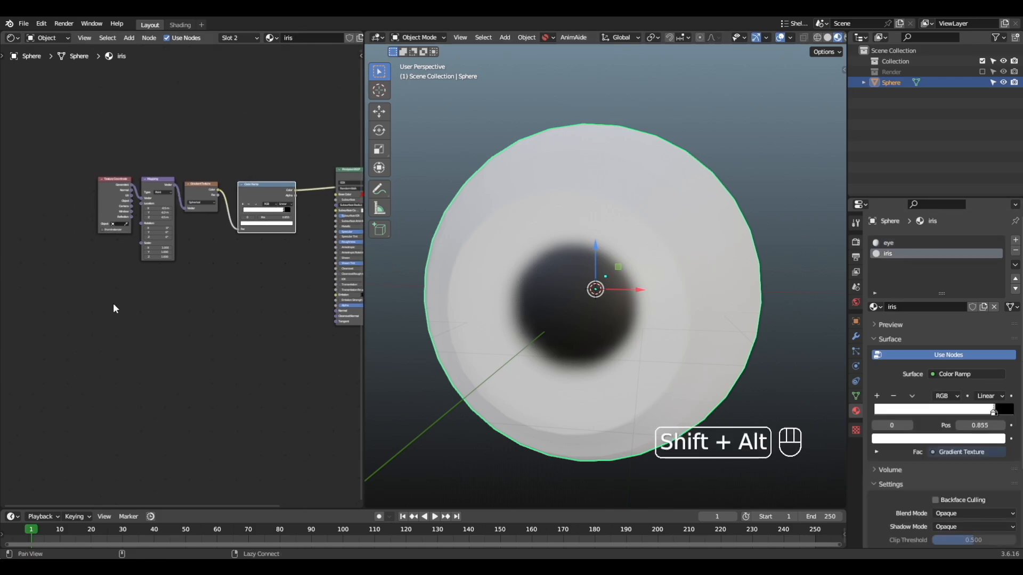
key(ctrl+v)
Spread out the iris material's nodes and place a duplicate of the Mapping node below the original
ctrl+drag(155, 193, 152, 195)
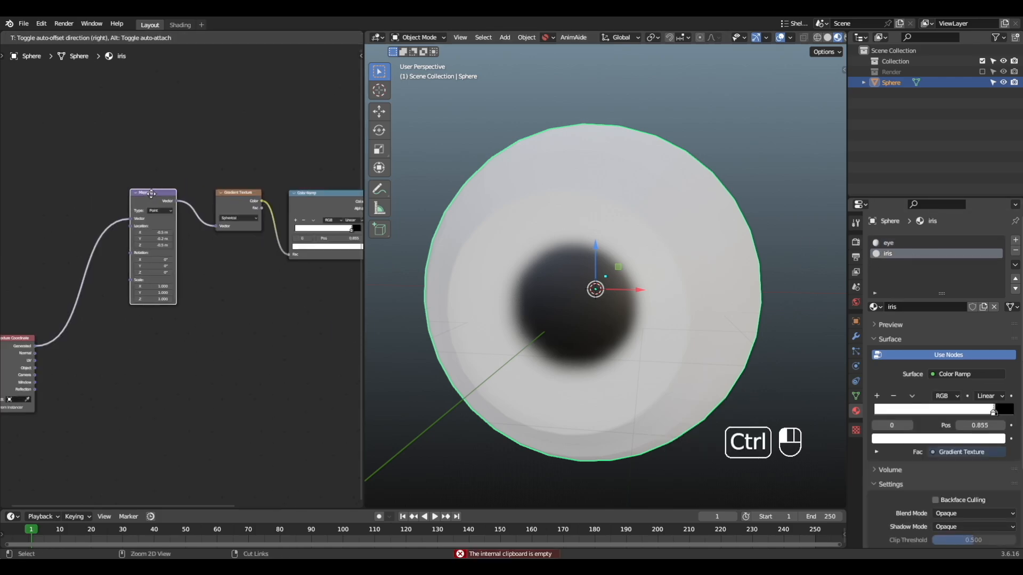
alt+shift+middle_drag(182, 230, 195, 213)
mouse_move(165, 173)
mouse_down()
mouse_move(176, 233)
mouse_move(165, 230)
mouse_move(177, 174)
mouse_up()
key(shift+d)
click(182, 357)
Add a Noise Texture node below the Texture Coordinate node
alt+shift+middle_drag(115, 309, 190, 229)
scroll(149, 284, up, 4)
key(shift+a)
text(noi)
key(Return)
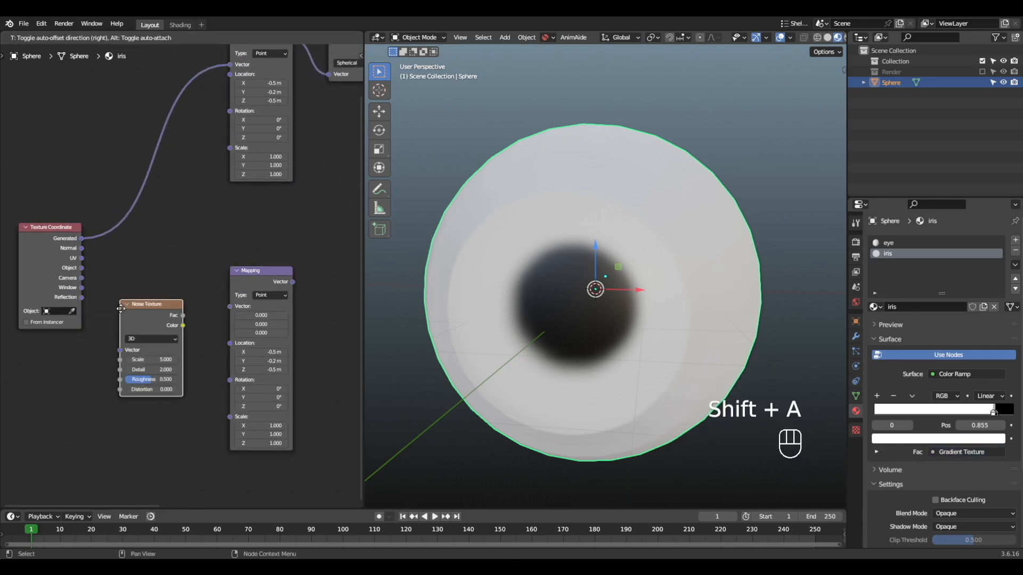
click(70, 380)
Add a color Mix node between the Noise Texture and the duplicated Mapping node
key(shift+a)
click(134, 345)
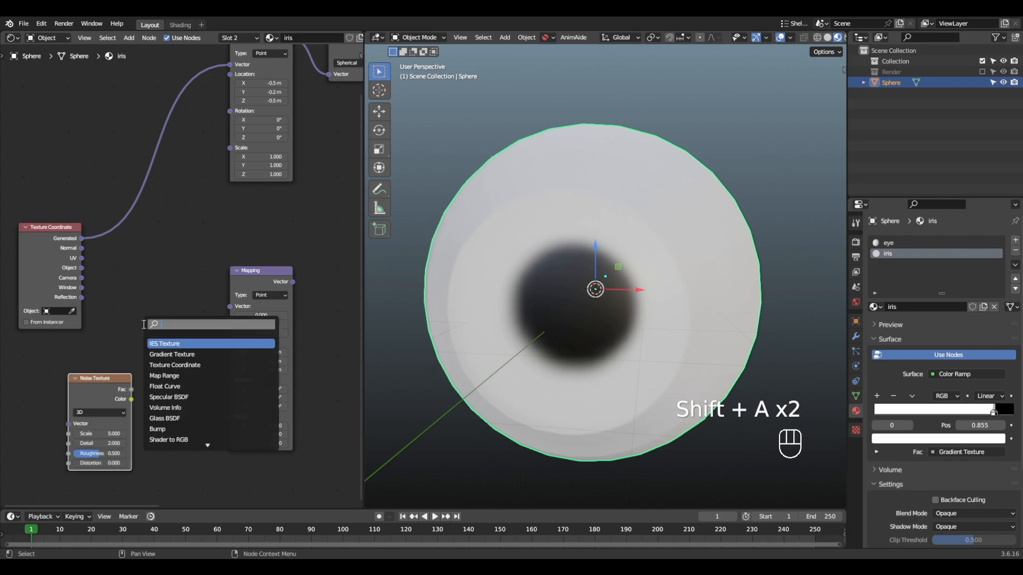
text(mix)
key(Return)
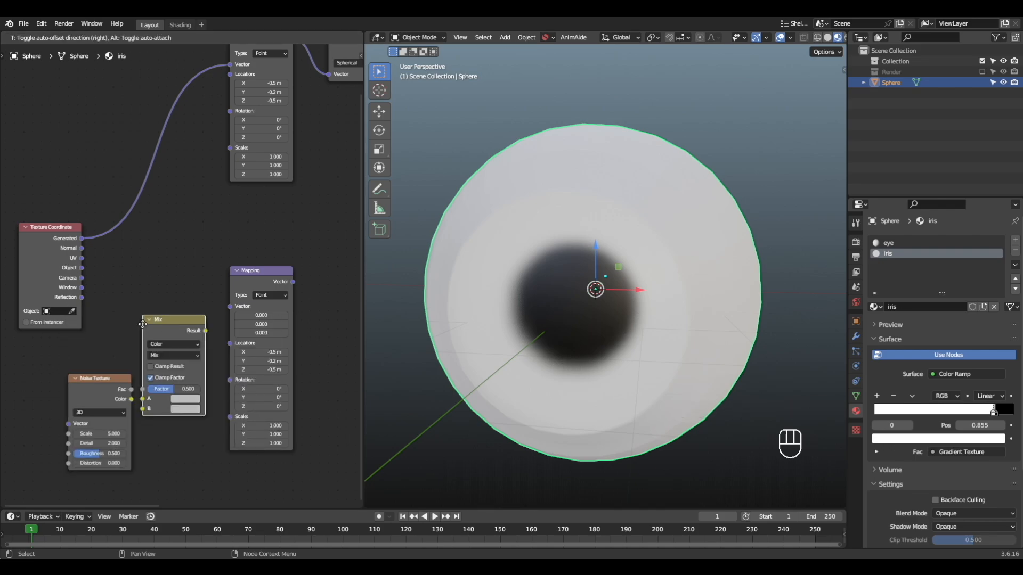
ctrl+click(149, 312)
Feed Texture Coordinate Object into Mix A and Noise Fac into Mix B, and connect the Mix Result to the duplicated Mapping node's Vector
drag(131, 390, 151, 397)
drag(93, 390, 87, 403)
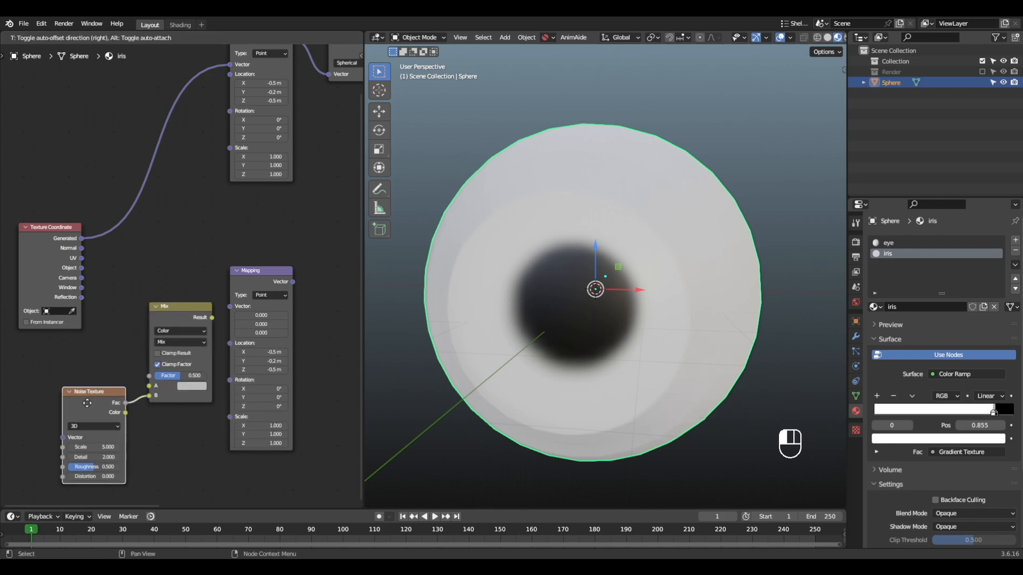
click(85, 402)
drag(82, 267, 150, 386)
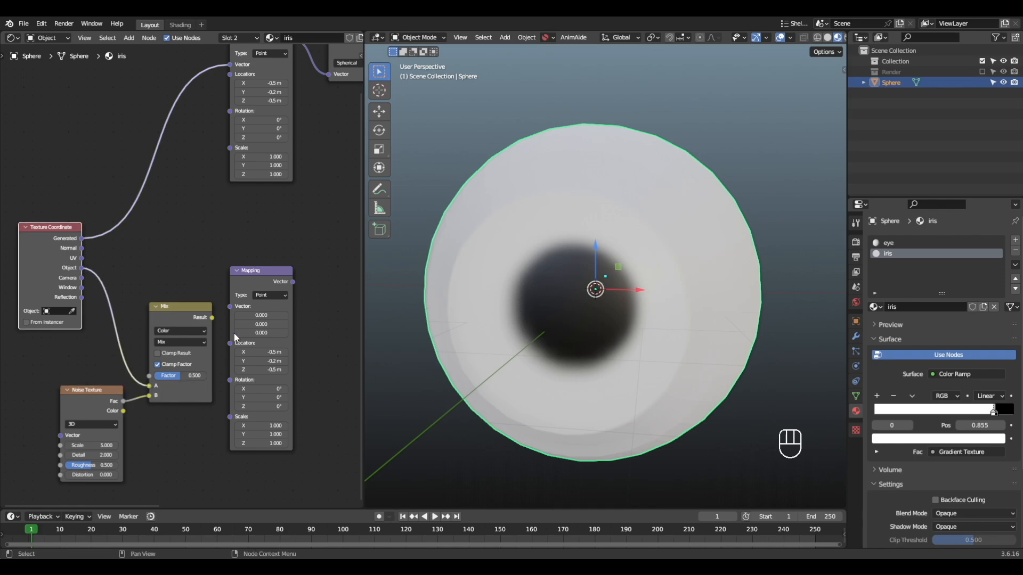
drag(213, 317, 230, 306)
Add a Voronoi Texture node beside the duplicated Mapping node in the iris material
alt+shift+right_drag(297, 302, 219, 310)
key(shift+a)
click(257, 302)
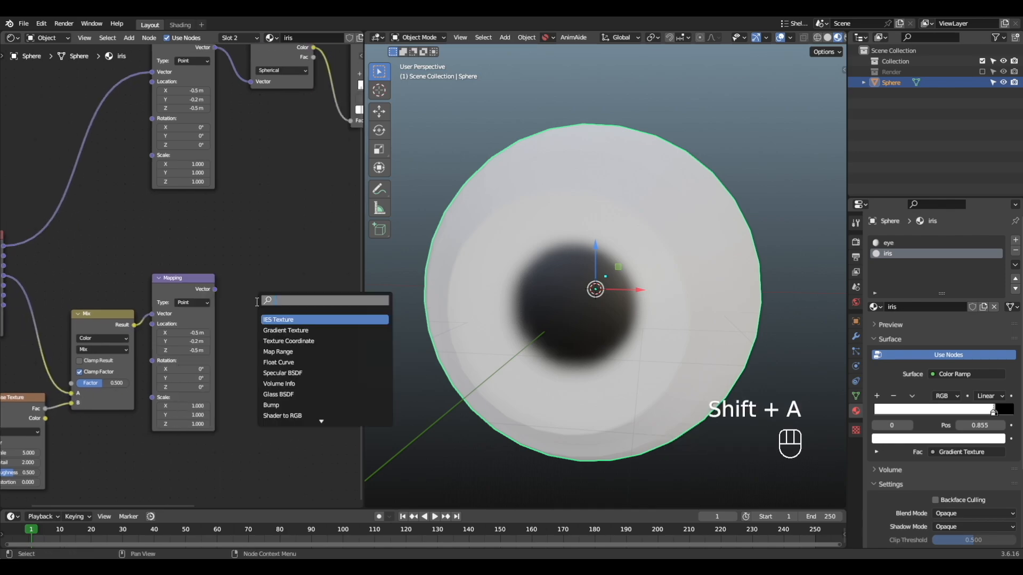
text(vor)
key(Return)
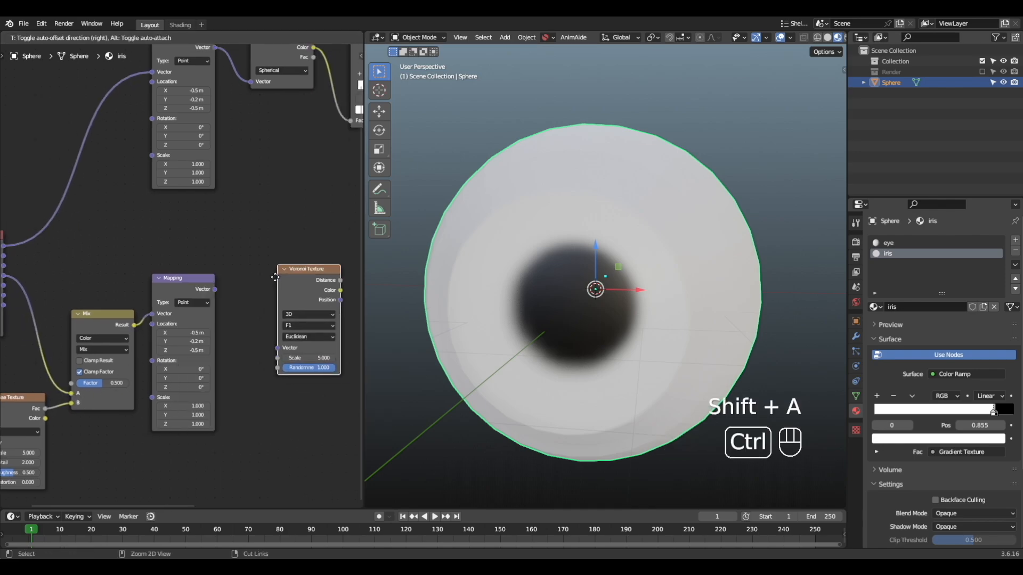
ctrl+click(260, 286)
Set the duplicated Mapping node's type to Normal and connect its Vector output to the Voronoi Texture's Vector
click(191, 303)
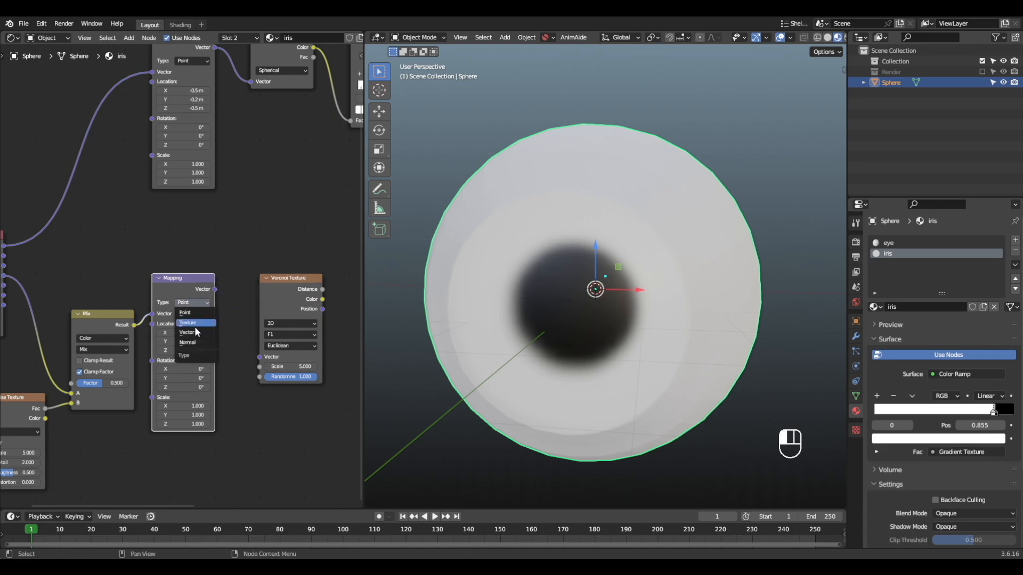
click(195, 342)
drag(214, 289, 230, 317)
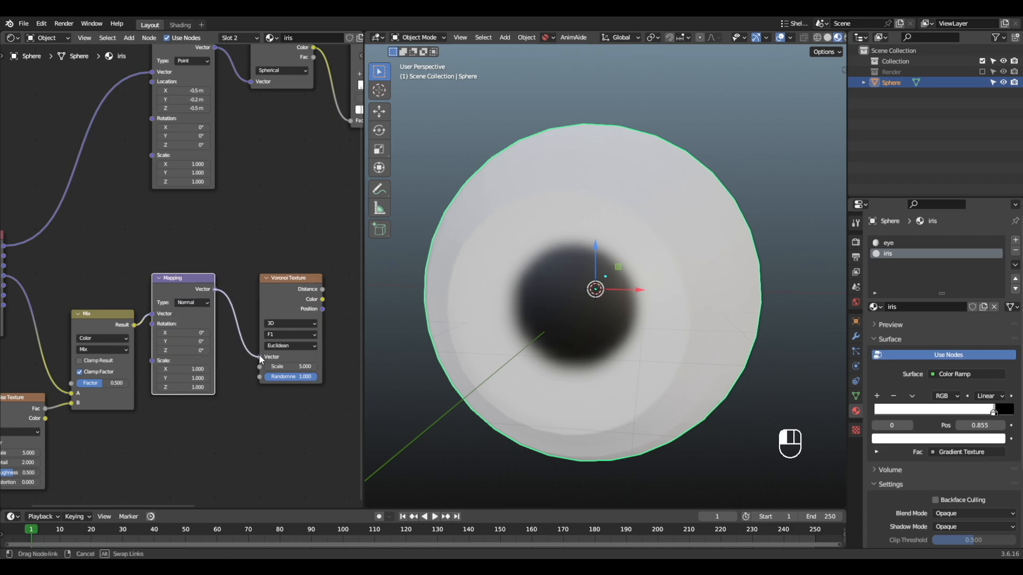
drag(259, 356, 259, 356)
drag(280, 287, 260, 285)
Preview the Voronoi Texture's Distance output on the iris and view the eyeball from the front
ctrl+shift+click(260, 286)
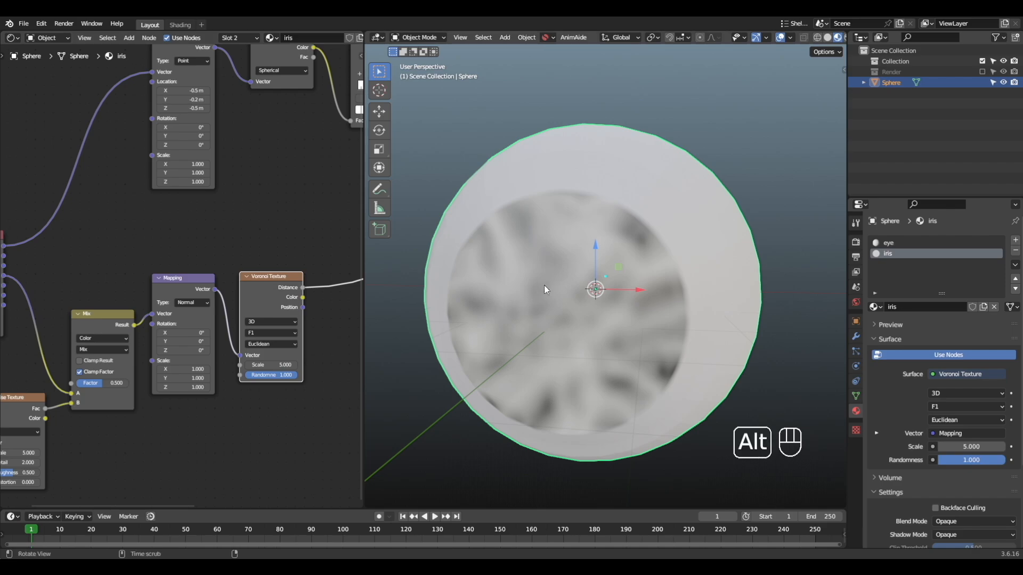
alt+middle_drag(544, 289, 591, 274)
key(KP_1)
scroll(649, 269, up, 1)
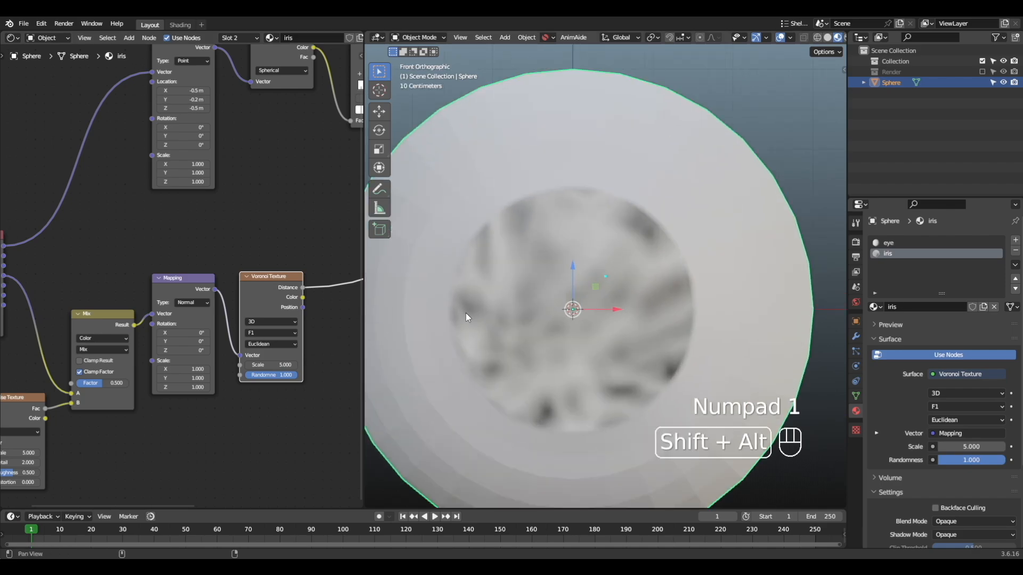
Set the Normal-type Mapping node's Y scale to 0 to stretch the pattern into radial streaks
shift+middle_drag(314, 347, 324, 308)
mouse_move(290, 325)
mouse_down()
mouse_move(272, 325)
mouse_move(291, 323)
mouse_up()
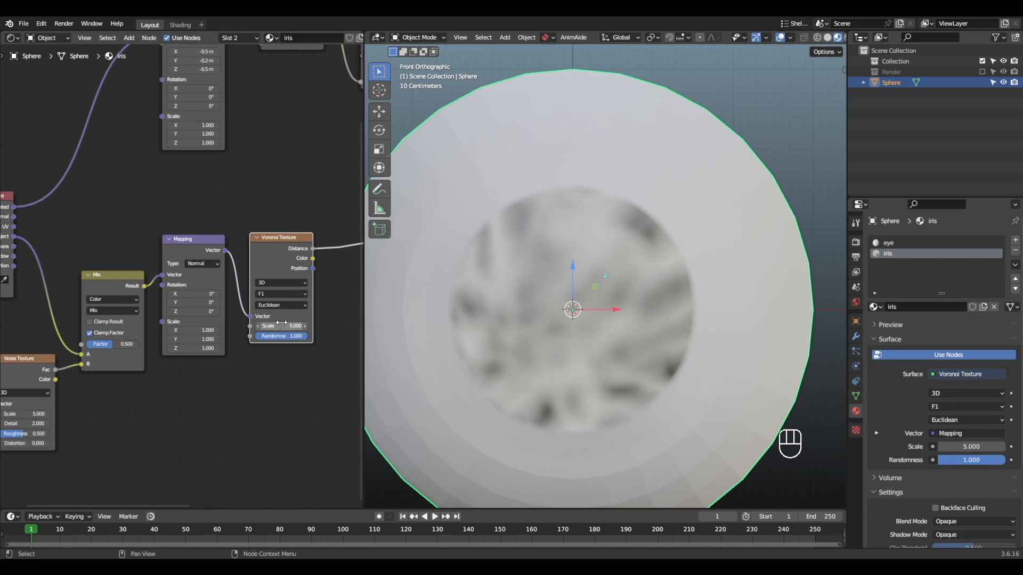
scroll(248, 354, up, 3)
alt+shift+middle_drag(249, 355, 254, 335)
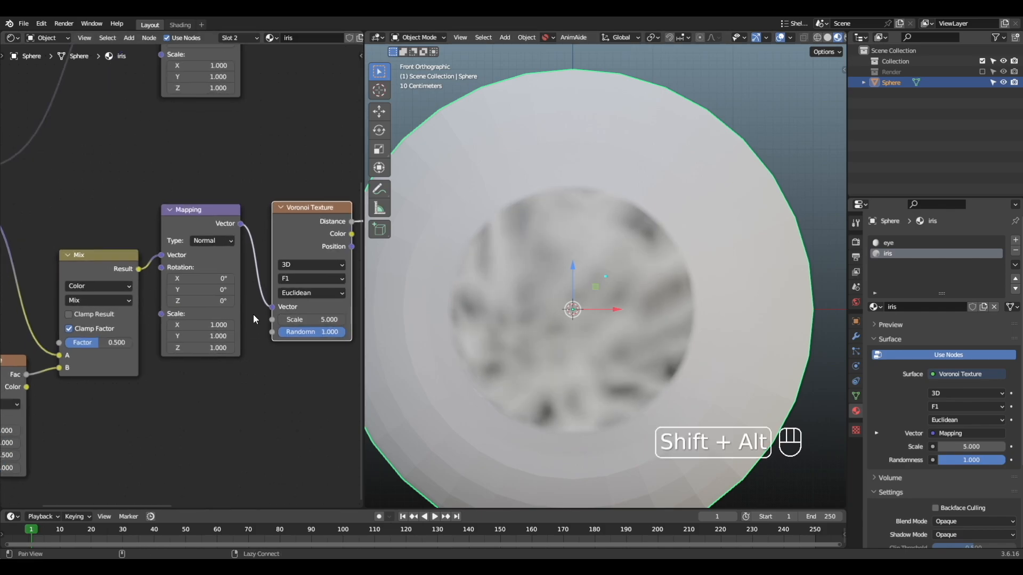
double_click(216, 336)
text(0.05)
key(Return)
Set the Mix node's Factor to 0.1 and the Noise Texture's Scale to 13.3
alt+shift+middle_drag(216, 336, 188, 345)
drag(163, 299, 133, 298)
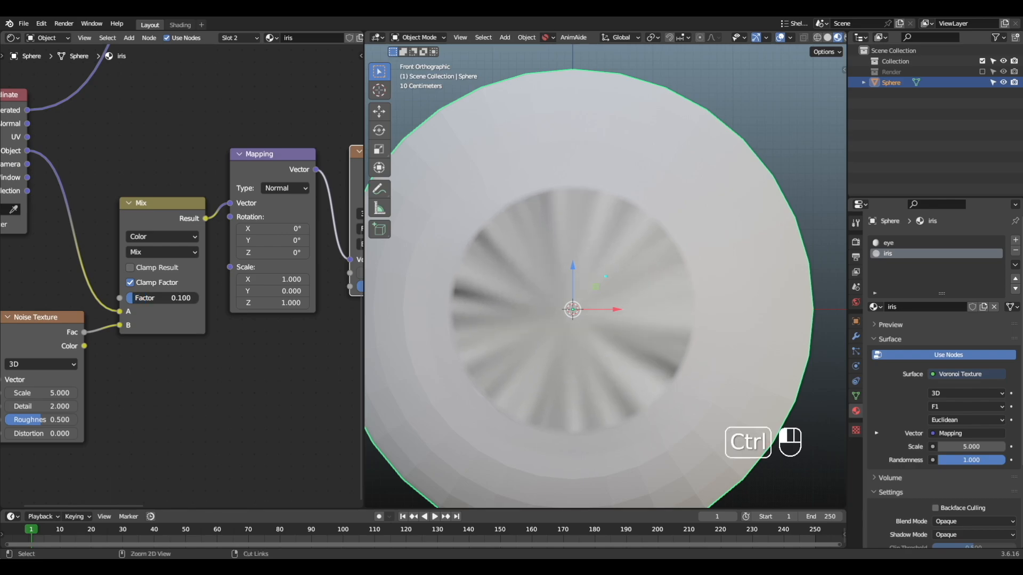
scroll(179, 277, down, 2)
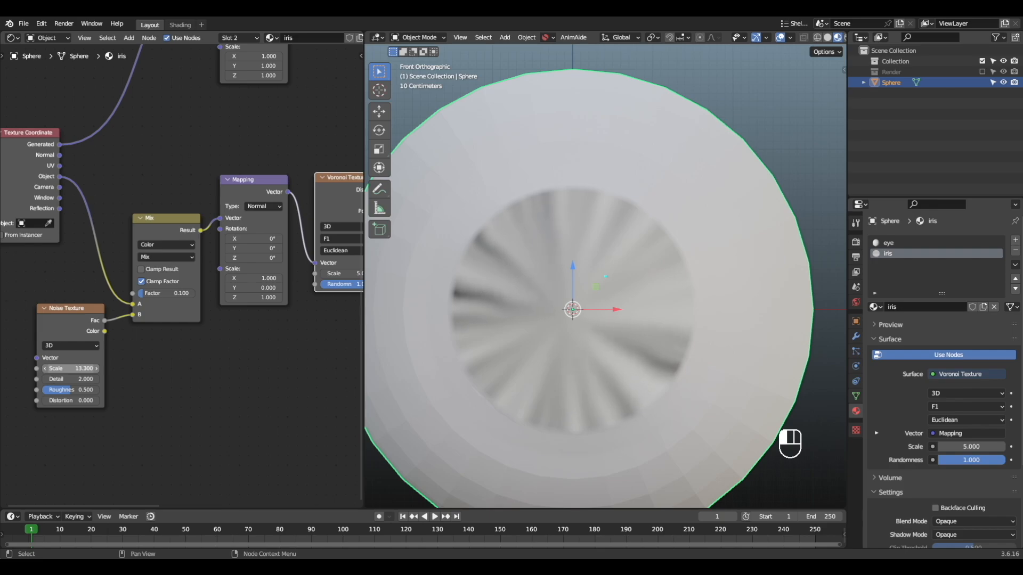
Set the Voronoi Texture's Scale to 16.8 and shift it slightly down together with its Mapping node
alt+shift+drag(309, 316, 157, 336)
scroll(157, 335, up, 2)
drag(204, 285, 267, 285)
scroll(178, 273, down, 2)
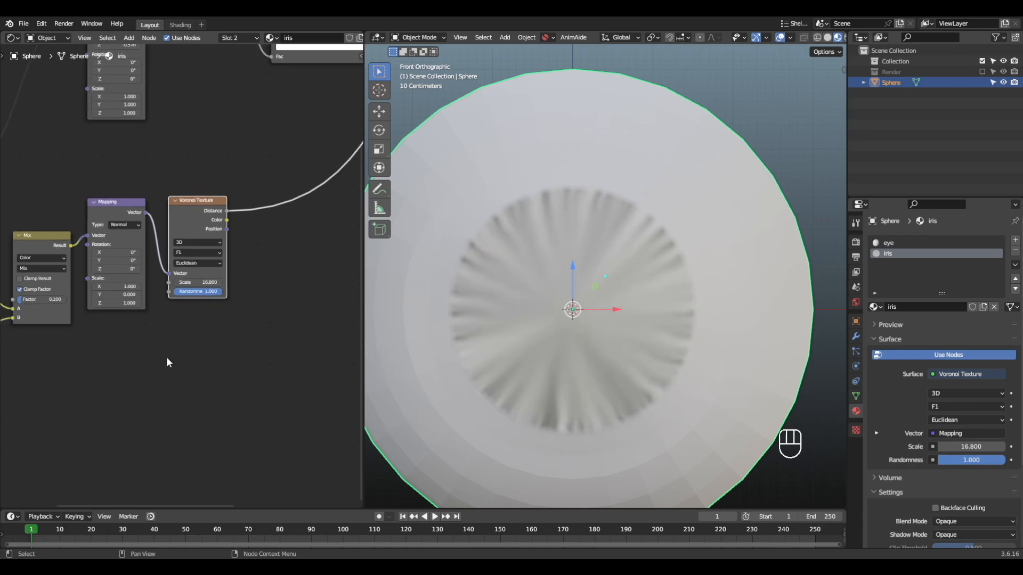
alt+shift+drag(166, 357, 184, 376)
drag(130, 191, 216, 226)
drag(217, 228, 213, 237)
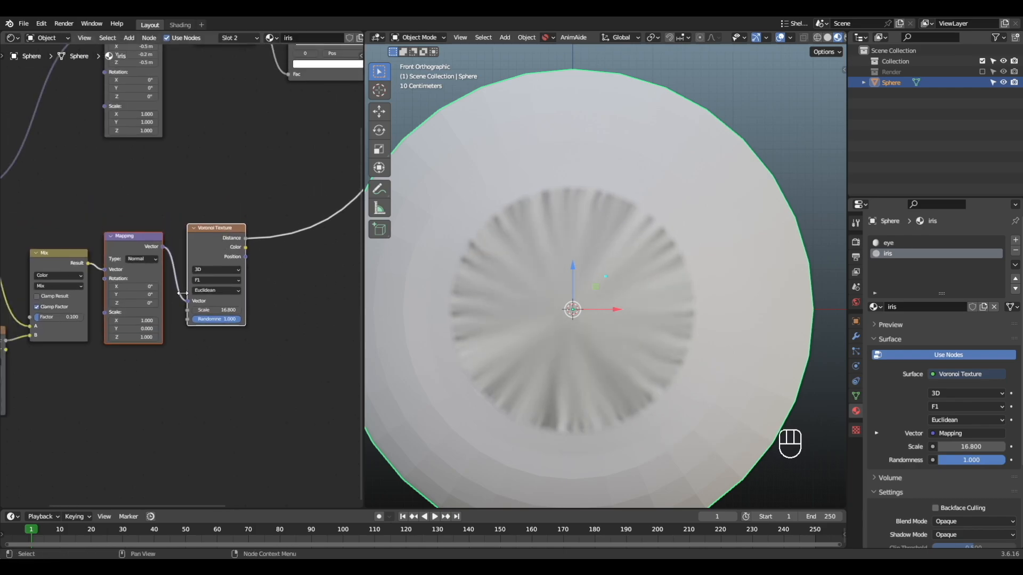
click(213, 236)
Try the F2 feature output on the Voronoi Texture and switch back to F1
scroll(250, 315, up, 3)
scroll(251, 318, up, 1)
middle_drag(251, 318, 201, 315)
click(180, 286)
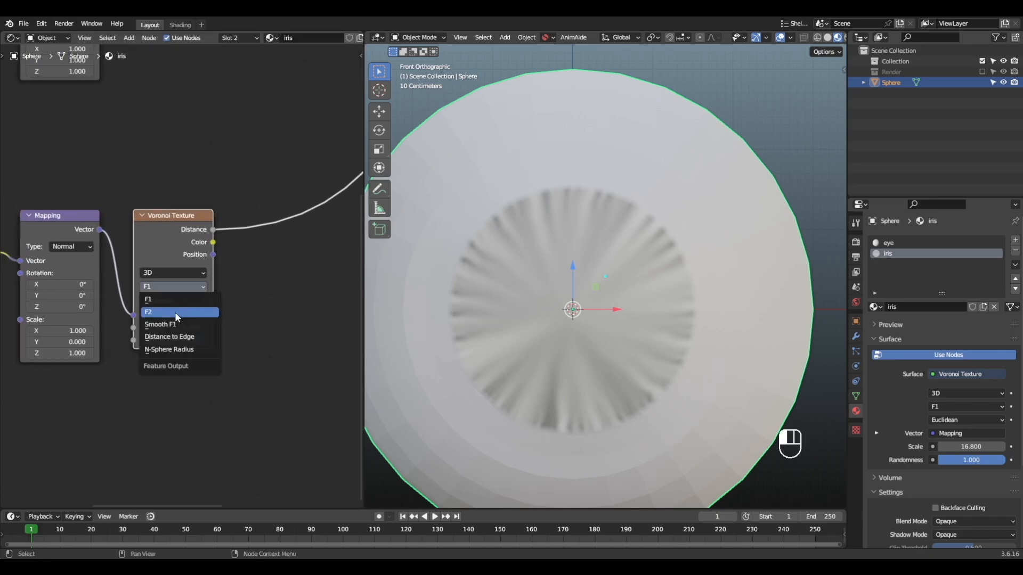
click(175, 312)
click(193, 292)
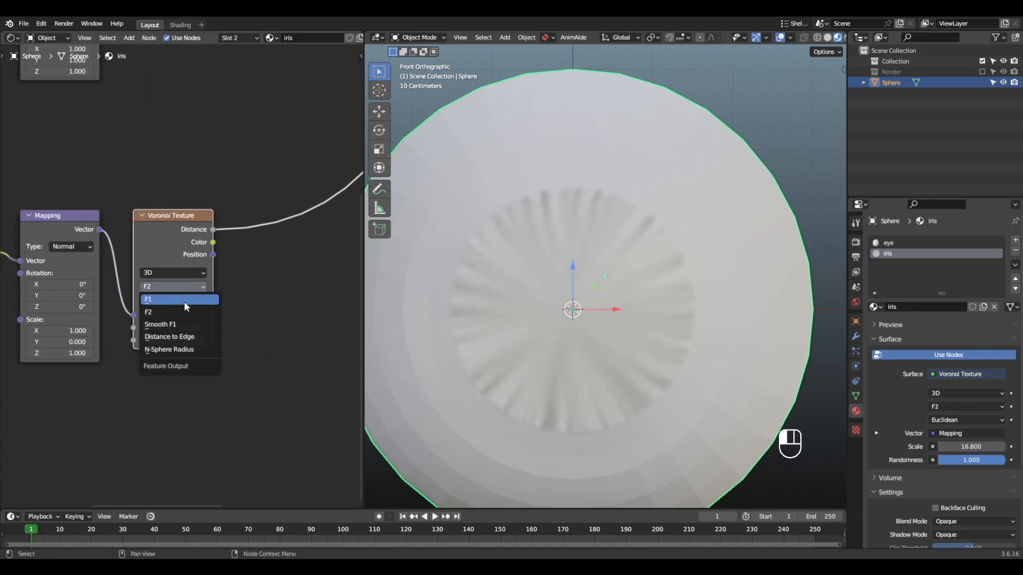
click(177, 294)
scroll(231, 284, down, 2)
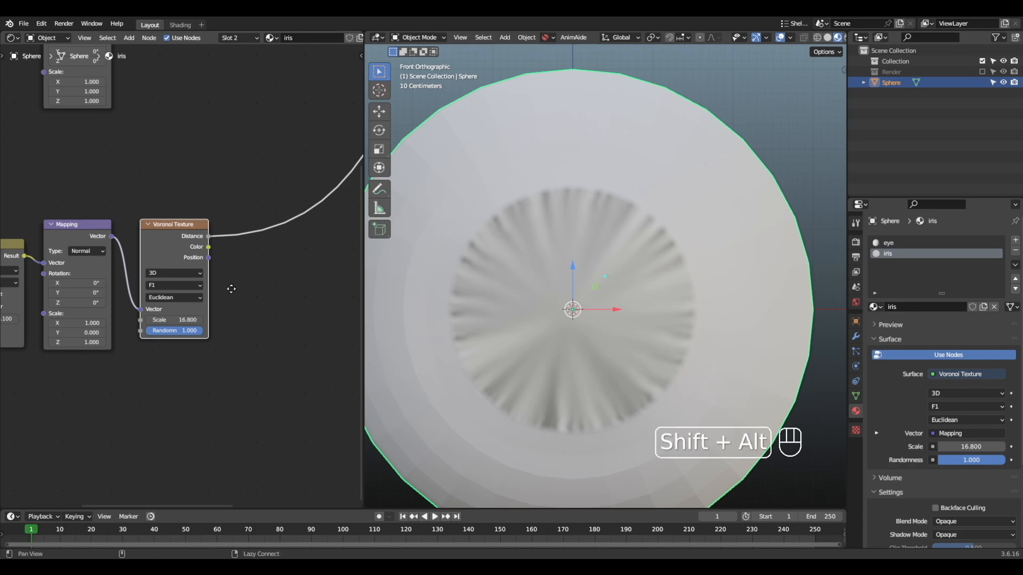
middle_drag(229, 286, 200, 295)
middle_drag(158, 357, 186, 354)
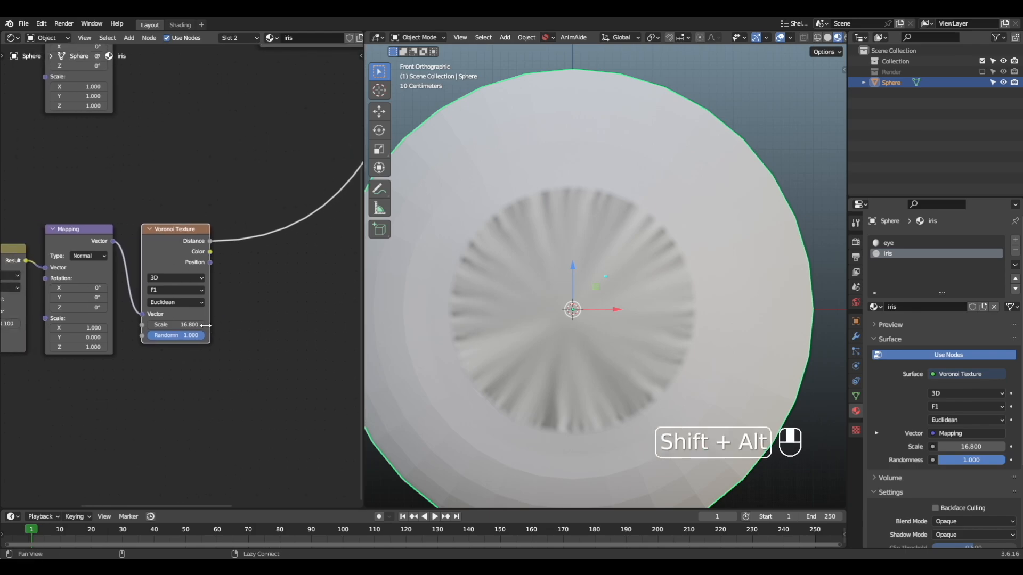
mouse_move(176, 324)
mouse_down()
mouse_move(151, 324)
mouse_move(176, 324)
mouse_up()
Duplicate the Color Ramp node and insert the copy on the Voronoi Texture's Distance output link
scroll(226, 339, down, 2)
alt+shift+middle_drag(253, 336, 162, 391)
scroll(204, 361, down, 2)
alt+shift+middle_drag(203, 361, 207, 340)
scroll(210, 326, up, 1)
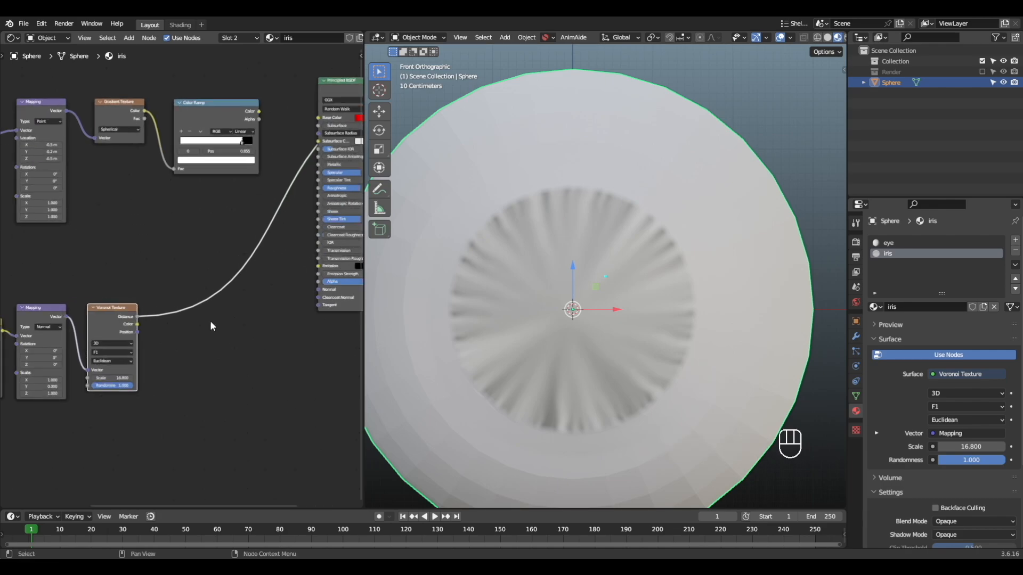
click(199, 125)
key(shift+d)
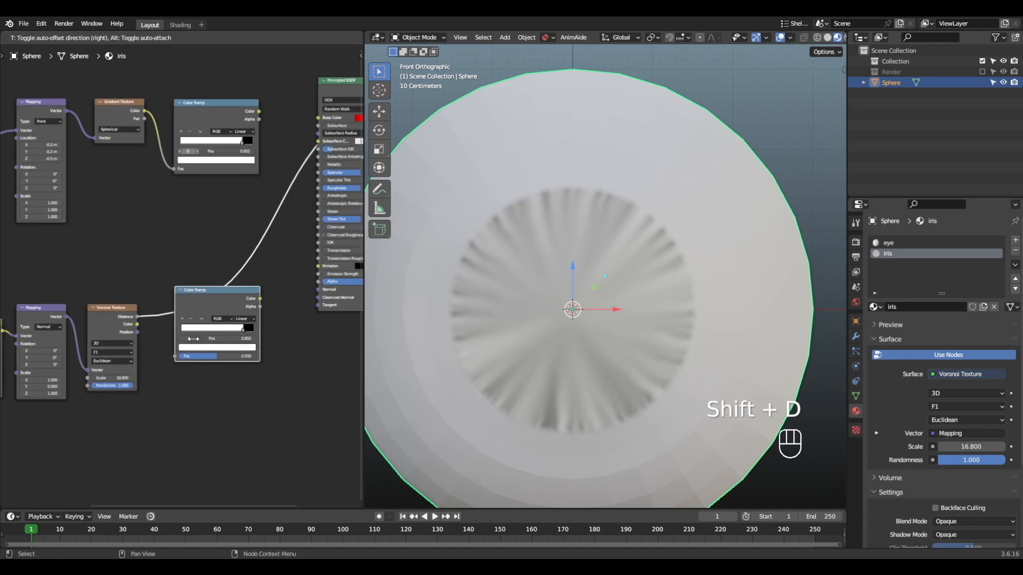
click(197, 361)
Reset the duplicated Color Ramp to its default black-to-white gradient
scroll(179, 333, up, 2)
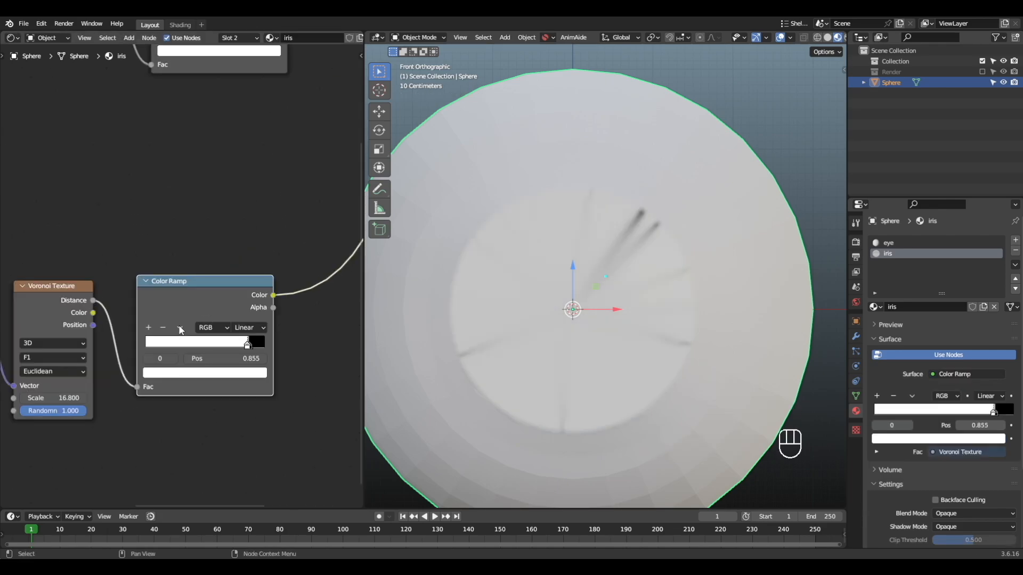
click(180, 328)
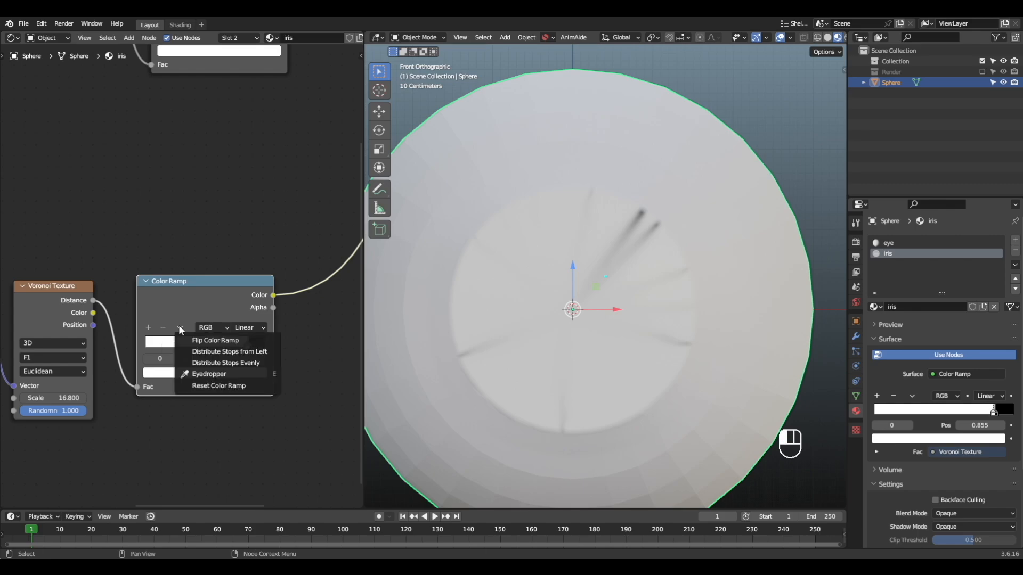
click(202, 387)
scroll(204, 385, up, 1)
shift+middle_drag(253, 376, 226, 326)
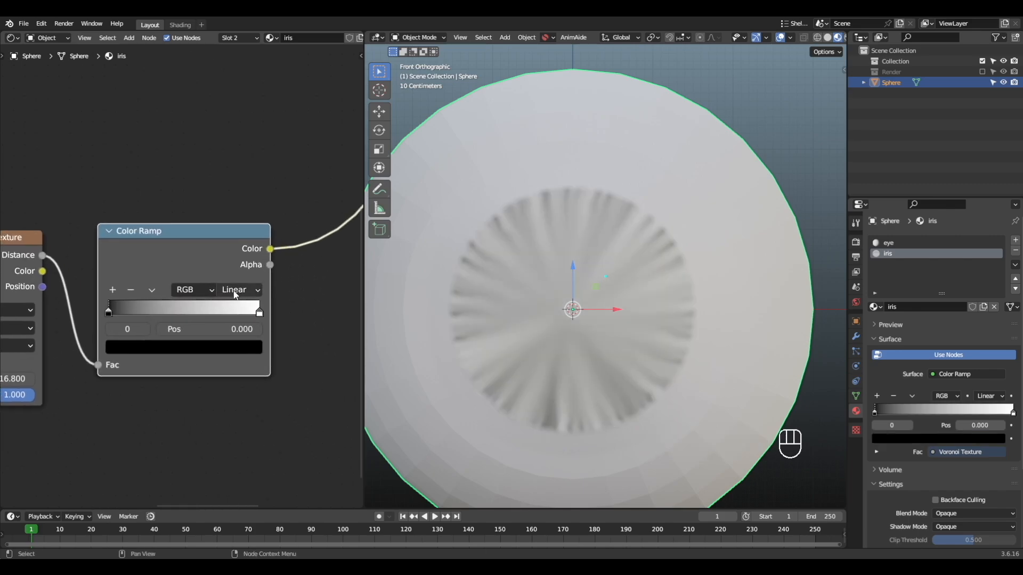
Change the duplicated Color Ramp's white end stop at position 1.000 to light green
drag(259, 313, 298, 339)
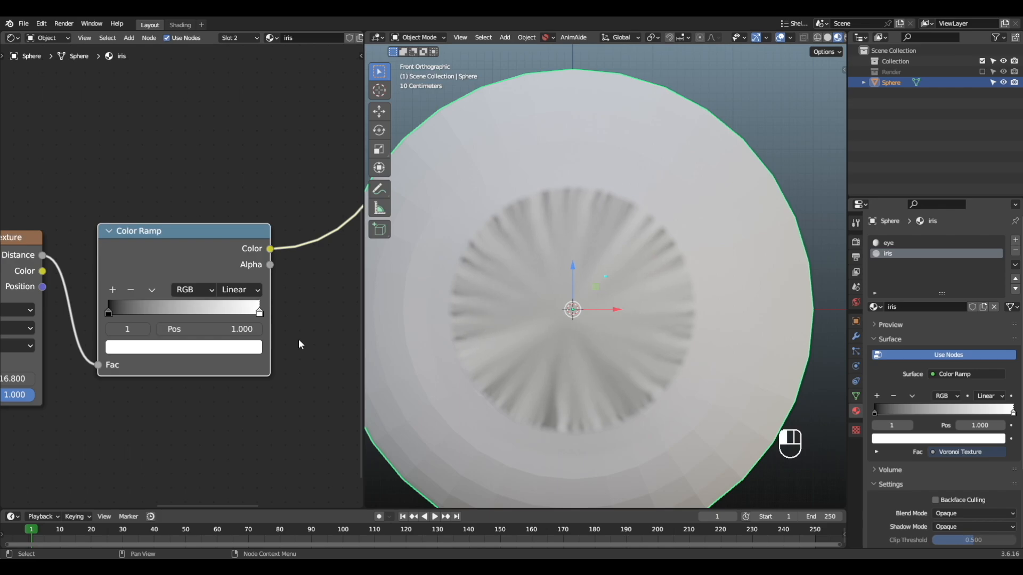
click(243, 353)
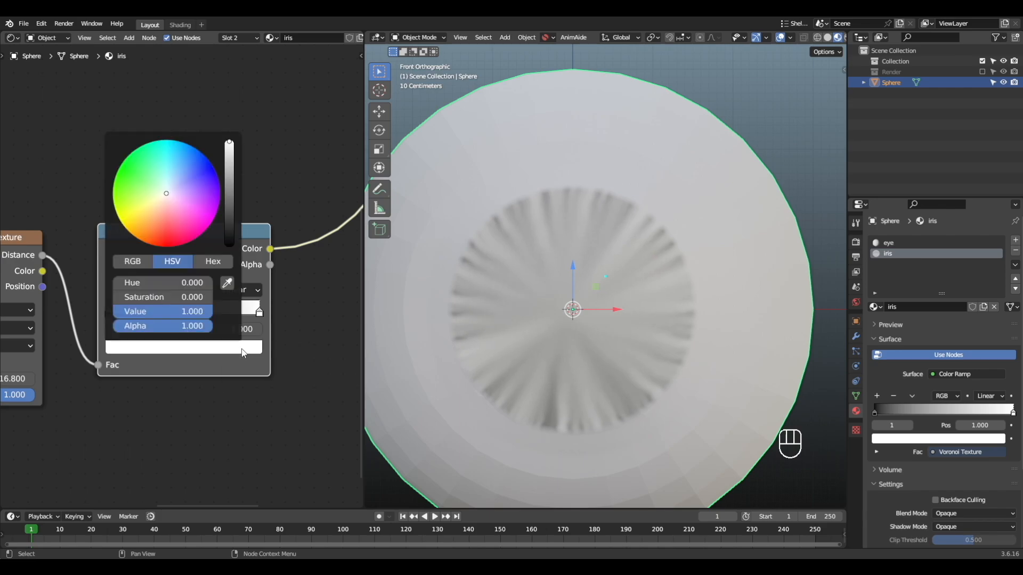
drag(160, 193, 146, 190)
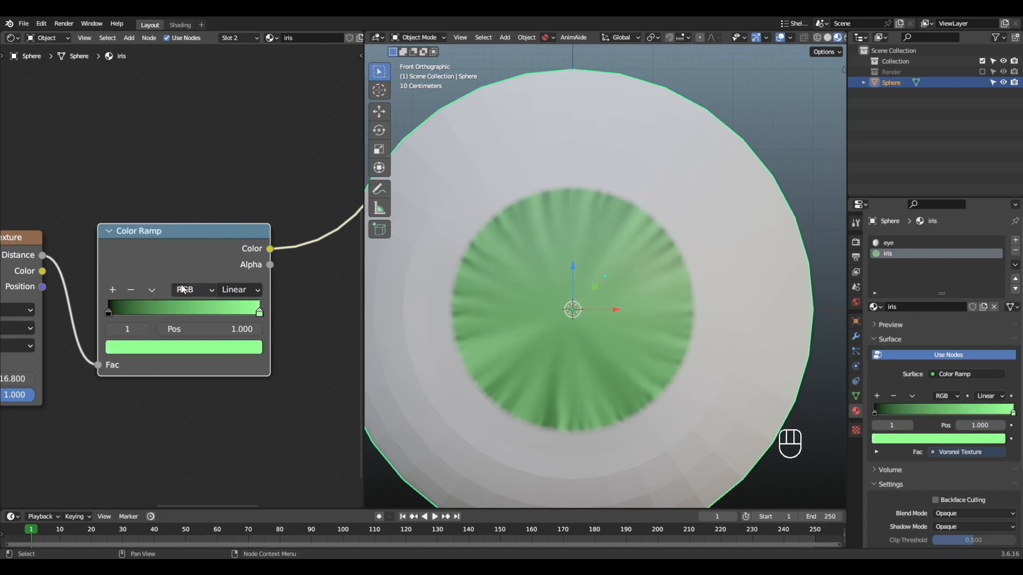
Add a stop at position 0.500 to the Voronoi Color Ramp and color it hue 0.386, saturation 0.749, value 0.500
click(120, 291)
click(191, 349)
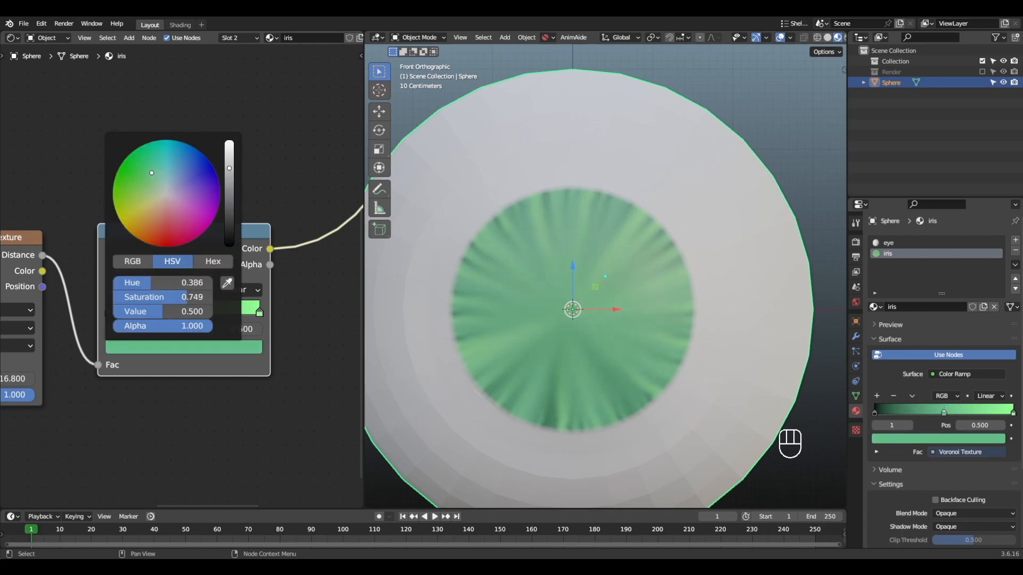
scroll(165, 346, up, 2)
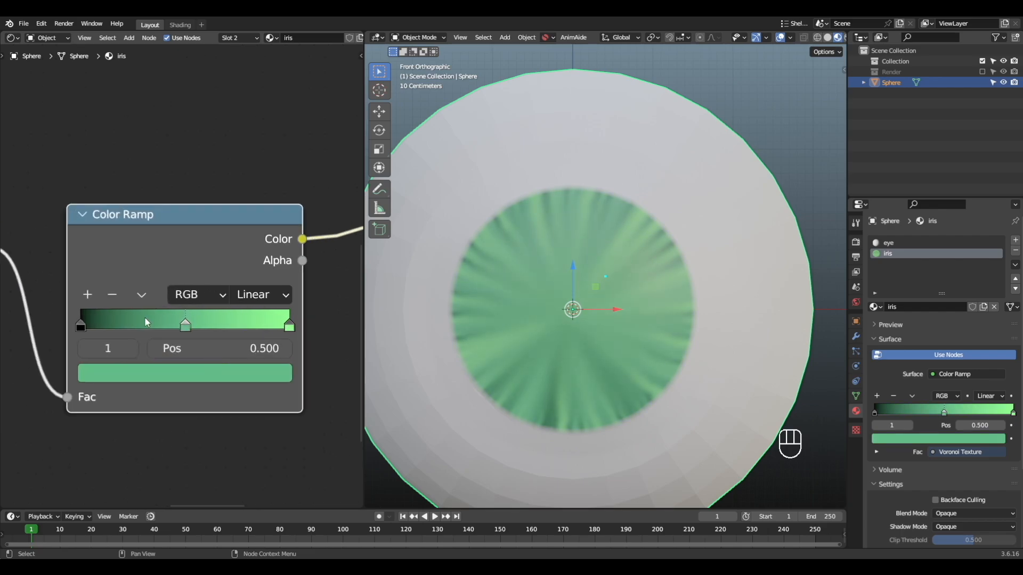
Tighten the Voronoi Color Ramp's stops, moving black to 0.318 and light green to 0.768 with the teal stop between them
drag(145, 317, 234, 334)
mouse_move(88, 326)
mouse_down()
mouse_move(187, 325)
mouse_move(122, 327)
mouse_move(147, 330)
mouse_up()
mouse_move(223, 326)
mouse_down()
mouse_move(198, 326)
mouse_move(257, 330)
mouse_move(247, 331)
mouse_up()
mouse_move(223, 327)
mouse_down()
mouse_move(194, 328)
mouse_move(246, 320)
mouse_up()
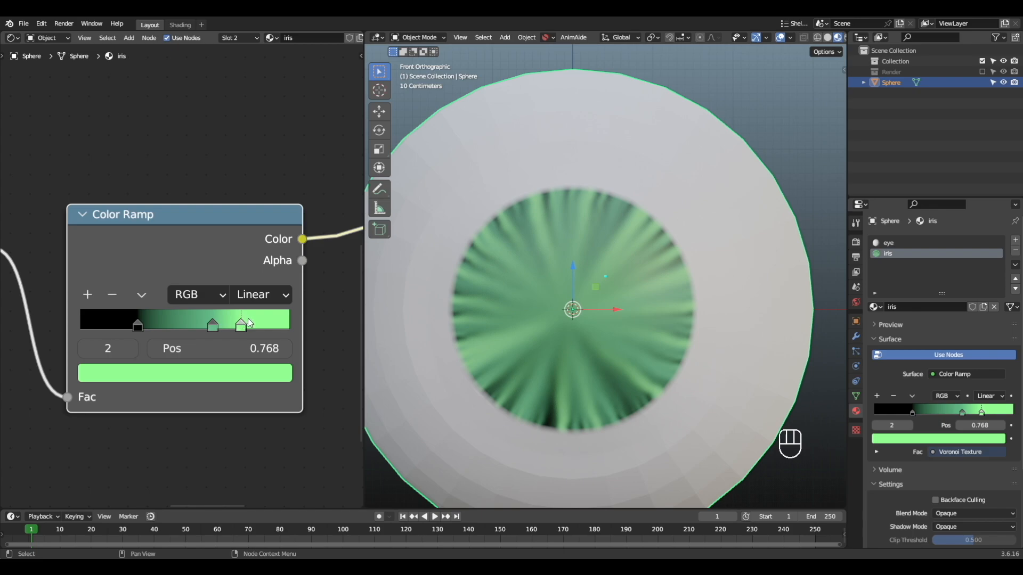
mouse_move(137, 330)
mouse_down()
mouse_move(168, 325)
mouse_move(147, 322)
mouse_up()
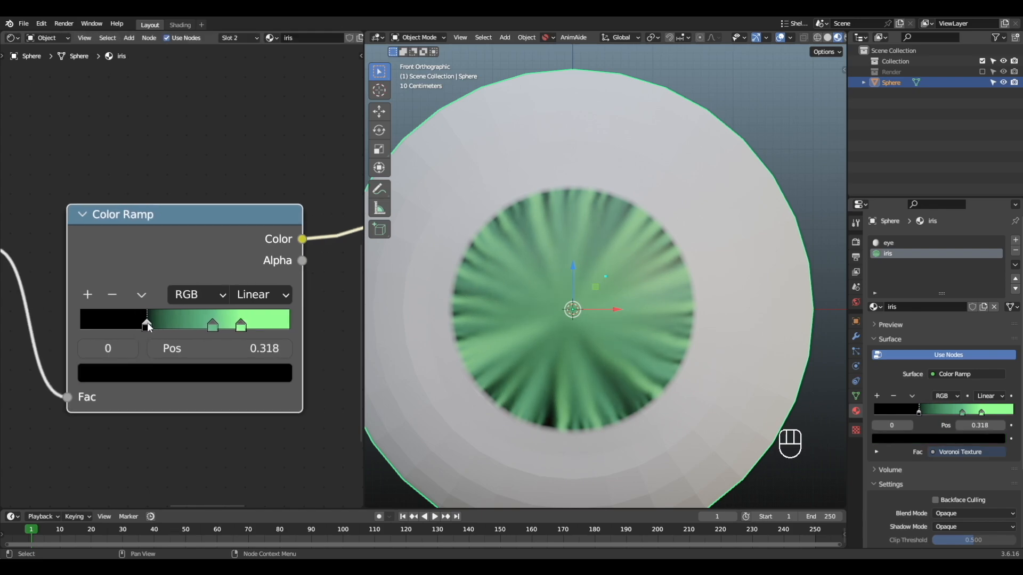
Move the Texture Coordinate node and the whole Noise and Voronoi chain away from the Principled BSDF
scroll(175, 356, down, 2)
alt+shift+drag(175, 356, 207, 349)
ctrl+drag(121, 352, 30, 340)
scroll(212, 363, down, 5)
alt+shift+drag(212, 363, 288, 368)
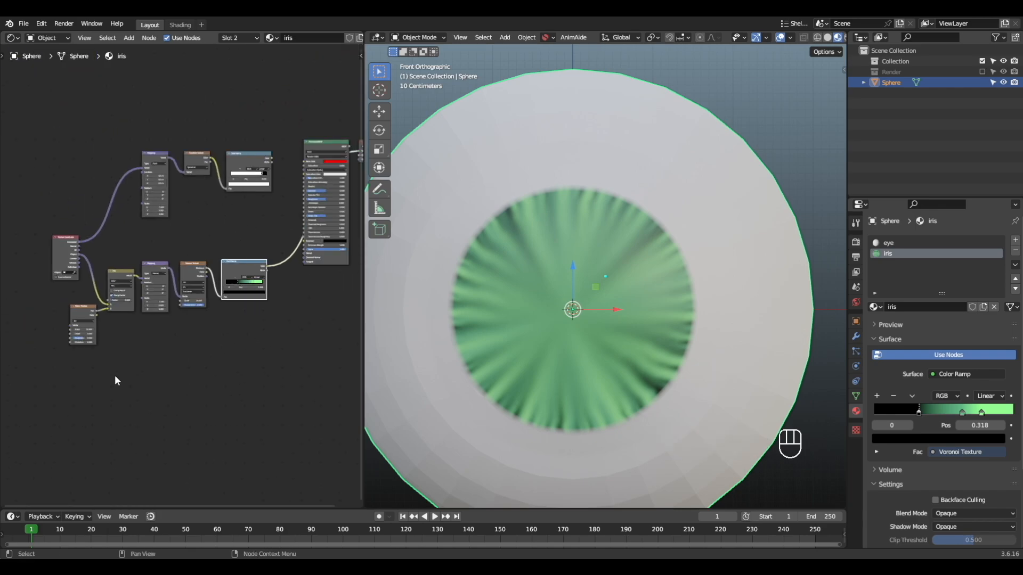
drag(23, 384, 257, 270)
key(g)
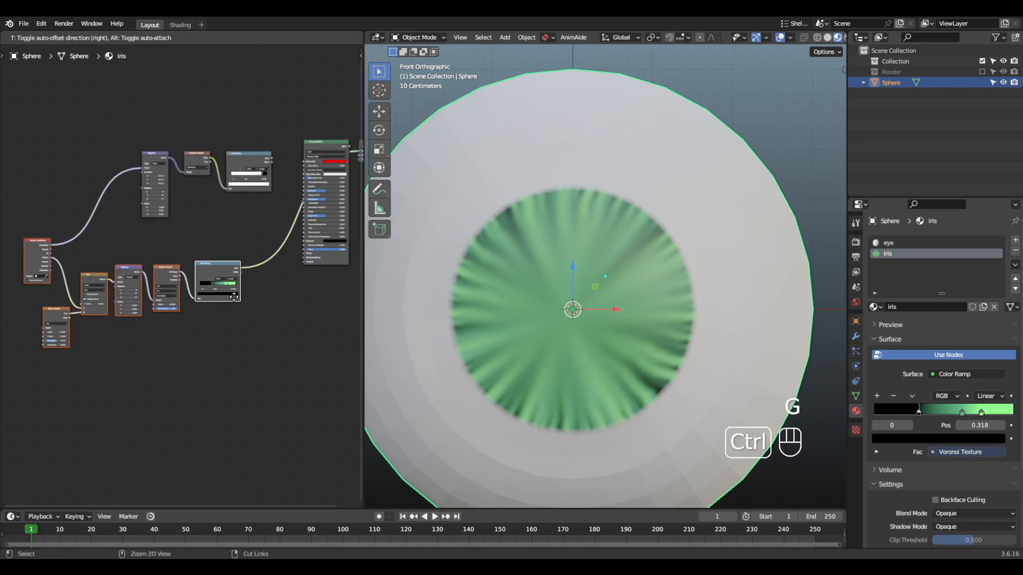
click(230, 300)
click(247, 340)
Move the Principled BSDF and Material Output nodes farther from the Color Ramps to make room
scroll(247, 340, up, 5)
scroll(247, 306, up, 4)
alt+shift+drag(320, 272, 194, 307)
scroll(247, 306, down, 4)
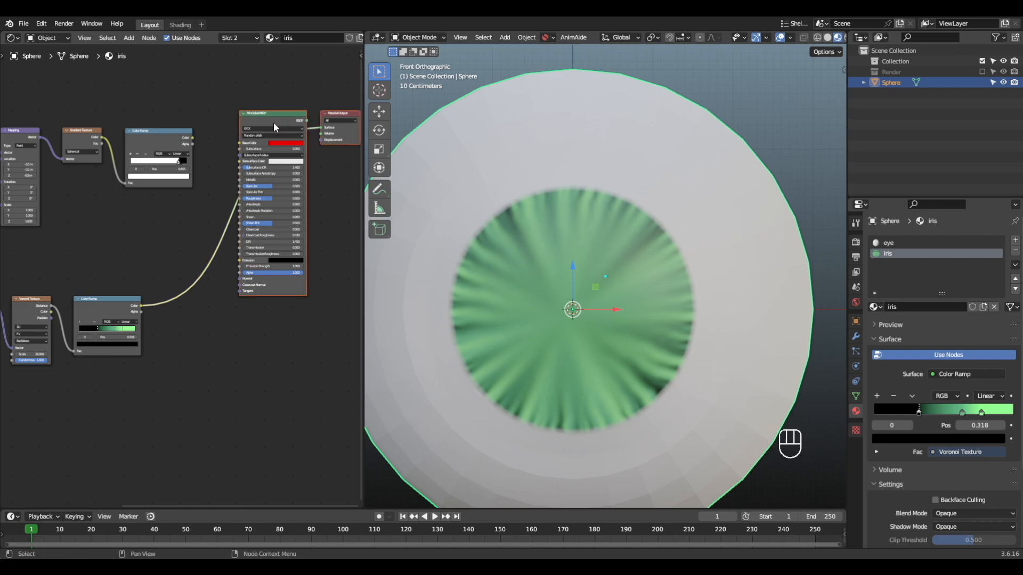
drag(274, 123, 314, 126)
Insert a Hue/Saturation/Value node on the output link of the green Color Ramp
alt+shift+drag(110, 299, 247, 318)
key(shift+a)
click(246, 318)
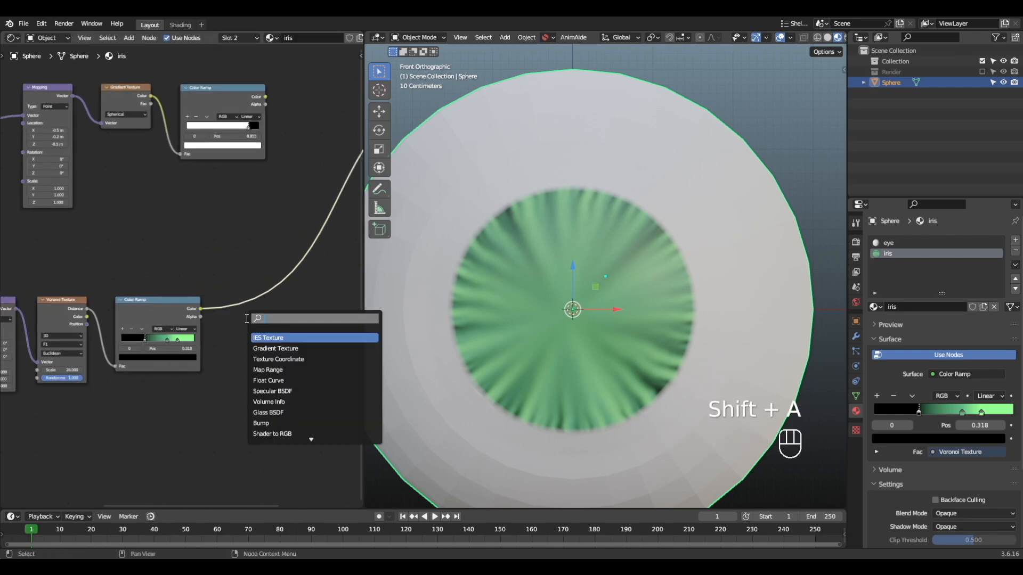
text(hue)
key(Return)
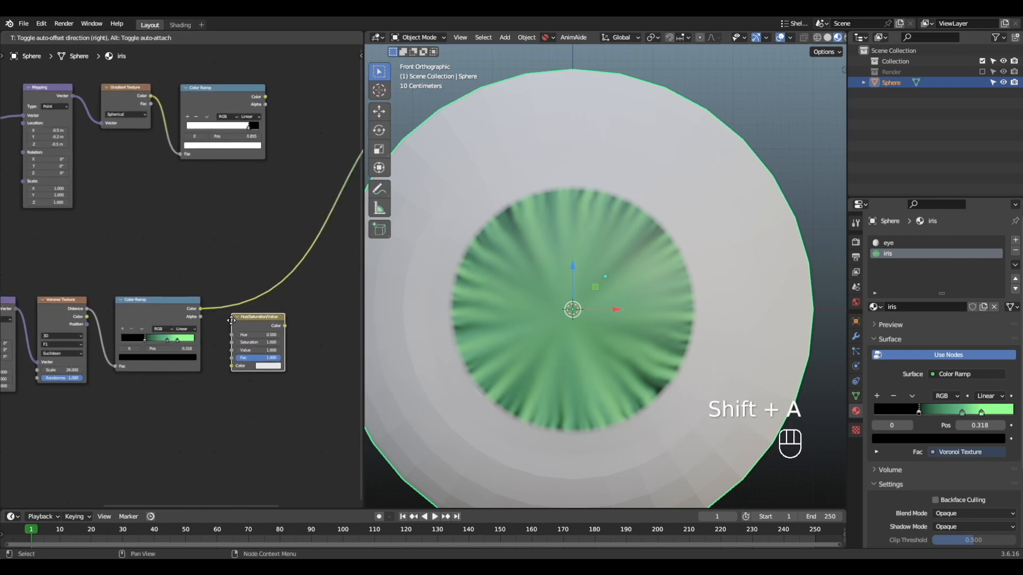
click(229, 300)
scroll(251, 306, up, 5)
alt+shift+drag(274, 311, 225, 316)
Try other Hue values on the Hue/Saturation/Value node and reduce its Saturation to 0.570
right_click(239, 304)
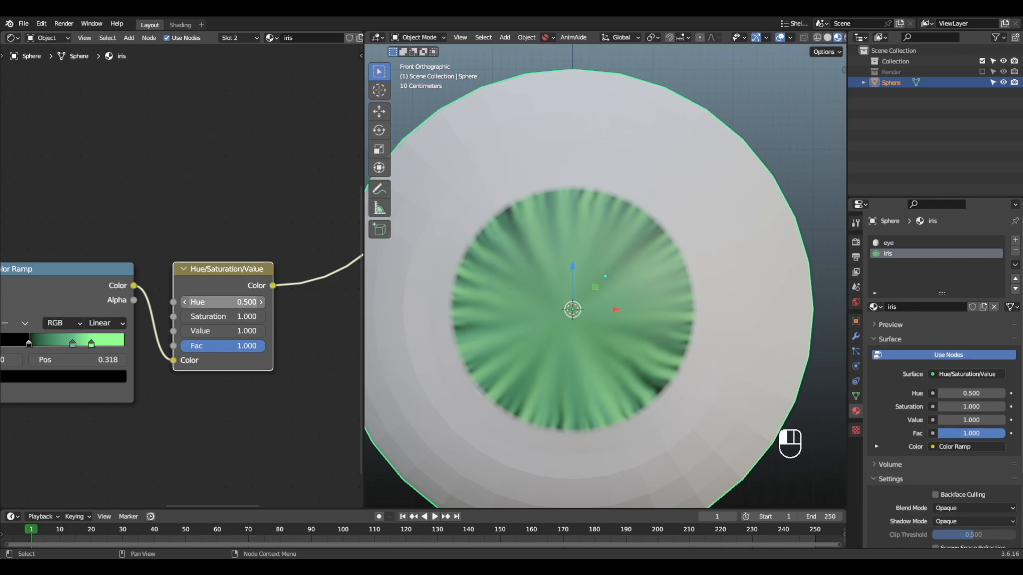
shift+drag(206, 301, 226, 303)
right_click(206, 300)
right_click(210, 302)
right_click(229, 308)
right_click(226, 304)
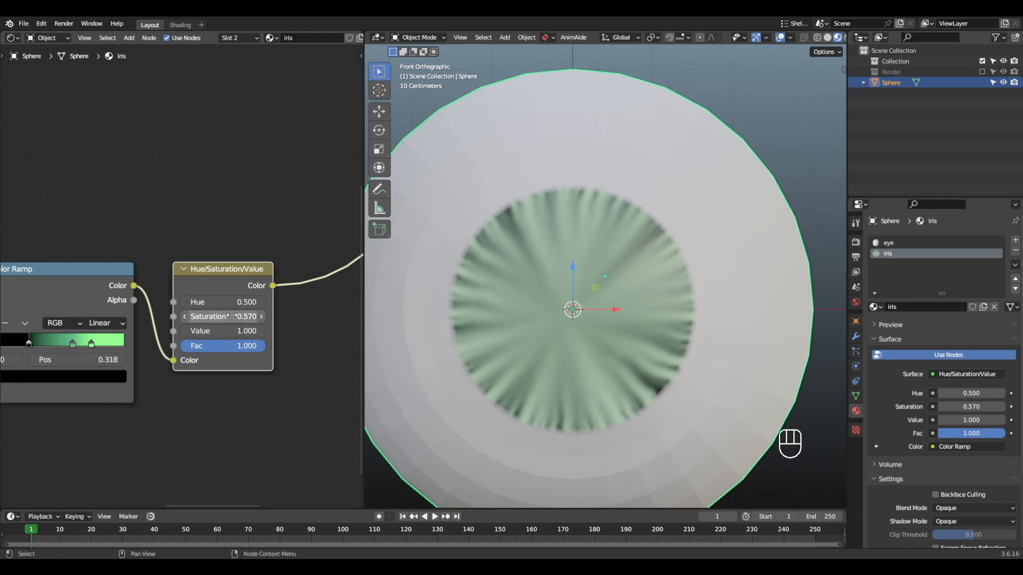
Try a different Value on the Hue/Saturation/Value node, undo recent changes, and set Saturation to 0.760
shift+drag(242, 331, 262, 302)
right_click(232, 331)
scroll(248, 358, up, 2)
alt+shift+drag(247, 358, 302, 349)
key(ctrl+z)
key(ctrl+z)
key(ctrl+shift+z)
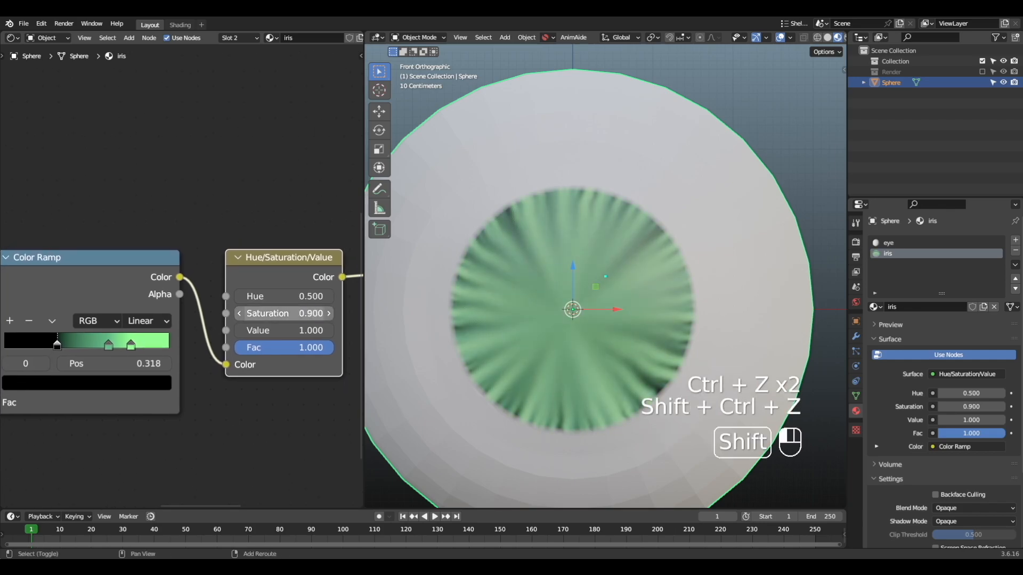
shift+drag(282, 313, 283, 313)
Move the light green stop to 0.750, add a stop at 0.989, and copy the light green color onto it
mouse_move(138, 347)
mouse_down()
mouse_move(151, 350)
mouse_move(101, 343)
mouse_move(133, 347)
mouse_up()
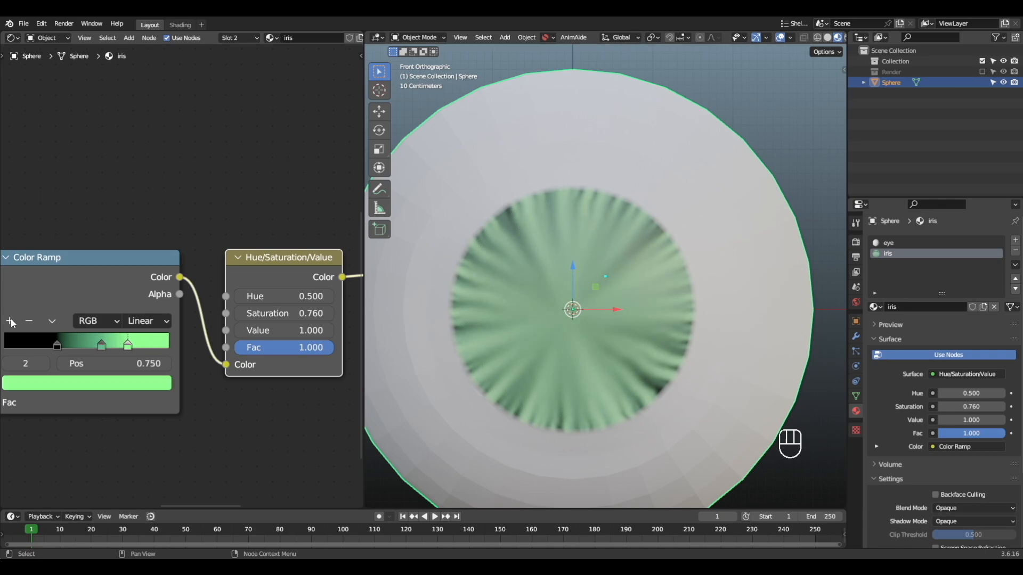
click(10, 321)
click(152, 383)
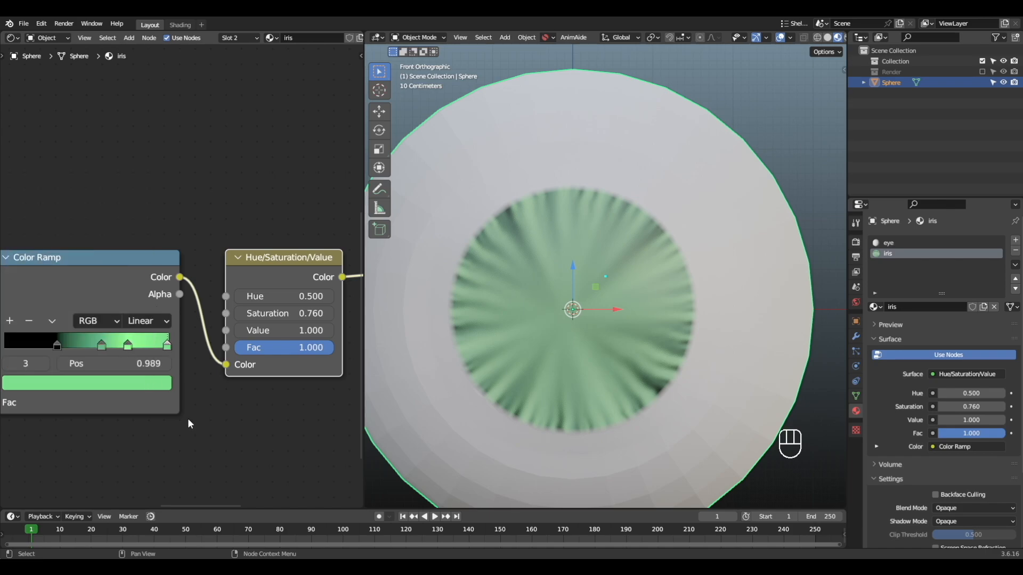
key(ctrl+c)
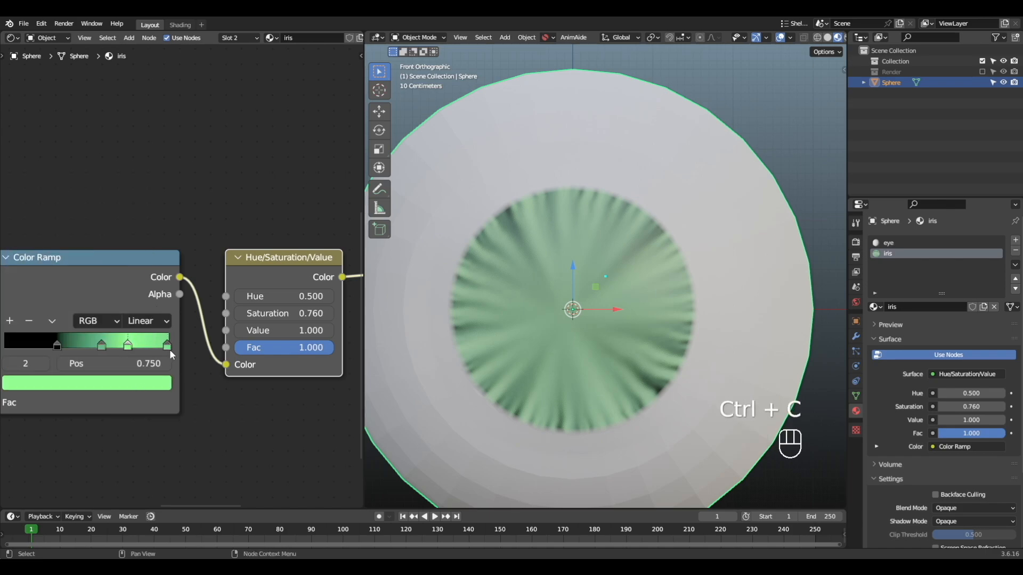
key(ctrl+v)
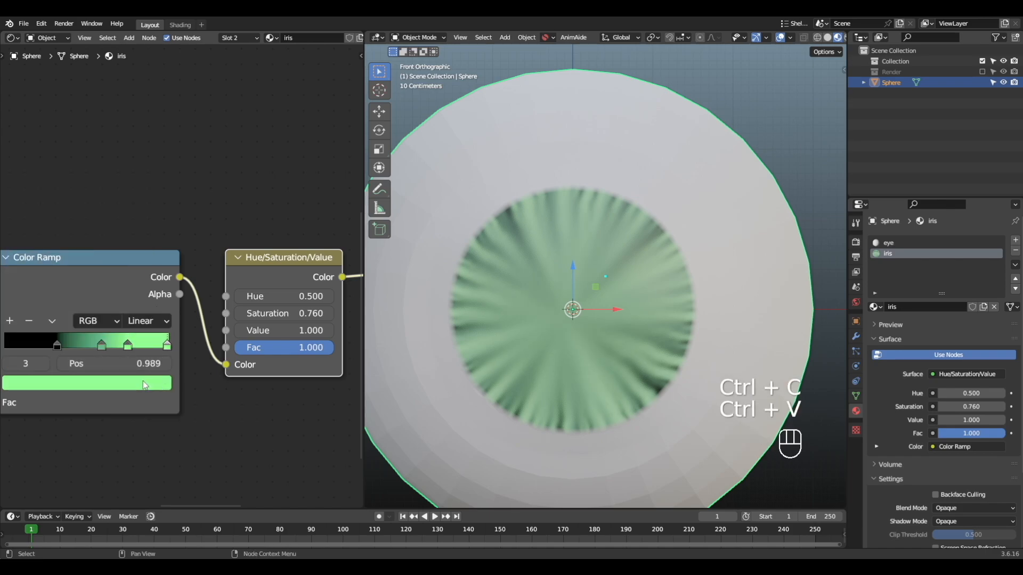
Set the 0.989 stop's color to hue 0.337, saturation 0.786, value 1.000, and the Hue/Saturation/Value node's Saturation to 0.880
click(145, 384)
mouse_move(52, 208)
shift+mouse_down()
mouse_move(64, 208)
mouse_move(34, 197)
shift+mouse_up()
key(ctrl+z)
middle_drag(154, 387, 179, 389)
click(179, 389)
shift+drag(75, 210, 68, 203)
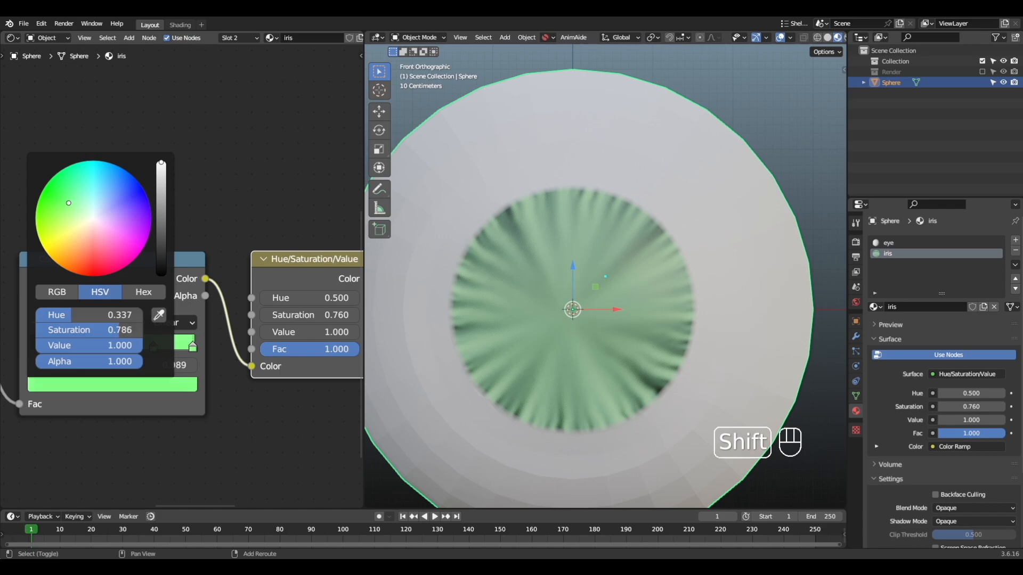
middle_drag(309, 352, 290, 347)
drag(261, 310, 283, 310)
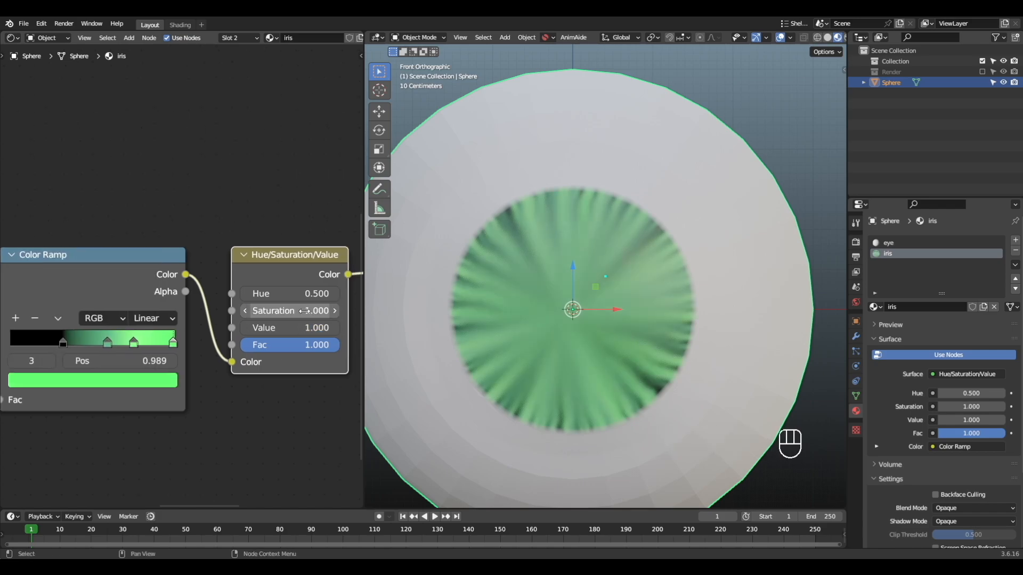
Shift the Principled BSDF and Material Output nodes farther from the Hue/Saturation/Value node
scroll(289, 334, down, 5)
scroll(220, 349, down, 4)
middle_drag(288, 336, 179, 390)
scroll(184, 249, down, 3)
middle_drag(184, 249, 265, 257)
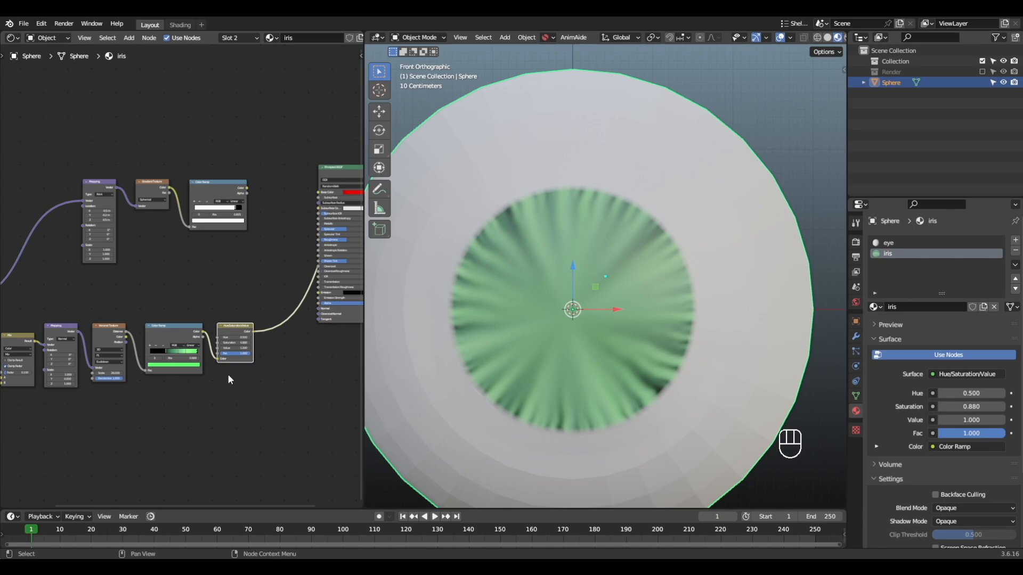
middle_drag(254, 290, 178, 279)
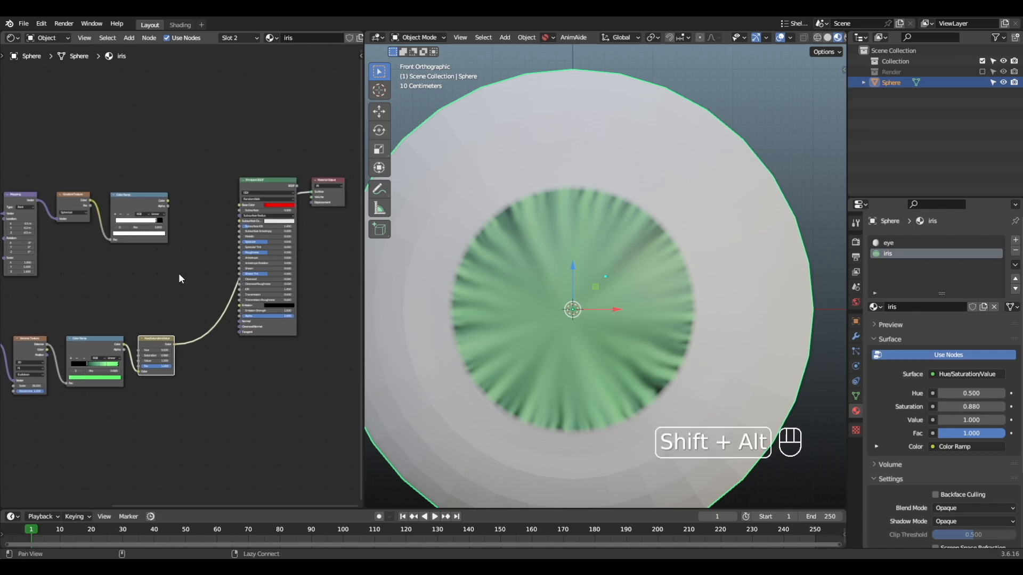
drag(258, 153, 329, 190)
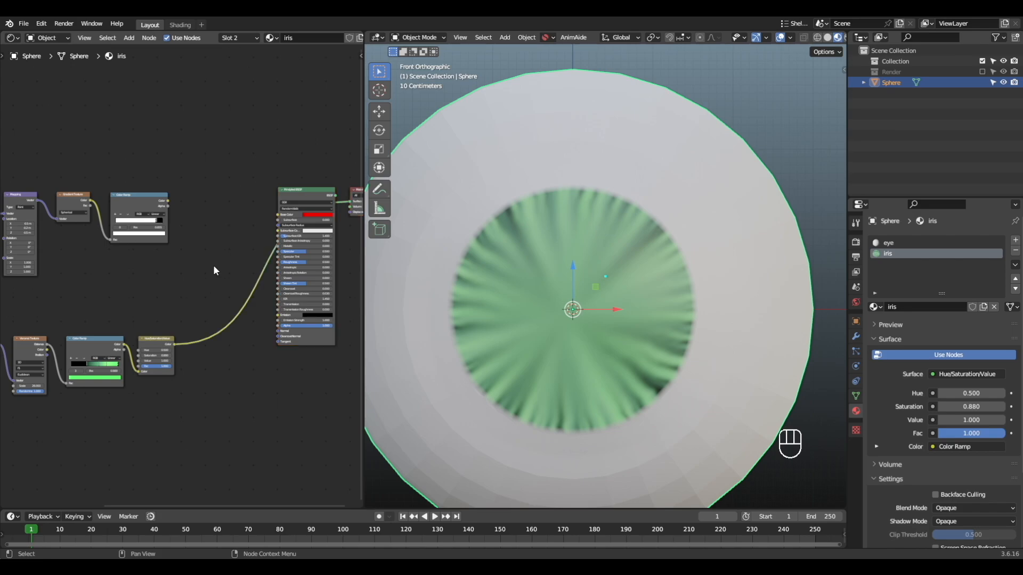
Insert a Mix Color node after the Hue/Saturation/Value node, feeding that node into B and the gradient's Color Ramp into A
scroll(191, 278, up, 1)
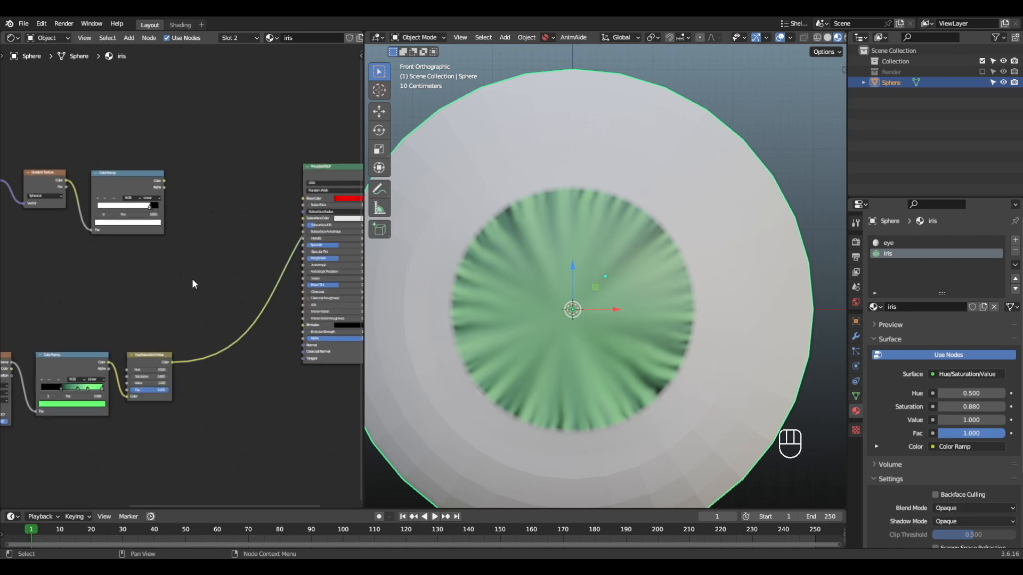
middle_drag(191, 278, 212, 273)
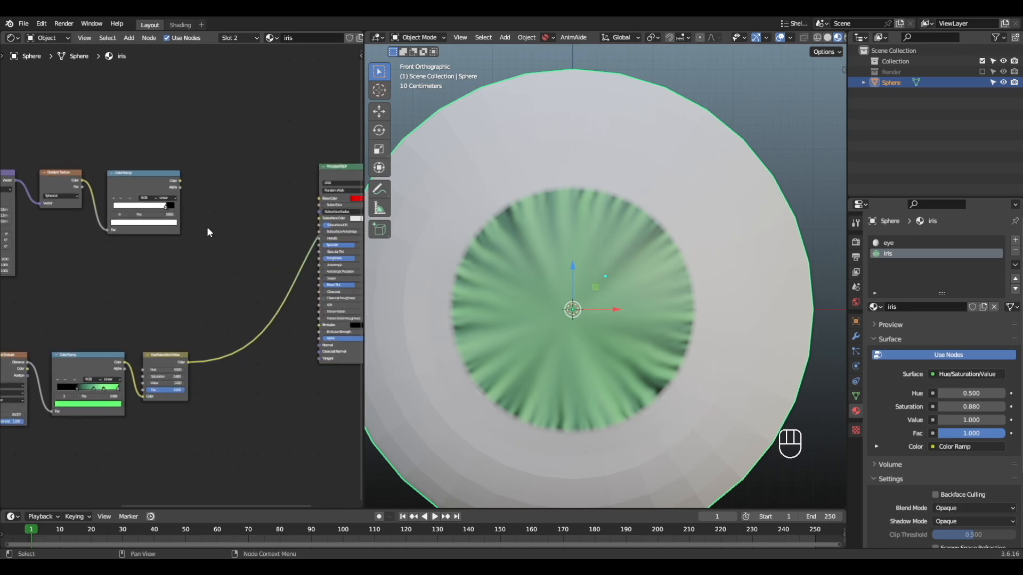
scroll(222, 247, up, 1)
key(shift+a)
text(mix)
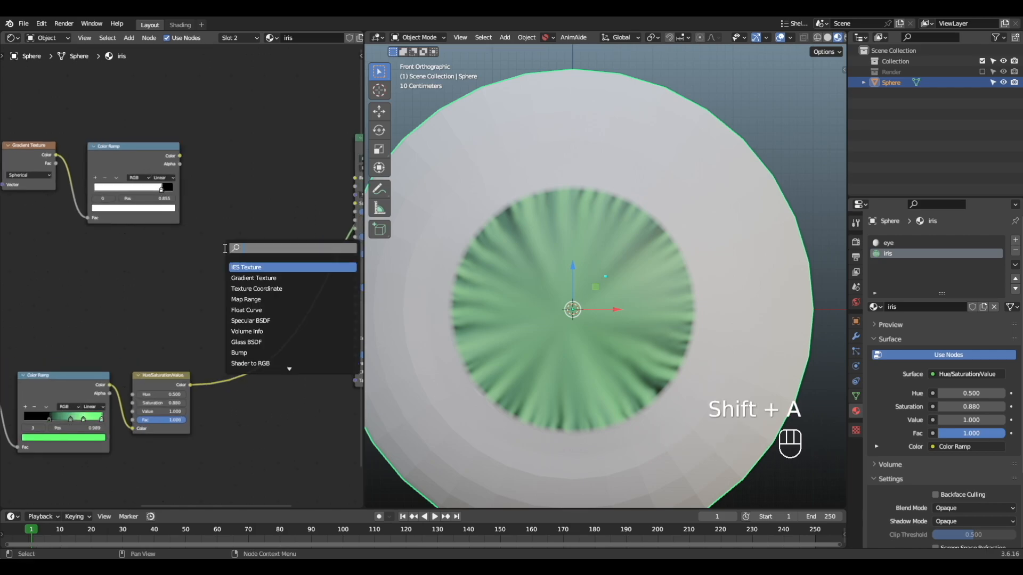
key(Return)
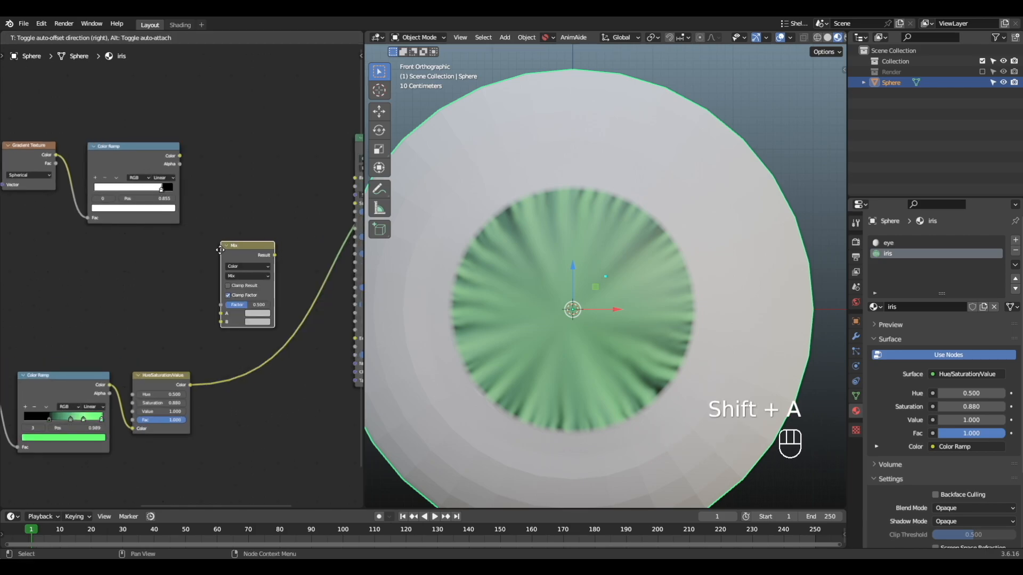
click(248, 307)
scroll(248, 307, up, 1)
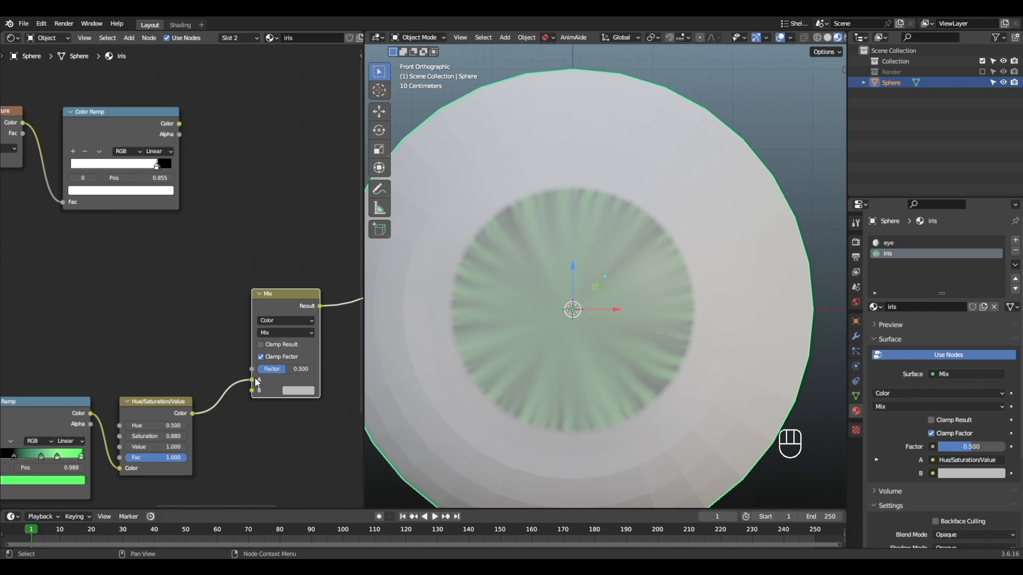
mouse_move(248, 380)
mouse_down()
mouse_move(231, 384)
mouse_move(252, 390)
mouse_up()
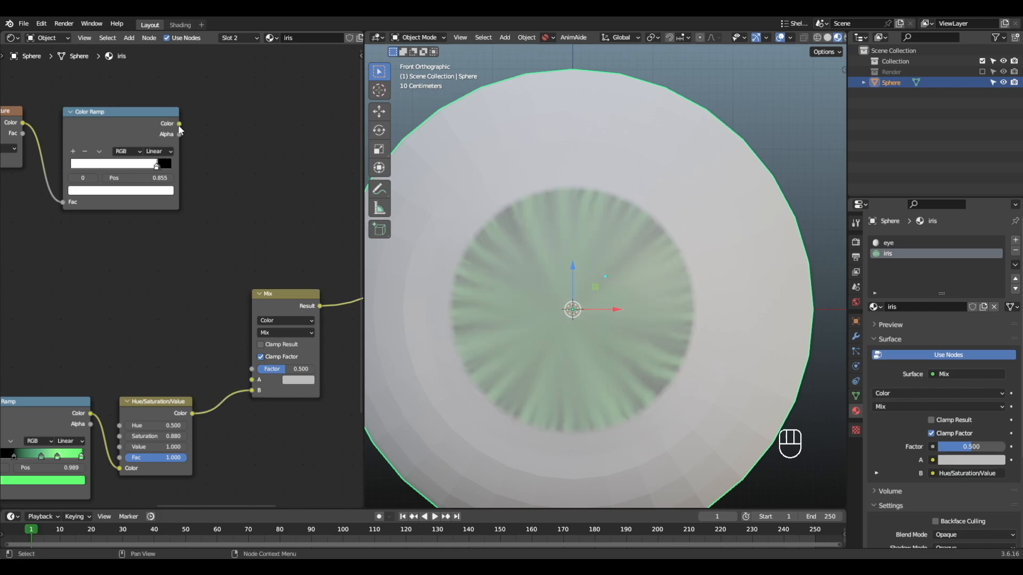
drag(179, 124, 252, 379)
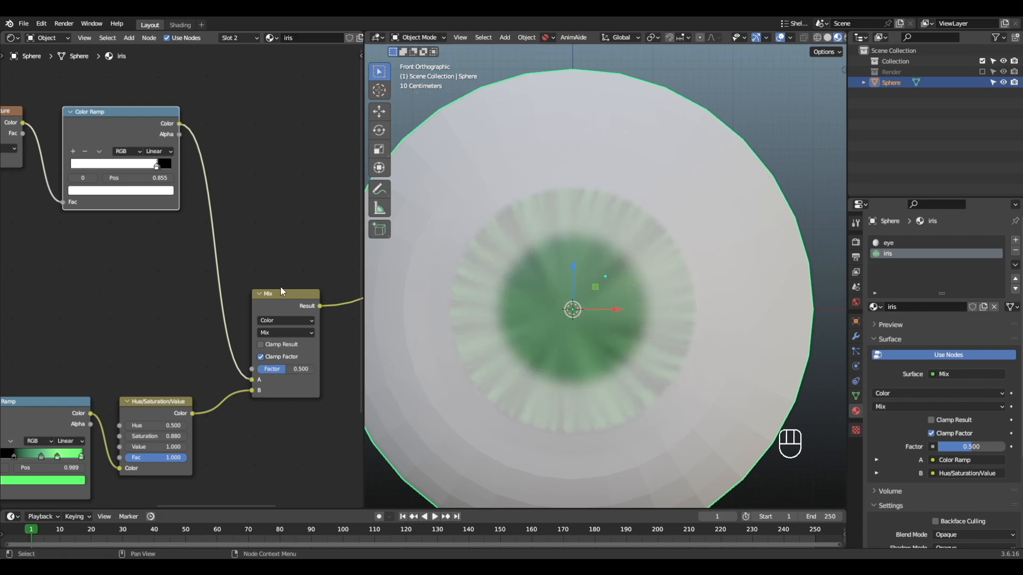
Set the Mix node's blend mode to Multiply and its Factor to 1.000
scroll(299, 326, up, 3)
alt+shift+drag(299, 323, 251, 298)
click(229, 309)
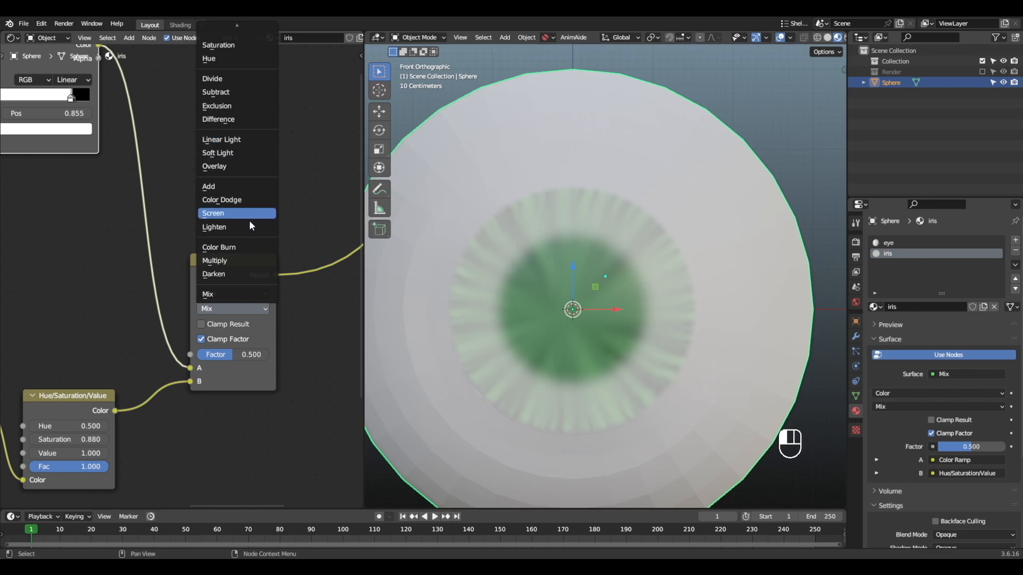
click(227, 261)
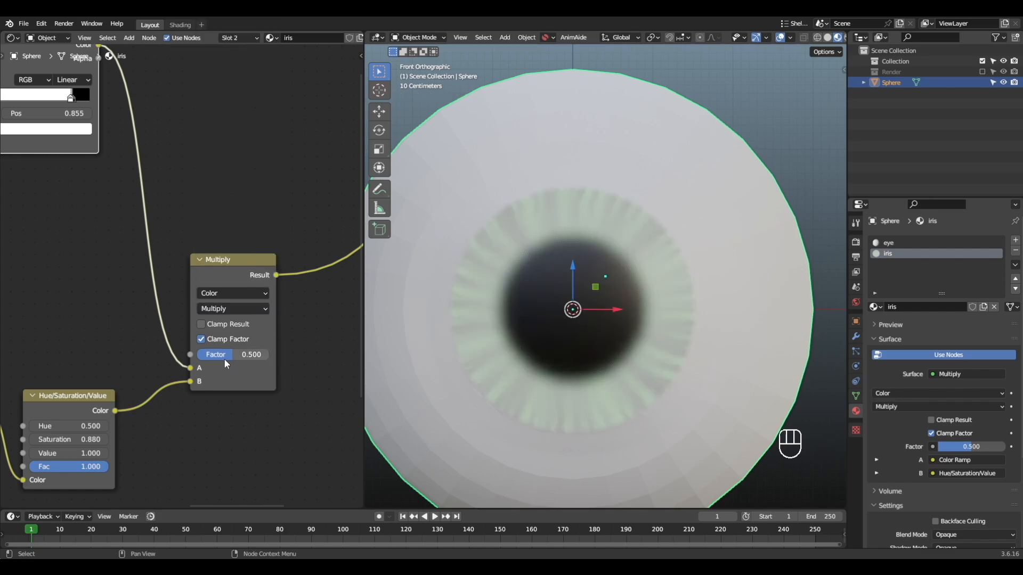
drag(227, 364, 264, 364)
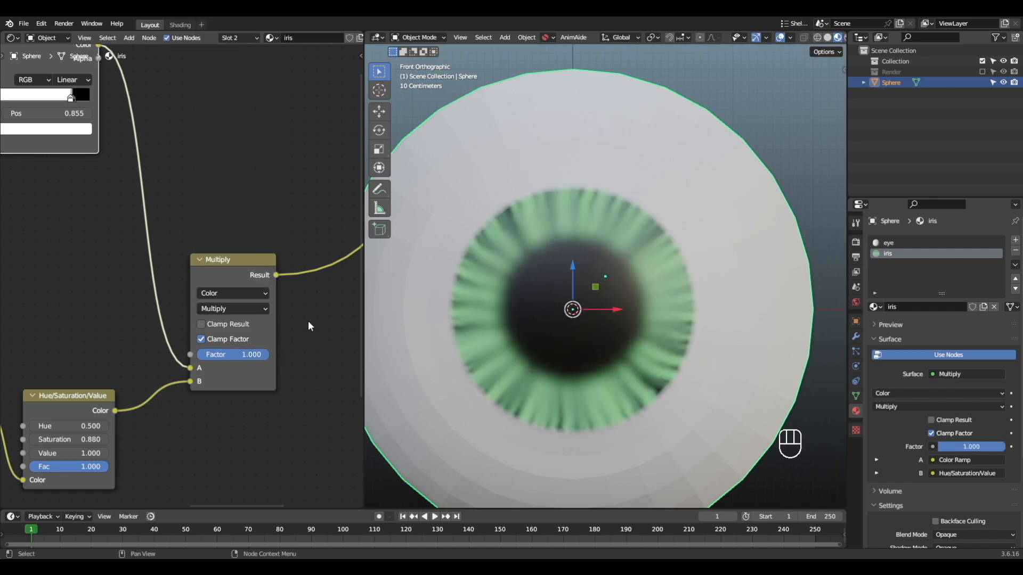
scroll(585, 315, down, 4)
scroll(585, 315, up, 3)
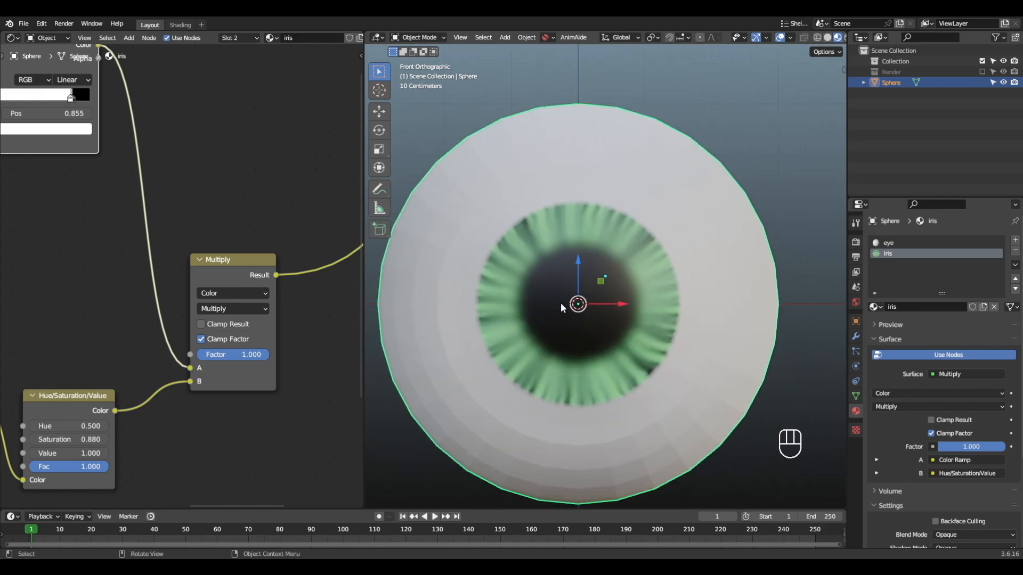
Duplicate the pupil's Mapping, Gradient Texture and Color Ramp nodes and place the copies above the originals
scroll(221, 264, down, 4)
alt+shift+drag(118, 222, 276, 264)
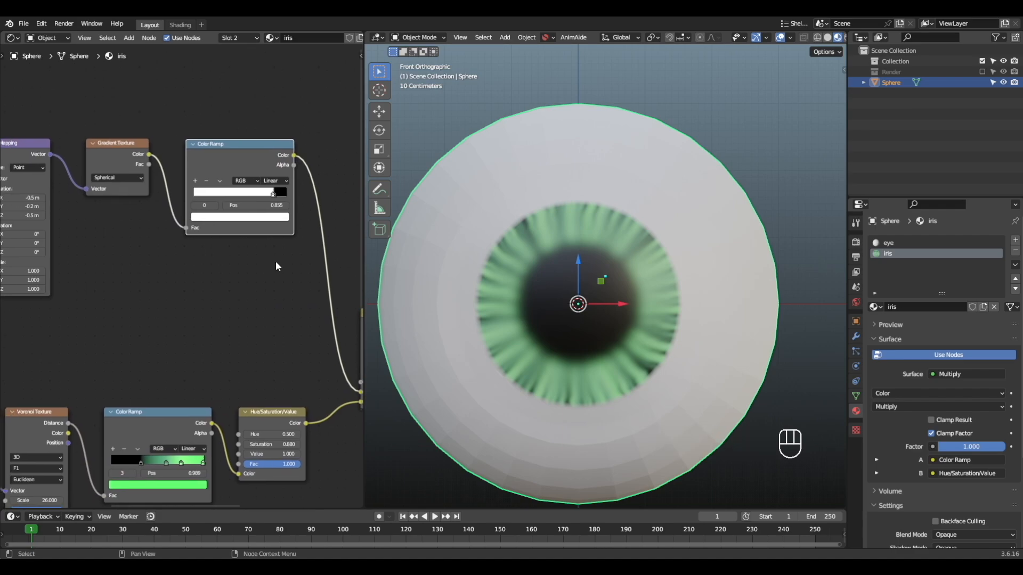
scroll(239, 237, down, 3)
alt+shift+drag(212, 216, 268, 264)
drag(78, 183, 265, 279)
key(shift+d)
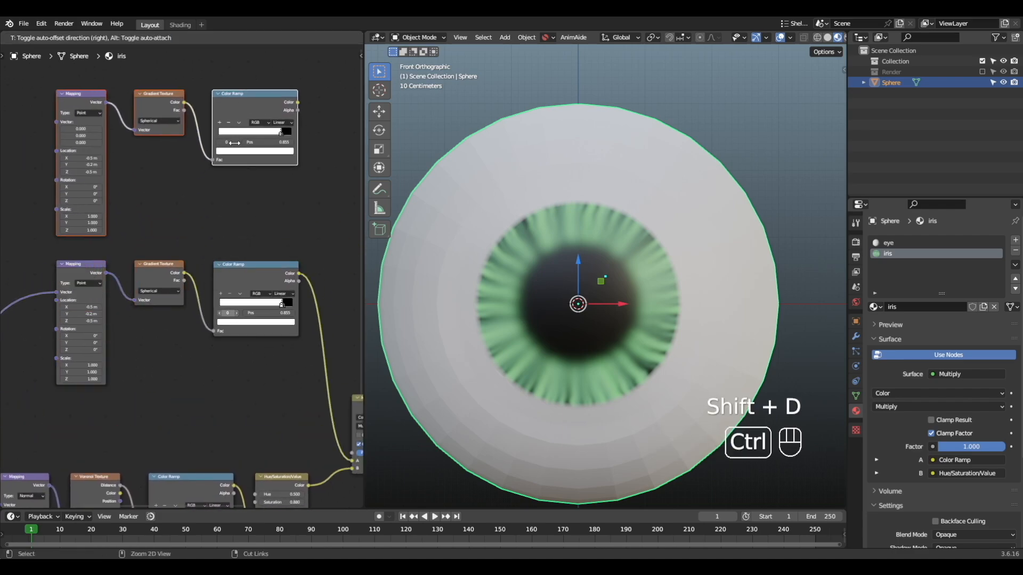
ctrl+click(236, 143)
Connect the Texture Coordinate node to the Vector input of the duplicated Mapping node
scroll(45, 281, up, 2)
alt+shift+drag(45, 281, 194, 303)
scroll(194, 302, down, 5)
drag(63, 426, 206, 176)
scroll(248, 209, up, 1)
alt+shift+drag(248, 209, 122, 325)
scroll(122, 325, up, 2)
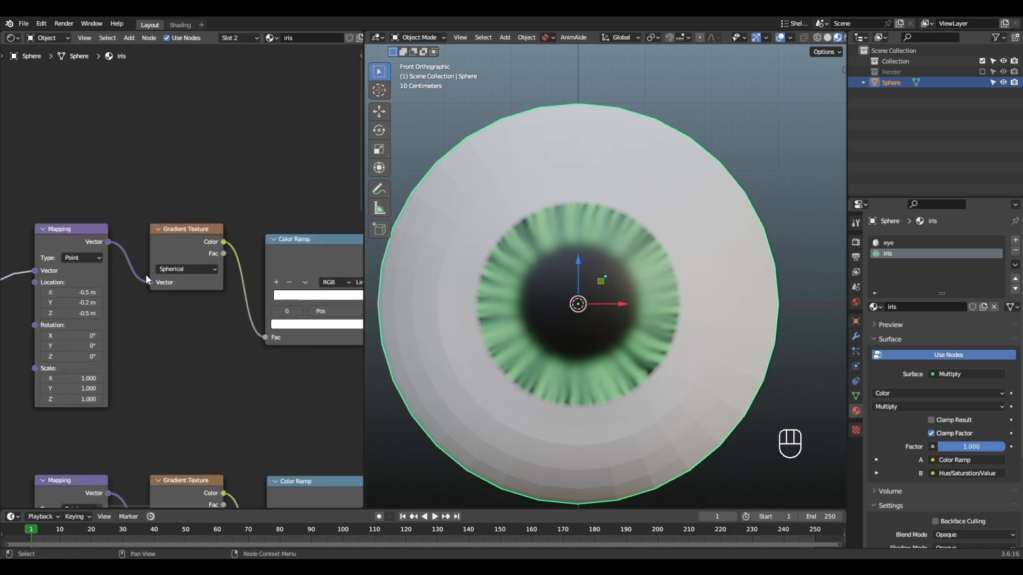
Preview the duplicated Color Ramp's output directly on the eye
drag(80, 188, 306, 273)
drag(310, 275, 311, 324)
alt+shift+drag(287, 371, 197, 305)
scroll(197, 304, up, 2)
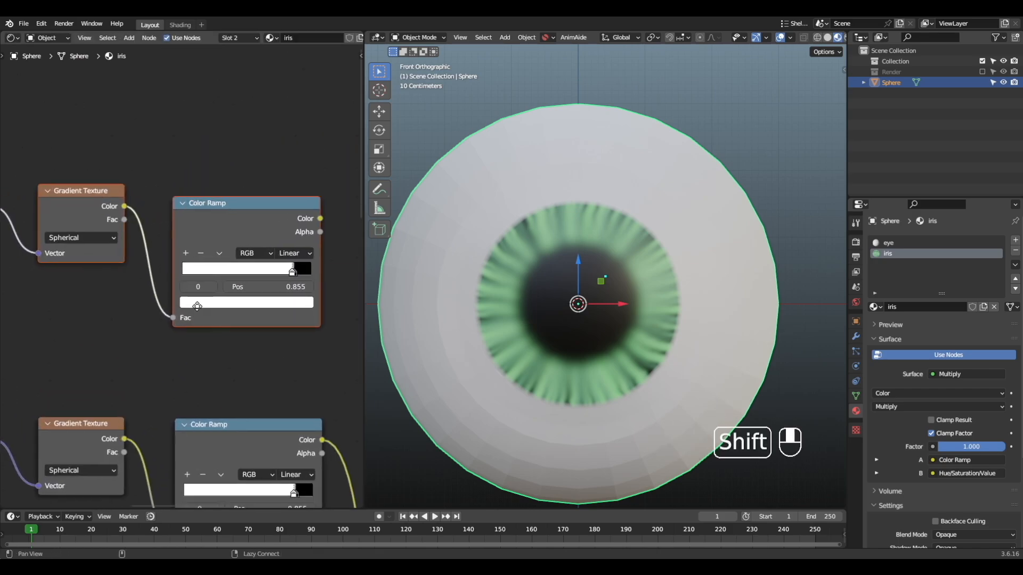
ctrl+shift+click(252, 215)
scroll(184, 306, up, 2)
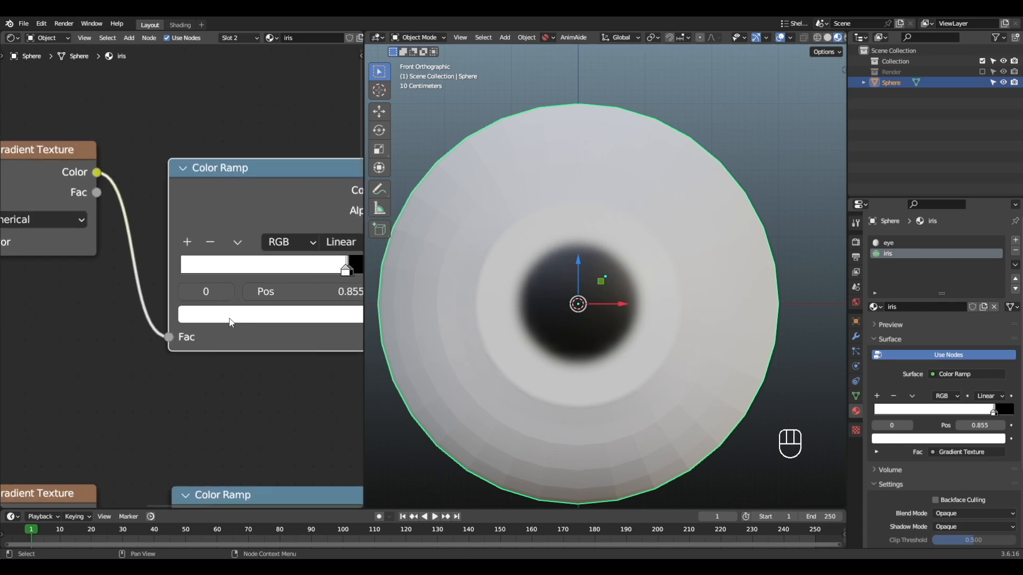
Reverse the duplicated Color Ramp to run from black to white, with the white stop at 0.818 and the black stop just below it
alt+shift+drag(184, 306, 47, 328)
mouse_move(198, 288)
mouse_down()
mouse_move(183, 283)
mouse_move(194, 290)
mouse_up()
mouse_move(220, 291)
mouse_down()
mouse_move(189, 288)
mouse_move(198, 286)
mouse_up()
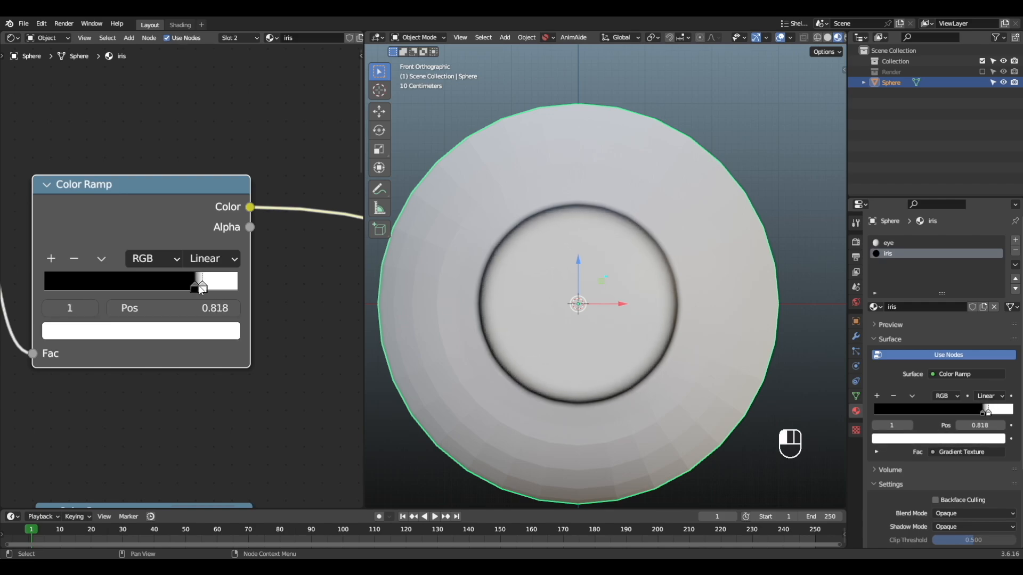
Shift the duplicated Mapping node's location slightly so the dark ring thickens along the iris's upper edge
scroll(183, 290, down, 2)
alt+shift+drag(114, 316, 363, 289)
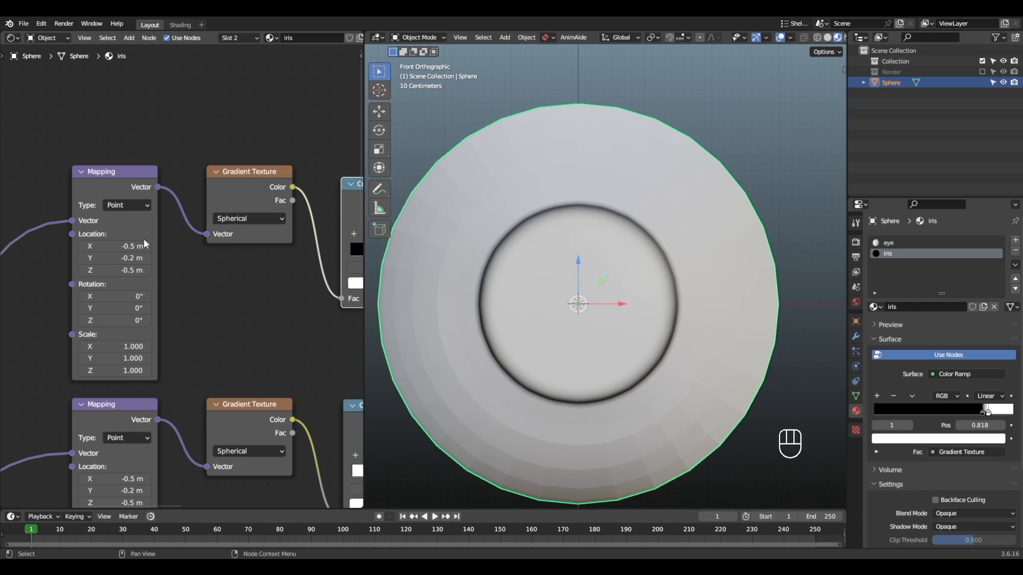
mouse_move(121, 260)
shift+mouse_down()
mouse_move(142, 259)
mouse_move(124, 270)
shift+mouse_up()
key(ctrl+z)
alt+shift+drag(287, 262, 113, 268)
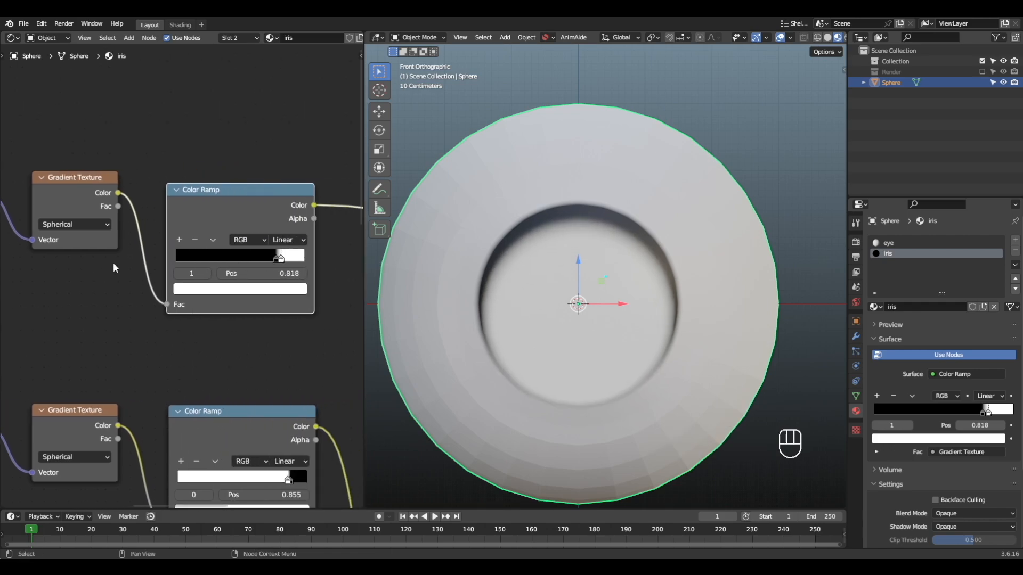
Lower both stops of the duplicated Color Ramp, placing the white one at 0.777, and check the ring from other angles
mouse_move(278, 261)
mouse_down()
mouse_move(258, 260)
mouse_move(279, 258)
mouse_move(269, 257)
mouse_up()
click(283, 261)
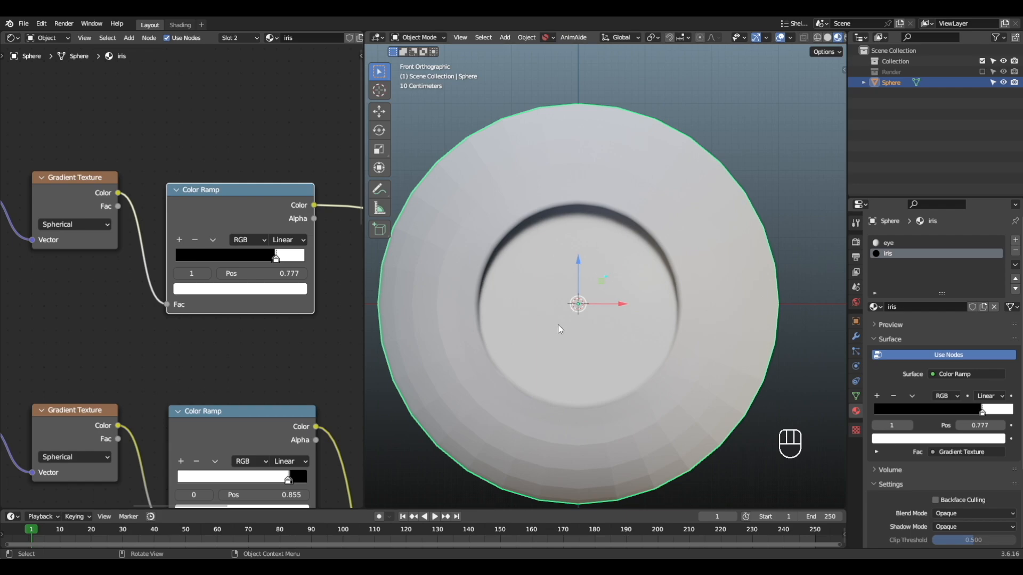
alt+drag(557, 327, 532, 338)
alt+drag(501, 305, 665, 223)
key(KP_1)
Duplicate the Multiply node and place the copy before the Principled BSDF, moving the shader aside to make room
scroll(316, 226, down, 7)
alt+shift+drag(316, 226, 23, 174)
drag(165, 353, 156, 354)
key(shift+d)
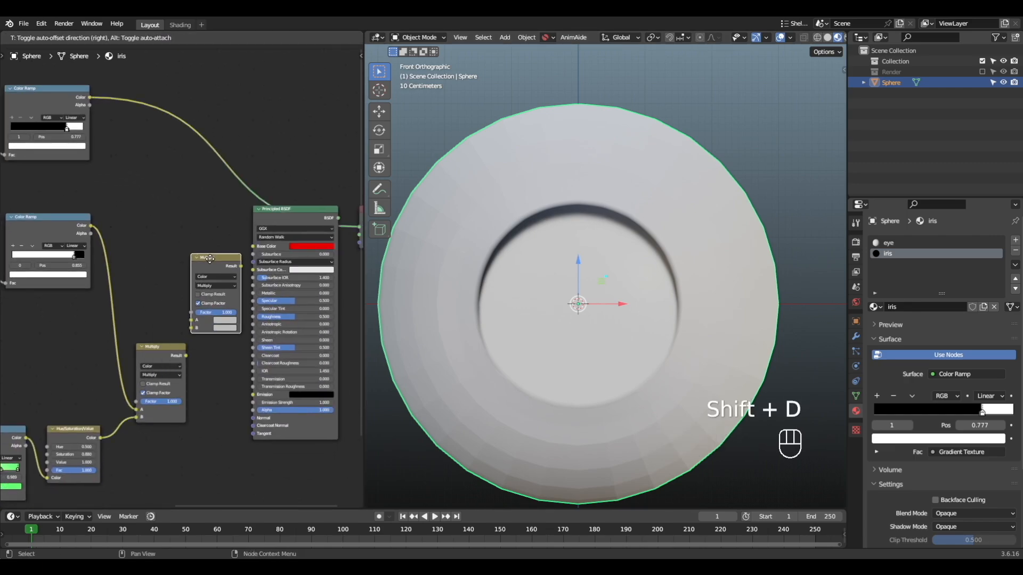
ctrl+click(219, 253)
drag(308, 173, 366, 213)
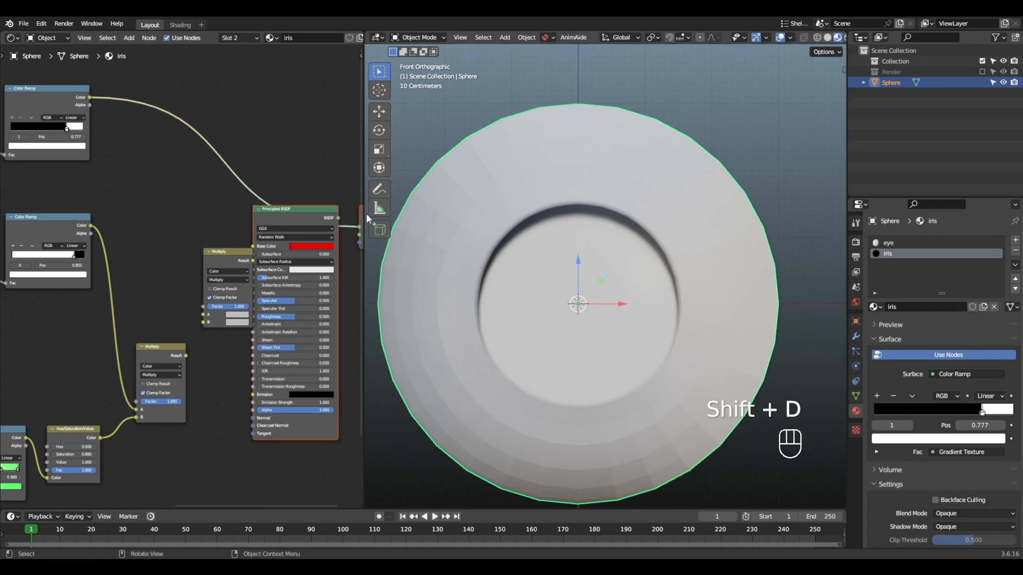
drag(287, 209, 317, 207)
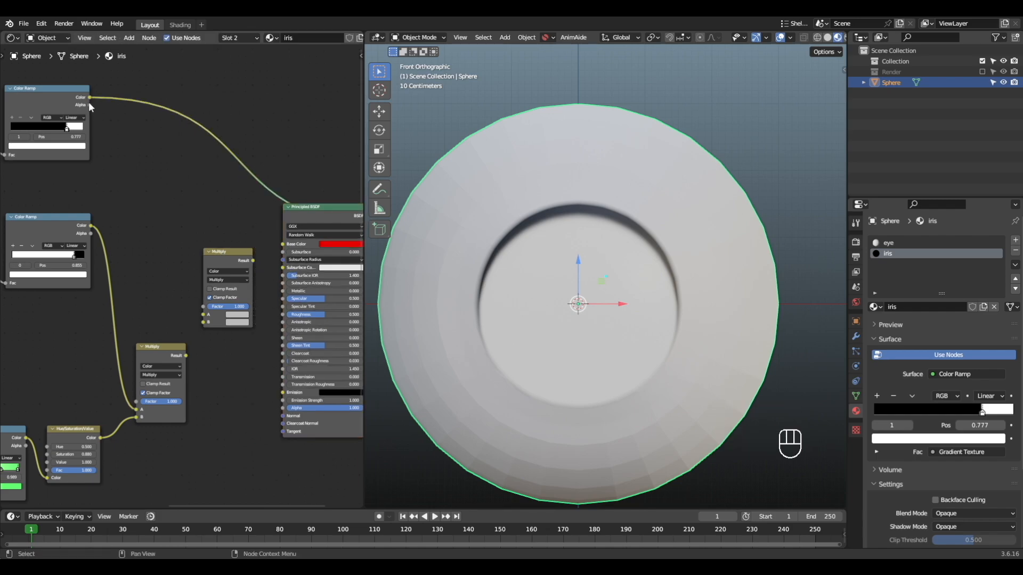
Feed the ring's Color Ramp into B and the first Multiply's Result into A of the copied node, with blend mode Mix
drag(90, 105, 109, 113)
drag(181, 247, 204, 322)
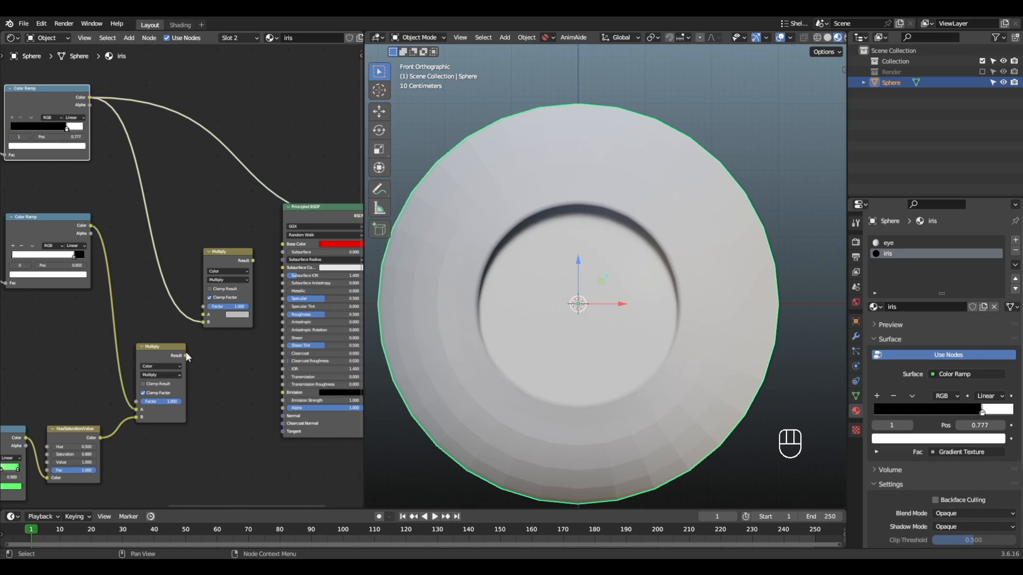
drag(186, 355, 204, 315)
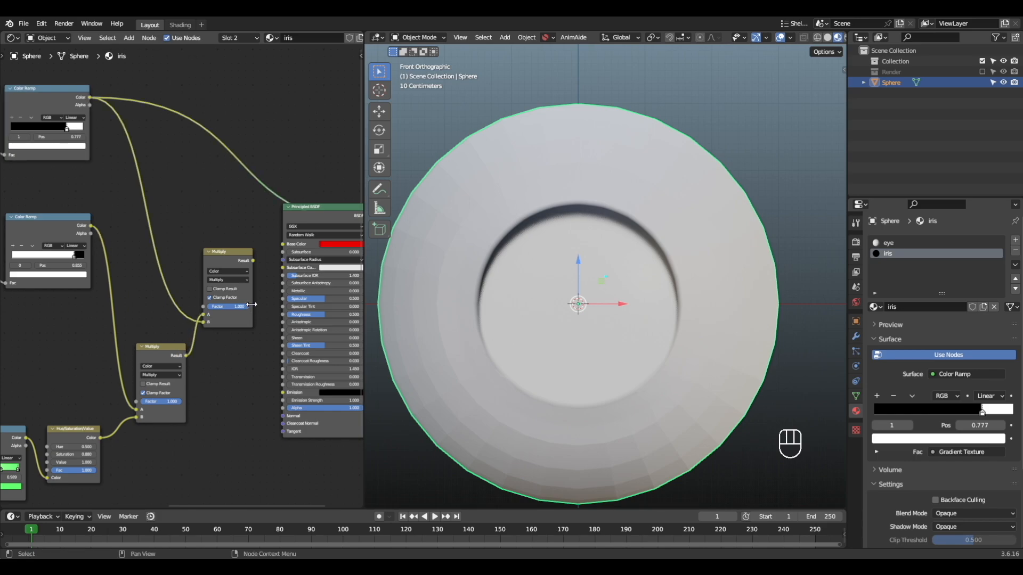
click(229, 279)
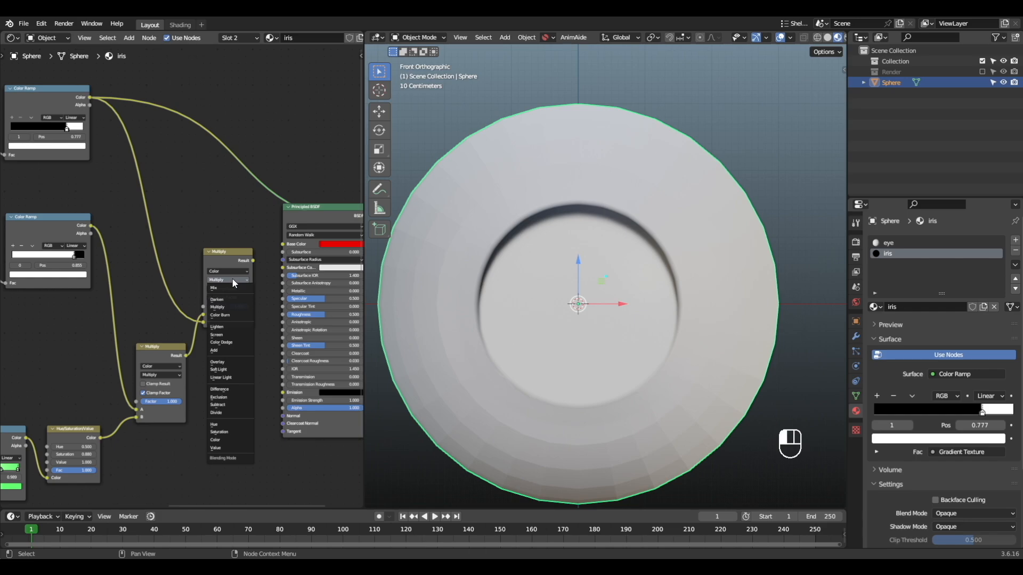
click(231, 289)
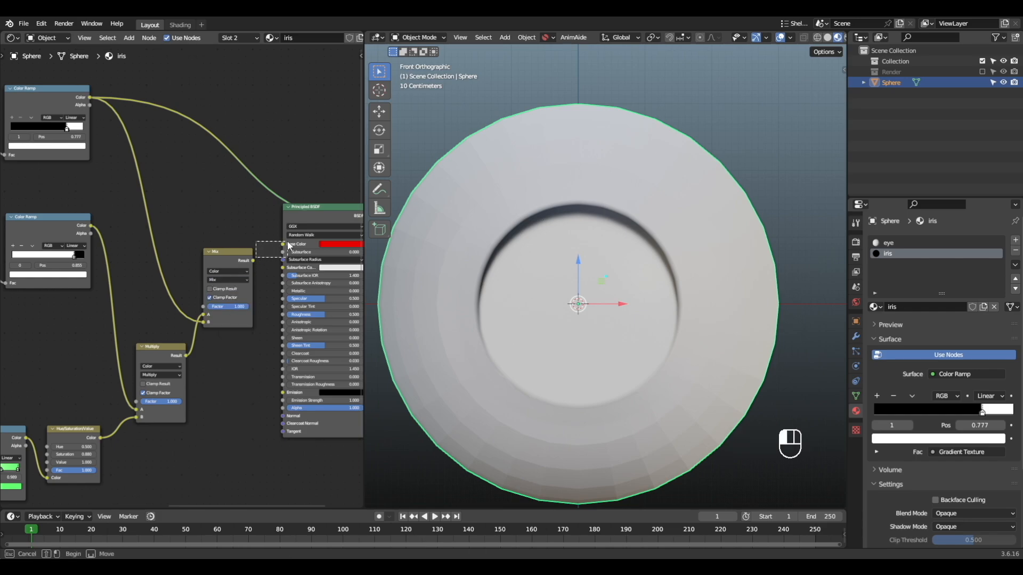
Connect the new Mix node's Result to the Principled BSDF's Base Color and route that shader to the Material Output
drag(253, 259, 286, 244)
middle_drag(285, 245, 189, 240)
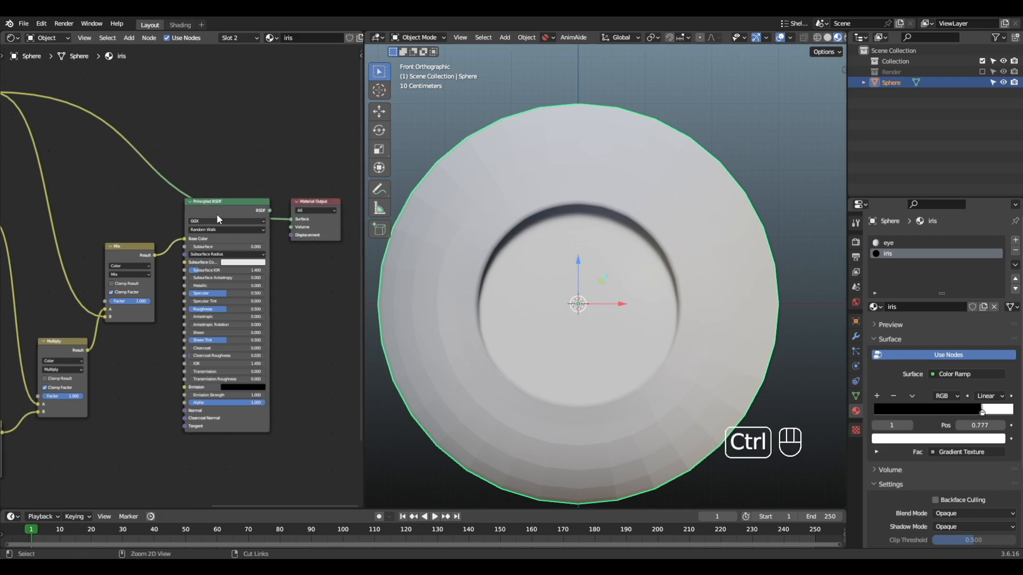
ctrl+shift+click(217, 211)
middle_drag(122, 277, 231, 260)
scroll(231, 259, up, 5)
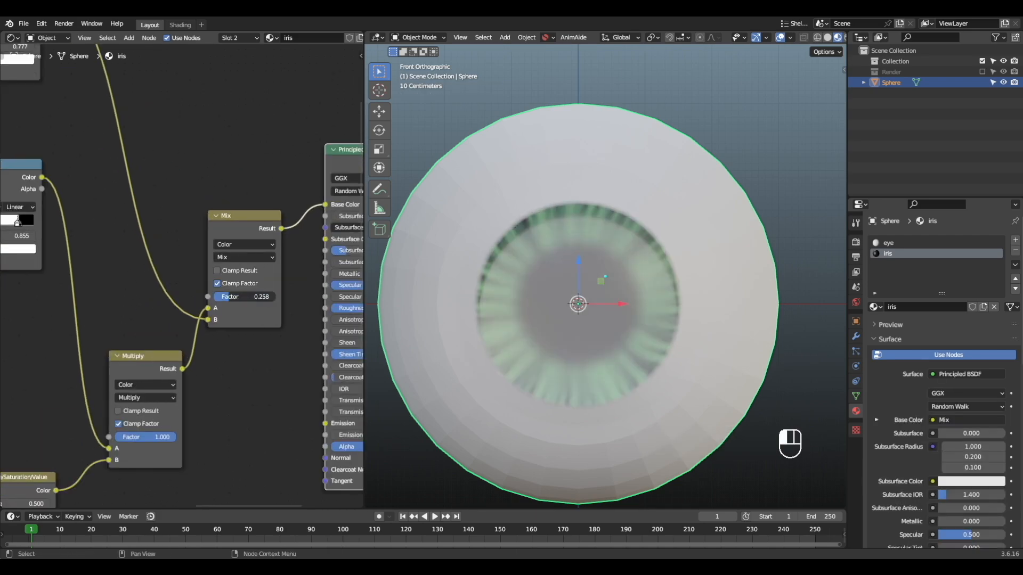
Set the new Mix node's blend mode to Multiply and its Factor to 0.700
click(239, 258)
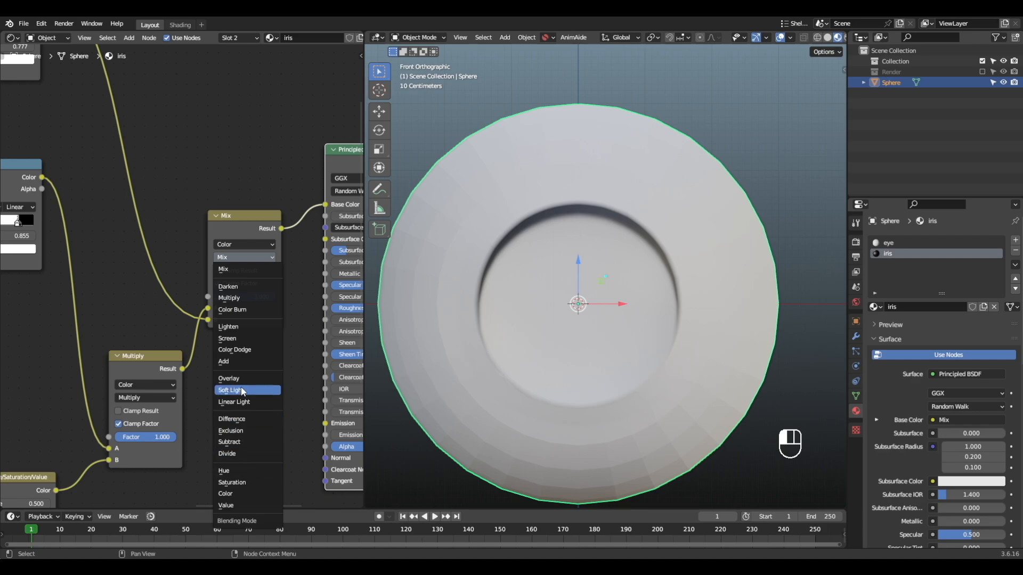
click(241, 299)
scroll(270, 323, up, 1)
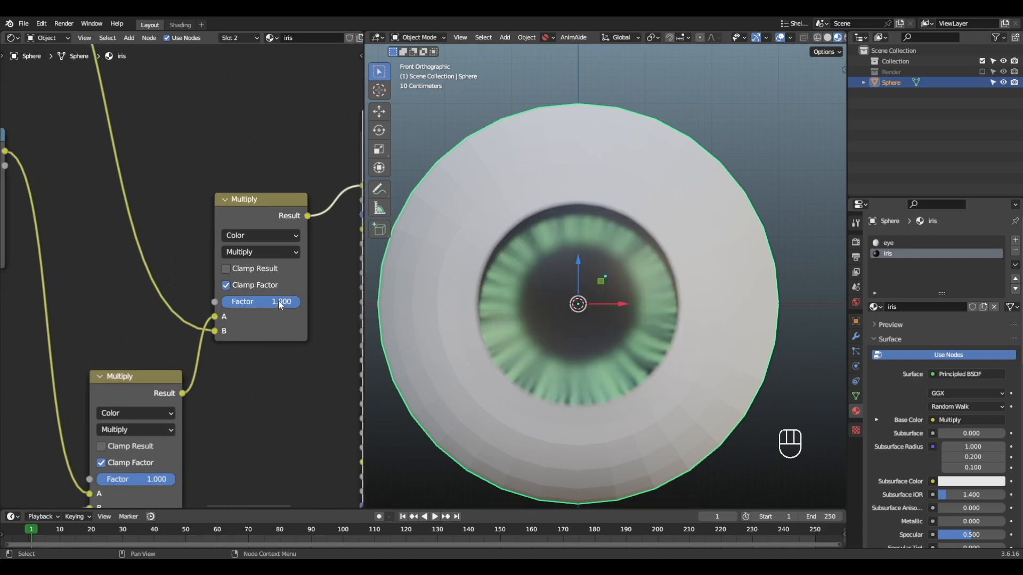
drag(278, 301, 256, 301)
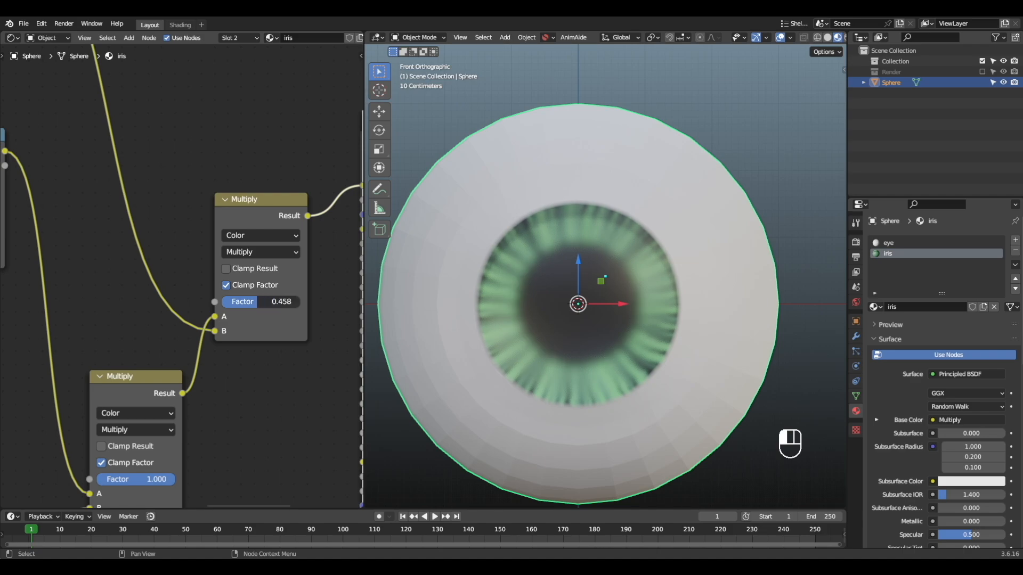
drag(236, 301, 213, 302)
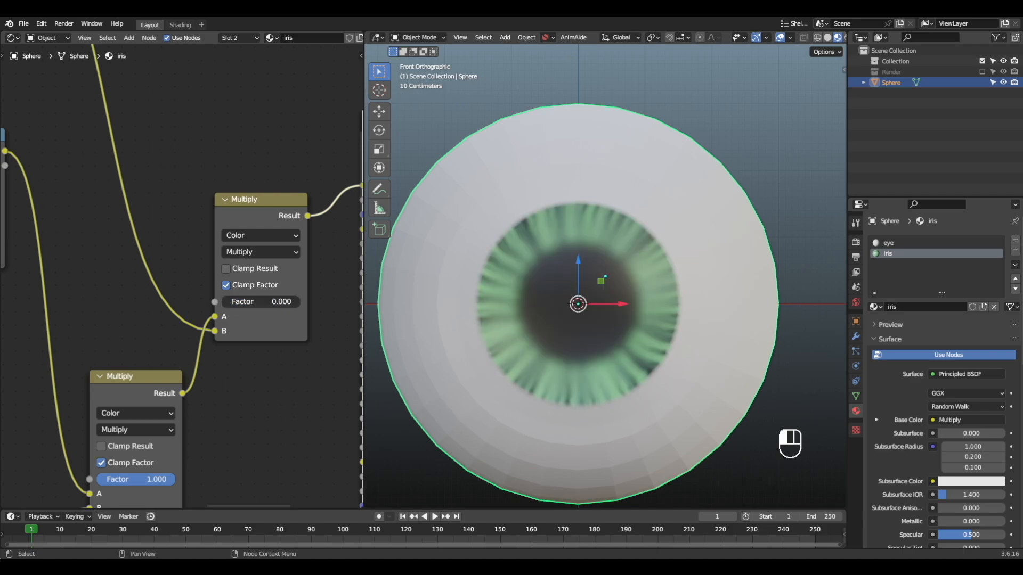
mouse_move(274, 301)
mouse_down()
mouse_move(300, 301)
mouse_move(285, 301)
mouse_up()
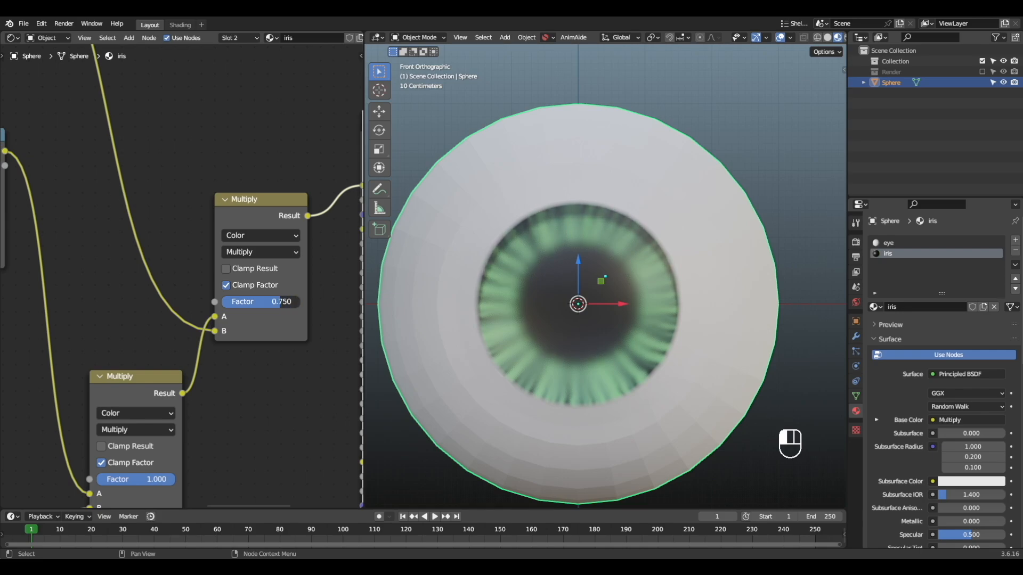
Set Specular and Roughness to 0.000 on the eye material's Principled BSDF
middle_drag(274, 326, 105, 276)
scroll(259, 299, down, 1)
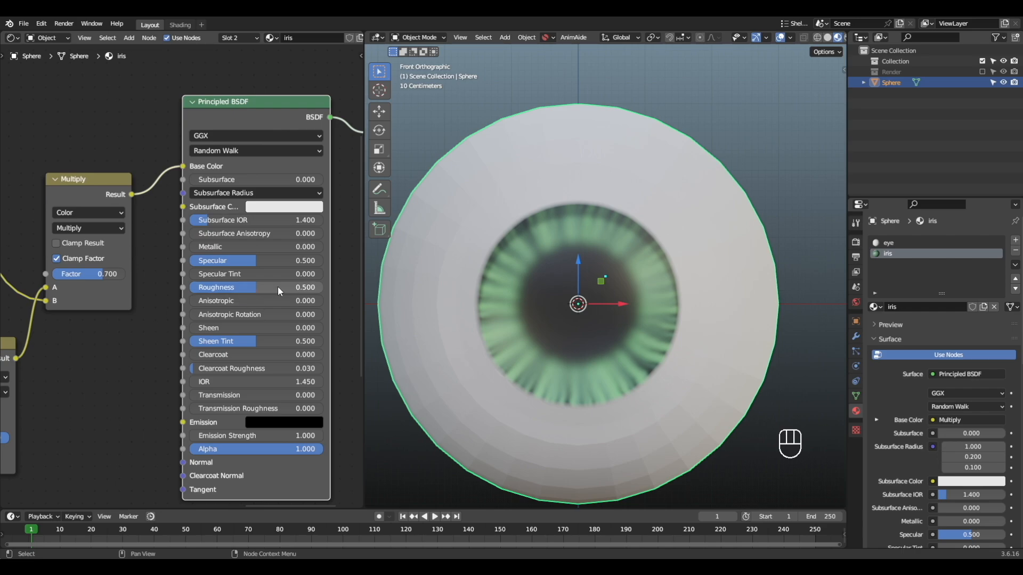
click(888, 243)
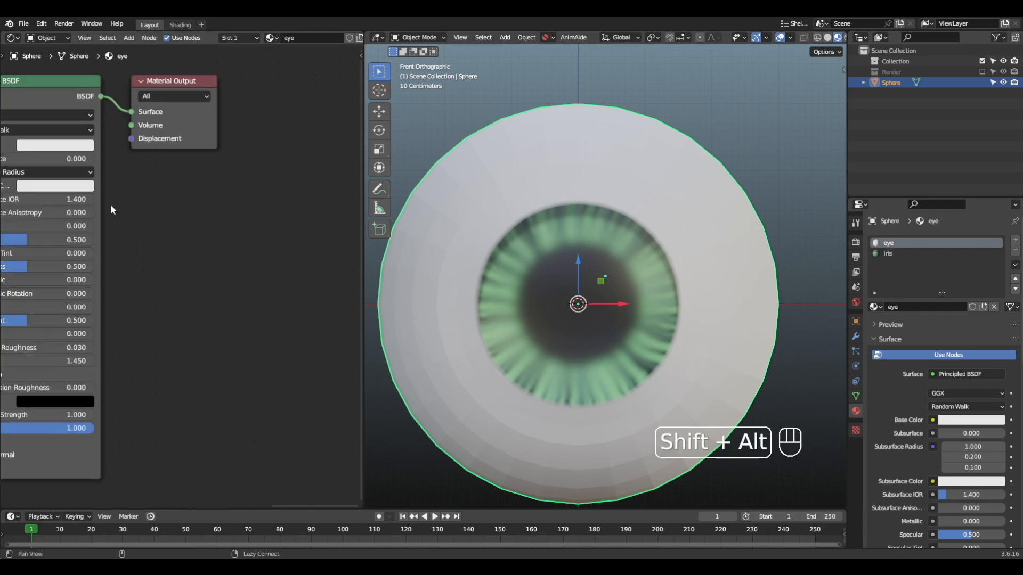
alt+shift+middle_drag(110, 206, 320, 191)
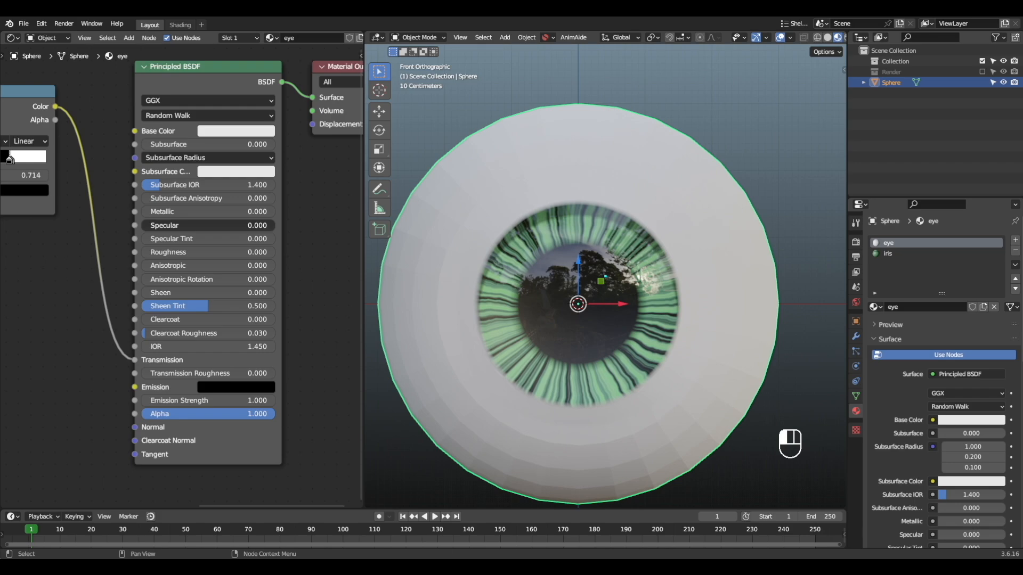
Set Roughness and Specular to 0.000 on the iris material's Principled BSDF
click(908, 254)
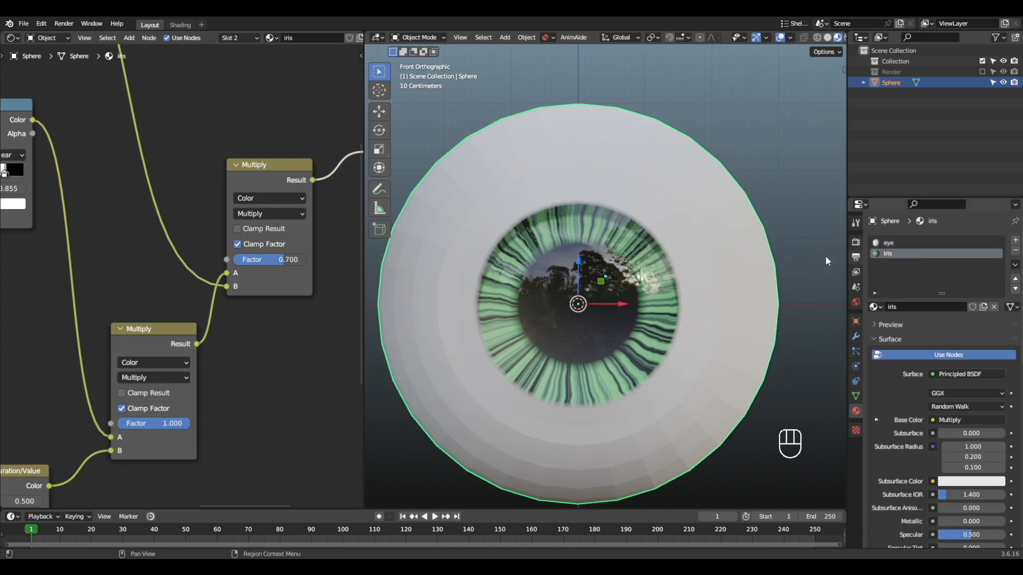
scroll(267, 262, down, 1)
alt+shift+middle_drag(273, 263, 235, 270)
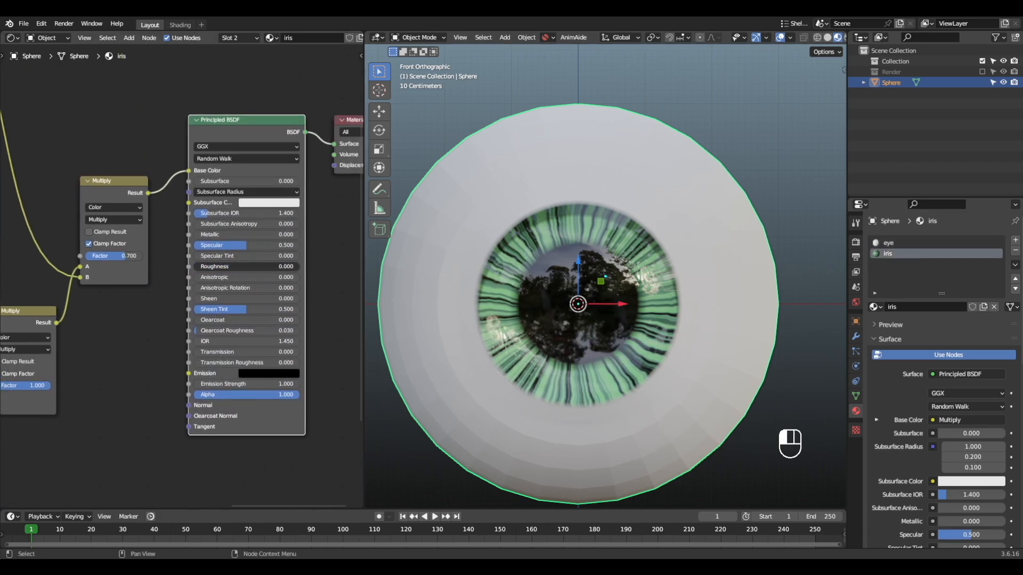
scroll(263, 238, up, 3)
alt+shift+middle_drag(264, 238, 229, 222)
drag(229, 222, 158, 223)
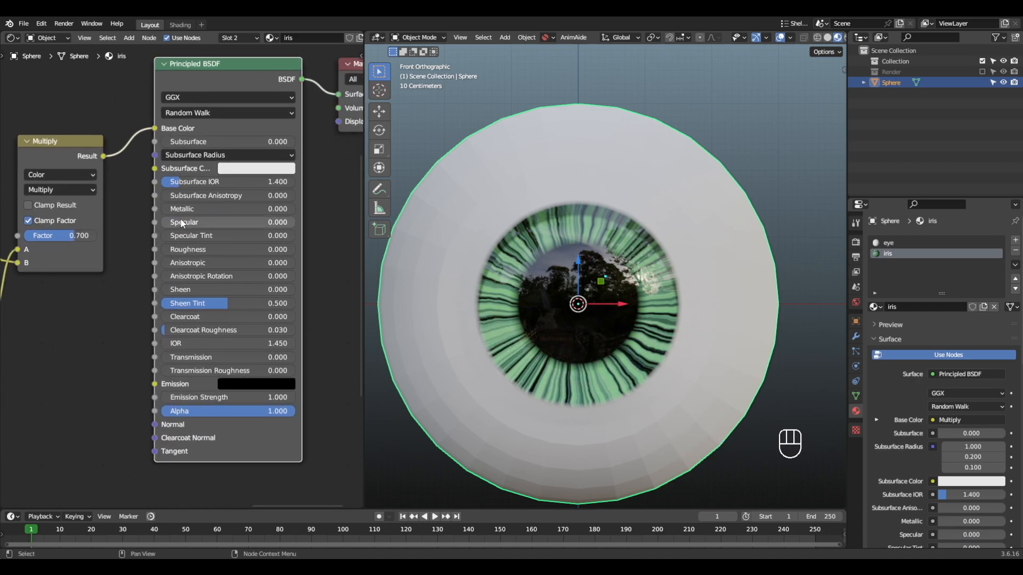
Examine the iris streaks, dark outer ring and reflections from several angles, ending in the front view
scroll(266, 245, down, 2)
shift+middle_drag(312, 256, 299, 258)
scroll(244, 283, up, 3)
alt+shift+middle_drag(244, 282, 239, 317)
scroll(227, 292, down, 1)
alt+middle_drag(417, 292, 577, 299)
alt+middle_drag(578, 298, 554, 309)
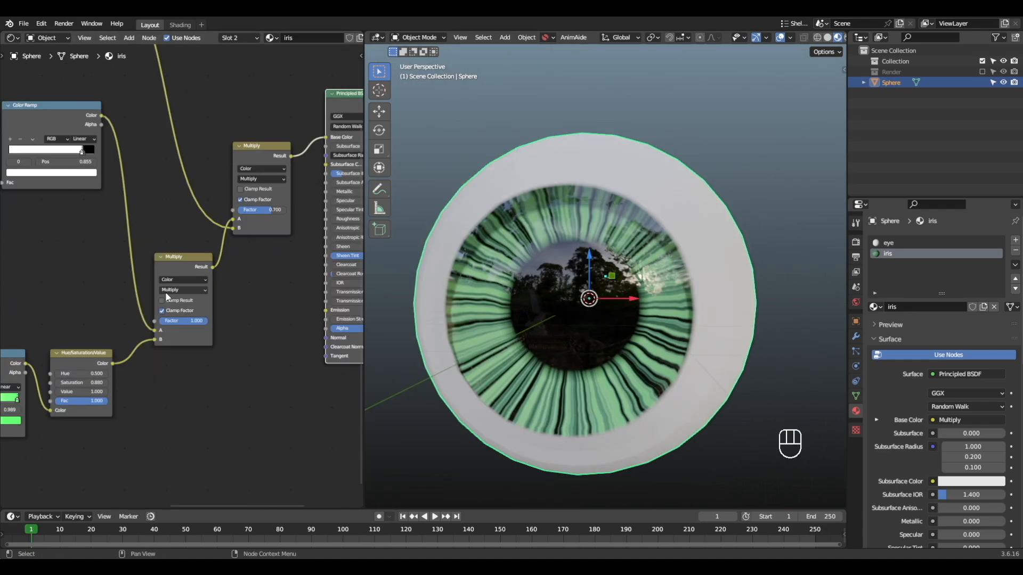
scroll(165, 292, up, 4)
alt+shift+middle_drag(154, 301, 369, 223)
alt+middle_drag(493, 281, 583, 287)
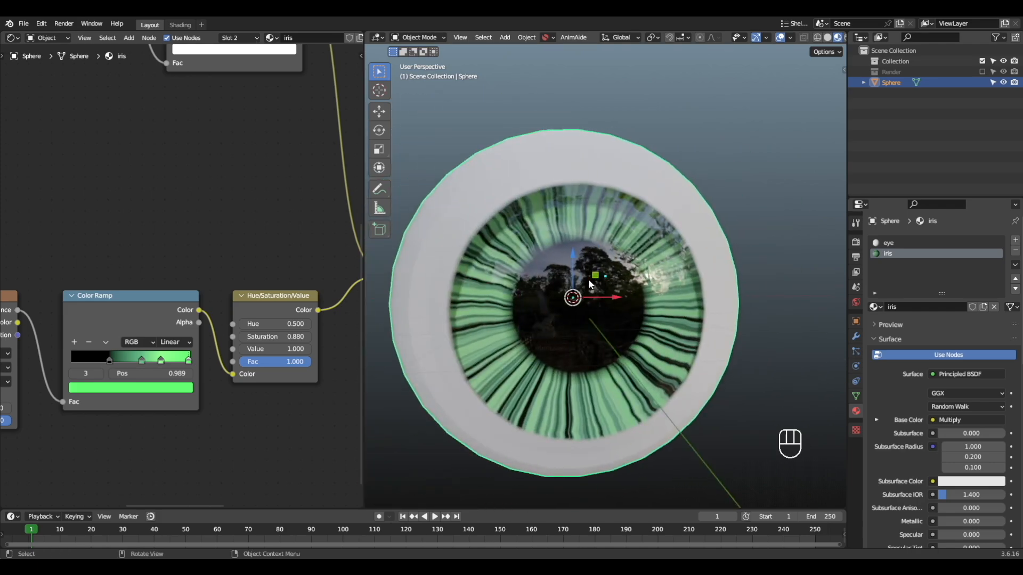
key(KP_1)
scroll(618, 315, up, 1)
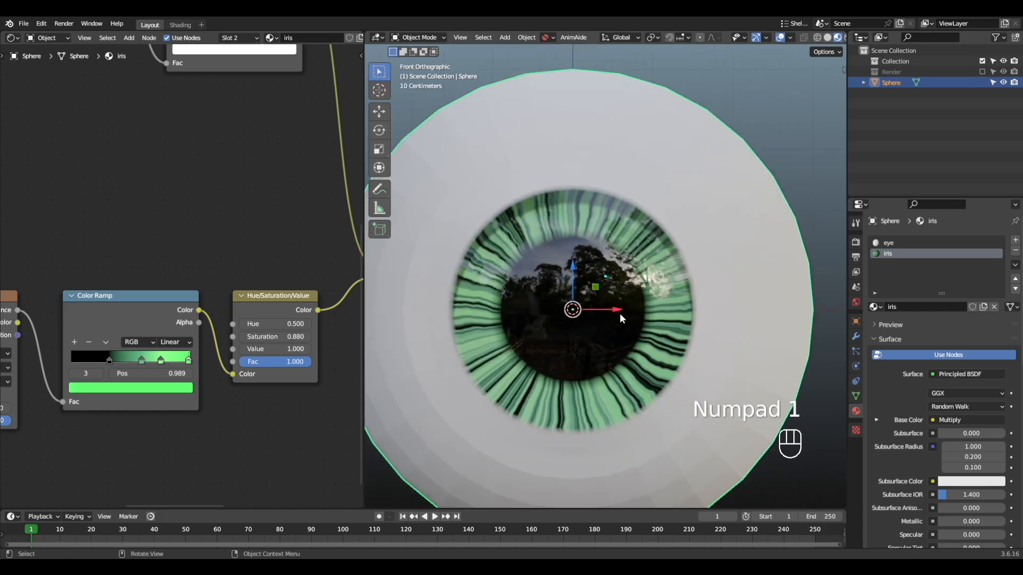
Set the interpolation of the green iris Color Ramp to B-Spline
scroll(170, 303, up, 3)
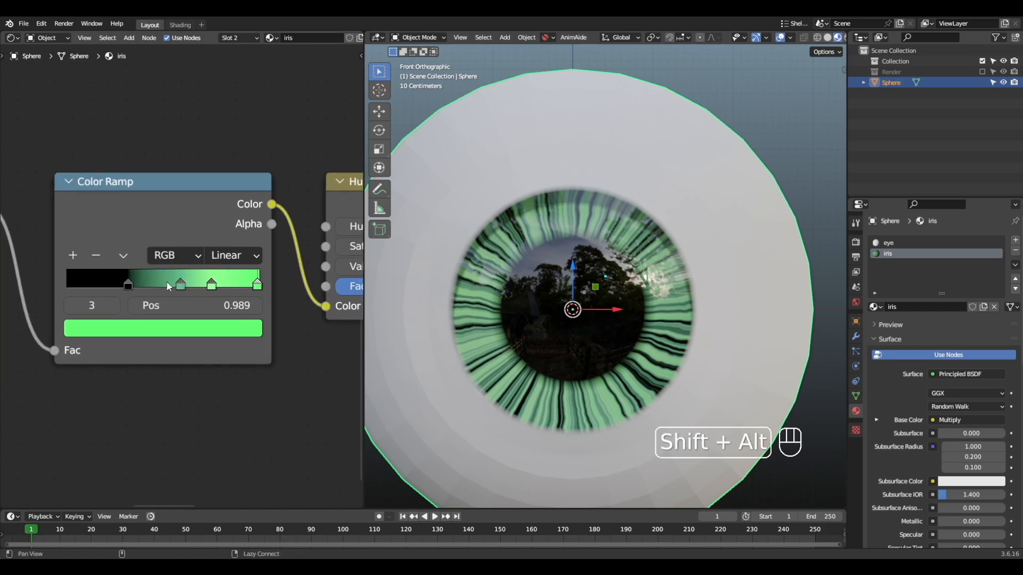
alt+shift+middle_drag(167, 282, 197, 313)
click(120, 219)
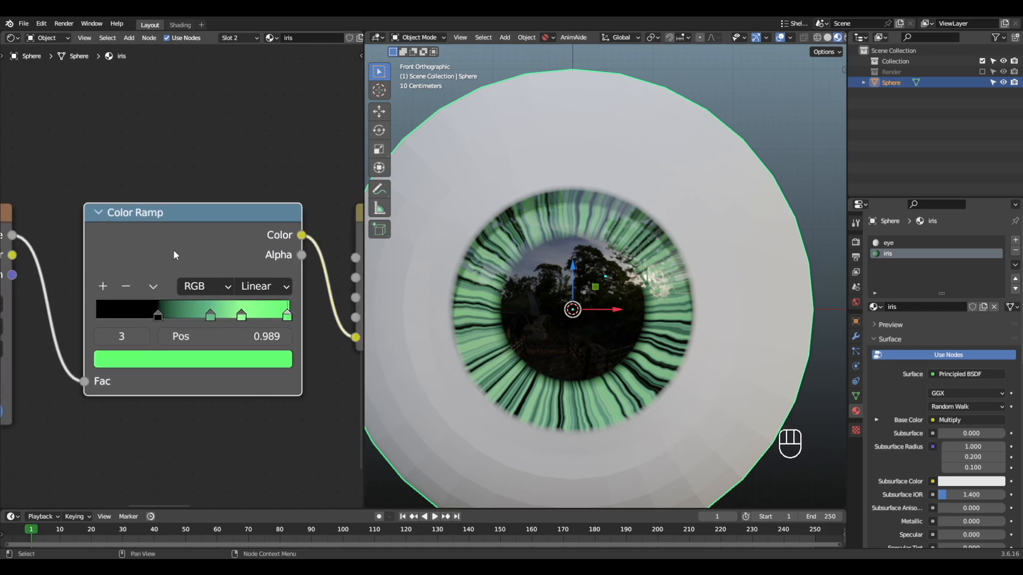
scroll(223, 288, down, 8)
scroll(255, 276, up, 12)
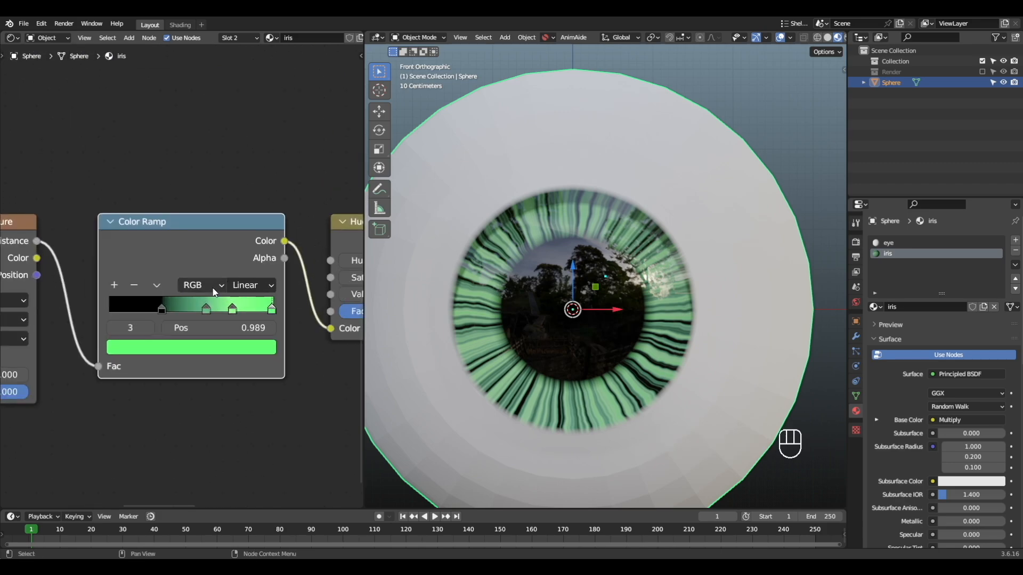
click(256, 285)
click(255, 354)
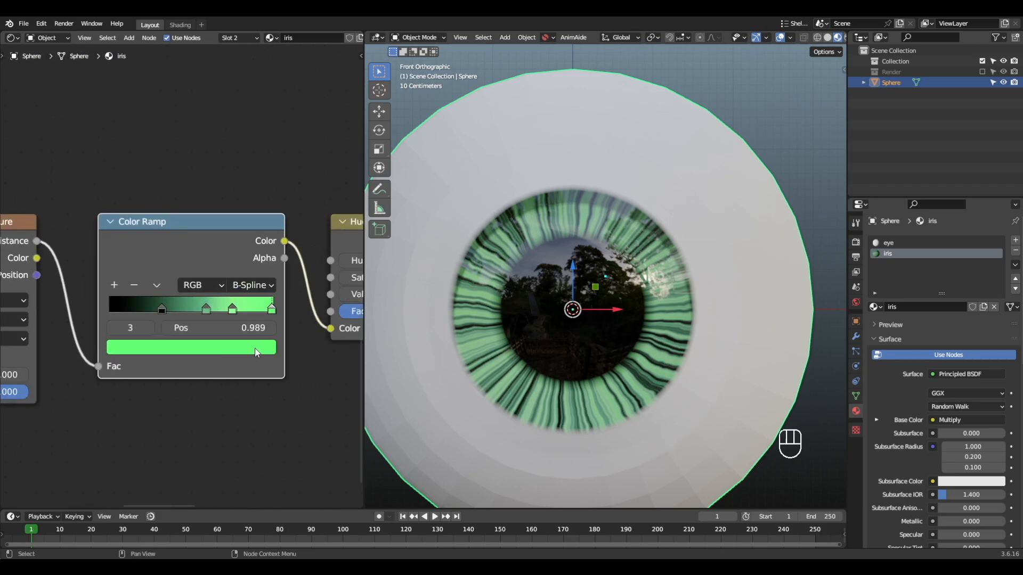
Move the black stop of the green iris Color Ramp to position 0.350
scroll(257, 351, up, 2)
click(164, 316)
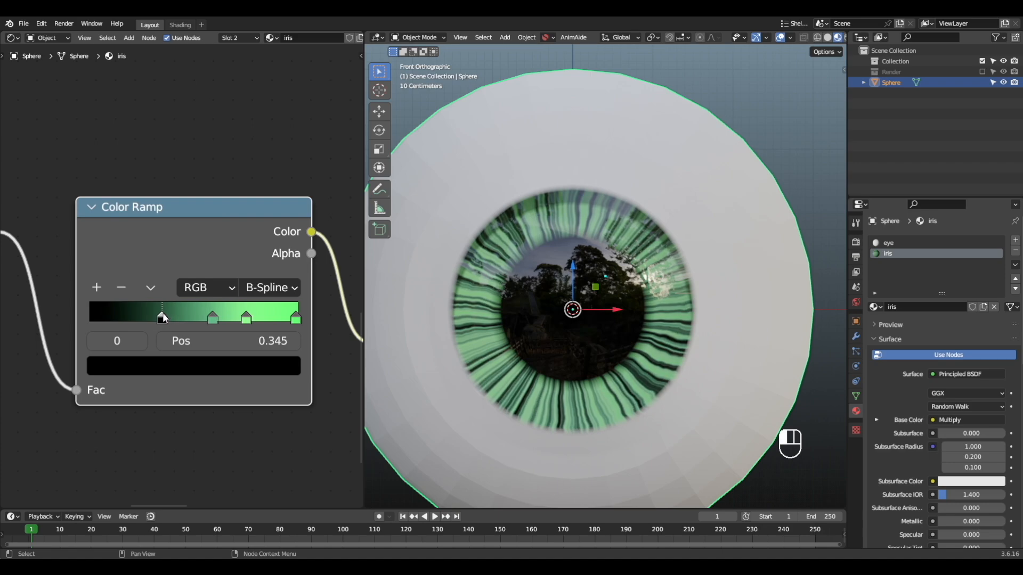
scroll(181, 313, down, 1)
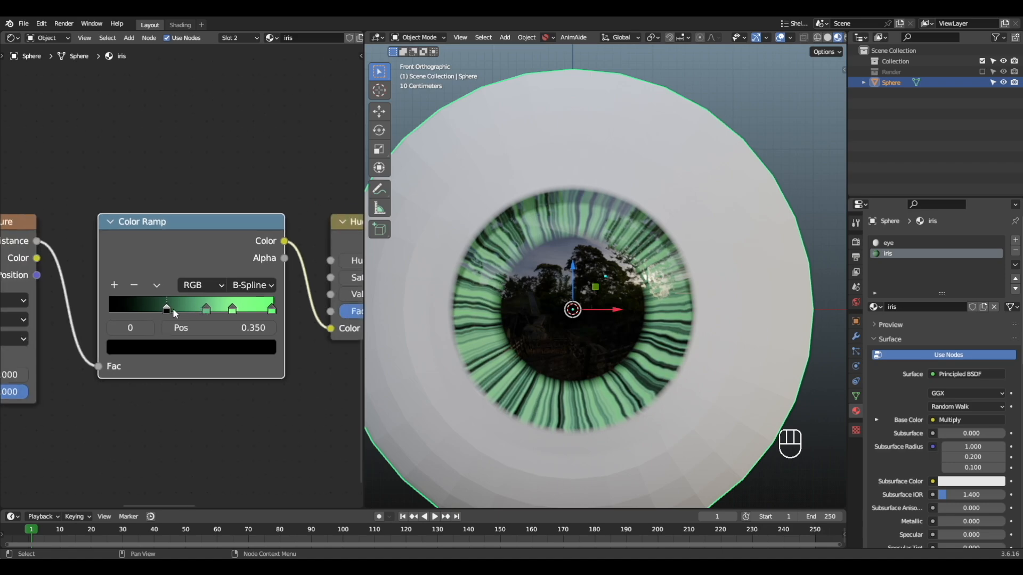
Move the black stop of the green iris Color Ramp to position 0.041, undoing a trial shift of the neighbouring green stop
drag(174, 309, 128, 313)
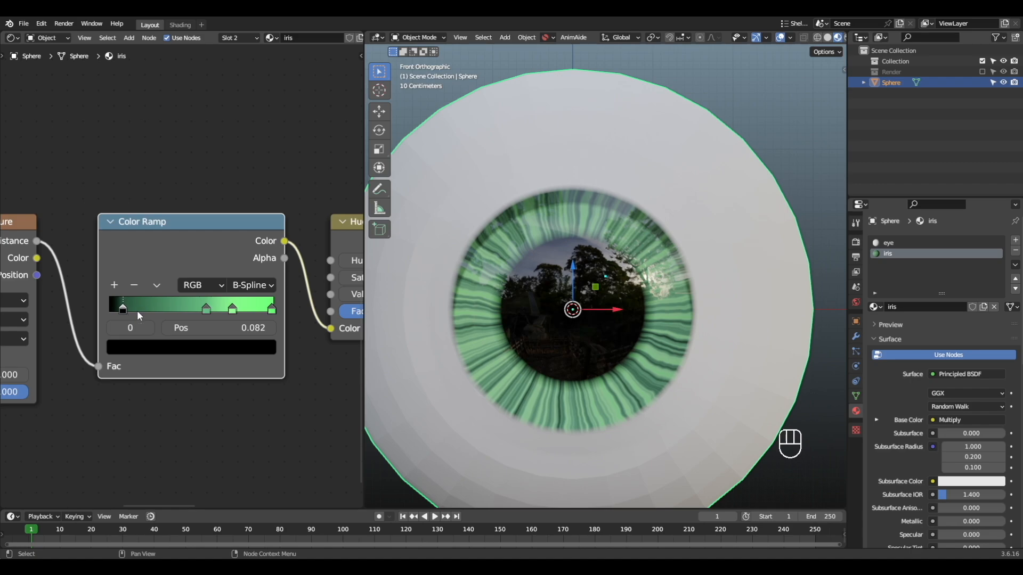
drag(206, 310, 189, 312)
click(234, 309)
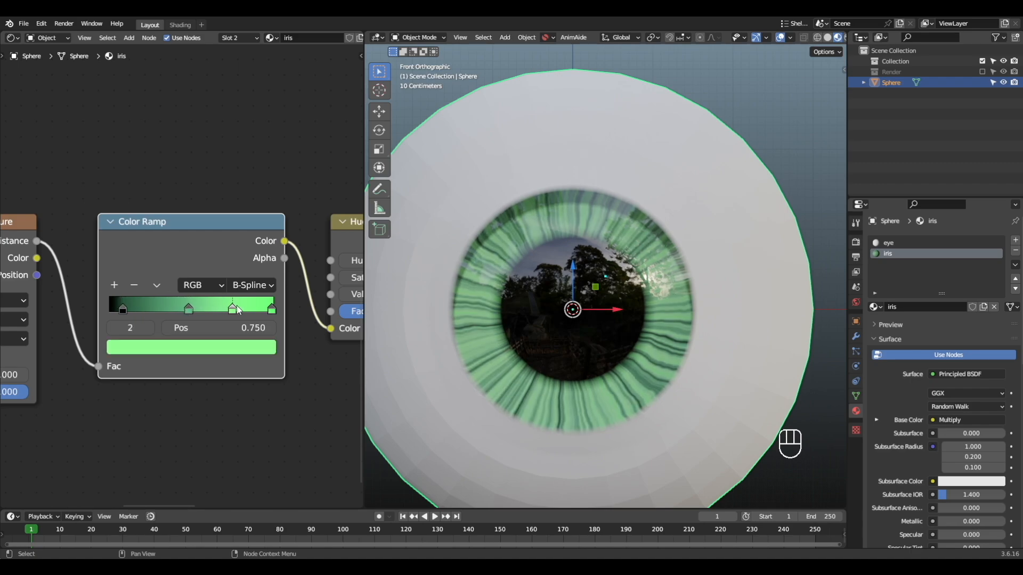
key(ctrl+z)
key(ctrl+z)
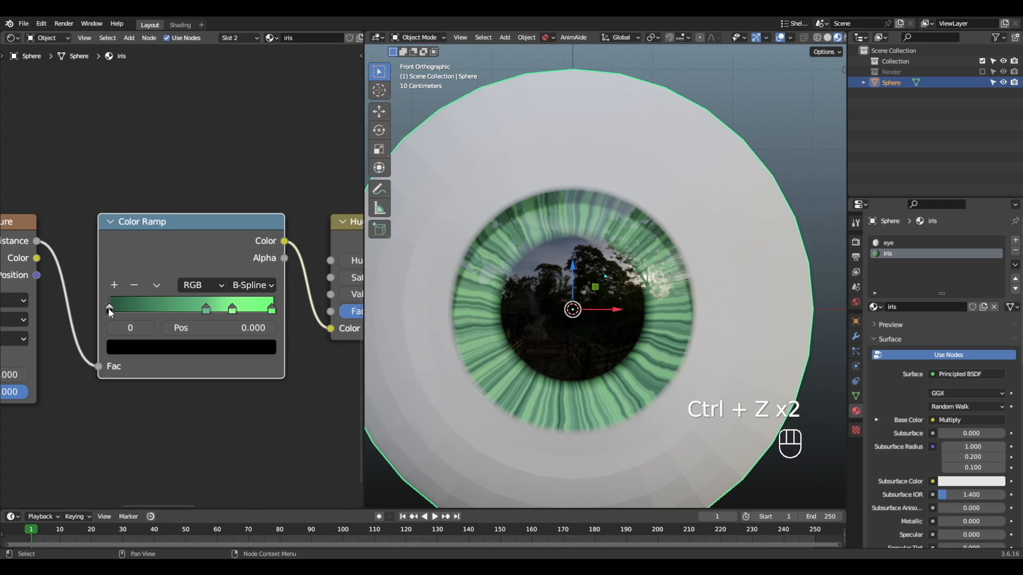
scroll(580, 299, down, 4)
key(KP_1)
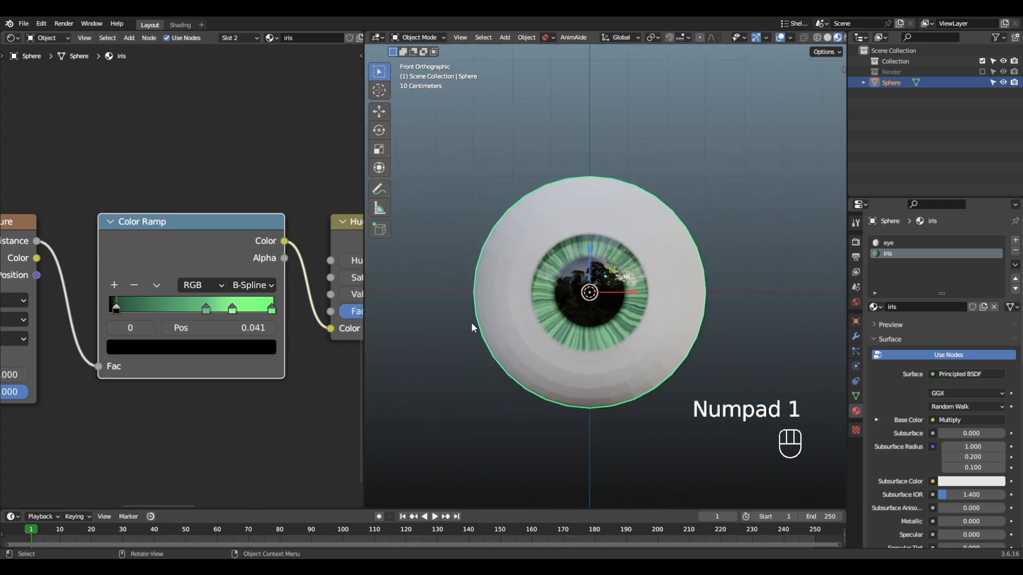
Shrink the pupil by adjusting the stops of its black-and-white Color Ramp, placing the white stop at position 0.868
scroll(471, 322, down, 2)
scroll(123, 323, down, 4)
alt+shift+middle_drag(110, 192, 277, 356)
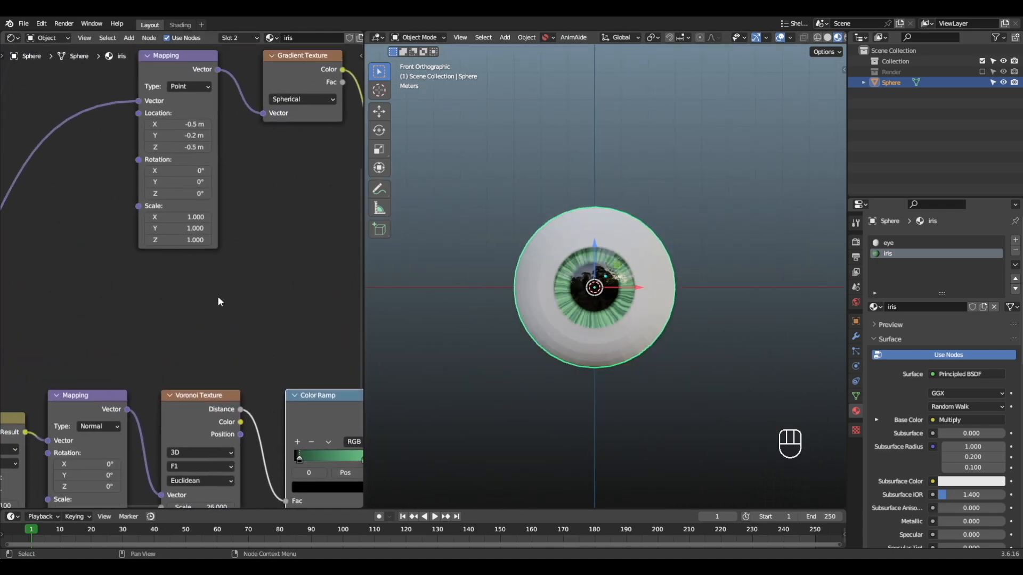
scroll(218, 296, down, 9)
alt+shift+middle_drag(221, 268, 181, 392)
scroll(185, 346, up, 7)
alt+shift+middle_drag(138, 356, 344, 288)
scroll(203, 287, up, 5)
scroll(605, 276, up, 3)
scroll(247, 266, up, 5)
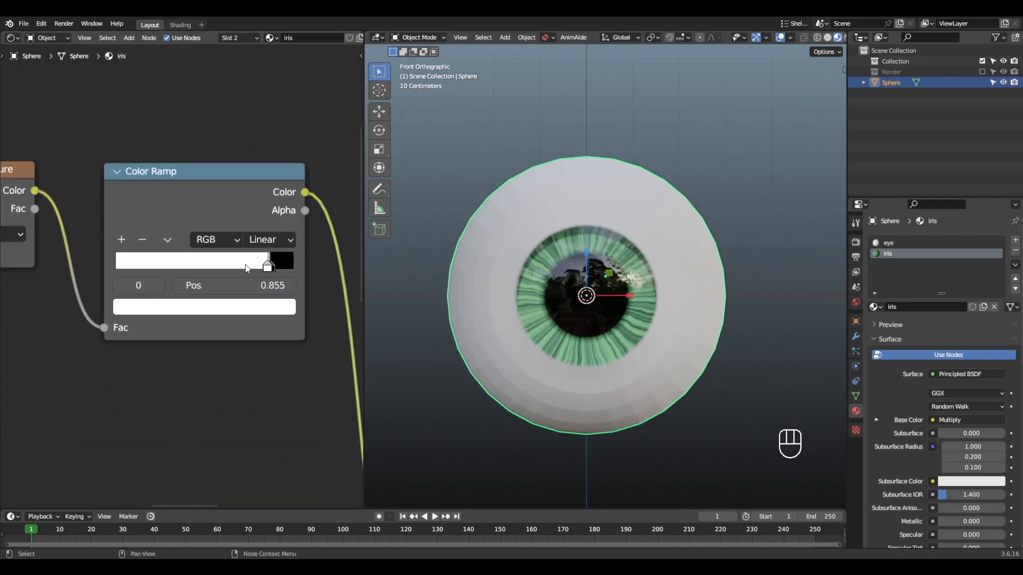
mouse_move(288, 266)
mouse_down()
mouse_move(272, 263)
mouse_move(286, 268)
mouse_up()
scroll(581, 339, down, 4)
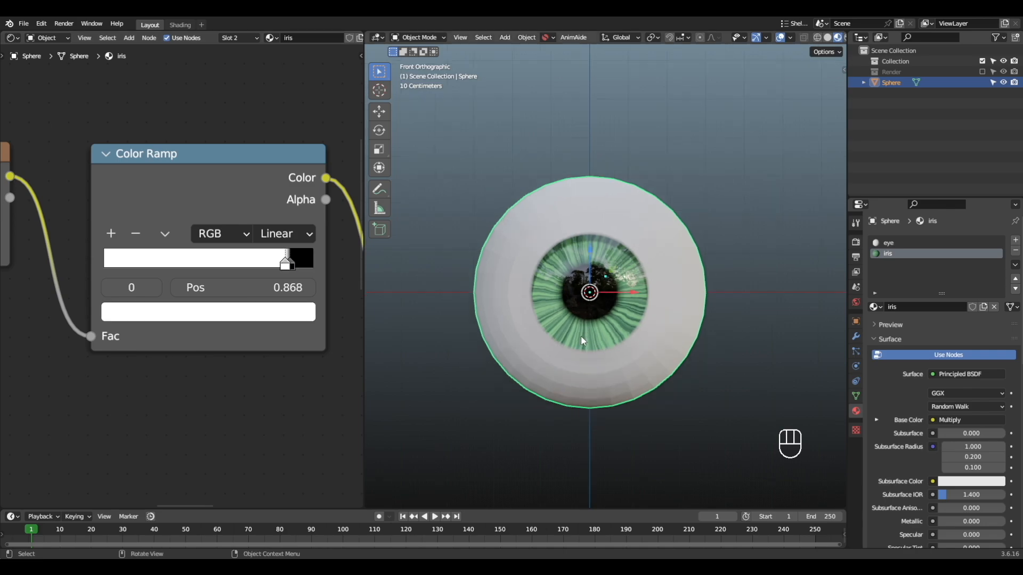
Apply Shade Smooth to the eyeball and check its surface from several angles
alt+middle_drag(626, 326, 687, 288)
scroll(584, 339, up, 4)
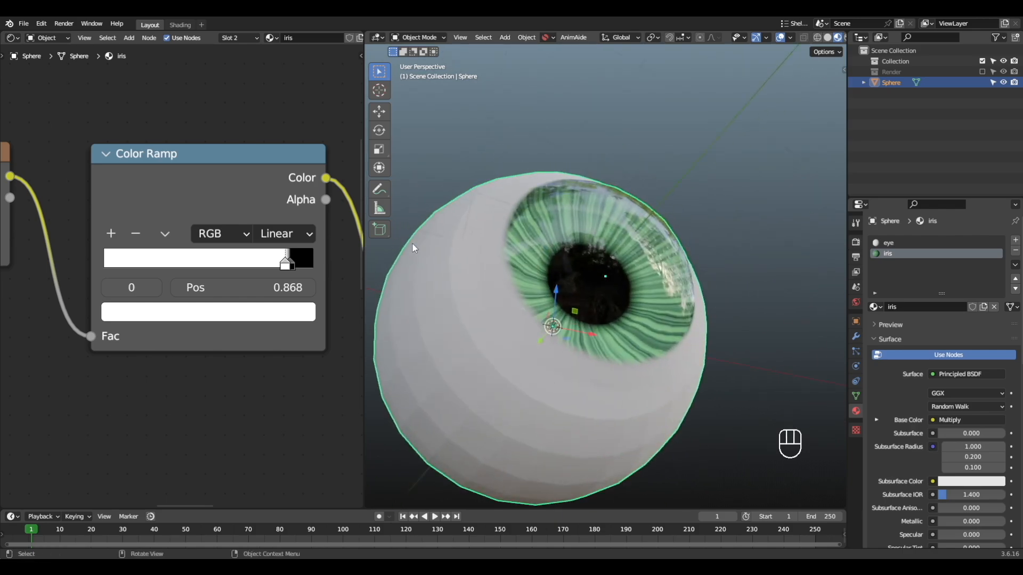
alt+middle_drag(465, 266, 549, 397)
right_click(511, 200)
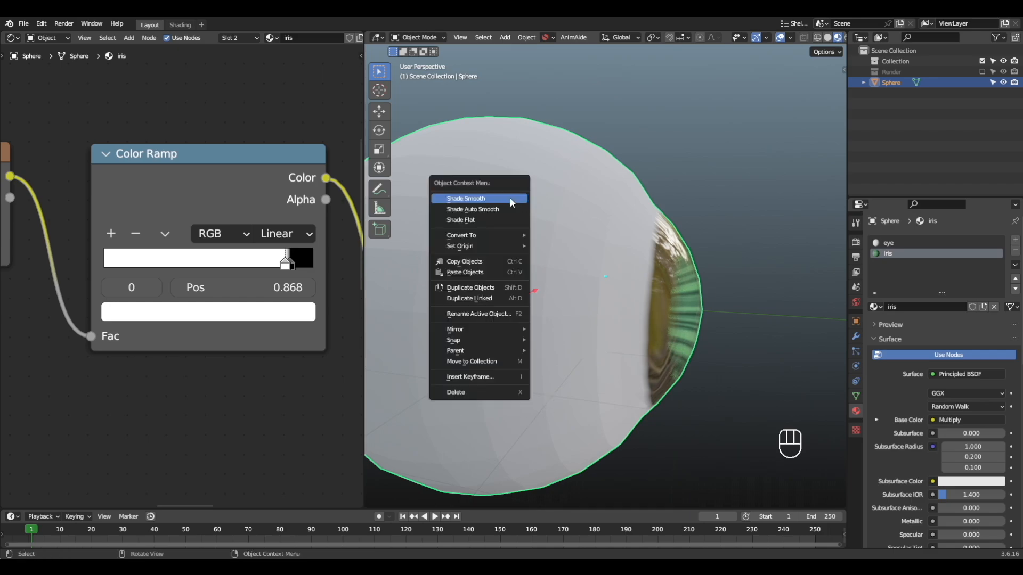
click(512, 200)
alt+middle_drag(511, 200, 435, 226)
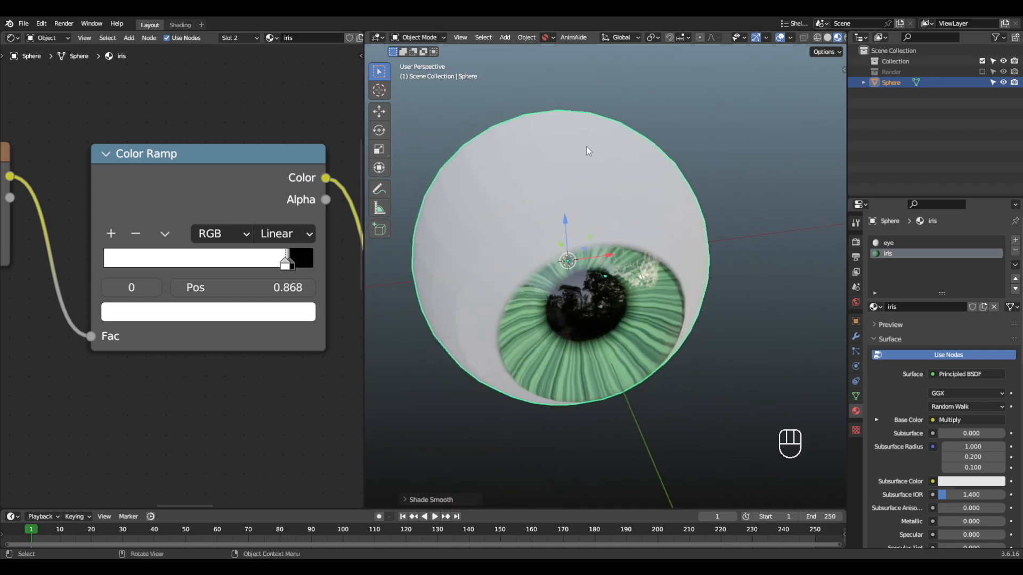
alt+middle_drag(586, 151, 666, 169)
alt+middle_drag(477, 272, 640, 282)
Show the viewport in rendered shading and enable the Render collection holding the camera and light
key(alt+z)
alt+middle_drag(605, 203, 574, 199)
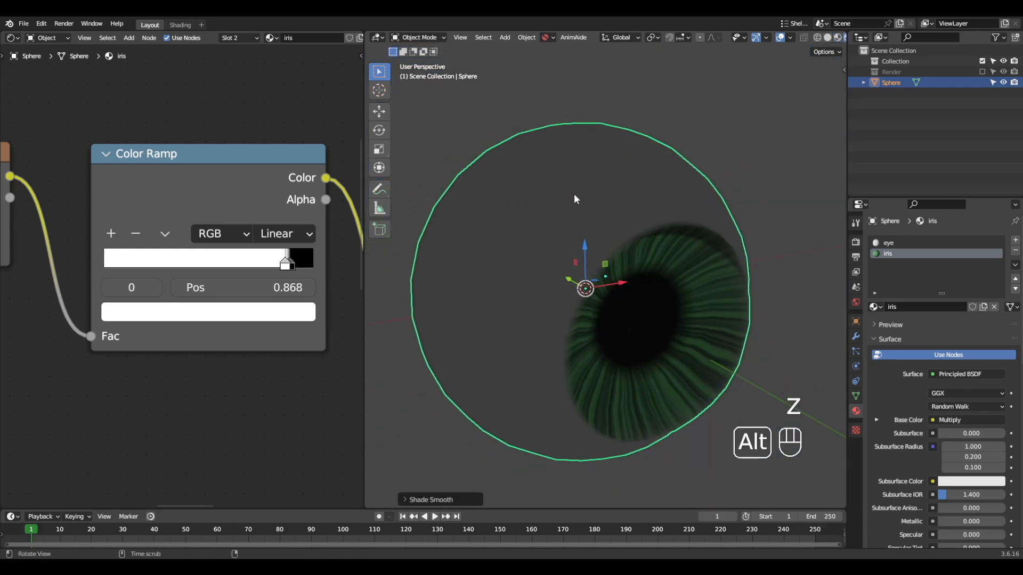
click(982, 72)
scroll(683, 206, down, 4)
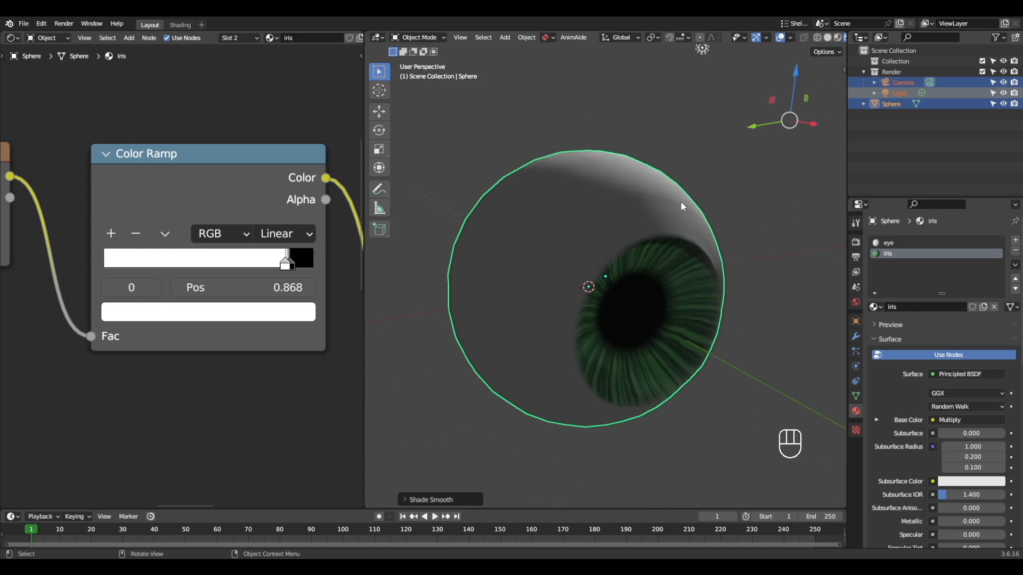
Change the scene light to a Sun with a strength of 5
click(673, 129)
click(932, 289)
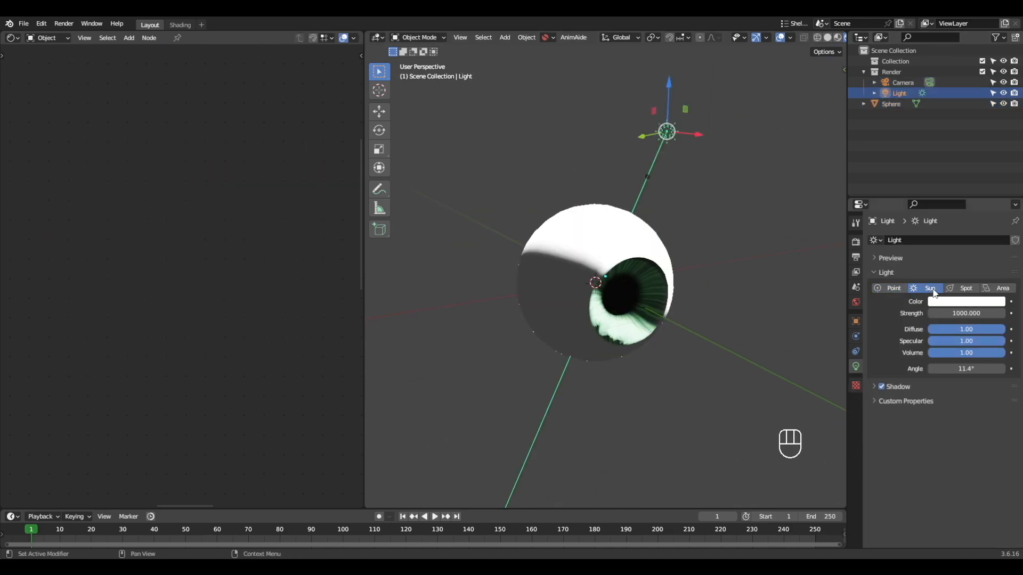
text(5)
key(Return)
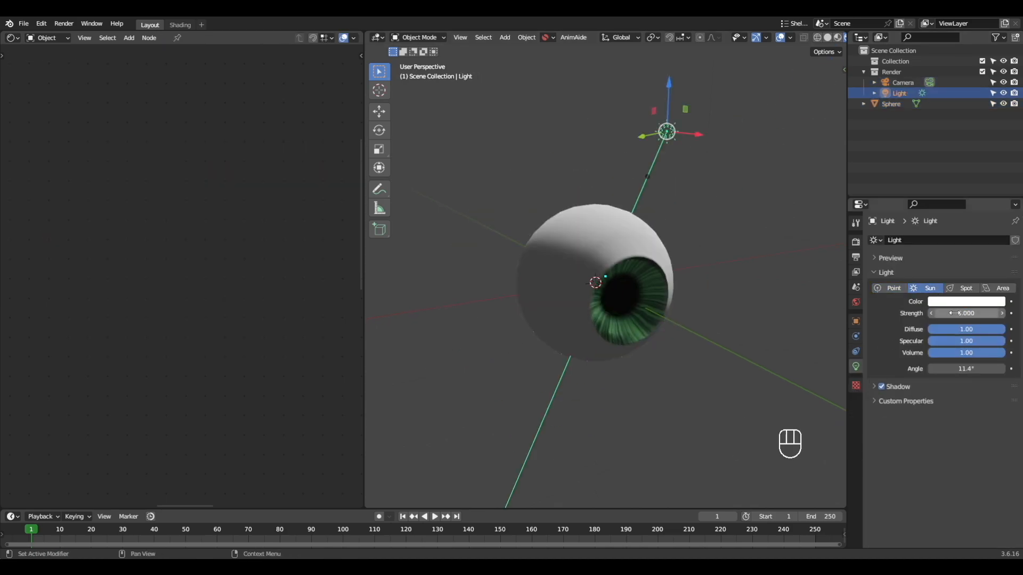
Move the sun light along its Y axis towards the iris side and trackball-rotate it so it illuminates the iris
alt+drag(729, 211, 613, 241)
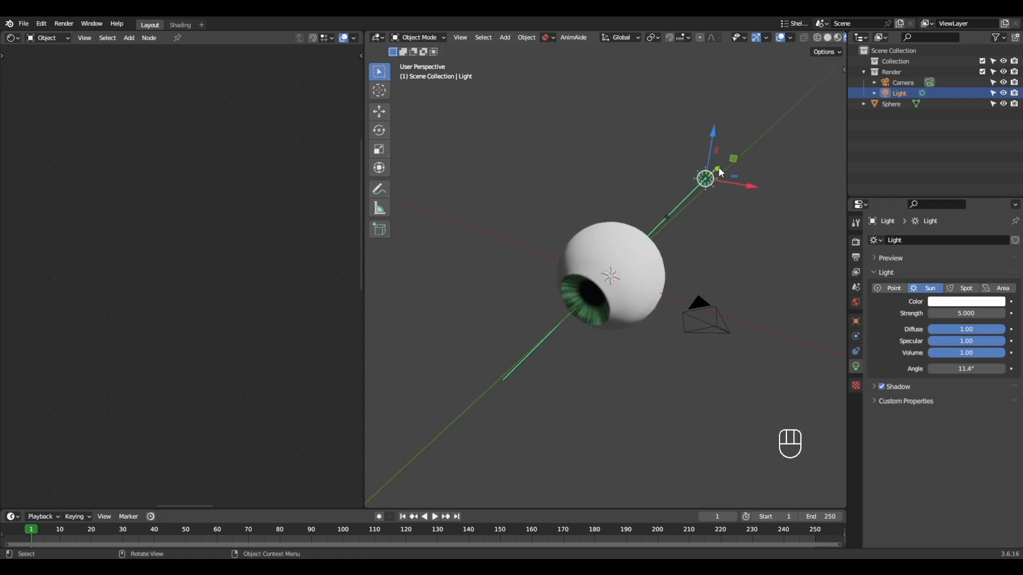
drag(718, 170, 674, 207)
alt+drag(661, 213, 720, 208)
key(r)
key(r)
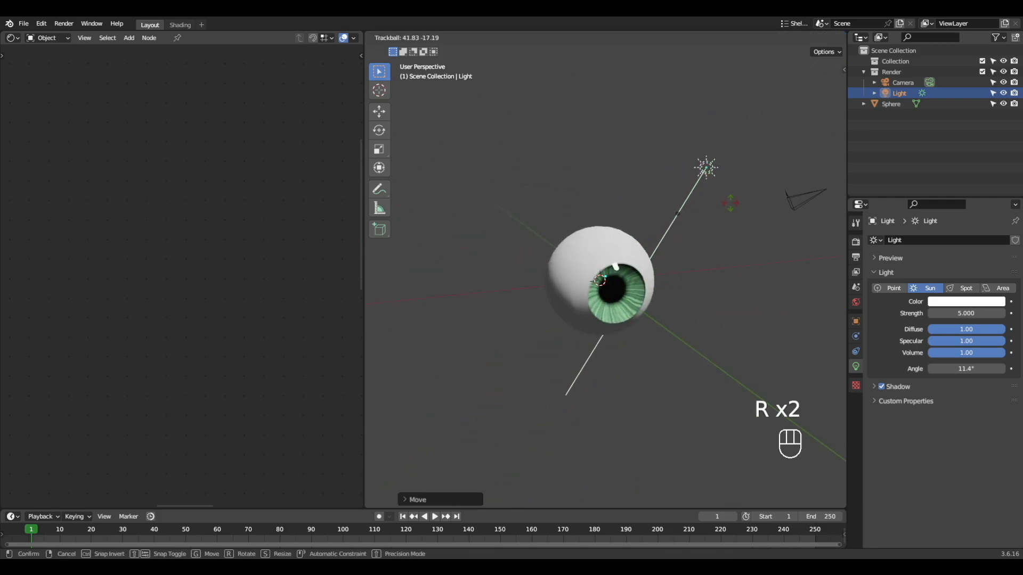
click(739, 221)
scroll(634, 276, up, 5)
alt+drag(629, 278, 591, 272)
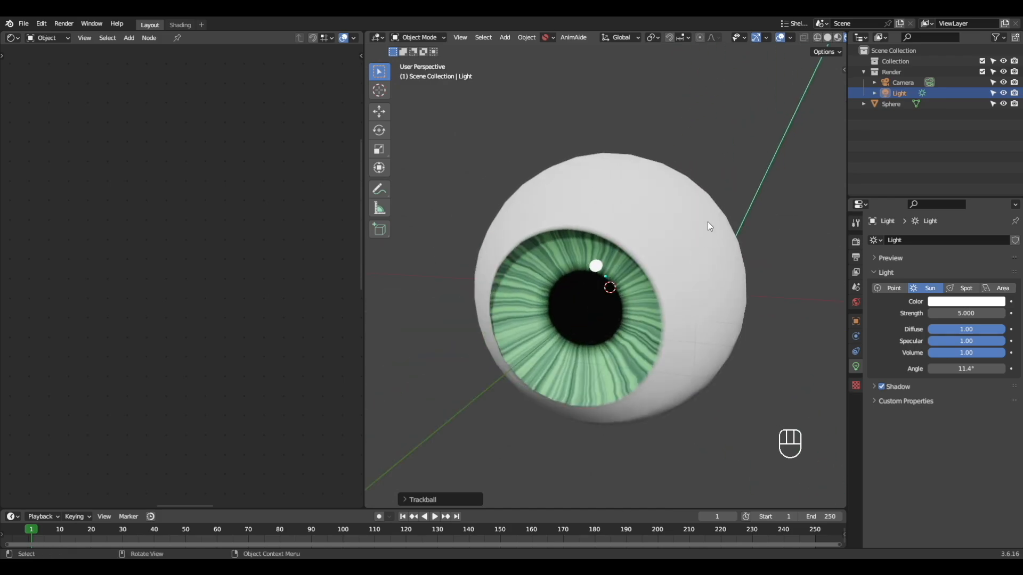
Set the render engine to Cycles and the rendering device to GPU Compute
click(855, 241)
click(943, 240)
click(953, 275)
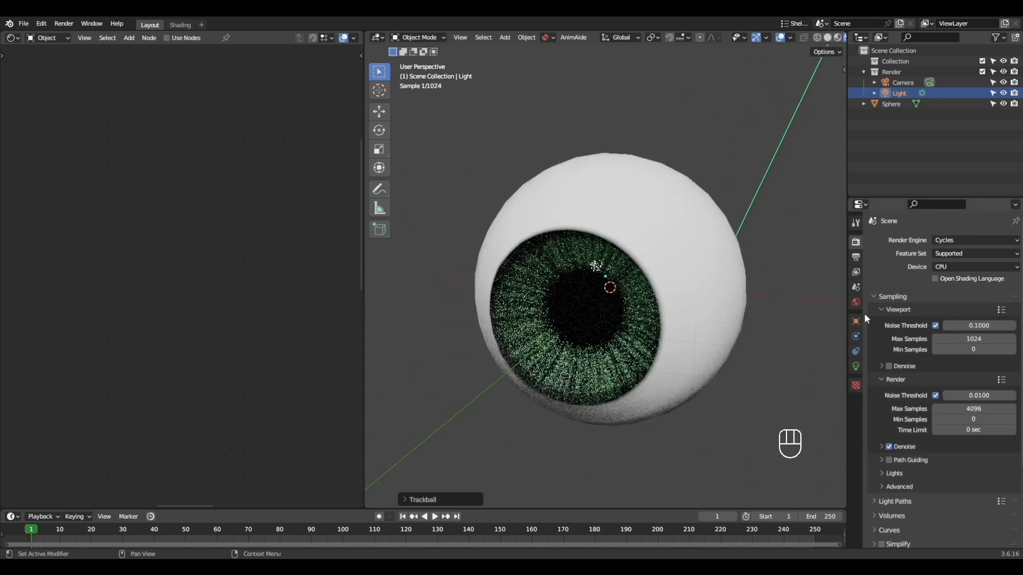
alt+drag(672, 357, 623, 344)
mouse_move(622, 340)
alt+middle_down()
mouse_move(608, 322)
mouse_move(618, 329)
alt+middle_up()
key(KP_3)
scroll(618, 335, up, 2)
scroll(619, 328, down, 3)
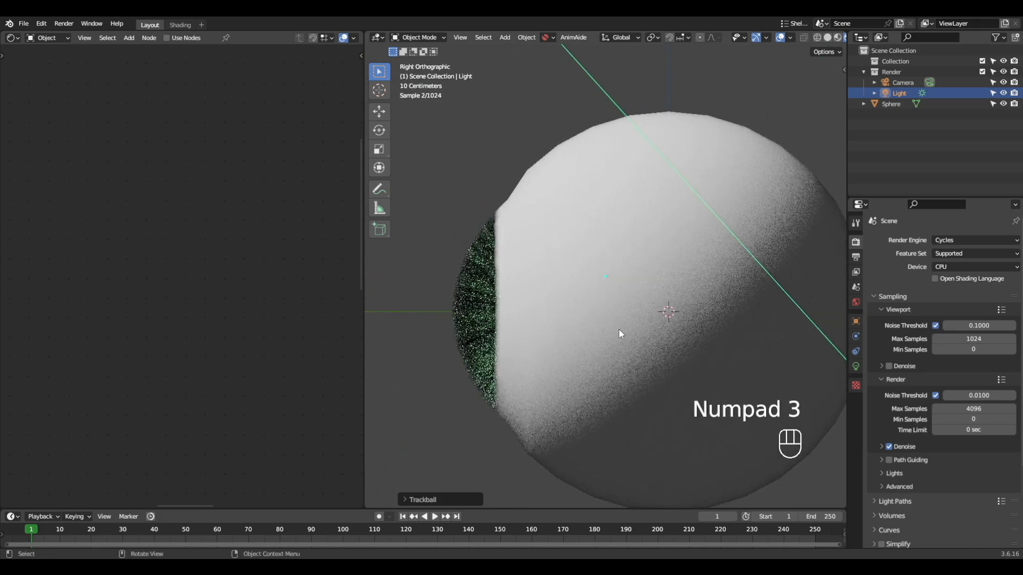
scroll(494, 275, up, 3)
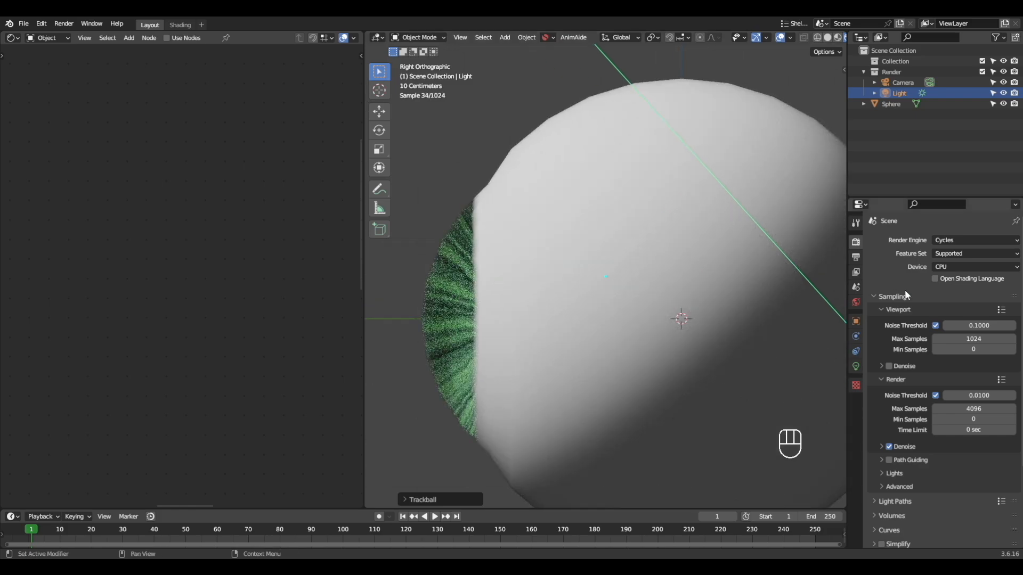
click(961, 268)
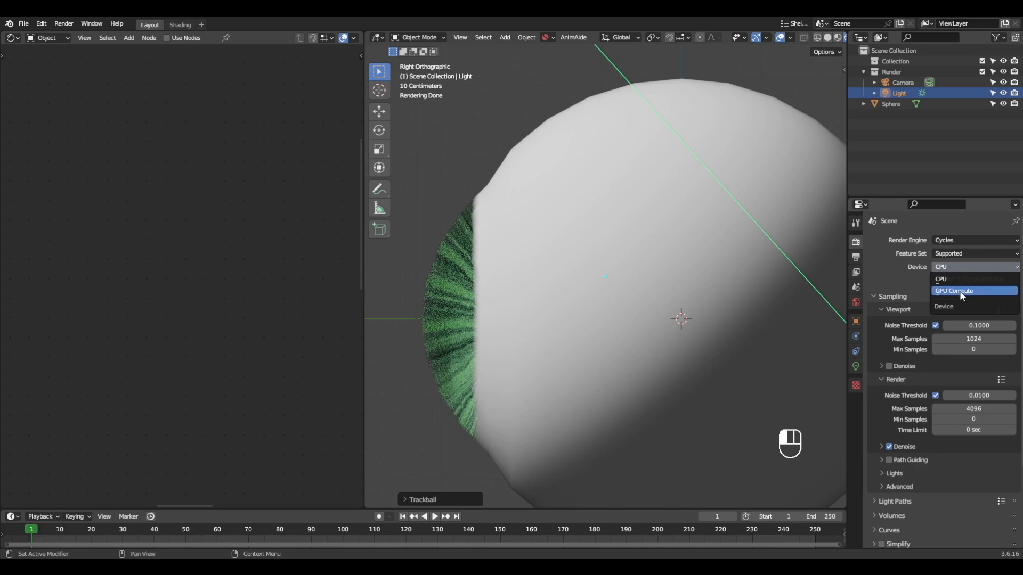
click(963, 290)
scroll(624, 334, down, 2)
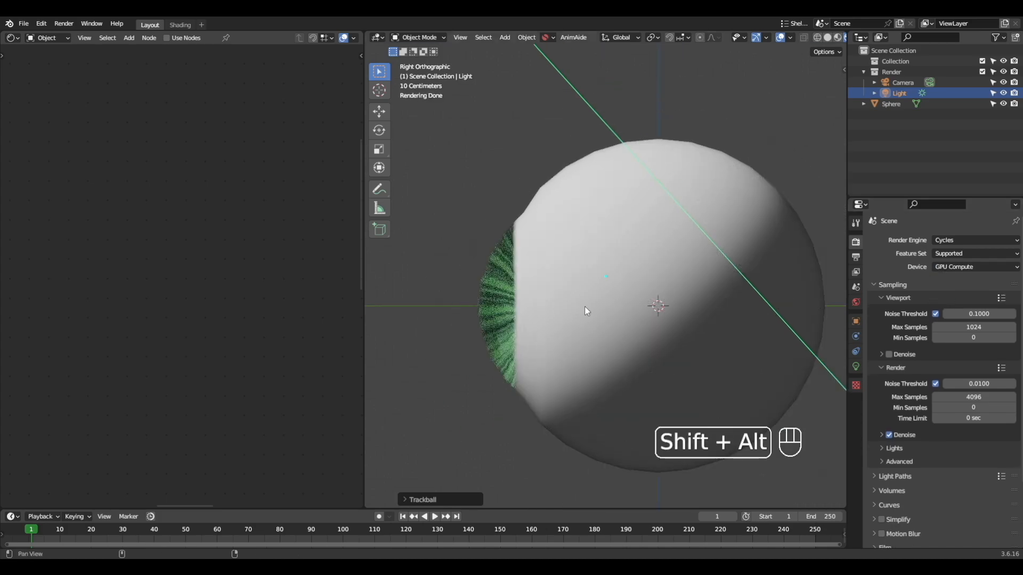
alt+shift+middle_drag(587, 301, 603, 300)
Select the eyeball and set the IOR of the eye material's Principled BSDF to 1.000
click(569, 292)
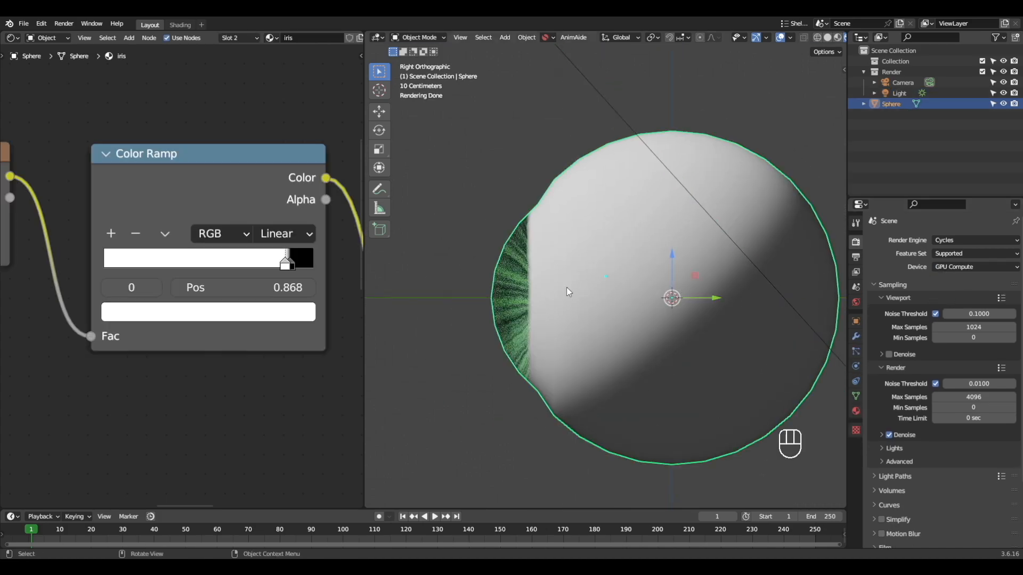
click(251, 38)
click(231, 57)
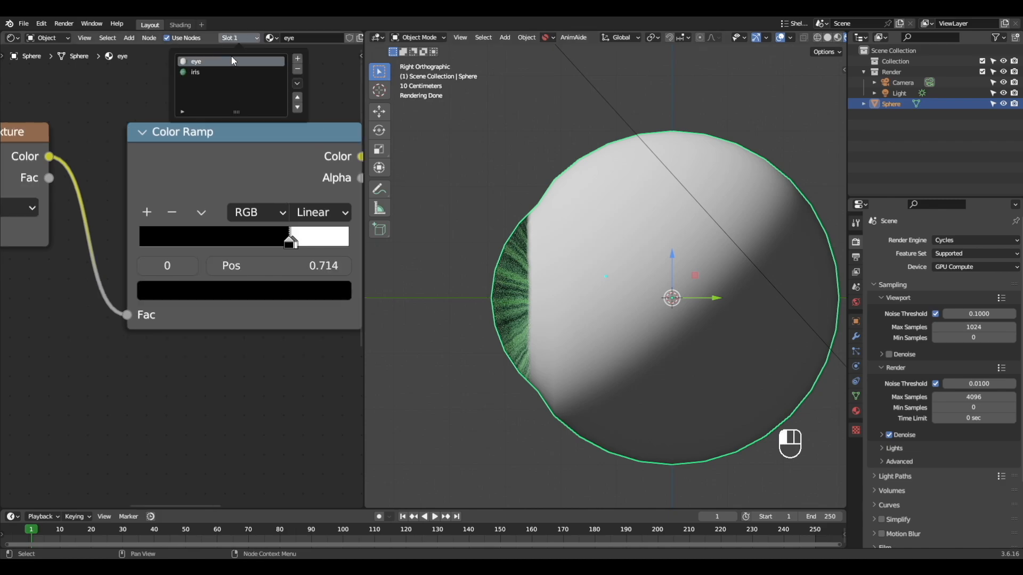
scroll(242, 229, down, 5)
alt+shift+middle_drag(242, 224, 303, 142)
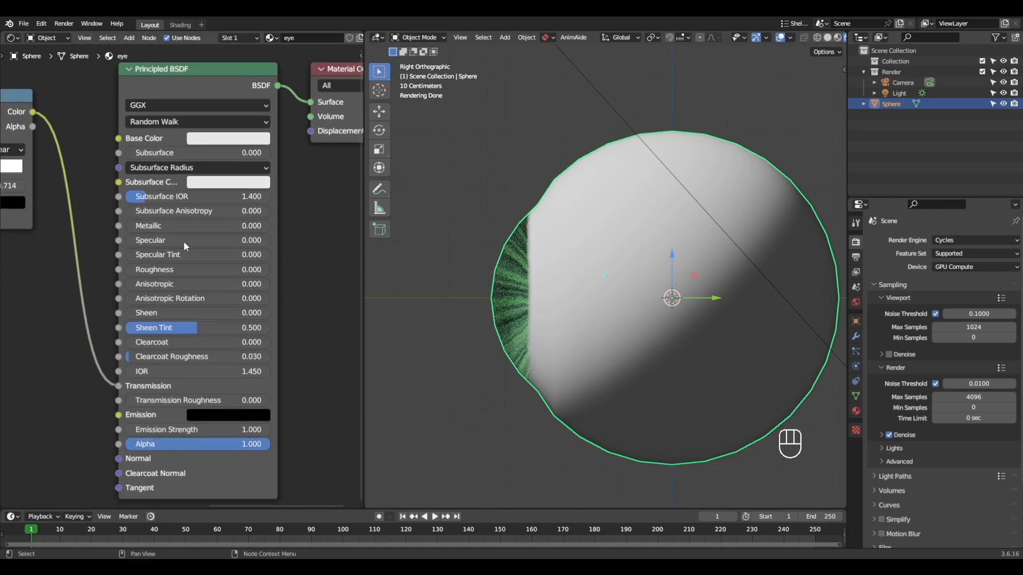
scroll(186, 335, up, 4)
alt+shift+middle_drag(193, 369, 183, 357)
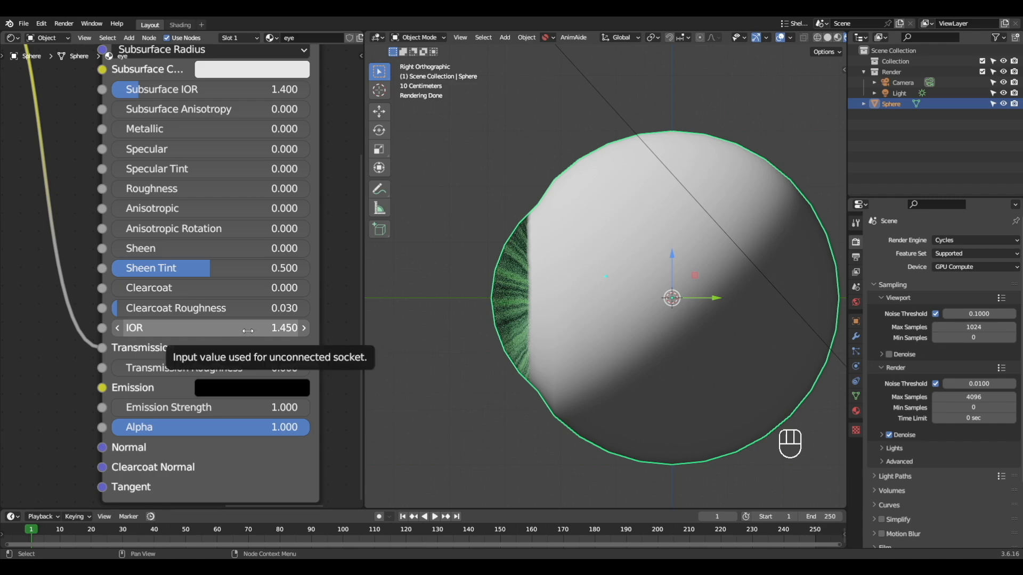
shift+drag(248, 331, 157, 330)
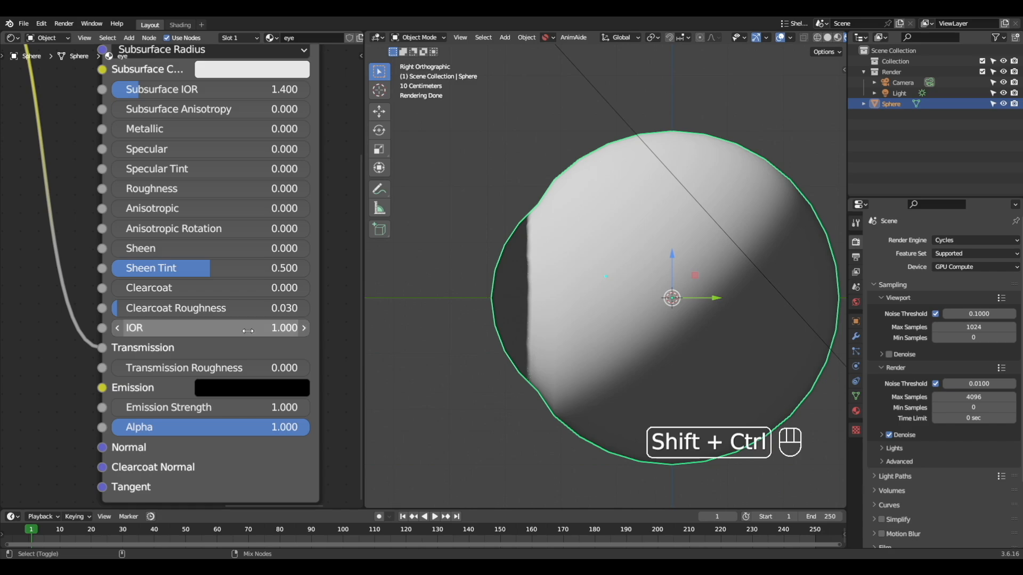
Try an IOR of 1.020 on the eye material while viewing the cornea from the right side, and undo it
alt+drag(524, 306, 641, 306)
key(KP_3)
alt+shift+drag(556, 294, 423, 294)
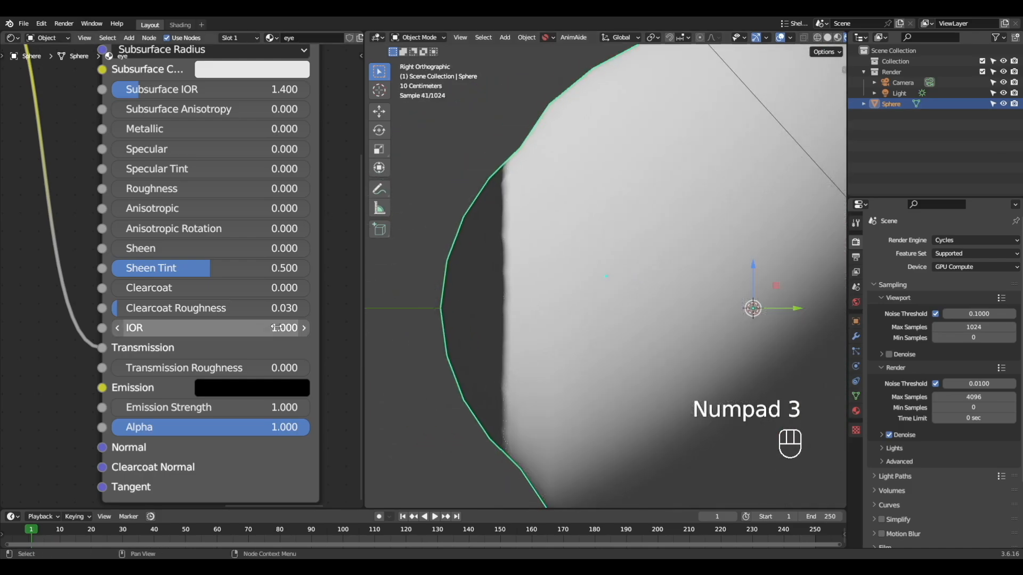
mouse_move(211, 328)
shift+mouse_down()
mouse_move(242, 328)
mouse_move(210, 329)
shift+mouse_up()
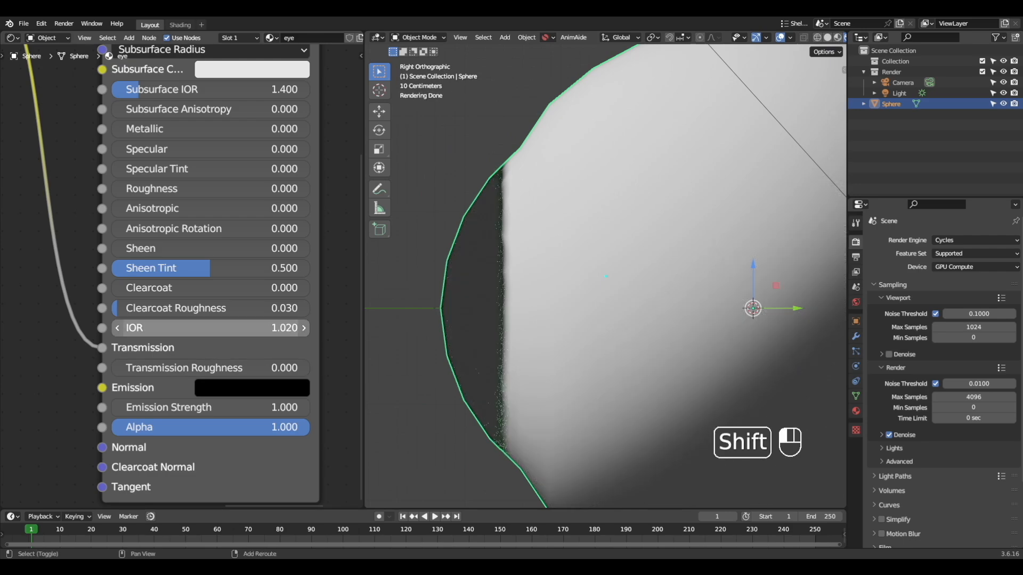
mouse_move(443, 301)
alt+mouse_down()
mouse_move(549, 312)
mouse_move(473, 305)
alt+mouse_up()
key(ctrl+z)
Inspect the cornea and concave iris geometry in wireframe in Edit Mode, ending in Object Mode with rendered shading
key(KP_3)
key(Tab)
key(z)
key(KP_3)
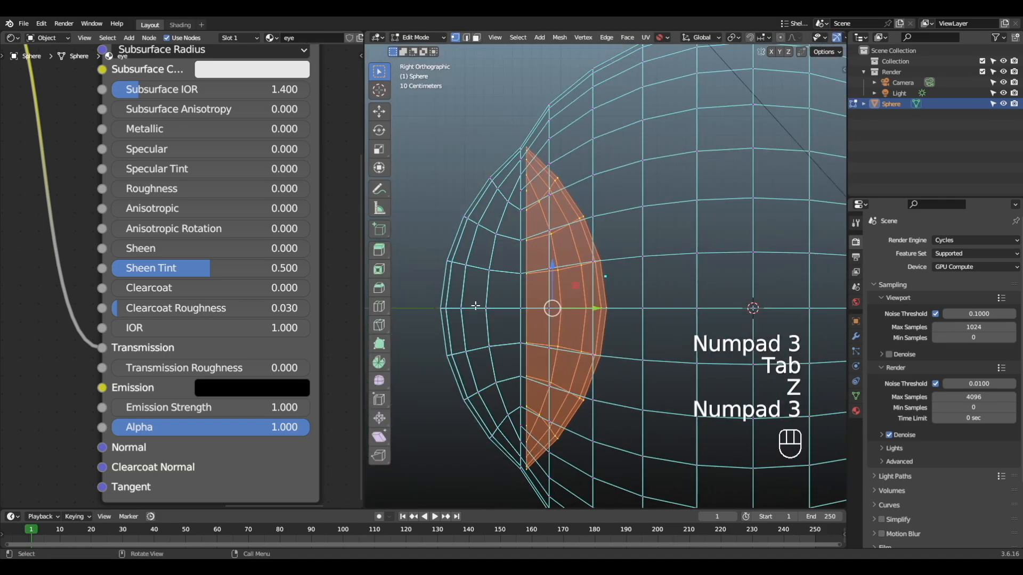
mouse_move(595, 307)
shift+mouse_down()
mouse_move(557, 308)
mouse_move(586, 291)
shift+mouse_up()
key(Tab)
key(z)
key(z)
key(z)
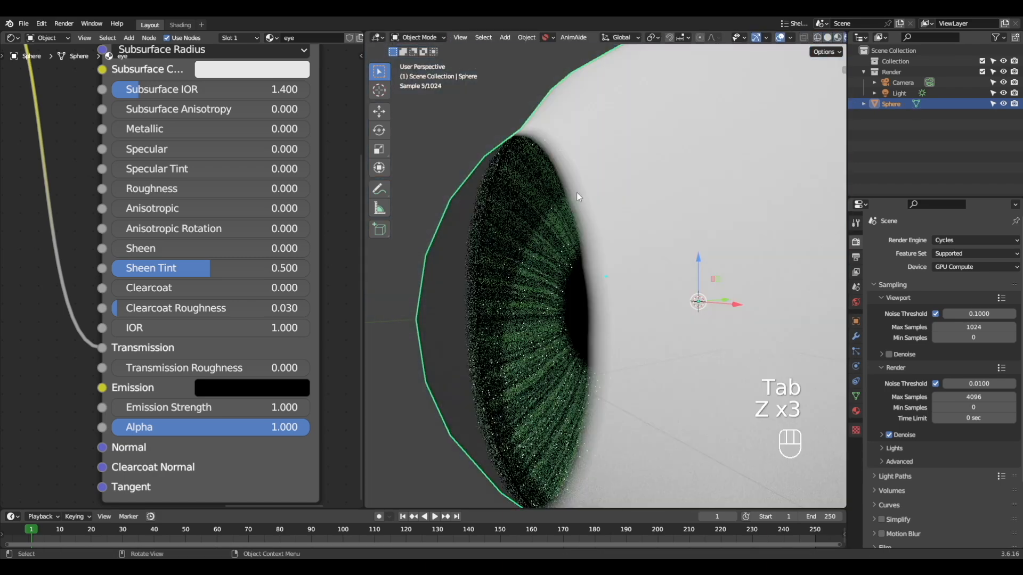
Try adjusting the eye material's IOR while viewing the iris from the front
alt+drag(624, 309, 570, 386)
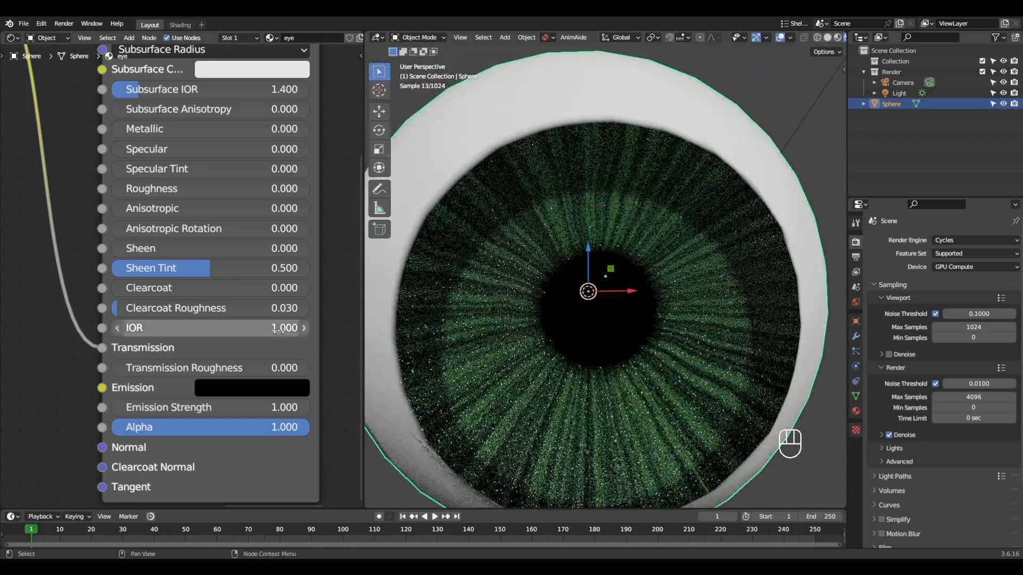
key(shift)
mouse_move(237, 327)
shift+mouse_down()
mouse_move(287, 328)
mouse_move(237, 327)
shift+mouse_up()
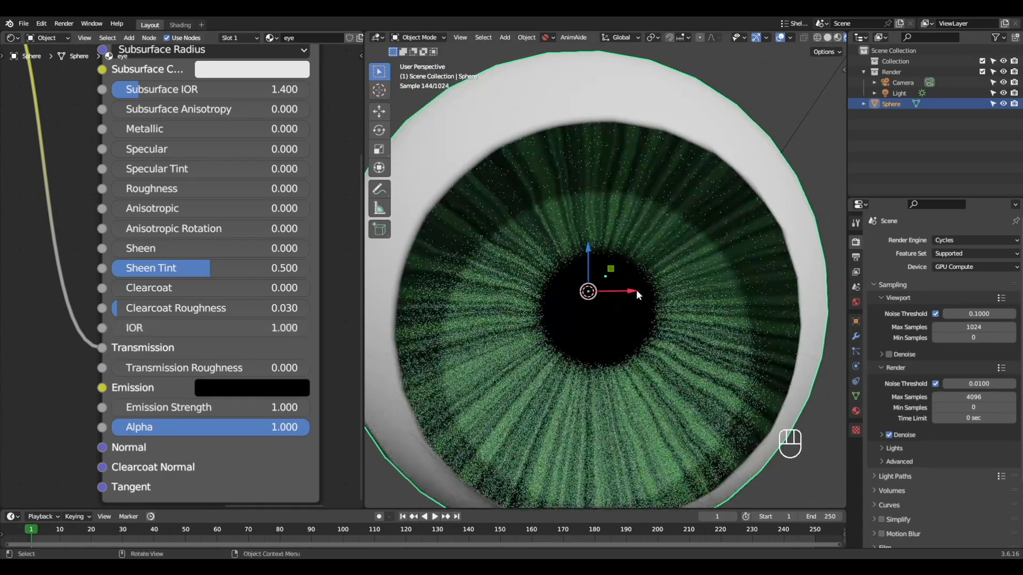
Set the eye material's IOR to 1.020 while viewing the cornea from the right side
key(KP_3)
scroll(611, 308, down, 3)
scroll(543, 289, up, 2)
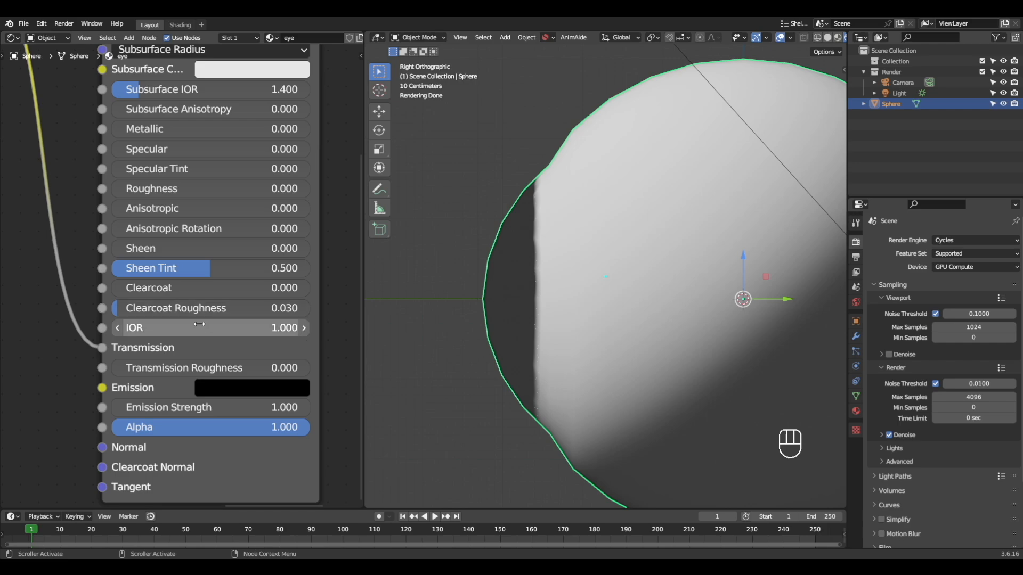
shift+drag(199, 324, 218, 324)
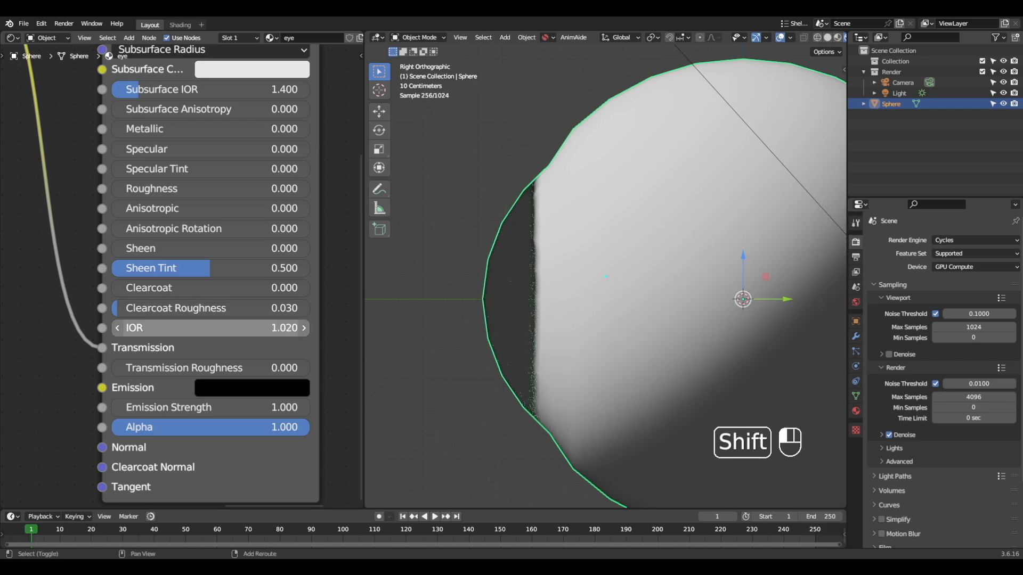
Undo the recent IOR changes to the eye material after examining the cornea at an angle
middle_drag(532, 311, 544, 314)
shift+drag(240, 328, 298, 328)
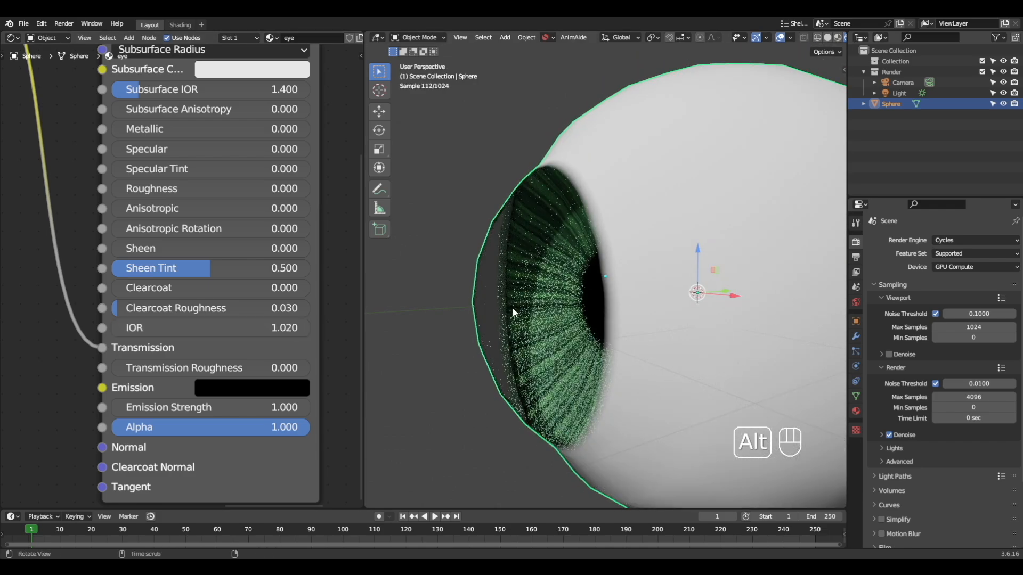
alt+middle_drag(513, 313, 623, 314)
key(ctrl+z)
key(Tab)
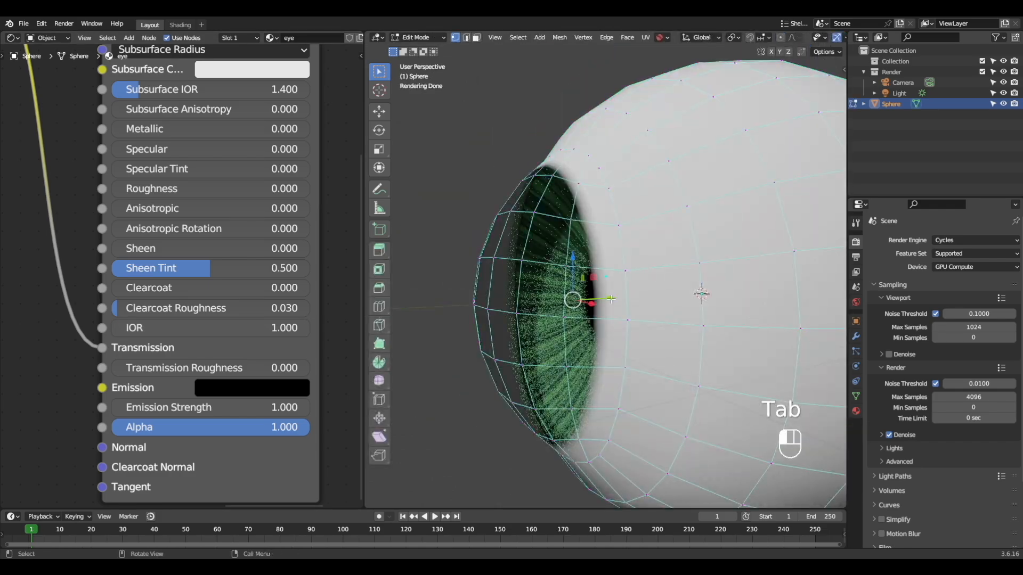
alt+middle_drag(698, 417, 674, 291)
key(ctrl+z)
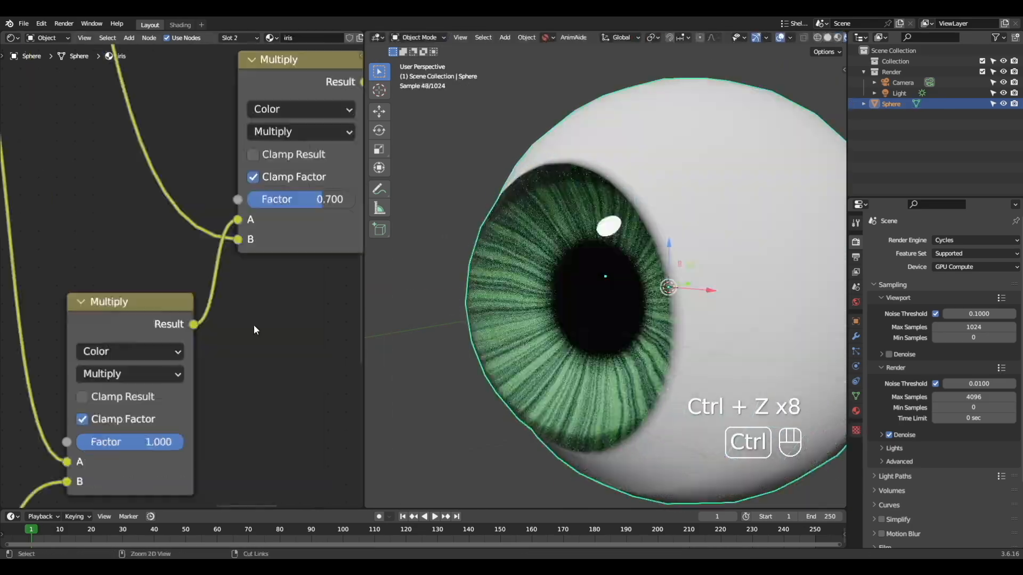
Examine how the iris shows through the cornea in the Cycles viewport, viewing it from the right side, front and below
key(KP_3)
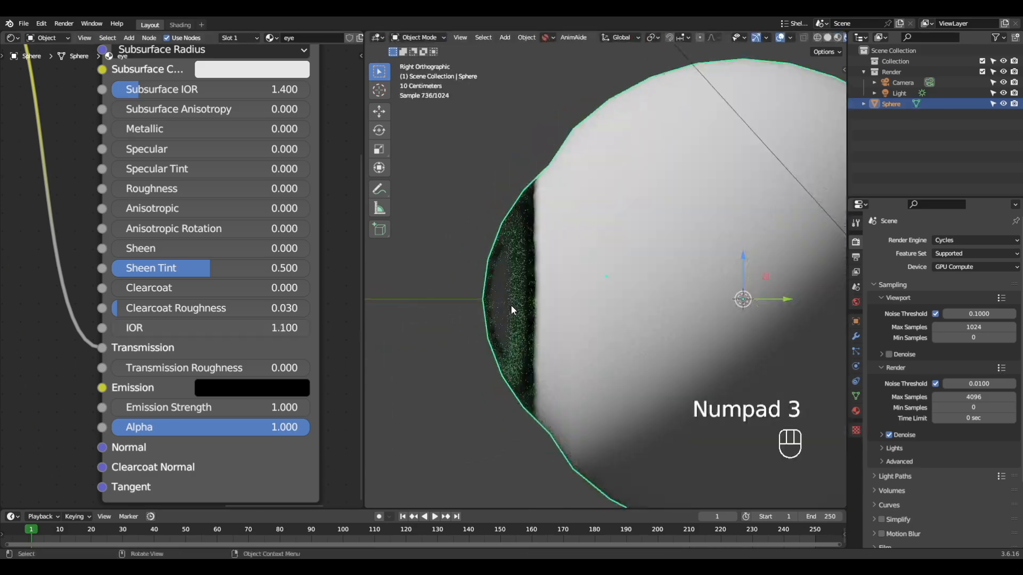
scroll(597, 343, down, 3)
key(KP_3)
alt+middle_drag(542, 342, 499, 291)
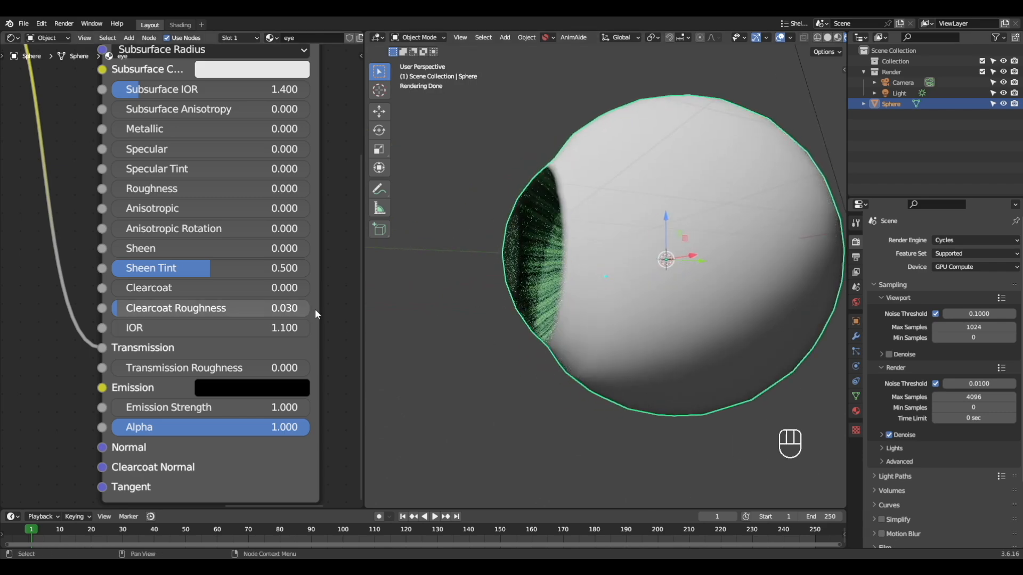
key(KP_3)
scroll(532, 252, down, 3)
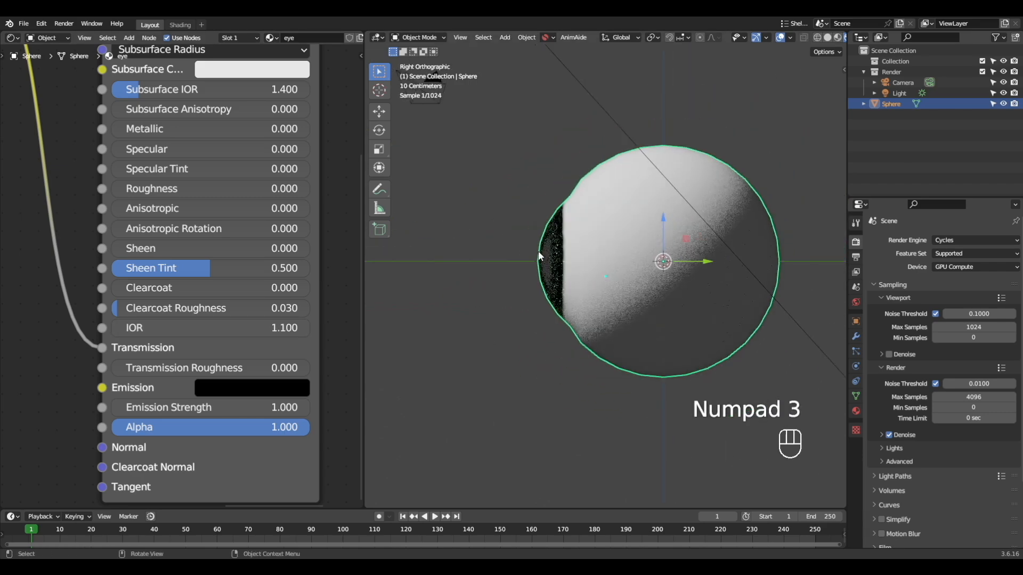
alt+drag(568, 261, 571, 261)
scroll(569, 261, down, 2)
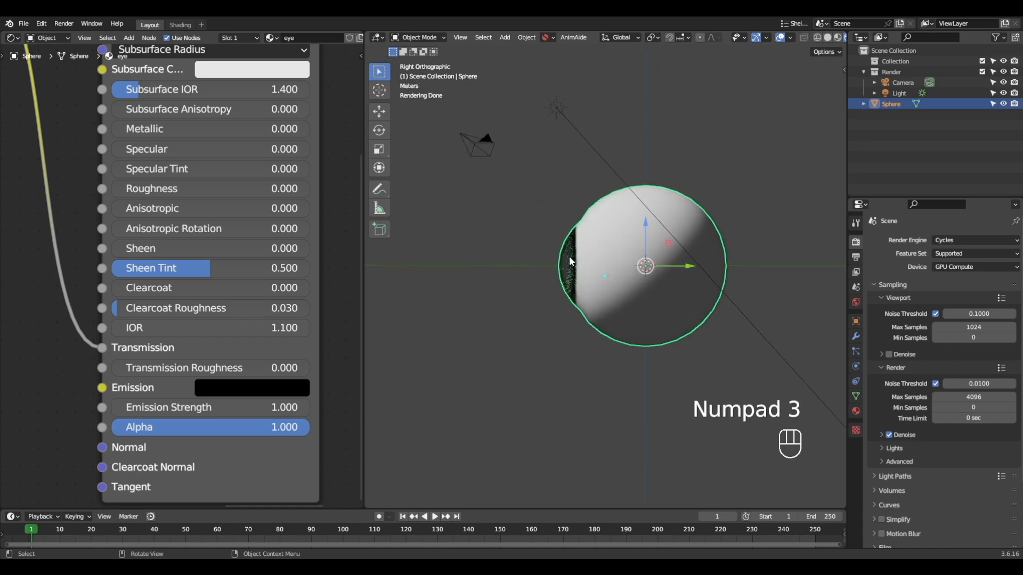
scroll(569, 261, up, 1)
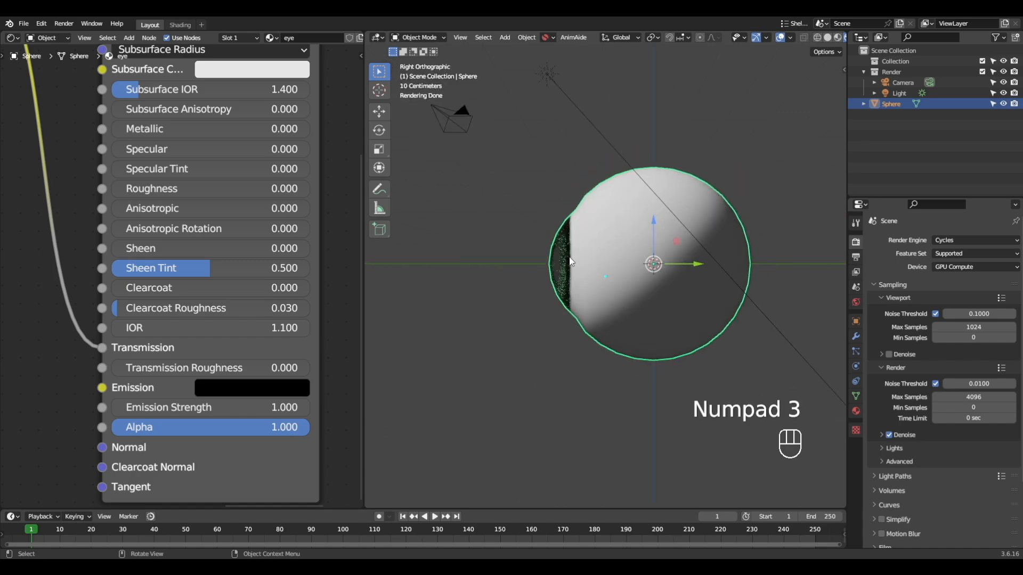
alt+drag(568, 261, 621, 280)
scroll(622, 289, down, 4)
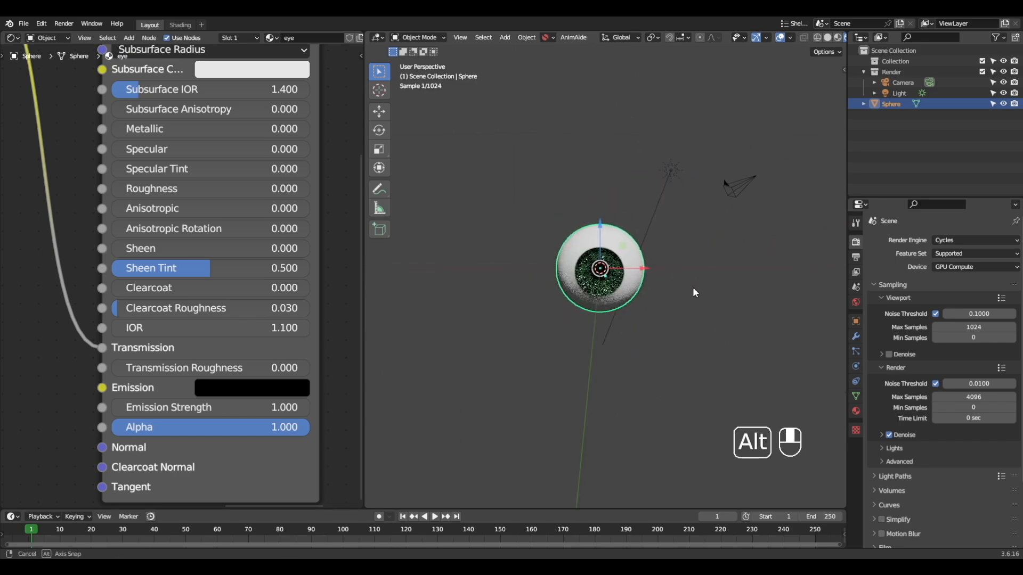
scroll(689, 285, up, 4)
alt+drag(693, 289, 690, 262)
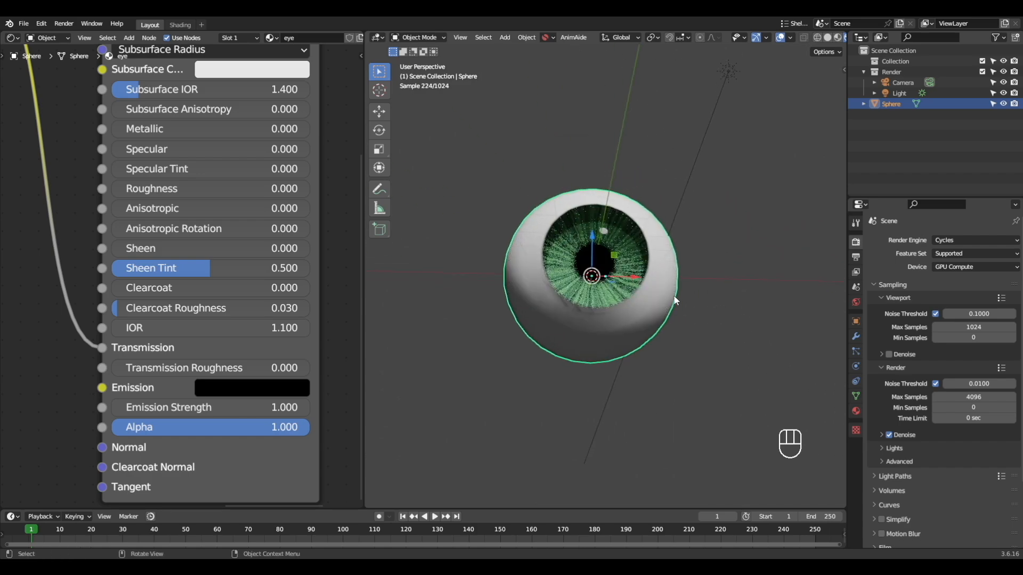
scroll(674, 300, up, 2)
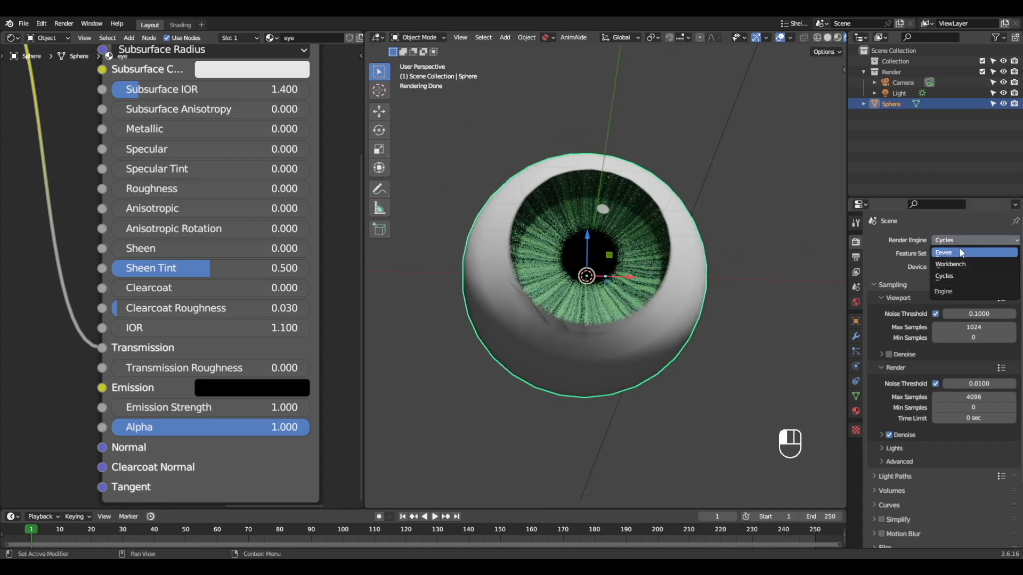
Switch the render engine to Eevee and examine the iris and cornea from several angles
click(962, 253)
scroll(656, 270, down, 4)
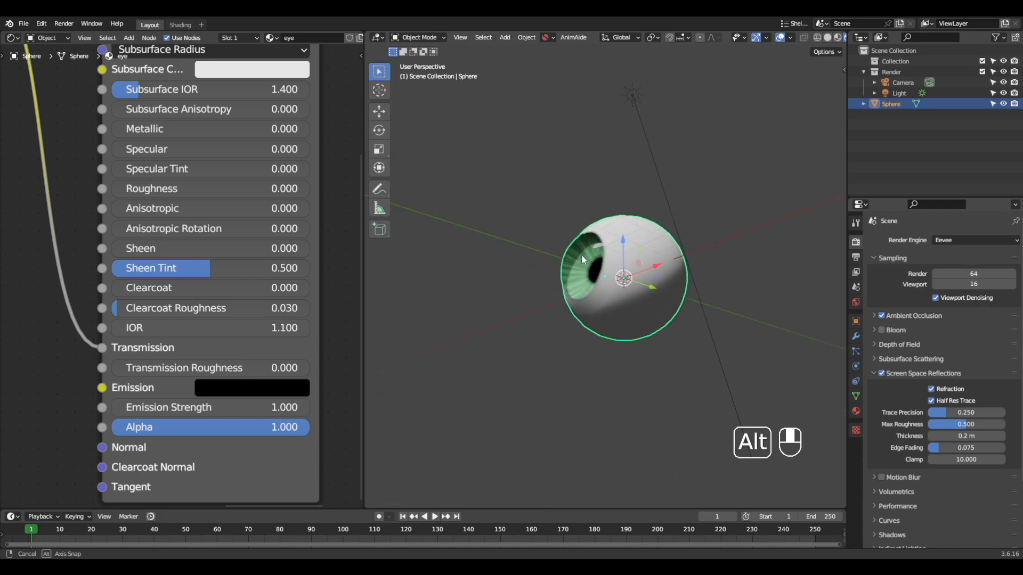
scroll(641, 314, up, 1)
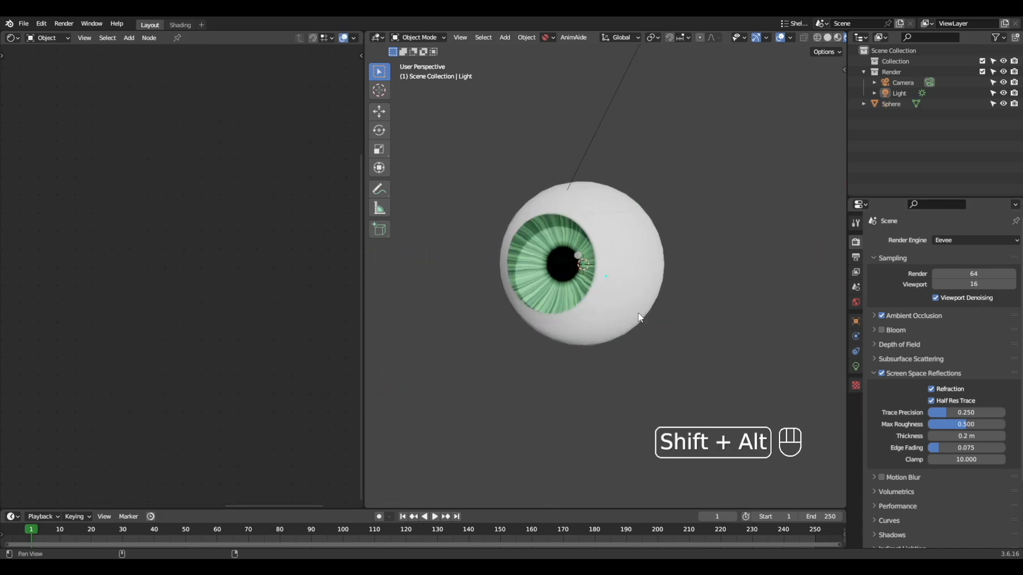
scroll(669, 325, up, 2)
mouse_move(641, 315)
alt+shift+mouse_down()
mouse_move(669, 326)
mouse_move(700, 319)
mouse_move(648, 317)
mouse_move(602, 299)
mouse_move(698, 304)
mouse_move(678, 313)
mouse_move(547, 299)
alt+shift+mouse_up()
Inspect the sphere's cornea and iris mesh in wireframe in Edit Mode, ending in Object Mode with Material Preview shading
click(578, 248)
key(Tab)
key(z)
click(584, 276)
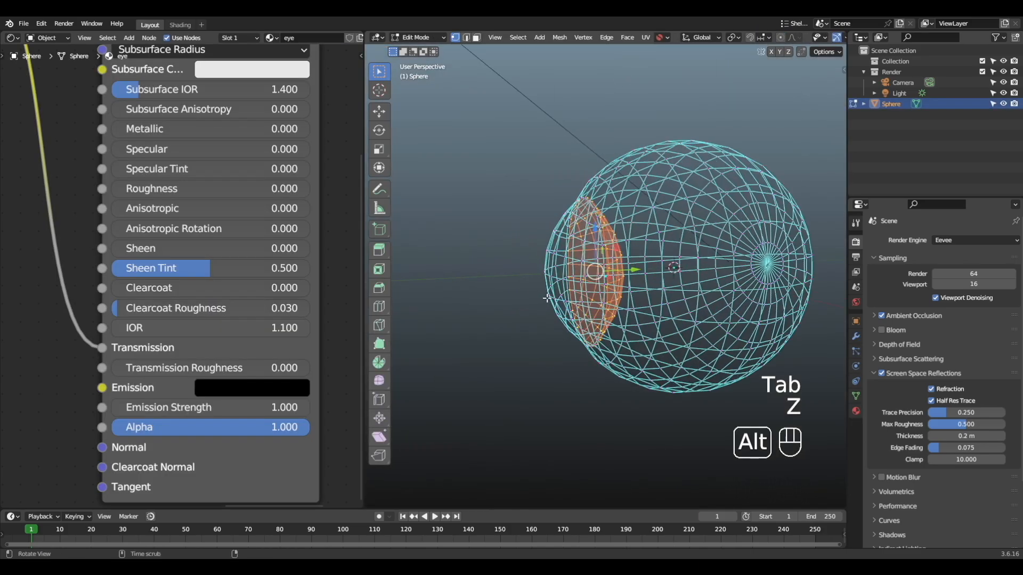
scroll(546, 298, up, 3)
mouse_move(631, 268)
mouse_down()
mouse_move(644, 270)
mouse_move(612, 268)
mouse_move(587, 301)
mouse_move(610, 289)
mouse_move(631, 295)
mouse_move(640, 329)
mouse_move(656, 313)
mouse_move(654, 327)
mouse_up()
key(z)
key(z)
click(717, 313)
alt+drag(588, 282, 674, 266)
scroll(673, 267, down, 3)
scroll(233, 236, down, 2)
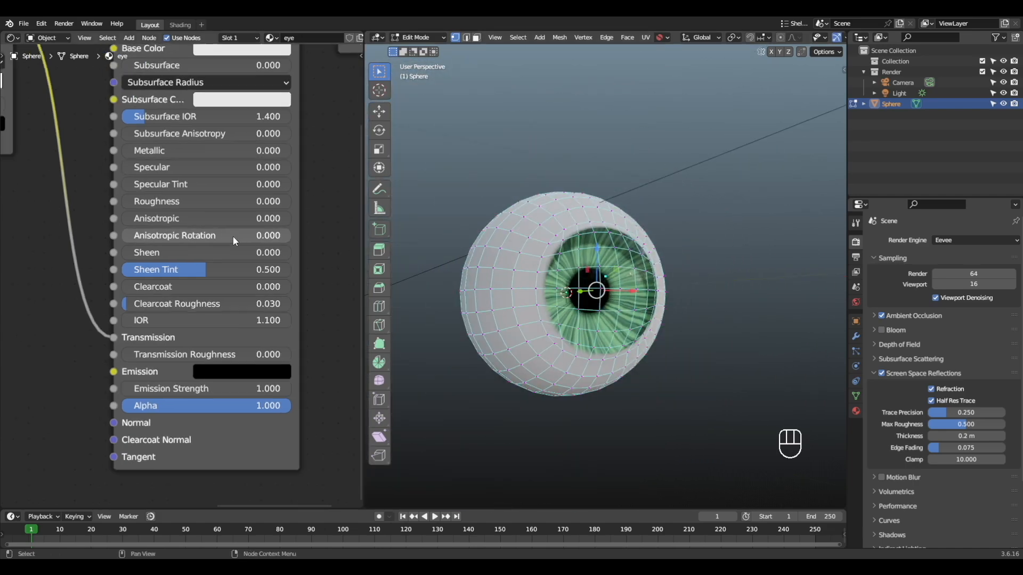
scroll(232, 235, down, 4)
alt+shift+drag(114, 305, 227, 299)
key(Tab)
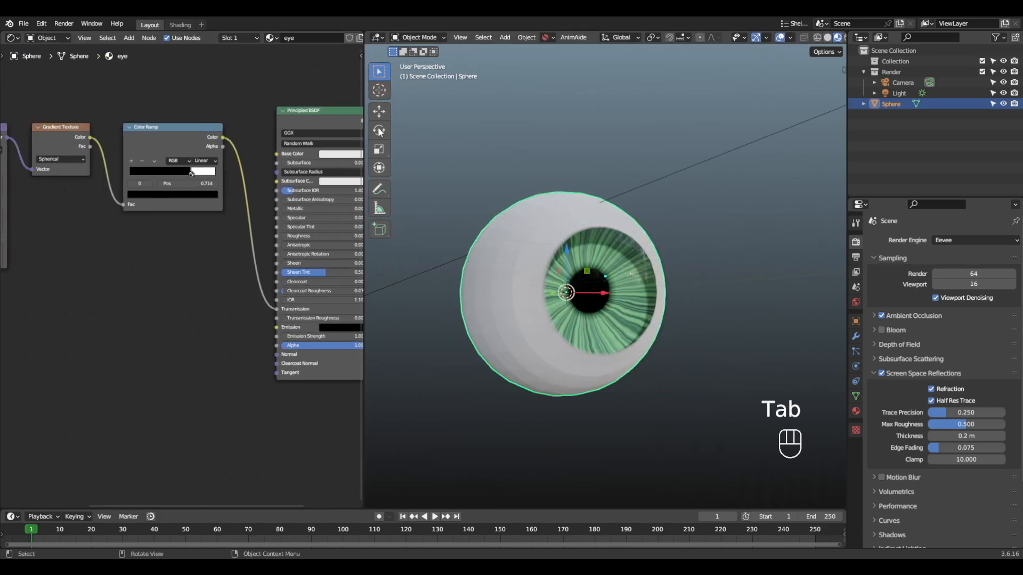
In the iris material, set the pupil gradient's Mapping Y location to -0.3 m
click(258, 38)
click(240, 68)
scroll(212, 181, down, 5)
alt+shift+drag(147, 238, 248, 249)
scroll(199, 258, up, 4)
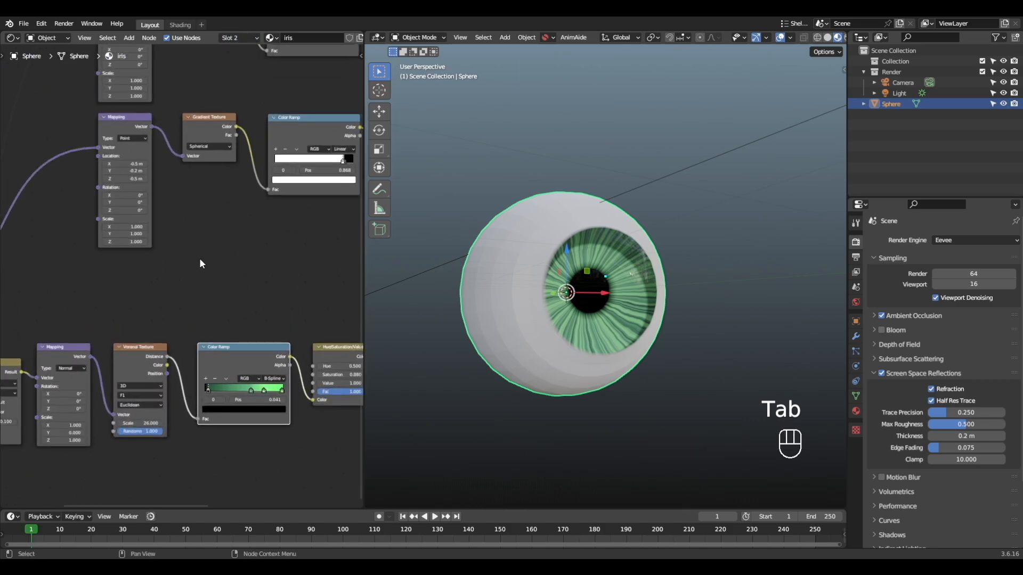
alt+shift+drag(134, 293, 181, 353)
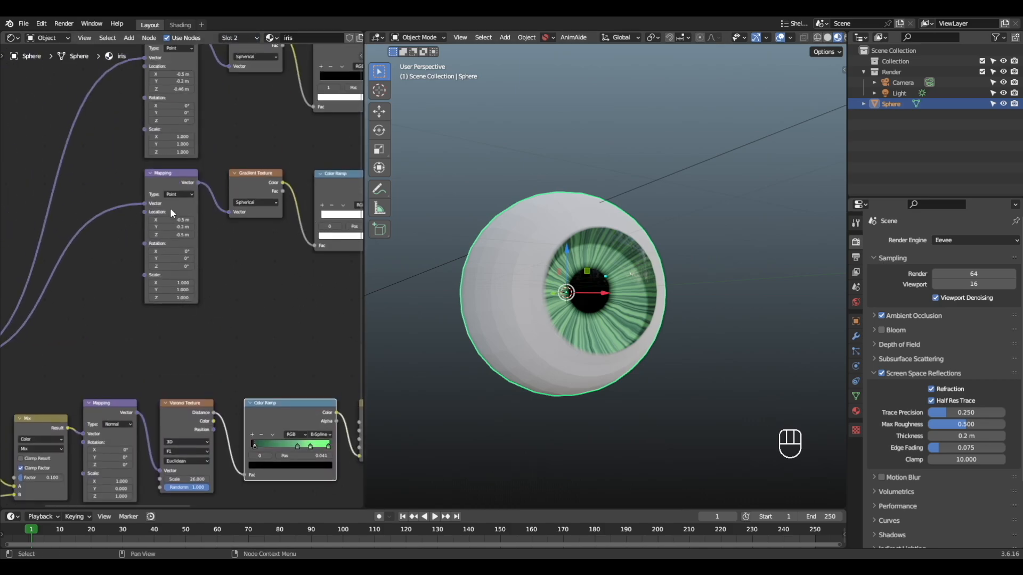
scroll(593, 258, up, 4)
scroll(221, 265, up, 3)
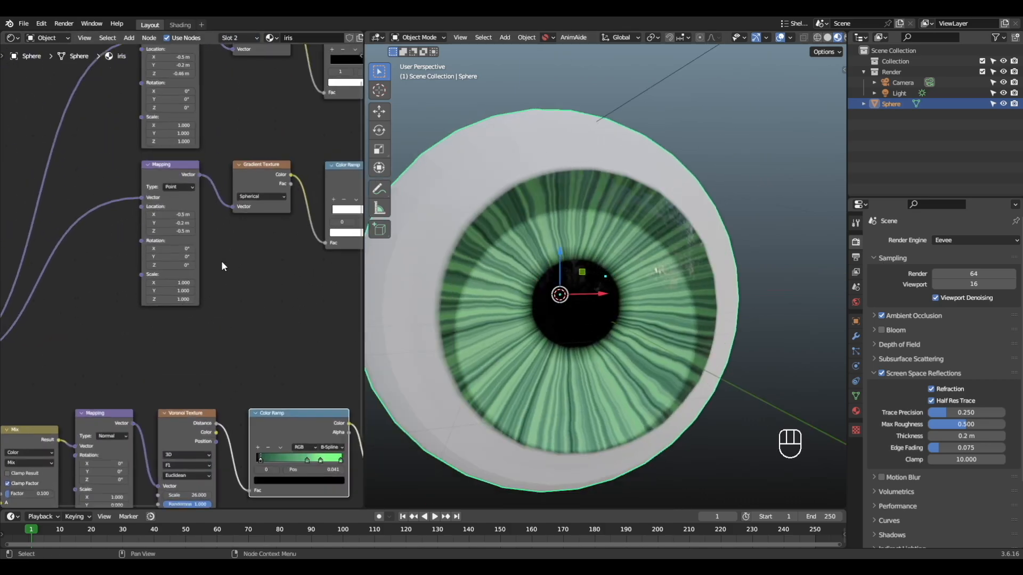
scroll(217, 238, up, 2)
alt+shift+drag(163, 185, 128, 336)
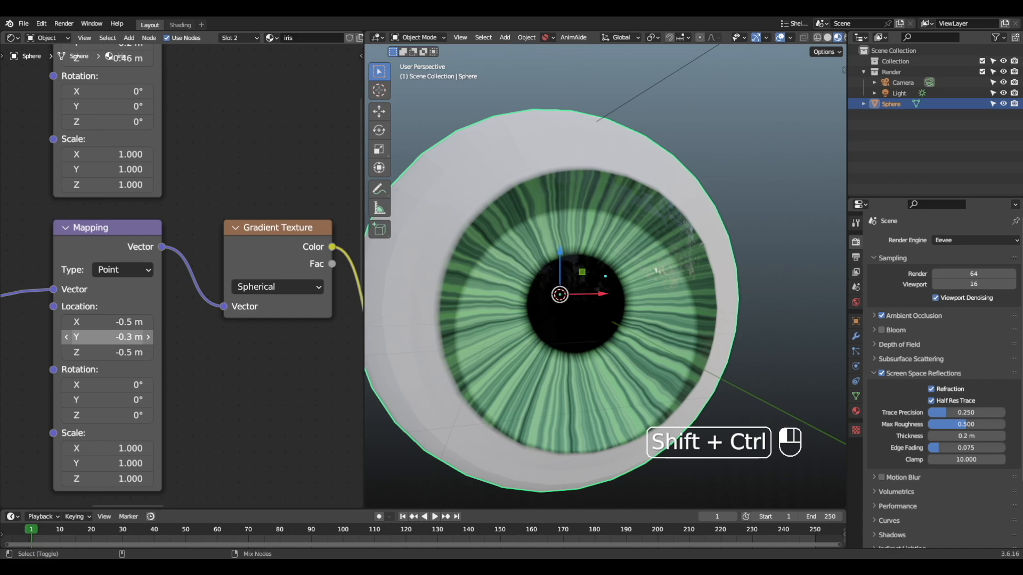
Enlarge the pupil by moving the white stop of its gradient's Color Ramp to position 0.800
scroll(347, 319, down, 3)
alt+shift+drag(330, 341, 32, 305)
scroll(205, 273, up, 4)
drag(213, 273, 206, 275)
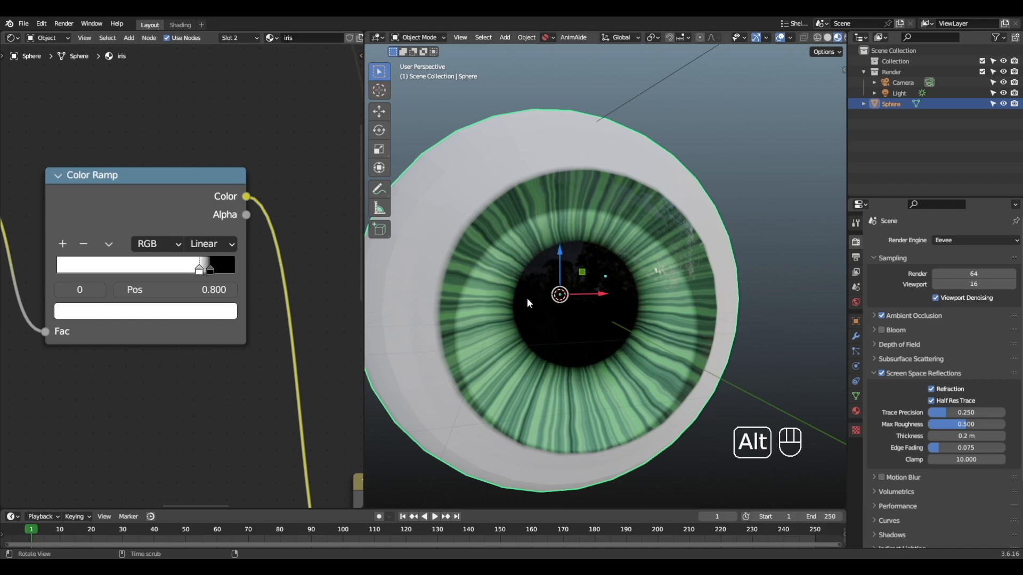
alt+drag(527, 300, 636, 288)
Try adjusting the outer iris edge with its gradient's black Color Ramp stop and Mapping Y location
scroll(292, 266, down, 9)
alt+shift+drag(147, 174, 291, 327)
scroll(290, 326, up, 3)
key(KP_1)
scroll(165, 192, up, 4)
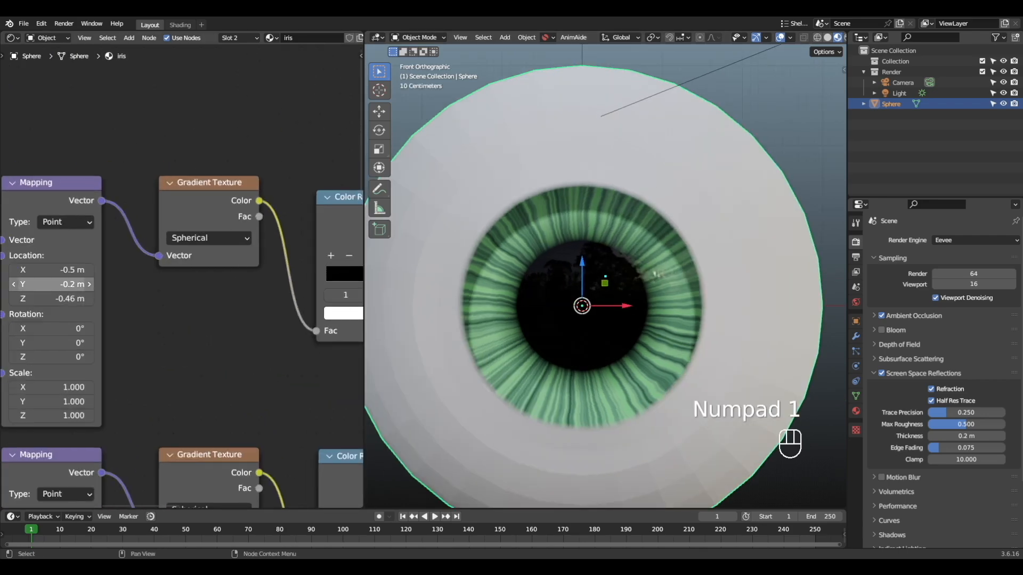
alt+shift+drag(235, 275, 99, 276)
drag(299, 278, 279, 276)
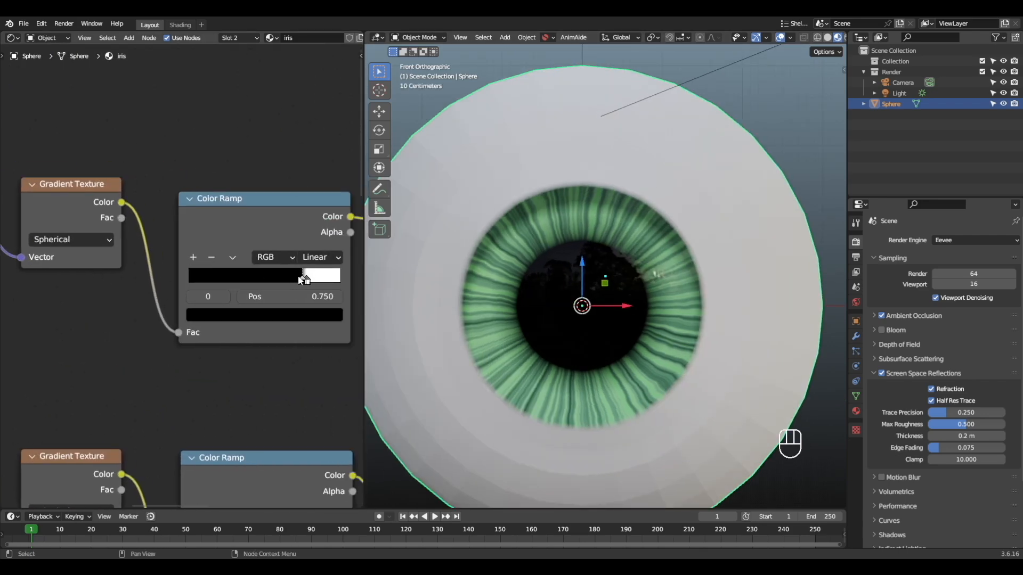
alt+shift+drag(44, 270, 281, 272)
shift+drag(160, 290, 155, 288)
mouse_move(612, 285)
alt+mouse_down()
mouse_move(570, 283)
mouse_move(606, 279)
mouse_move(626, 290)
alt+mouse_up()
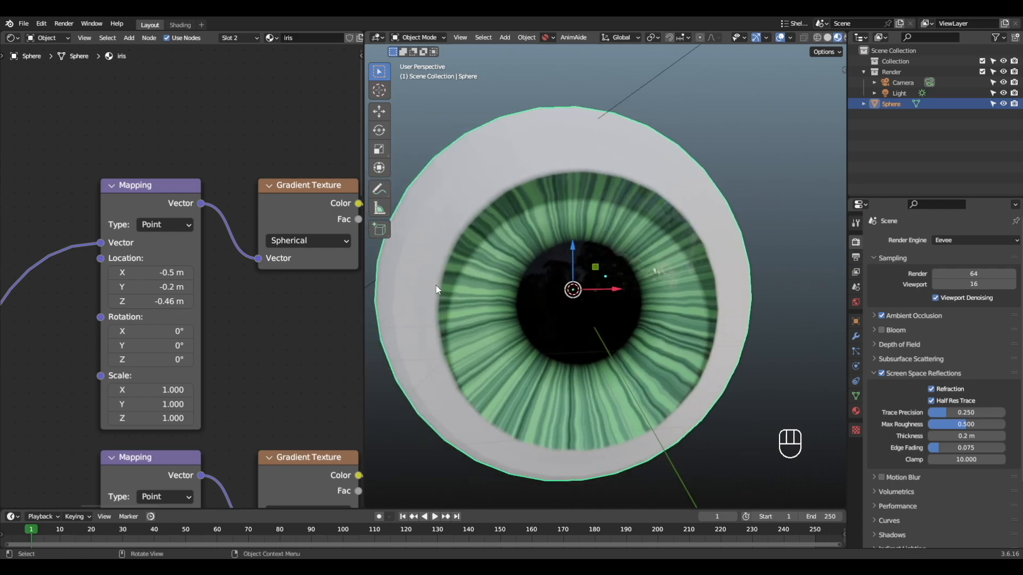
Fine-tune the Color Ramp stop of the outer iris edge gradient and check the eyeball from another angle
scroll(320, 280, down, 5)
alt+shift+drag(319, 279, 104, 273)
scroll(181, 271, up, 3)
mouse_move(271, 273)
shift+mouse_down()
mouse_move(258, 272)
mouse_move(278, 272)
shift+mouse_up()
alt+drag(575, 246, 704, 286)
scroll(591, 258, down, 4)
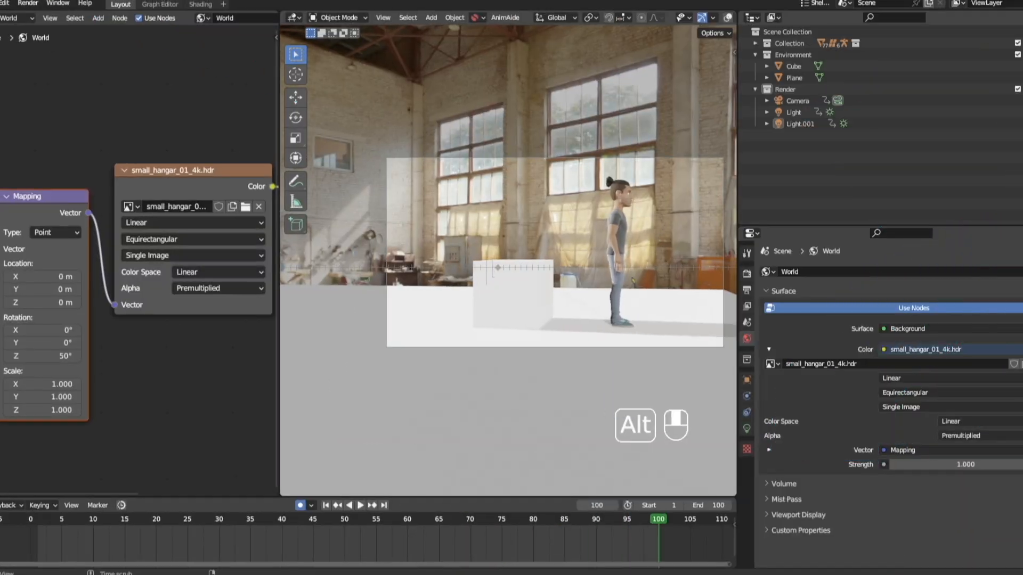
alt+middle_drag(1020, 290, 432, 291)
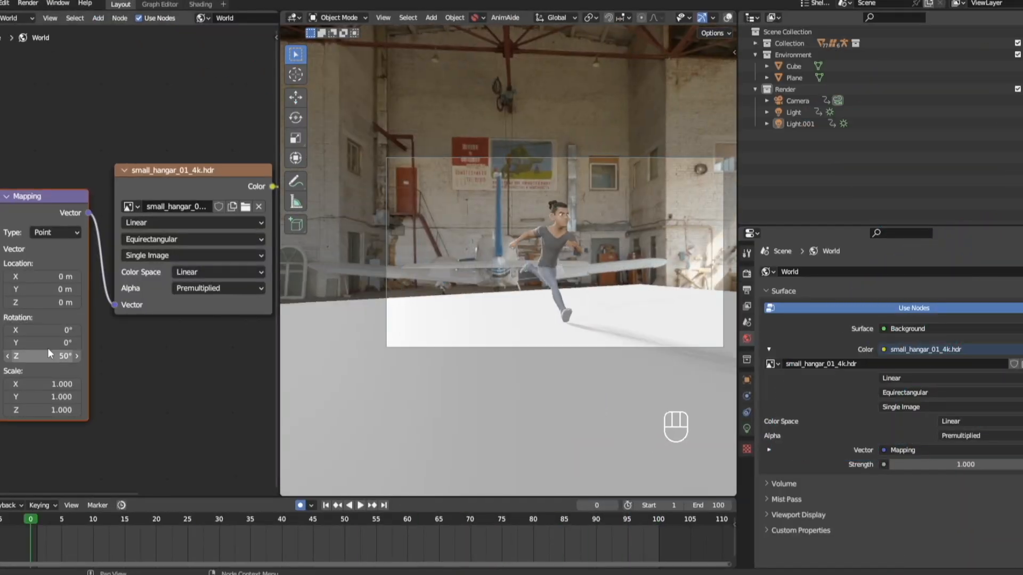
drag(48, 354, 112, 353)
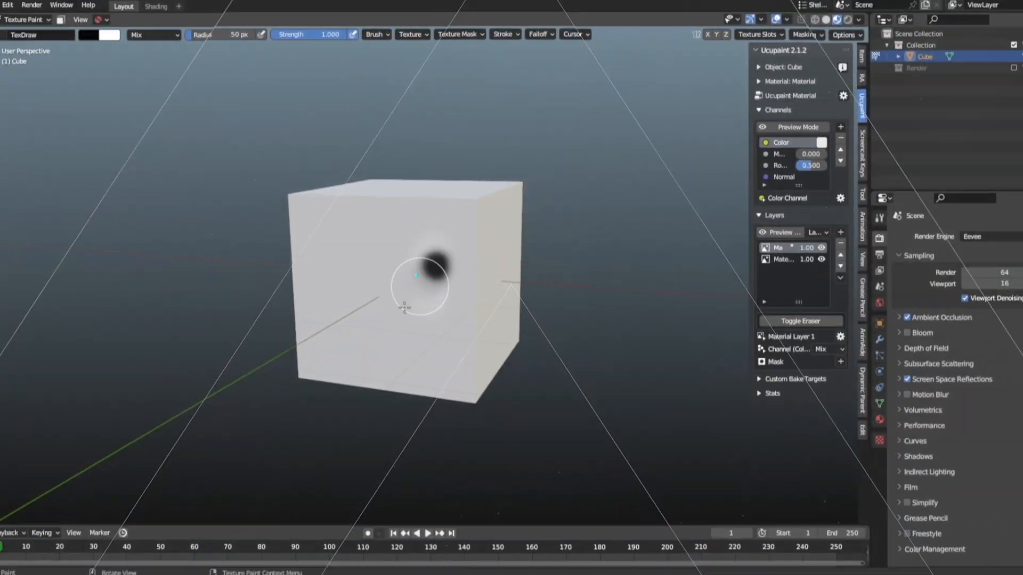
drag(434, 285, 427, 292)
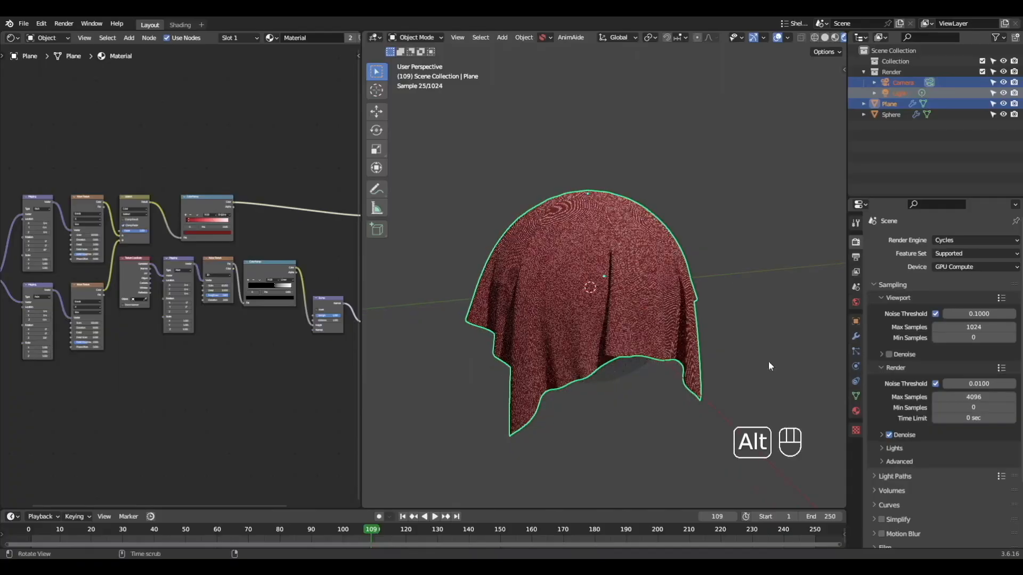
mouse_move(768, 361)
alt+middle_down()
mouse_move(732, 379)
mouse_move(579, 378)
alt+middle_up()
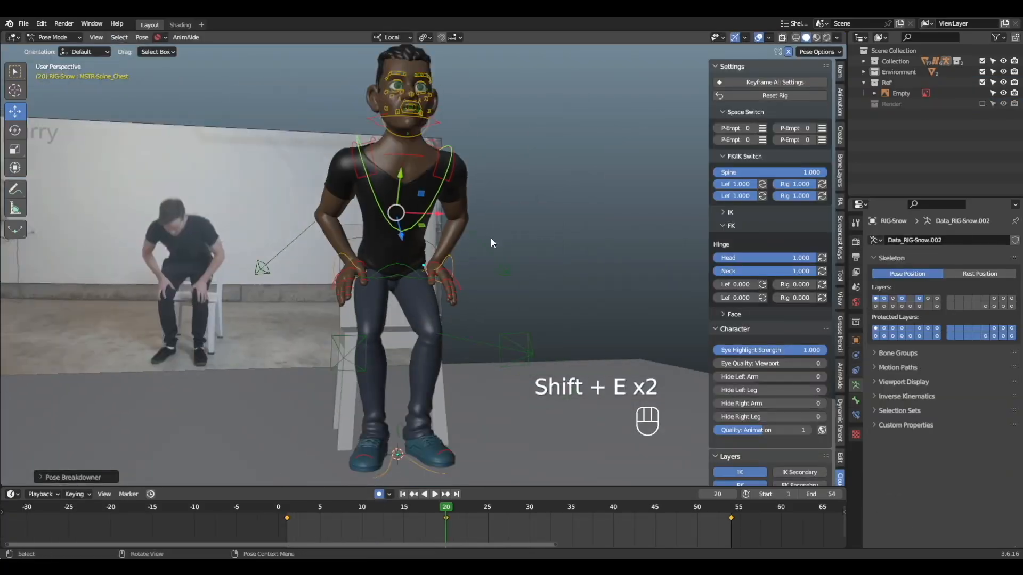
alt+middle_drag(490, 237, 515, 252)
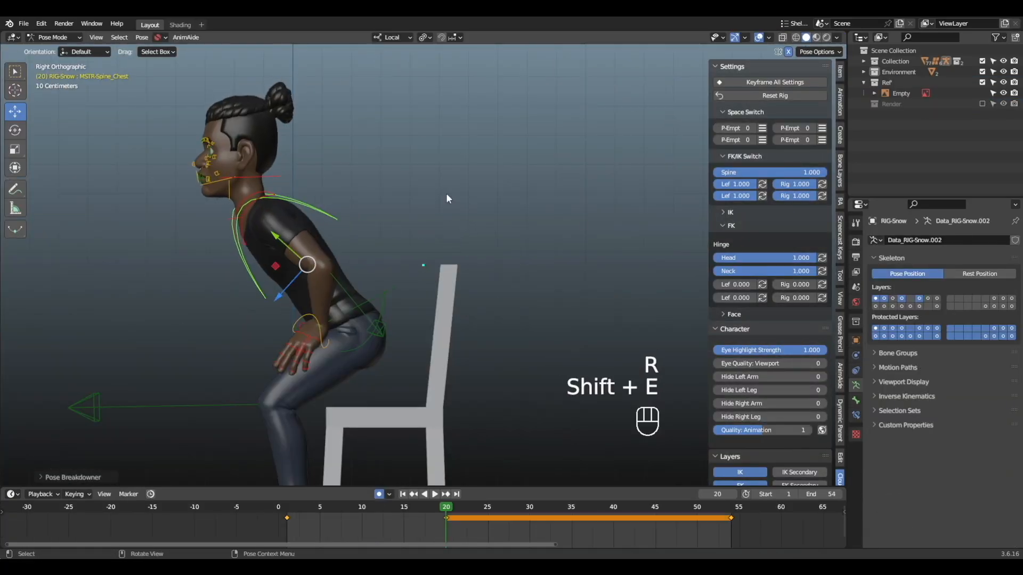
alt+middle_drag(446, 194, 440, 317)
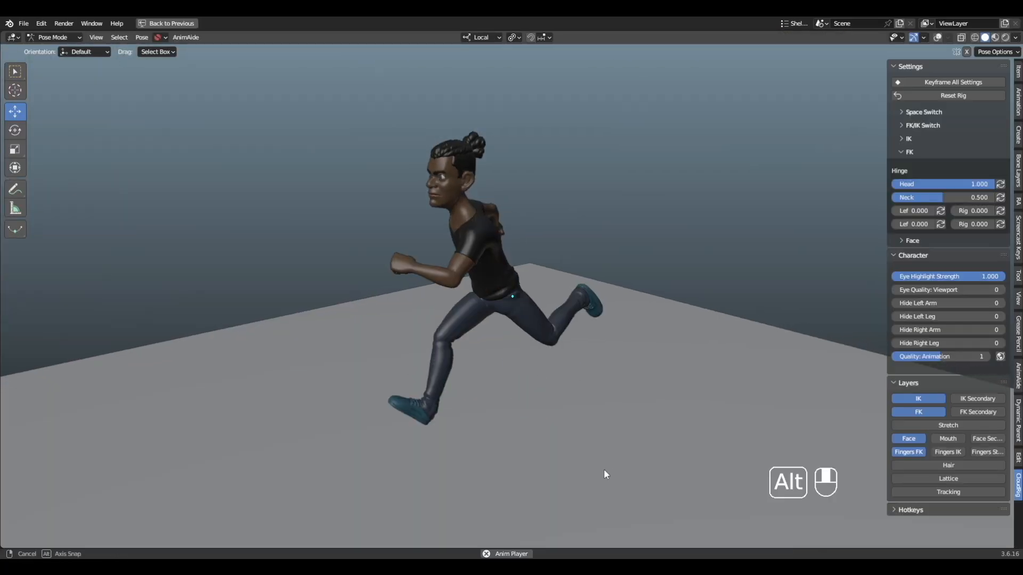
alt+middle_drag(602, 469, 520, 465)
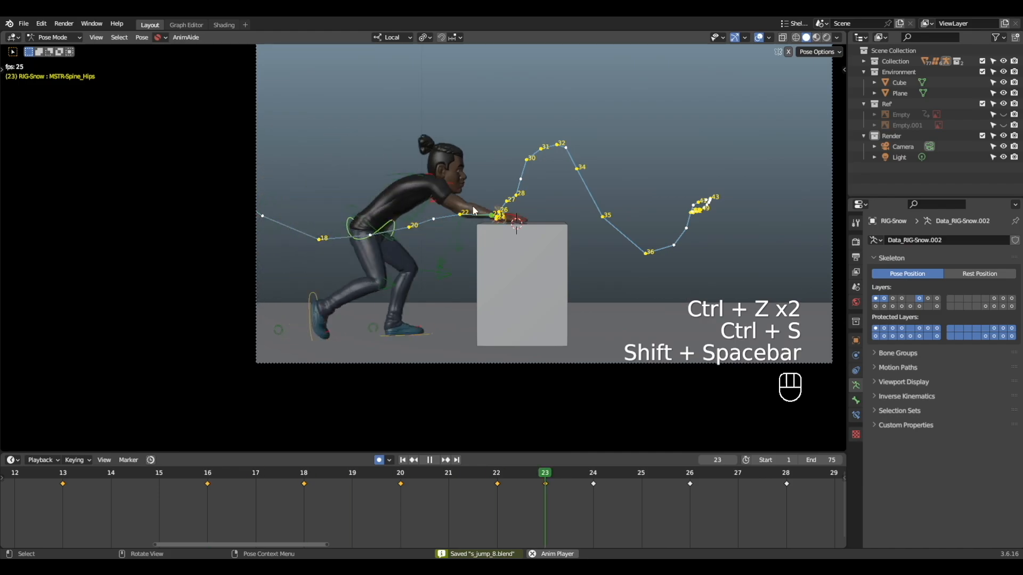